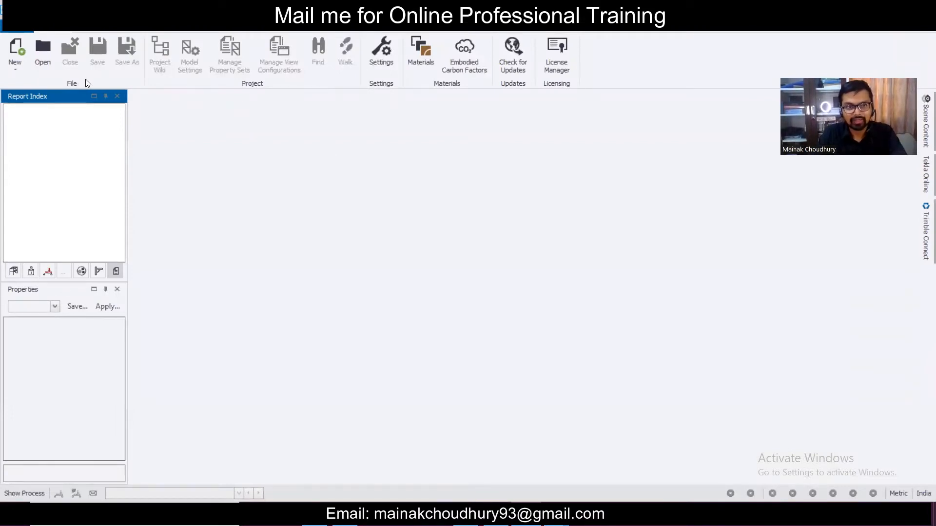
# - Create a new blank model, then start saving it from the File menu
pyautogui.click(17, 27)
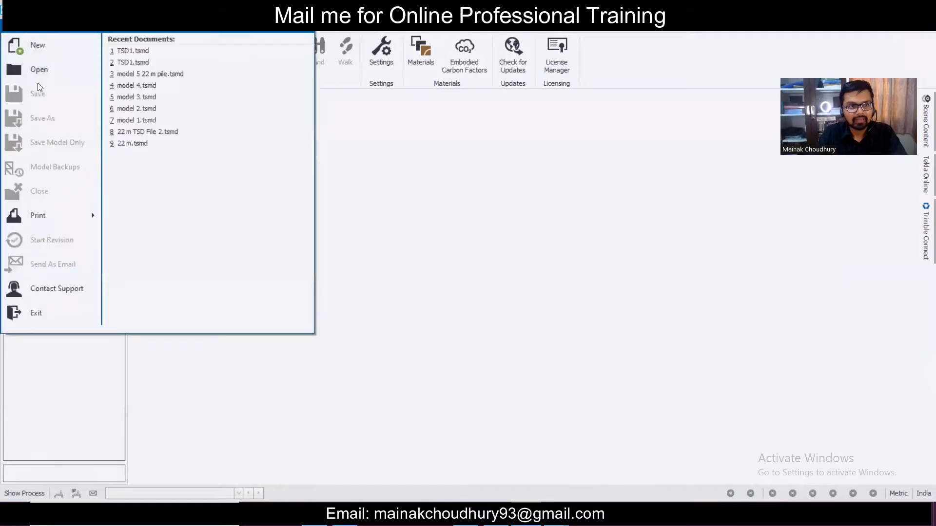
pyautogui.click(45, 49)
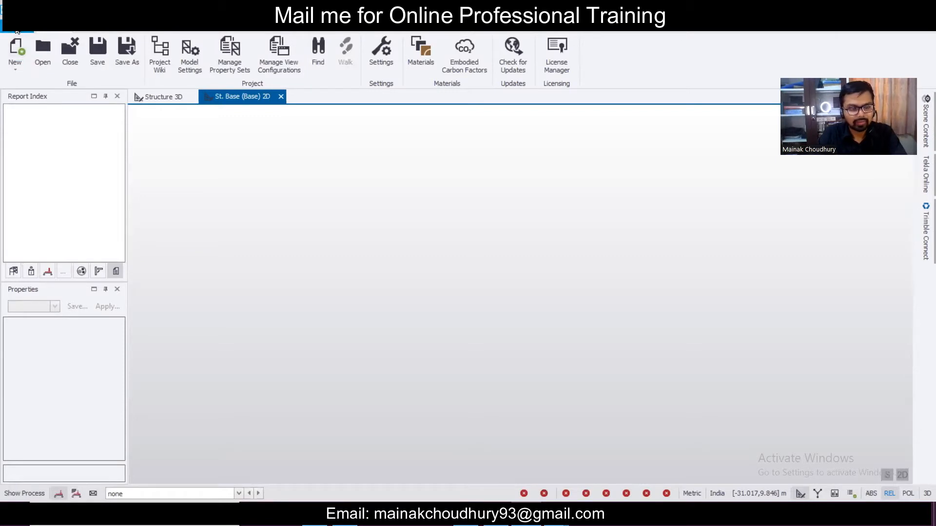
pyautogui.click(16, 30)
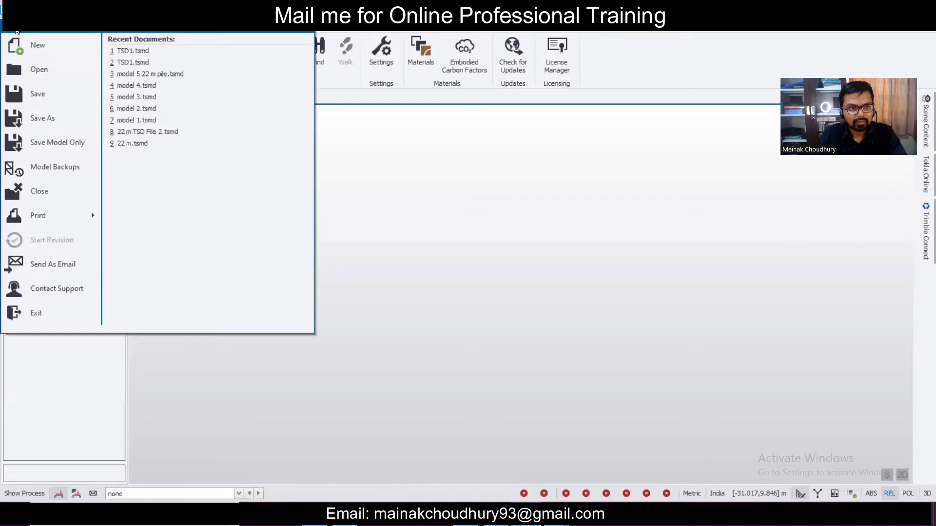
pyautogui.press('Escape')
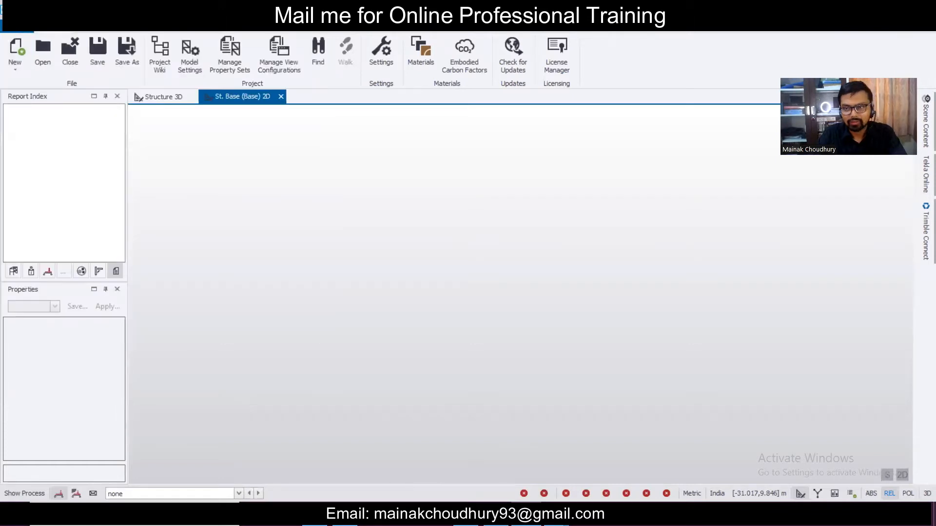
pyautogui.click(19, 32)
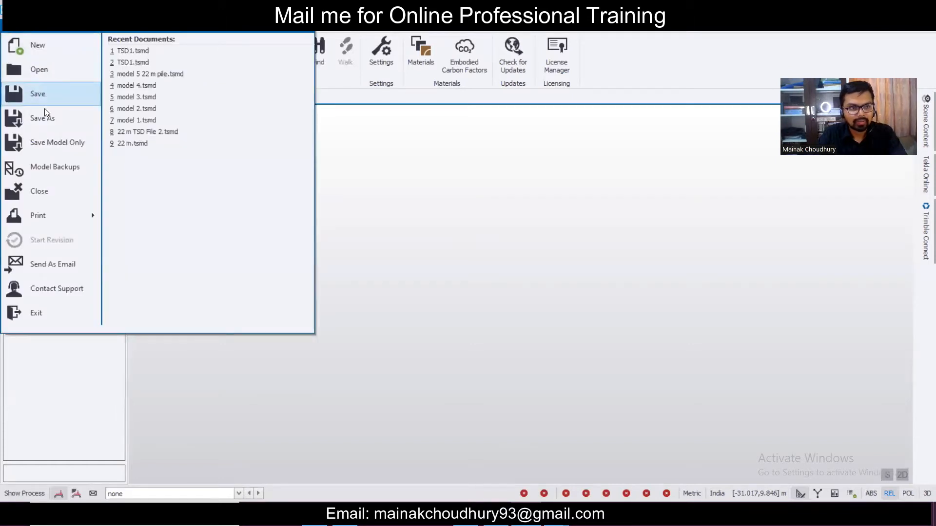
pyautogui.click(55, 92)
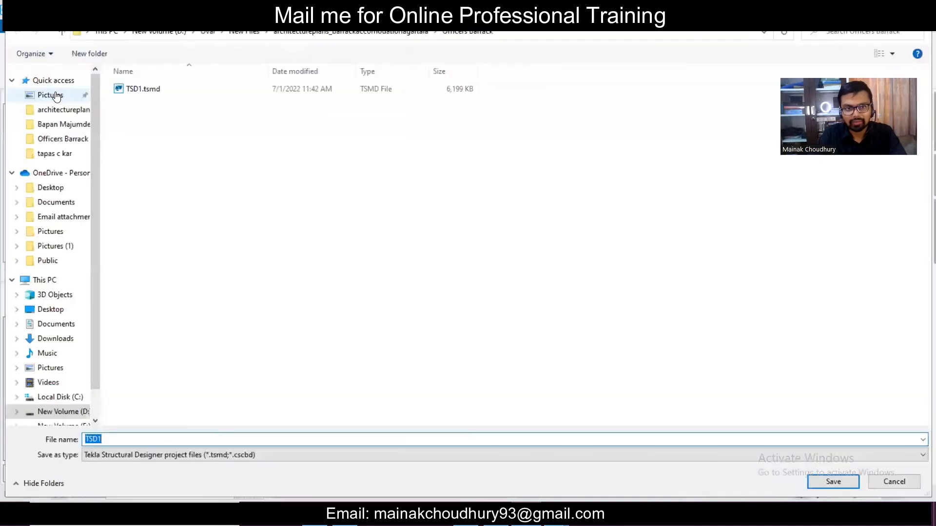
# - Save the model as TSD1 in the client folder under D:\Clients, then browse Explorer to Clients
pyautogui.click(160, 32)
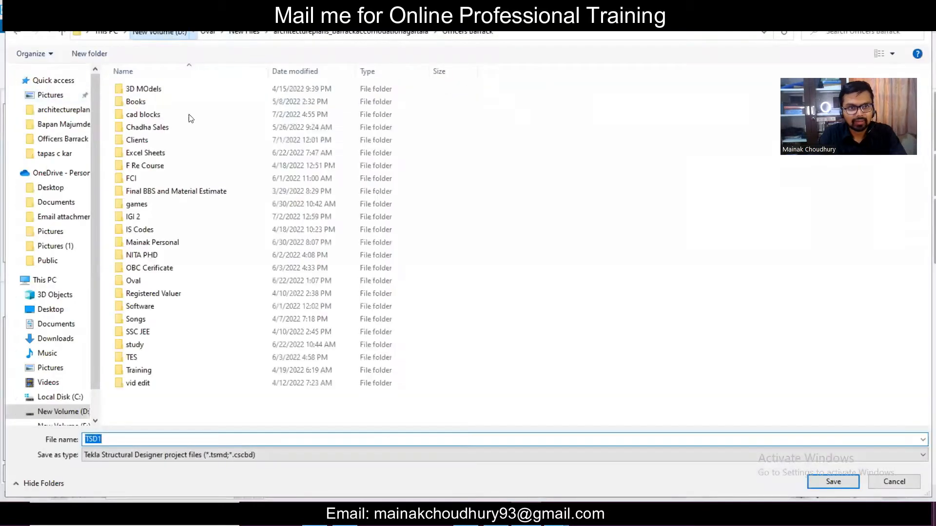
pyautogui.click(195, 145)
pyautogui.doubleClick(197, 145)
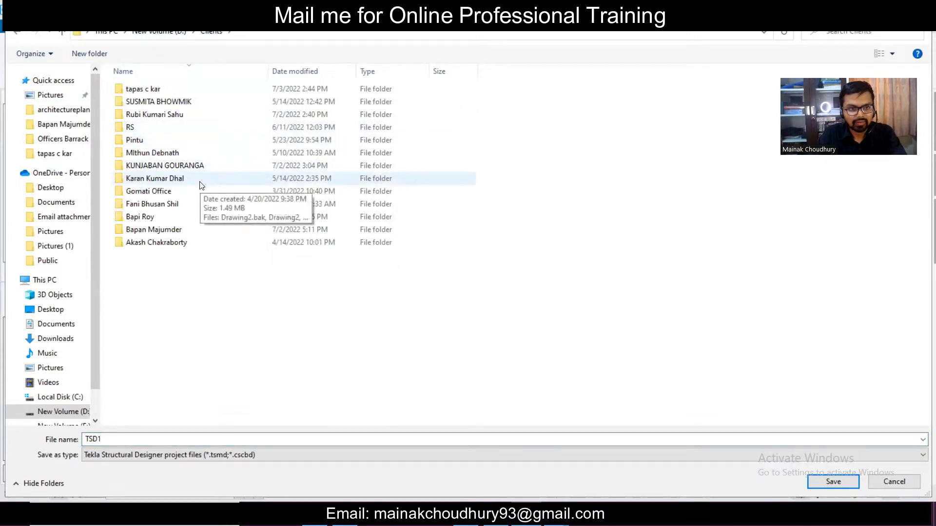
pyautogui.doubleClick(209, 230)
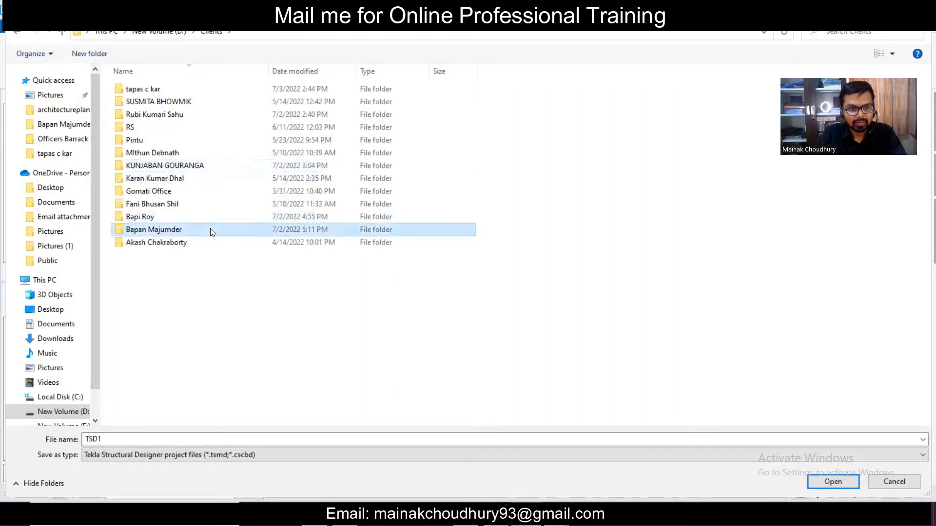
pyautogui.click(840, 482)
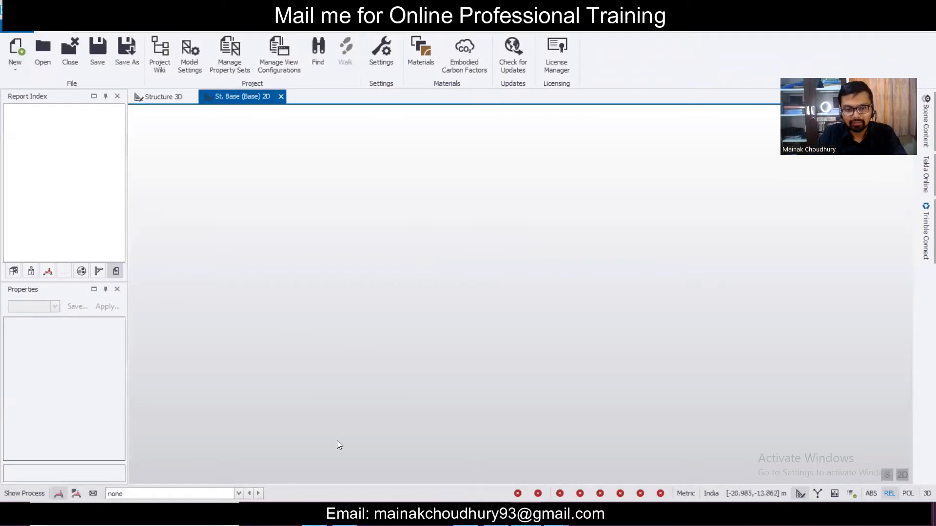
pyautogui.click(344, 515)
pyautogui.click(204, 95)
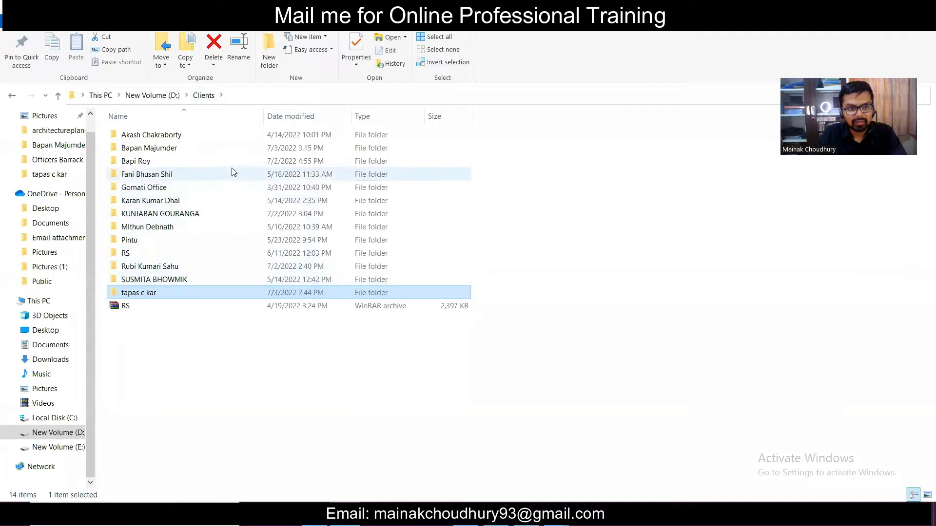
# - Open the client's Building Drawings DWG from the project folder in AutoCAD
pyautogui.doubleClick(239, 150)
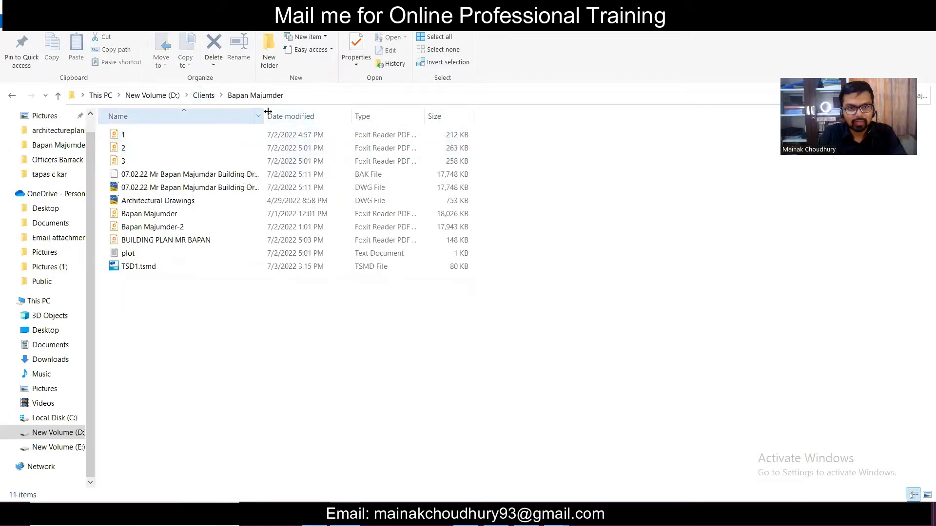
pyautogui.moveTo(264, 116); pyautogui.dragTo(374, 116)
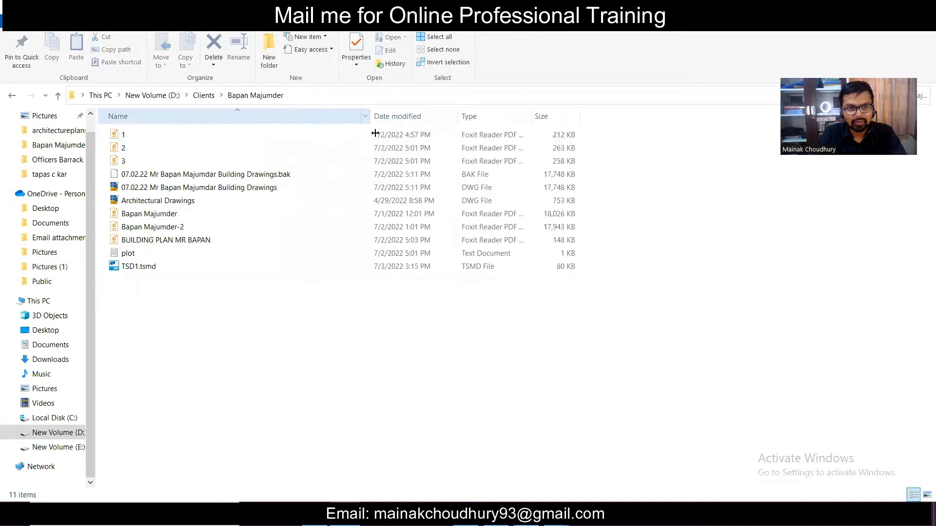
pyautogui.click(331, 191)
pyautogui.doubleClick(331, 194)
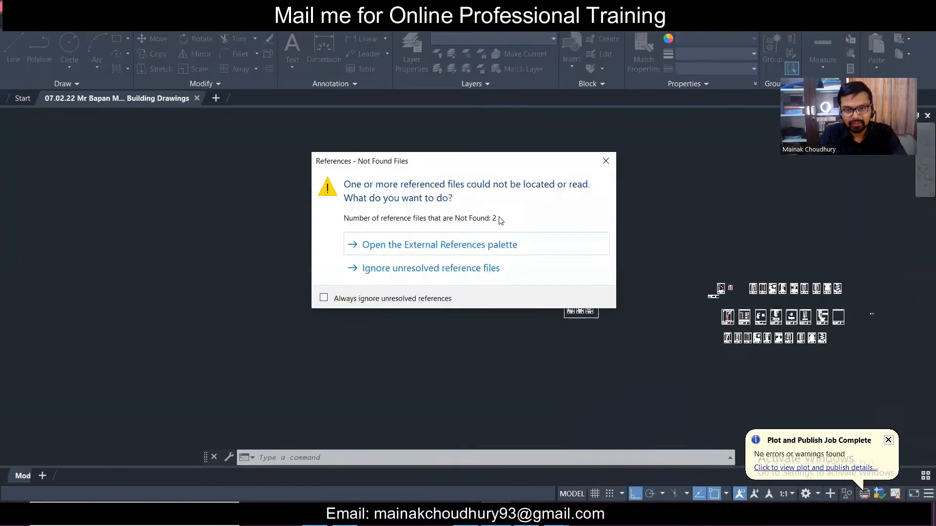
# - Dismiss the missing-references warning and zoom in on the ground-floor plan
pyautogui.click(606, 161)
pyautogui.scroll(4, 573, 310)
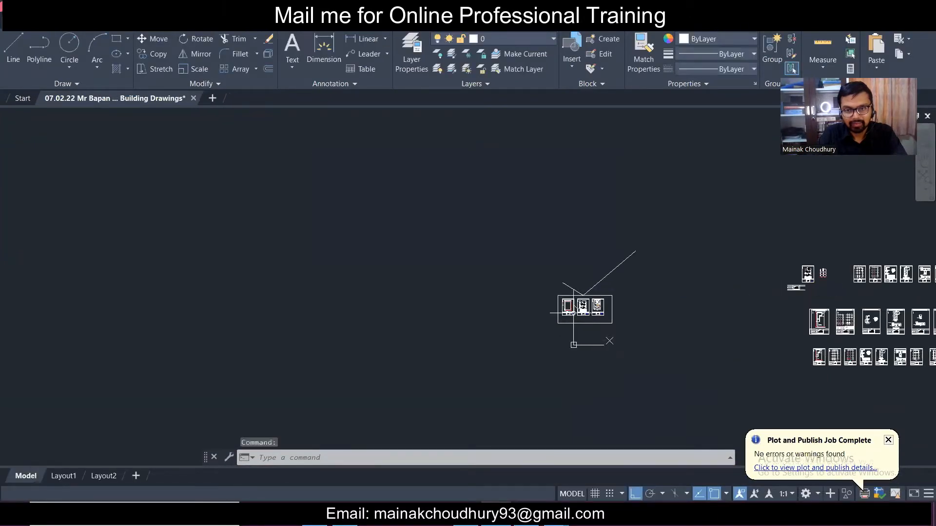
pyautogui.scroll(4, 572, 310)
pyautogui.scroll(2, 696, 325)
pyautogui.moveTo(622, 279)
pyautogui.mouseDown(button='middle')
pyautogui.moveTo(238, 264)
pyautogui.moveTo(137, 242)
pyautogui.mouseUp(button='middle')
pyautogui.moveTo(104, 173); pyautogui.dragTo(240, 287, button='middle')
pyautogui.scroll(4, 241, 287)
pyautogui.scroll(4, 375, 254)
pyautogui.scroll(-8, 375, 254)
pyautogui.scroll(8, 414, 344)
pyautogui.scroll(-3, 414, 344)
pyautogui.scroll(-5, 414, 345)
pyautogui.scroll(2, 547, 351)
pyautogui.scroll(3, 390, 326)
pyautogui.scroll(-5, 389, 325)
pyautogui.scroll(5, 389, 325)
pyautogui.scroll(-5, 389, 326)
# - Pan across the sheets to compare both floor plans
pyautogui.moveTo(784, 328)
pyautogui.mouseDown(button='middle')
pyautogui.moveTo(733, 332)
pyautogui.moveTo(853, 320)
pyautogui.moveTo(868, 276)
pyautogui.mouseUp(button='middle')
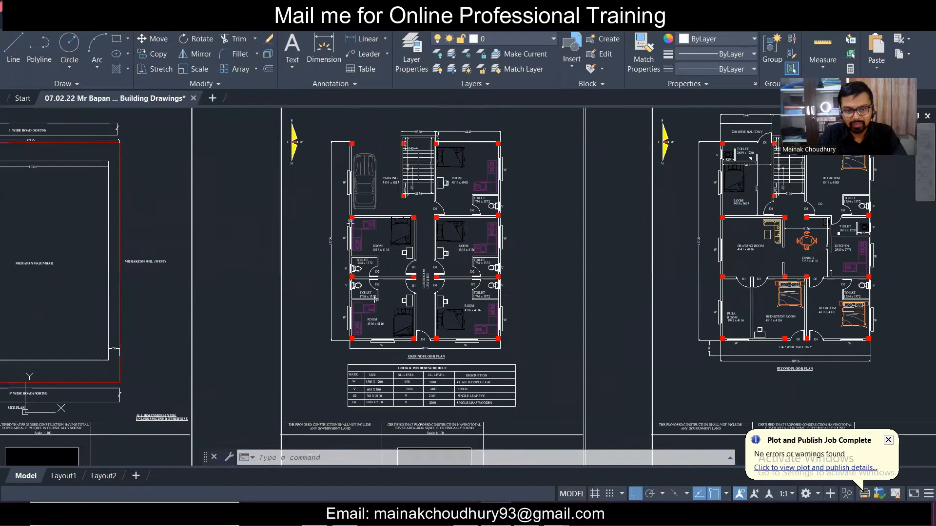
pyautogui.scroll(4, 428, 358)
pyautogui.scroll(-4, 422, 347)
pyautogui.scroll(5, 438, 253)
pyautogui.scroll(-1, 405, 293)
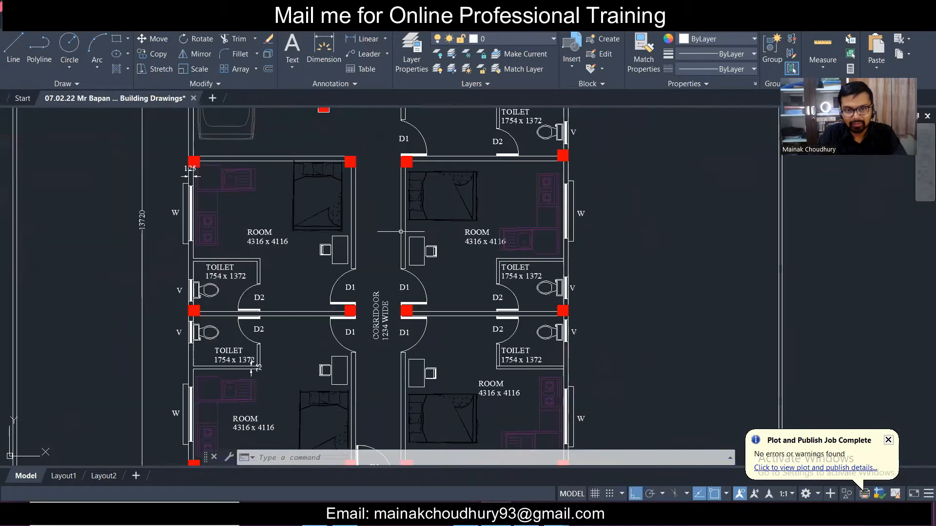
pyautogui.scroll(-2, 319, 291)
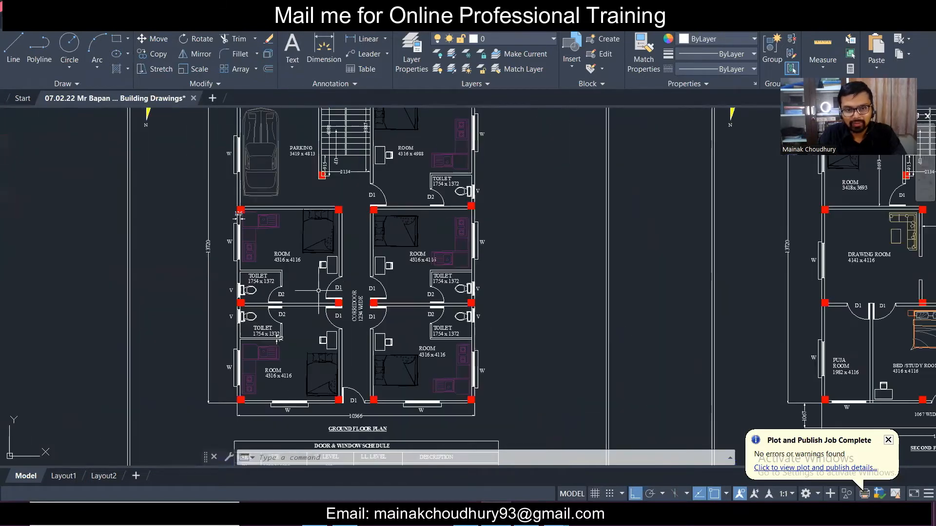
pyautogui.moveTo(612, 276)
pyautogui.mouseDown(button='middle')
pyautogui.moveTo(412, 272)
pyautogui.moveTo(662, 282)
pyautogui.mouseUp(button='middle')
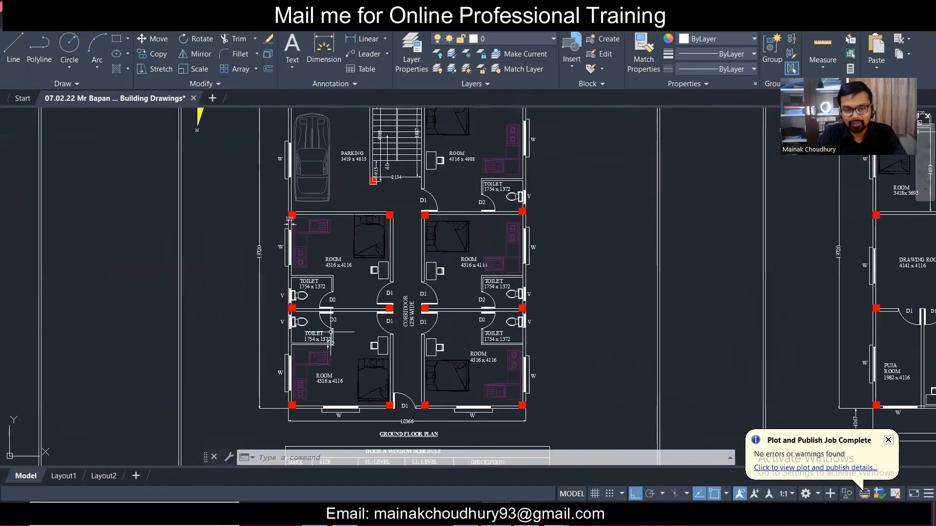
pyautogui.scroll(4, 330, 363)
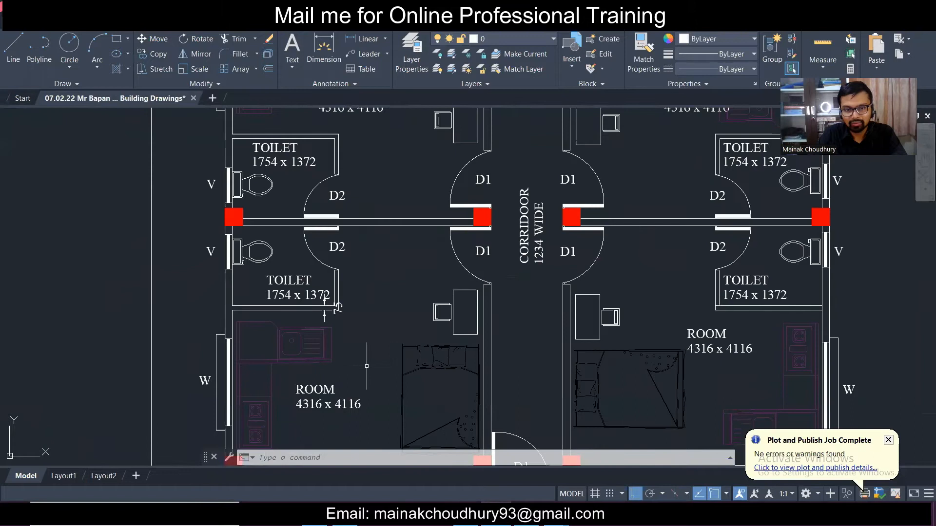
pyautogui.scroll(-6, 326, 302)
pyautogui.scroll(3, 378, 244)
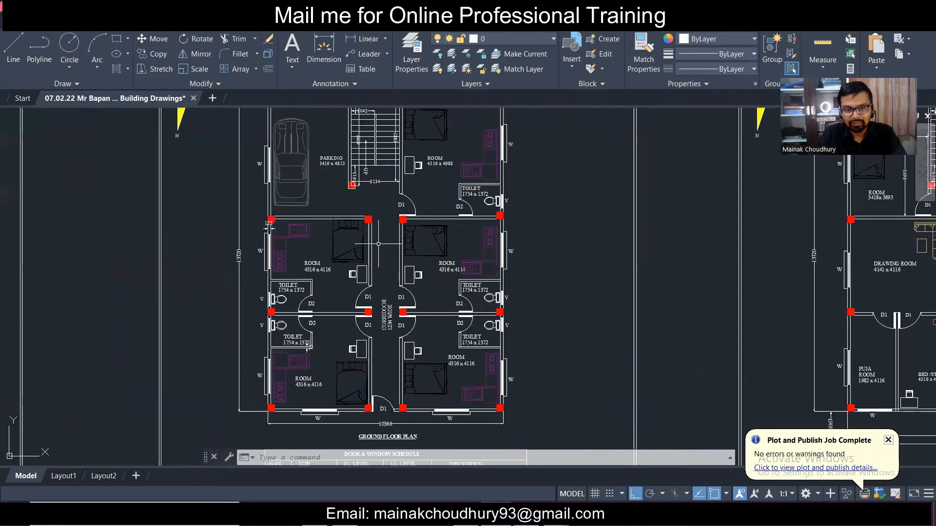
pyautogui.scroll(-5, 391, 281)
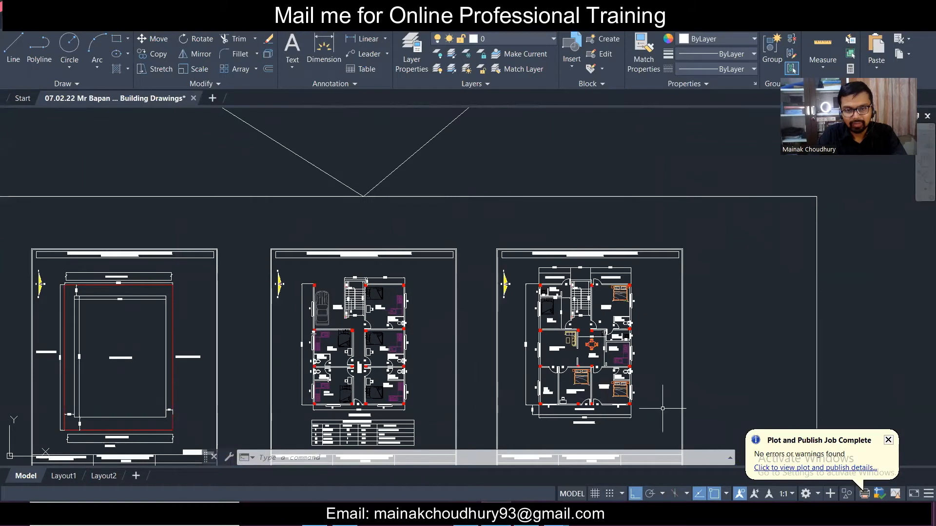
# - Inspect the second-floor plan, including the balcony and SECOND FLOOR PLAN title
pyautogui.moveTo(629, 401); pyautogui.dragTo(458, 388, button='middle')
pyautogui.scroll(4, 458, 387)
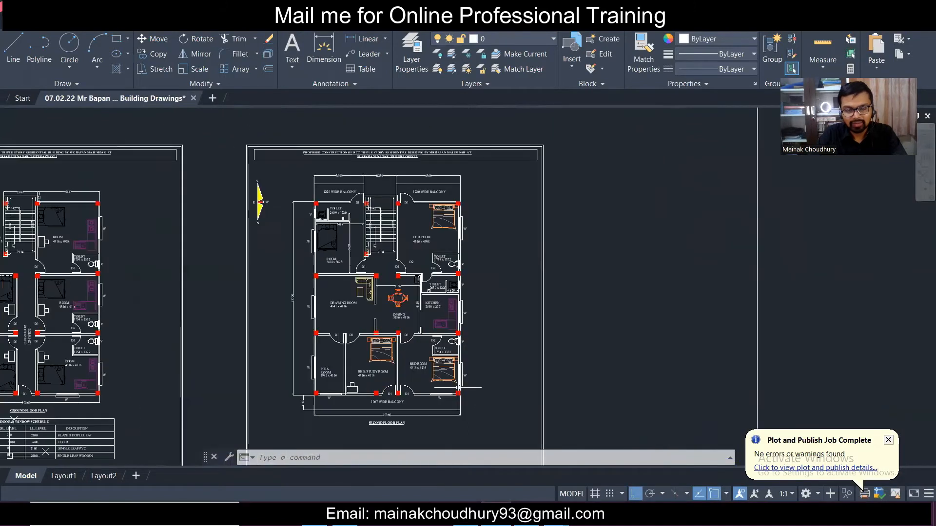
pyautogui.moveTo(389, 323); pyautogui.dragTo(431, 376, button='middle')
pyautogui.scroll(2, 431, 376)
pyautogui.scroll(-4, 443, 406)
pyautogui.scroll(4, 412, 432)
pyautogui.scroll(-2, 411, 424)
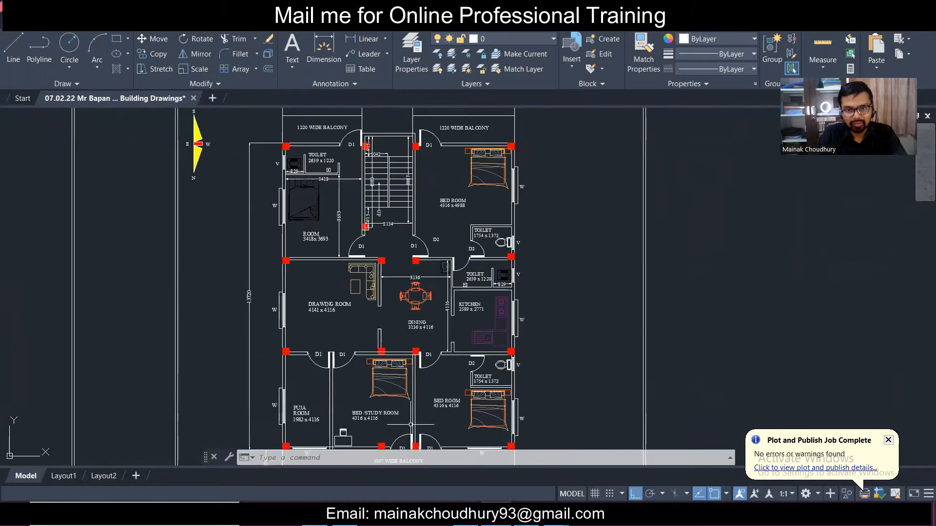
pyautogui.moveTo(423, 401); pyautogui.dragTo(436, 345, button='middle')
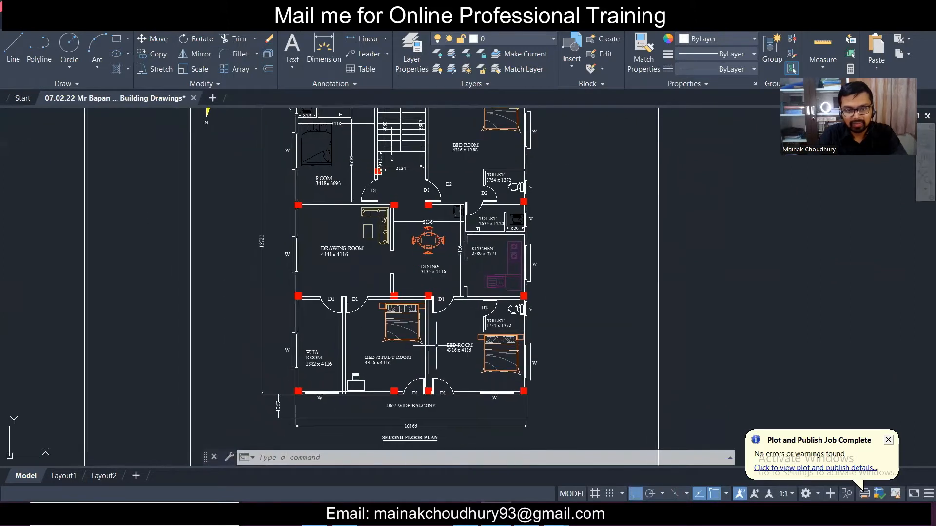
pyautogui.scroll(2, 334, 341)
pyautogui.scroll(2, 334, 342)
pyautogui.scroll(-2, 334, 342)
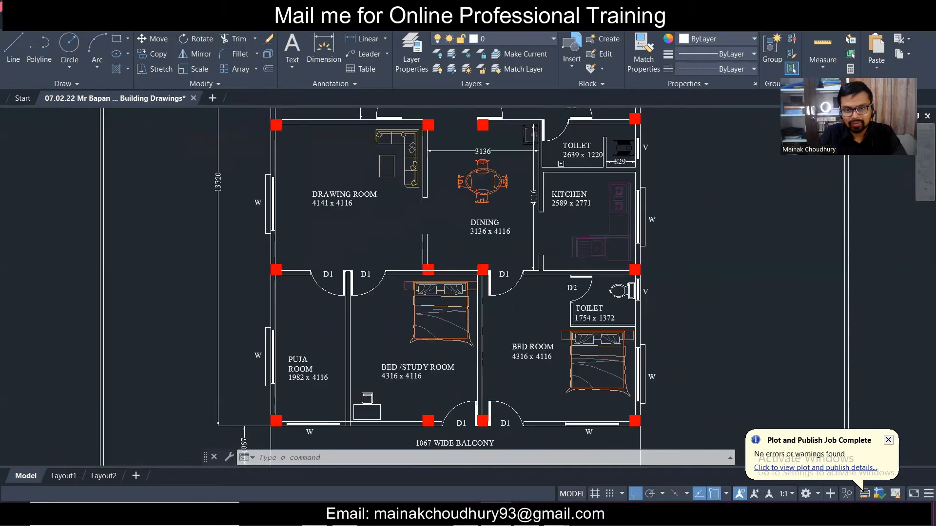
pyautogui.scroll(-2, 338, 338)
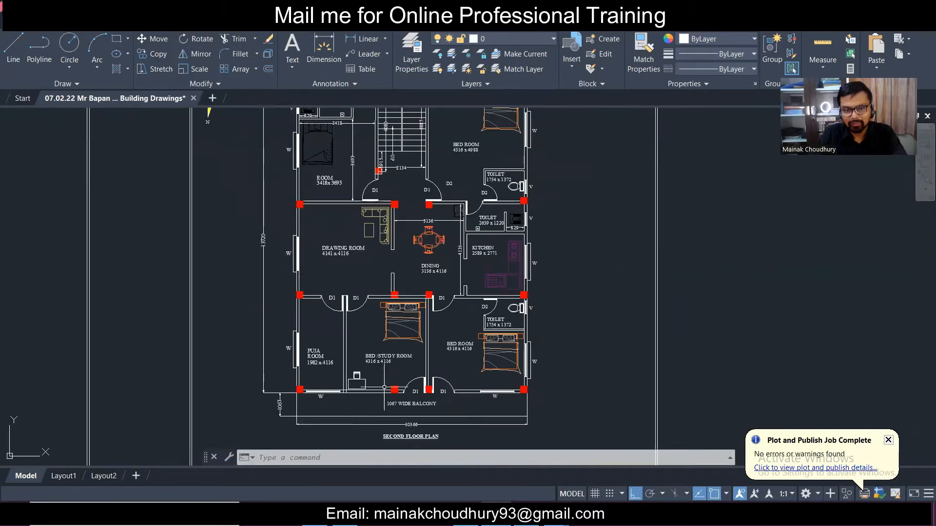
pyautogui.moveTo(403, 141); pyautogui.dragTo(393, 183, button='middle')
pyautogui.scroll(-2, 406, 262)
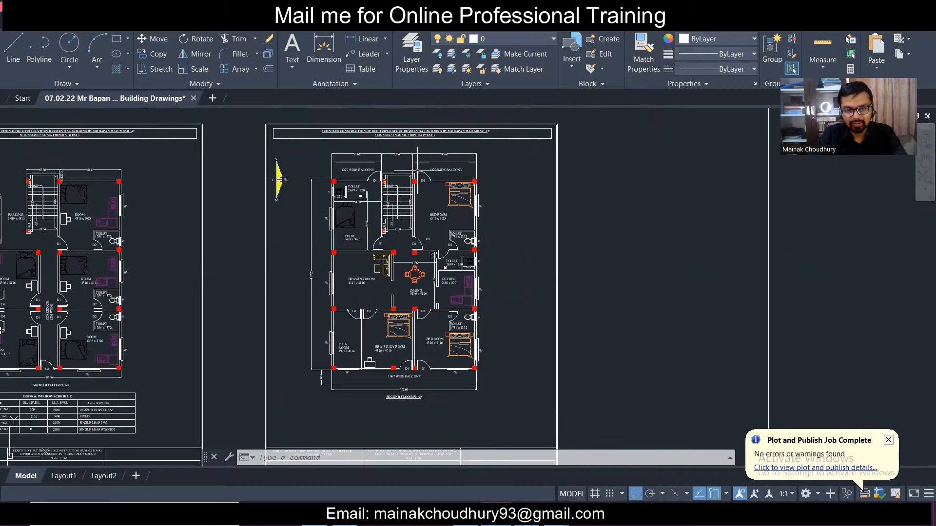
pyautogui.scroll(4, 416, 171)
pyautogui.scroll(-4, 419, 170)
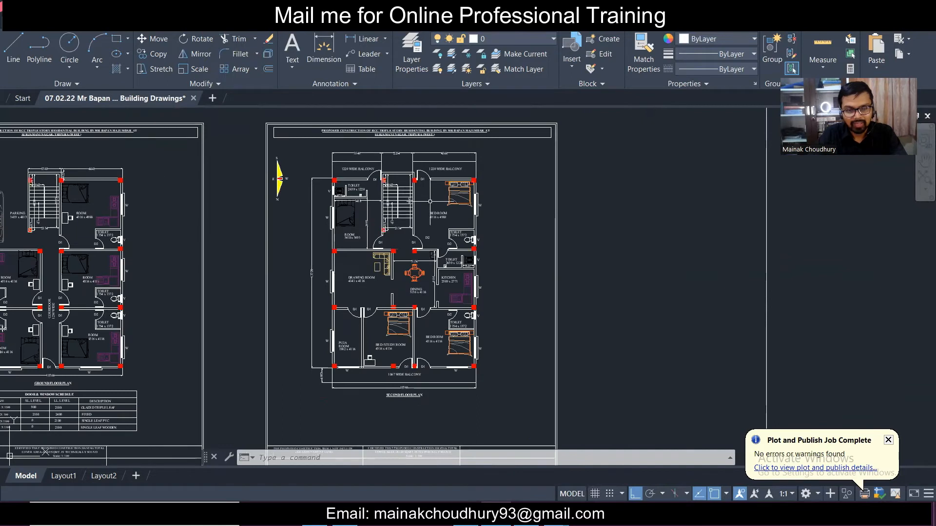
pyautogui.scroll(3, 441, 186)
pyautogui.scroll(-3, 442, 188)
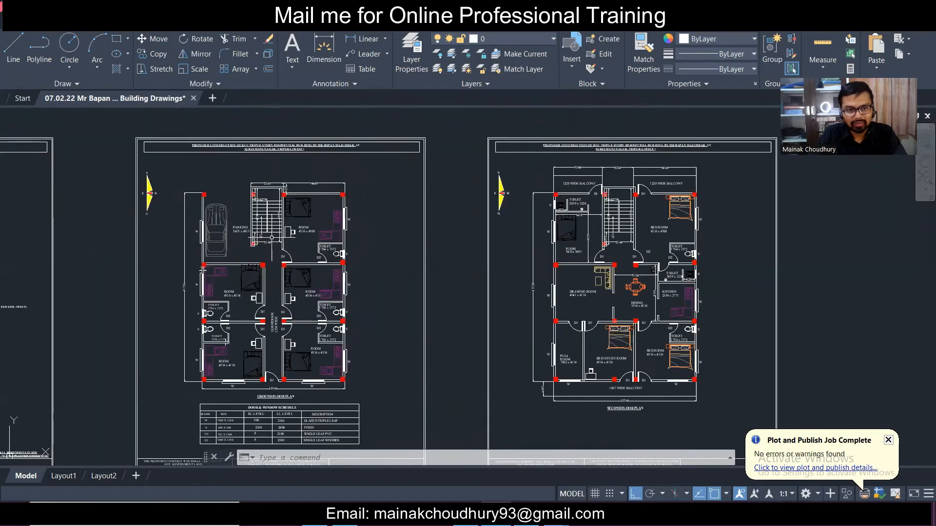
pyautogui.scroll(5, 134, 275)
# - Bring both floor plan sheets into view, then minimize AutoCAD
pyautogui.moveTo(134, 277); pyautogui.dragTo(351, 110, button='middle')
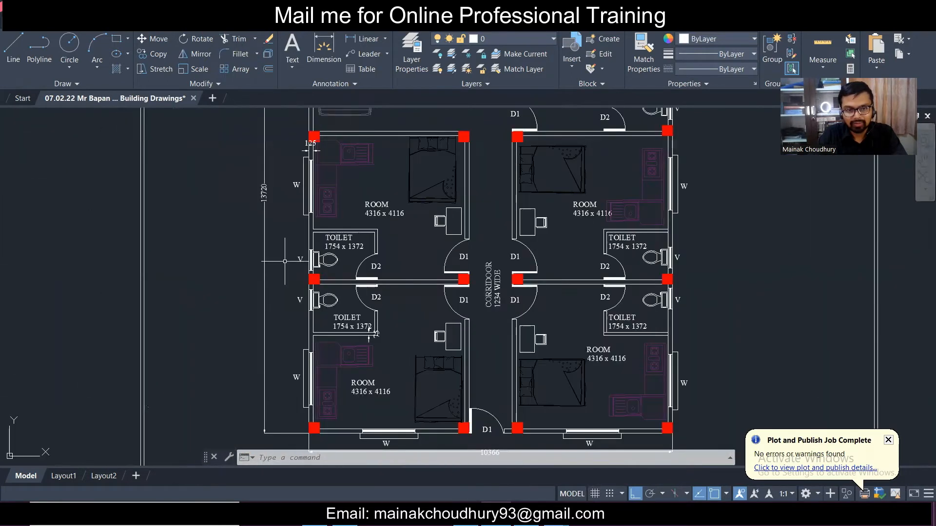
pyautogui.scroll(-2, 342, 268)
pyautogui.scroll(-3, 400, 266)
pyautogui.scroll(4, 400, 266)
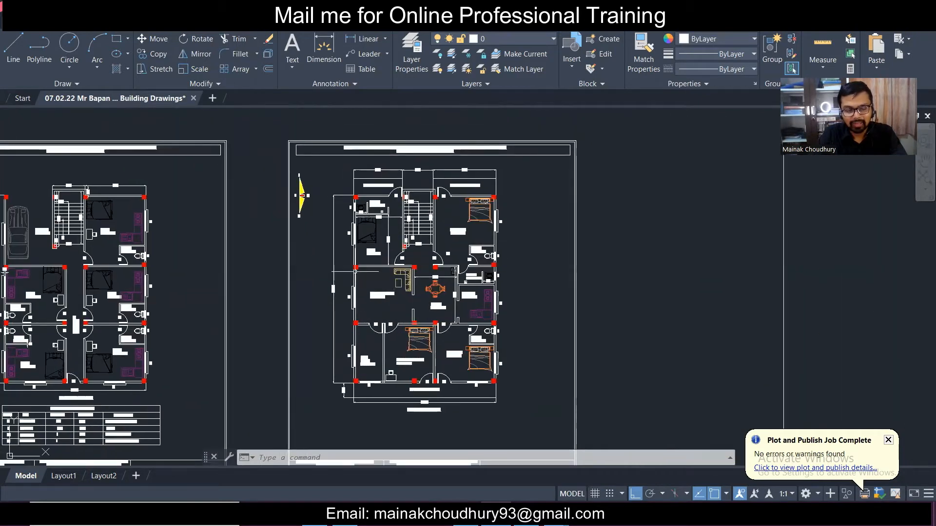
pyautogui.scroll(2, 341, 255)
pyautogui.scroll(-2, 342, 255)
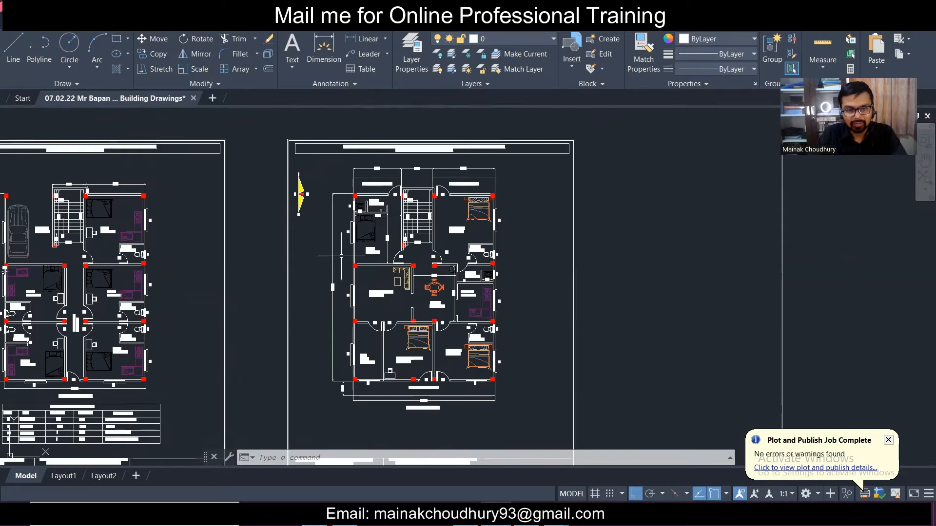
pyautogui.scroll(-2, 342, 255)
pyautogui.scroll(2, 145, 243)
pyautogui.moveTo(159, 242)
pyautogui.mouseDown(button='middle')
pyautogui.moveTo(327, 228)
pyautogui.moveTo(468, 249)
pyautogui.moveTo(154, 229)
pyautogui.mouseUp(button='middle')
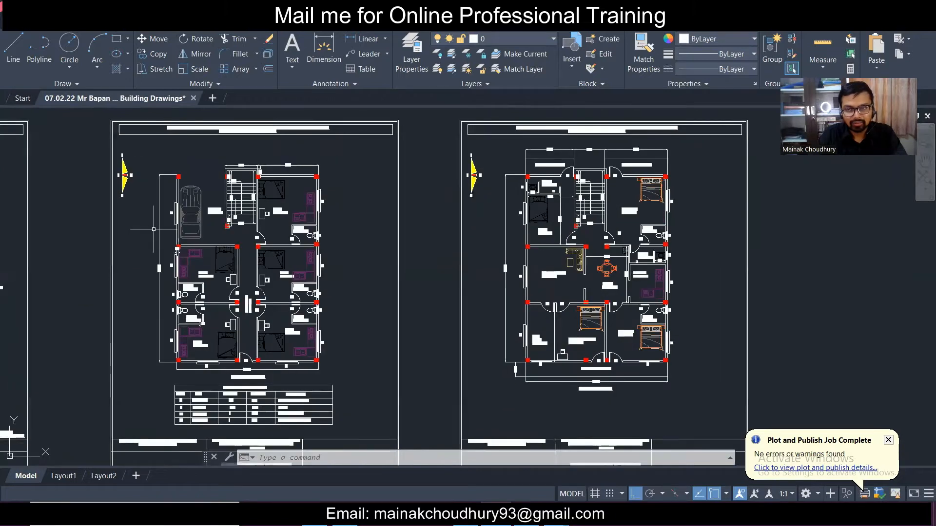
pyautogui.click(899, 7)
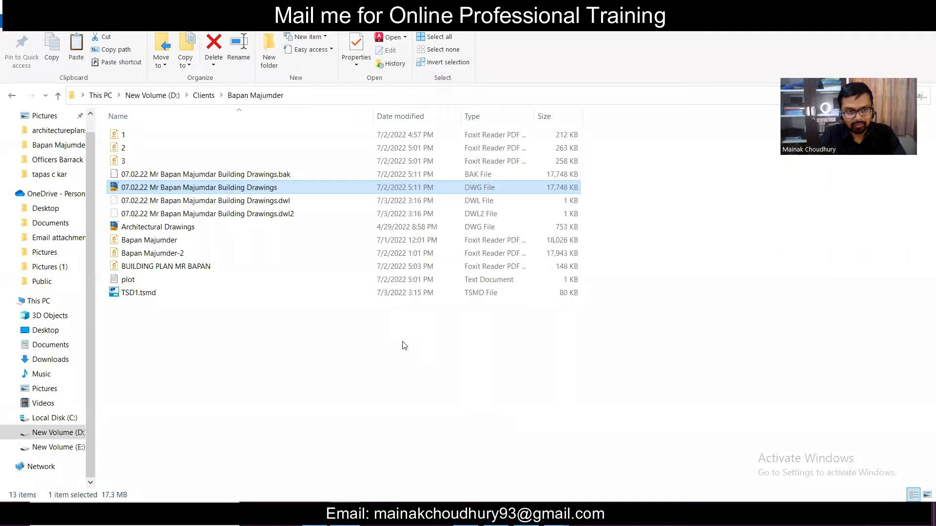
# - Paste a duplicate of the drawing, rename it CL1, and open it in AutoCAD
pyautogui.rightClick(309, 338)
pyautogui.click(324, 226)
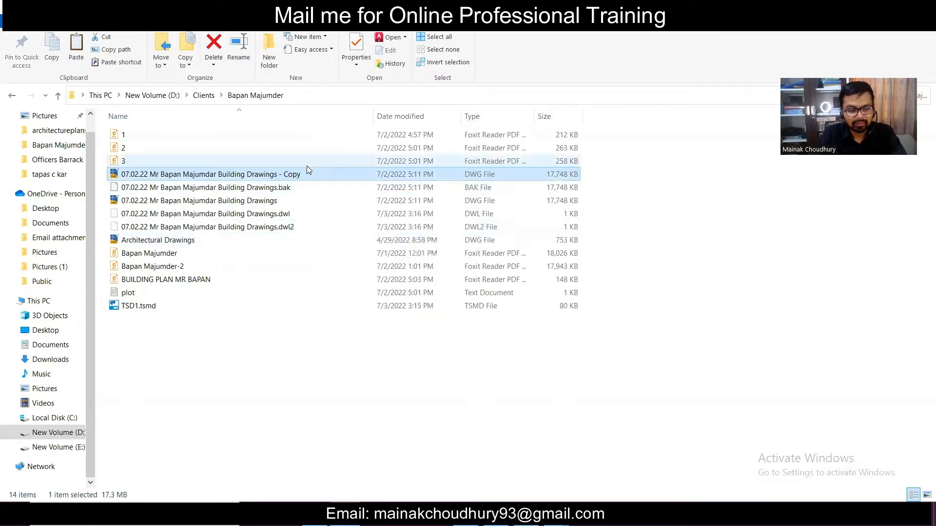
pyautogui.press('XF86AudioLowerVolume')
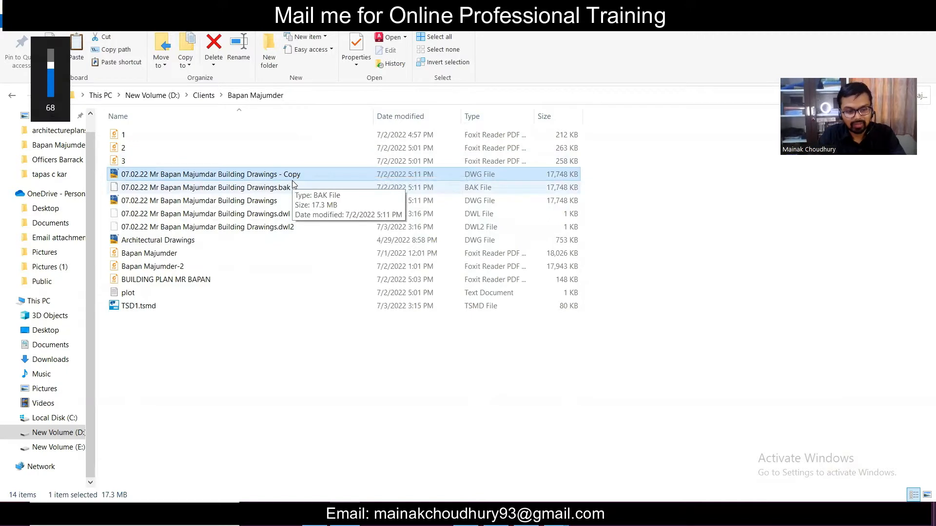
pyautogui.click(298, 174)
pyautogui.click(308, 176)
pyautogui.press('BackSpace')
pyautogui.press('BackSpace')
pyautogui.press('BackSpace')
pyautogui.press('BackSpace')
pyautogui.press('BackSpace')
pyautogui.press('BackSpace')
pyautogui.press('BackSpace')
pyautogui.press('BackSpace')
pyautogui.press('BackSpace')
pyautogui.press('BackSpace')
pyautogui.press('BackSpace')
pyautogui.press('BackSpace')
pyautogui.press('BackSpace')
pyautogui.press('BackSpace')
pyautogui.press('BackSpace')
pyautogui.press('BackSpace')
pyautogui.press('BackSpace')
pyautogui.press('BackSpace')
pyautogui.press('BackSpace')
pyautogui.press('BackSpace')
pyautogui.press('BackSpace')
pyautogui.press('BackSpace')
pyautogui.press('BackSpace')
pyautogui.press('BackSpace')
pyautogui.press('BackSpace')
pyautogui.press('BackSpace')
pyautogui.press('BackSpace')
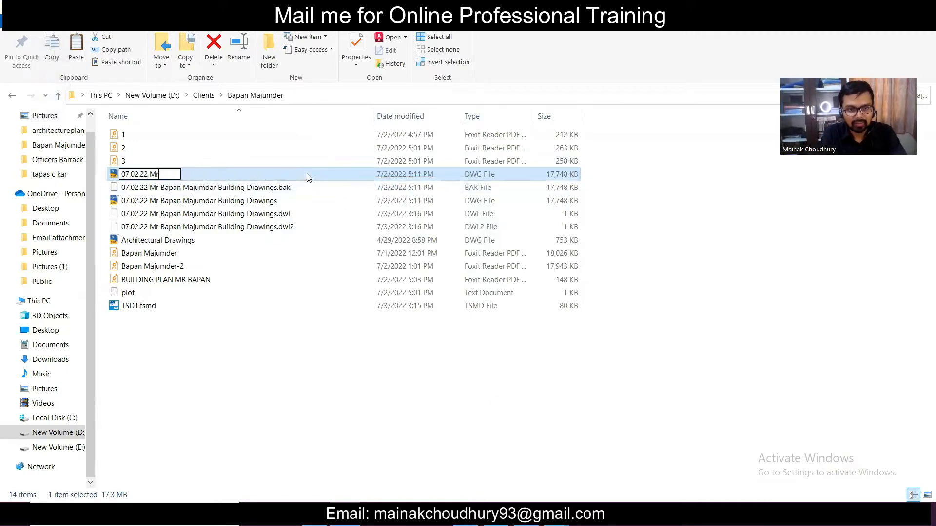
pyautogui.write('CL1')
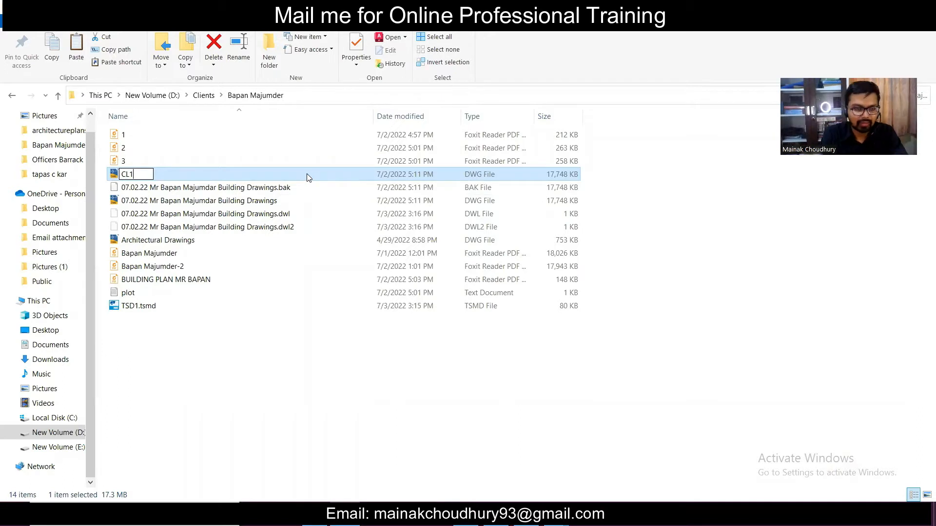
pyautogui.click(345, 356)
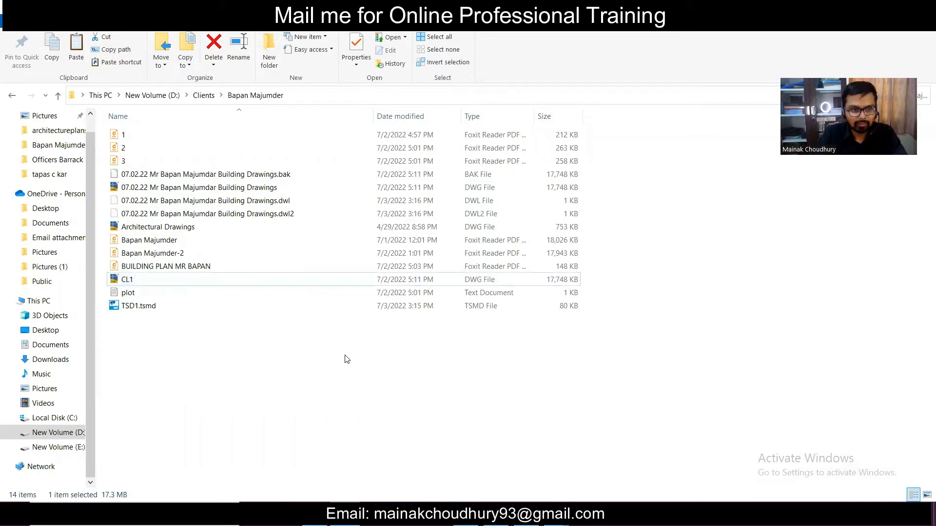
pyautogui.doubleClick(287, 285)
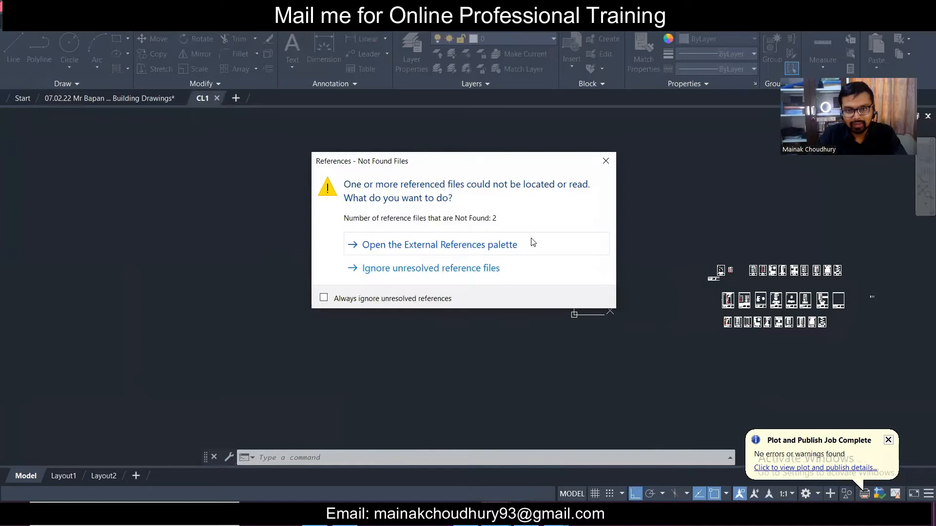
# - Skip the missing references and delete the two stray diagonal lines
pyautogui.click(502, 275)
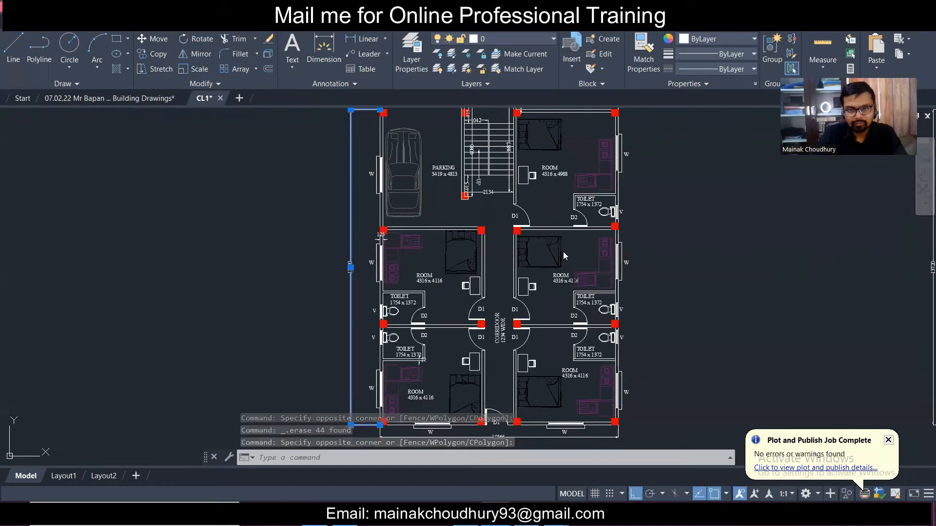
pyautogui.scroll(-3, 536, 231)
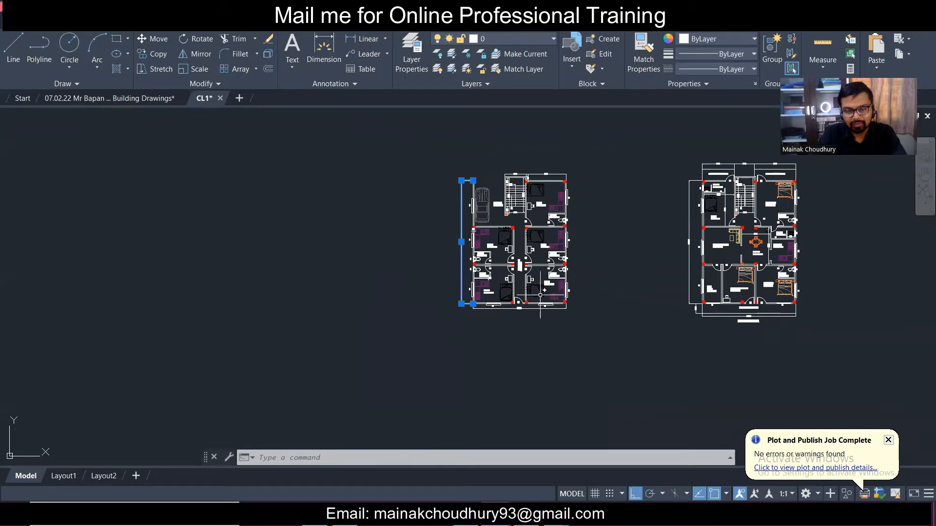
pyautogui.press('Escape')
pyautogui.moveTo(847, 284); pyautogui.dragTo(771, 303, button='middle')
pyautogui.scroll(4, 680, 208)
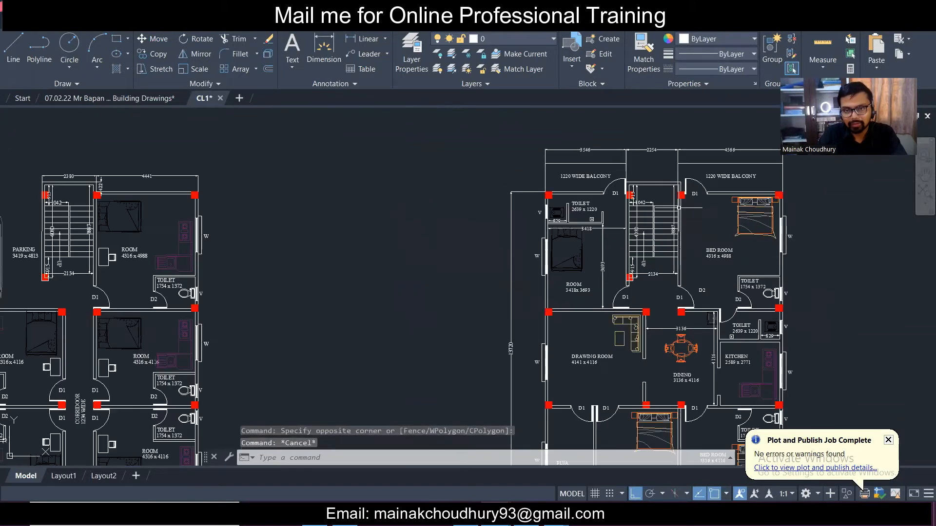
pyautogui.scroll(-8, 680, 208)
pyautogui.click(646, 184)
pyautogui.click(585, 129)
pyautogui.press('Delete')
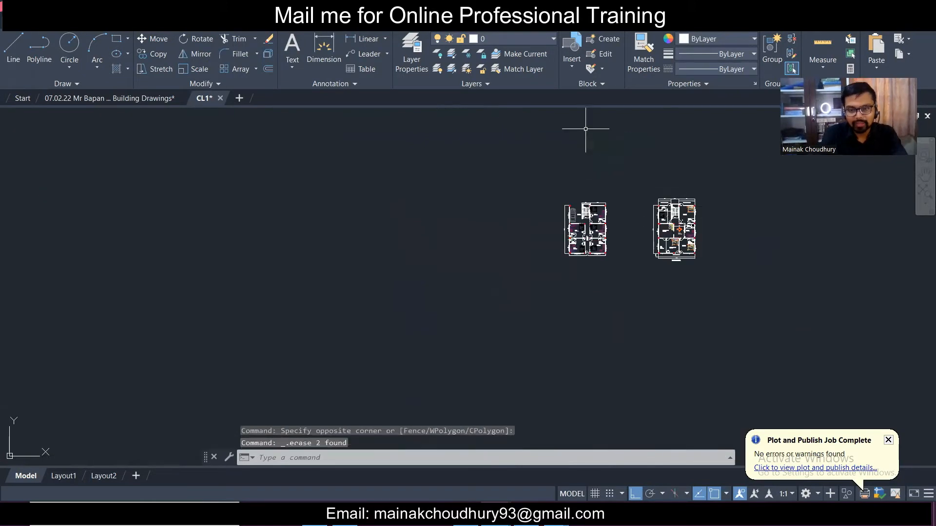
# - Delete the ROOM labels and all similar blocks across both floor plans
pyautogui.scroll(5, 580, 218)
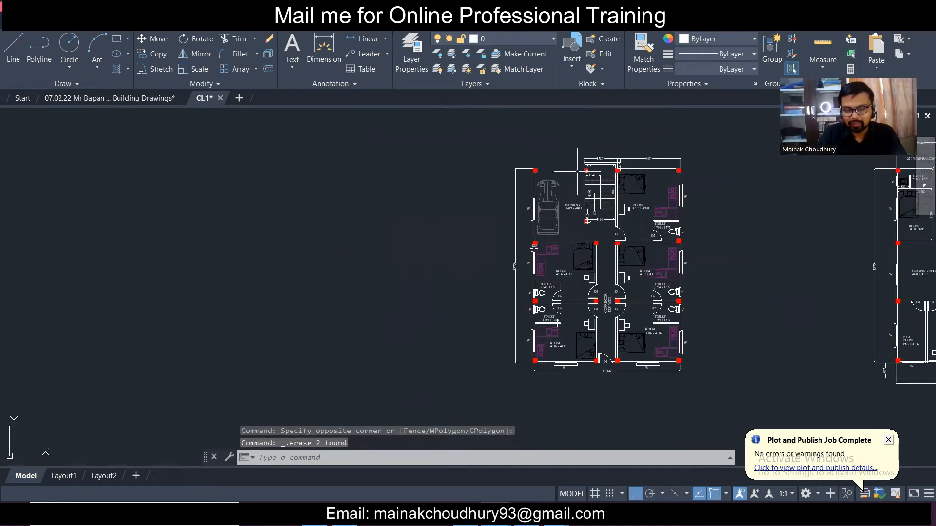
pyautogui.scroll(4, 578, 172)
pyautogui.scroll(3, 361, 203)
pyautogui.click(560, 205)
pyautogui.click(341, 151)
pyautogui.scroll(-3, 424, 200)
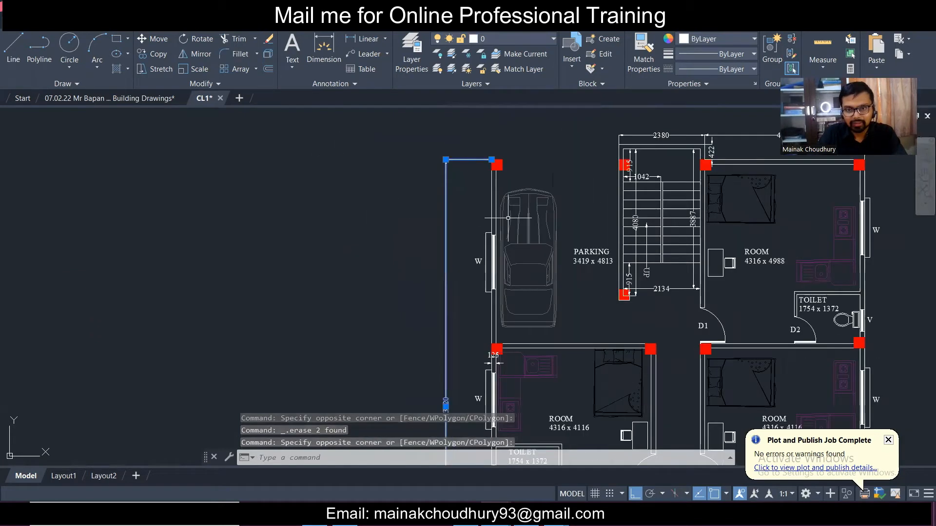
pyautogui.scroll(-2, 540, 248)
pyautogui.scroll(3, 560, 367)
pyautogui.click(736, 317)
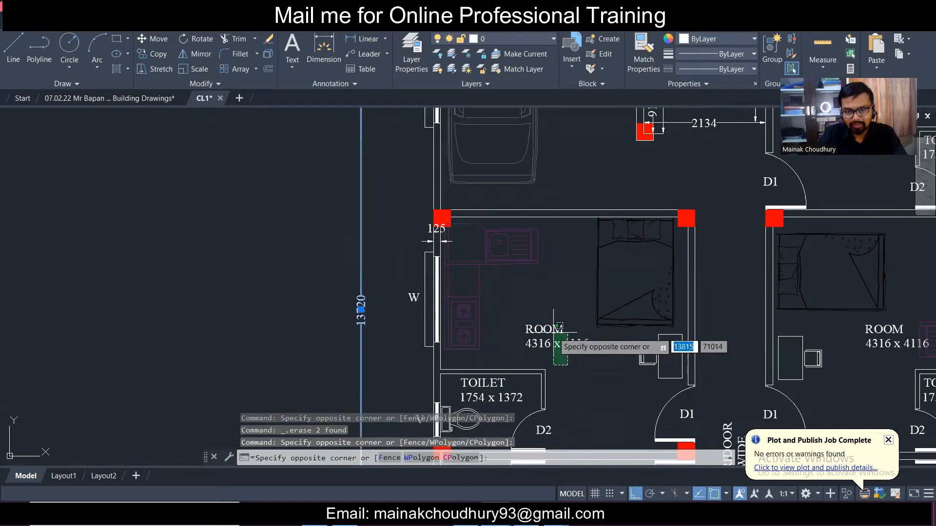
pyautogui.click(533, 366)
pyautogui.rightClick(554, 335)
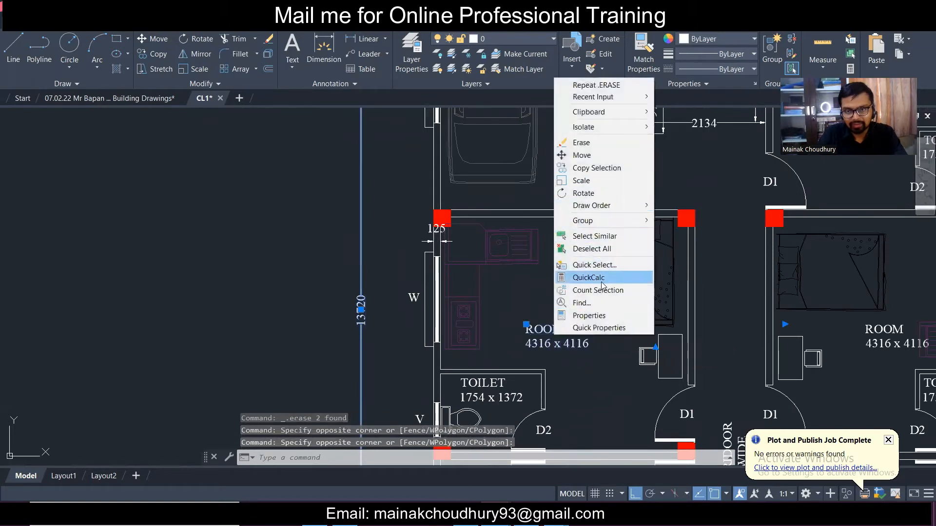
pyautogui.click(598, 236)
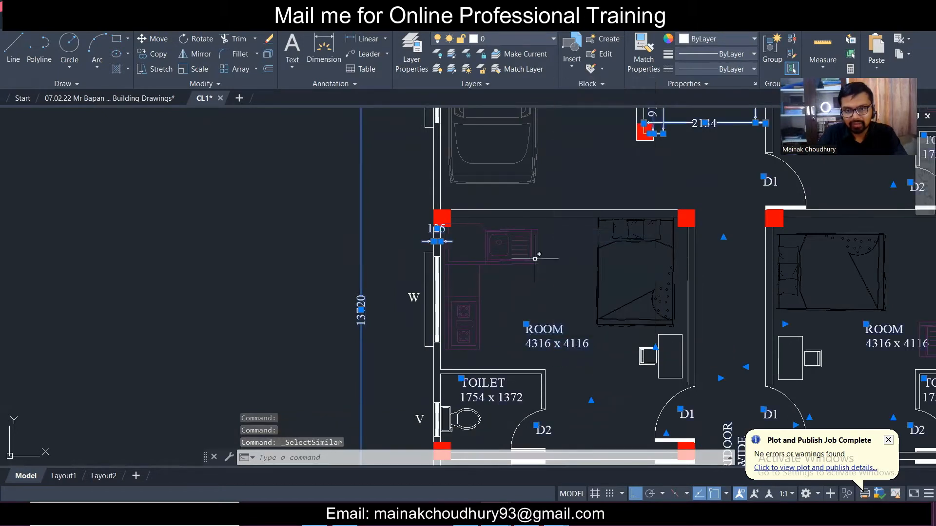
pyautogui.scroll(-6, 537, 256)
pyautogui.press('Delete')
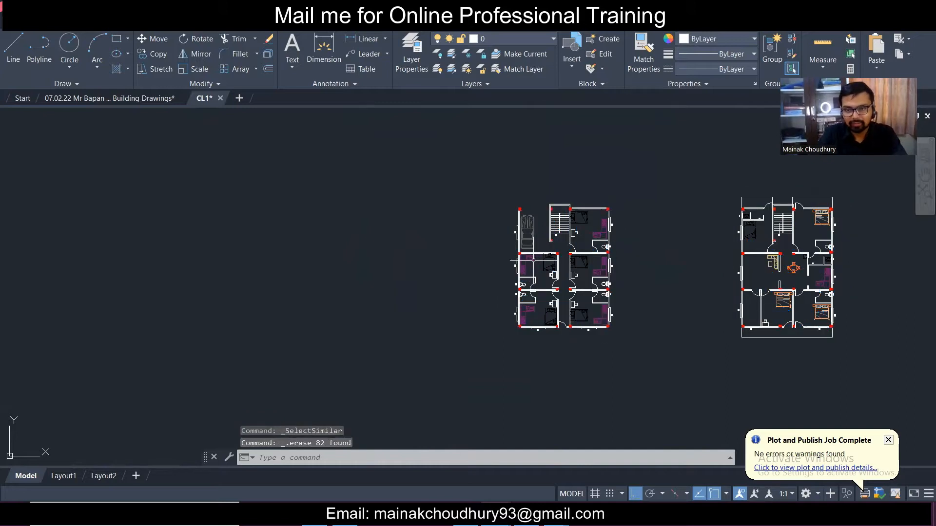
# - Window-select the lower-right window block, abandoning an unfinished second selection
pyautogui.scroll(4, 586, 326)
pyautogui.scroll(2, 534, 288)
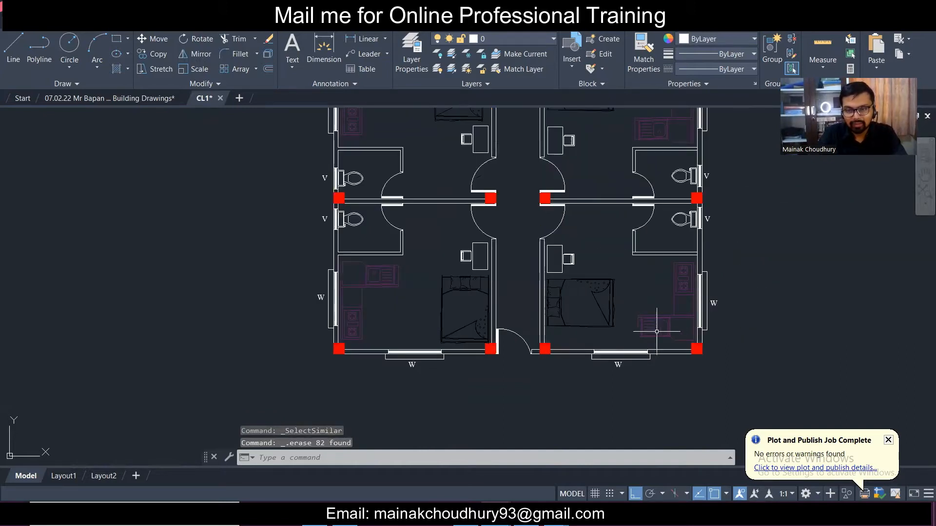
pyautogui.click(585, 345)
pyautogui.click(670, 388)
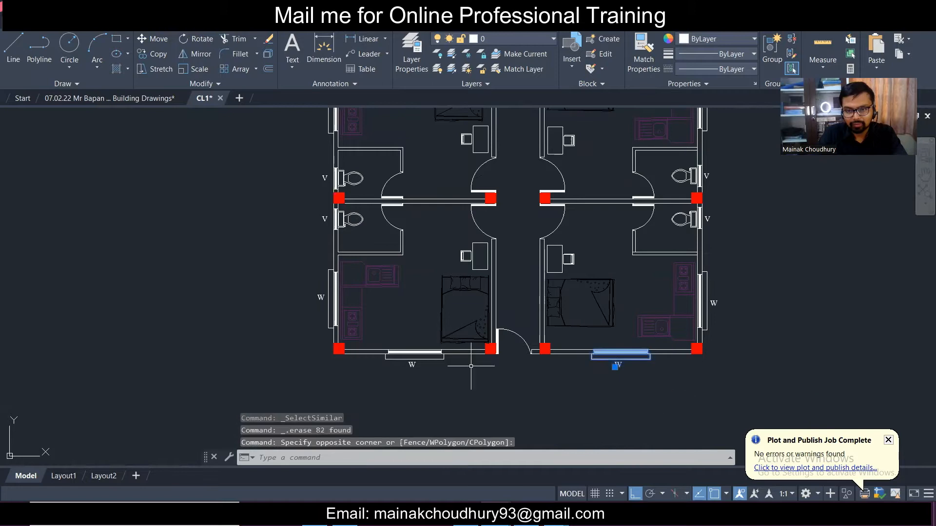
pyautogui.click(380, 339)
pyautogui.press('Escape')
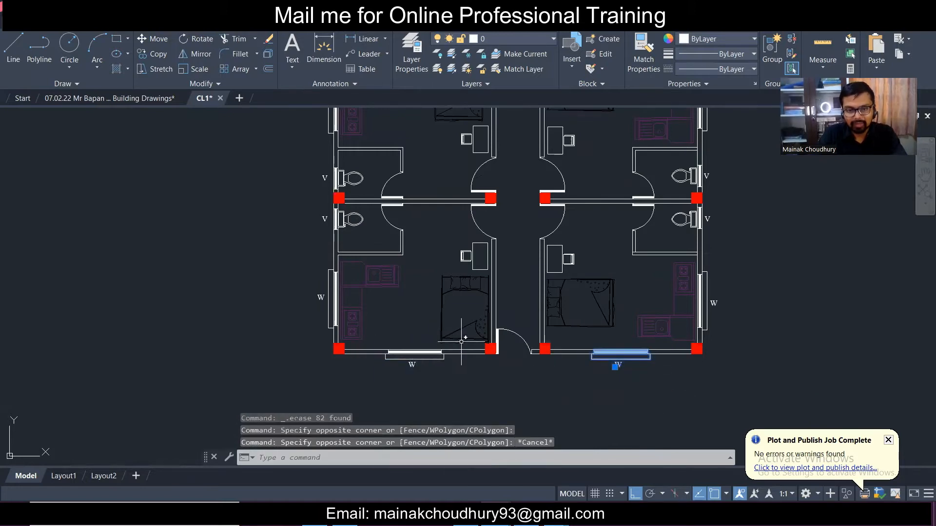
# - Reposition both plans and review the layer list without changes, clearing the selection
pyautogui.scroll(-4, 453, 302)
pyautogui.moveTo(521, 251); pyautogui.dragTo(471, 292, button='middle')
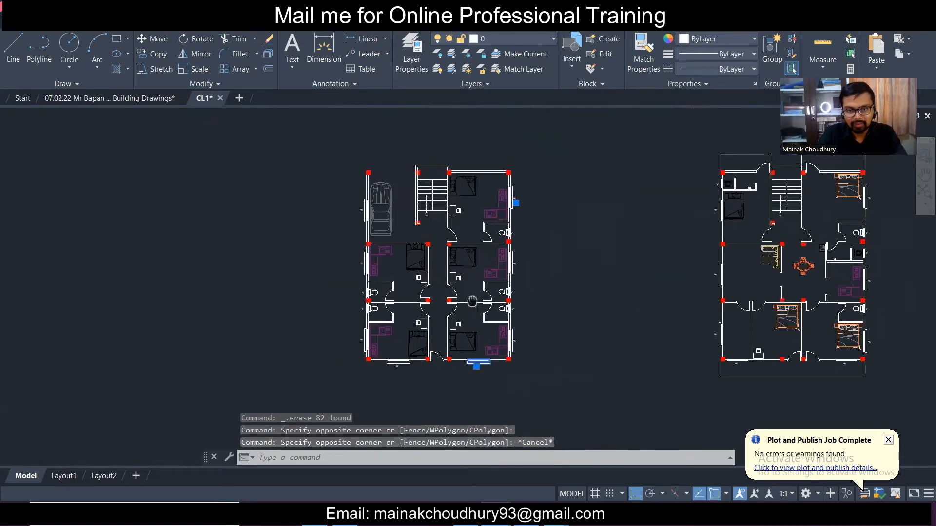
pyautogui.moveTo(654, 298); pyautogui.dragTo(382, 348, button='middle')
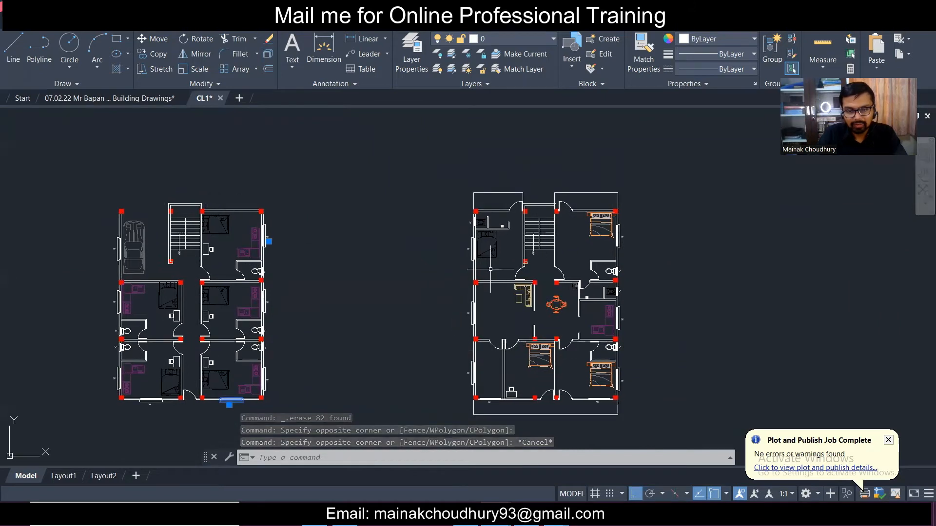
pyautogui.scroll(4, 496, 270)
pyautogui.scroll(-8, 553, 278)
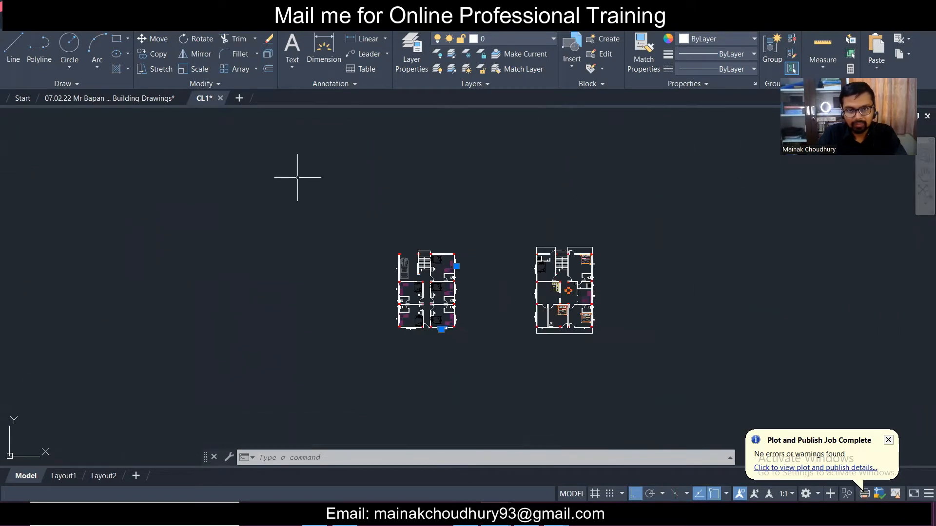
pyautogui.click(498, 39)
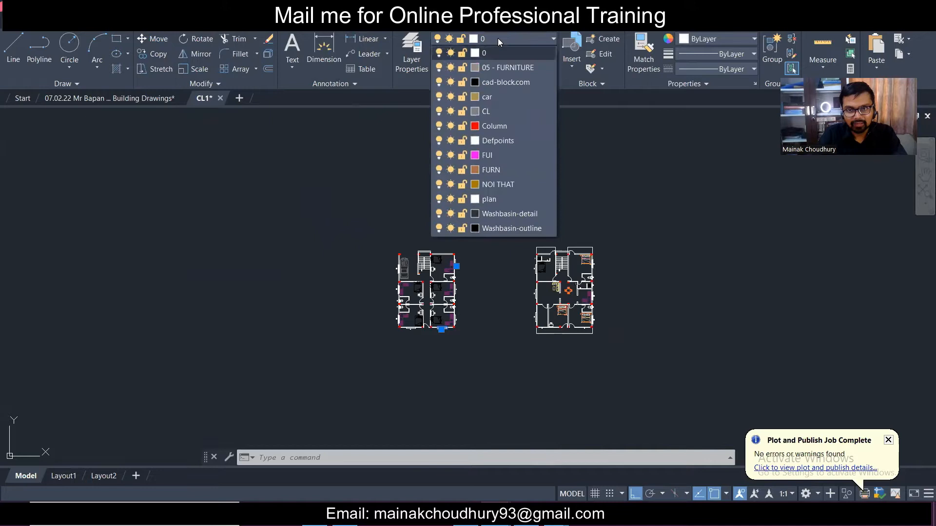
pyautogui.click(386, 237)
pyautogui.press('Escape')
pyautogui.press('Escape')
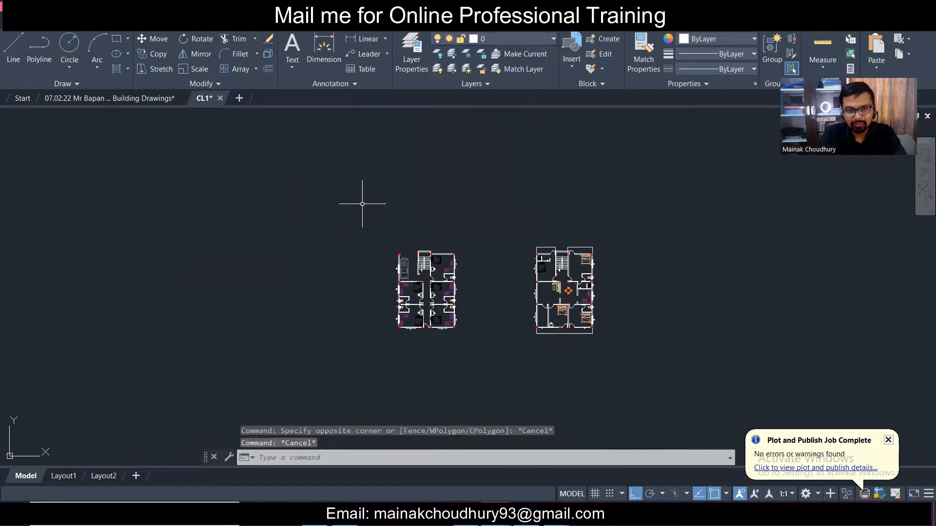
pyautogui.scroll(2, 415, 324)
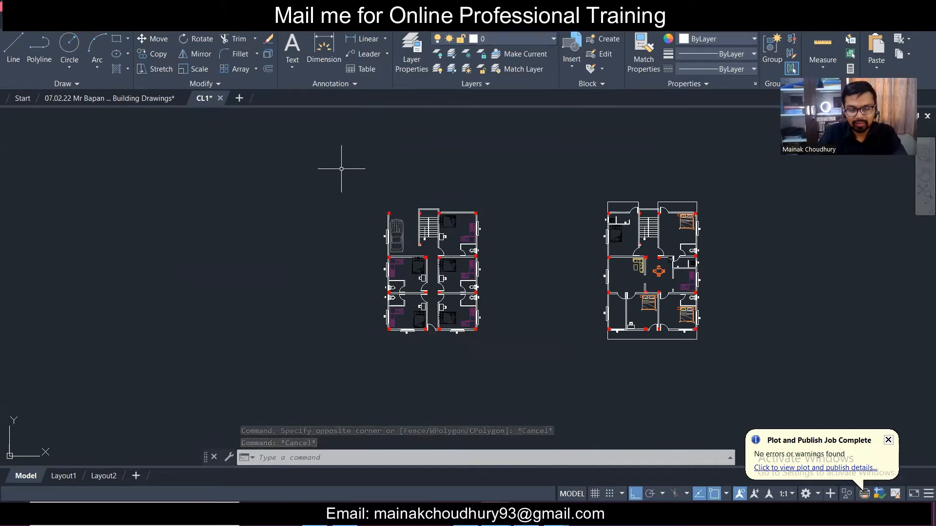
pyautogui.scroll(4, 418, 268)
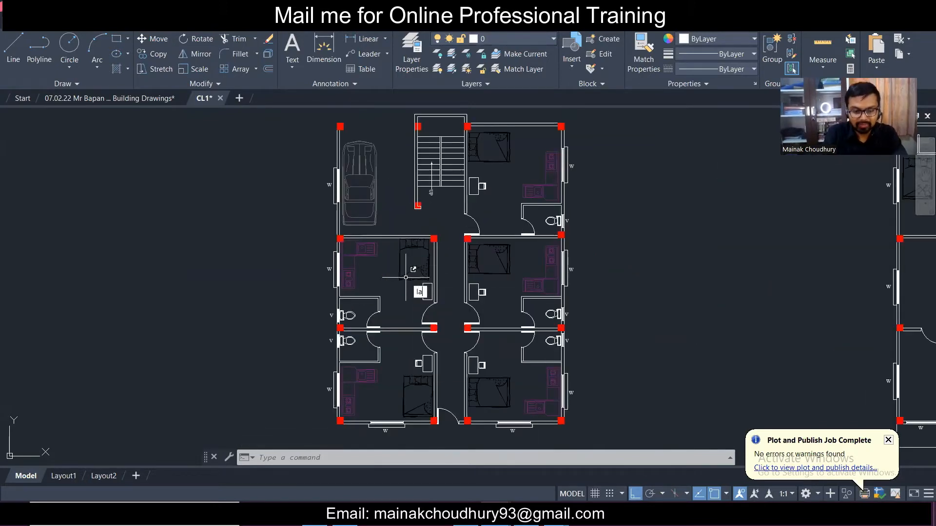
# - Run LAYDEL by name and mark the FUI, FURN, NOI THAT and plan layers for deletion
pyautogui.write('LAYER')
pyautogui.press('Return')
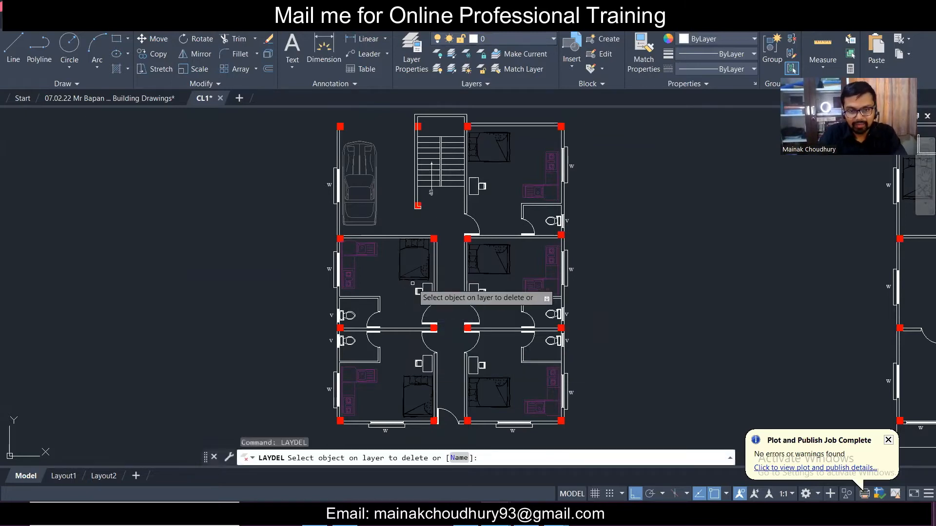
pyautogui.press('Escape')
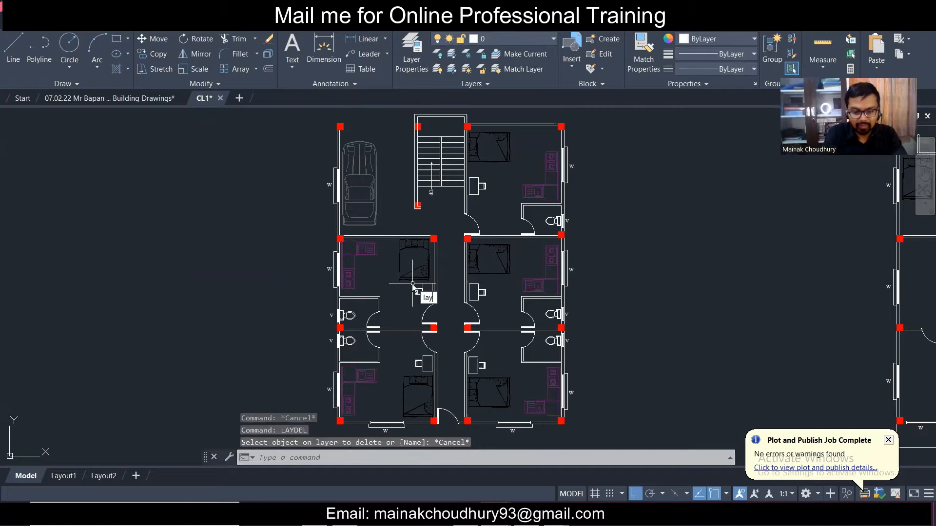
pyautogui.write('LAYDEL')
pyautogui.press('Return')
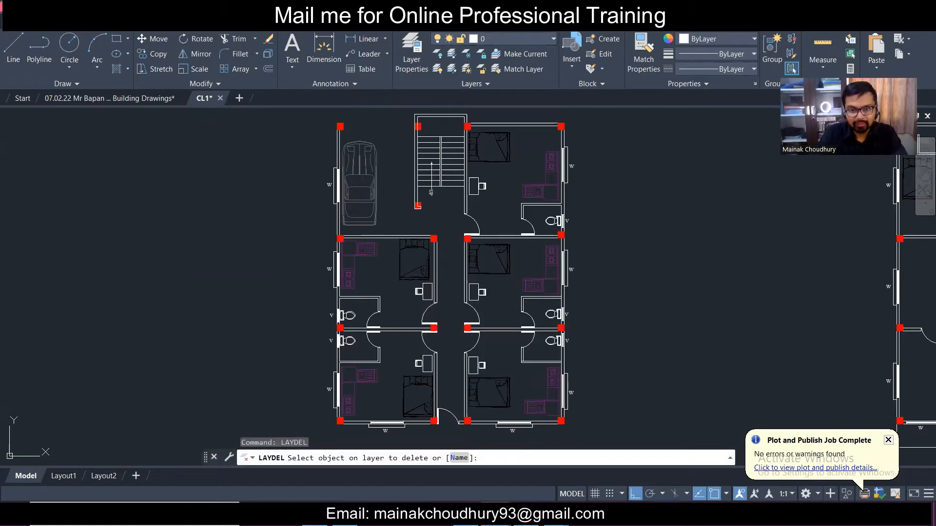
pyautogui.click(458, 458)
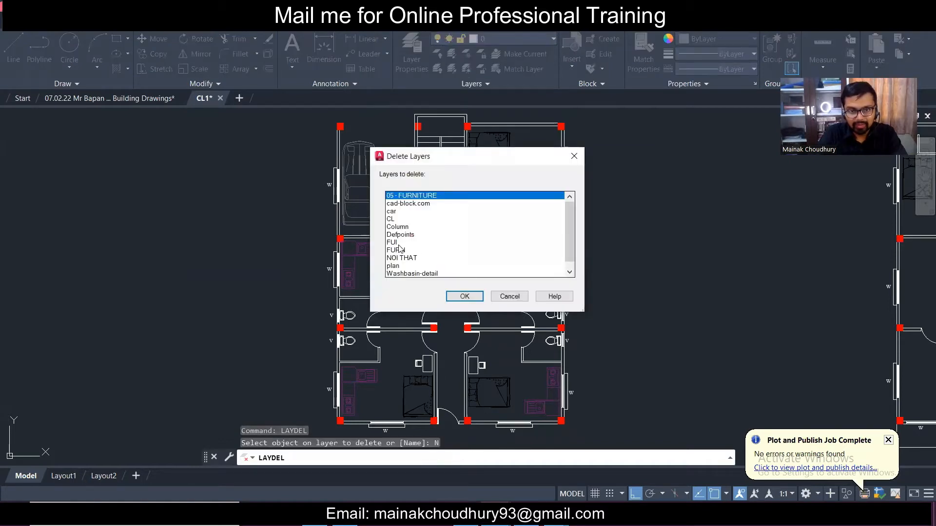
pyautogui.click(398, 242)
pyautogui.keyDown('ctrl'); pyautogui.click(399, 250); pyautogui.keyUp('ctrl')
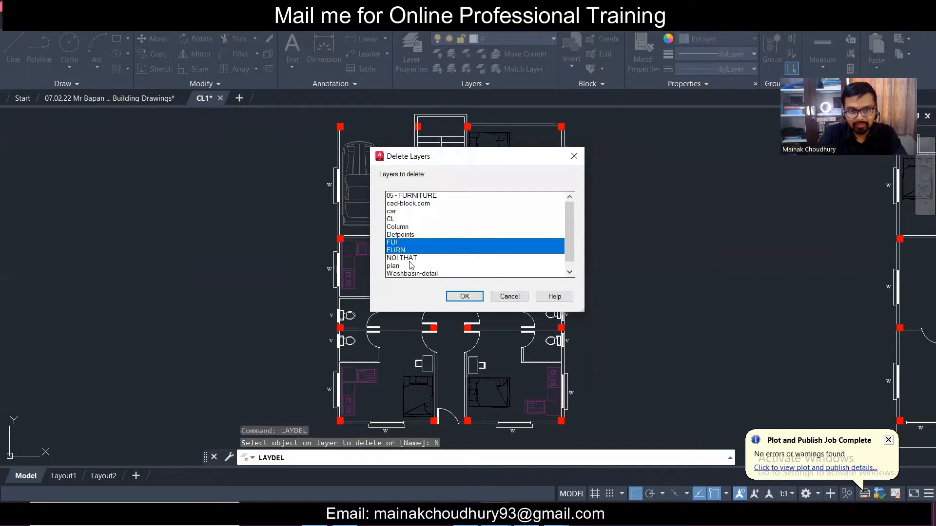
pyautogui.keyDown('ctrl'); pyautogui.click(412, 258); pyautogui.keyUp('ctrl')
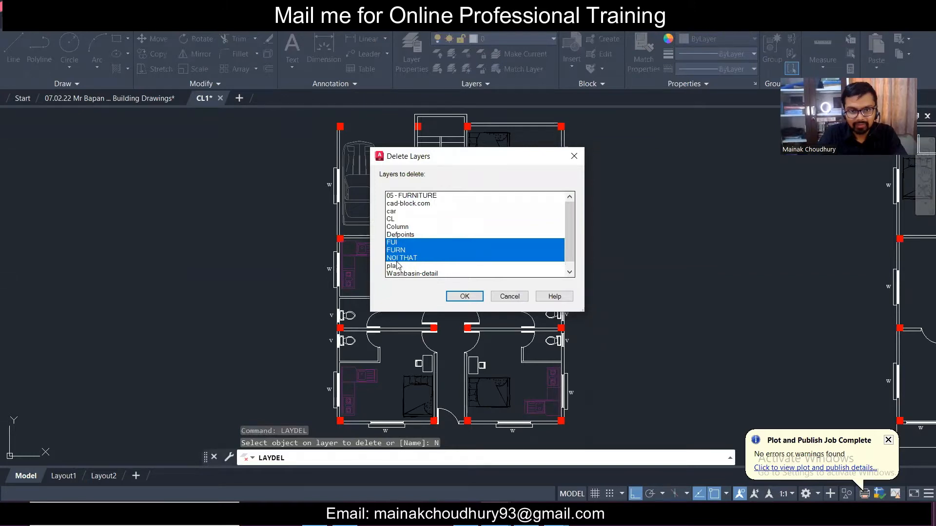
pyautogui.keyDown('ctrl'); pyautogui.click(398, 265); pyautogui.keyUp('ctrl')
# - Add Washbasin-detail, car, cad-block.com, 05 - FURNITURE and Washbasin-outline, then confirm deleting them all
pyautogui.keyDown('ctrl'); pyautogui.click(408, 274); pyautogui.keyUp('ctrl')
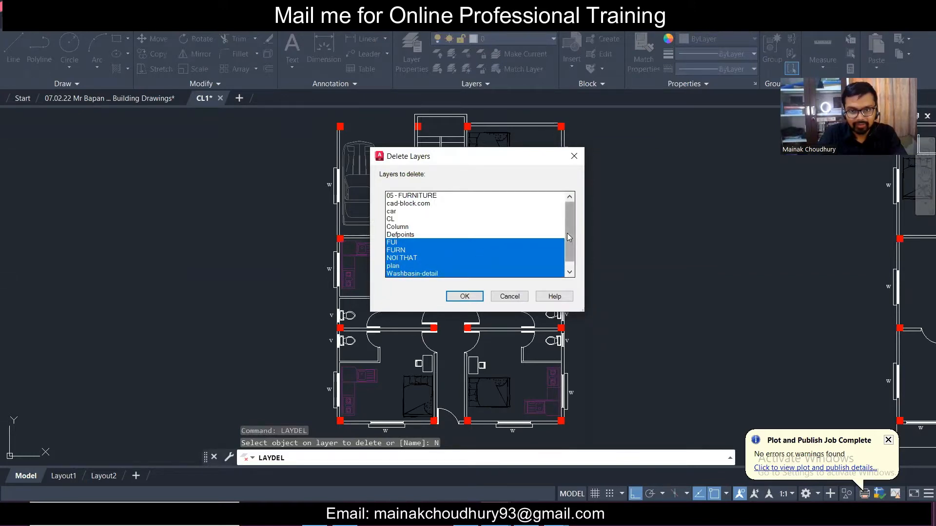
pyautogui.keyDown('ctrl'); pyautogui.click(444, 213); pyautogui.keyUp('ctrl')
pyautogui.keyDown('ctrl'); pyautogui.click(443, 205); pyautogui.keyUp('ctrl')
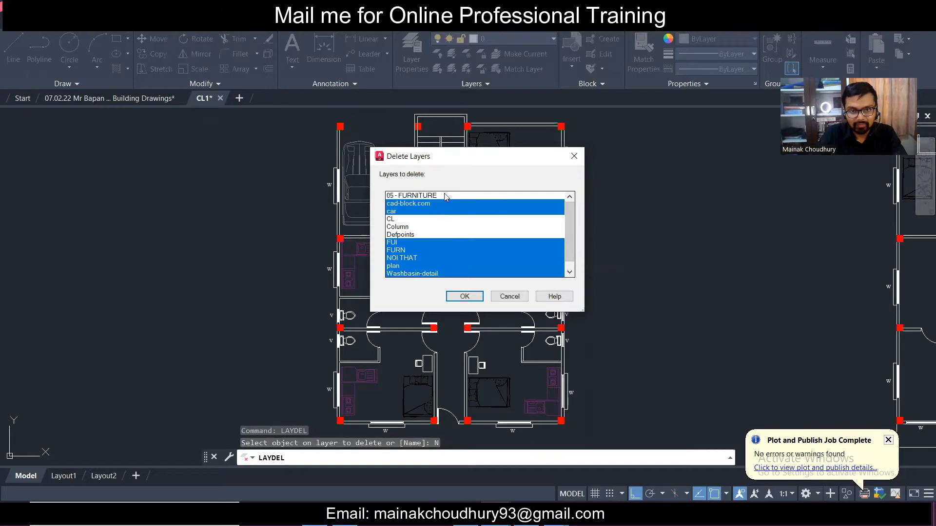
pyautogui.keyDown('ctrl'); pyautogui.click(445, 196); pyautogui.keyUp('ctrl')
pyautogui.moveTo(569, 248); pyautogui.dragTo(569, 258)
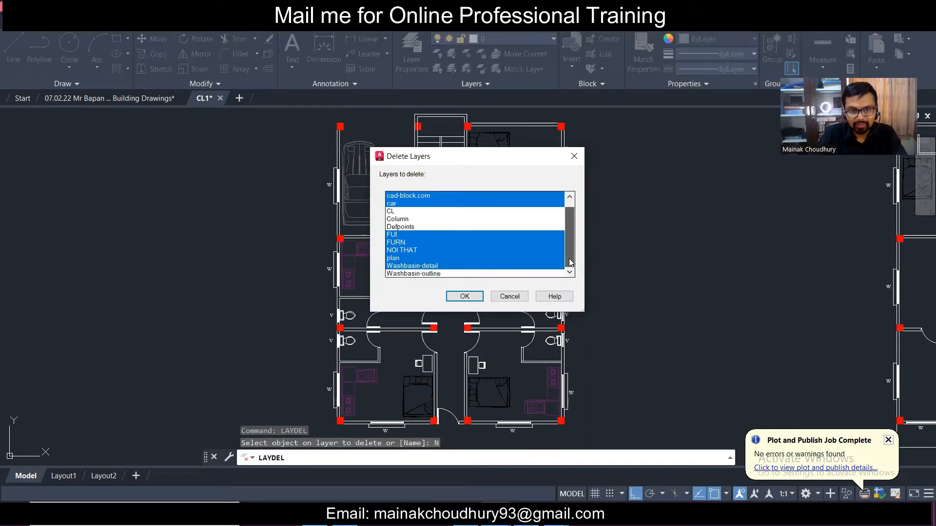
pyautogui.keyDown('ctrl'); pyautogui.click(436, 274); pyautogui.keyUp('ctrl')
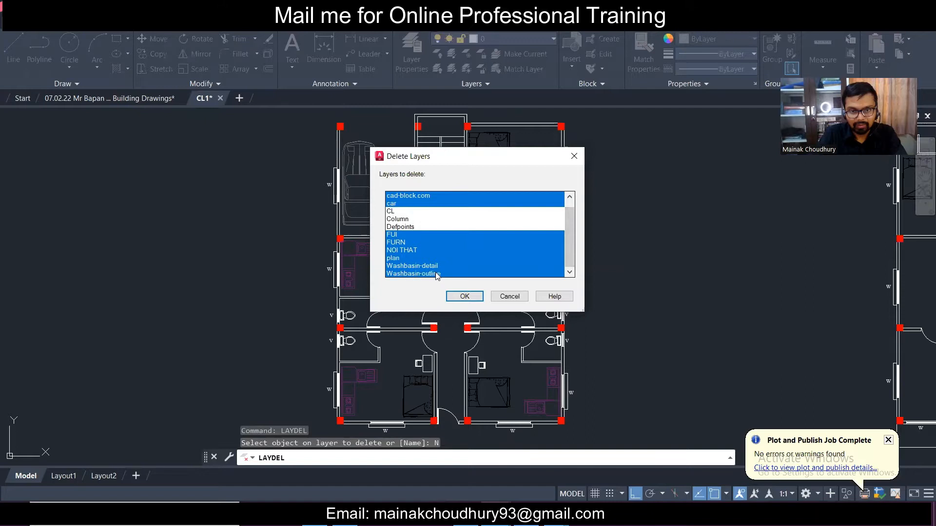
pyautogui.click(464, 297)
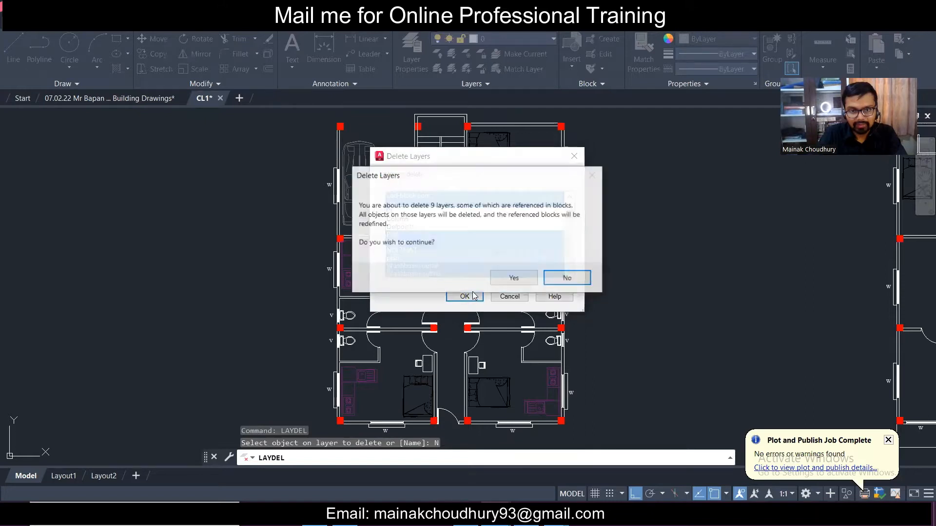
pyautogui.click(508, 282)
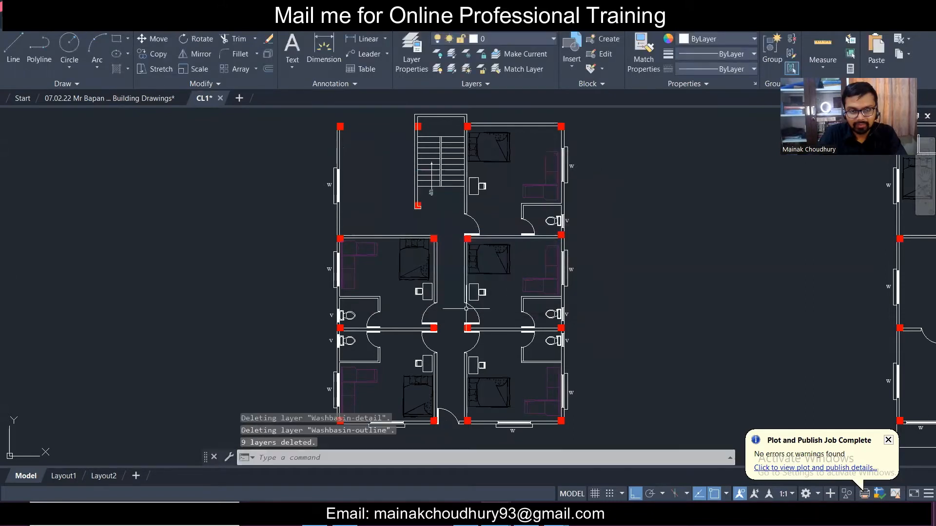
pyautogui.click(410, 279)
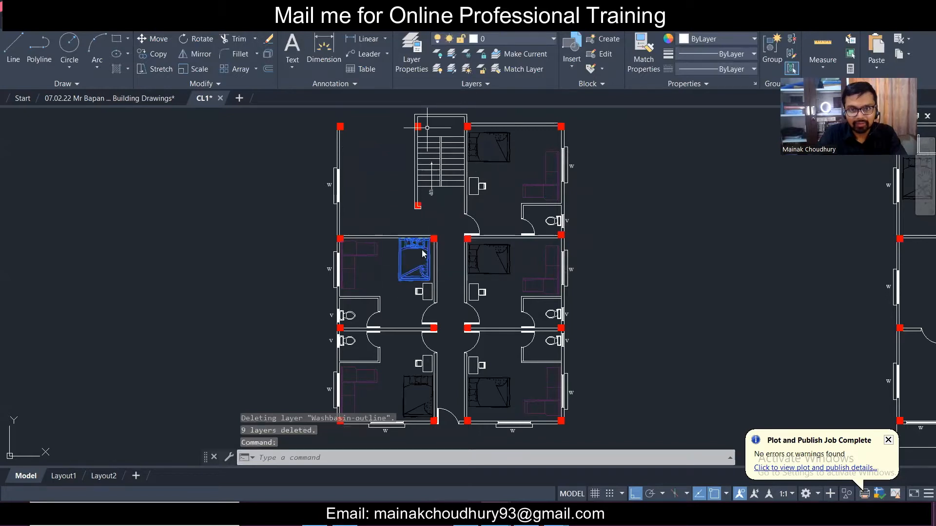
# - Check which layers remain in the drawing after the deletion
pyautogui.press('Escape')
pyautogui.press('Escape')
pyautogui.click(489, 246)
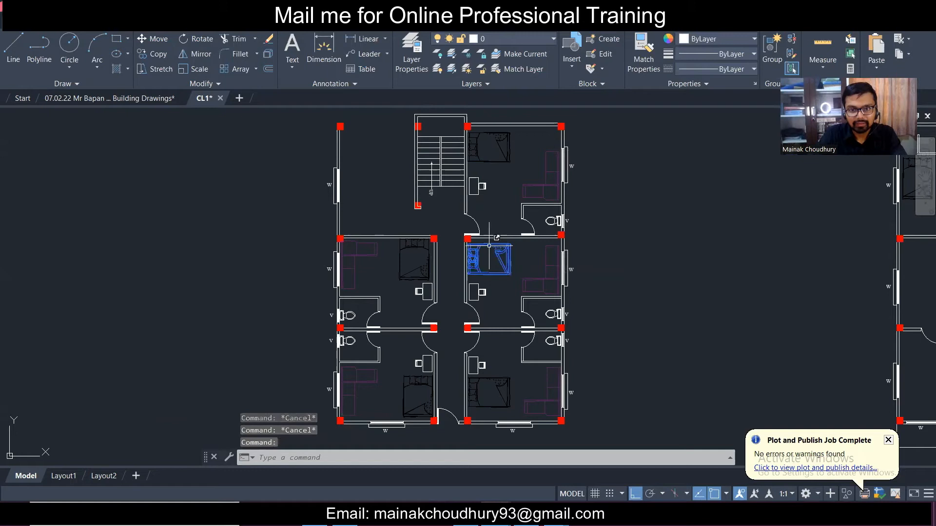
pyautogui.press('Escape')
pyautogui.scroll(-3, 451, 301)
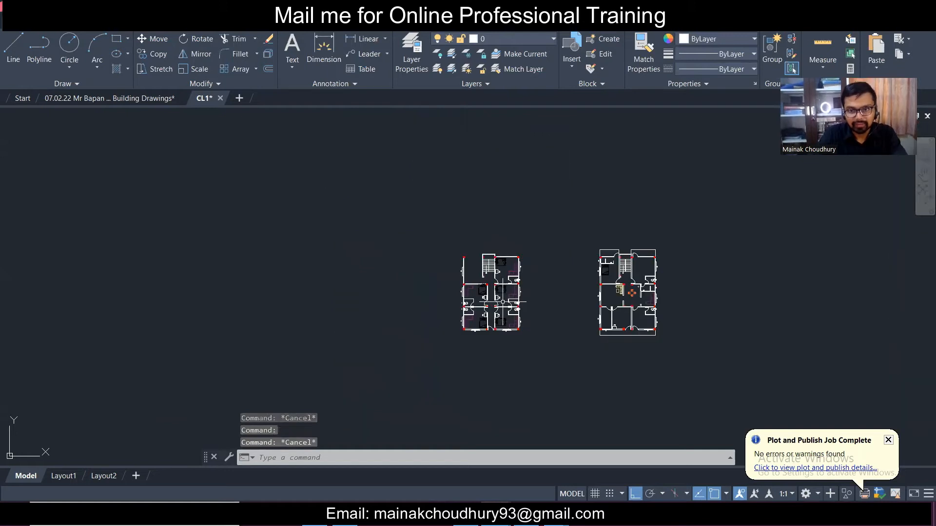
pyautogui.click(529, 40)
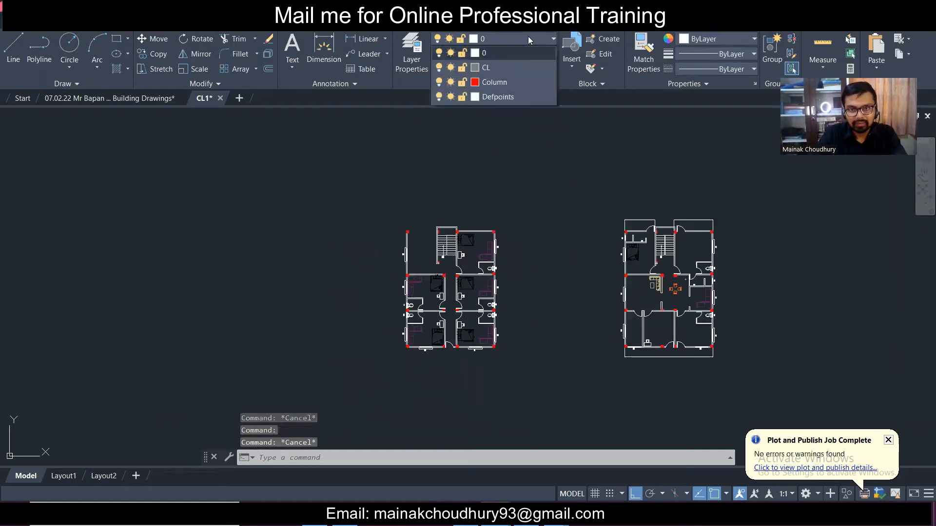
pyautogui.click(535, 121)
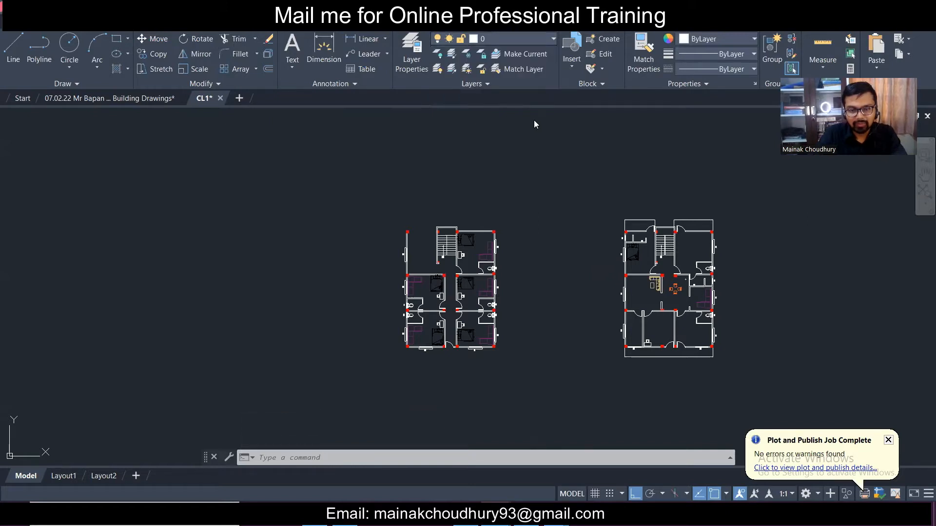
pyautogui.scroll(-2, 570, 313)
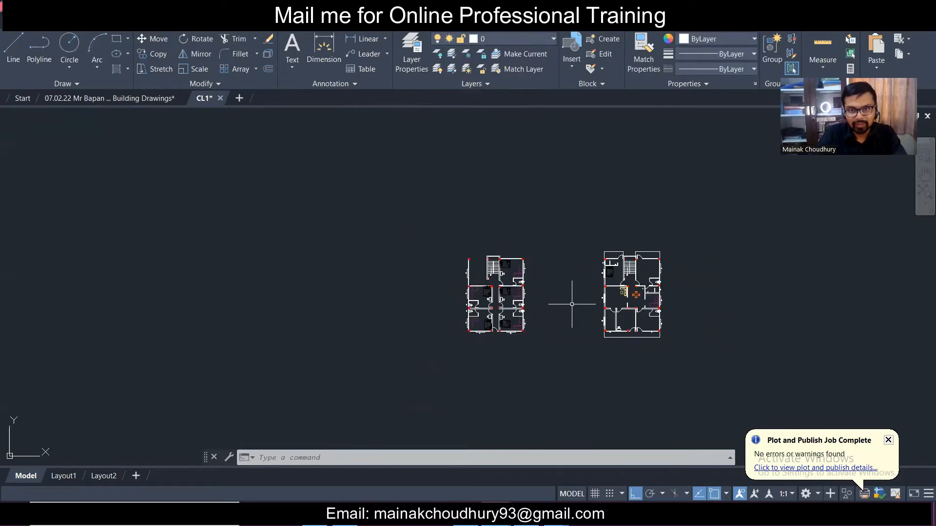
# - Window-select both floor plans and move them onto layer 0
pyautogui.moveTo(568, 305); pyautogui.dragTo(425, 294, button='middle')
pyautogui.press('Escape')
pyautogui.press('Escape')
pyautogui.click(256, 197)
pyautogui.click(642, 362)
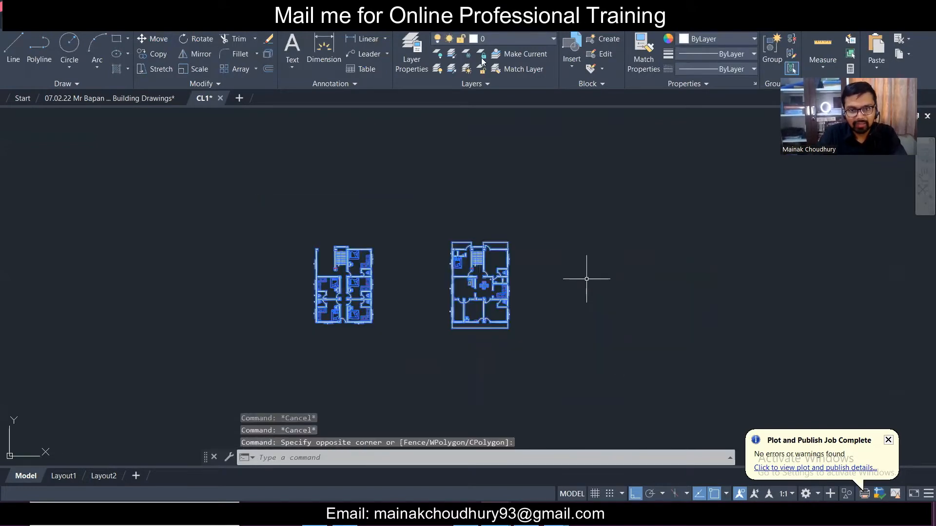
pyautogui.click(438, 33)
pyautogui.click(470, 54)
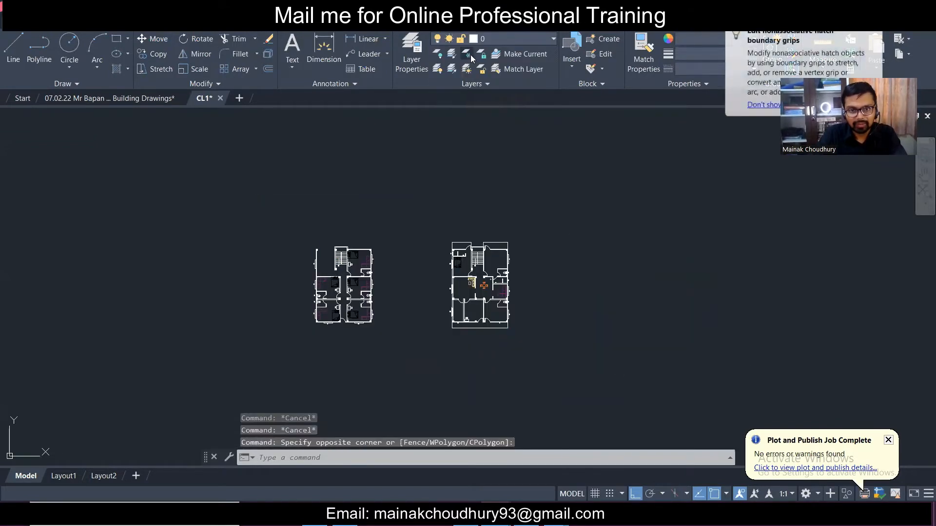
pyautogui.scroll(3, 331, 290)
pyautogui.press('Escape')
pyautogui.scroll(4, 337, 290)
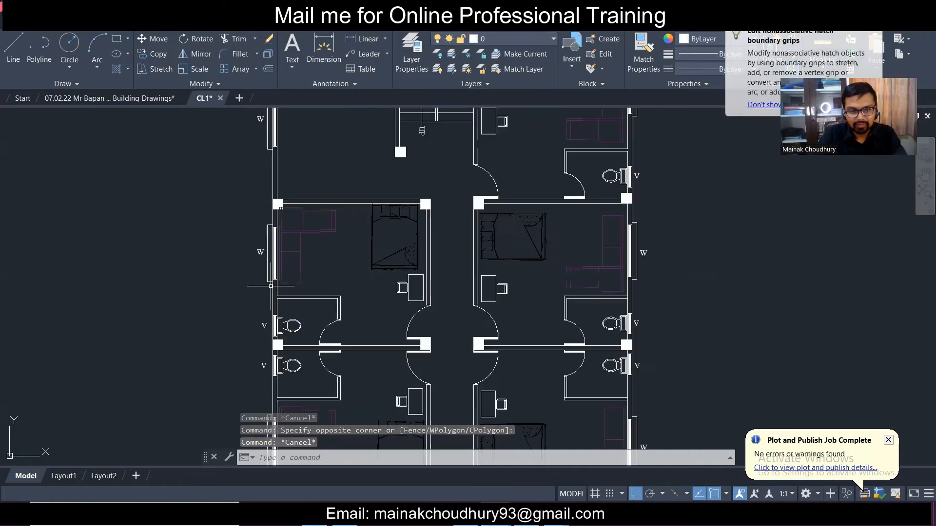
# - Crossing-select the sofas, beds and both toilets in the left floor plan
pyautogui.click(382, 286)
pyautogui.click(310, 226)
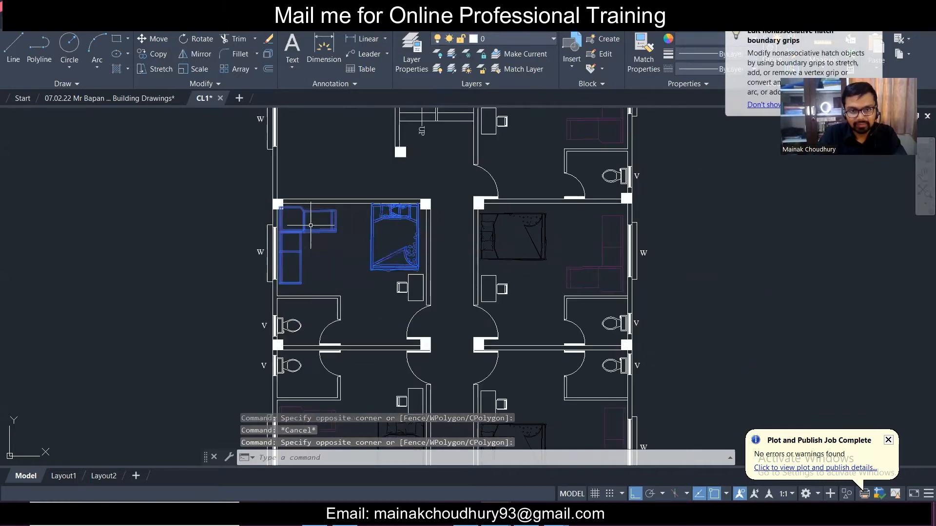
pyautogui.click(546, 273)
pyautogui.click(502, 223)
pyautogui.scroll(-2, 470, 209)
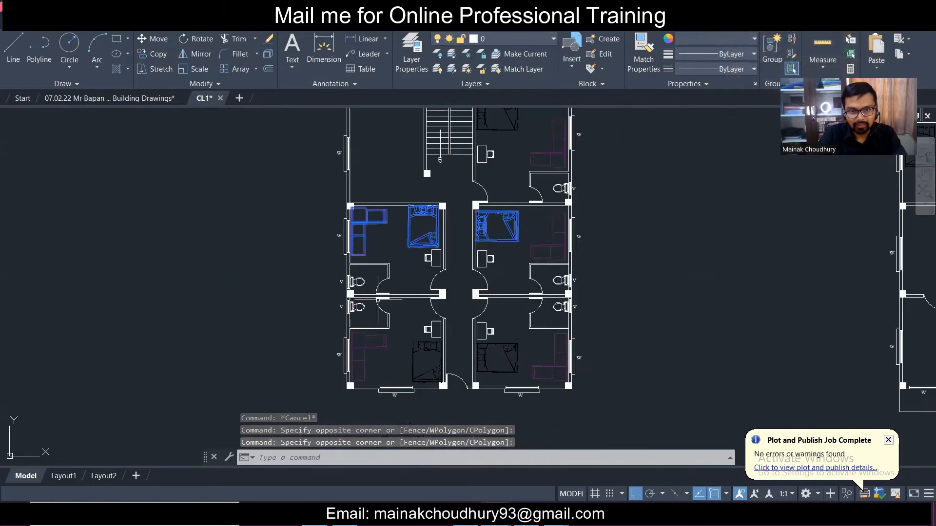
pyautogui.scroll(4, 378, 300)
pyautogui.click(347, 341)
pyautogui.click(332, 315)
pyautogui.click(346, 267)
pyautogui.click(322, 231)
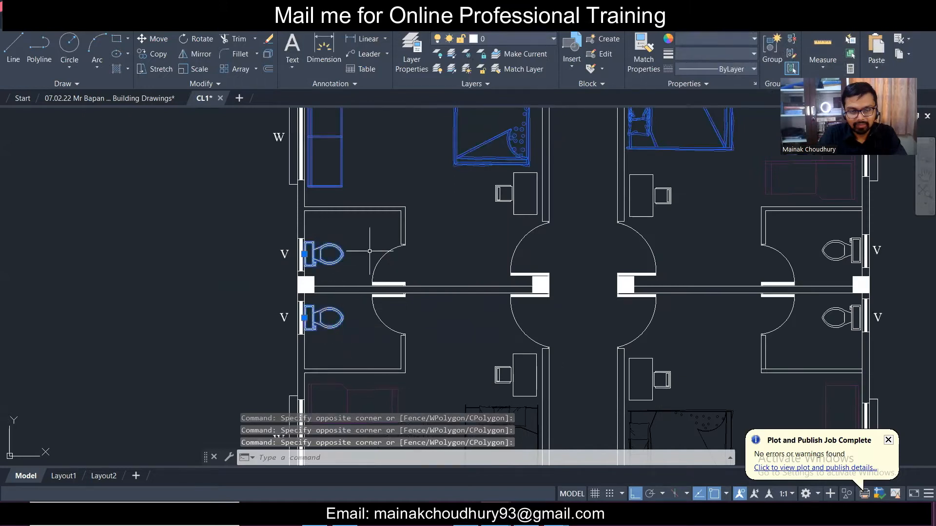
pyautogui.scroll(-4, 370, 251)
pyautogui.scroll(4, 416, 332)
pyautogui.click(417, 330)
pyautogui.click(292, 258)
# - Add the right plan's bed and both toilets to the furniture selection for removal
pyautogui.click(700, 339)
pyautogui.click(629, 273)
pyautogui.scroll(-4, 648, 280)
pyautogui.scroll(4, 672, 259)
pyautogui.click(664, 289)
pyautogui.click(634, 232)
pyautogui.click(652, 209)
pyautogui.click(640, 172)
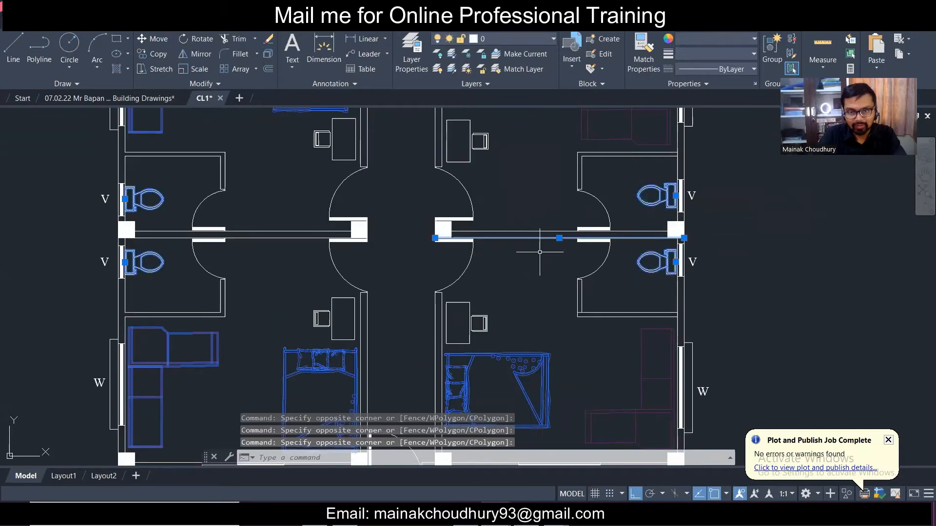
pyautogui.scroll(-4, 516, 199)
pyautogui.scroll(4, 510, 167)
pyautogui.click(551, 210)
pyautogui.moveTo(434, 167); pyautogui.dragTo(421, 270, button='middle')
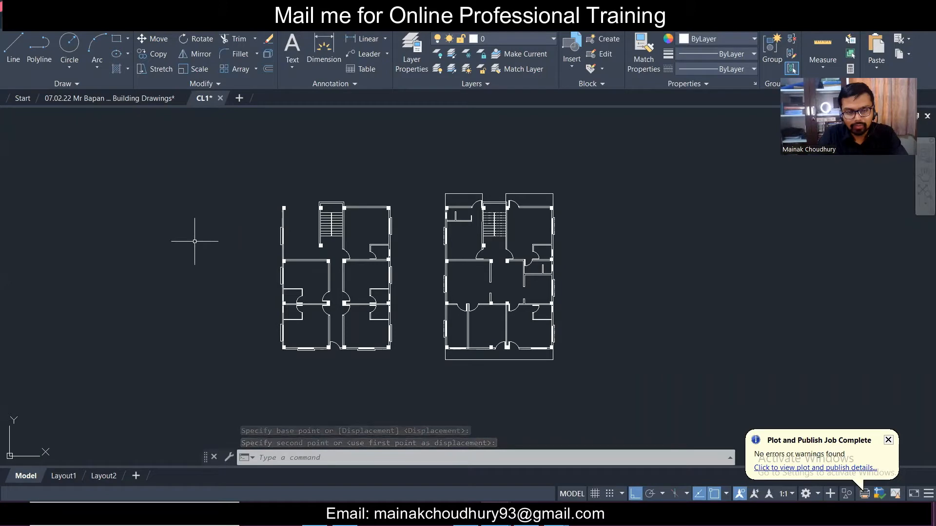
pyautogui.scroll(4, 287, 239)
pyautogui.scroll(-4, 620, 320)
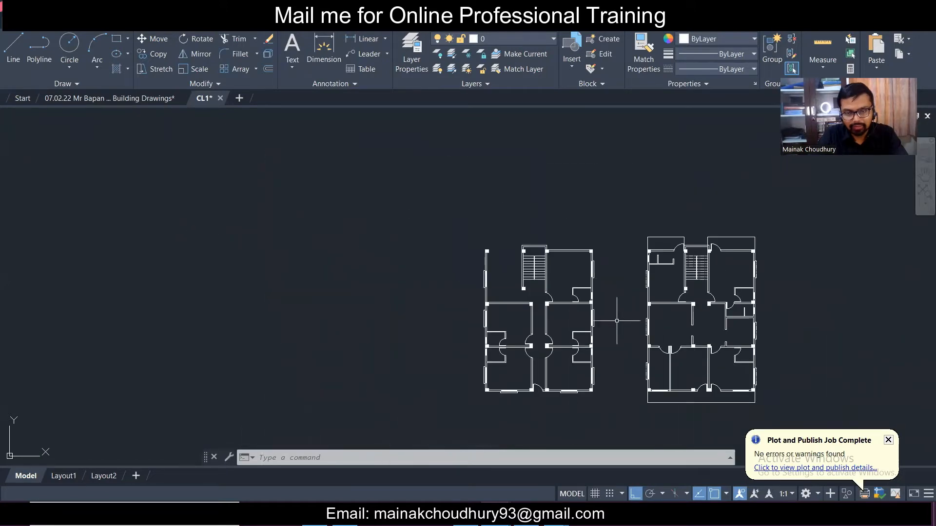
pyautogui.scroll(4, 608, 329)
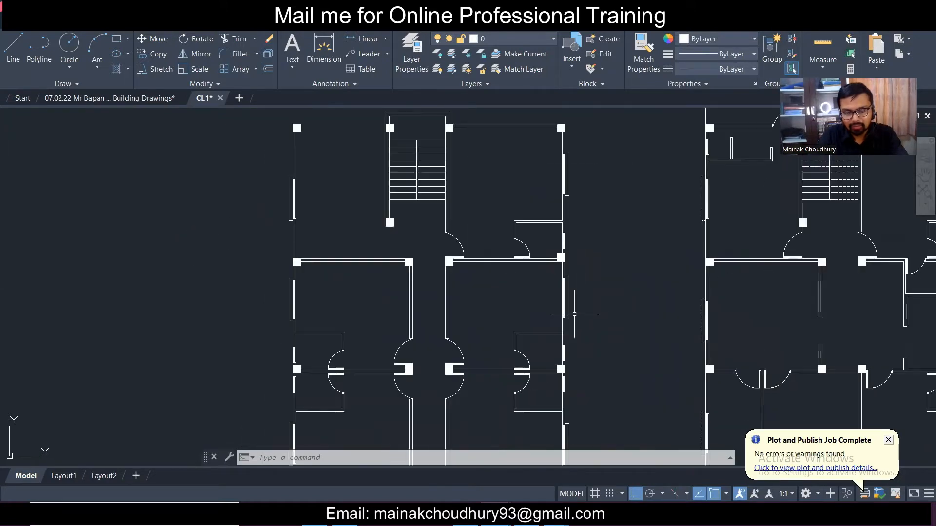
pyautogui.scroll(-4, 574, 314)
pyautogui.click(495, 40)
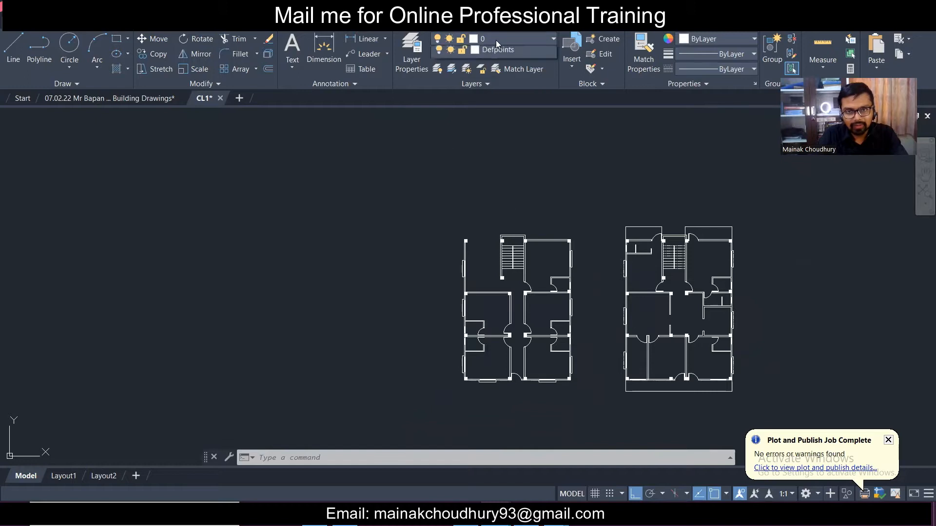
# - Make CL current and confirm its ACAD_ISO02W100 linetype and colour 8 in Layer Properties
pyautogui.click(504, 71)
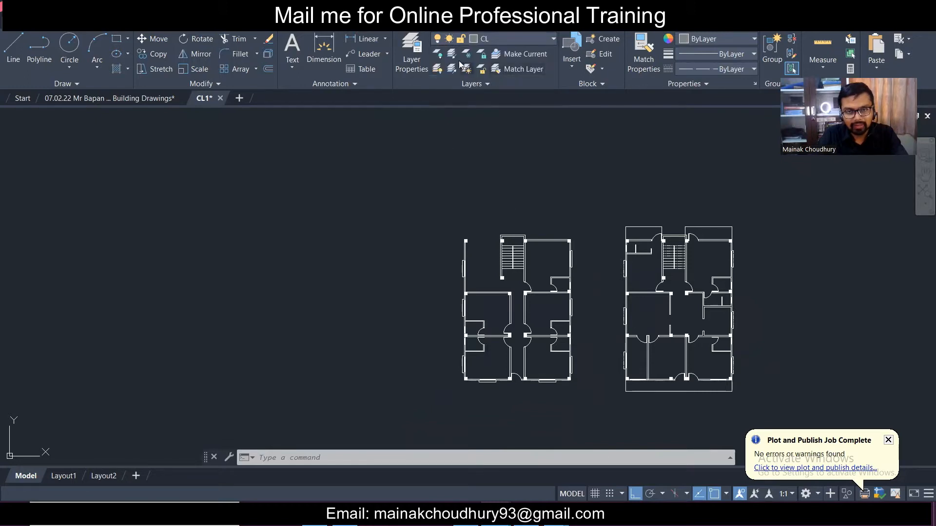
pyautogui.click(422, 50)
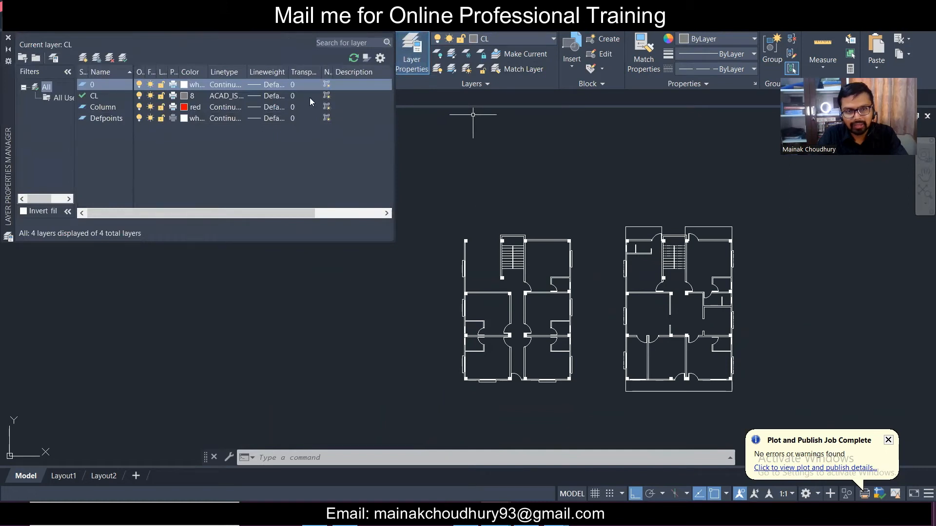
pyautogui.click(83, 57)
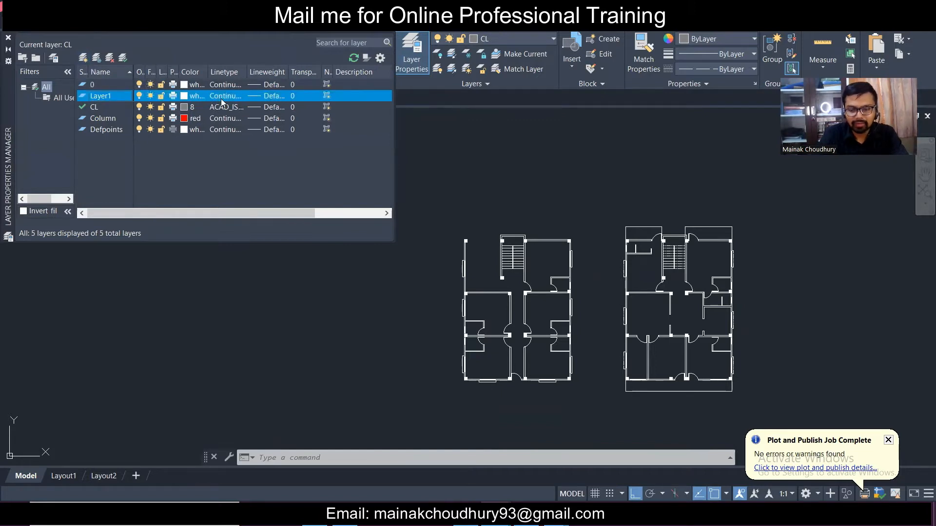
pyautogui.press('Delete')
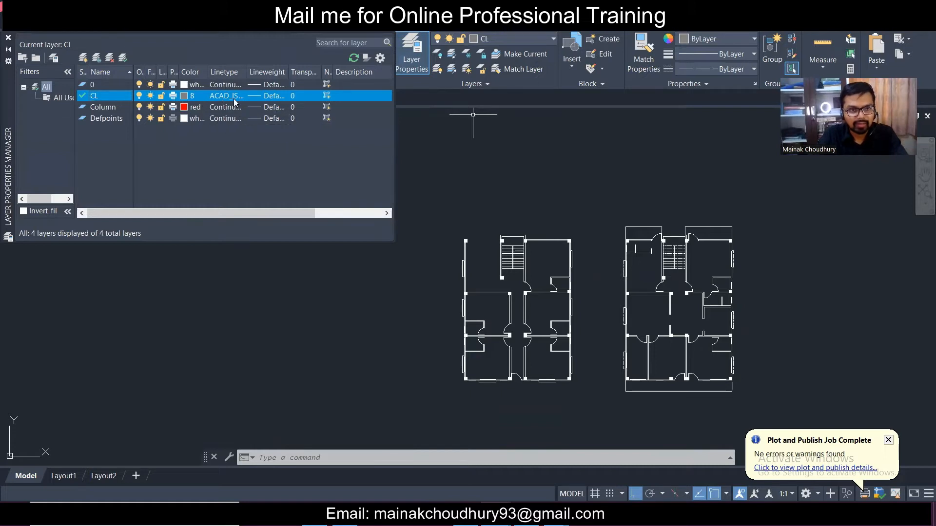
pyautogui.click(226, 97)
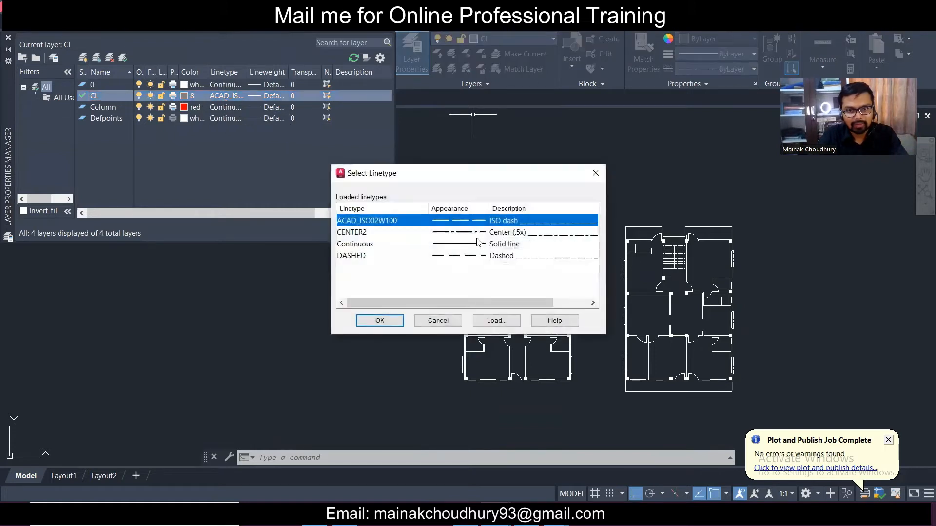
pyautogui.click(379, 320)
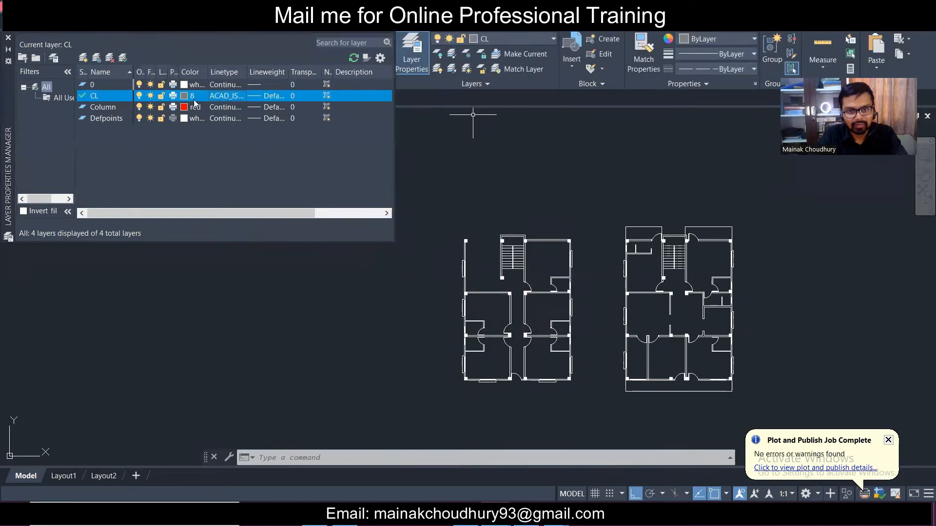
pyautogui.click(185, 96)
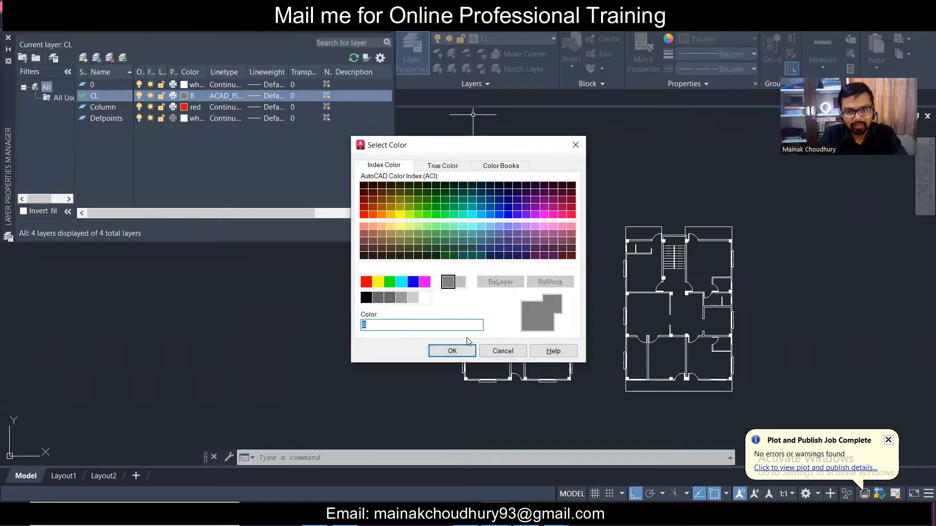
pyautogui.click(453, 351)
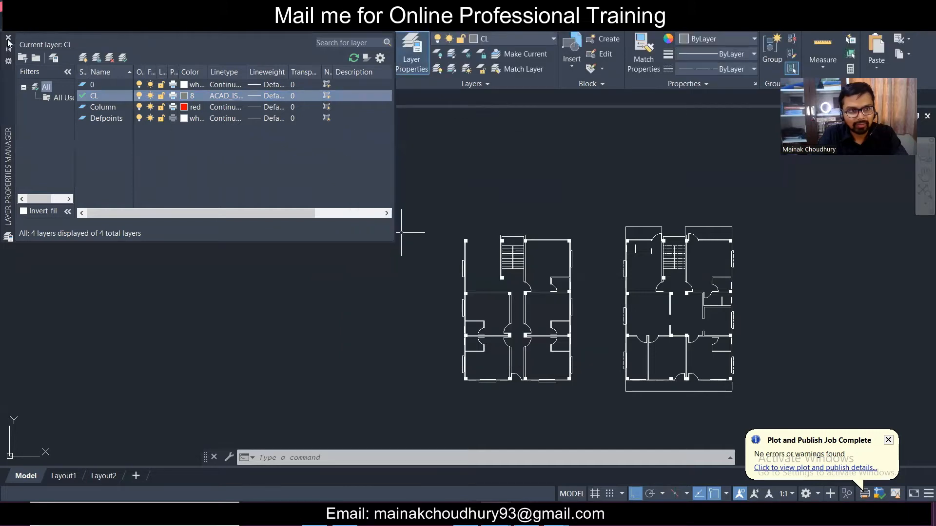
pyautogui.click(8, 38)
pyautogui.click(22, 35)
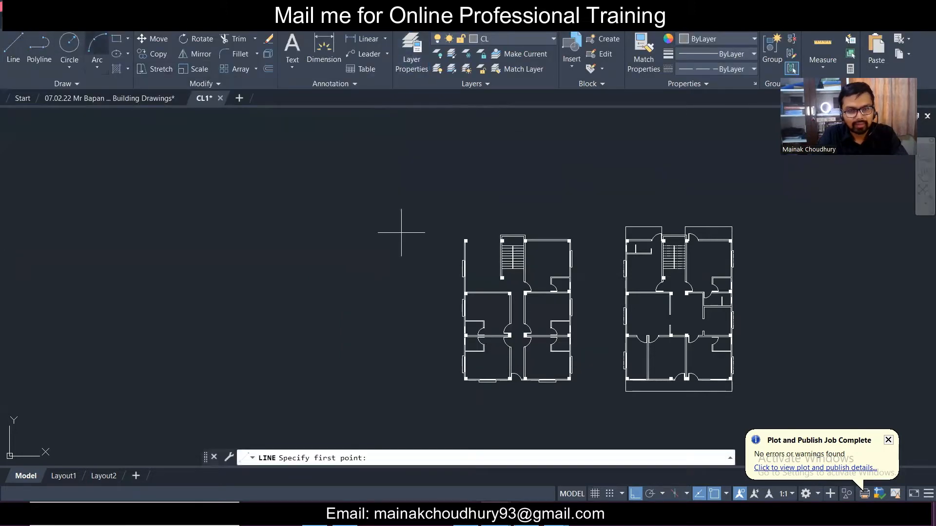
# - Draw a vertical centerline from the top-left column of the left plan upward
pyautogui.scroll(5, 597, 234)
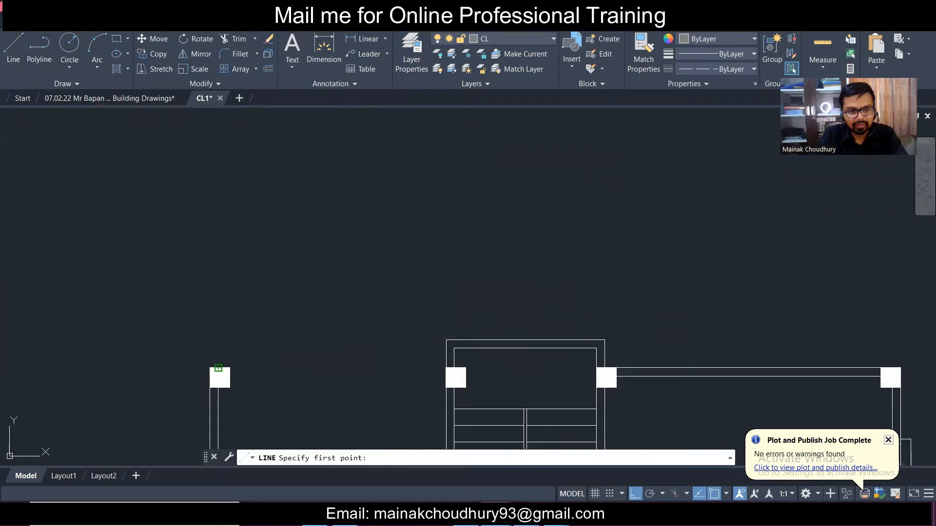
pyautogui.click(218, 368)
pyautogui.click(197, 179)
pyautogui.press('Escape')
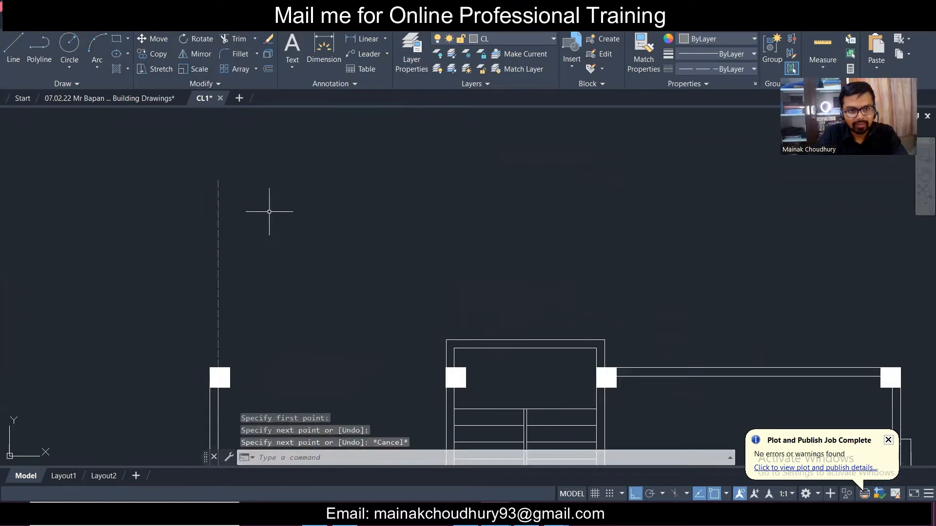
pyautogui.click(272, 209)
pyautogui.click(153, 171)
pyautogui.scroll(-7, 268, 247)
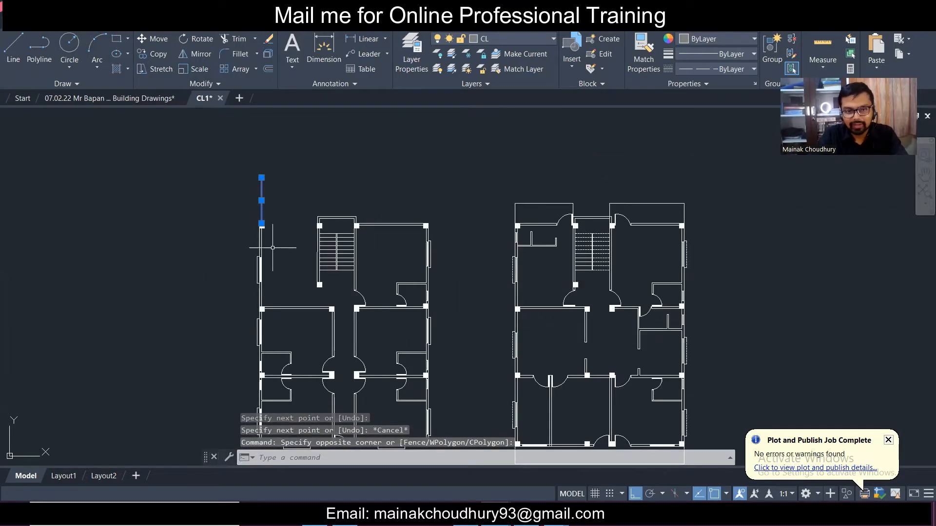
pyautogui.scroll(7, 254, 231)
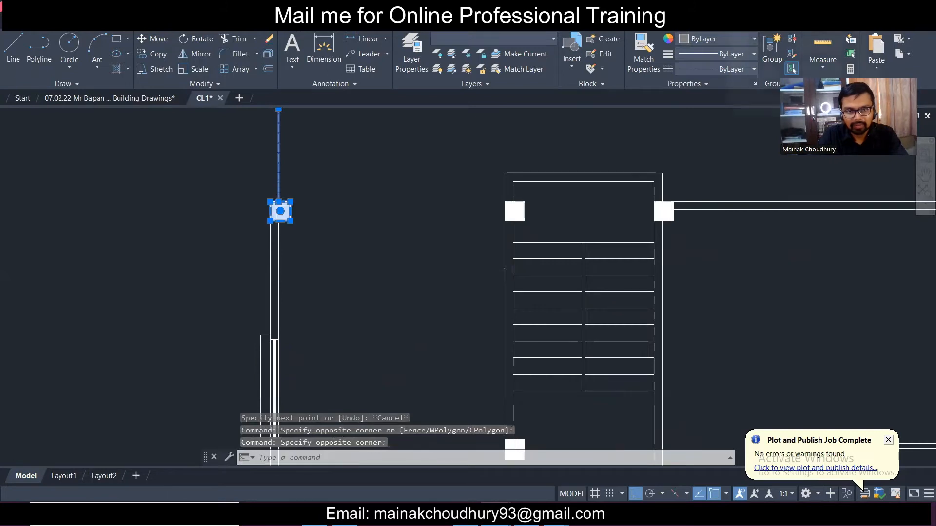
pyautogui.scroll(-7, 278, 205)
pyautogui.scroll(7, 275, 266)
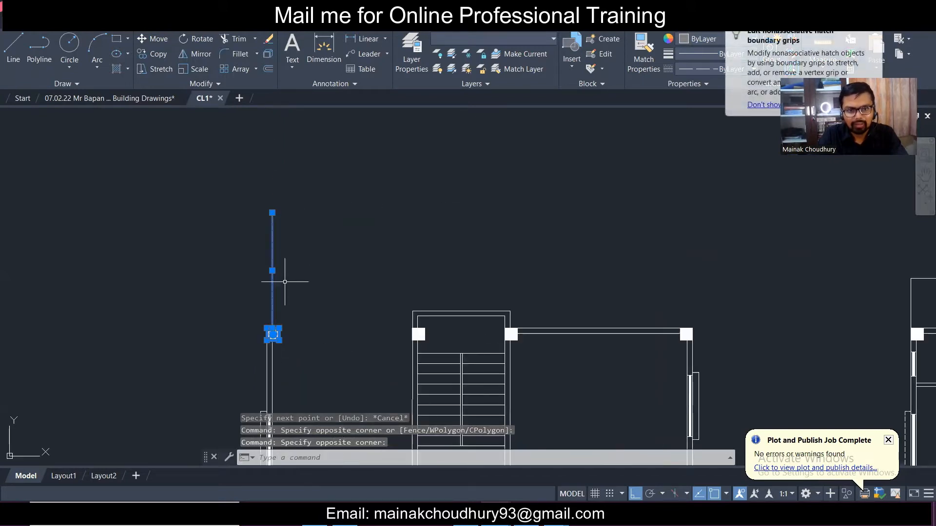
# - Grip-stretch the centerline's bottom end down beyond the left plan's lower edge
pyautogui.press('Escape')
pyautogui.moveTo(297, 274); pyautogui.dragTo(276, 296)
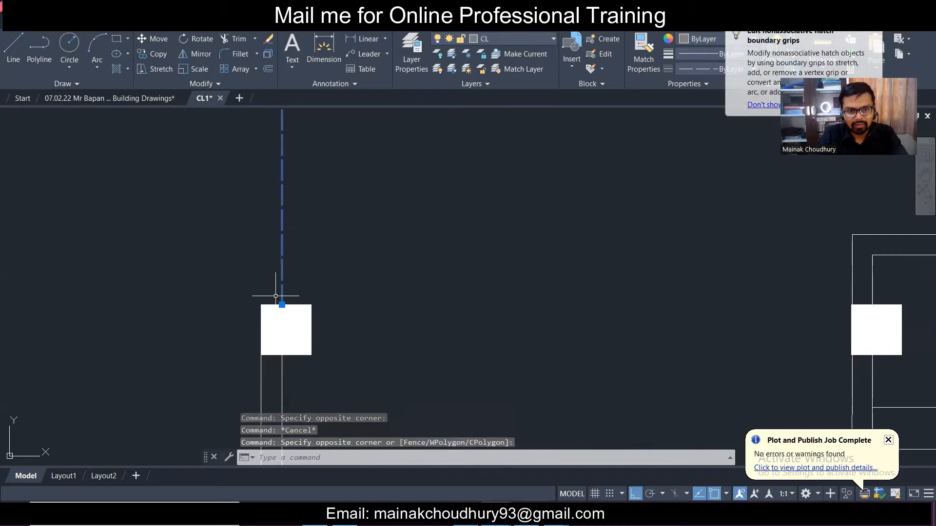
pyautogui.click(282, 305)
pyautogui.scroll(-6, 285, 309)
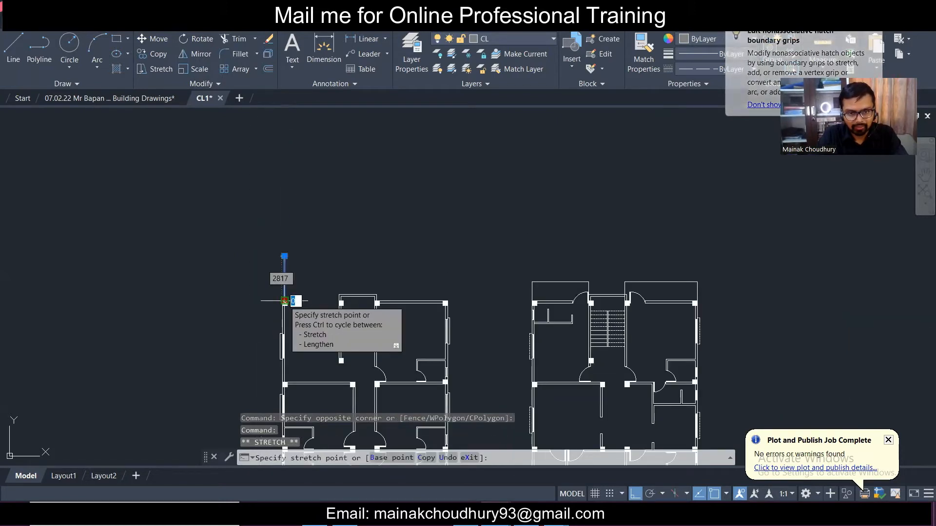
pyautogui.moveTo(284, 312); pyautogui.dragTo(280, 146, button='middle')
pyautogui.scroll(5, 281, 273)
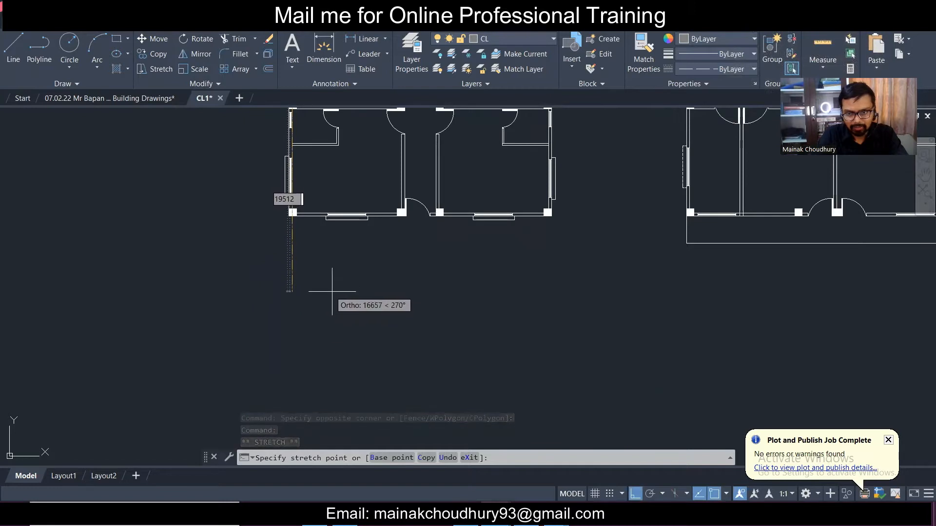
pyautogui.click(297, 279)
pyautogui.scroll(5, 313, 251)
pyautogui.scroll(-5, 320, 244)
# - Copy the centerline to three further column positions across the left plan
pyautogui.press('Escape')
pyautogui.click(298, 271)
pyautogui.scroll(6, 299, 202)
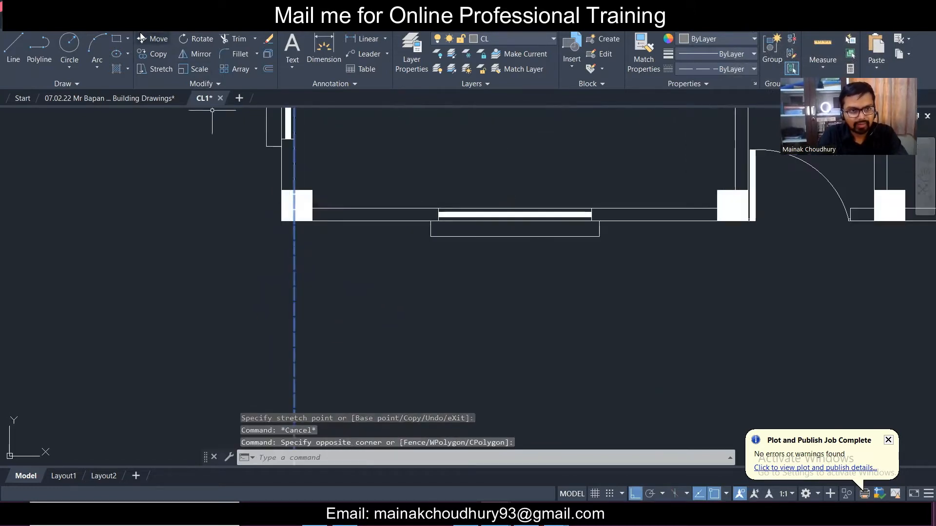
pyautogui.click(156, 54)
pyautogui.scroll(6, 290, 215)
pyautogui.click(313, 242)
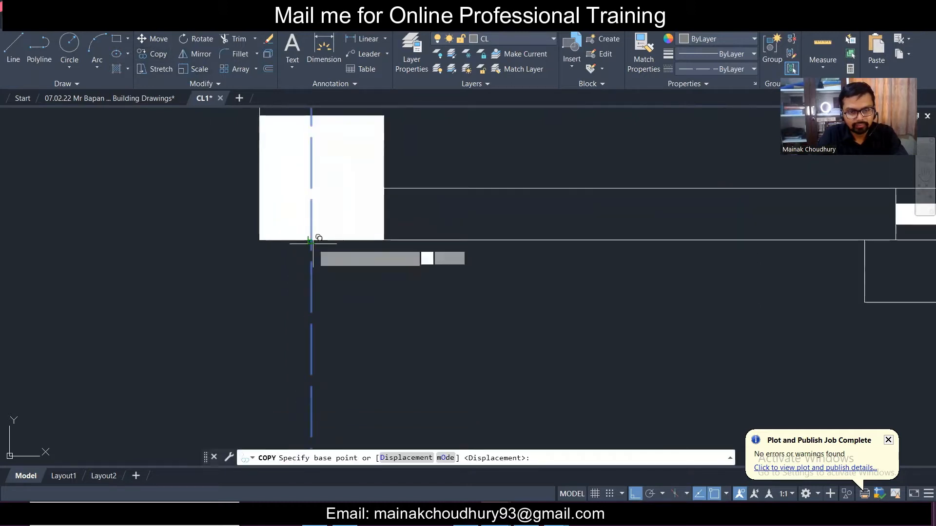
pyautogui.scroll(-6, 293, 228)
pyautogui.scroll(-4, 429, 232)
pyautogui.scroll(7, 560, 234)
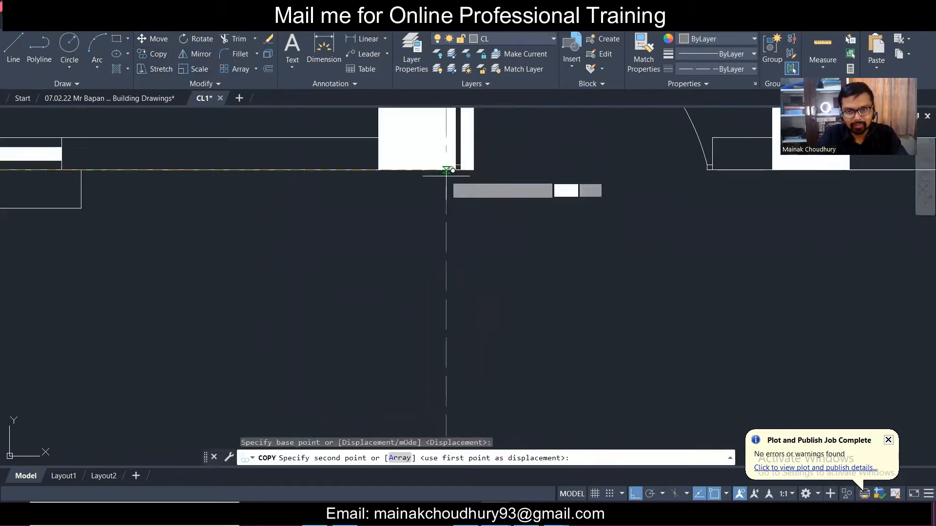
pyautogui.click(412, 170)
pyautogui.scroll(-3, 411, 169)
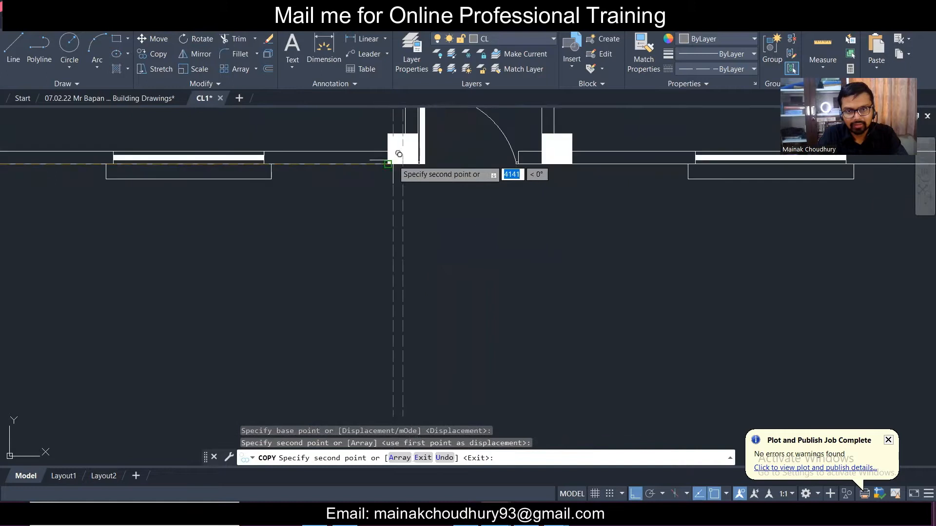
pyautogui.click(559, 164)
pyautogui.scroll(3, 610, 181)
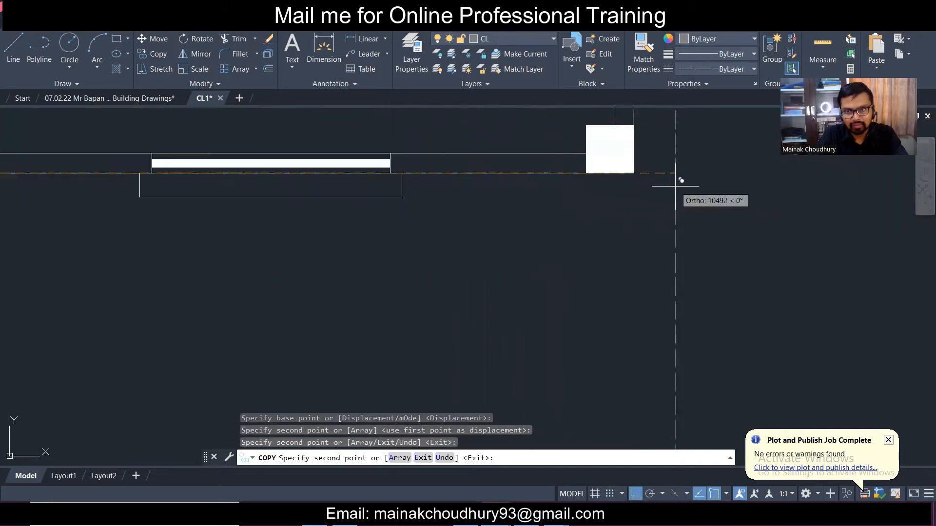
pyautogui.click(619, 173)
pyautogui.scroll(-6, 524, 200)
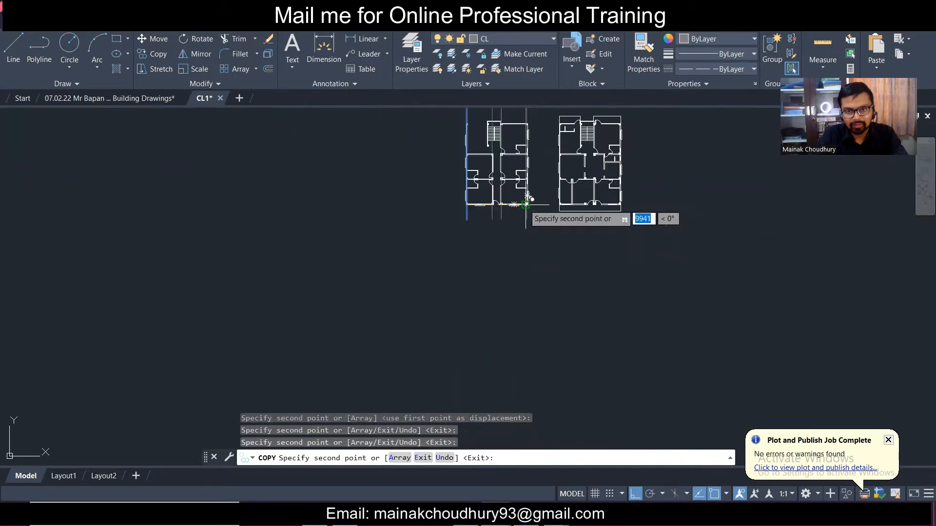
pyautogui.press('Escape')
pyautogui.scroll(6, 507, 166)
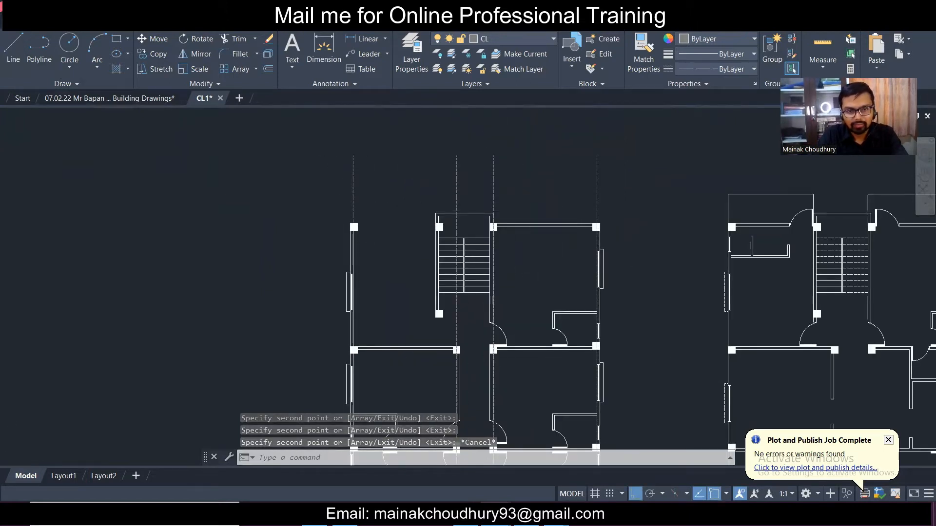
pyautogui.scroll(3, 345, 240)
# - Draw a horizontal centreline from the top-left column out past the left edge of the plan
pyautogui.click(13, 48)
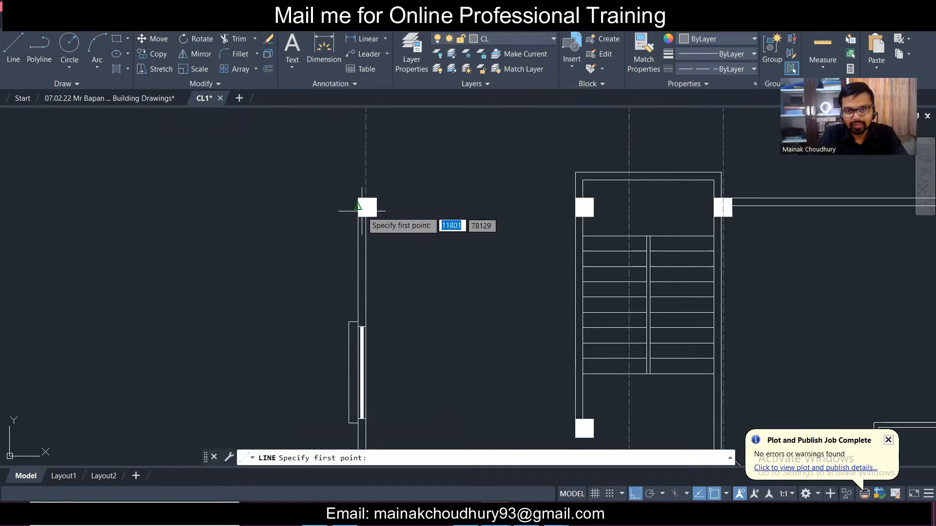
pyautogui.click(365, 207)
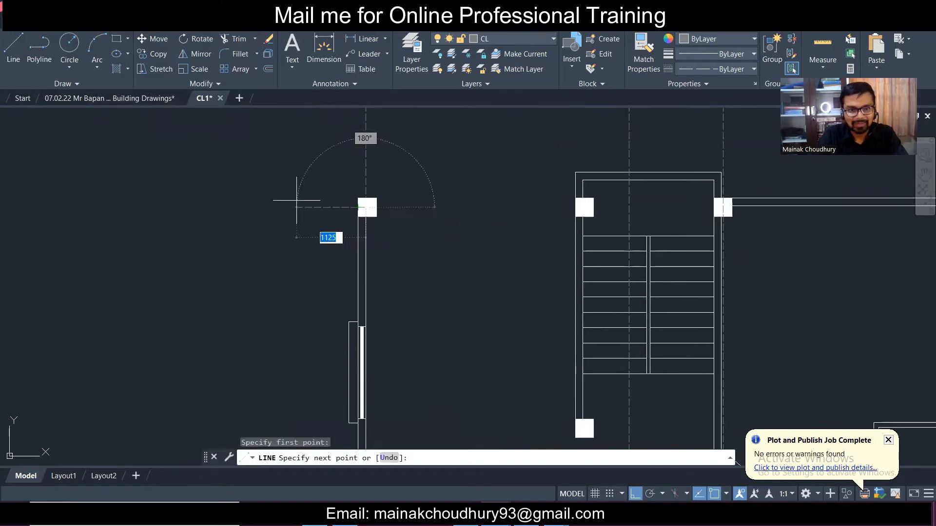
pyautogui.click(130, 155)
pyautogui.press('Escape')
pyautogui.click(227, 215)
pyautogui.click(197, 188)
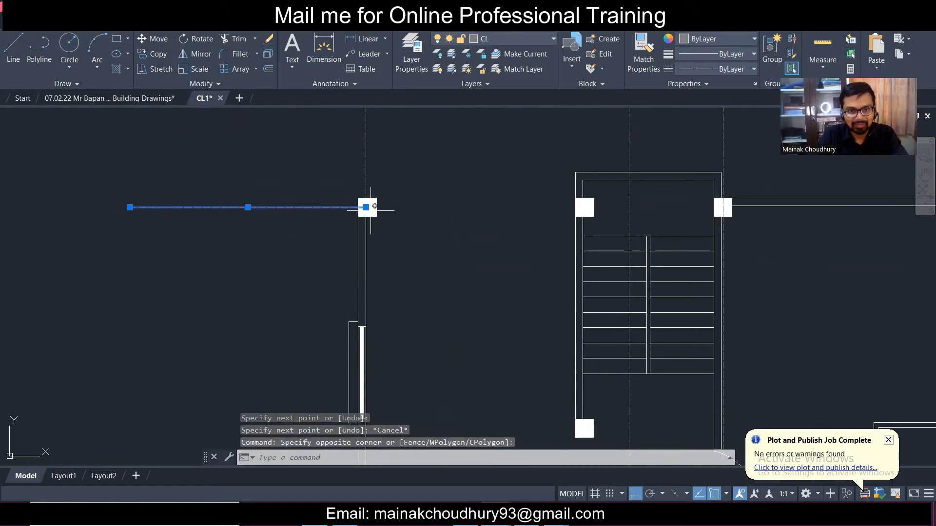
pyautogui.click(366, 207)
pyautogui.scroll(-3, 366, 207)
pyautogui.scroll(3, 551, 205)
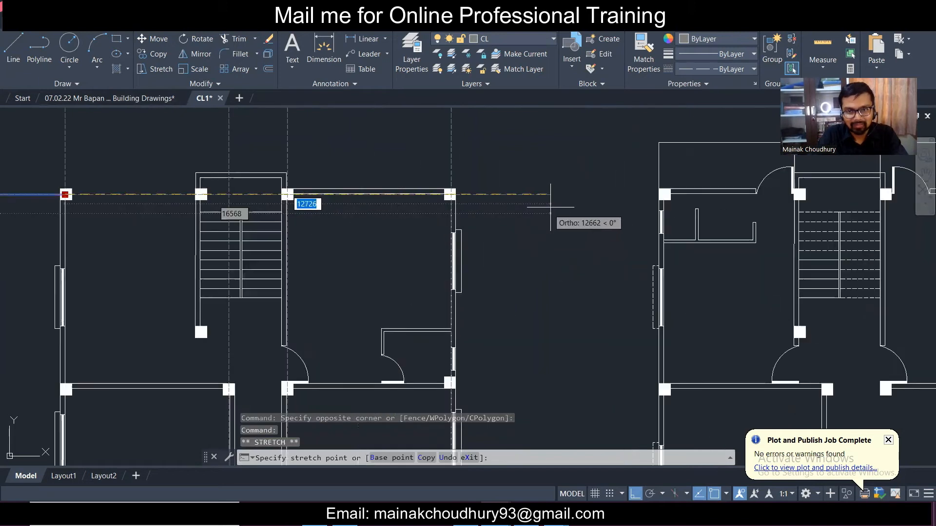
pyautogui.press('Escape')
# - Select the top horizontal centreline and copy it using a column centre as base point
pyautogui.click(566, 221)
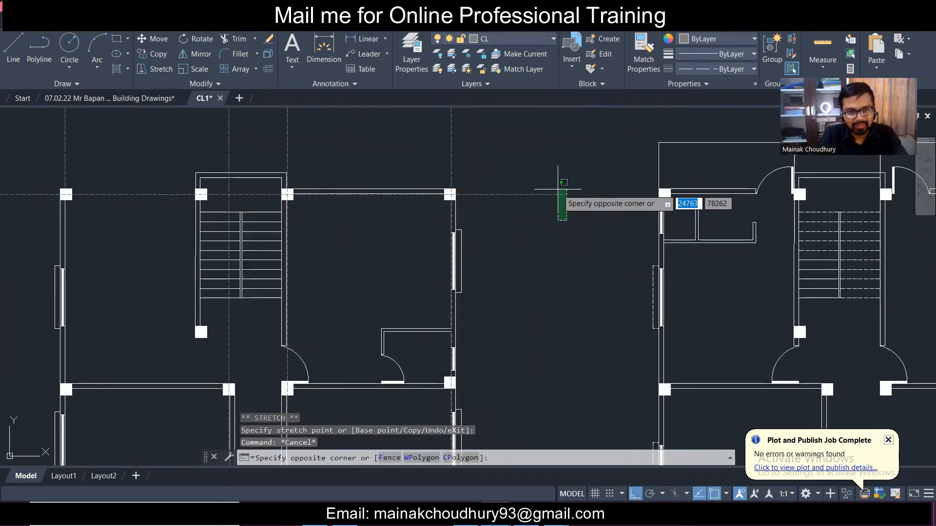
pyautogui.click(558, 182)
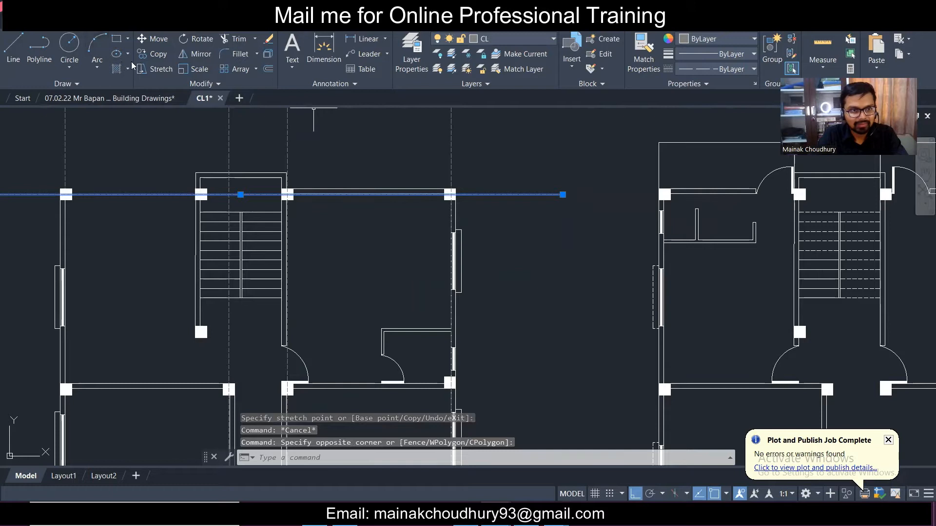
pyautogui.click(163, 59)
pyautogui.scroll(3, 459, 209)
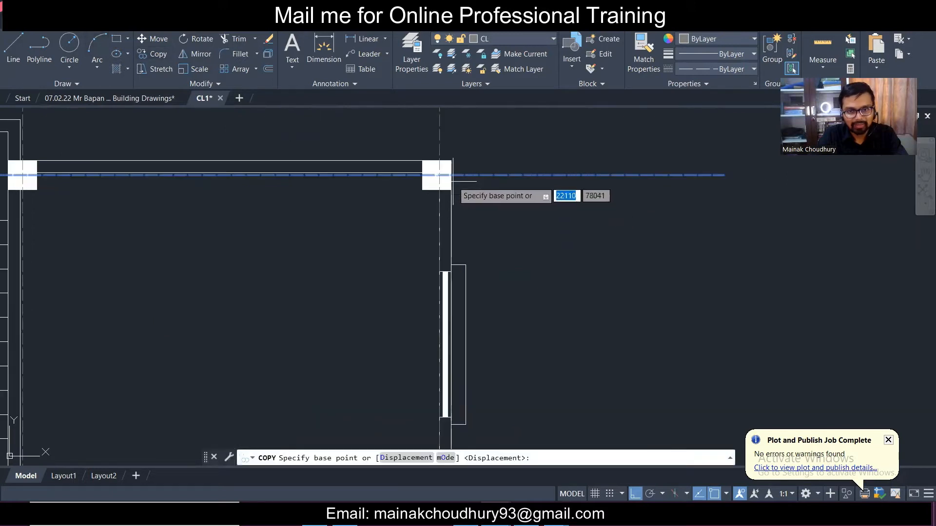
pyautogui.click(451, 175)
pyautogui.scroll(-3, 450, 174)
# - Place centreline copies through three lower column rows, including the corridor columns
pyautogui.scroll(3, 454, 357)
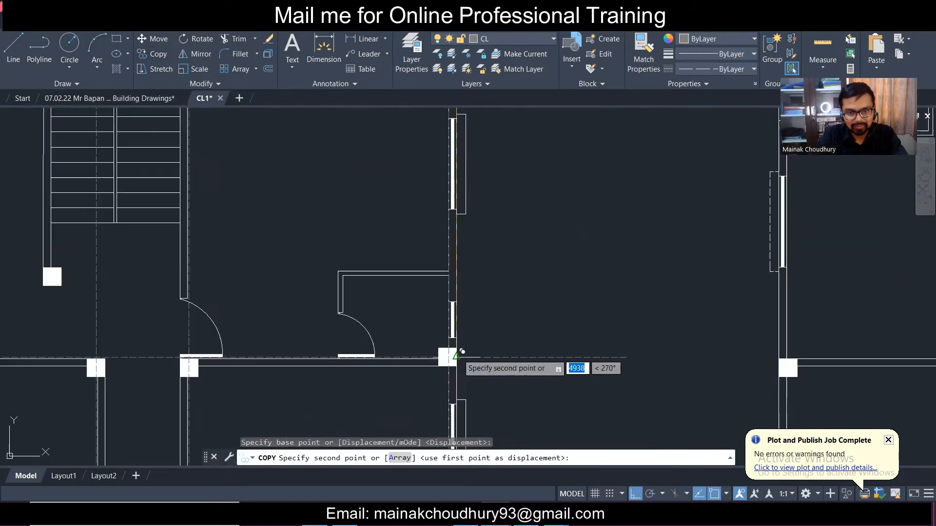
pyautogui.click(456, 356)
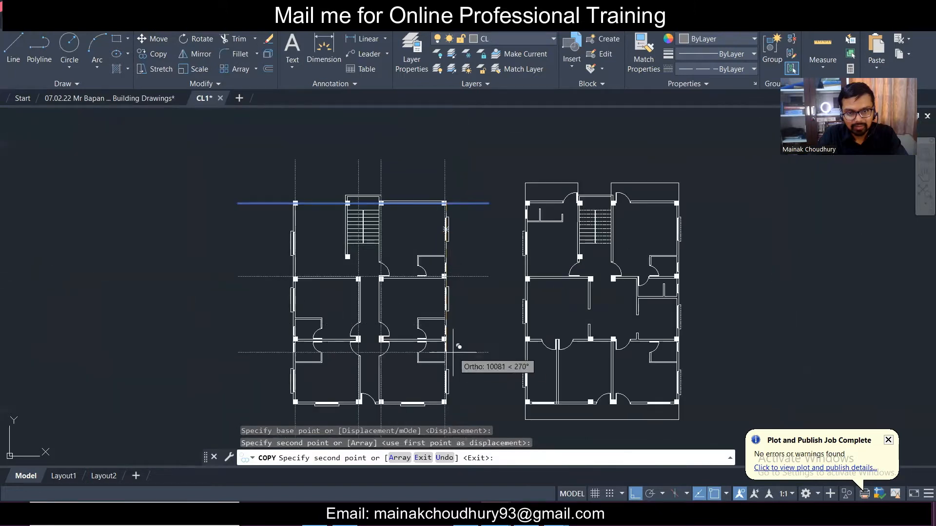
pyautogui.scroll(6, 454, 349)
pyautogui.click(420, 299)
pyautogui.scroll(-5, 426, 295)
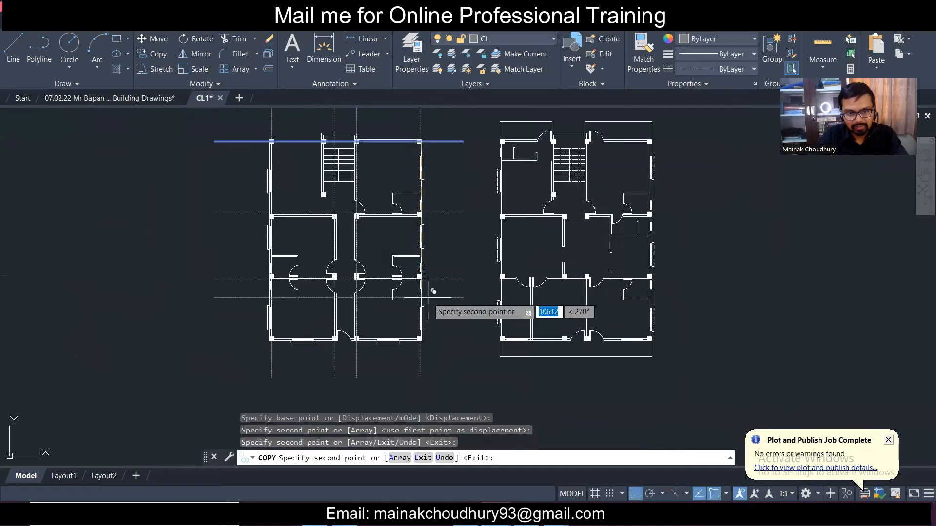
pyautogui.scroll(5, 423, 308)
pyautogui.click(412, 303)
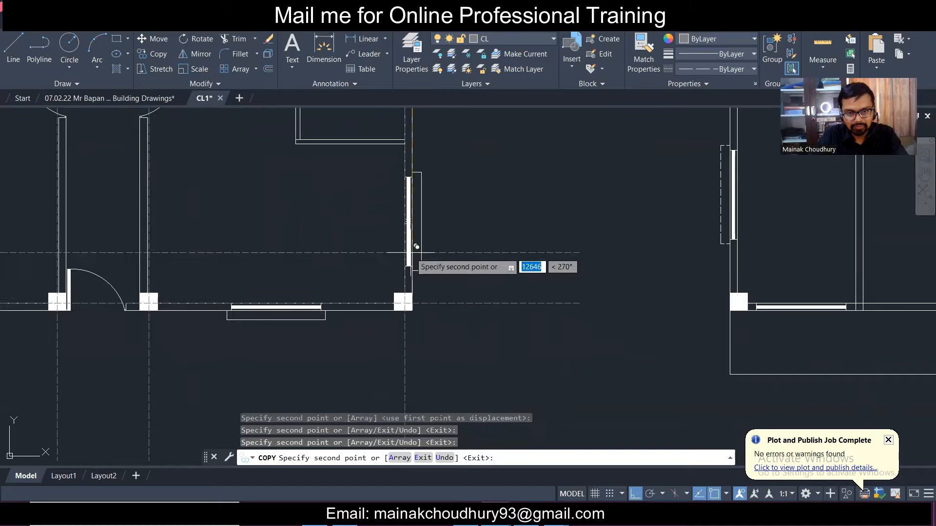
pyautogui.scroll(-5, 412, 273)
pyautogui.press('Escape')
pyautogui.scroll(4, 312, 177)
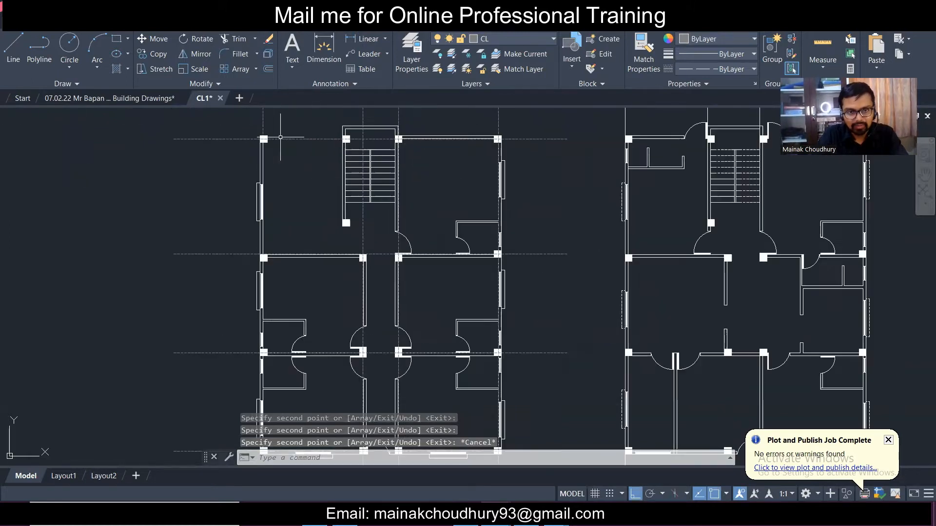
# - Window-select the left vertical centreline, then clear the selection
pyautogui.click(276, 157)
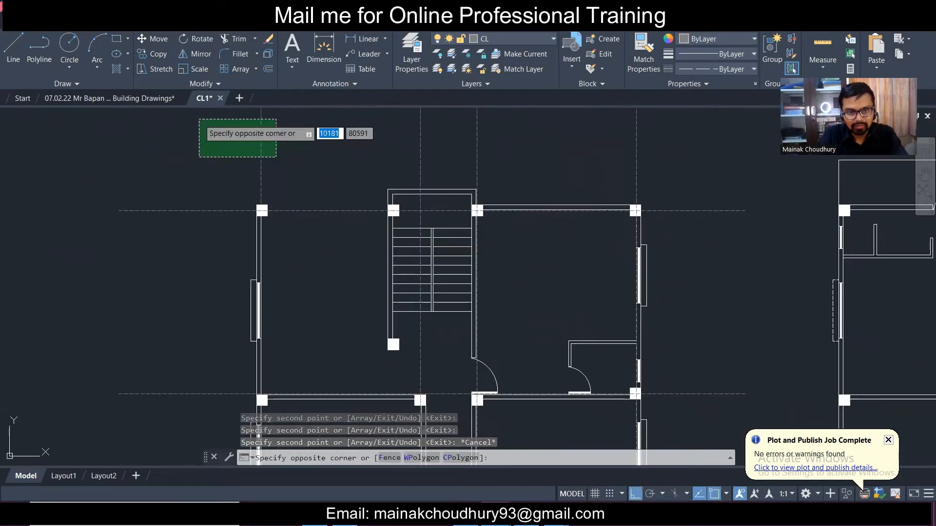
pyautogui.click(199, 120)
pyautogui.scroll(-4, 291, 140)
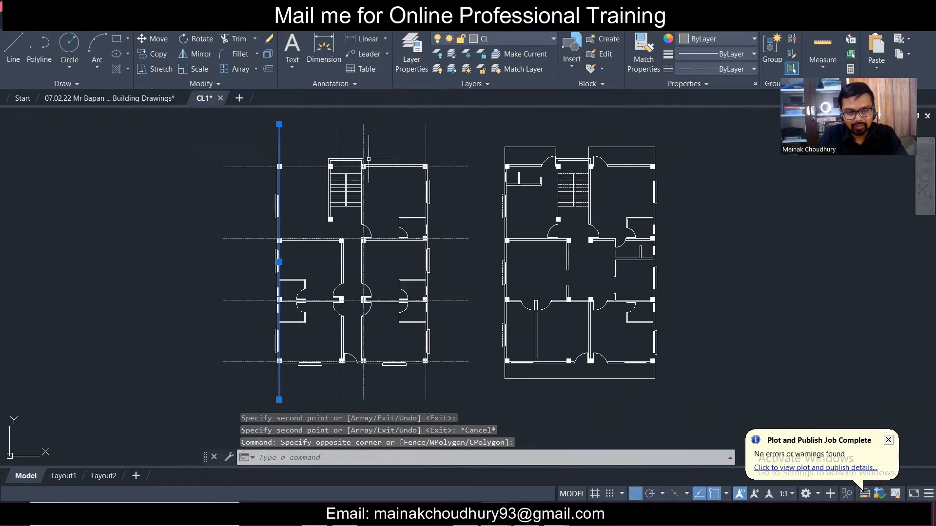
pyautogui.press('Escape')
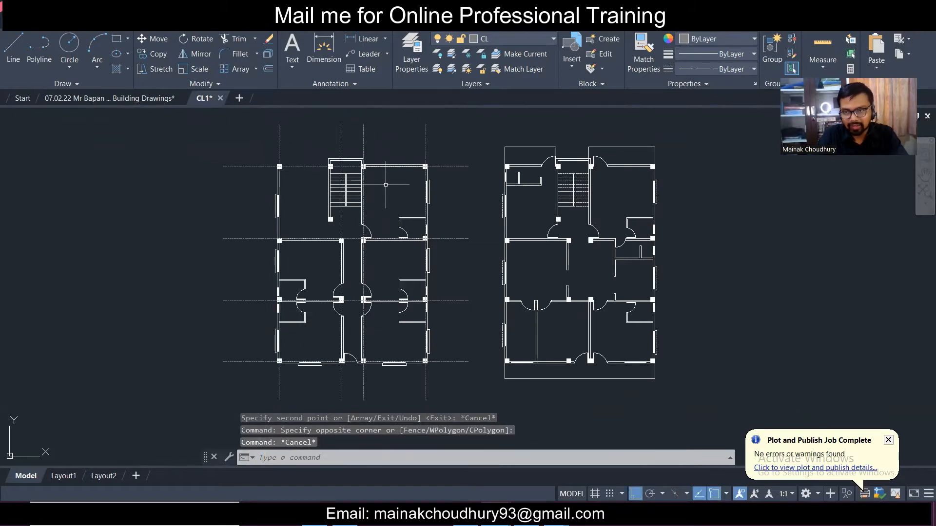
pyautogui.scroll(6, 280, 132)
# - Select the left vertical centreline and begin a copy, then cancel it
pyautogui.click(286, 184)
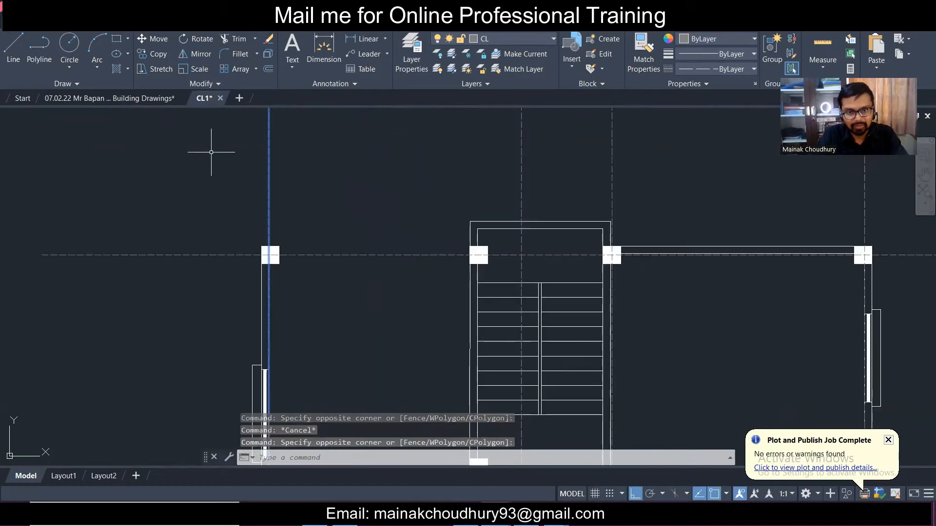
pyautogui.click(154, 53)
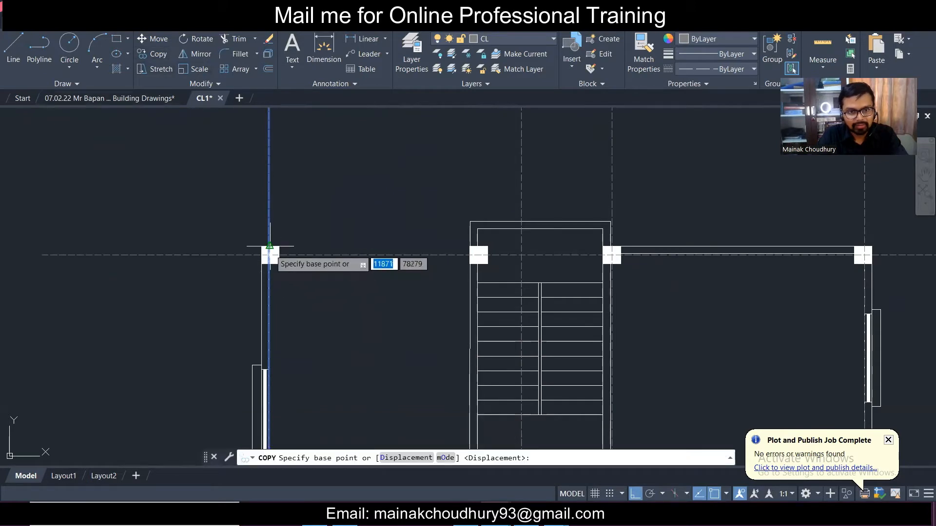
pyautogui.click(270, 245)
pyautogui.press('Escape')
pyautogui.scroll(6, 255, 227)
pyautogui.click(255, 237)
pyautogui.click(278, 244)
pyautogui.scroll(-3, 328, 221)
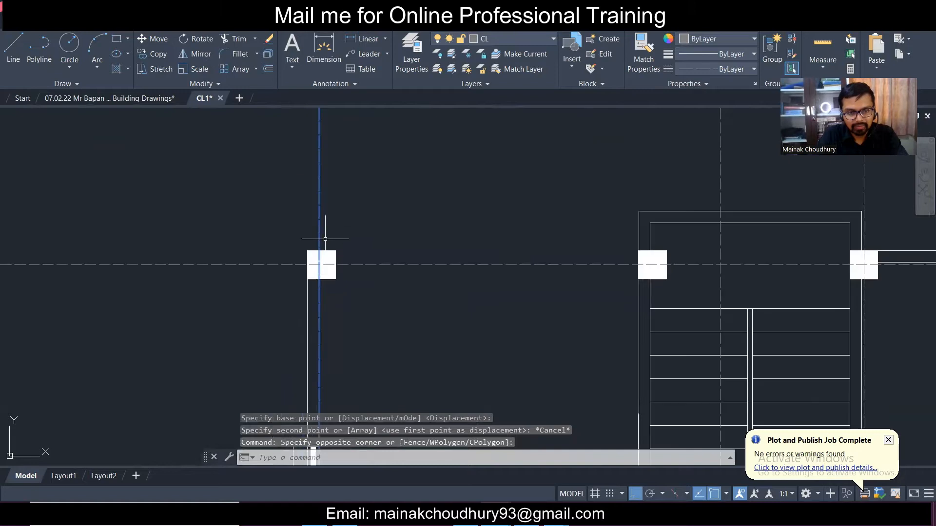
# - Move the vertical centreline with M so it passes through the column centre
pyautogui.write('m')
pyautogui.press('space')
pyautogui.scroll(4, 295, 219)
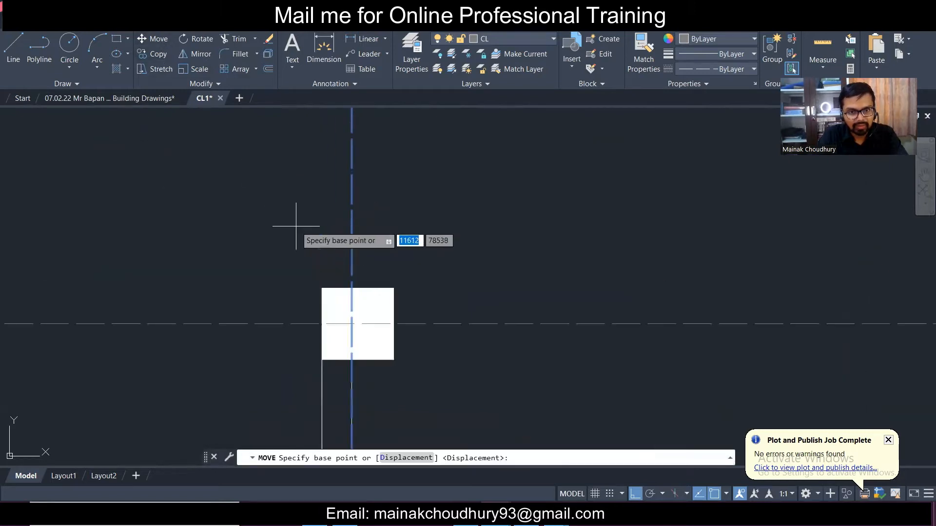
pyautogui.click(352, 289)
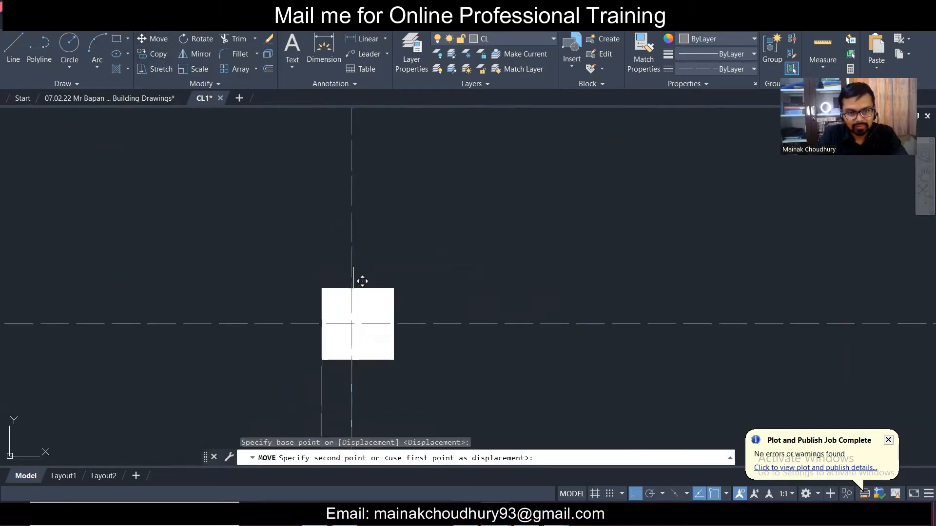
pyautogui.click(366, 278)
pyautogui.scroll(-5, 409, 257)
pyautogui.scroll(-5, 410, 257)
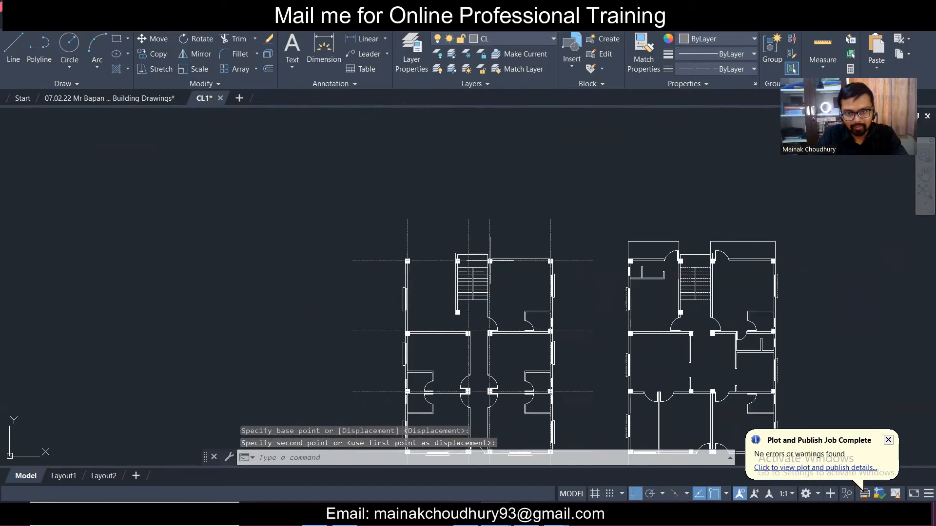
pyautogui.scroll(4, 373, 259)
pyautogui.scroll(4, 577, 263)
pyautogui.scroll(-4, 727, 254)
pyautogui.scroll(4, 627, 247)
pyautogui.scroll(6, 585, 250)
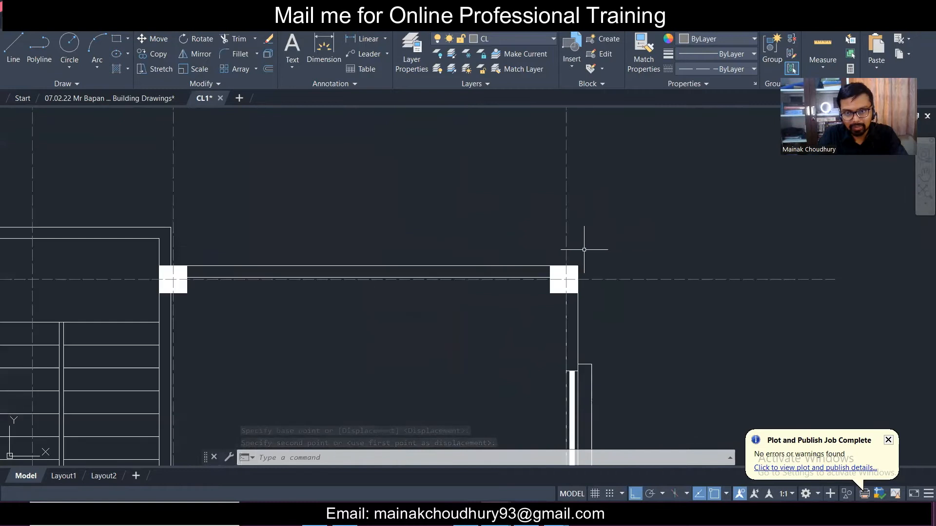
# - Move another vertical centreline to align it through its column's centre
pyautogui.click(576, 254)
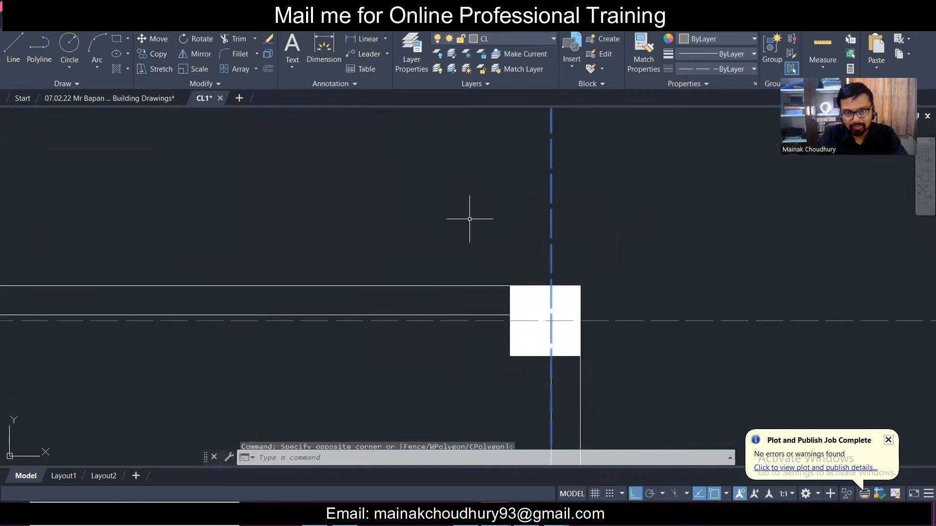
pyautogui.click(154, 40)
pyautogui.click(551, 286)
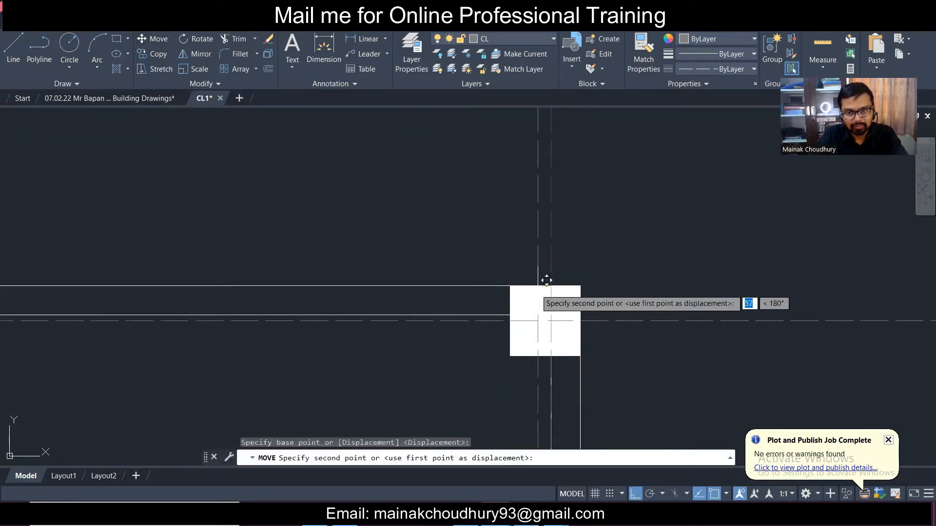
pyautogui.click(546, 280)
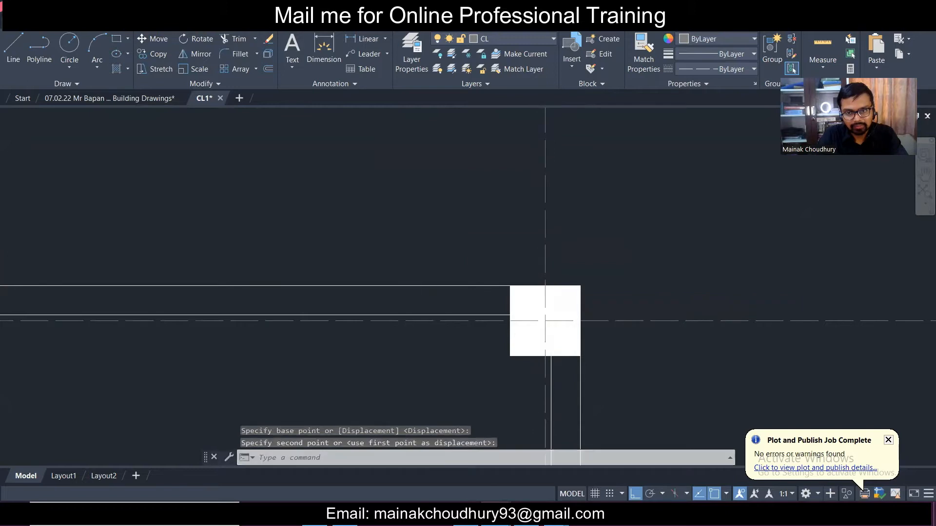
pyautogui.scroll(-10, 426, 259)
pyautogui.scroll(6, 317, 260)
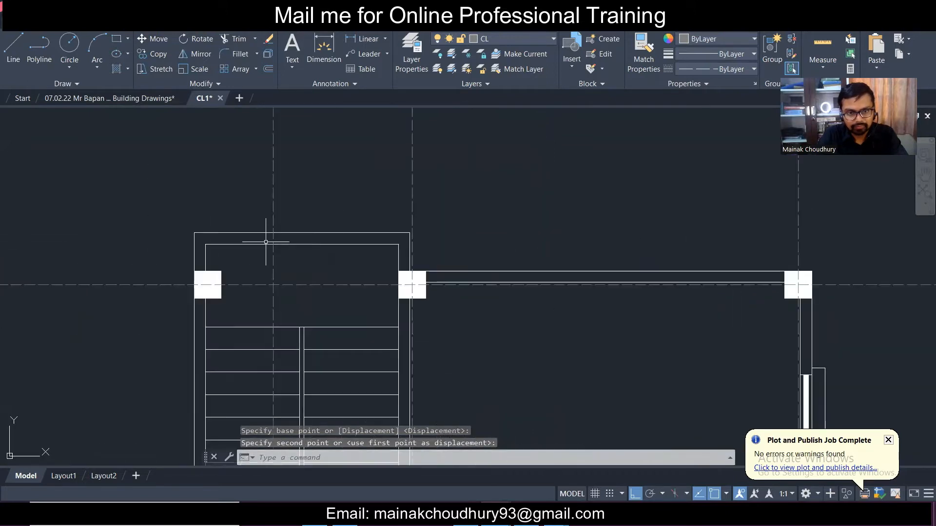
pyautogui.scroll(3, 401, 257)
# - Select the vertical centreline beside the column square instead of the column itself
pyautogui.click(417, 271)
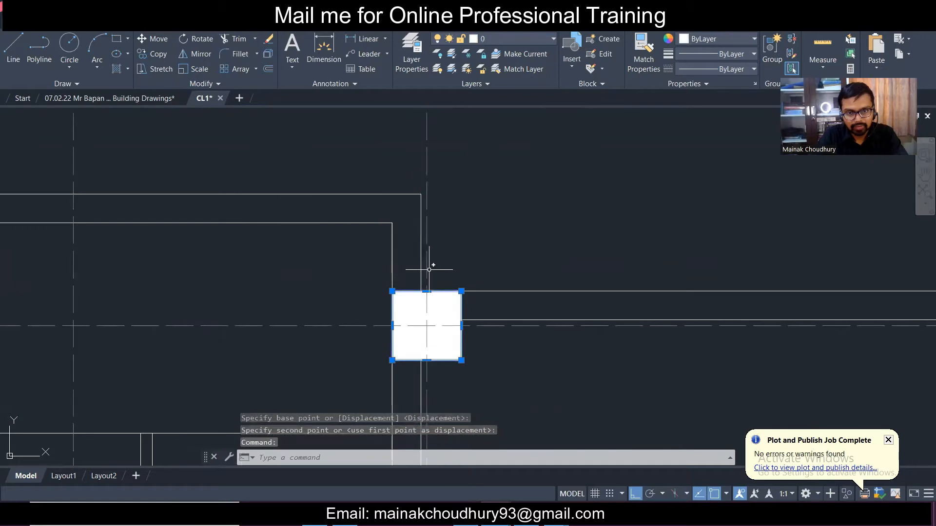
pyautogui.press('Escape')
pyautogui.click(429, 269)
pyautogui.click(426, 272)
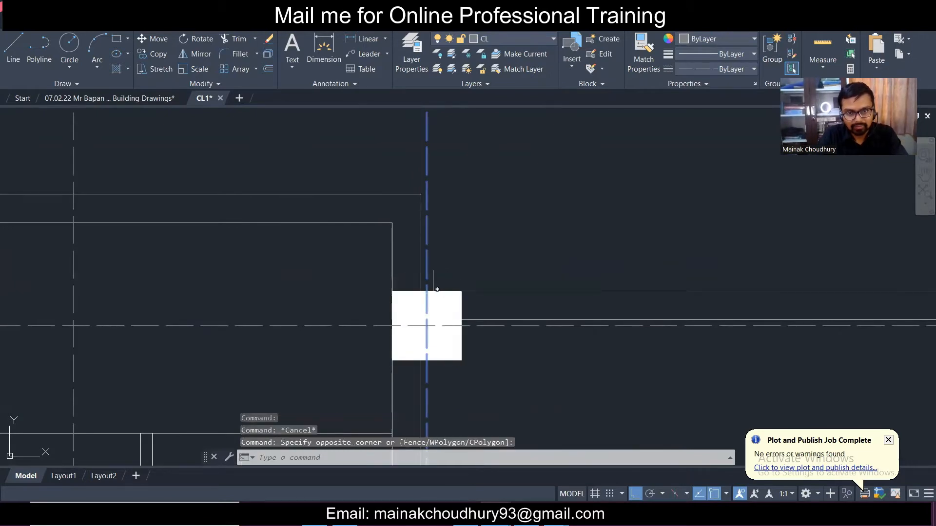
pyautogui.click(437, 289)
pyautogui.scroll(-6, 439, 276)
pyautogui.scroll(-6, 345, 257)
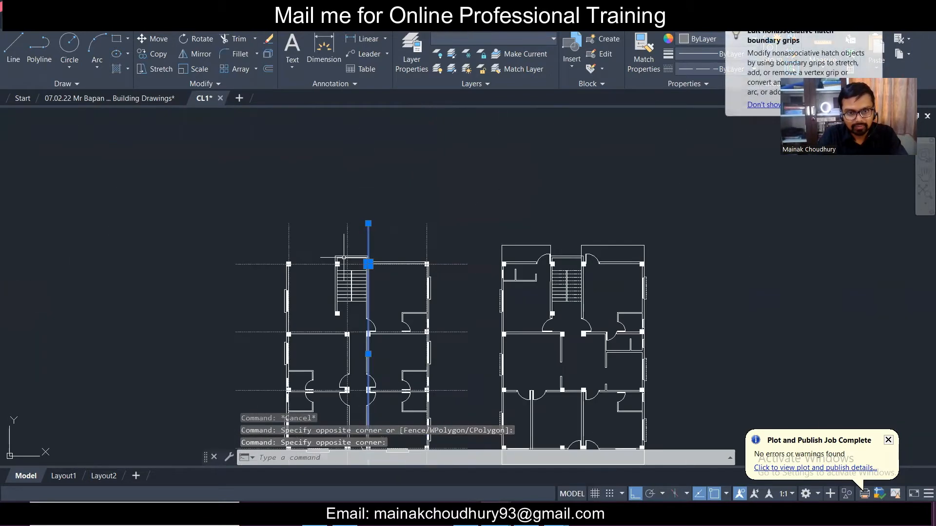
pyautogui.scroll(6, 347, 344)
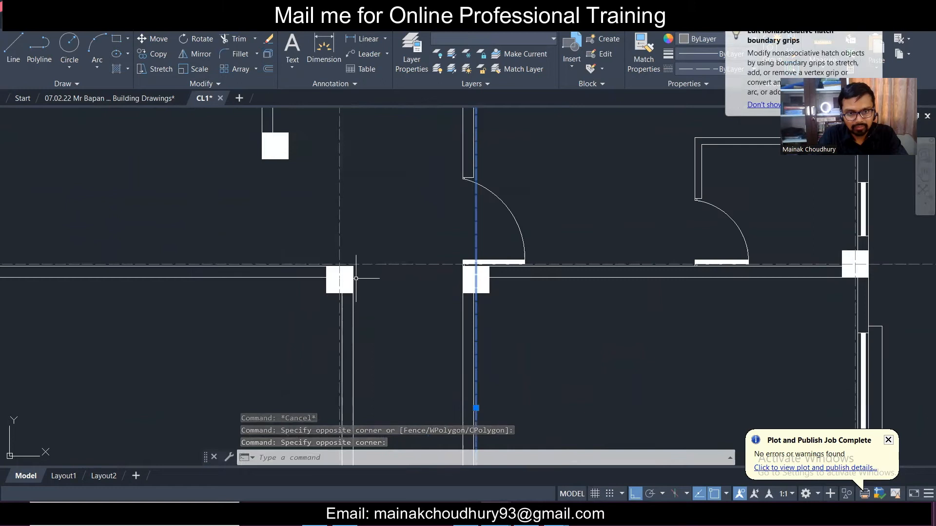
pyautogui.scroll(-4, 356, 279)
pyautogui.scroll(6, 378, 163)
# - Copy the stair centreline to a new position beside it
pyautogui.click(384, 161)
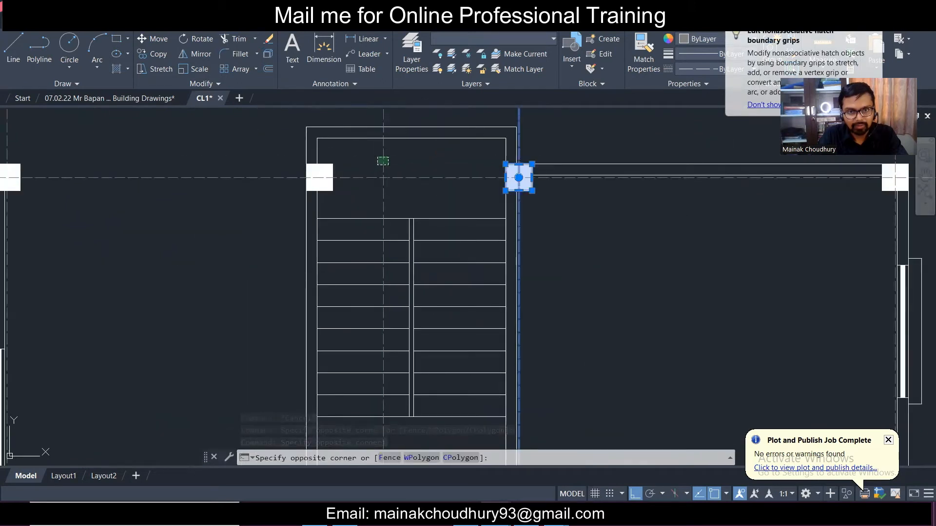
pyautogui.click(377, 162)
pyautogui.press('Escape')
pyautogui.click(388, 152)
pyautogui.click(363, 157)
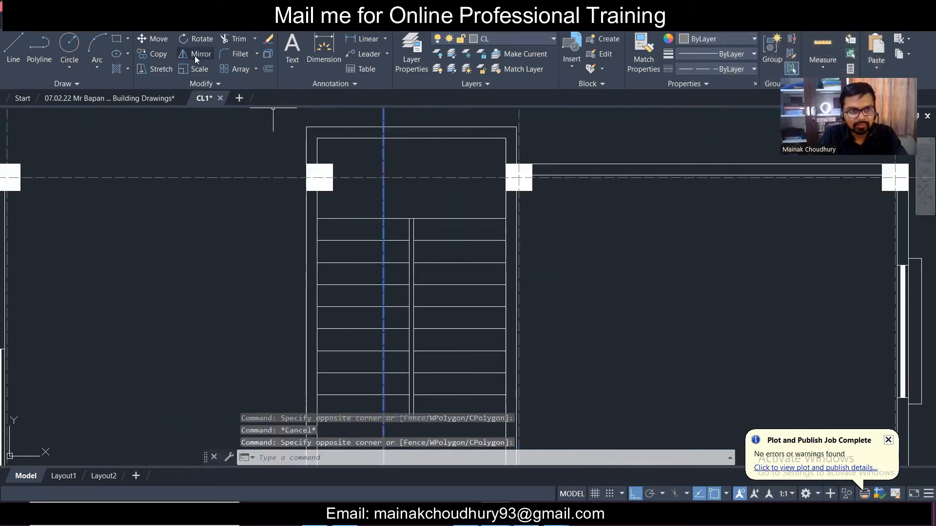
pyautogui.click(157, 53)
pyautogui.click(383, 163)
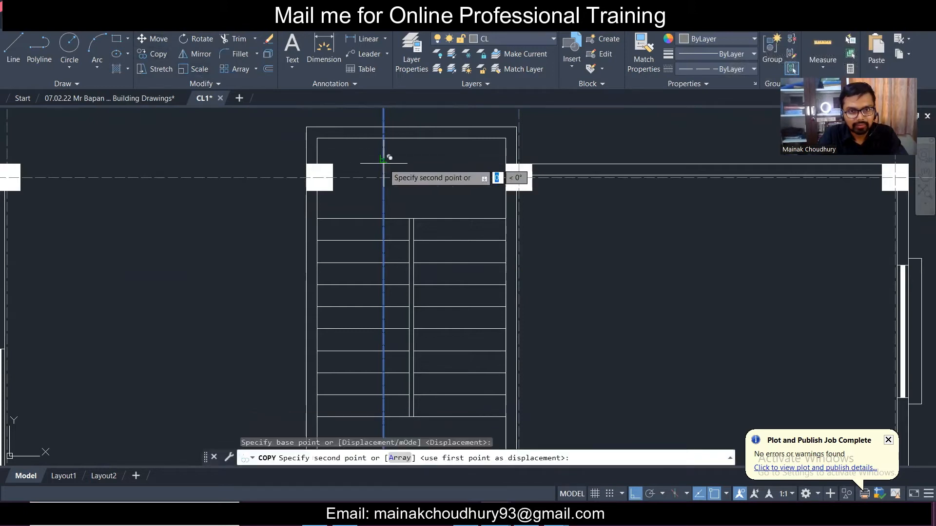
pyautogui.click(320, 156)
pyautogui.press('Escape')
pyautogui.scroll(3, 321, 147)
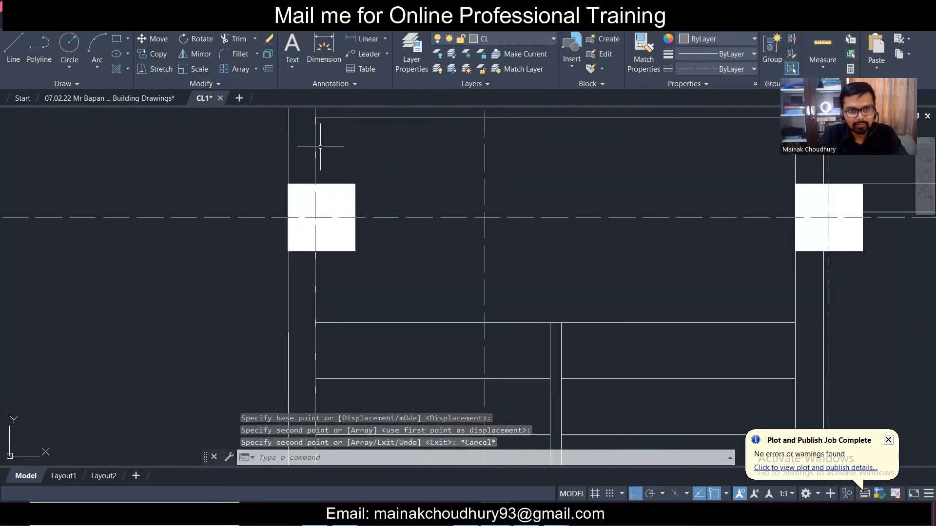
pyautogui.moveTo(320, 147); pyautogui.dragTo(346, 245, button='middle')
# - Move the left vertical centreline so it runs through the left column's centre
pyautogui.click(350, 161)
pyautogui.click(309, 146)
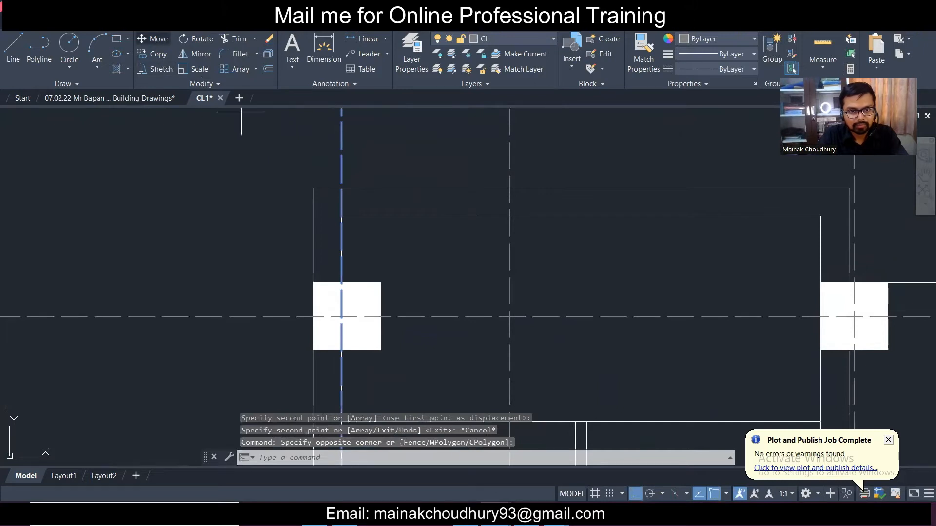
pyautogui.press('m')
pyautogui.press('Return')
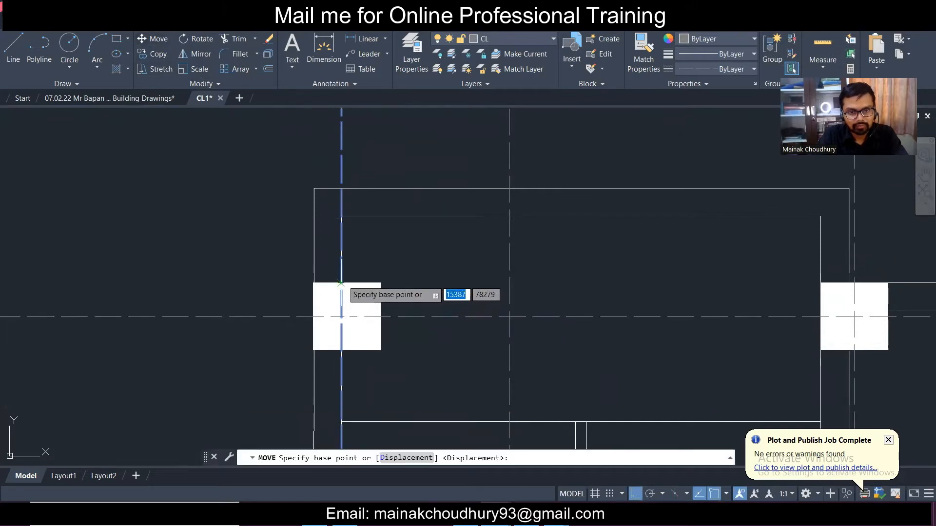
pyautogui.click(341, 283)
pyautogui.click(347, 283)
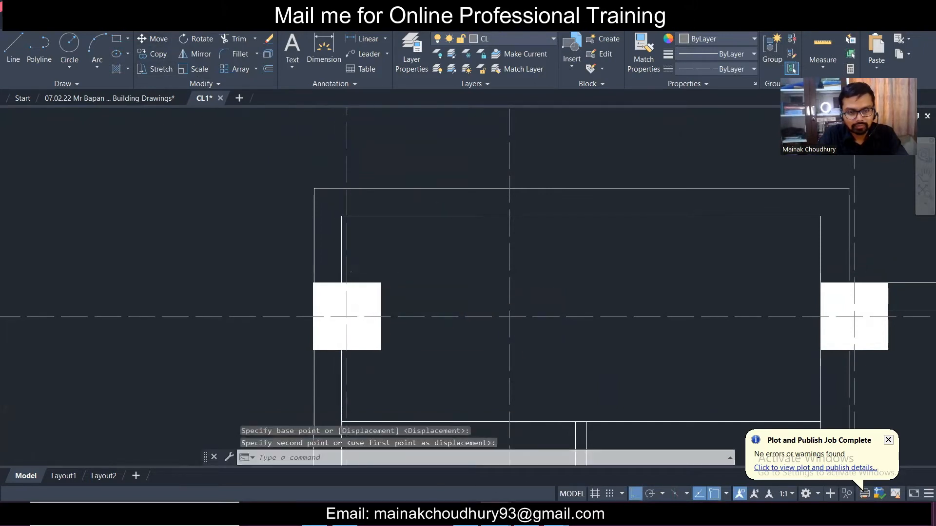
# - Zoom out and window-select the top horizontal grid centreline
pyautogui.scroll(-5, 394, 262)
pyautogui.scroll(-4, 369, 263)
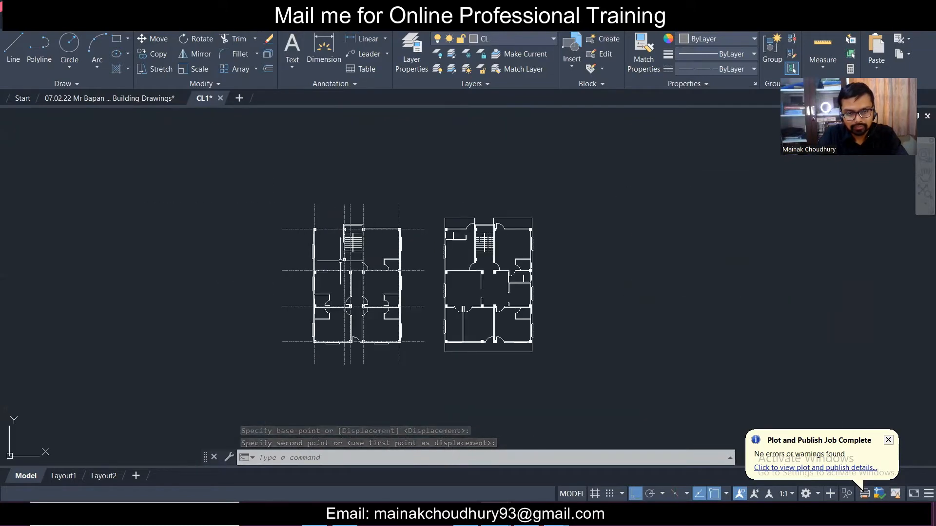
pyautogui.scroll(2, 322, 257)
pyautogui.scroll(4, 332, 248)
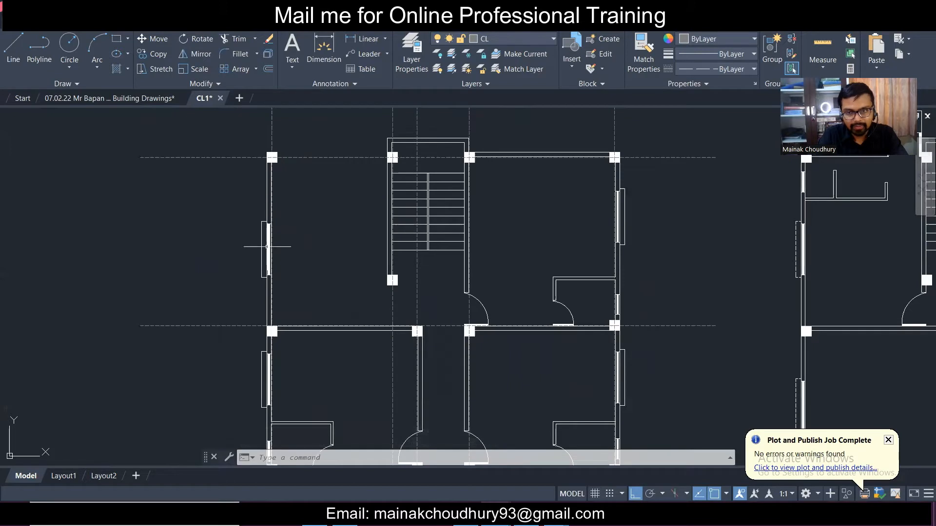
pyautogui.scroll(-4, 405, 231)
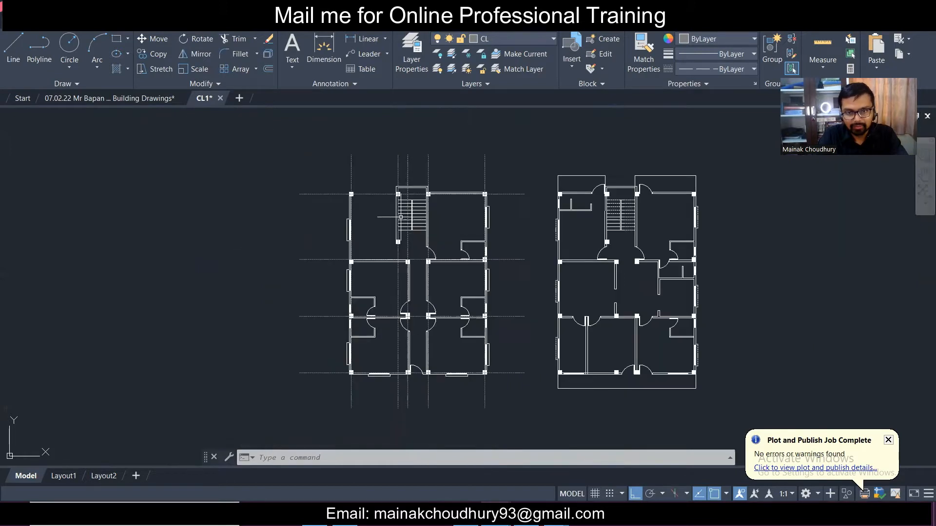
pyautogui.scroll(4, 436, 332)
pyautogui.scroll(-4, 436, 332)
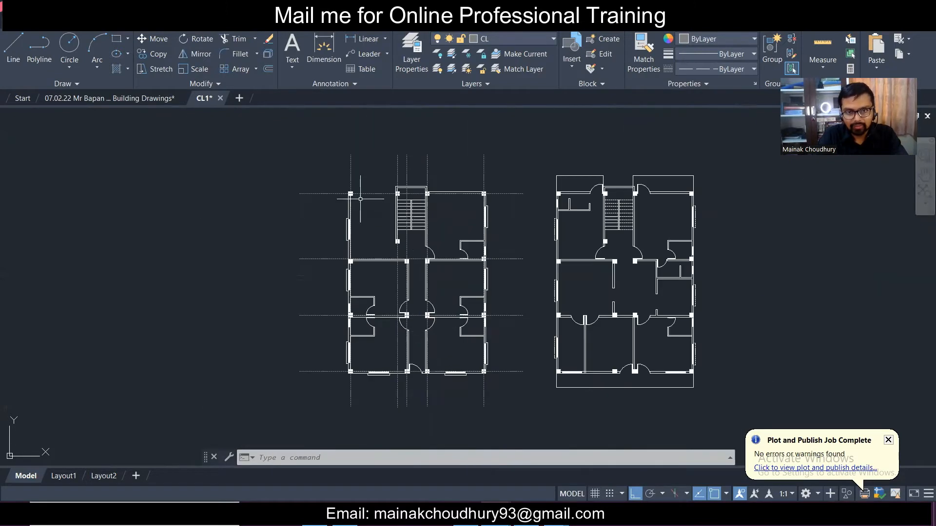
pyautogui.scroll(4, 359, 174)
pyautogui.click(295, 230)
pyautogui.click(286, 209)
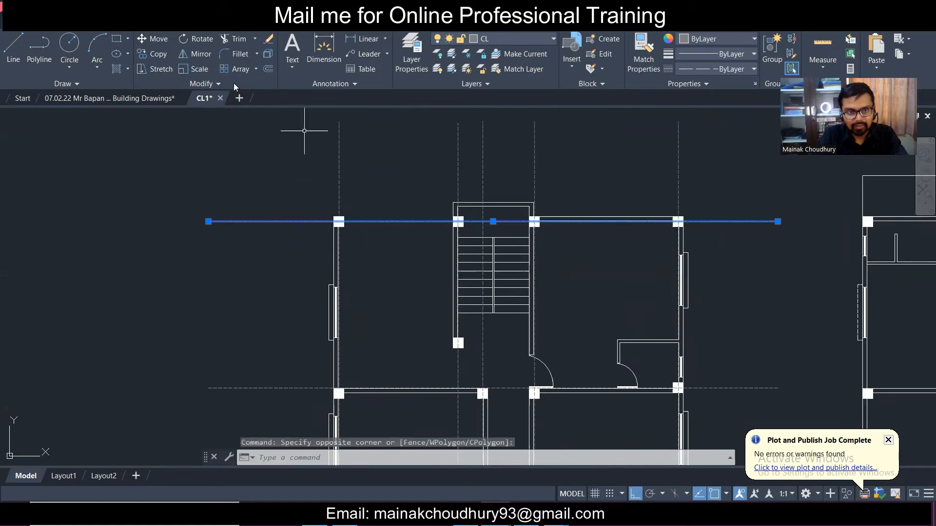
# - Copy the top gridline down so it passes through the stair column
pyautogui.click(153, 53)
pyautogui.scroll(4, 513, 240)
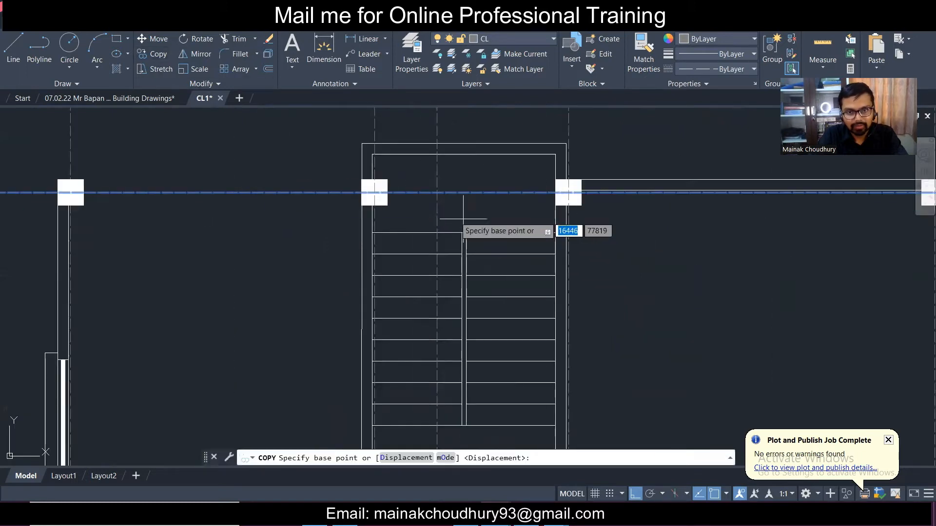
pyautogui.click(360, 187)
pyautogui.scroll(-4, 361, 177)
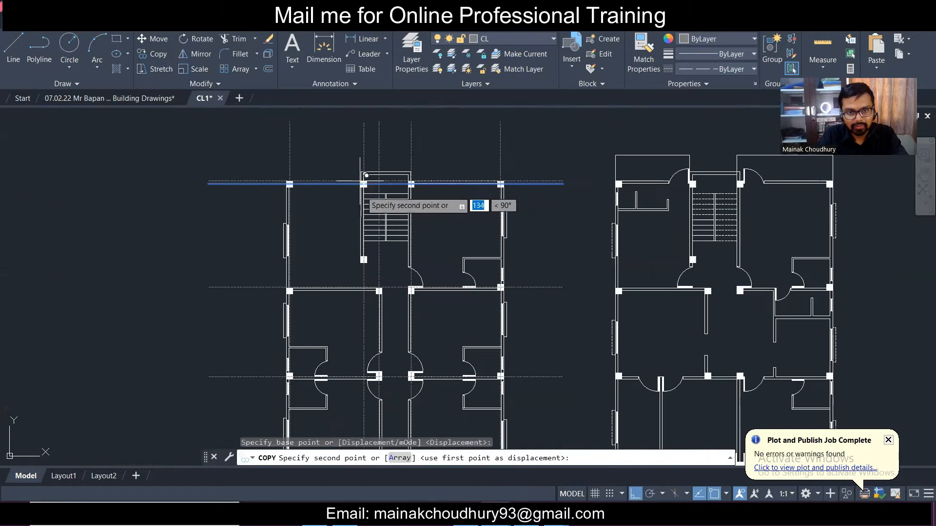
pyautogui.scroll(4, 363, 246)
pyautogui.click(361, 258)
pyautogui.scroll(-4, 362, 251)
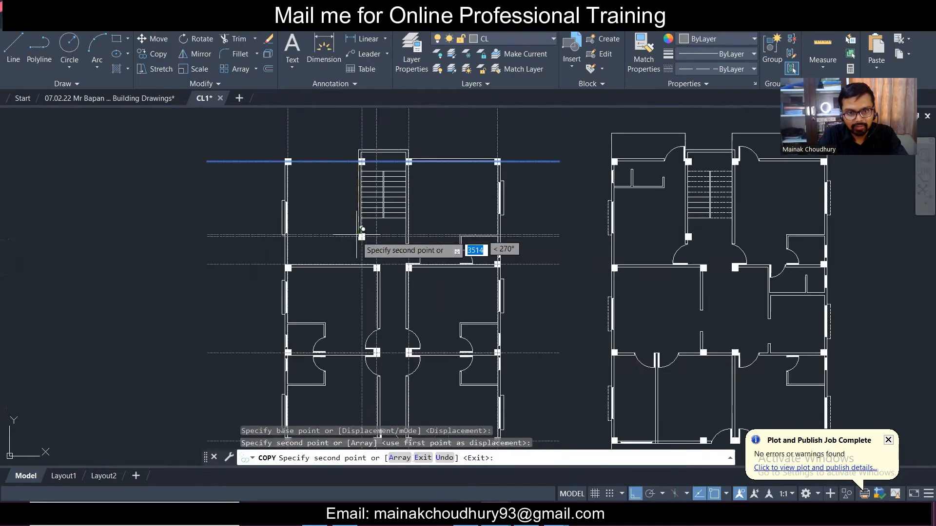
pyautogui.press('Escape')
pyautogui.scroll(4, 271, 273)
# - Copy the middle horizontal centreline through the column midpoint
pyautogui.click(270, 253)
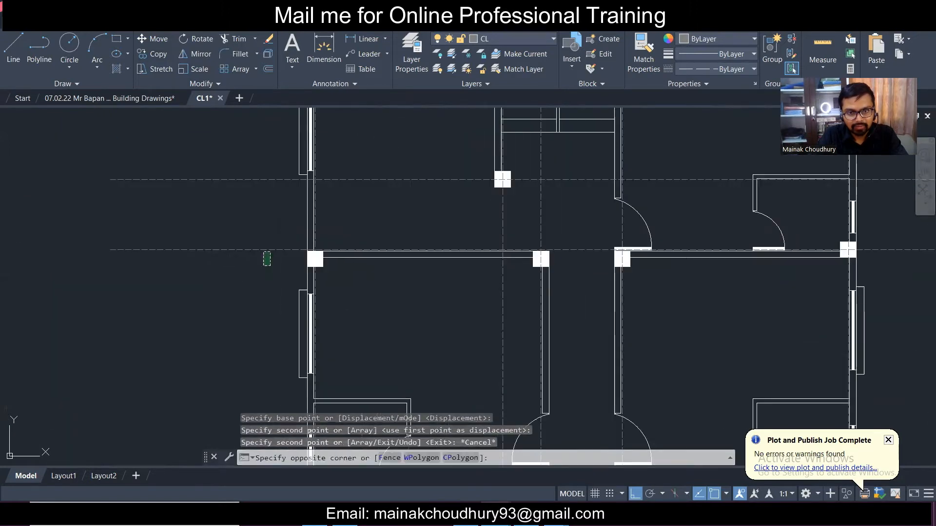
pyautogui.click(250, 224)
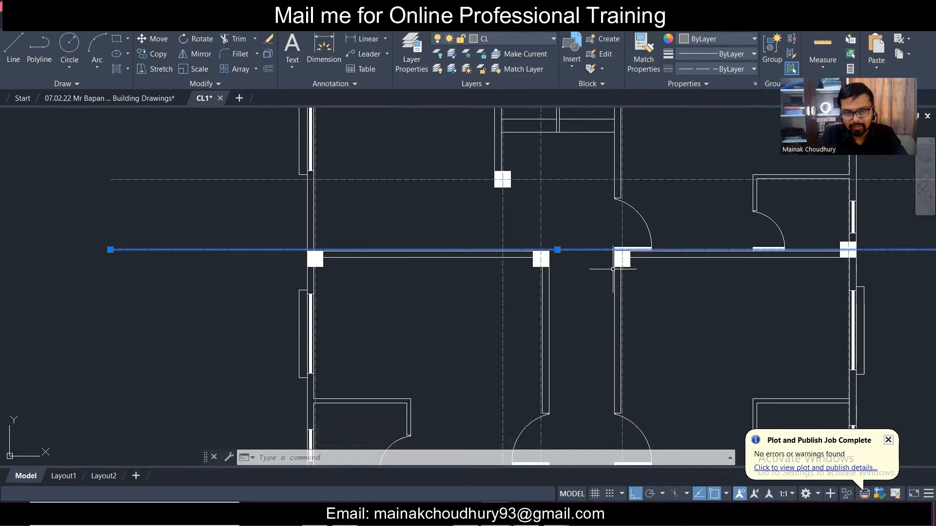
pyautogui.scroll(4, 625, 263)
pyautogui.scroll(-6, 414, 272)
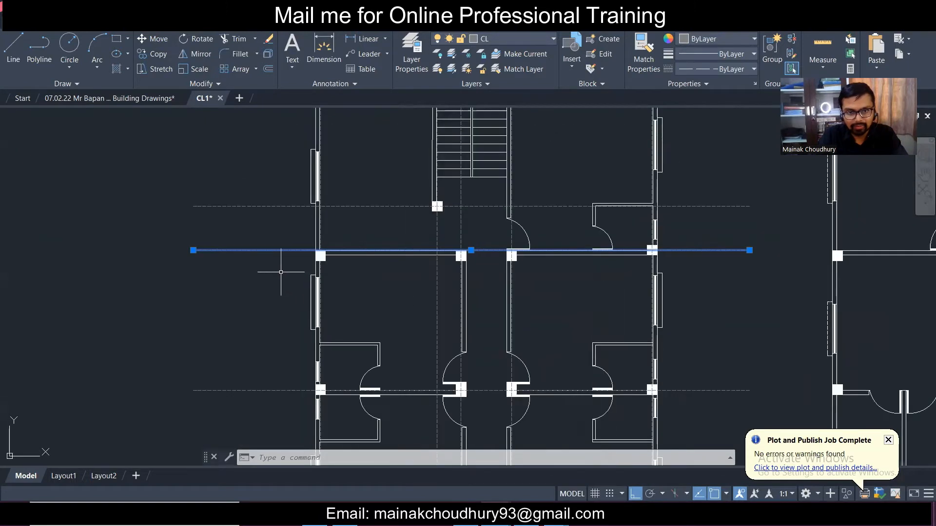
pyautogui.scroll(4, 282, 269)
pyautogui.click(145, 58)
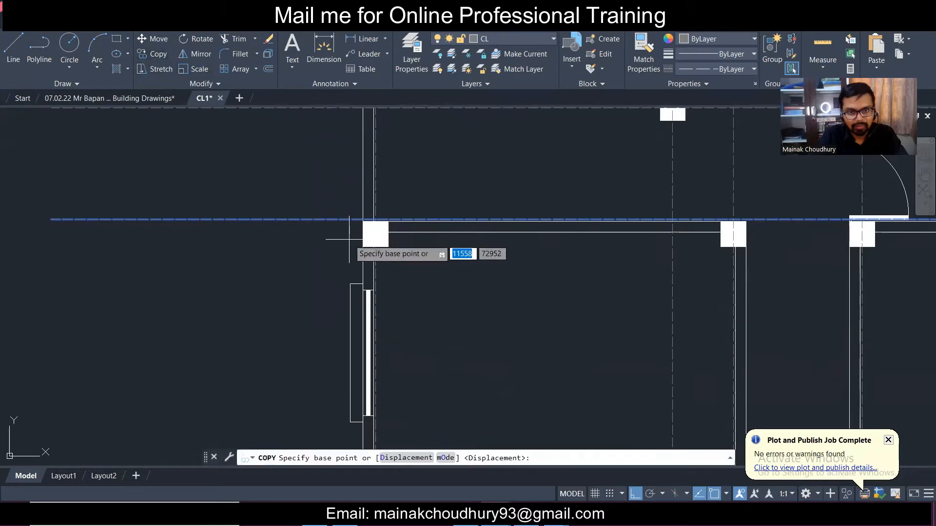
pyautogui.scroll(6, 360, 234)
pyautogui.click(374, 190)
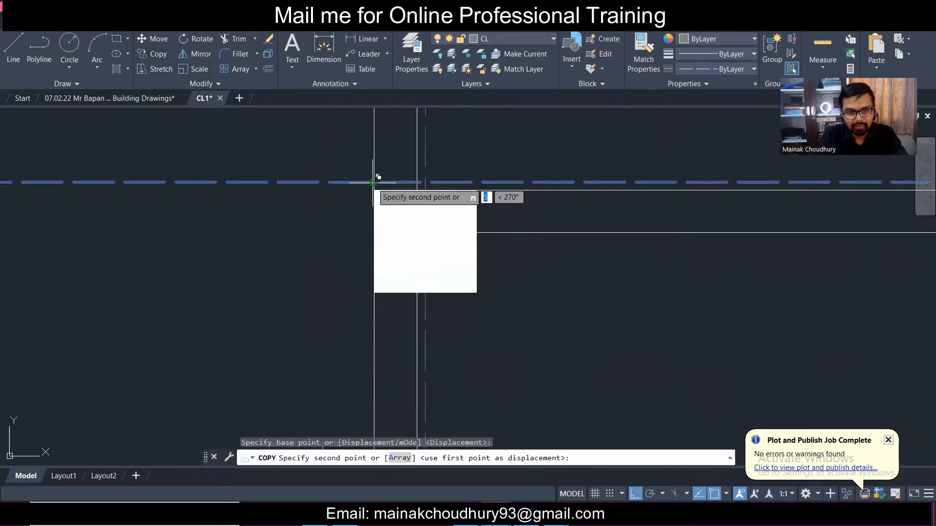
pyautogui.click(374, 242)
pyautogui.press('Escape')
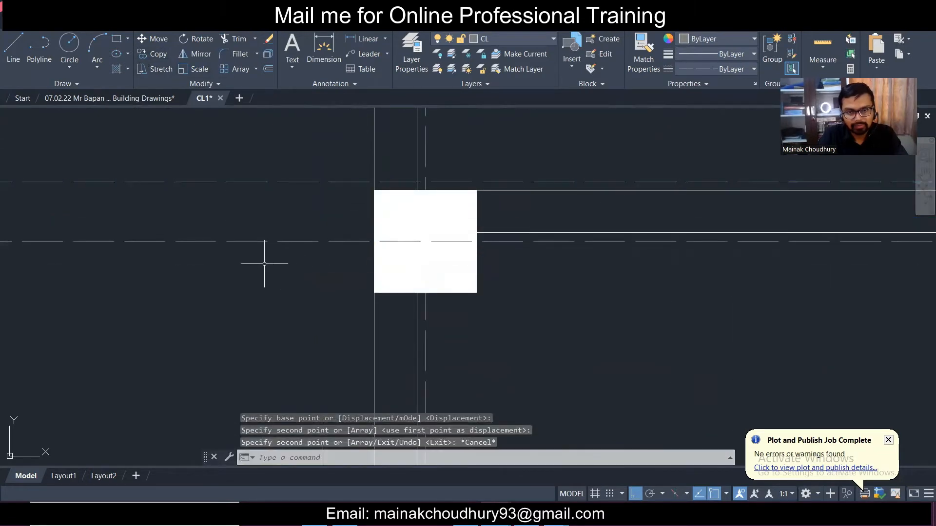
pyautogui.scroll(-6, 258, 262)
# - Pan and zoom across the left plan to check the finished centreline grid
pyautogui.moveTo(614, 306); pyautogui.dragTo(429, 312, button='middle')
pyautogui.scroll(2, 700, 247)
pyautogui.scroll(4, 707, 247)
pyautogui.scroll(-4, 702, 251)
pyautogui.scroll(-4, 700, 253)
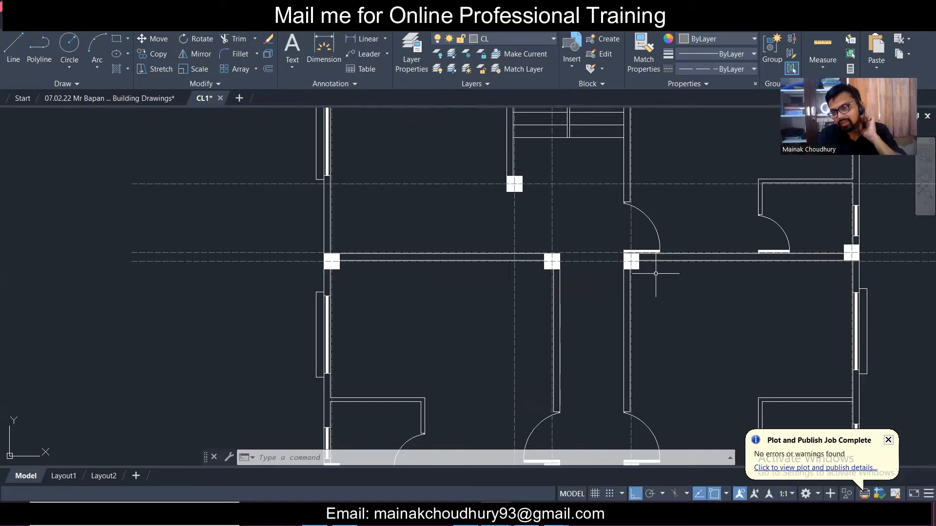
pyautogui.scroll(-4, 689, 254)
pyautogui.scroll(6, 732, 244)
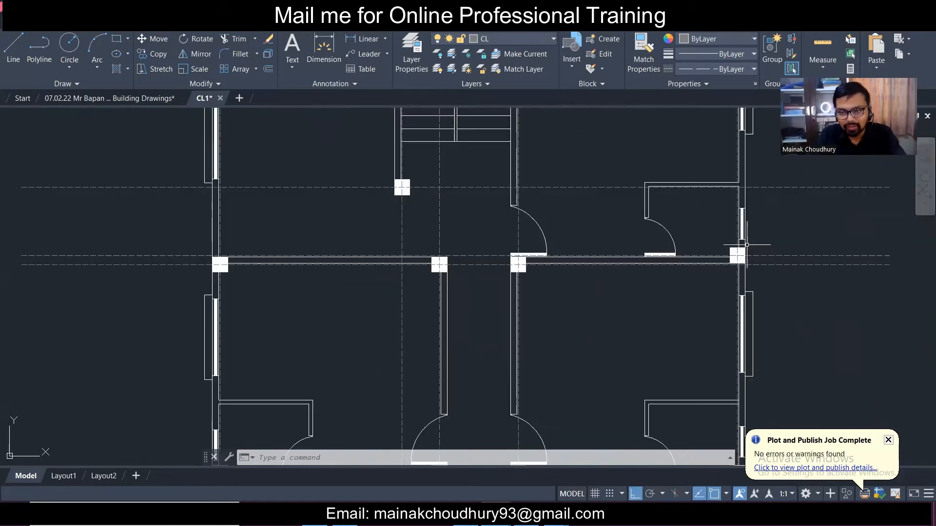
pyautogui.scroll(-2, 705, 241)
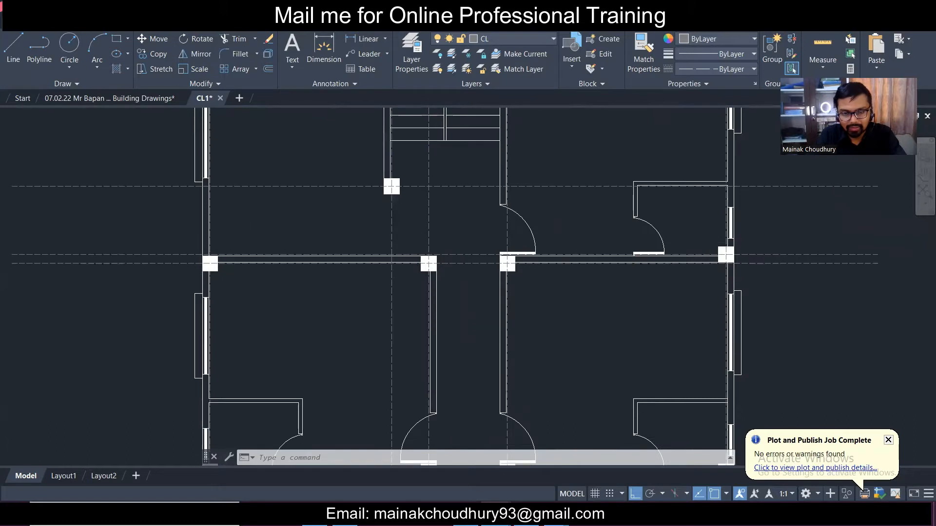
pyautogui.scroll(-3, 704, 242)
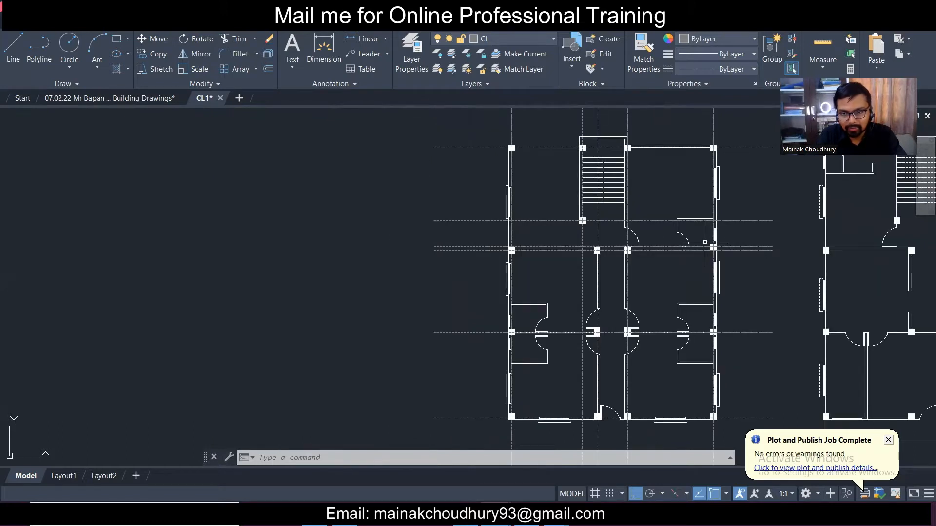
pyautogui.scroll(4, 705, 242)
pyautogui.scroll(2, 705, 241)
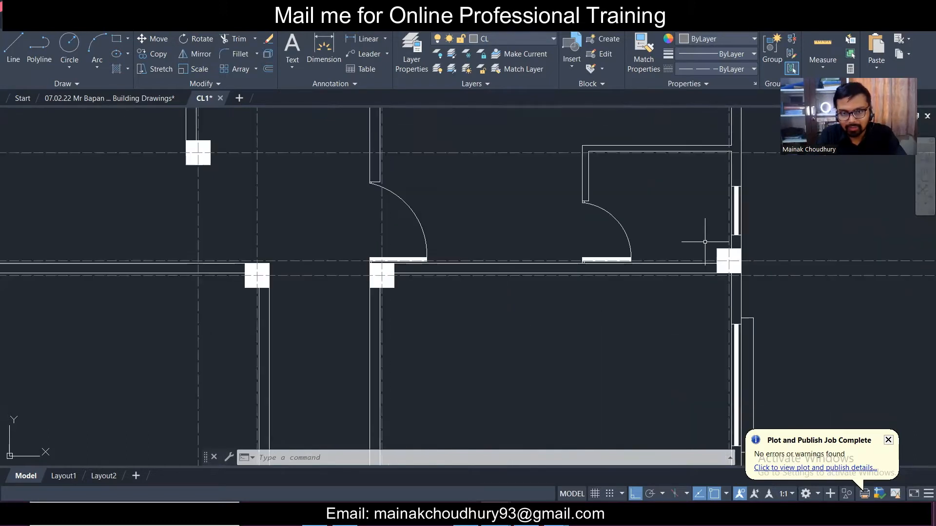
# - Select the right-hand column and start a move, then cancel and clear the selection
pyautogui.click(701, 244)
pyautogui.click(800, 311)
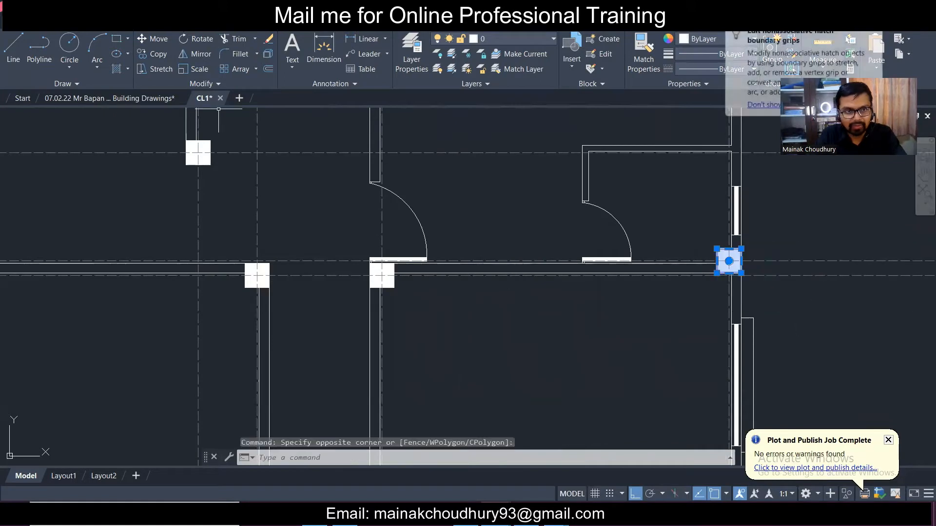
pyautogui.click(154, 38)
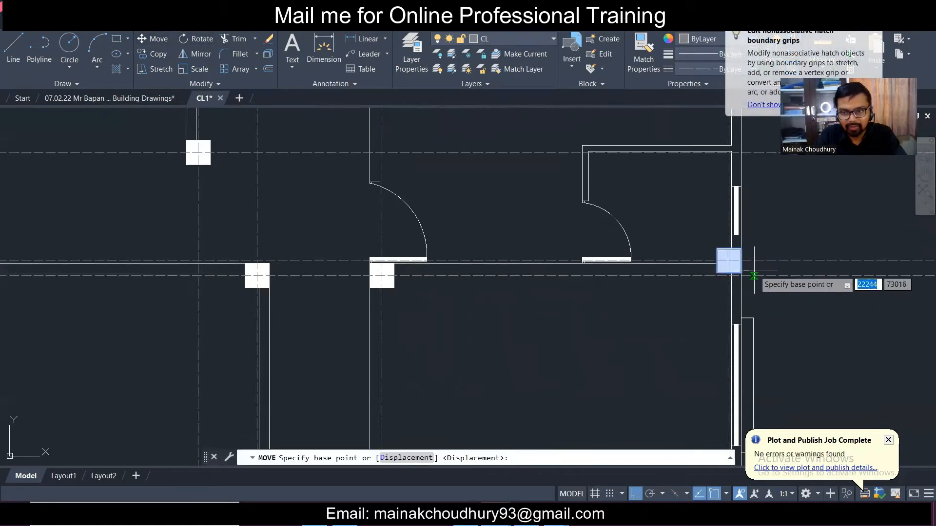
pyautogui.scroll(-5, 594, 272)
pyautogui.press('Escape')
pyautogui.scroll(8, 594, 271)
# - Window-select the middle-row column in the left plan and the matching column in the right plan
pyautogui.click(581, 269)
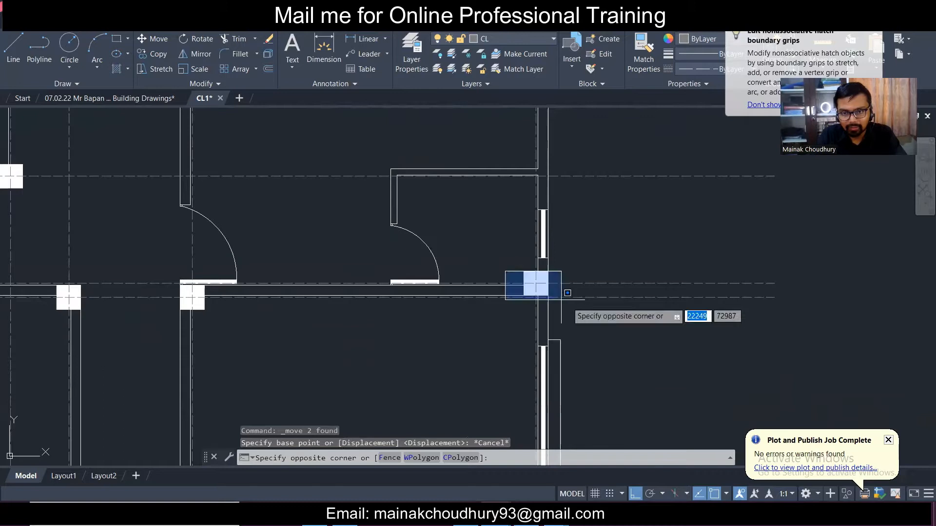
pyautogui.click(590, 275)
pyautogui.scroll(-6, 589, 270)
pyautogui.scroll(6, 824, 277)
pyautogui.click(793, 269)
pyautogui.click(856, 316)
pyautogui.scroll(-4, 488, 277)
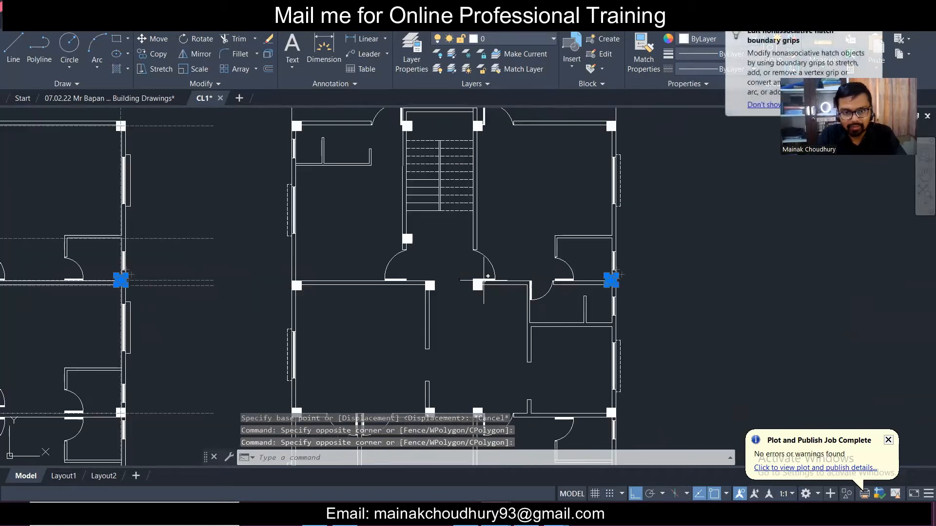
pyautogui.scroll(5, 101, 290)
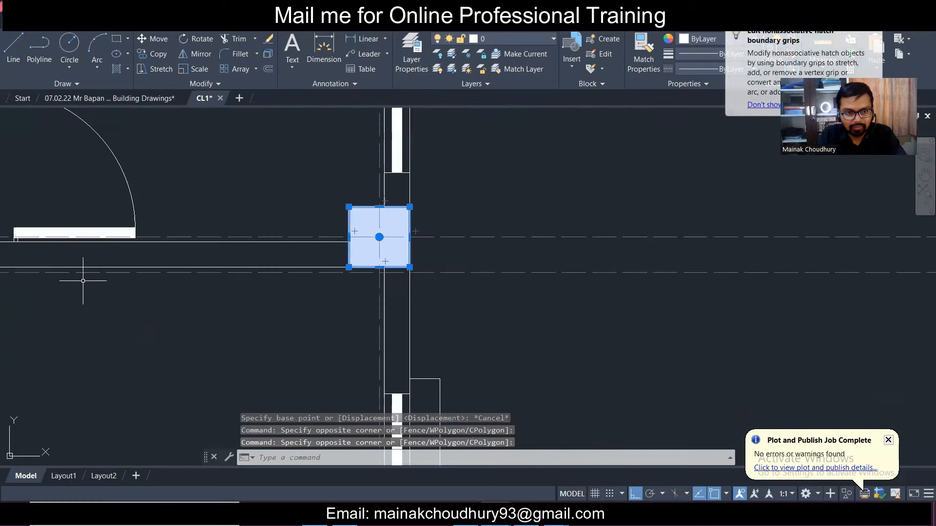
# - Move the selected columns by their top-right corner so the dashed centrelines cross at their centre
pyautogui.click(154, 39)
pyautogui.click(410, 207)
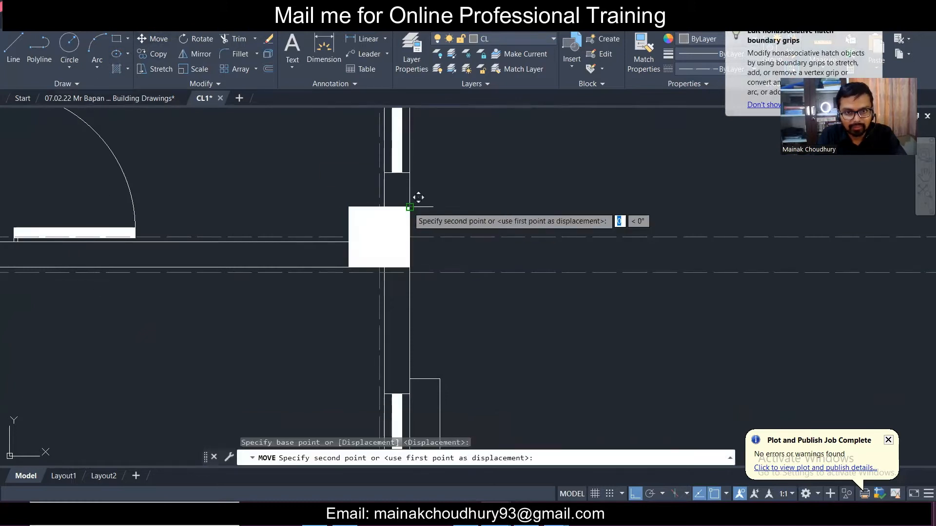
pyautogui.scroll(4, 410, 258)
pyautogui.click(413, 201)
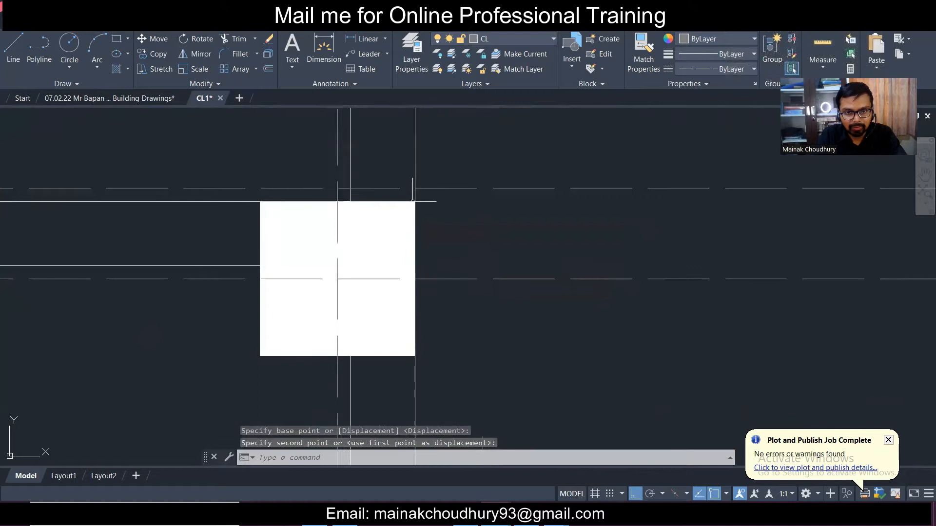
pyautogui.scroll(-5, 493, 255)
pyautogui.press('Escape')
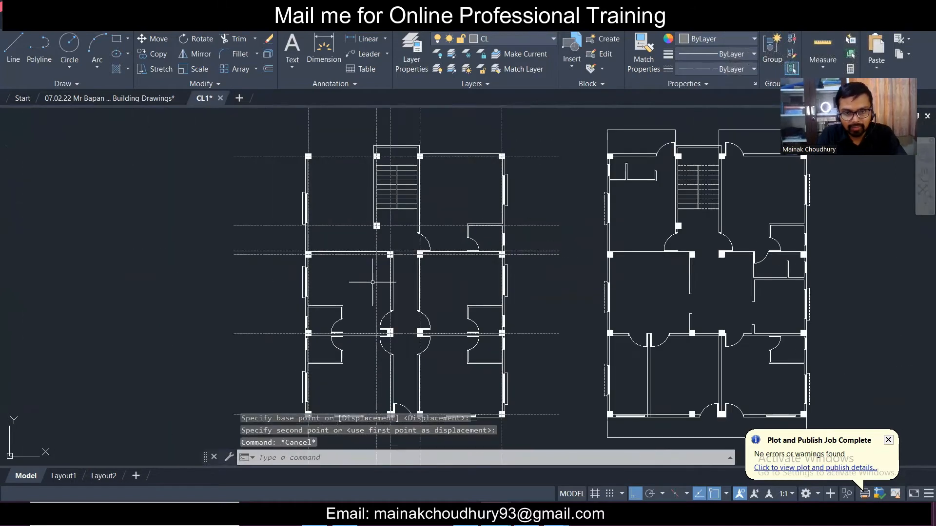
pyautogui.scroll(2, 386, 256)
pyautogui.scroll(4, 176, 254)
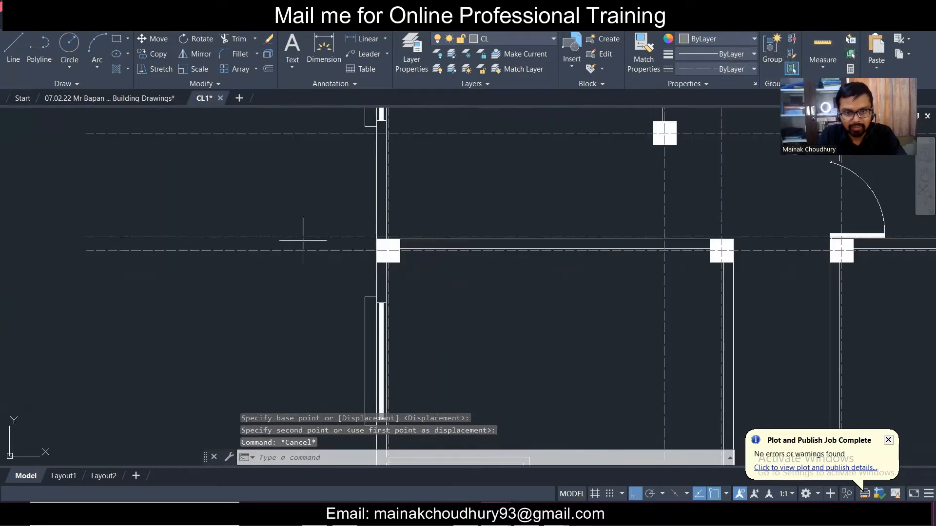
# - Delete the stray horizontal line beside the column, then select and deselect a dashed centreline
pyautogui.click(302, 238)
pyautogui.click(290, 222)
pyautogui.press('Delete')
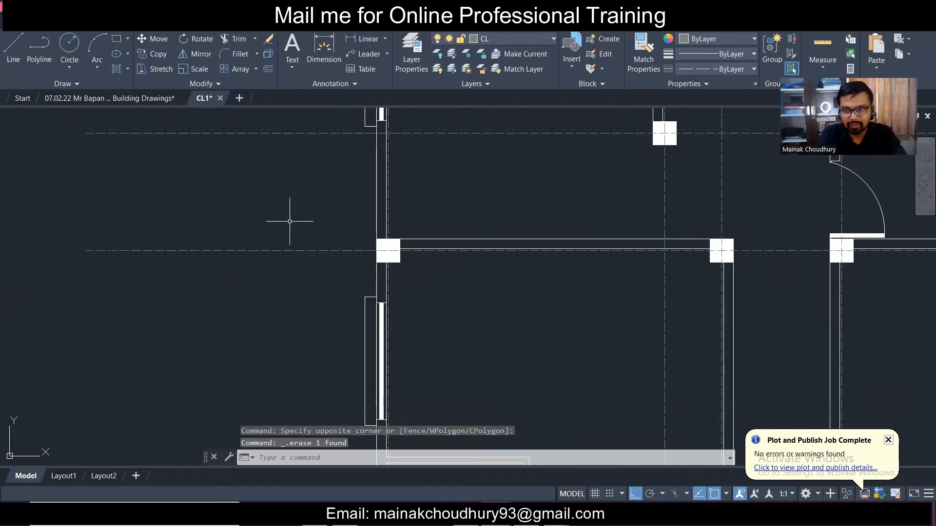
pyautogui.scroll(4, 359, 243)
pyautogui.click(363, 251)
pyautogui.scroll(-10, 366, 241)
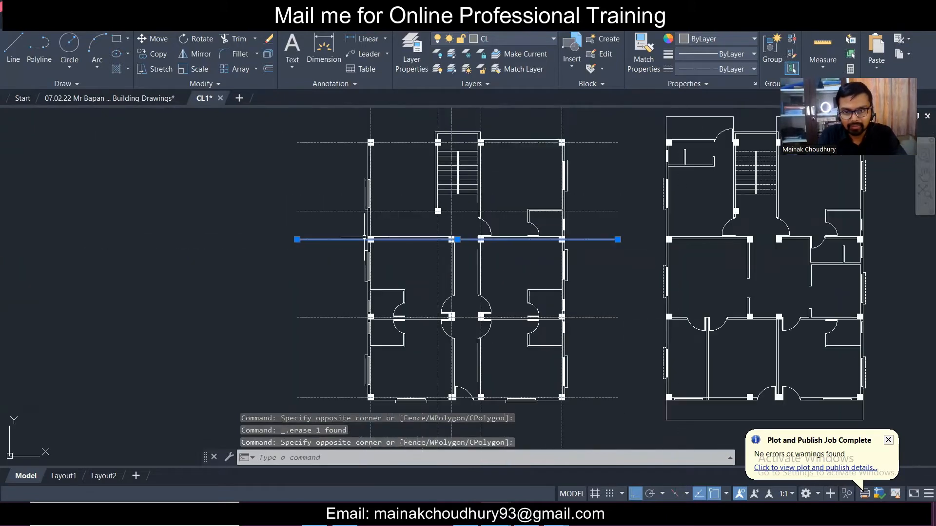
pyautogui.press('Escape')
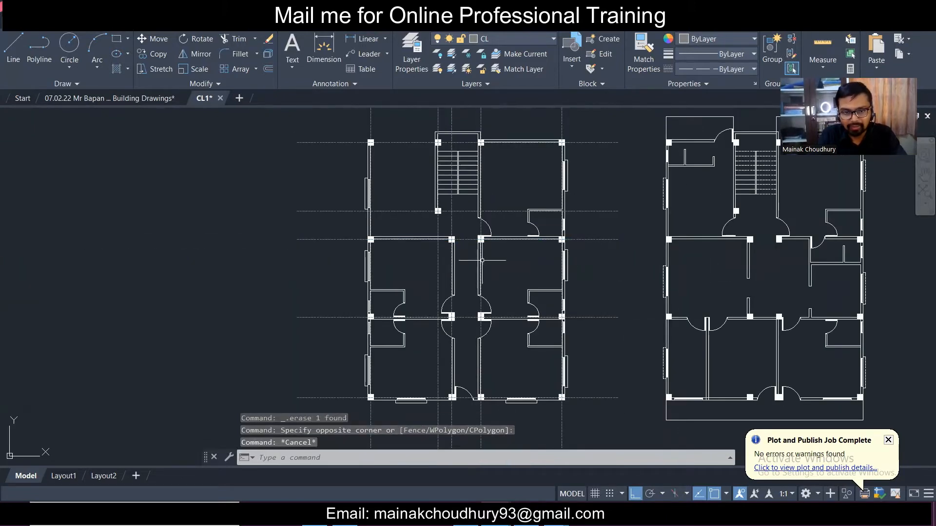
# - Pan and zoom across both floor plans to check the dashed grid lines
pyautogui.scroll(4, 380, 301)
pyautogui.scroll(-5, 344, 317)
pyautogui.scroll(5, 345, 312)
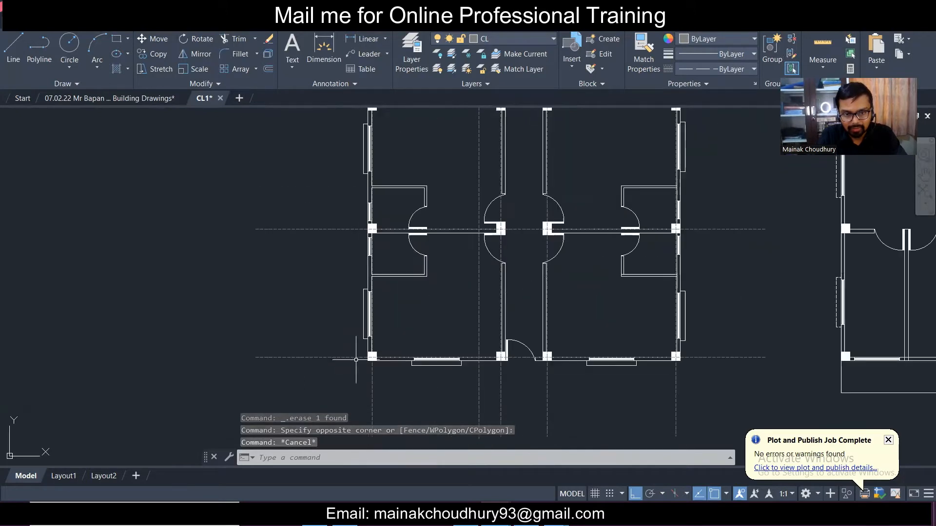
pyautogui.scroll(-5, 603, 361)
pyautogui.scroll(5, 653, 360)
pyautogui.scroll(-5, 652, 355)
pyautogui.moveTo(652, 356); pyautogui.dragTo(634, 292, button='middle')
pyautogui.scroll(4, 618, 268)
pyautogui.scroll(-1, 606, 273)
pyautogui.scroll(2, 602, 268)
pyautogui.scroll(-2, 605, 267)
pyautogui.moveTo(464, 251); pyautogui.dragTo(472, 316, button='middle')
pyautogui.scroll(2, 403, 273)
pyautogui.scroll(-2, 411, 261)
pyautogui.moveTo(403, 355); pyautogui.dragTo(403, 247, button='middle')
pyautogui.moveTo(408, 328); pyautogui.dragTo(410, 258, button='middle')
pyautogui.scroll(3, 375, 361)
pyautogui.scroll(-1, 414, 365)
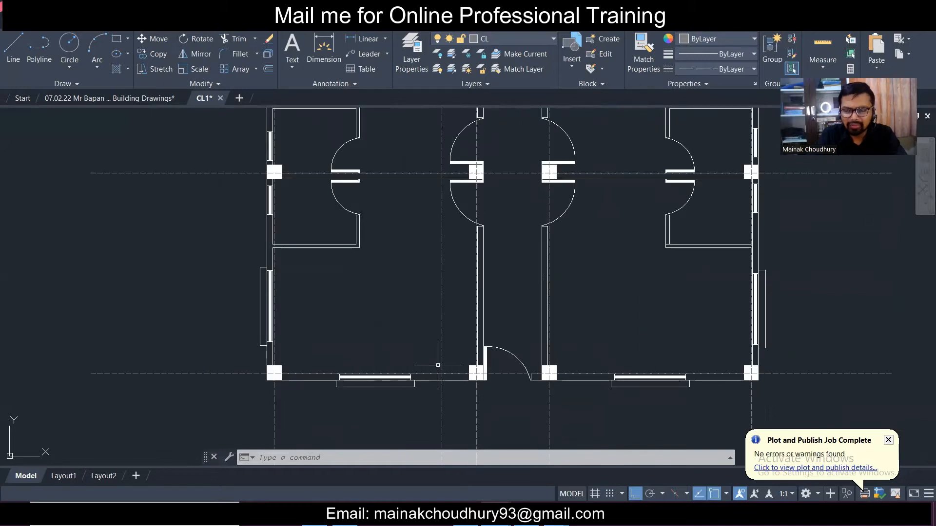
pyautogui.scroll(-4, 572, 350)
pyautogui.moveTo(668, 365); pyautogui.dragTo(546, 389, button='middle')
pyautogui.moveTo(600, 328); pyautogui.dragTo(573, 356, button='middle')
pyautogui.moveTo(400, 155); pyautogui.dragTo(411, 182, button='middle')
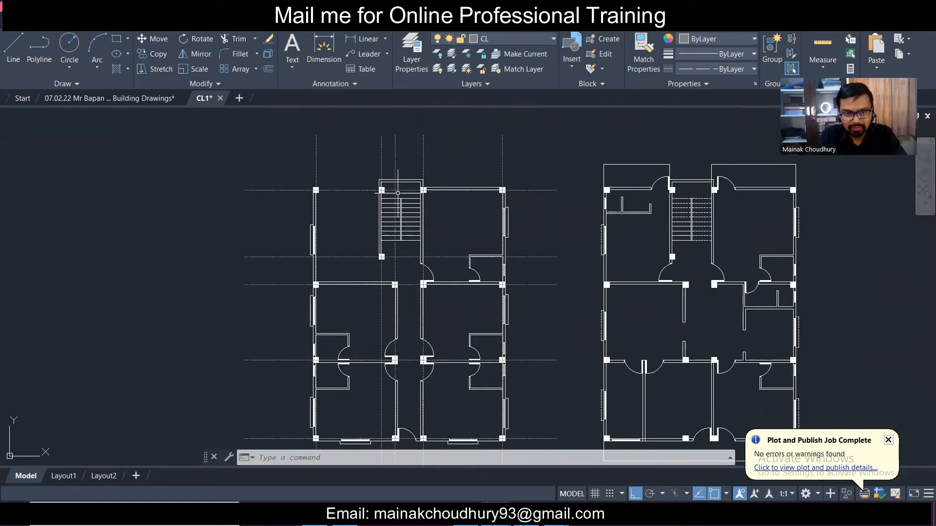
pyautogui.moveTo(486, 298); pyautogui.dragTo(470, 222, button='middle')
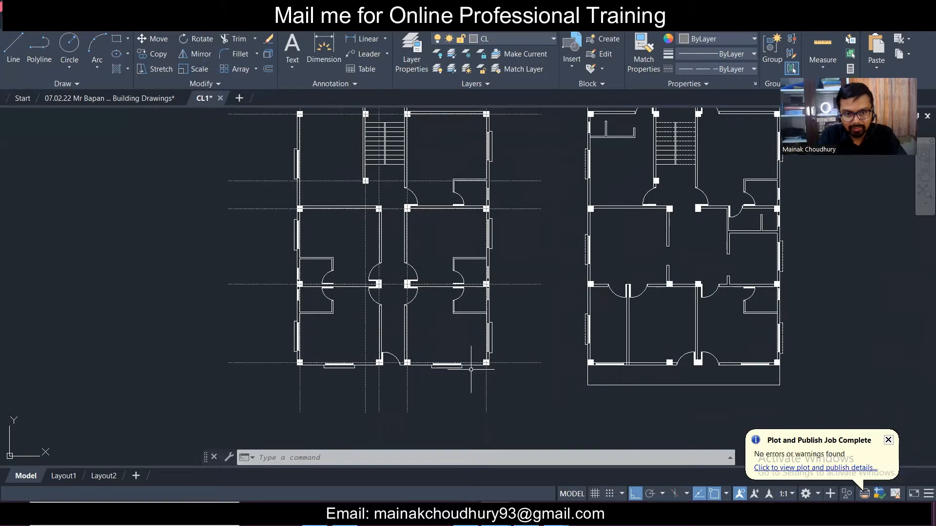
pyautogui.moveTo(544, 351); pyautogui.dragTo(528, 383, button='middle')
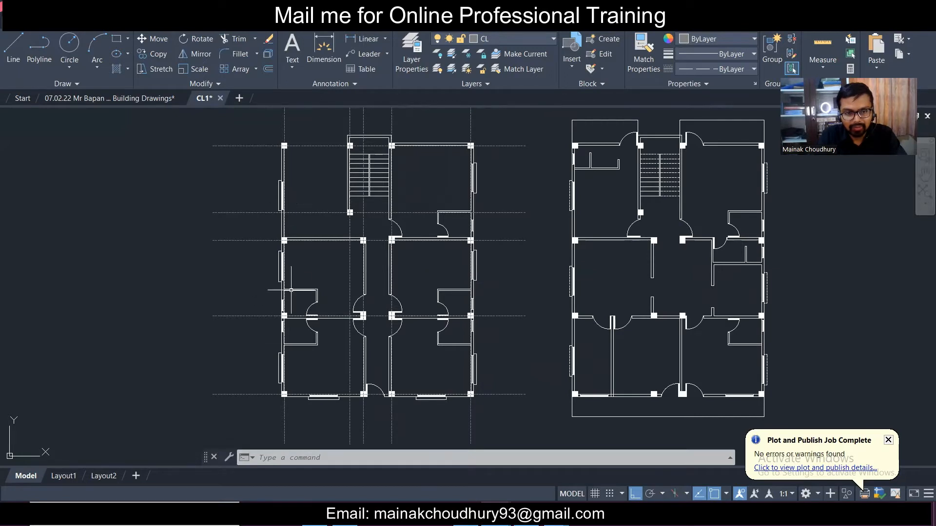
pyautogui.scroll(-2, 291, 290)
# - Select the left plan's grid lines and start a copy, then cancel it
pyautogui.click(272, 358)
pyautogui.click(230, 126)
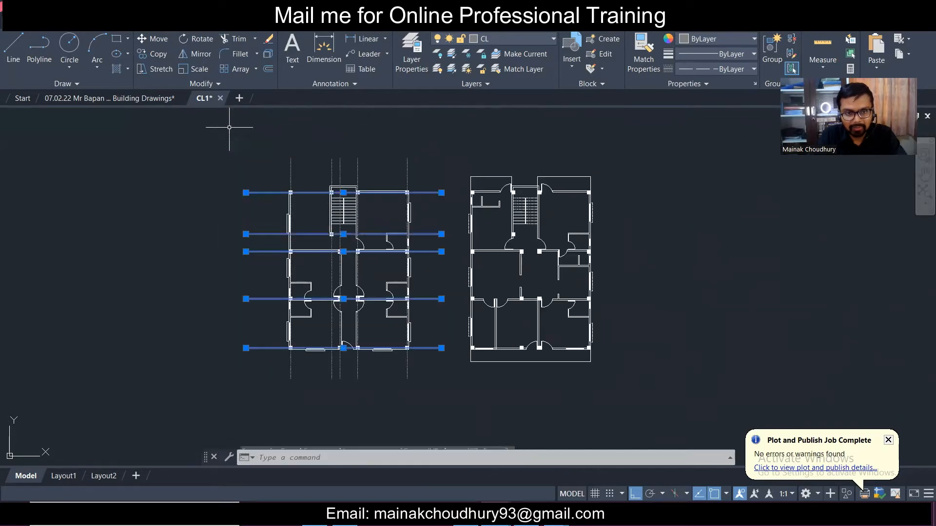
pyautogui.click(436, 369)
pyautogui.click(255, 360)
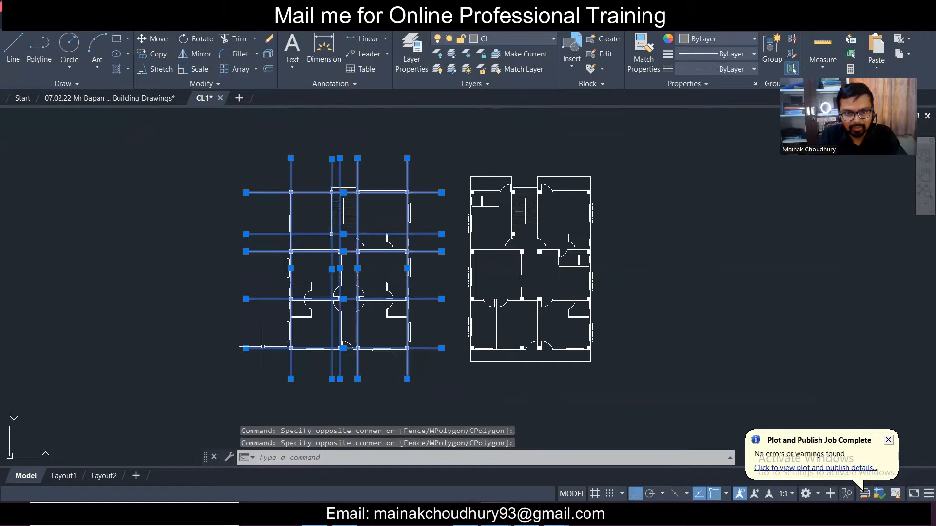
pyautogui.click(166, 54)
pyautogui.press('Escape')
# - Window-select the whole right floor plan and move it farther to the right
pyautogui.click(465, 147)
pyautogui.click(675, 390)
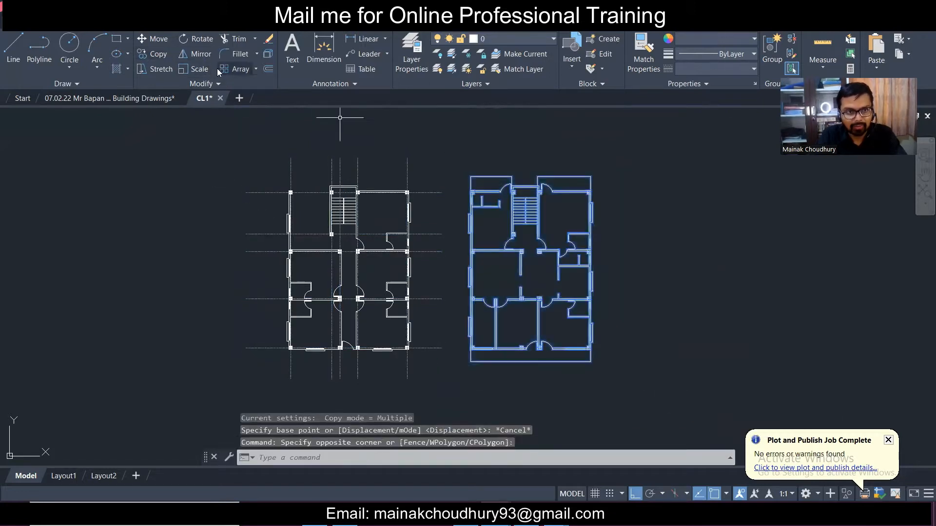
pyautogui.click(160, 40)
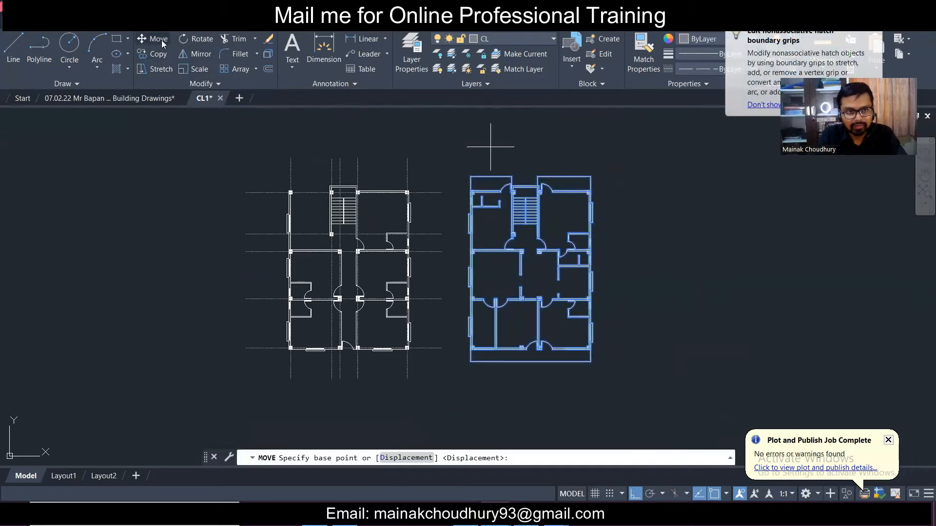
pyautogui.click(526, 142)
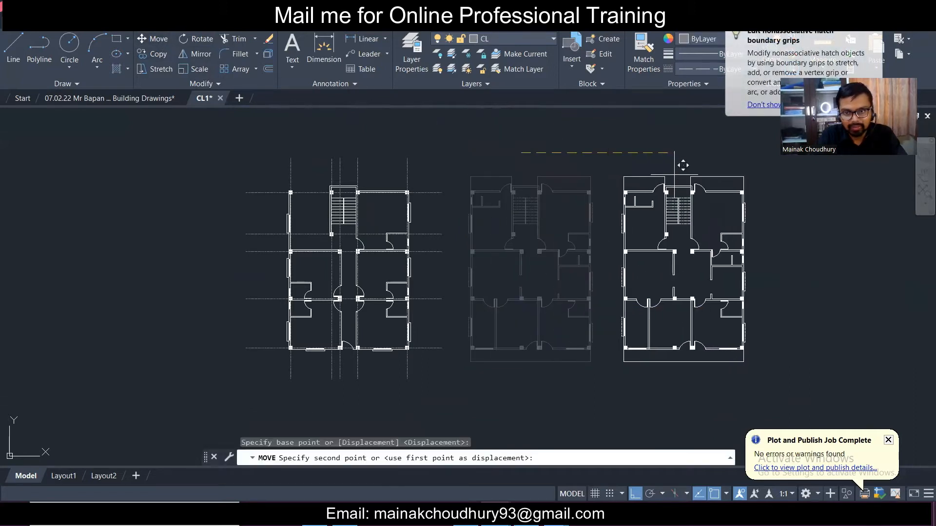
pyautogui.click(679, 163)
pyautogui.press('Escape')
# - Reselect the left plan's vertical and horizontal grid lines
pyautogui.click(428, 189)
pyautogui.click(202, 108)
pyautogui.click(486, 173)
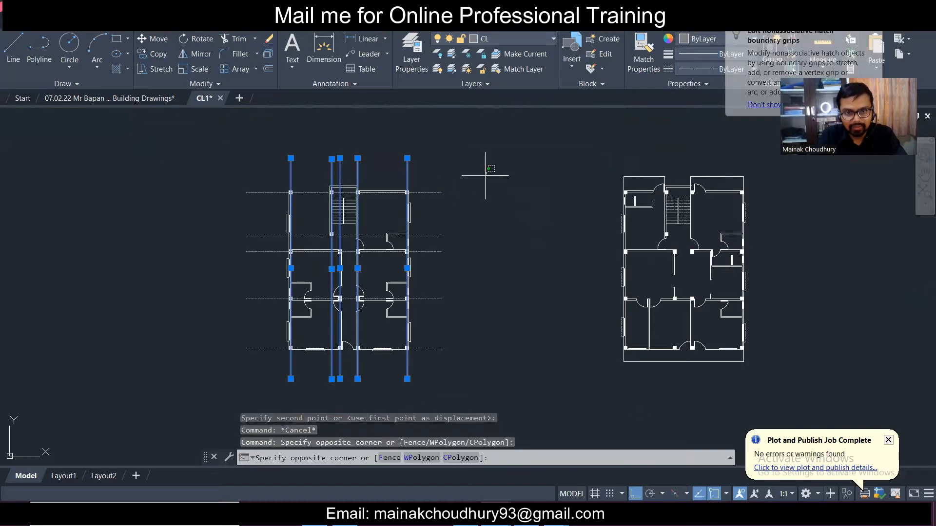
pyautogui.click(444, 397)
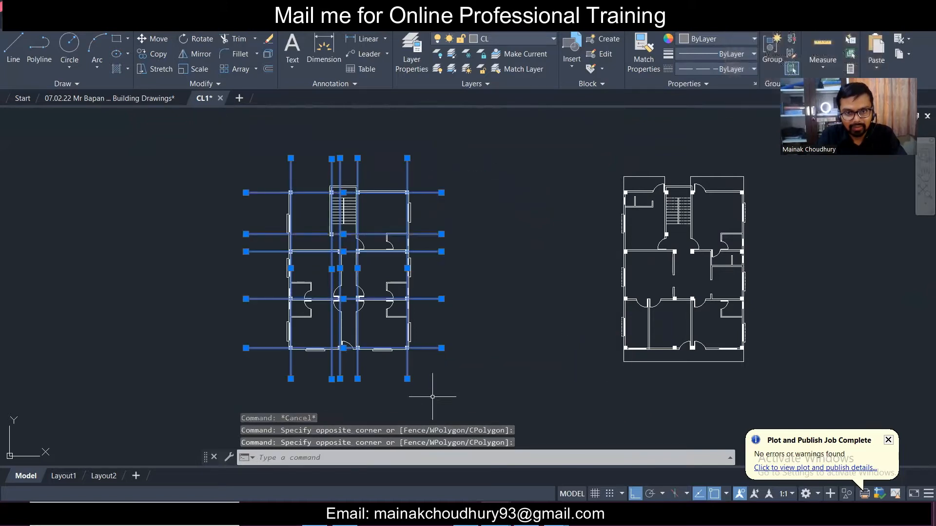
# - Copy the left plan's grid lines from the top-left intersection onto the right plan's matching column
pyautogui.click(142, 55)
pyautogui.scroll(10, 290, 190)
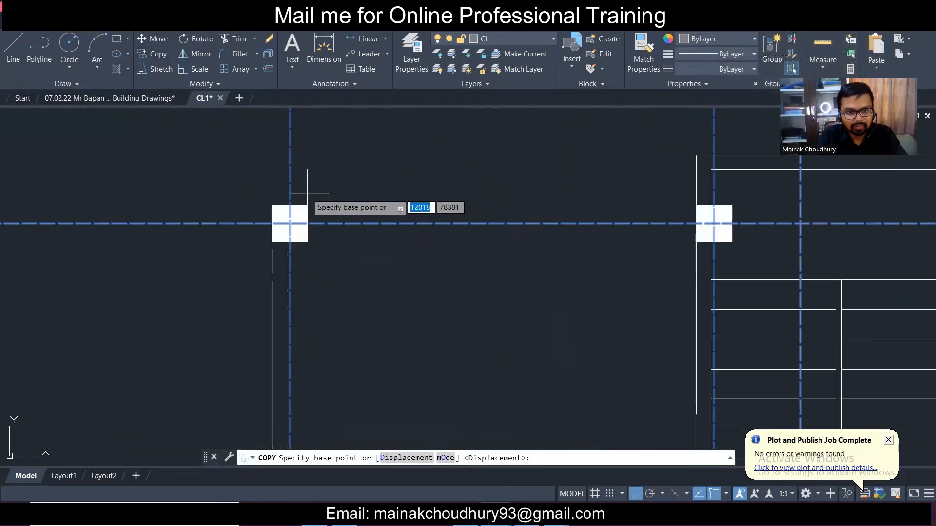
pyautogui.click(289, 224)
pyautogui.scroll(-10, 290, 224)
pyautogui.scroll(6, 585, 200)
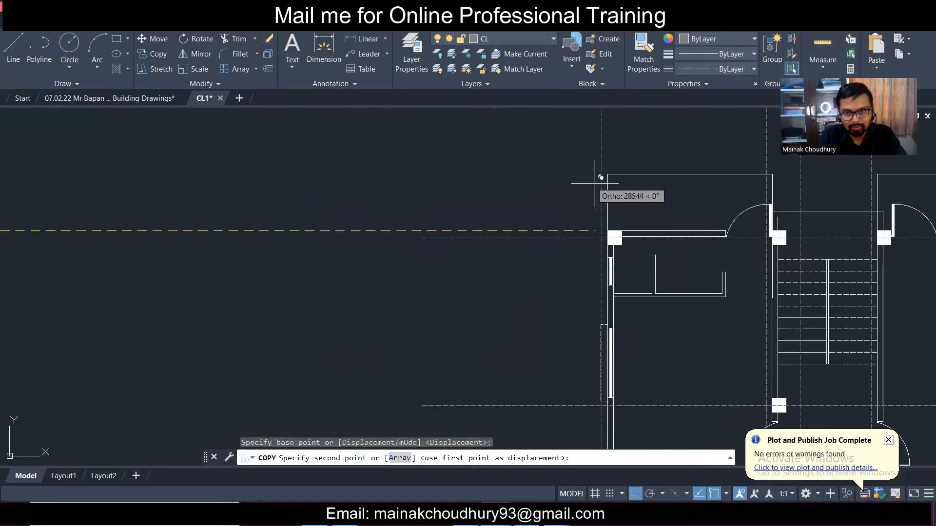
pyautogui.scroll(4, 626, 239)
pyautogui.click(559, 200)
pyautogui.press('Escape')
pyautogui.scroll(-5, 373, 160)
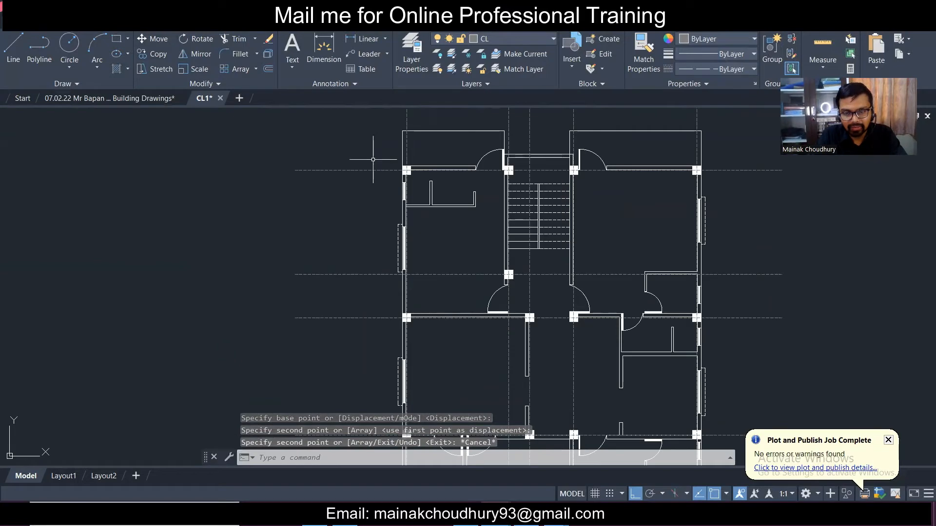
pyautogui.scroll(-4, 373, 159)
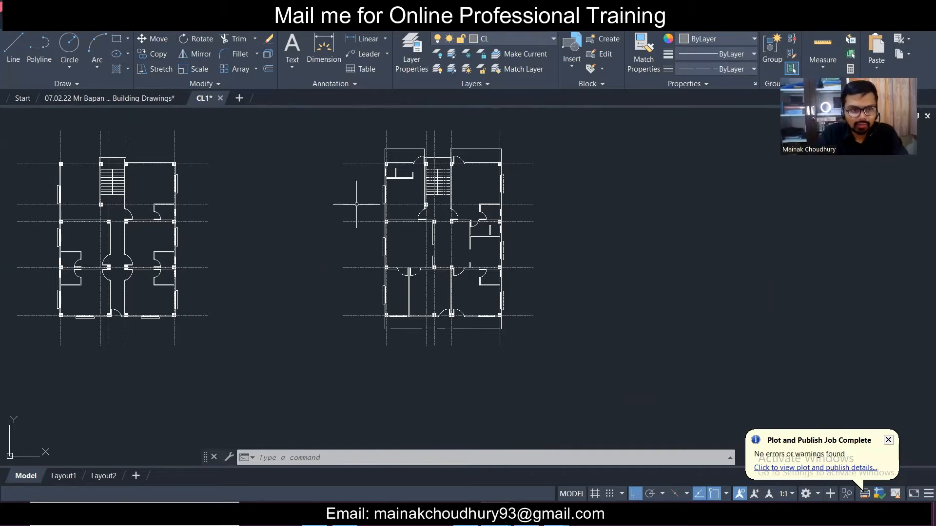
# - Select a vertical centreline and begin copying it, then cancel the copy
pyautogui.scroll(5, 190, 168)
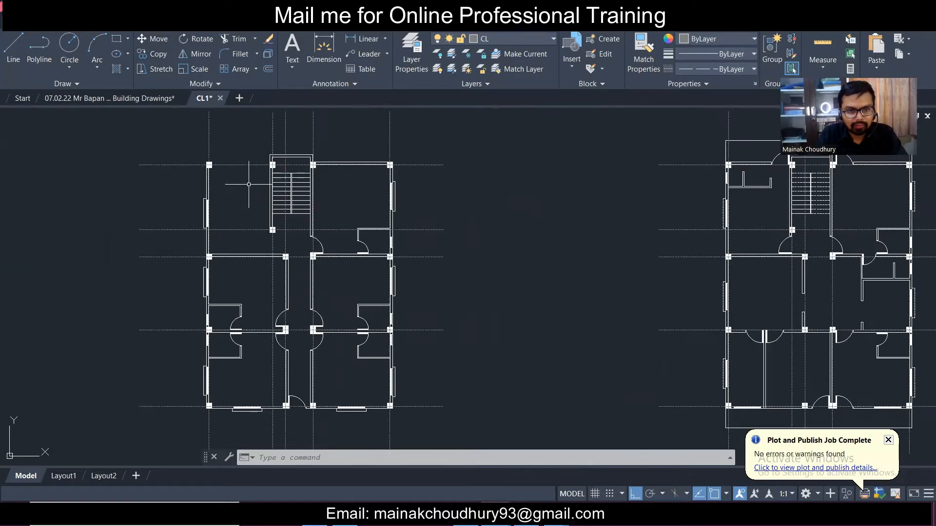
pyautogui.scroll(2, 365, 227)
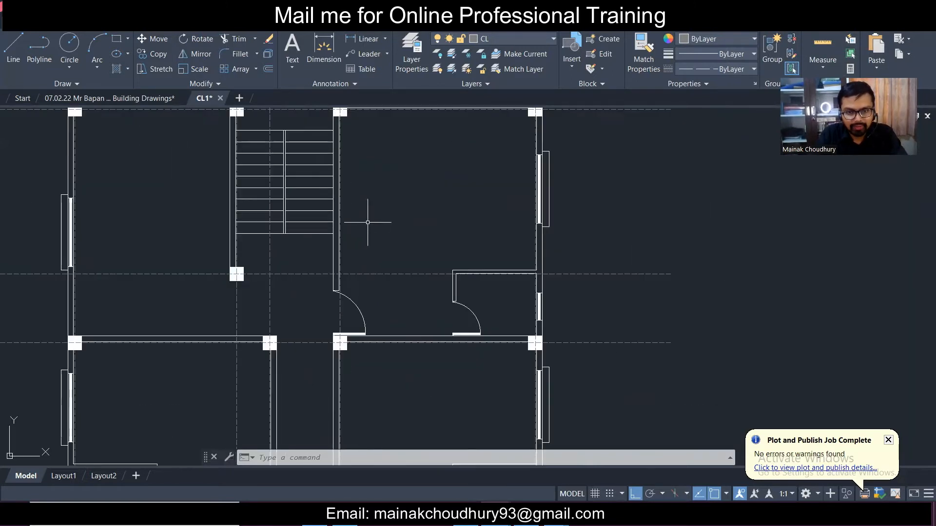
pyautogui.scroll(2, 356, 288)
pyautogui.click(327, 320)
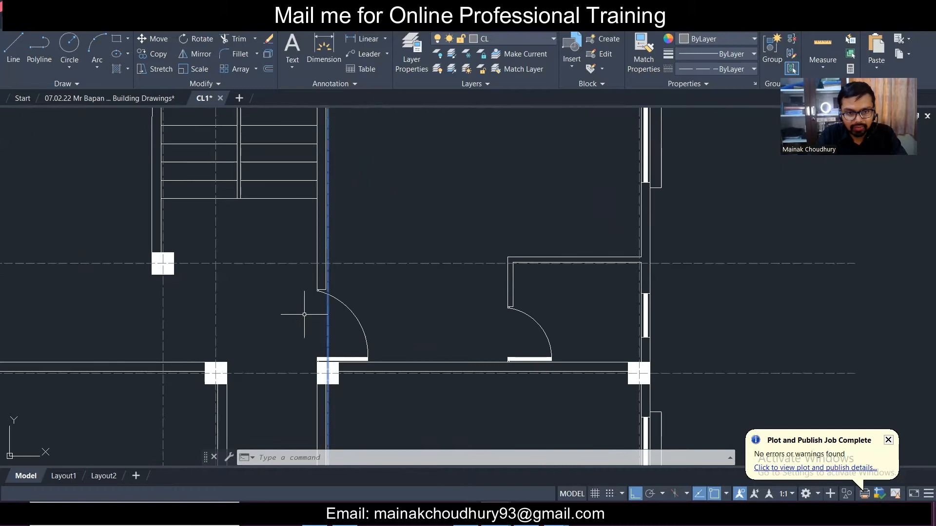
pyautogui.click(203, 230)
pyautogui.scroll(-5, 205, 231)
pyautogui.scroll(4, 219, 236)
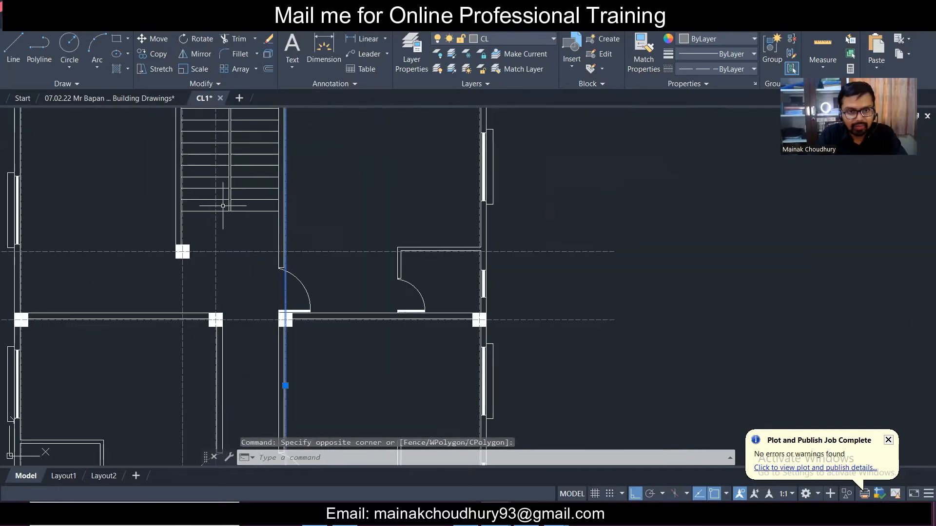
pyautogui.click(157, 55)
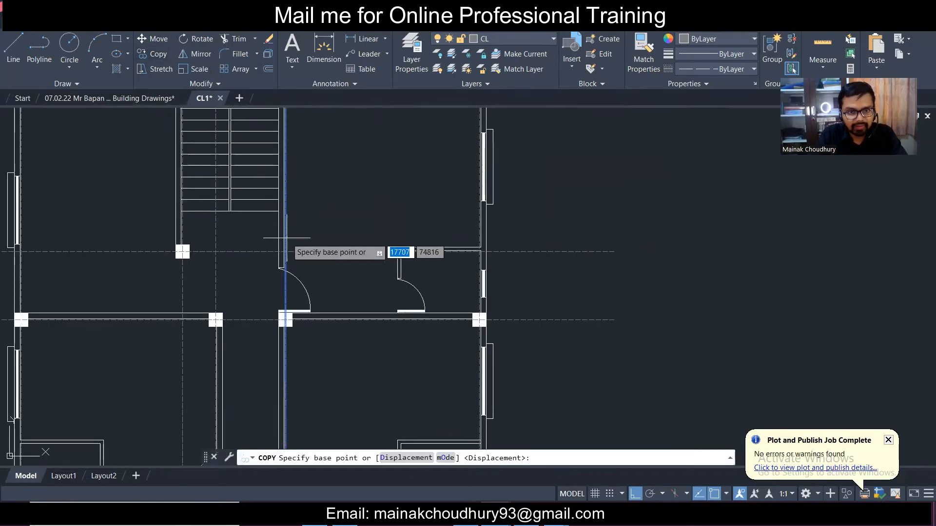
pyautogui.scroll(4, 288, 250)
pyautogui.click(292, 250)
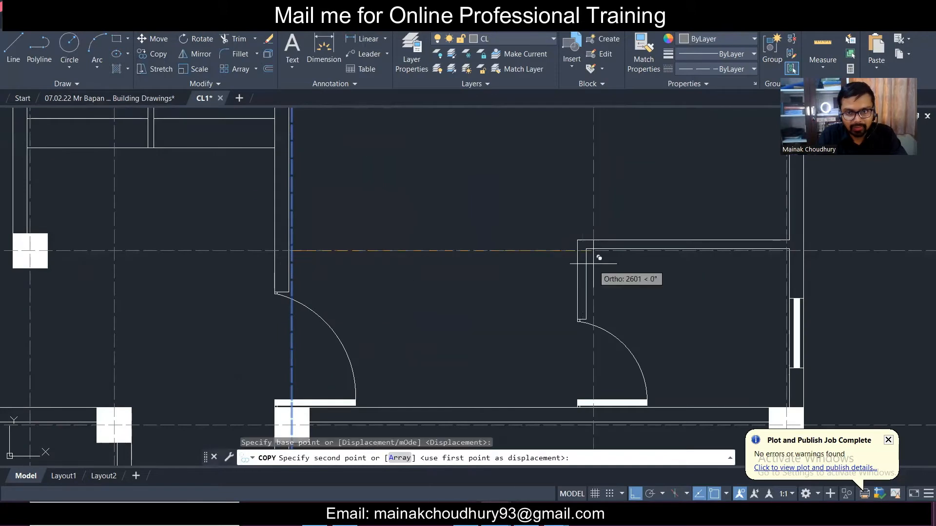
pyautogui.press('Escape')
pyautogui.scroll(-5, 493, 246)
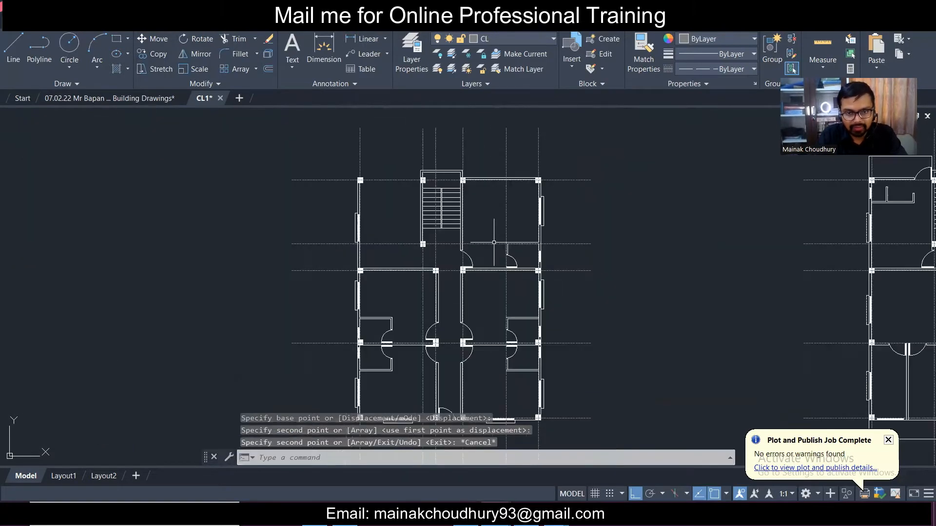
pyautogui.scroll(3, 373, 301)
pyautogui.scroll(4, 334, 363)
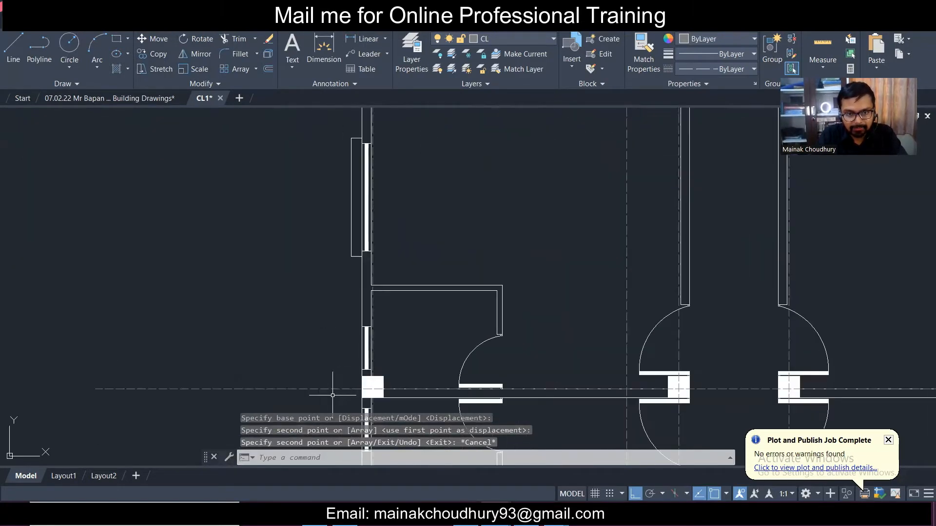
# - Copy the horizontal centreline from its column point to a new position on the plan
pyautogui.click(333, 395)
pyautogui.click(320, 367)
pyautogui.click(162, 58)
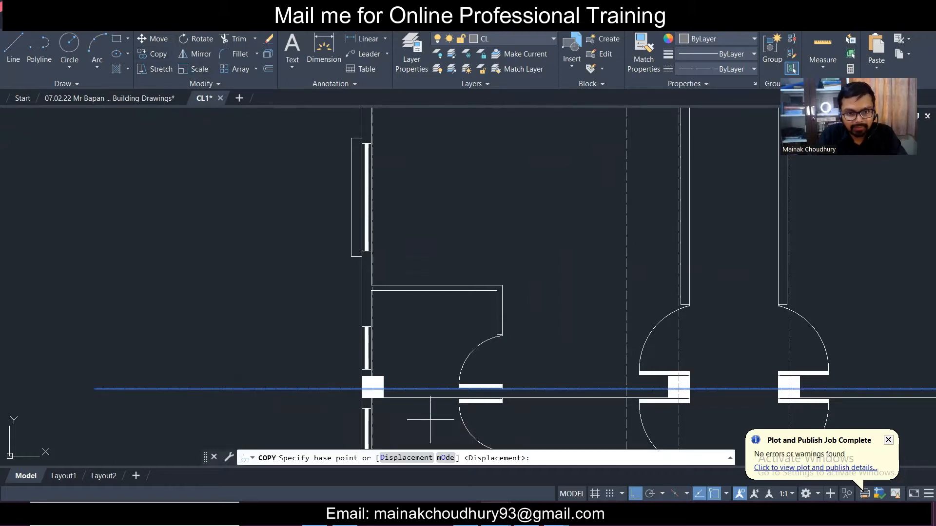
pyautogui.scroll(2, 366, 387)
pyautogui.scroll(2, 366, 385)
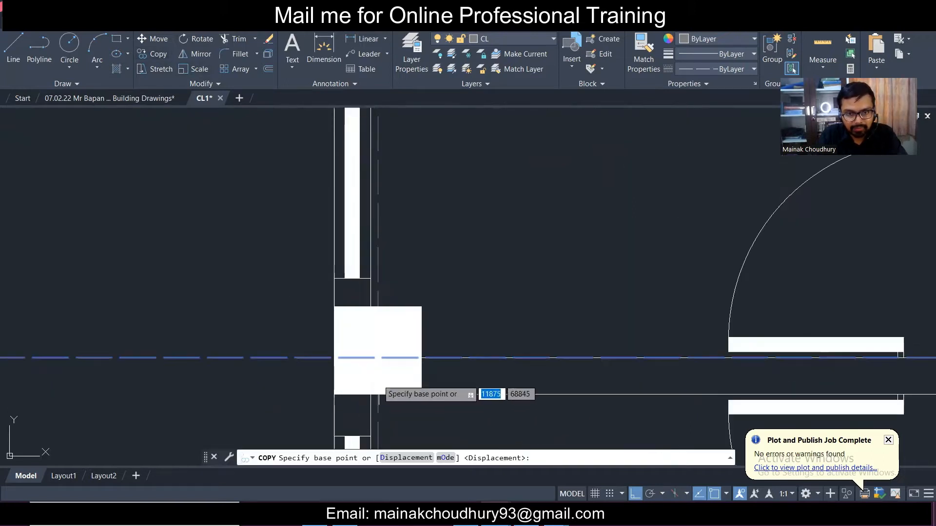
pyautogui.click(371, 358)
pyautogui.scroll(-3, 370, 335)
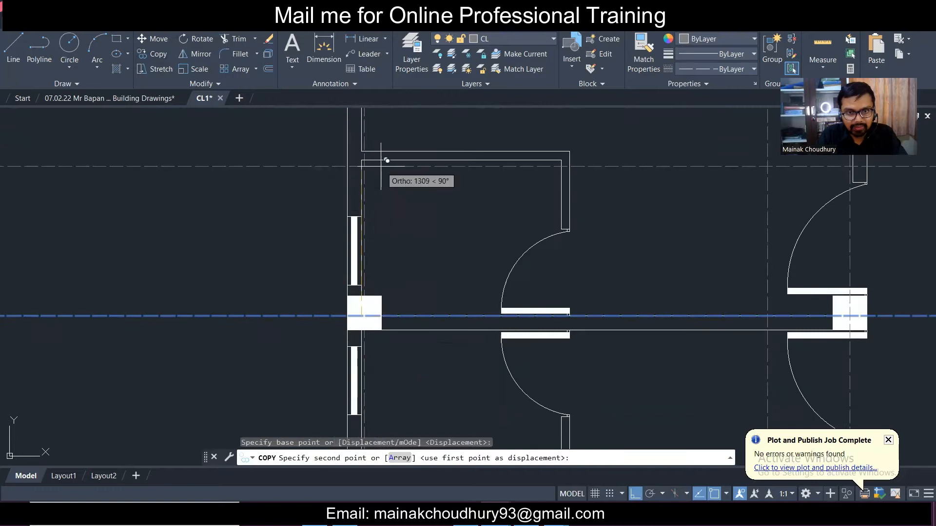
pyautogui.click(364, 151)
pyautogui.scroll(-2, 429, 212)
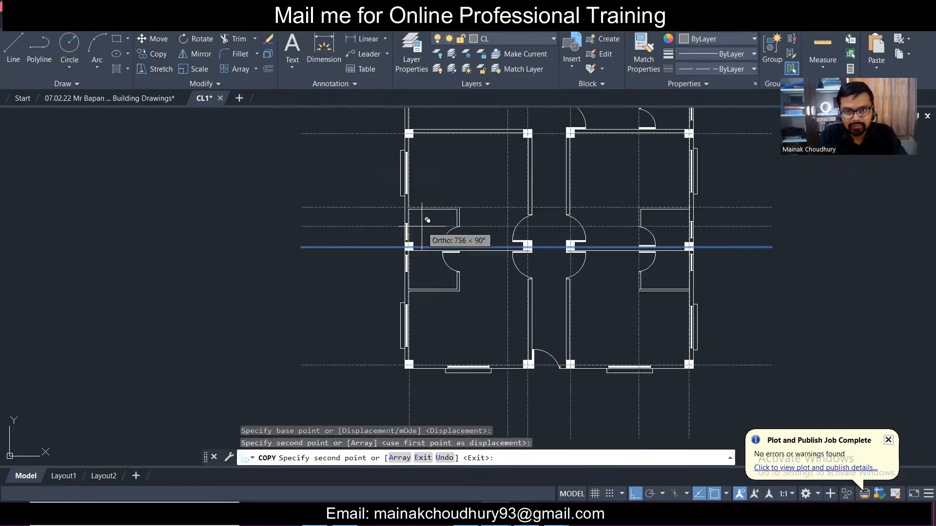
pyautogui.press('Escape')
pyautogui.scroll(1, 531, 198)
# - Copy the vertical dashed centreline across to the door edge
pyautogui.moveTo(531, 198); pyautogui.dragTo(495, 178)
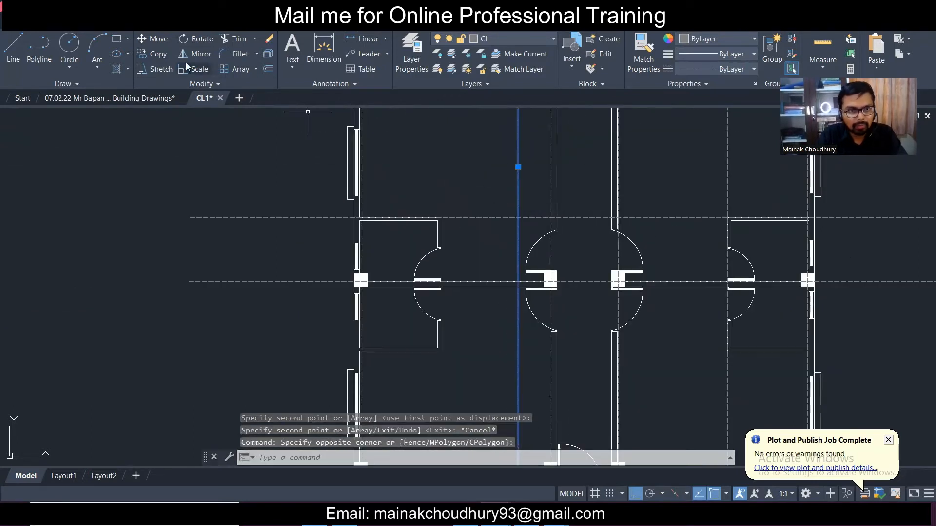
pyautogui.click(163, 57)
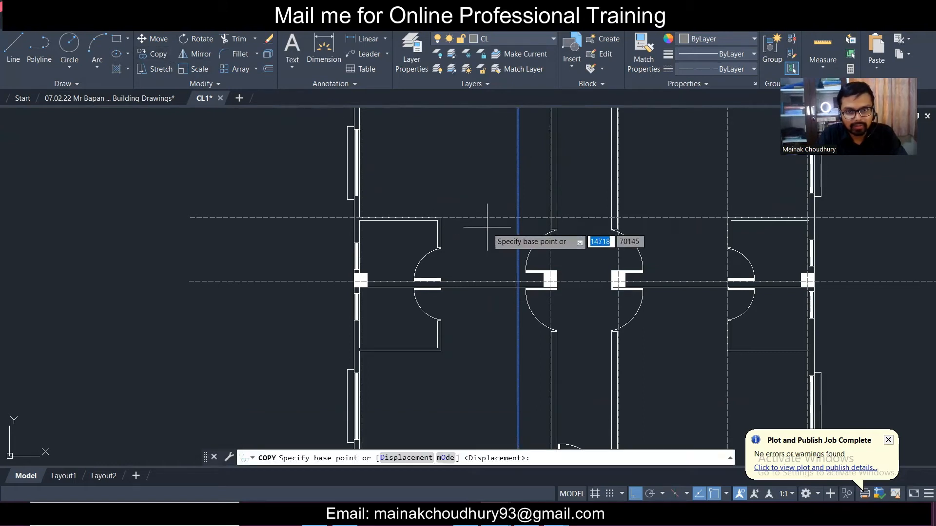
pyautogui.click(518, 217)
pyautogui.scroll(4, 440, 215)
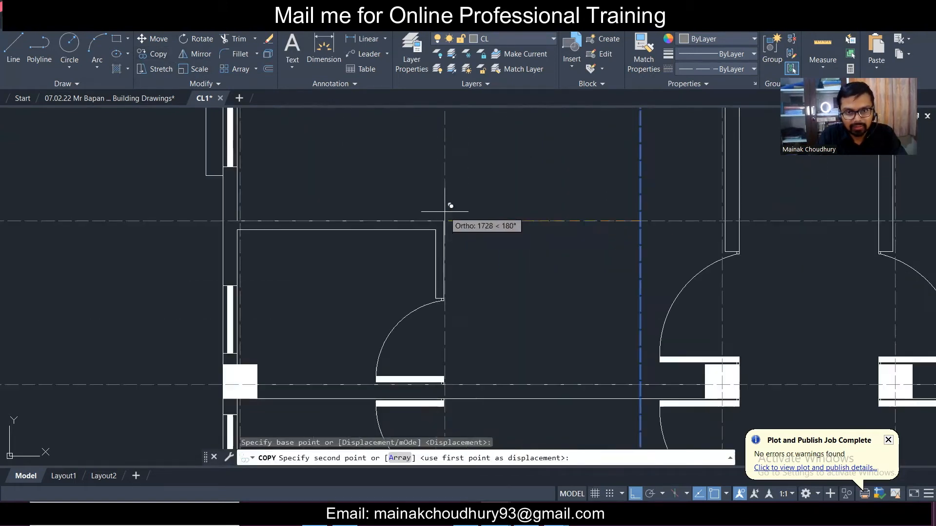
pyautogui.click(442, 214)
pyautogui.press('Escape')
pyautogui.scroll(-5, 494, 220)
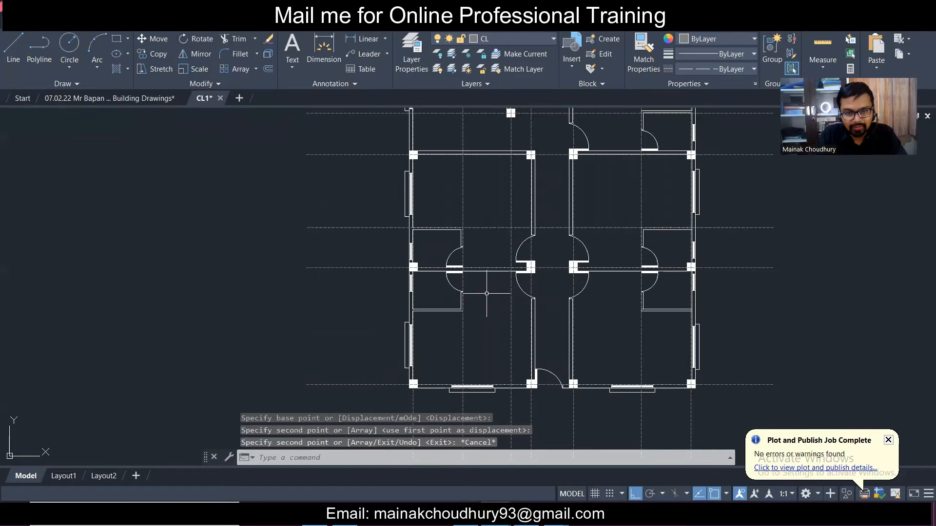
pyautogui.scroll(2, 487, 294)
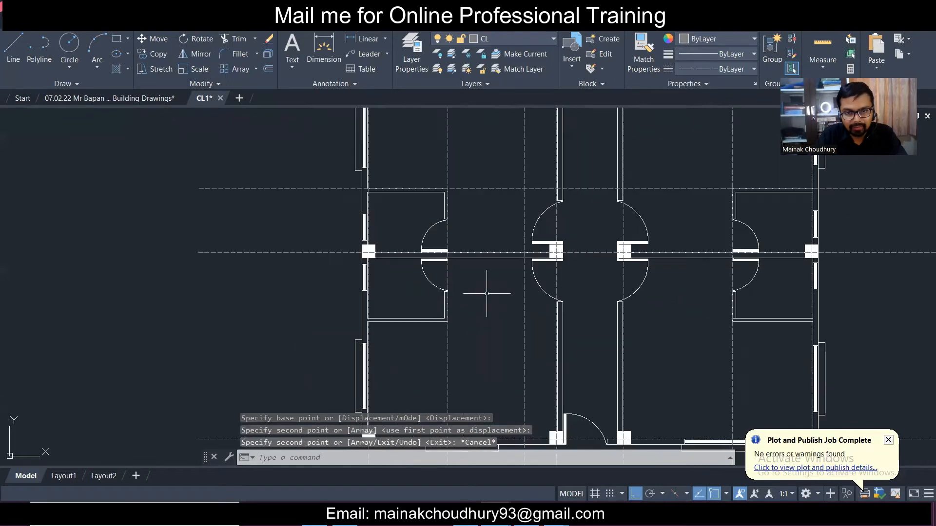
# - Copy a horizontal centreline from its column end down along the lower inner wall
pyautogui.click(307, 265)
pyautogui.click(205, 179)
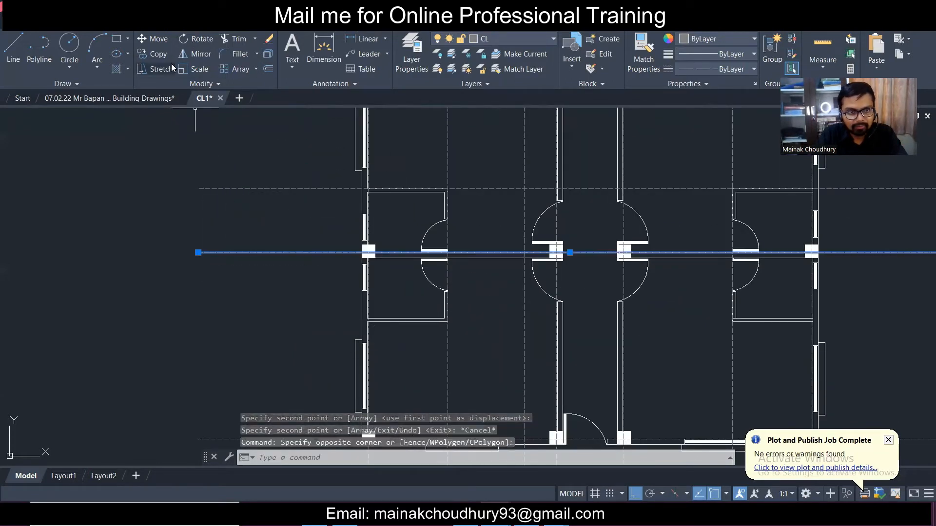
pyautogui.click(161, 55)
pyautogui.scroll(3, 355, 273)
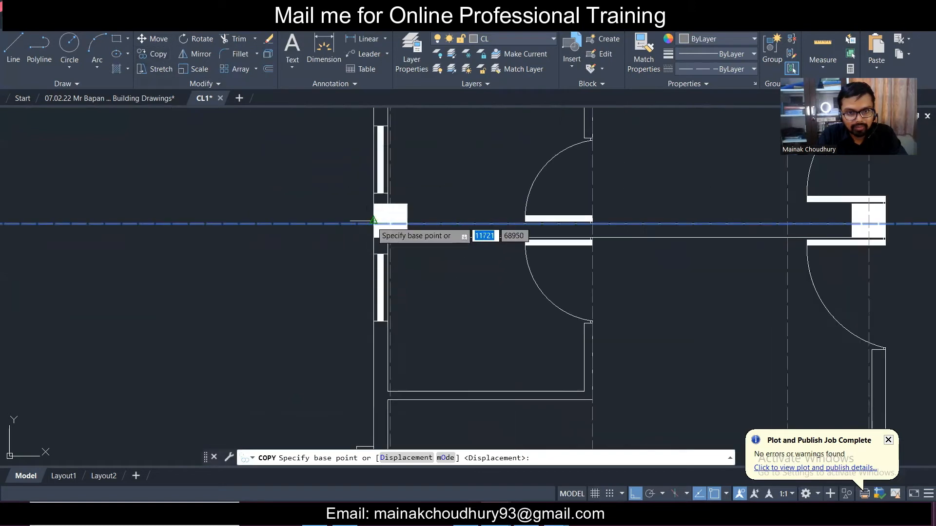
pyautogui.click(374, 224)
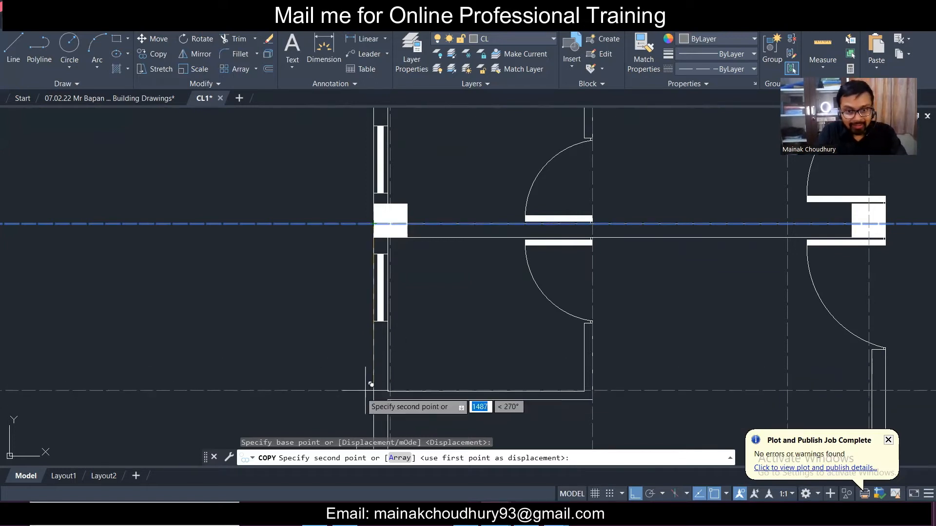
pyautogui.scroll(3, 381, 405)
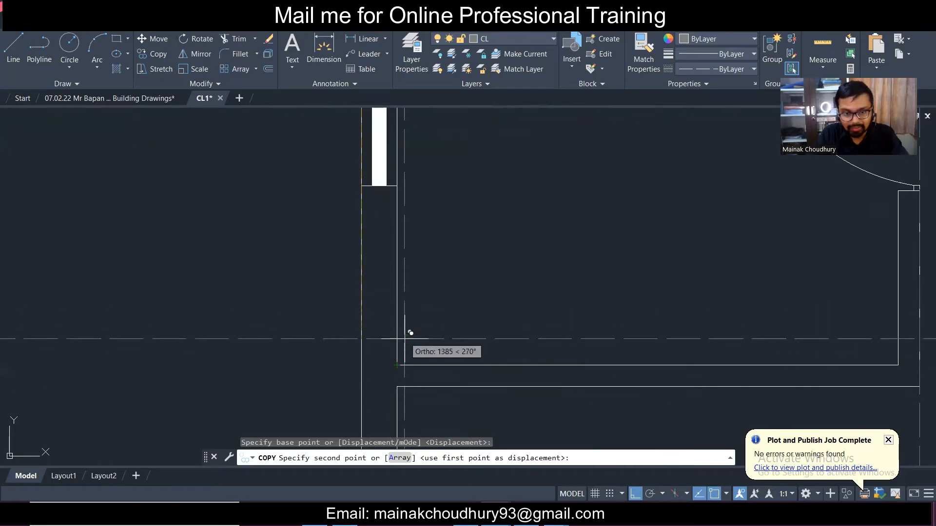
pyautogui.click(397, 363)
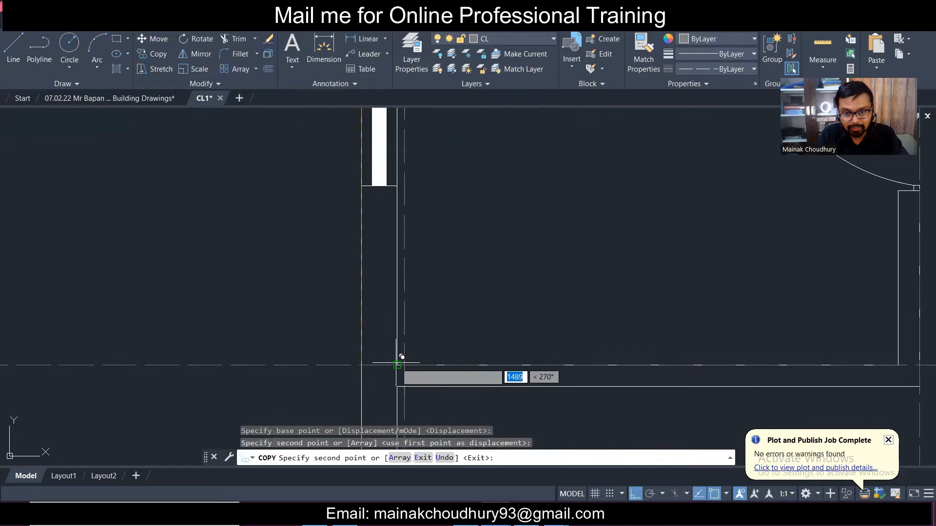
pyautogui.scroll(-2, 368, 292)
pyautogui.press('Escape')
pyautogui.scroll(-2, 389, 289)
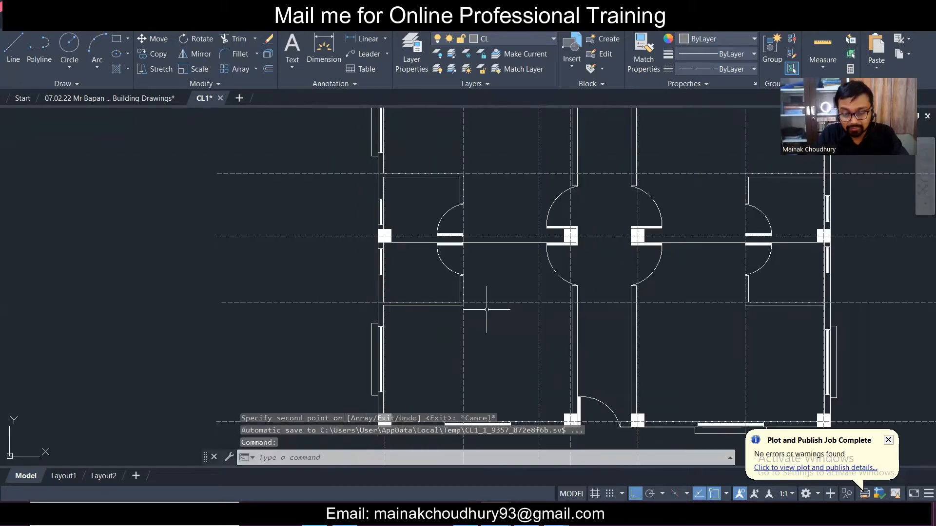
pyautogui.scroll(-2, 490, 310)
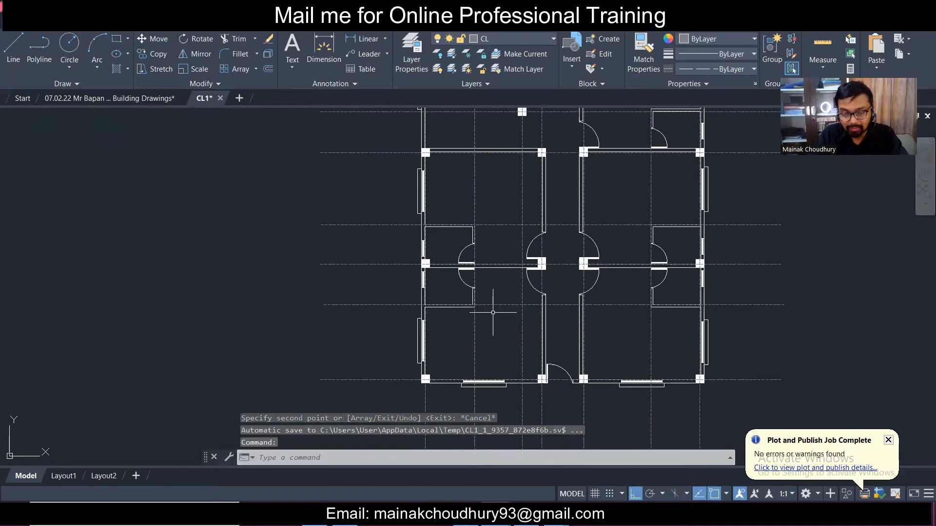
pyautogui.moveTo(501, 313); pyautogui.dragTo(356, 323, button='middle')
pyautogui.scroll(2, 275, 302)
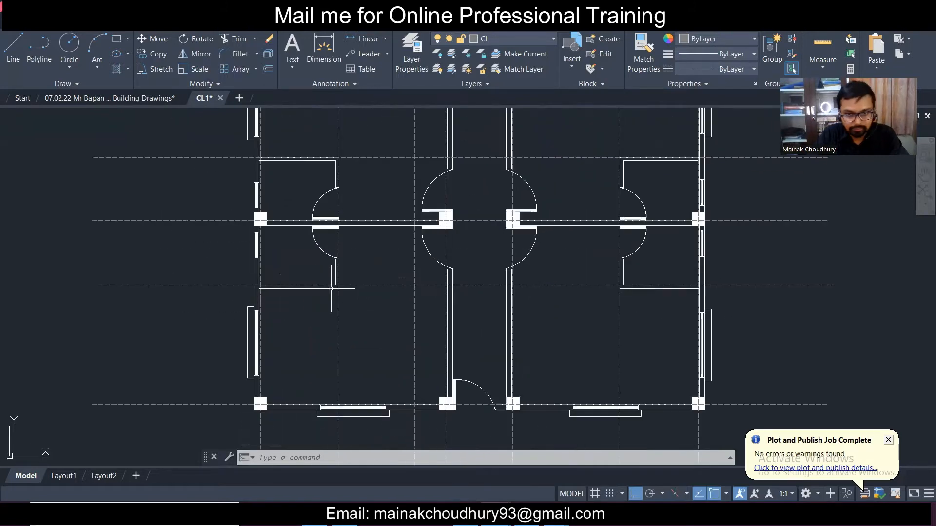
pyautogui.scroll(-2, 379, 299)
pyautogui.moveTo(385, 296); pyautogui.dragTo(400, 366, button='middle')
pyautogui.moveTo(415, 290); pyautogui.dragTo(425, 348, button='middle')
pyautogui.moveTo(522, 258)
pyautogui.mouseDown(button='middle')
pyautogui.moveTo(515, 309)
pyautogui.moveTo(508, 260)
pyautogui.mouseUp(button='middle')
pyautogui.moveTo(453, 325); pyautogui.dragTo(465, 270, button='middle')
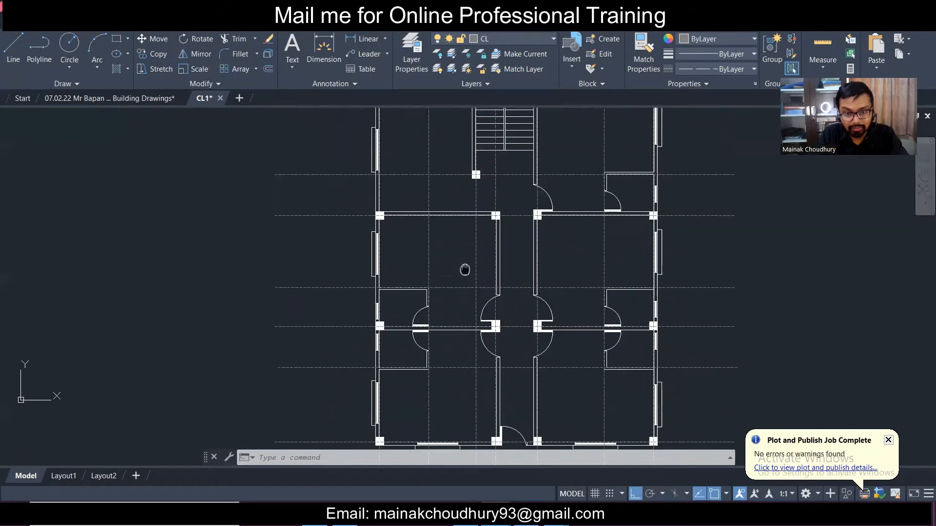
pyautogui.scroll(-2, 429, 259)
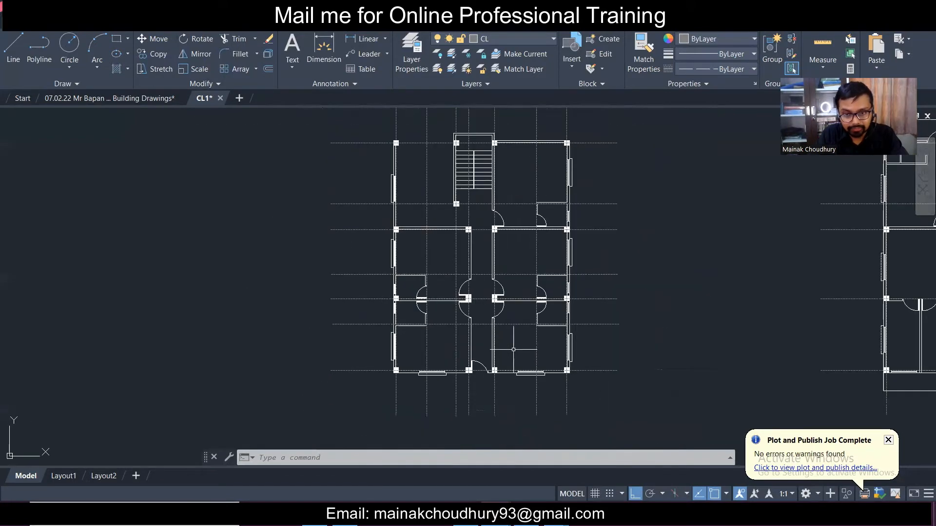
pyautogui.scroll(2, 514, 349)
pyautogui.scroll(2, 501, 398)
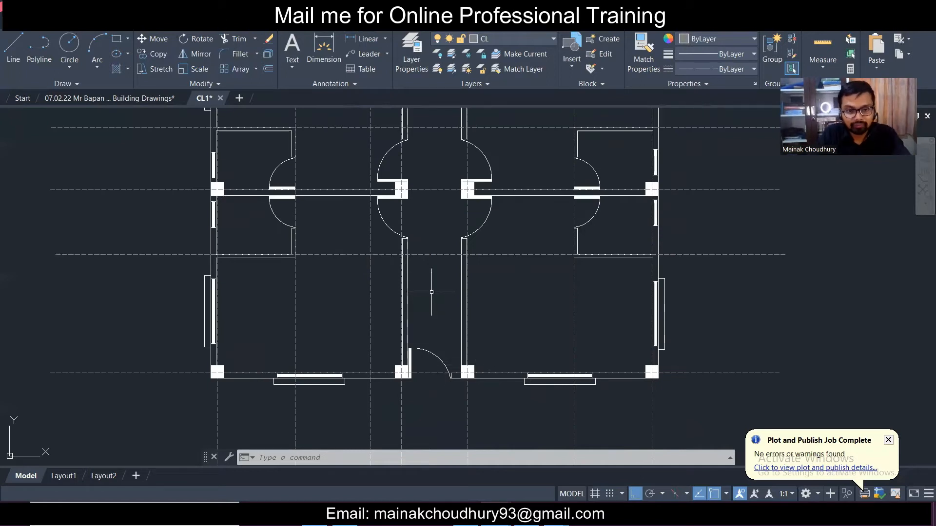
pyautogui.moveTo(297, 266); pyautogui.dragTo(333, 343, button='middle')
pyautogui.moveTo(341, 282); pyautogui.dragTo(341, 392, button='middle')
pyautogui.moveTo(353, 319); pyautogui.dragTo(357, 384, button='middle')
pyautogui.moveTo(358, 255); pyautogui.dragTo(338, 323, button='middle')
pyautogui.scroll(-2, 343, 314)
pyautogui.moveTo(527, 346); pyautogui.dragTo(545, 307, button='middle')
pyautogui.moveTo(443, 332); pyautogui.dragTo(461, 290, button='middle')
pyautogui.moveTo(443, 218); pyautogui.dragTo(428, 315, button='middle')
pyautogui.scroll(2, 389, 262)
pyautogui.click(388, 255)
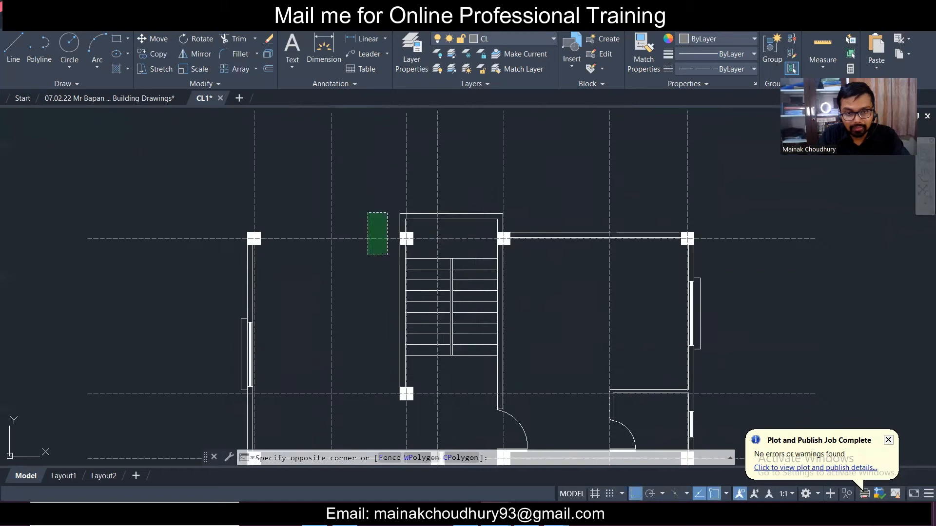
# - Copy the top horizontal grid line from its column point up to the staircase top edge
pyautogui.click(366, 209)
pyautogui.scroll(2, 367, 209)
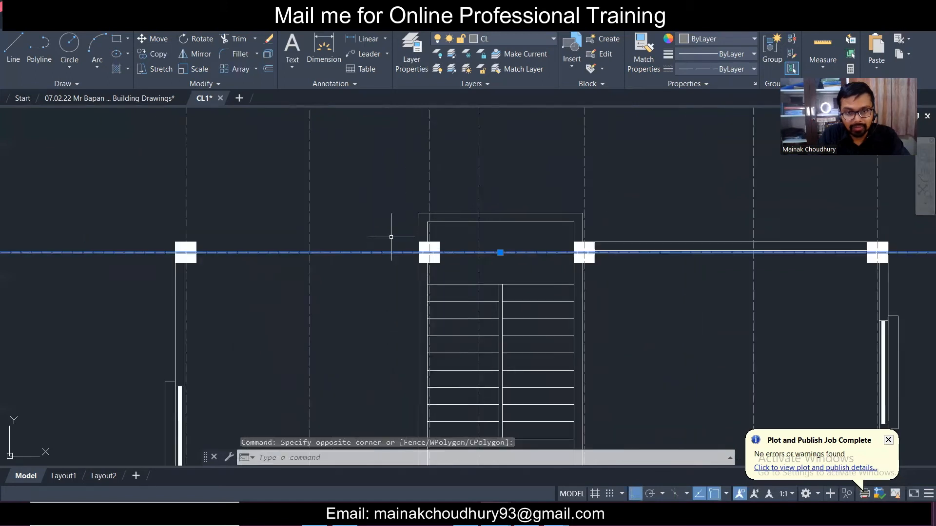
pyautogui.click(145, 52)
pyautogui.scroll(2, 417, 253)
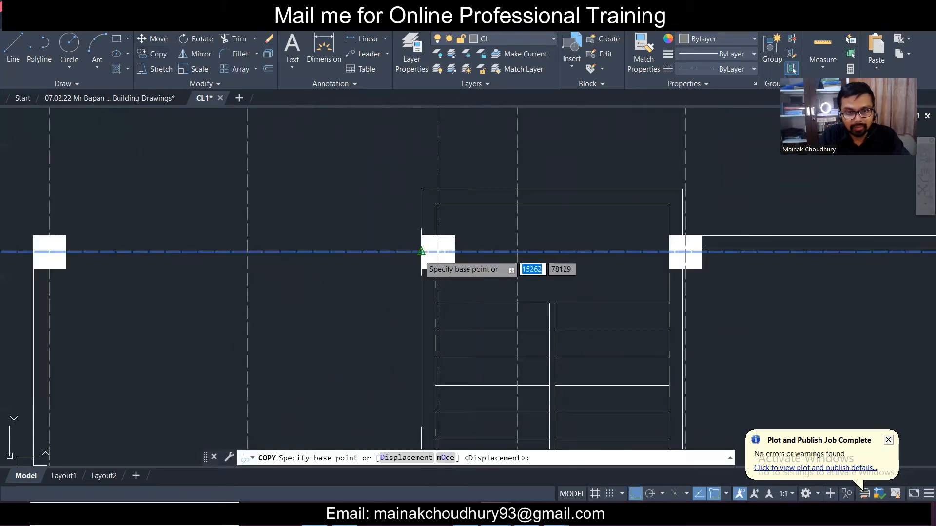
pyautogui.click(422, 252)
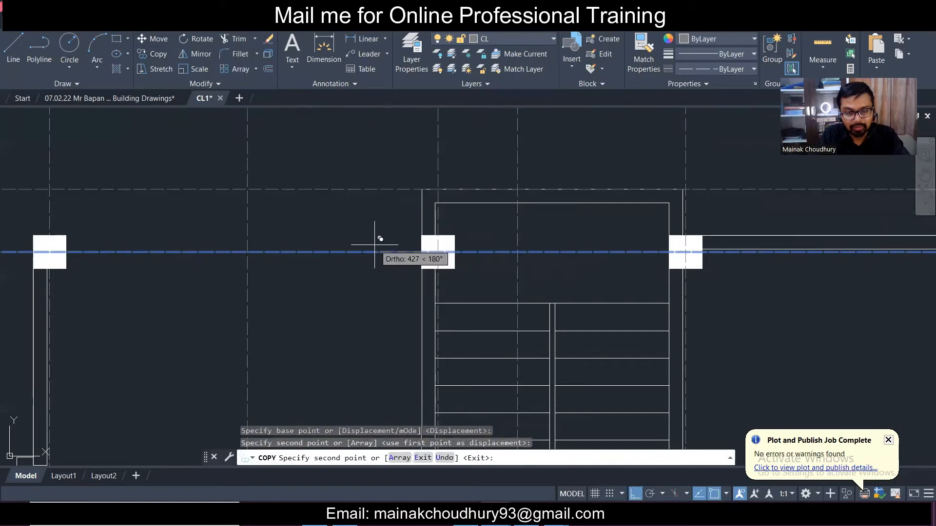
pyautogui.press('Escape')
# - Pan and zoom over the staircase to check the new grid line
pyautogui.scroll(-3, 382, 233)
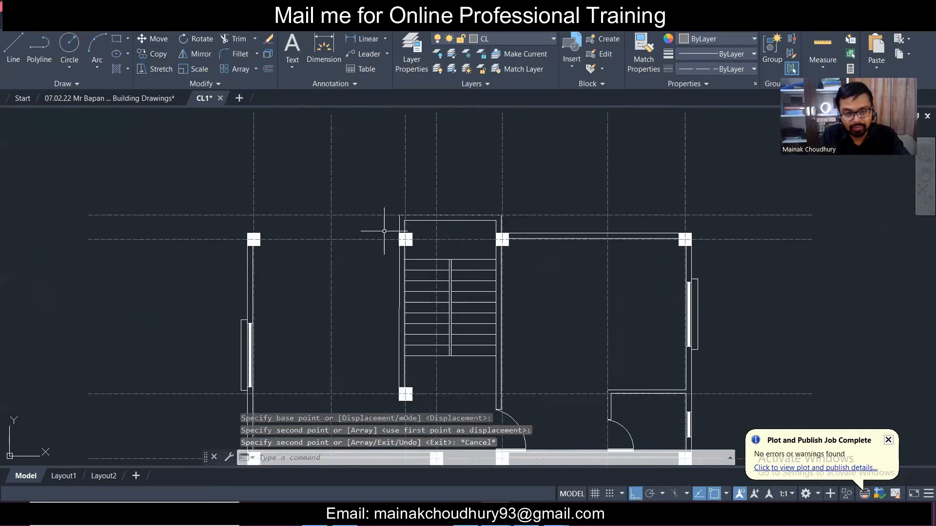
pyautogui.scroll(-2, 423, 198)
pyautogui.scroll(-1, 426, 317)
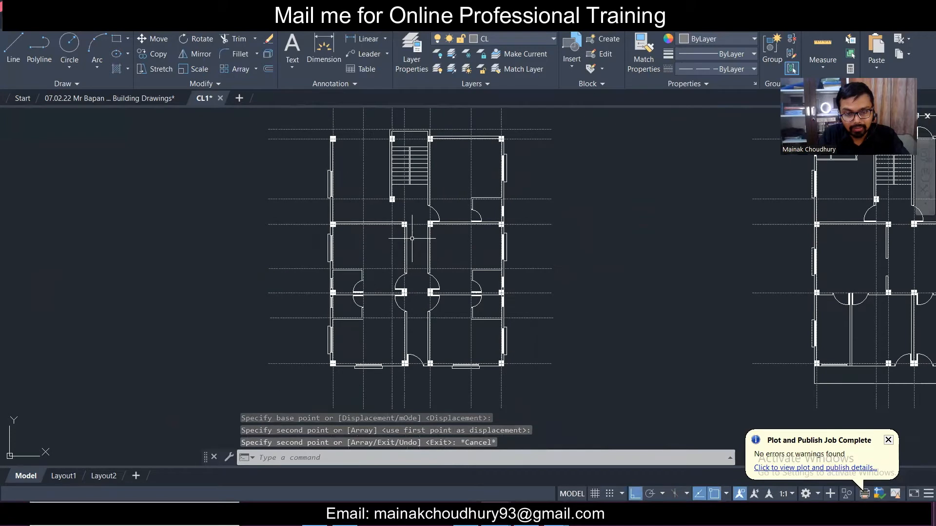
pyautogui.moveTo(498, 284); pyautogui.dragTo(492, 317, button='middle')
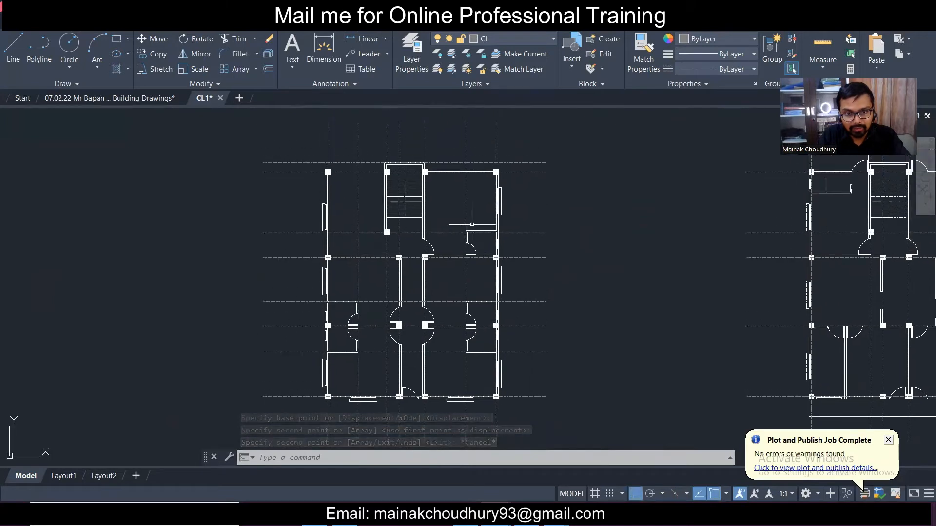
pyautogui.scroll(2, 472, 225)
pyautogui.moveTo(448, 339); pyautogui.dragTo(458, 287, button='middle')
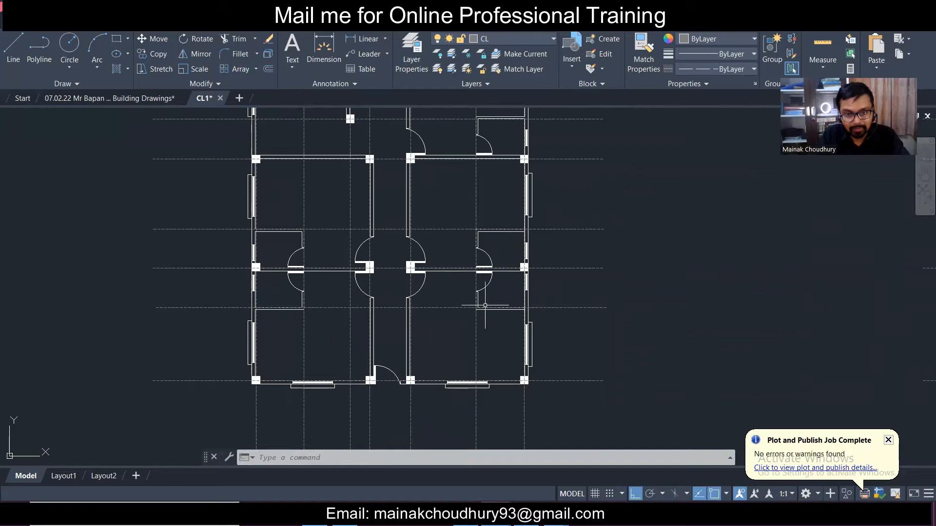
pyautogui.scroll(-4, 306, 289)
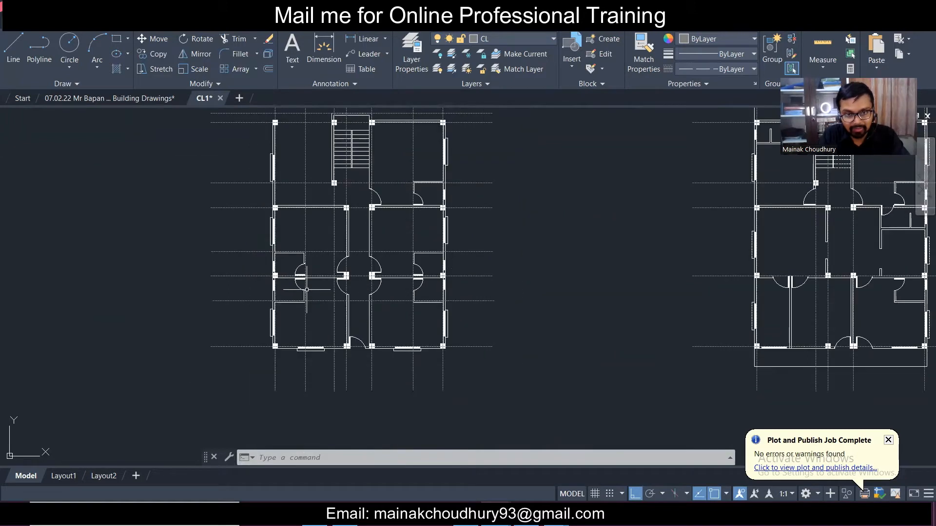
pyautogui.scroll(5, 391, 238)
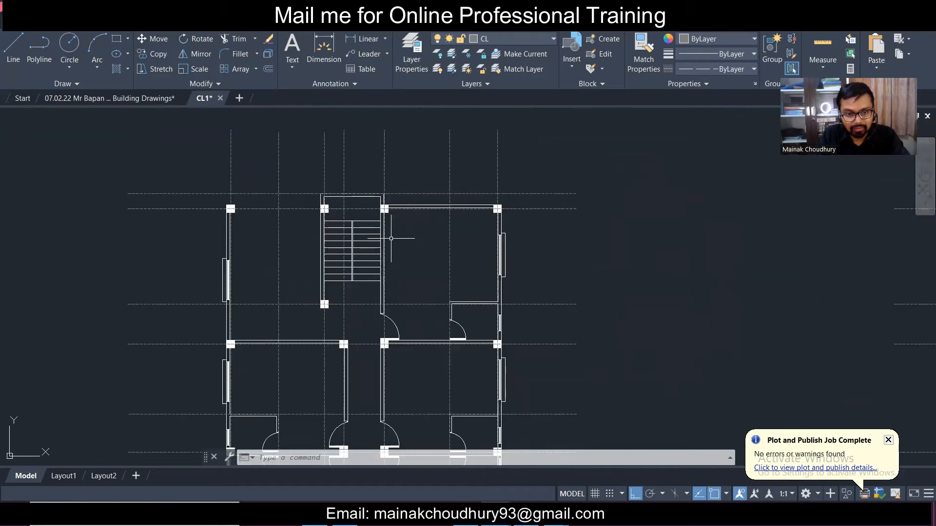
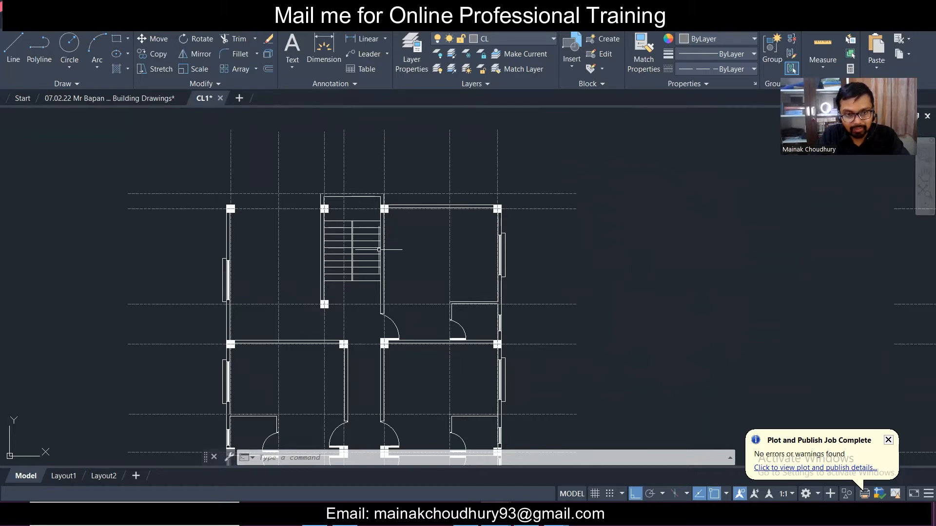
# - Copy the right plan's upper horizontal centre line 1370 units up to its top outer wall
pyautogui.scroll(-4, 379, 250)
pyautogui.scroll(2, 397, 293)
pyautogui.scroll(-2, 397, 293)
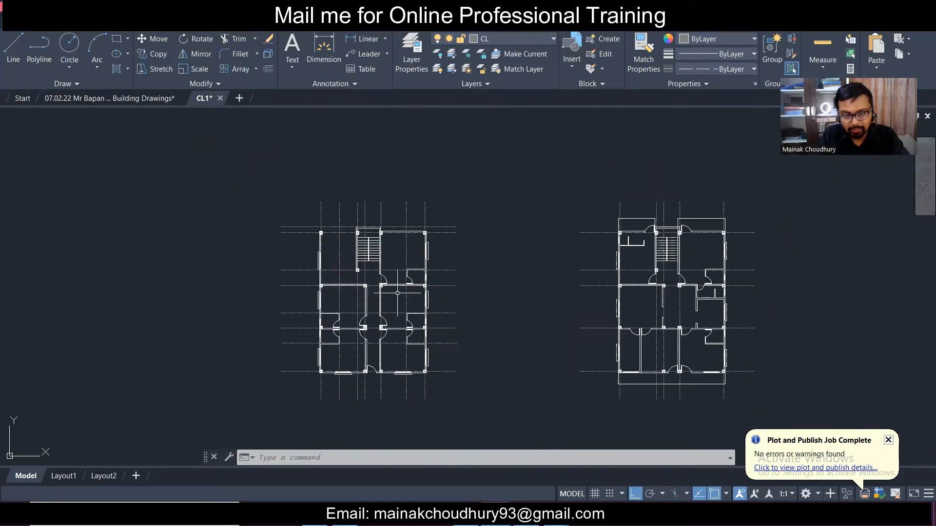
pyautogui.scroll(1, 681, 238)
pyautogui.scroll(2, 580, 201)
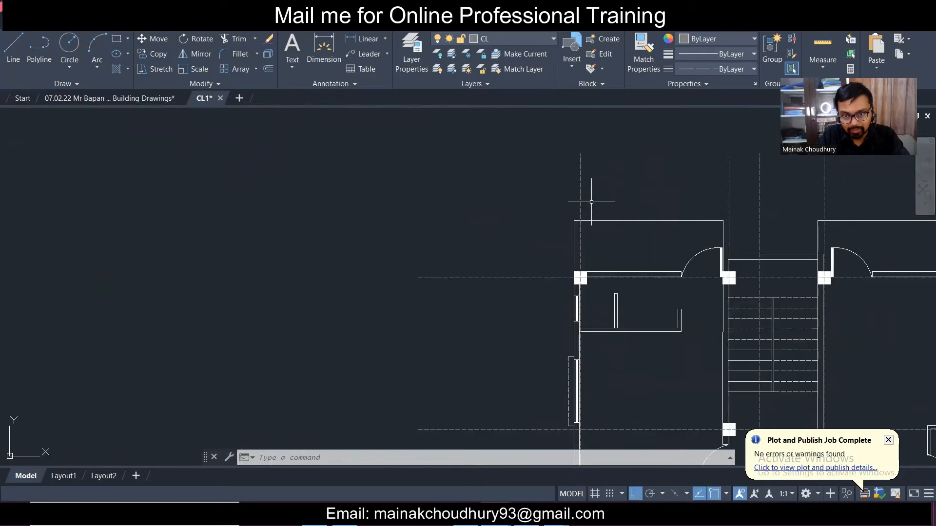
pyautogui.click(591, 202)
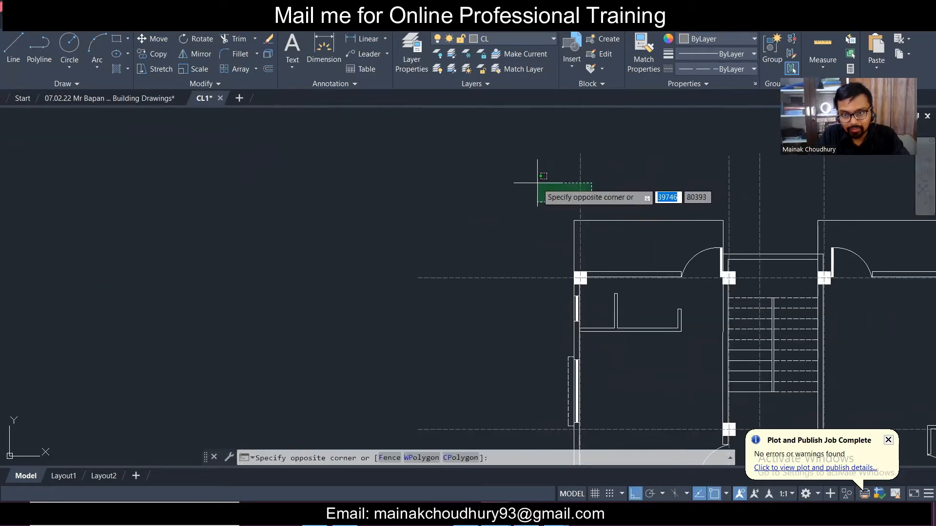
pyautogui.press('Escape')
pyautogui.click(543, 281)
pyautogui.click(491, 210)
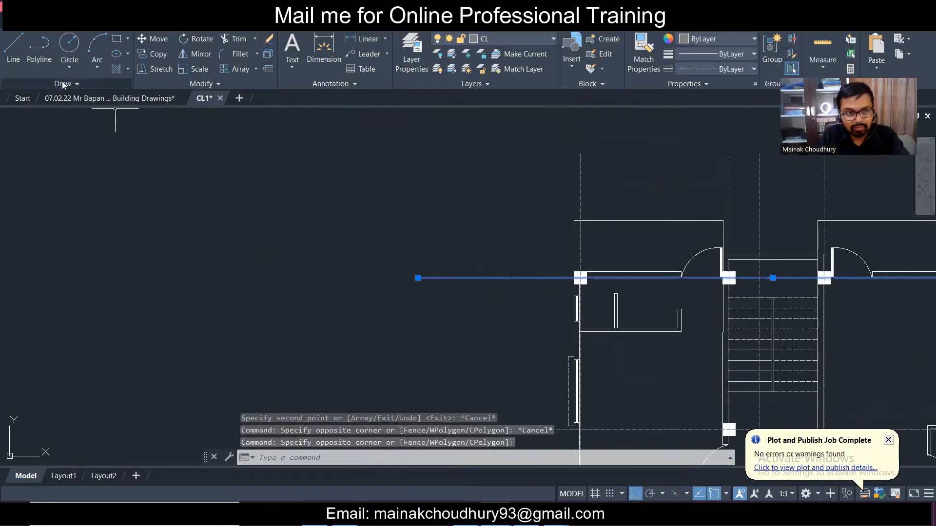
pyautogui.click(159, 55)
pyautogui.scroll(3, 584, 281)
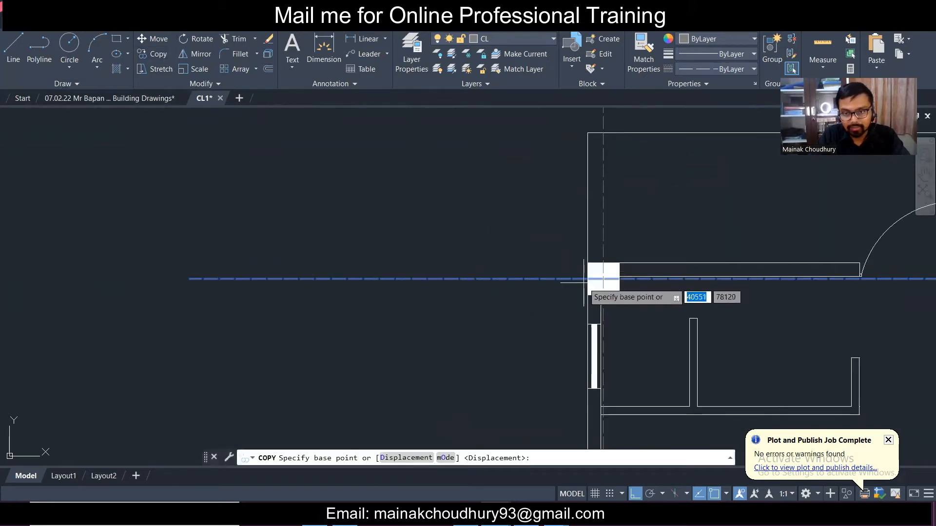
pyautogui.click(587, 279)
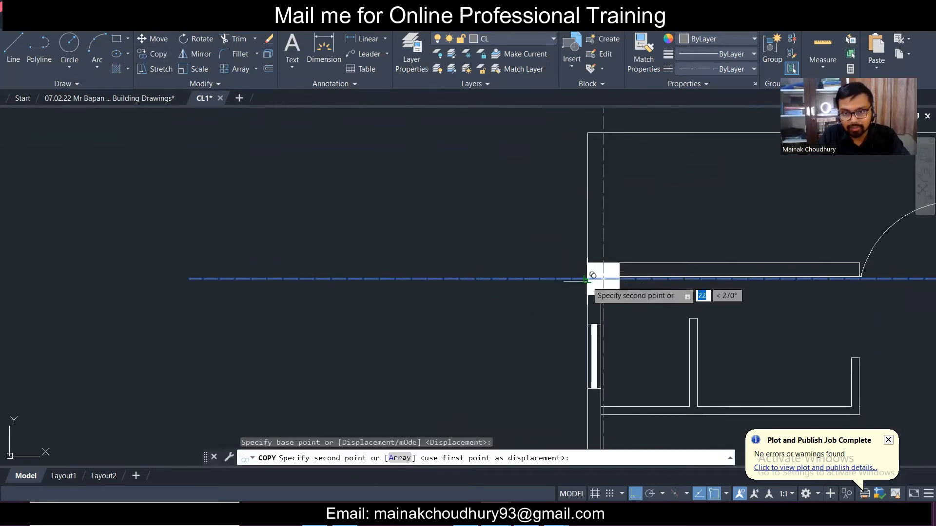
pyautogui.click(593, 127)
pyautogui.scroll(-5, 429, 167)
pyautogui.press('Escape')
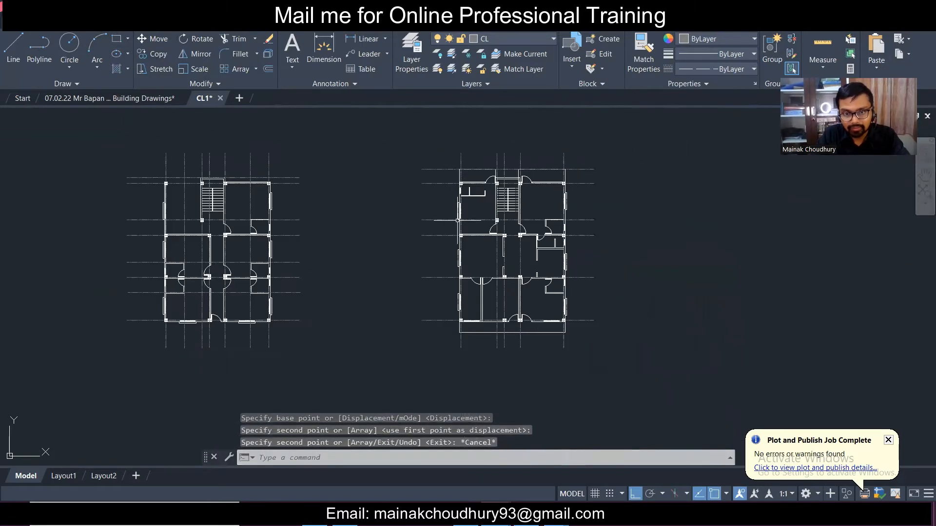
# - Copy the bottom horizontal centre line down to the right plan's outer edge
pyautogui.scroll(4, 452, 325)
pyautogui.click(452, 325)
pyautogui.click(441, 306)
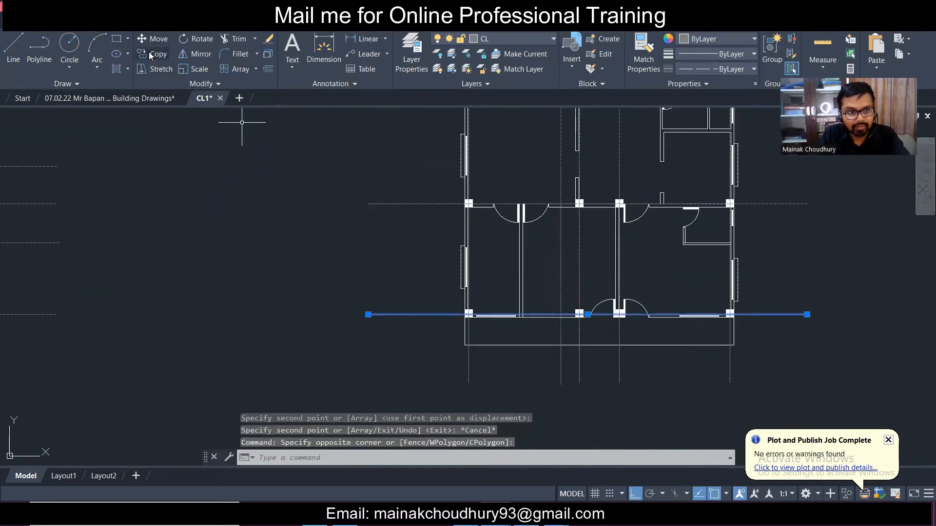
pyautogui.click(150, 55)
pyautogui.scroll(3, 480, 336)
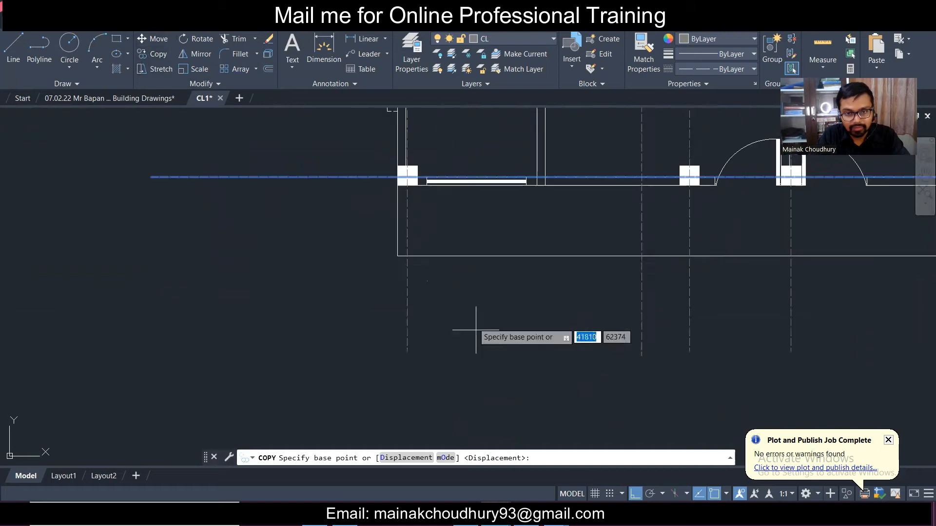
pyautogui.click(398, 180)
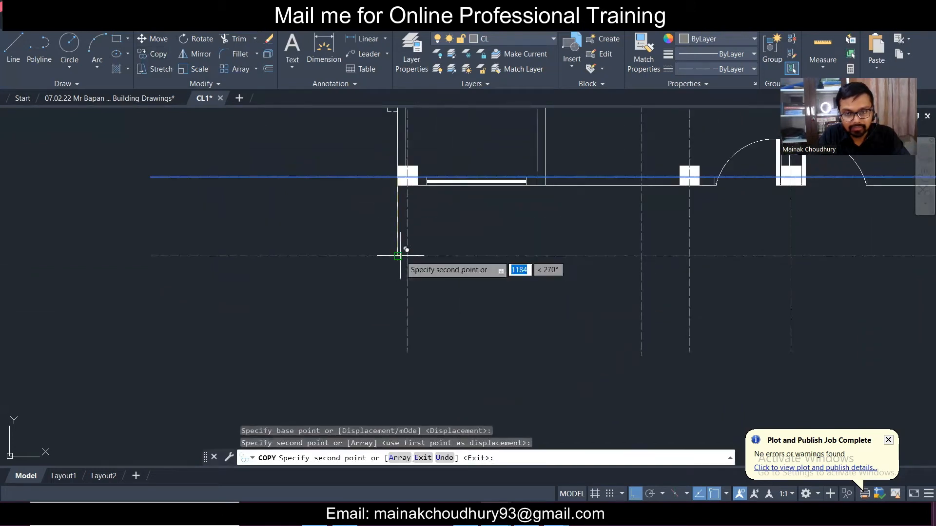
pyautogui.press('Escape')
pyautogui.scroll(-5, 329, 301)
pyautogui.scroll(3, 596, 286)
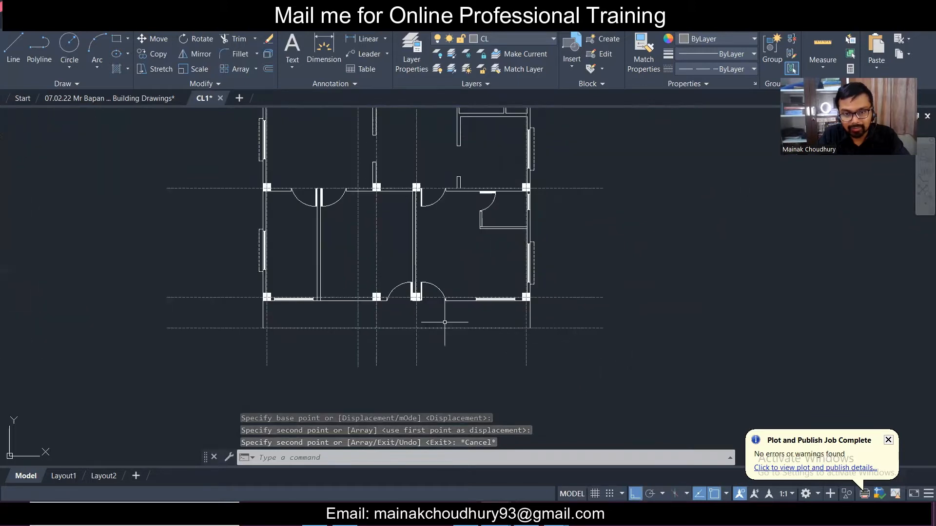
# - Copy the left vertical centre line 1600 units to the right
pyautogui.moveTo(448, 333); pyautogui.dragTo(468, 384, button='middle')
pyautogui.scroll(2, 267, 263)
pyautogui.scroll(-2, 293, 265)
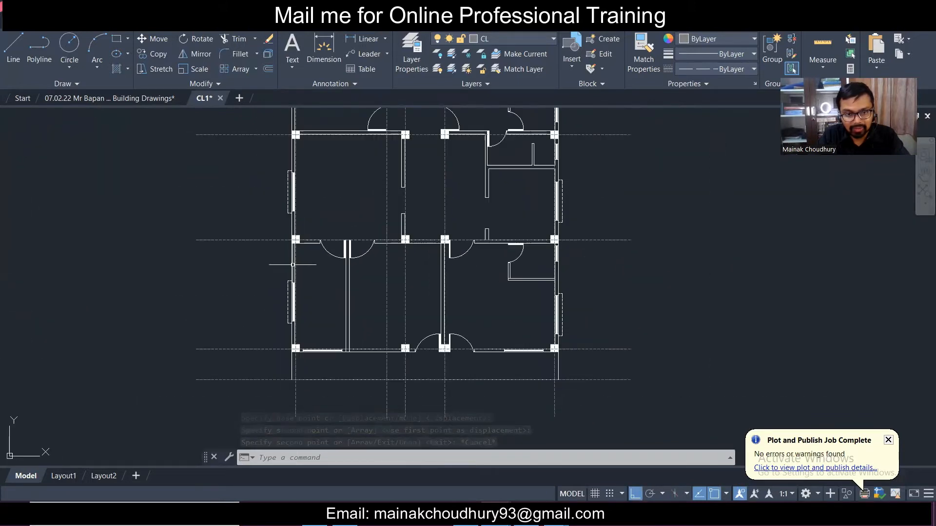
pyautogui.scroll(2, 300, 387)
pyautogui.click(299, 386)
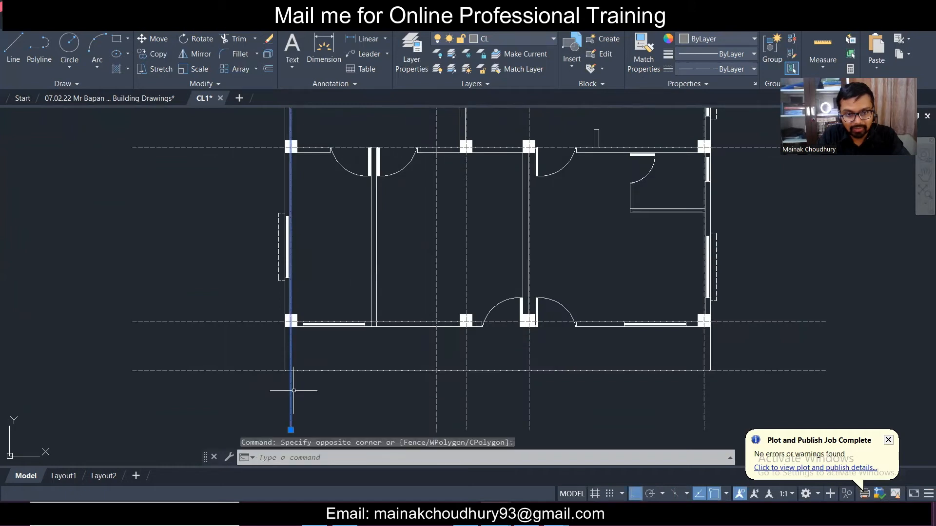
pyautogui.scroll(3, 294, 390)
pyautogui.click(164, 56)
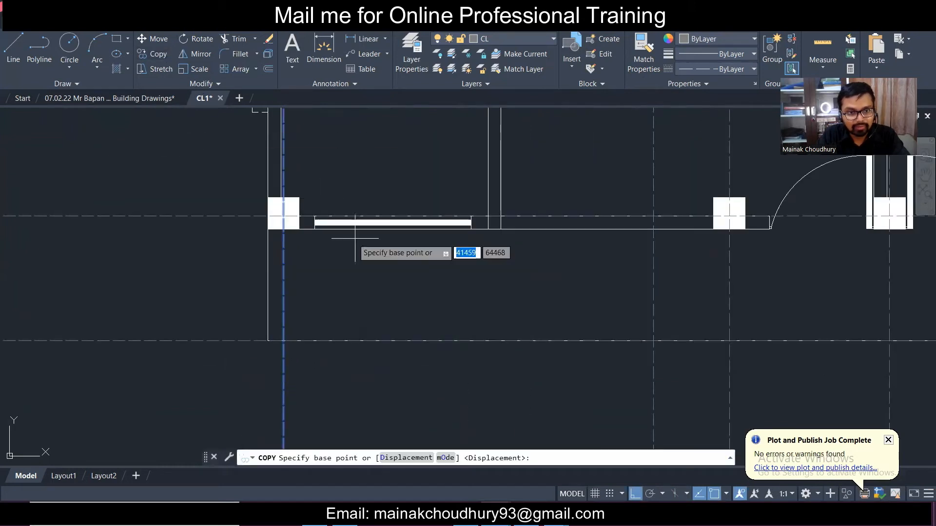
pyautogui.click(283, 216)
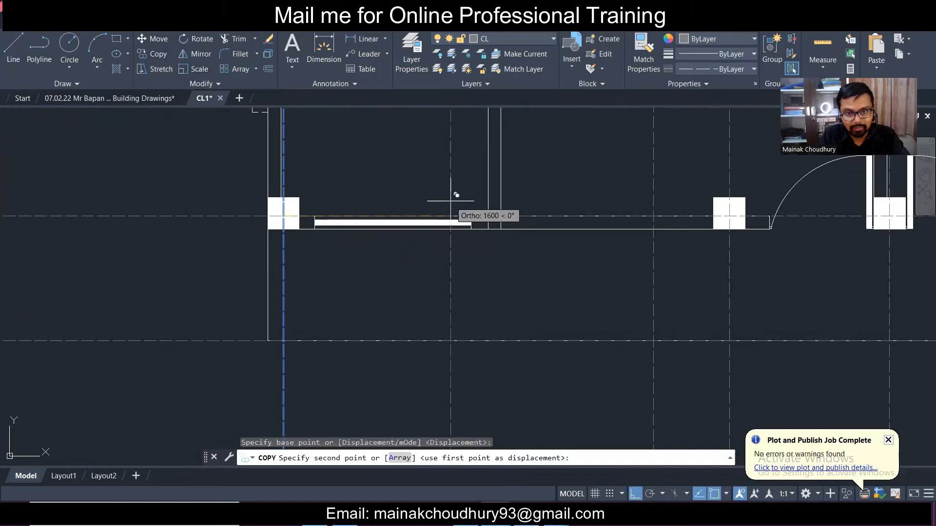
pyautogui.click(488, 216)
pyautogui.scroll(-2, 419, 246)
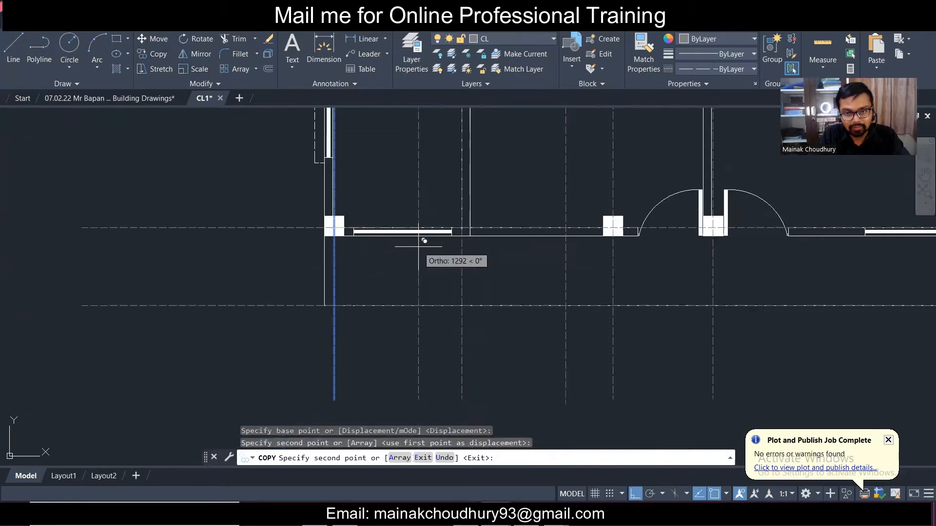
pyautogui.scroll(-2, 507, 247)
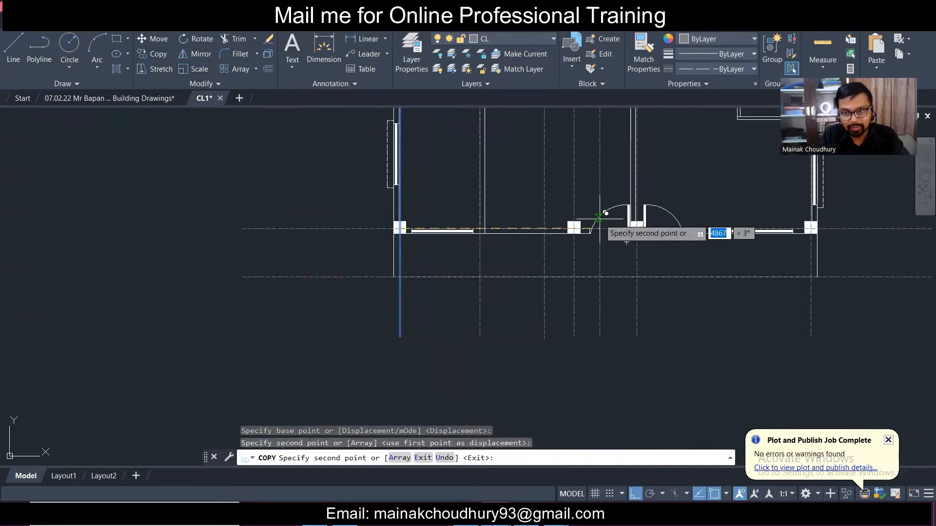
pyautogui.scroll(-3, 536, 268)
pyautogui.scroll(4, 537, 270)
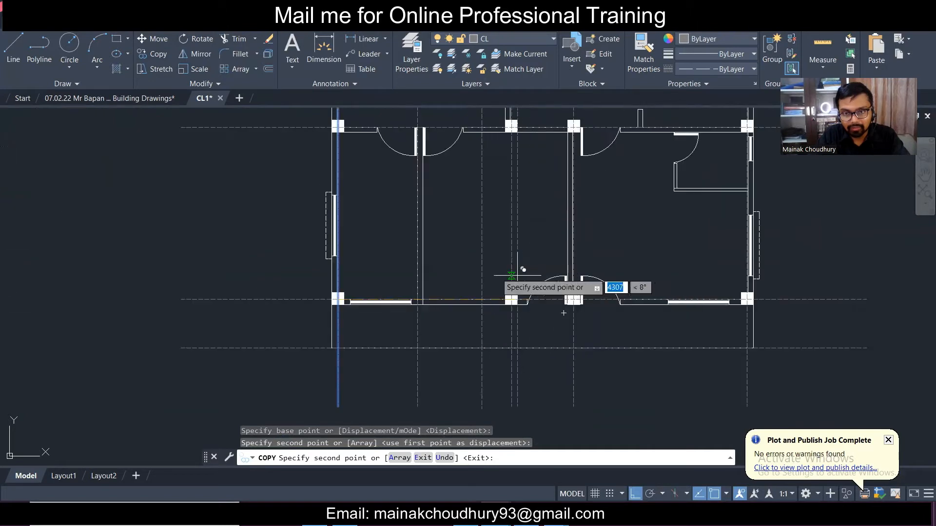
pyautogui.press('Escape')
pyautogui.scroll(-2, 541, 263)
pyautogui.scroll(5, 634, 244)
# - Copy the upper horizontal centre line down to the small room's bottom wall
pyautogui.click(724, 217)
pyautogui.click(668, 162)
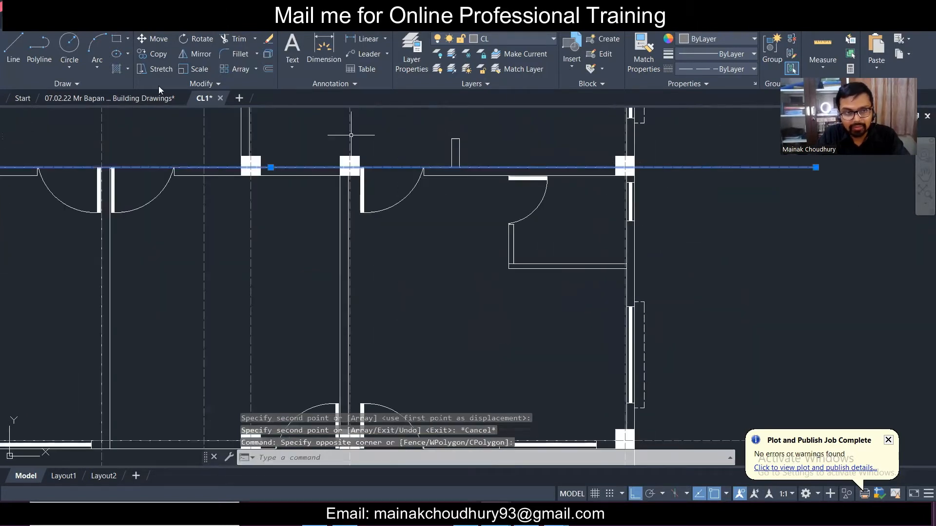
pyautogui.click(157, 52)
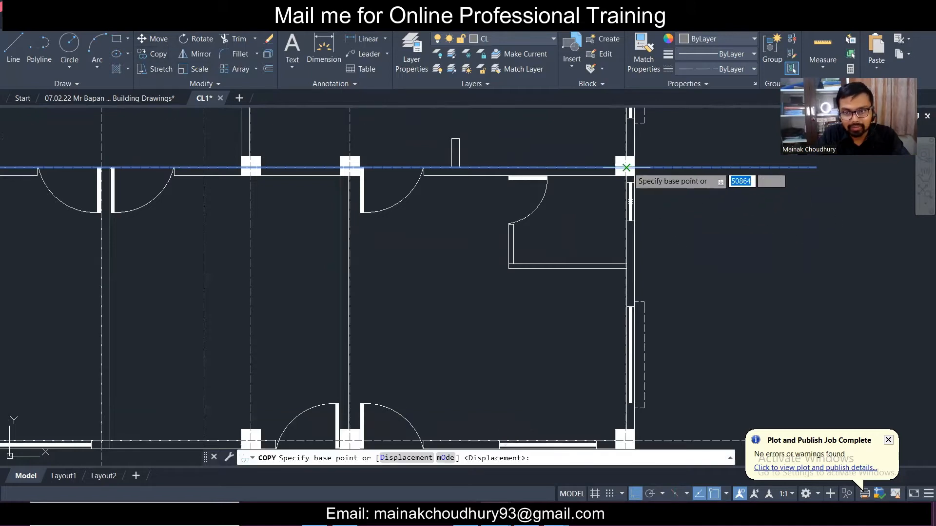
pyautogui.click(626, 167)
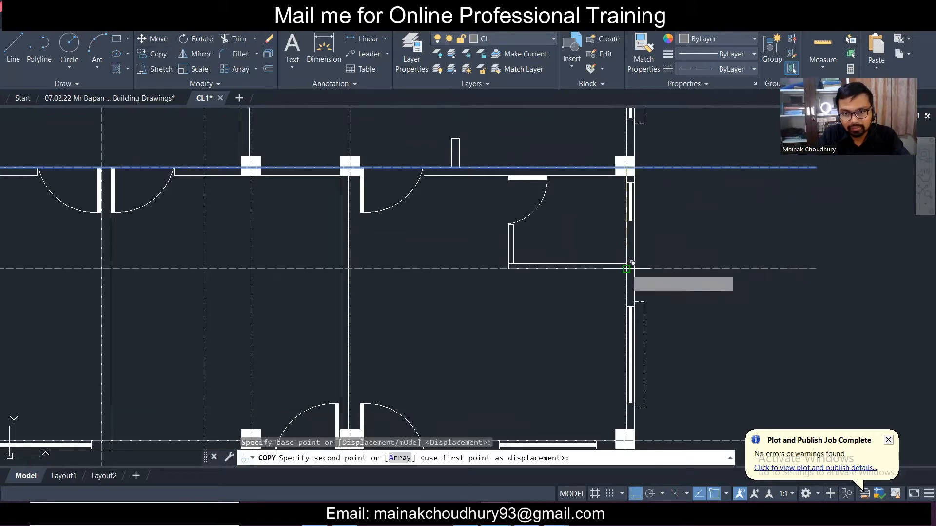
pyautogui.click(628, 267)
pyautogui.press('Escape')
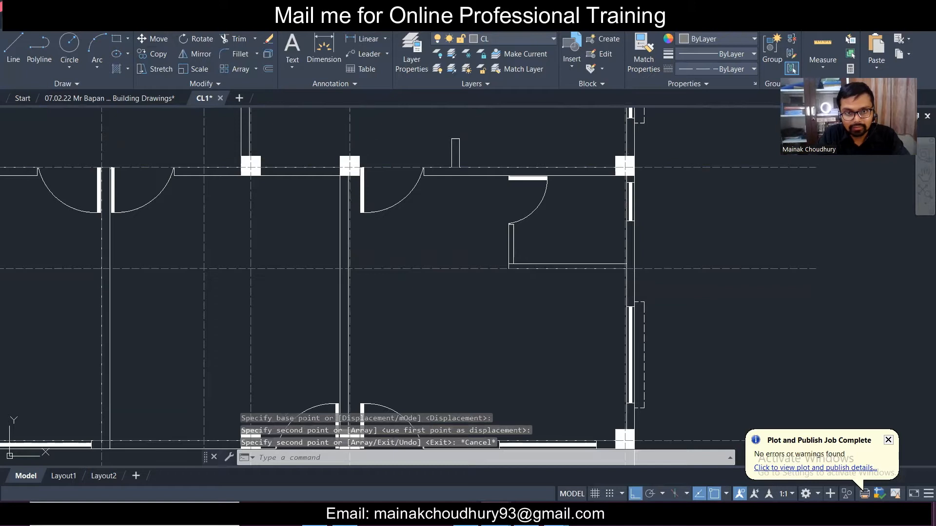
# - Copy the middle-column vertical centre line right to the small room's left wall
pyautogui.click(349, 283)
pyautogui.click(155, 54)
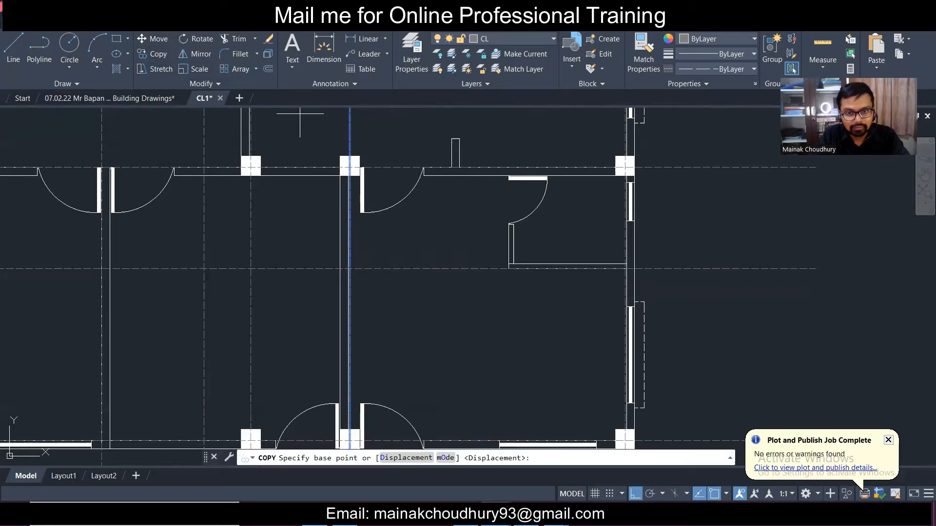
pyautogui.click(349, 268)
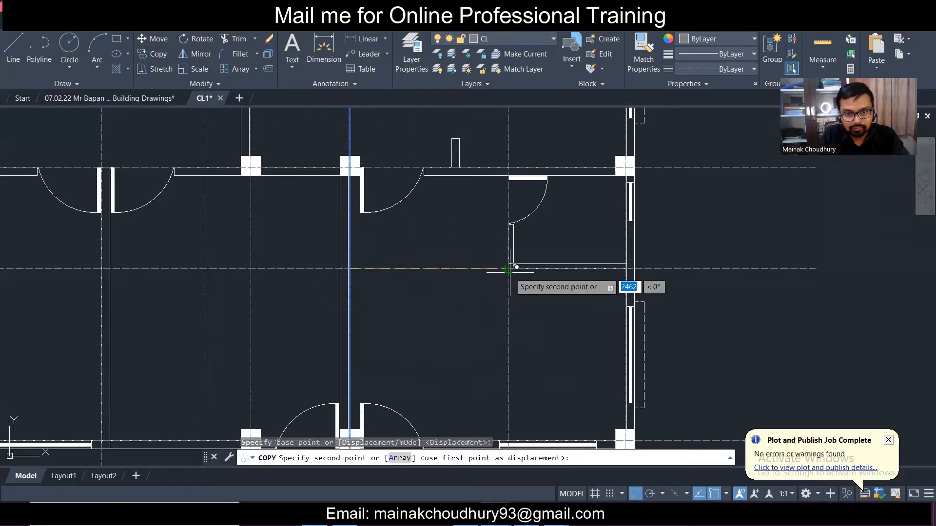
pyautogui.click(508, 268)
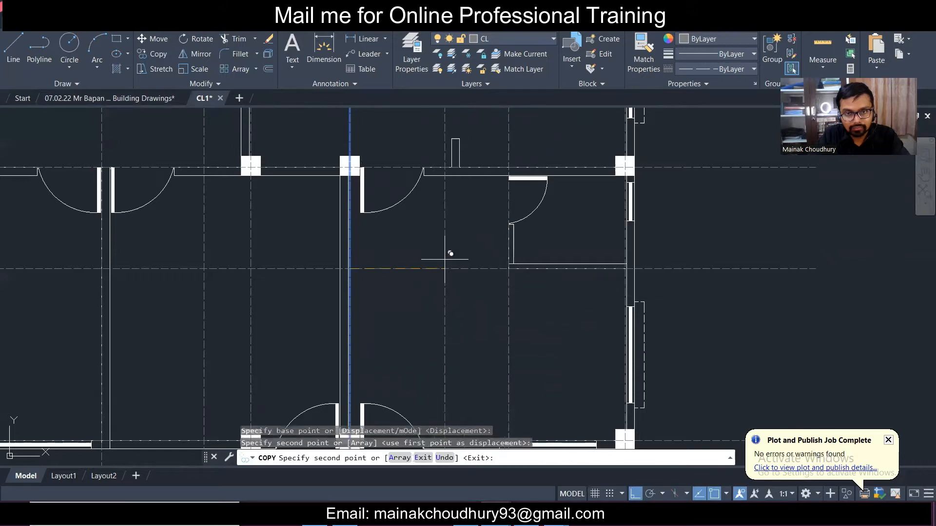
pyautogui.moveTo(453, 217); pyautogui.dragTo(506, 364, button='middle')
pyautogui.press('Escape')
# - Copy the vertical centre line beside the small room further left
pyautogui.click(572, 294)
pyautogui.click(552, 285)
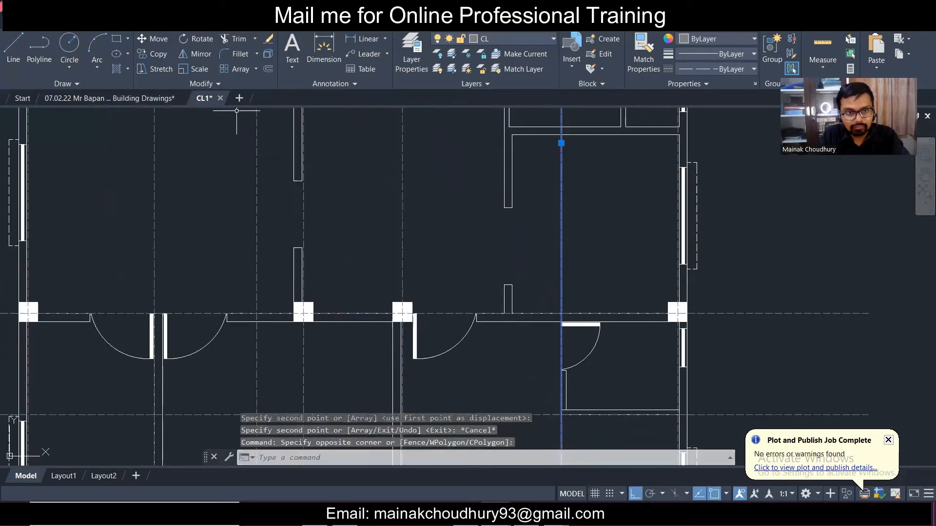
pyautogui.click(155, 53)
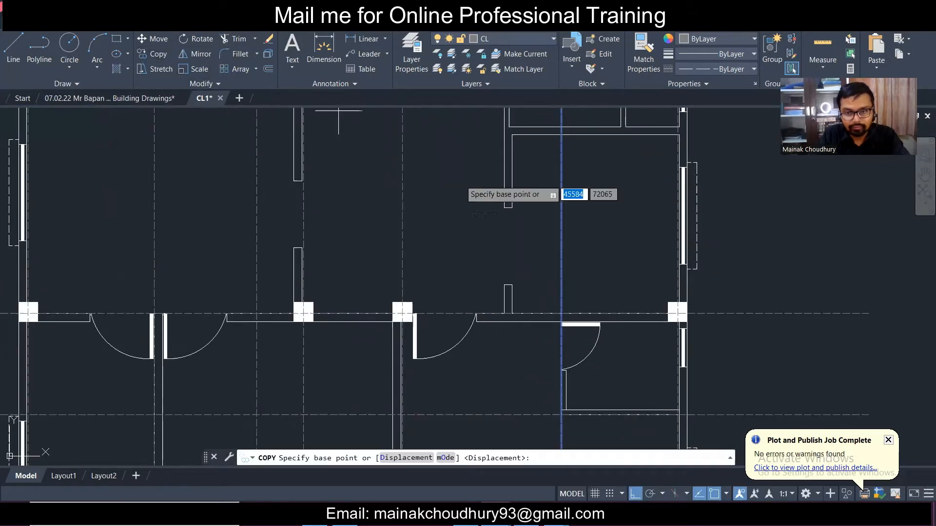
pyautogui.click(561, 315)
pyautogui.click(513, 314)
pyautogui.press('Escape')
# - Copy the horizontal centreline beside the door down onto the lower interior wall, then select the vertical centreline
pyautogui.scroll(-2, 525, 308)
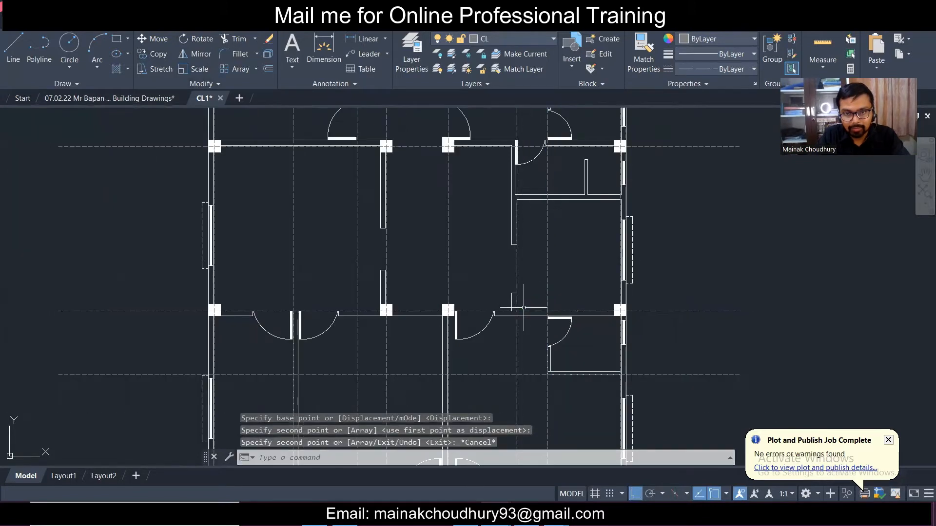
pyautogui.scroll(2, 495, 254)
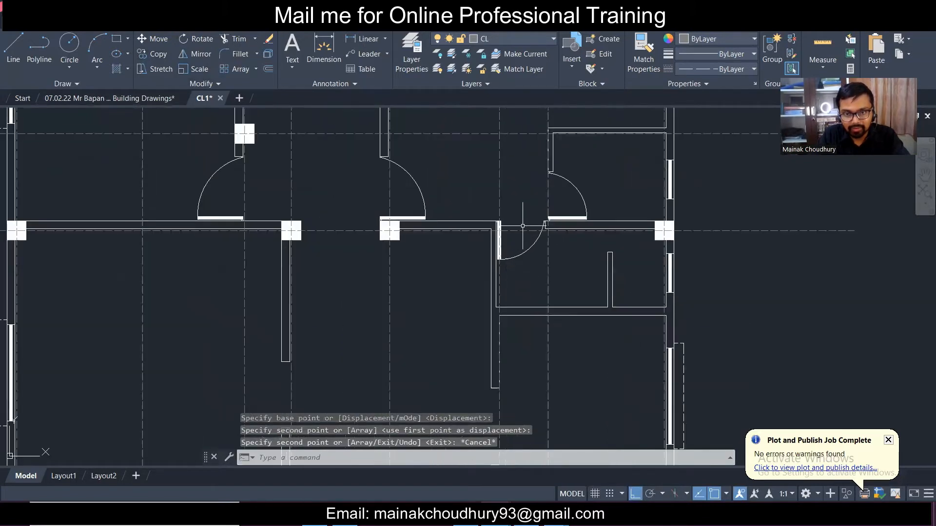
pyautogui.click(523, 225)
pyautogui.click(516, 228)
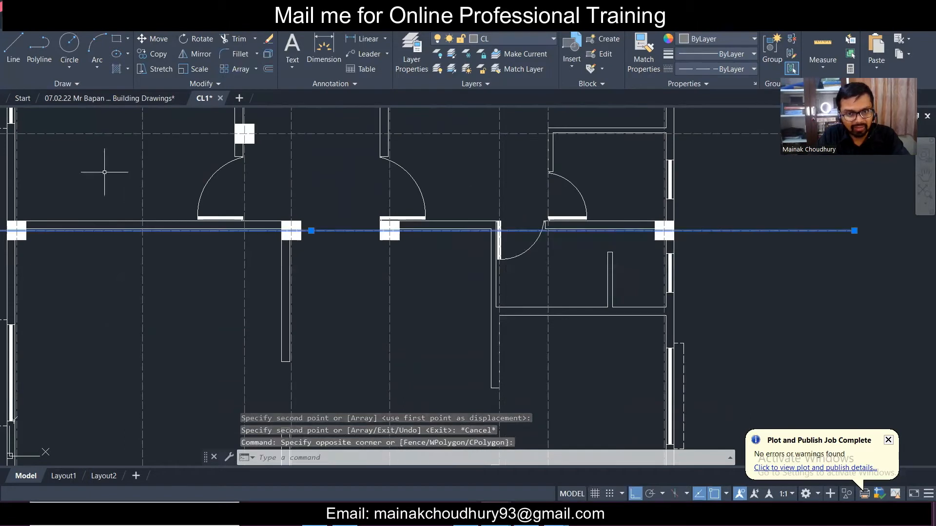
pyautogui.click(154, 59)
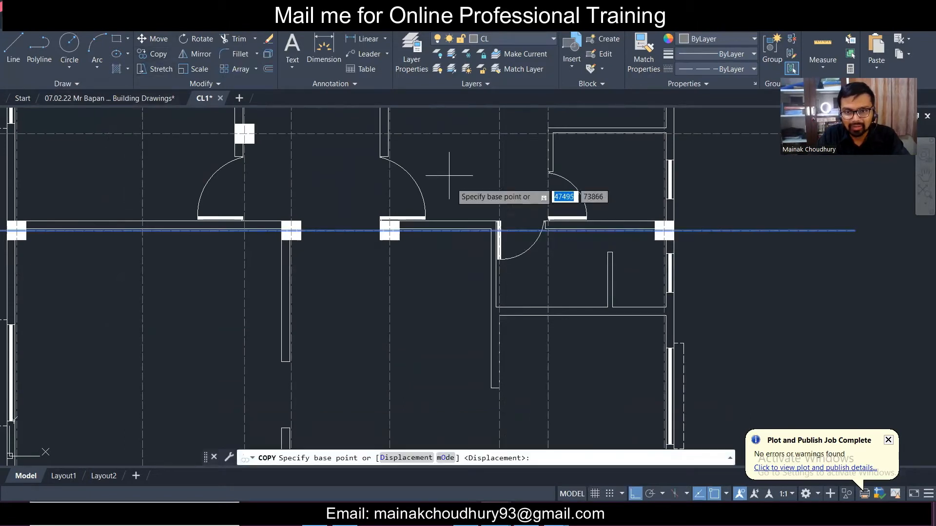
pyautogui.scroll(4, 497, 254)
pyautogui.click(505, 207)
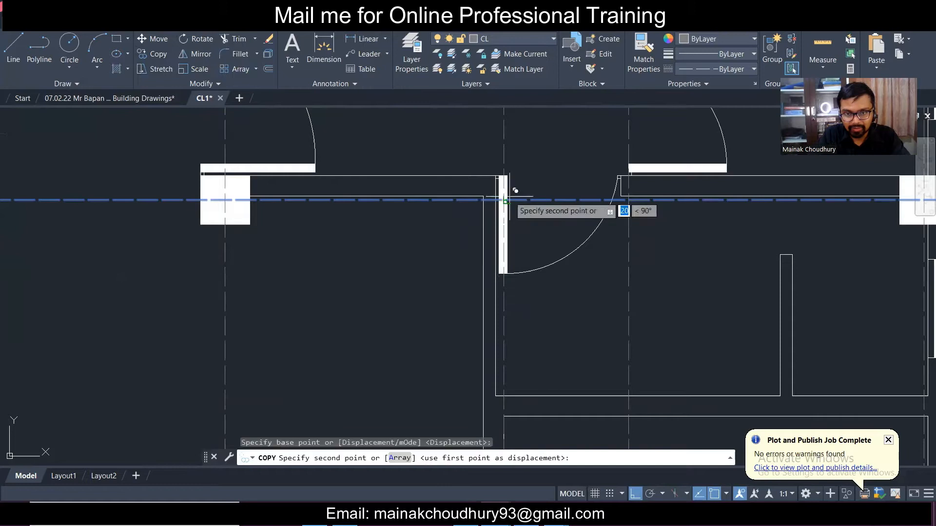
pyautogui.scroll(-3, 507, 209)
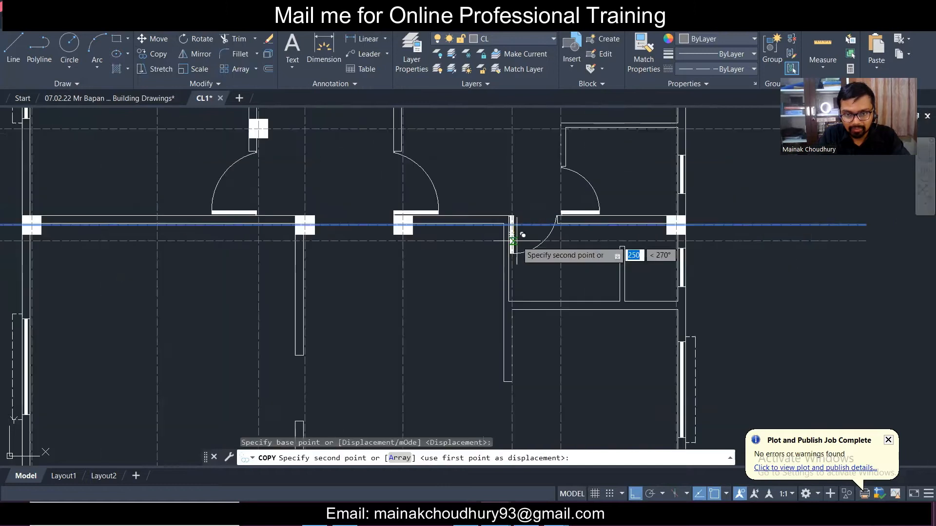
pyautogui.click(519, 292)
pyautogui.press('Escape')
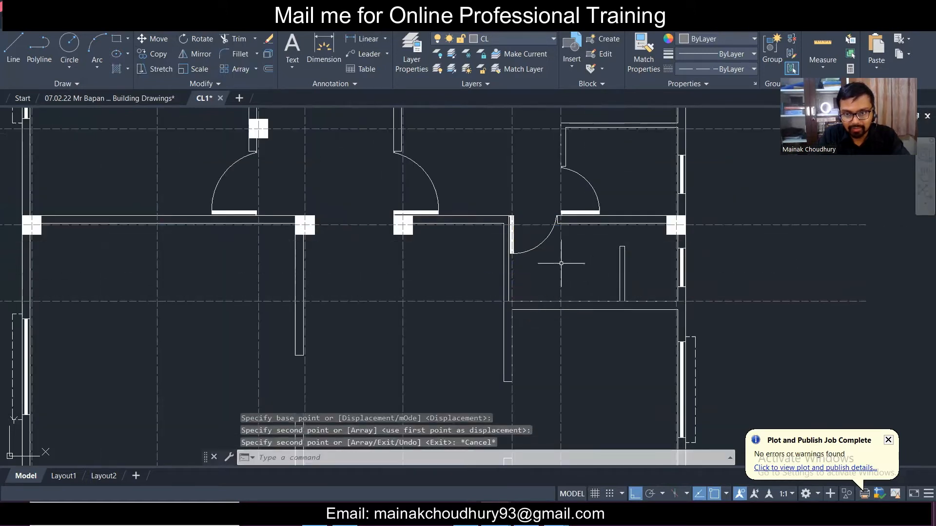
pyautogui.scroll(3, 564, 265)
pyautogui.click(585, 274)
pyautogui.click(505, 249)
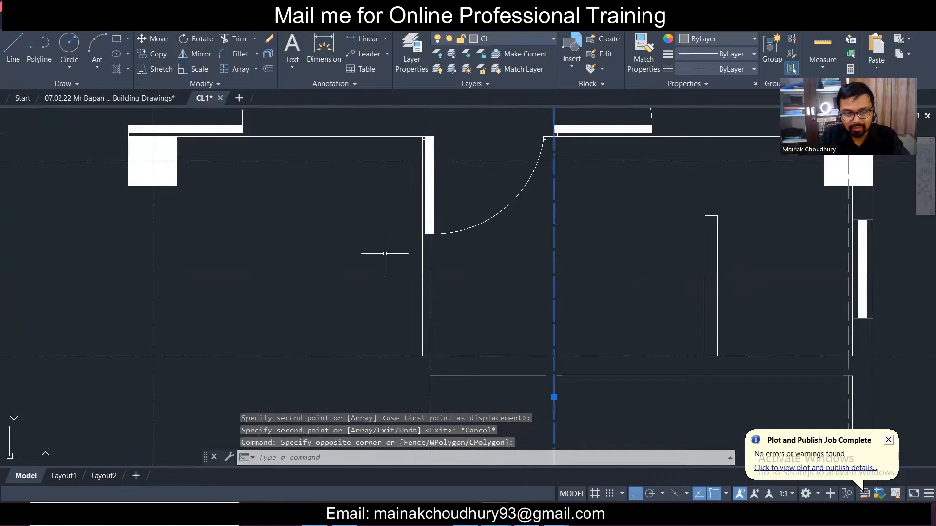
# - Abandon the first copy attempt and bring the upper-left room into view
pyautogui.click(160, 58)
pyautogui.click(554, 356)
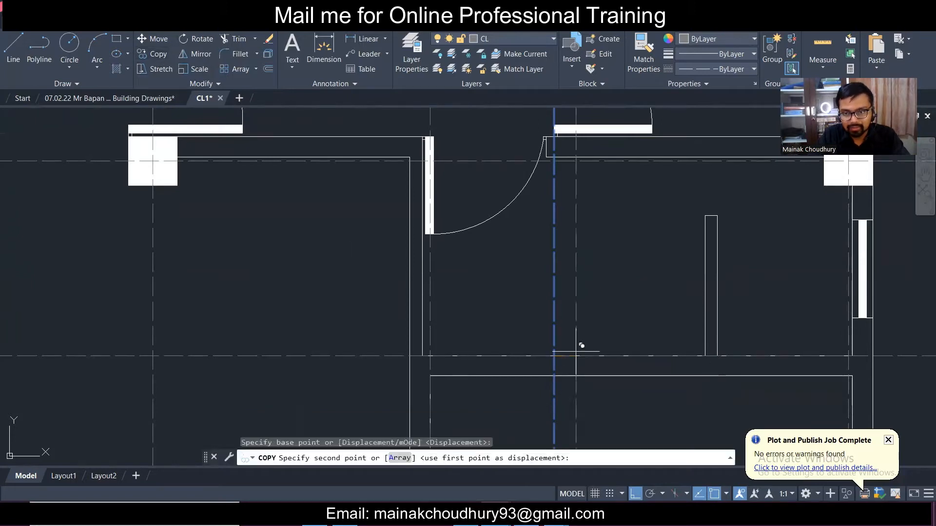
pyautogui.scroll(-4, 593, 326)
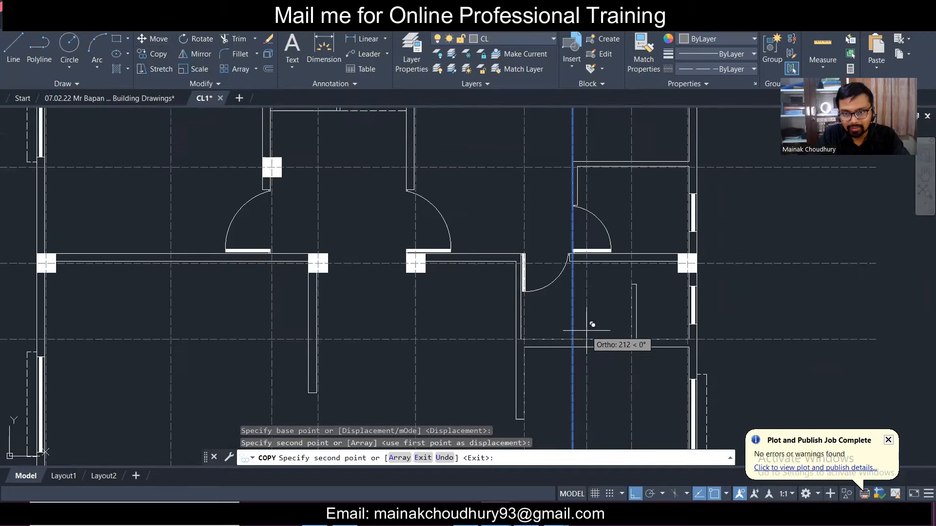
pyautogui.press('Escape')
pyautogui.scroll(5, 429, 324)
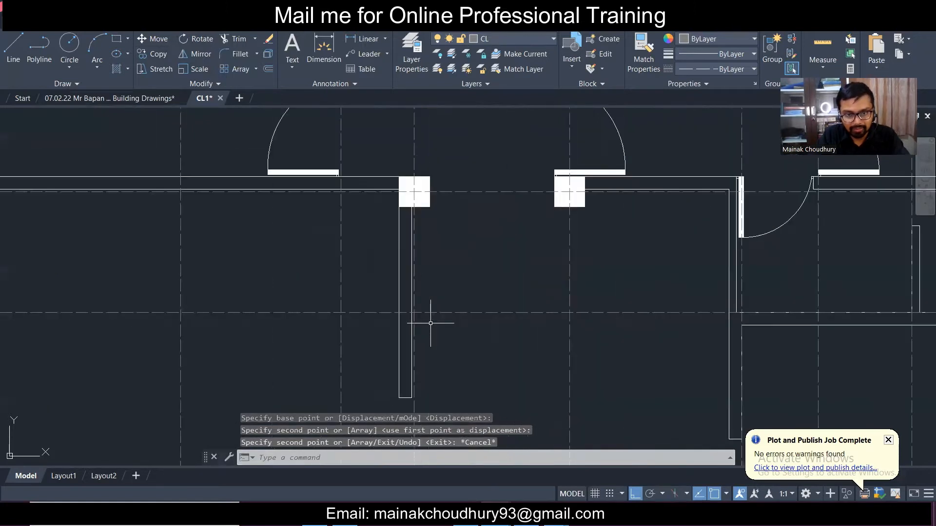
pyautogui.scroll(-3, 430, 318)
pyautogui.moveTo(496, 270); pyautogui.dragTo(509, 345, button='middle')
pyautogui.moveTo(646, 356)
pyautogui.mouseDown(button='middle')
pyautogui.moveTo(637, 350)
pyautogui.moveTo(596, 402)
pyautogui.mouseUp(button='middle')
pyautogui.moveTo(501, 342)
pyautogui.mouseDown(button='middle')
pyautogui.moveTo(518, 384)
pyautogui.moveTo(550, 327)
pyautogui.mouseUp(button='middle')
pyautogui.scroll(2, 287, 179)
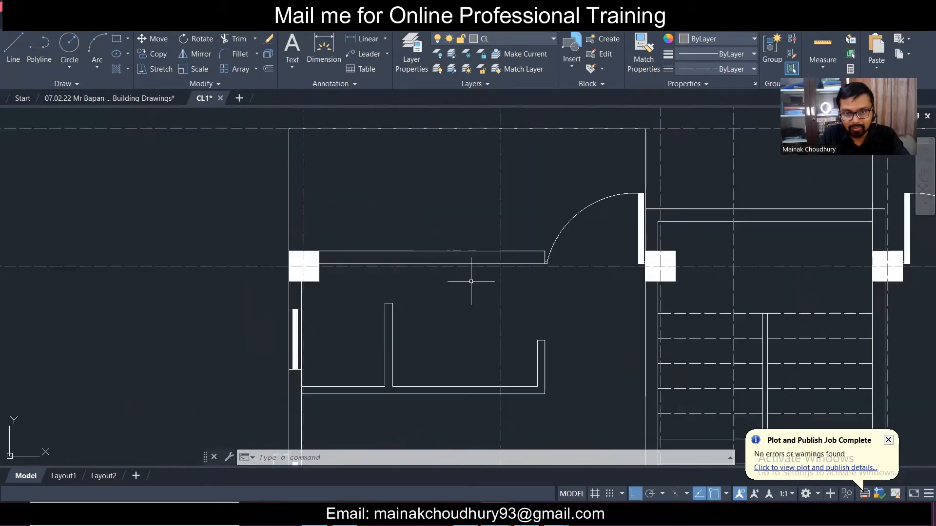
# - Copy the vertical centreline leftward onto the room's short interior wall using CO
pyautogui.click(503, 300)
pyautogui.click(468, 274)
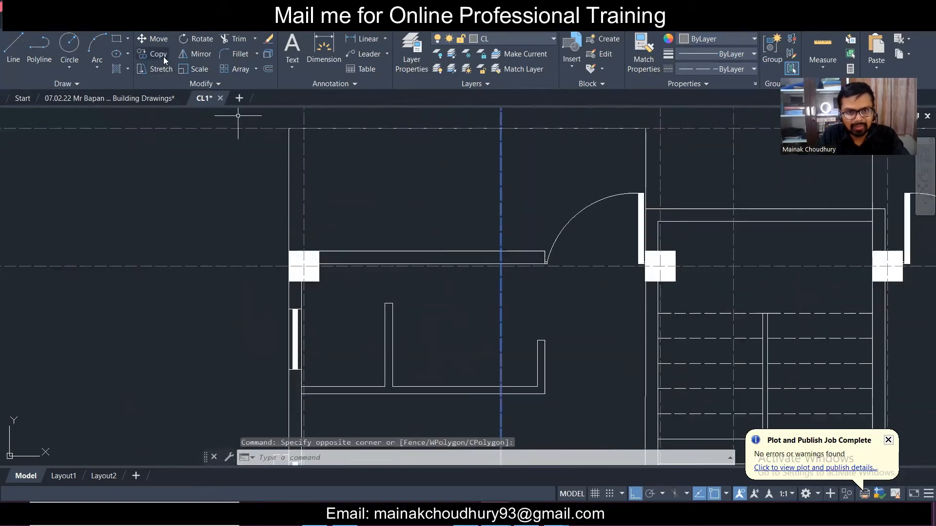
pyautogui.write('co')
pyautogui.press('space')
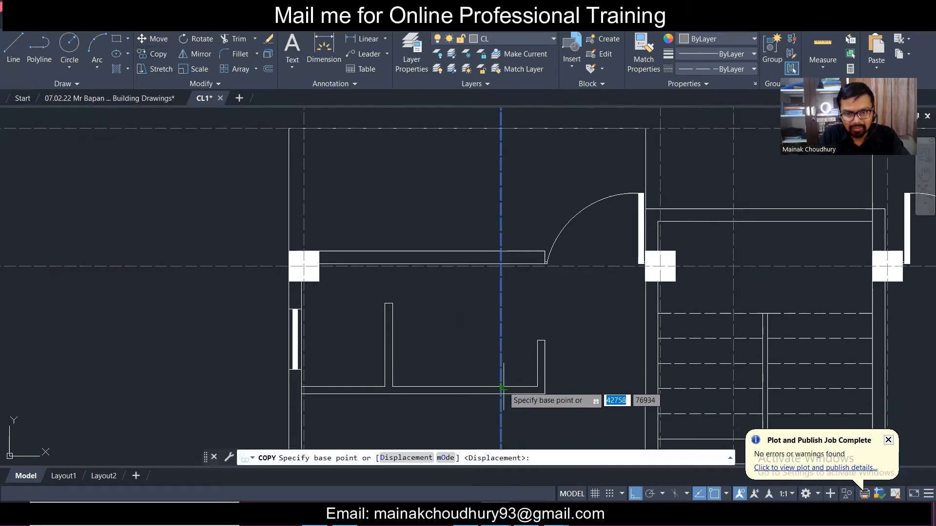
pyautogui.click(502, 387)
pyautogui.click(399, 381)
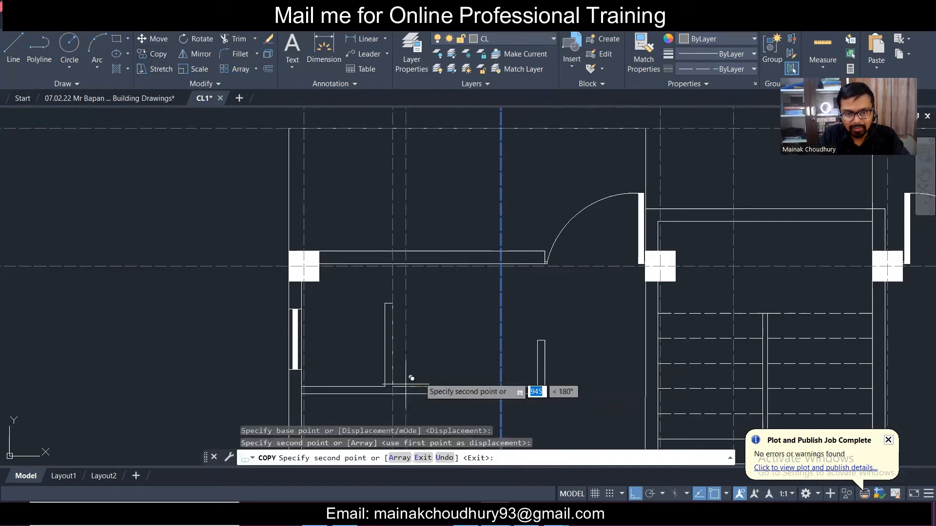
pyautogui.scroll(-3, 418, 328)
pyautogui.press('Escape')
pyautogui.scroll(-3, 487, 326)
pyautogui.scroll(3, 534, 321)
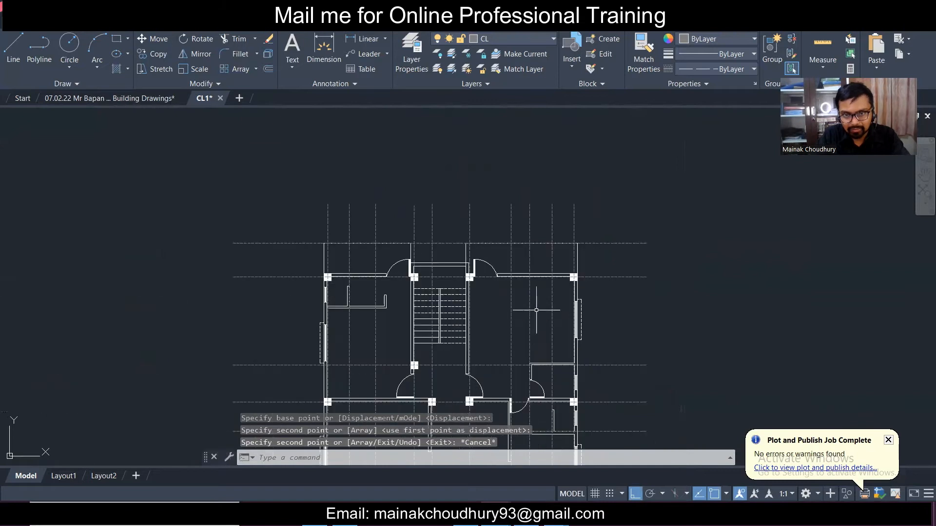
# - Copy the horizontal centreline down onto the upper-left room's lower wall line
pyautogui.scroll(4, 512, 282)
pyautogui.scroll(-1, 487, 312)
pyautogui.moveTo(427, 343)
pyautogui.mouseDown(button='middle')
pyautogui.moveTo(464, 242)
pyautogui.moveTo(441, 264)
pyautogui.moveTo(435, 301)
pyautogui.moveTo(453, 327)
pyautogui.moveTo(448, 188)
pyautogui.mouseUp(button='middle')
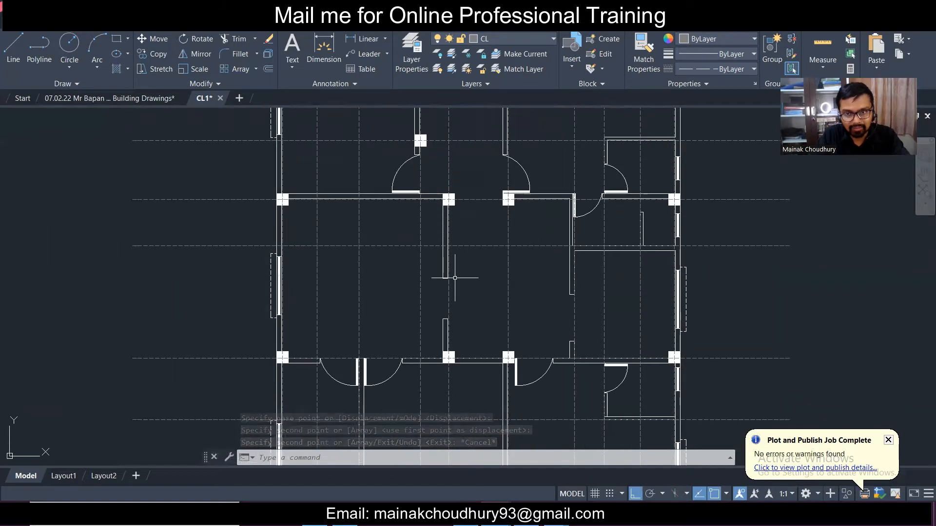
pyautogui.moveTo(497, 307); pyautogui.dragTo(486, 240, button='middle')
pyautogui.moveTo(460, 309); pyautogui.dragTo(449, 275, button='middle')
pyautogui.scroll(2, 449, 275)
pyautogui.scroll(-2, 450, 275)
pyautogui.moveTo(423, 194); pyautogui.dragTo(427, 288, button='middle')
pyautogui.moveTo(434, 110); pyautogui.dragTo(445, 306, button='middle')
pyautogui.scroll(2, 277, 267)
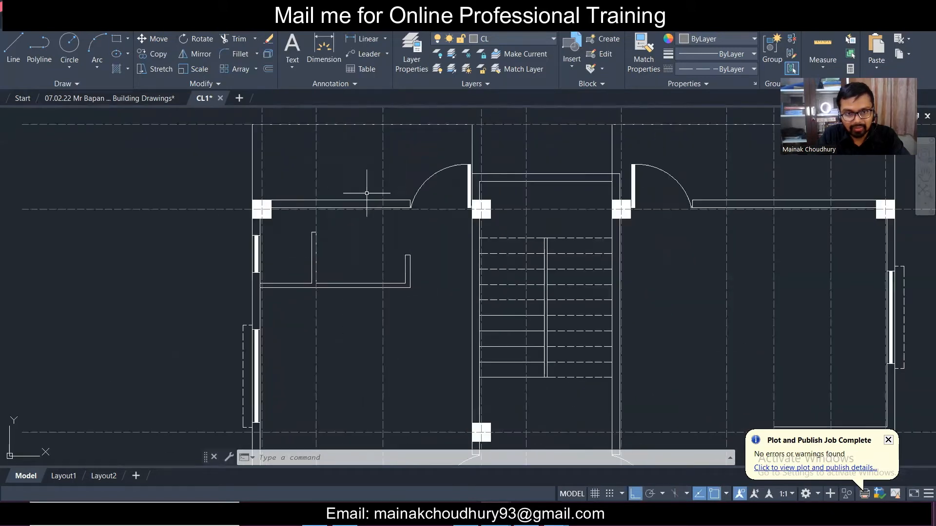
pyautogui.click(433, 209)
pyautogui.click(153, 54)
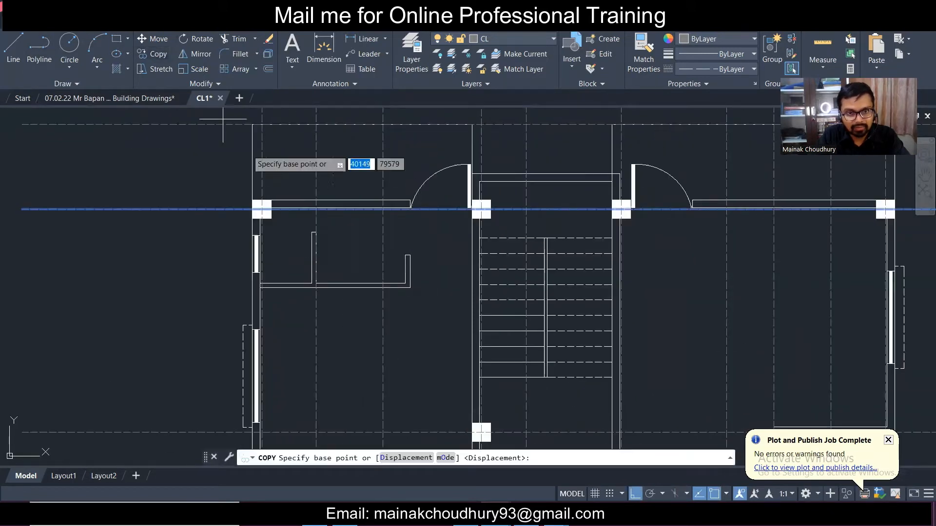
pyautogui.scroll(2, 230, 220)
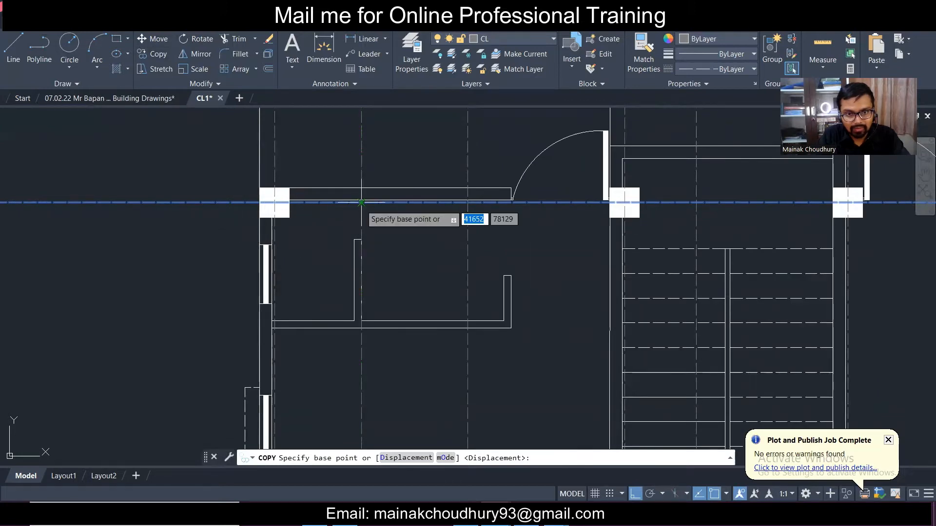
pyautogui.click(361, 201)
pyautogui.click(361, 320)
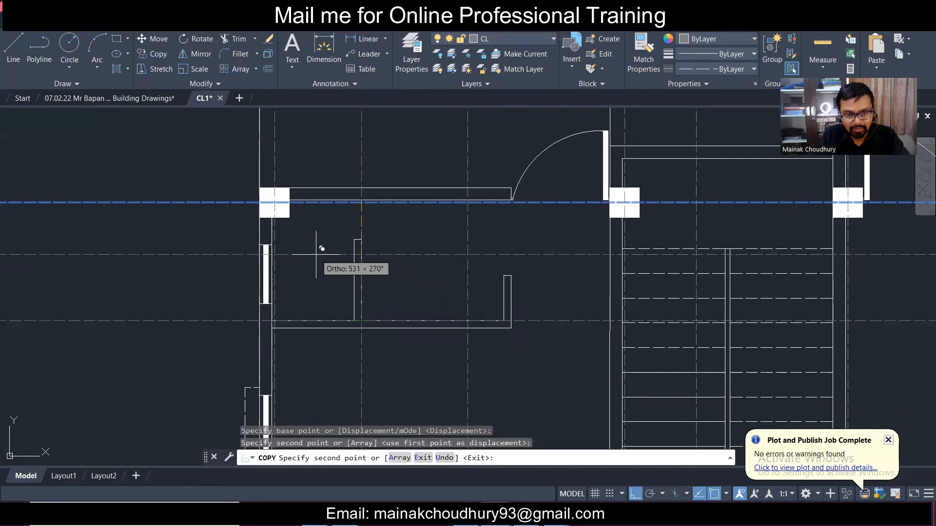
pyautogui.press('Escape')
# - Pan and zoom across both floor plans to review the completed centre-line grids
pyautogui.scroll(-8, 316, 254)
pyautogui.scroll(4, 331, 267)
pyautogui.scroll(-5, 331, 267)
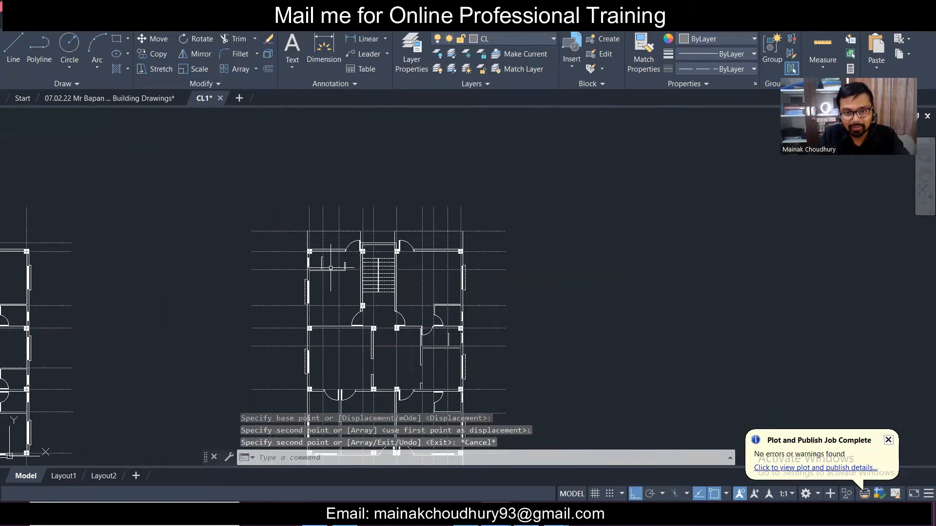
pyautogui.moveTo(361, 305); pyautogui.dragTo(377, 258, button='middle')
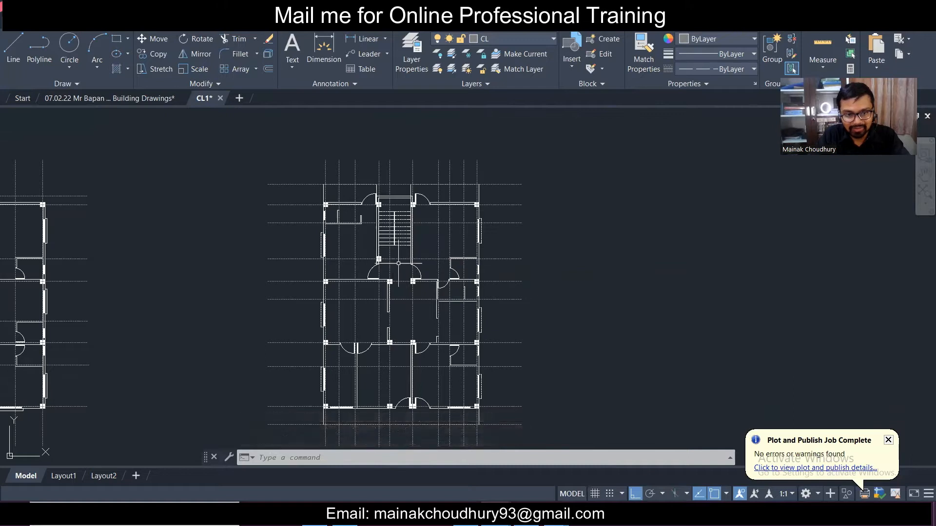
pyautogui.scroll(2, 399, 264)
pyautogui.moveTo(409, 334); pyautogui.dragTo(442, 294, button='middle')
pyautogui.scroll(-2, 421, 237)
pyautogui.scroll(2, 444, 281)
pyautogui.scroll(-2, 444, 282)
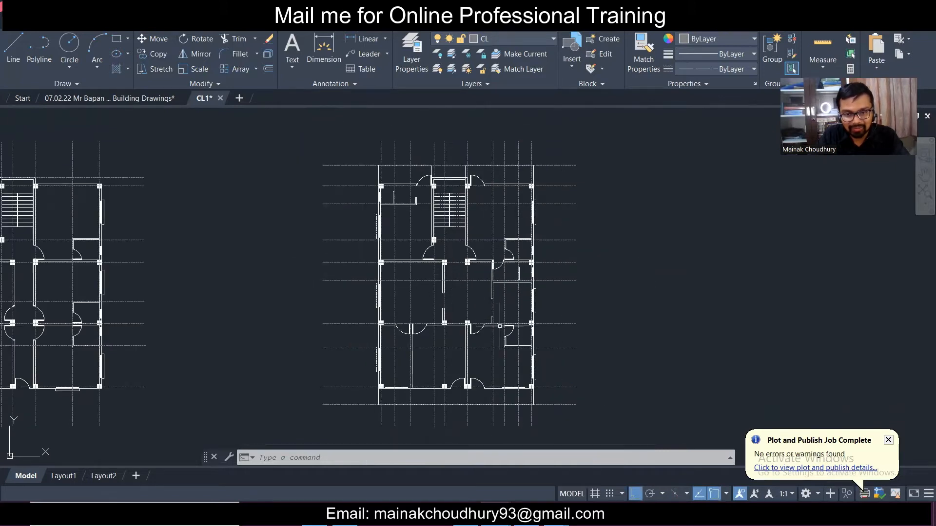
pyautogui.scroll(2, 500, 326)
pyautogui.scroll(2, 505, 331)
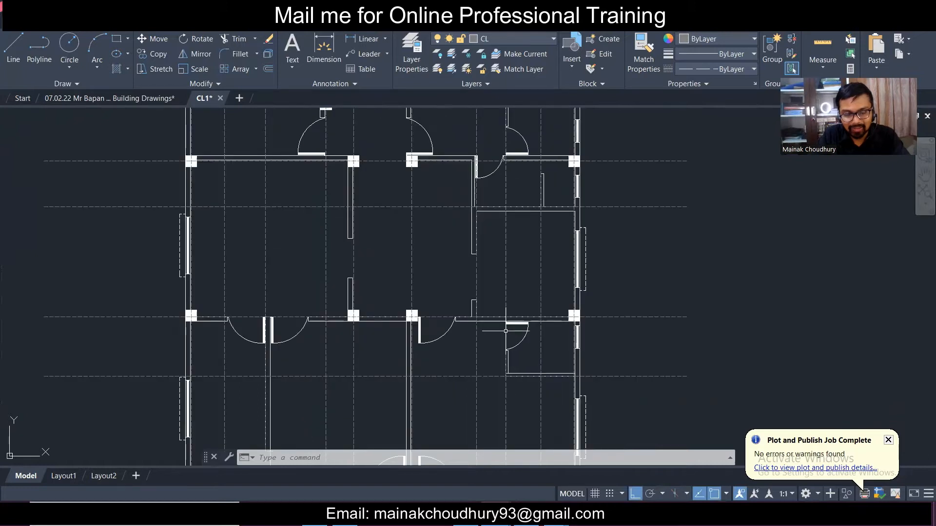
pyautogui.scroll(-2, 490, 300)
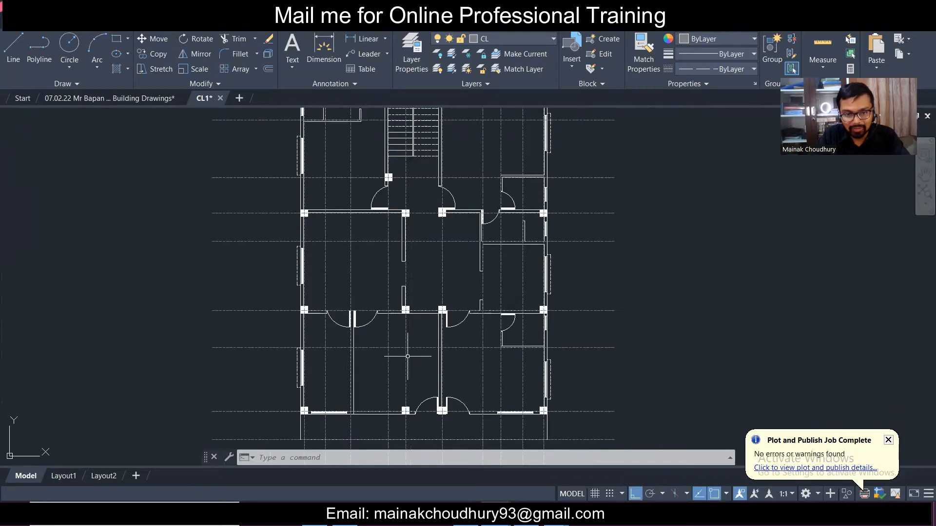
pyautogui.moveTo(408, 356); pyautogui.dragTo(445, 279, button='middle')
pyautogui.moveTo(507, 297); pyautogui.dragTo(485, 362, button='middle')
pyautogui.moveTo(419, 227); pyautogui.dragTo(432, 343, button='middle')
pyautogui.moveTo(436, 282); pyautogui.dragTo(431, 340, button='middle')
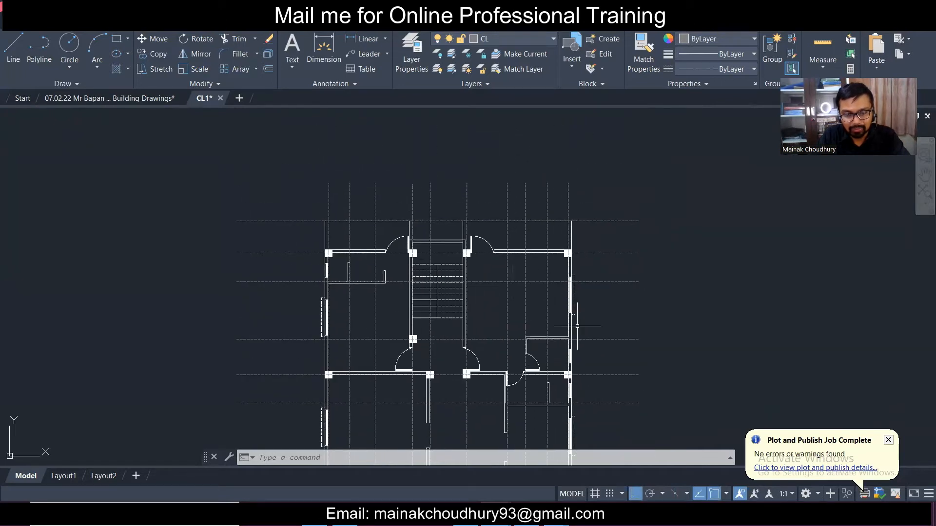
pyautogui.moveTo(515, 352); pyautogui.dragTo(527, 280, button='middle')
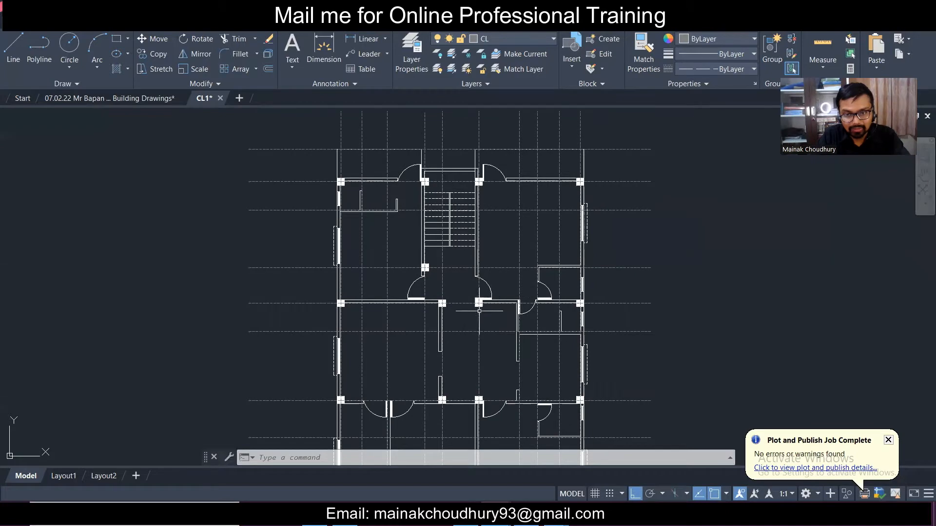
pyautogui.moveTo(481, 328); pyautogui.dragTo(472, 301, button='middle')
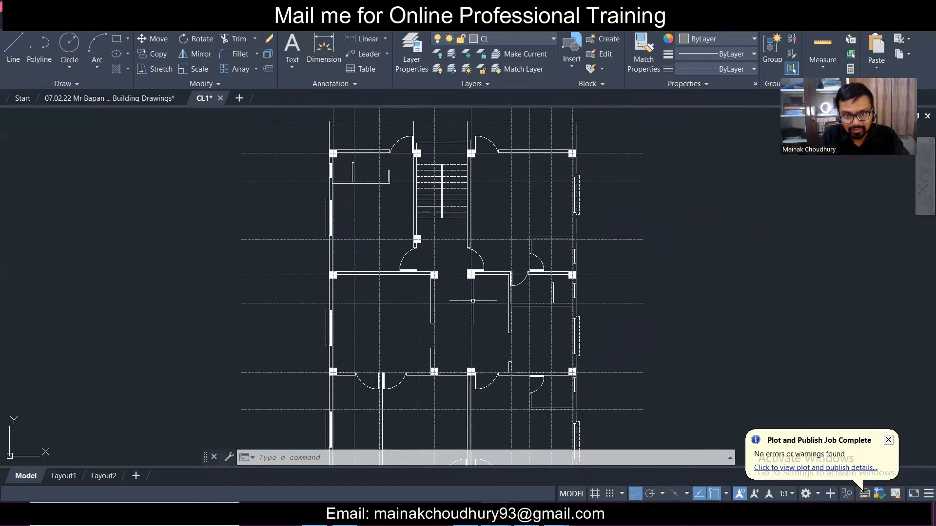
pyautogui.scroll(4, 441, 347)
pyautogui.scroll(-4, 441, 349)
pyautogui.moveTo(434, 376); pyautogui.dragTo(431, 260, button='middle')
pyautogui.scroll(-2, 431, 260)
pyautogui.moveTo(402, 190); pyautogui.dragTo(420, 272, button='middle')
pyautogui.moveTo(416, 230); pyautogui.dragTo(459, 245, button='middle')
pyautogui.scroll(5, 497, 213)
pyautogui.scroll(-5, 497, 213)
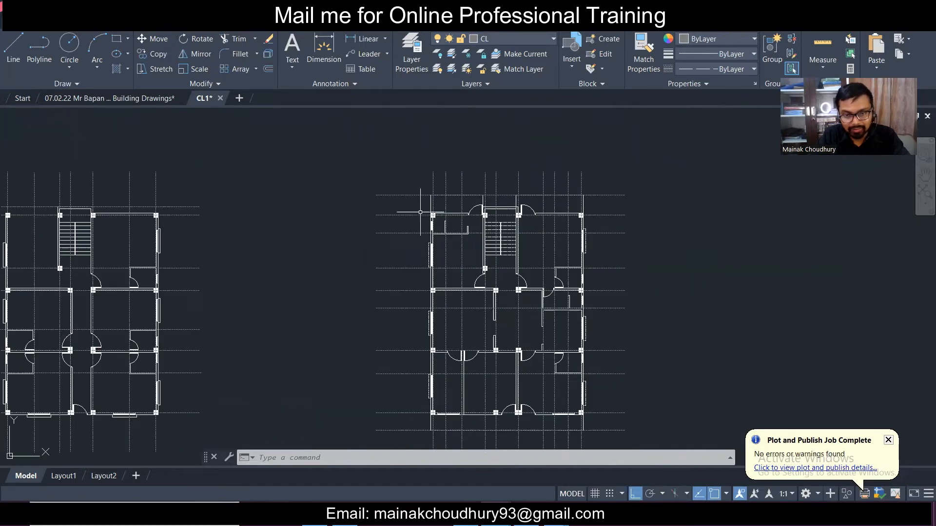
pyautogui.scroll(-2, 434, 208)
pyautogui.moveTo(238, 270)
pyautogui.mouseDown(button='middle')
pyautogui.moveTo(305, 268)
pyautogui.moveTo(318, 285)
pyautogui.mouseUp(button='middle')
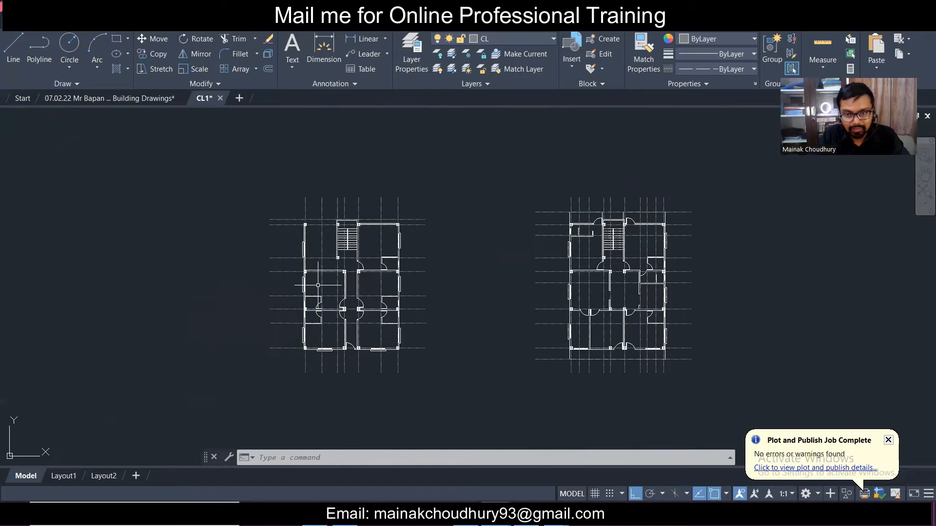
pyautogui.scroll(2, 259, 302)
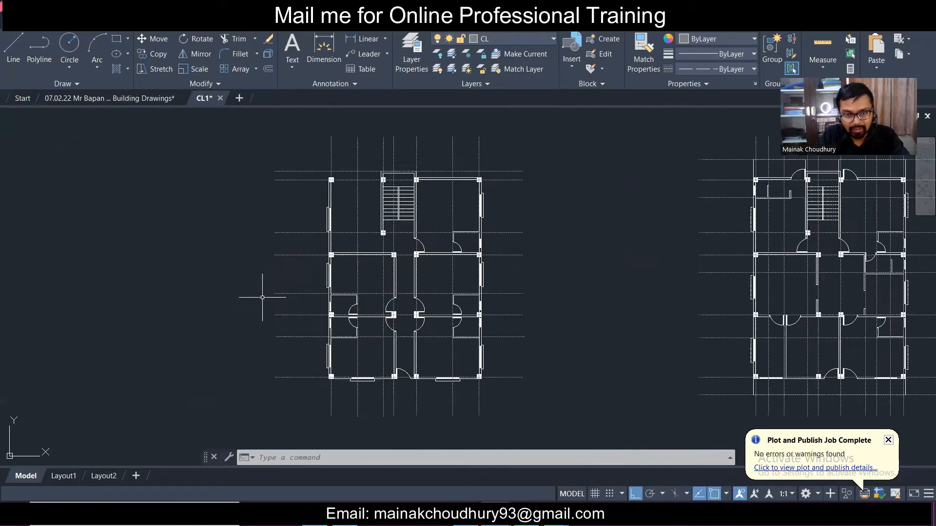
pyautogui.scroll(-2, 267, 293)
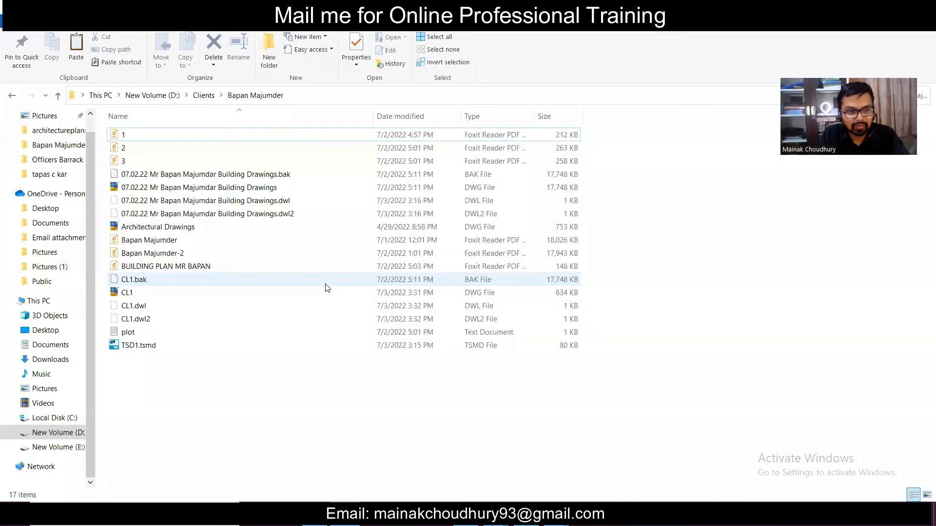
# - Duplicate the CL1 drawing file in the client folder
pyautogui.click(330, 291)
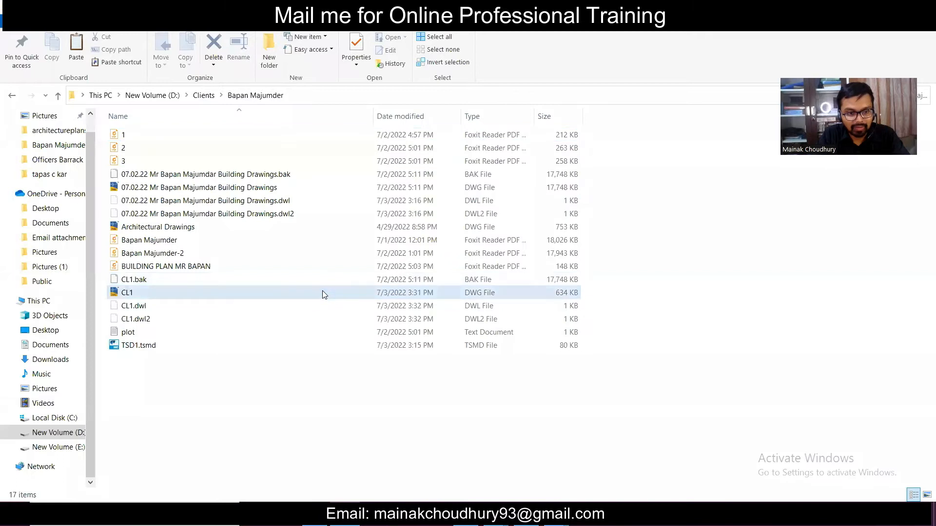
pyautogui.click(344, 389)
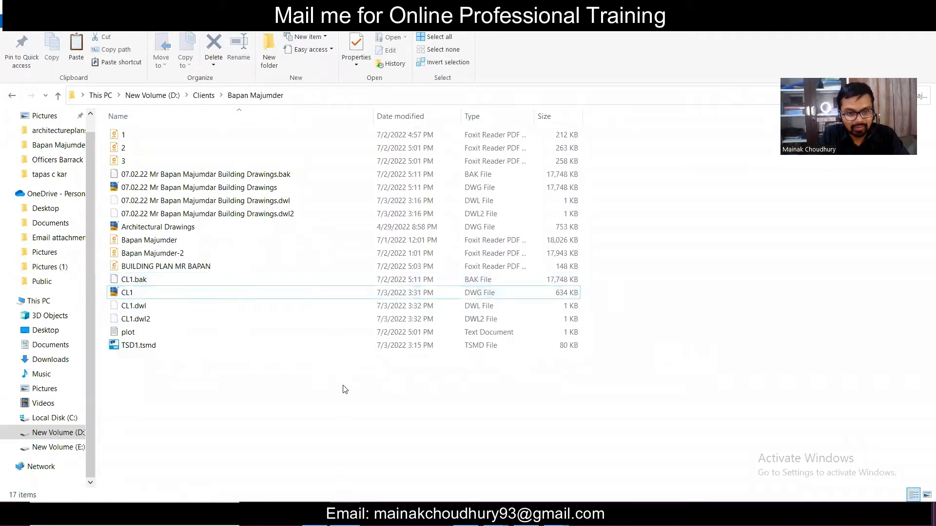
pyautogui.hotkey('ctrl', 'v')
pyautogui.press('XF86AudioLowerVolume')
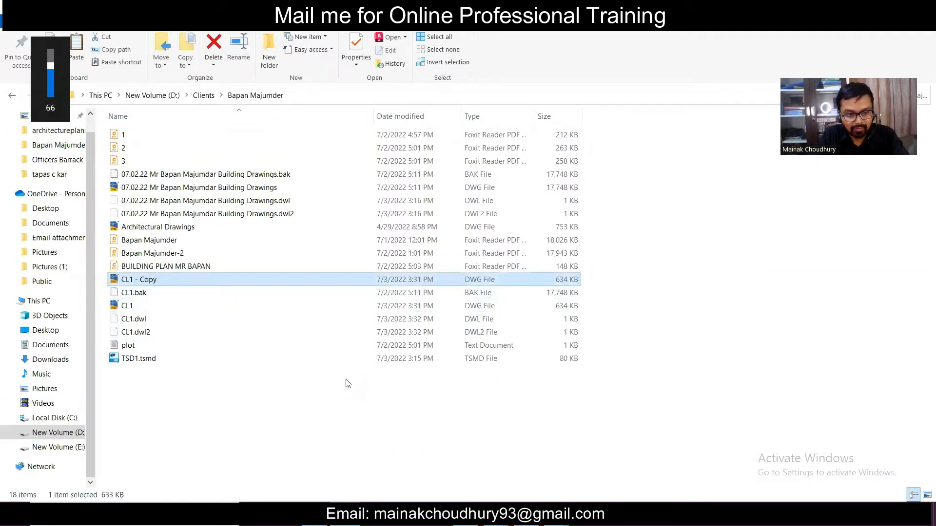
# - Rename the copy 'CL1 - Copy' to CL2, then open CL1.dwg in AutoCAD
pyautogui.press('F2')
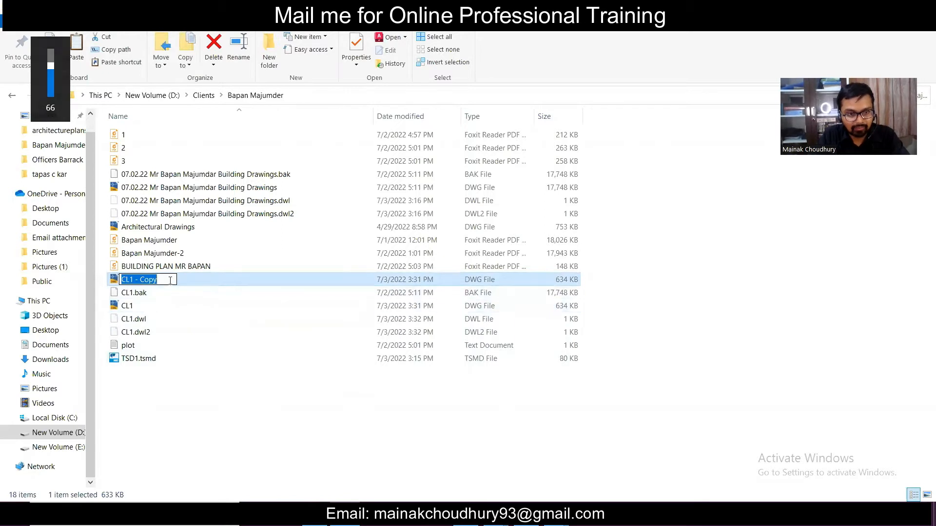
pyautogui.click(168, 280)
pyautogui.press('BackSpace')
pyautogui.press('BackSpace')
pyautogui.press('BackSpace')
pyautogui.press('BackSpace')
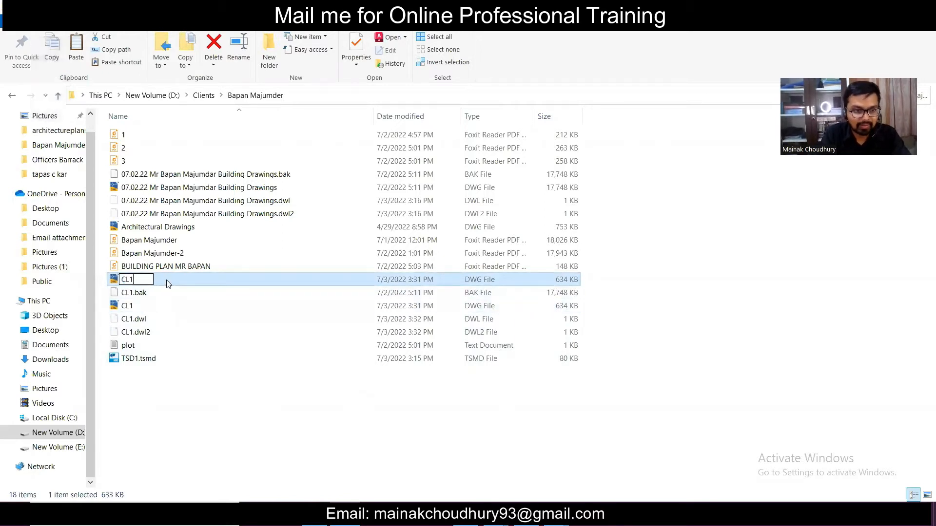
pyautogui.write('2')
pyautogui.press('Return')
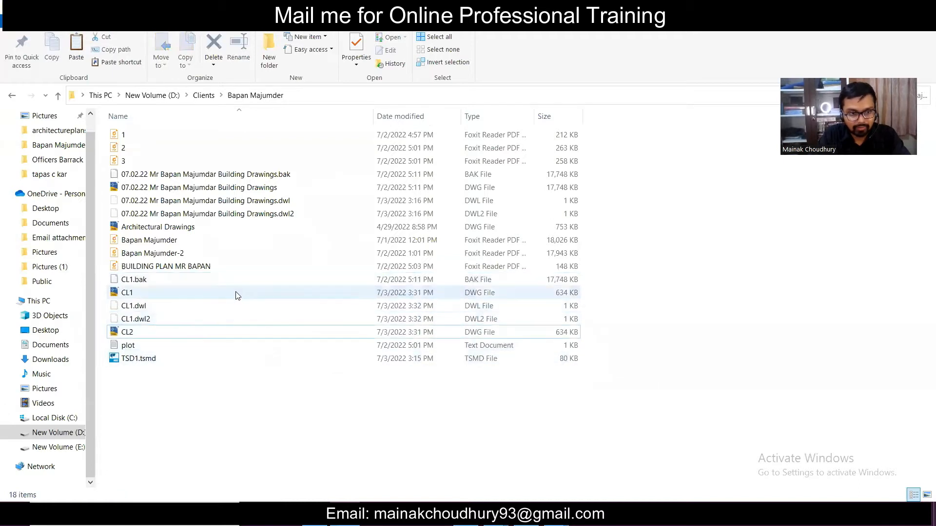
pyautogui.doubleClick(221, 292)
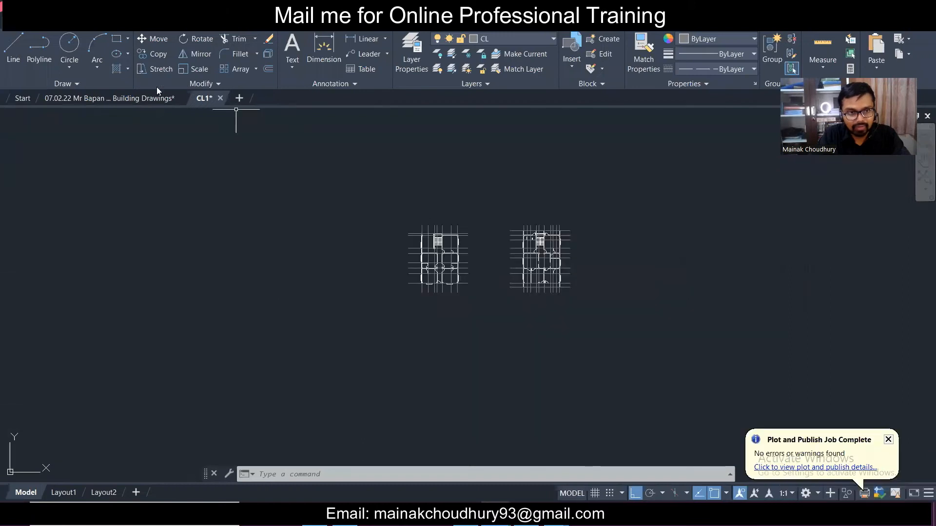
# - Save and close the Building Drawings document
pyautogui.click(165, 98)
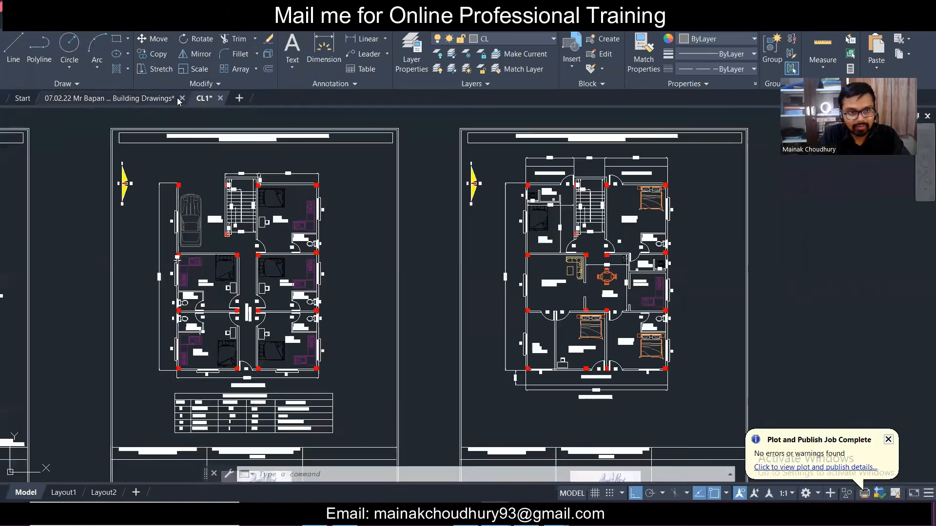
pyautogui.press('Escape')
pyautogui.press('Escape')
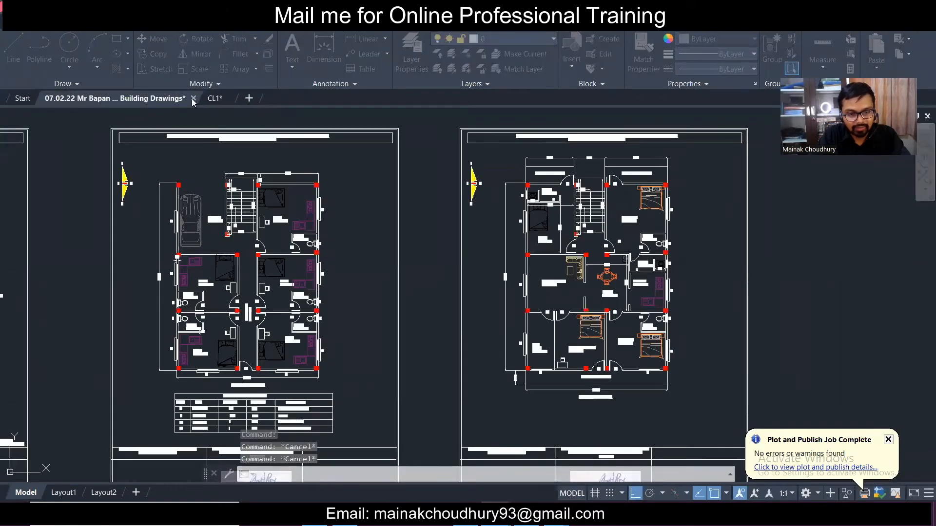
pyautogui.click(192, 99)
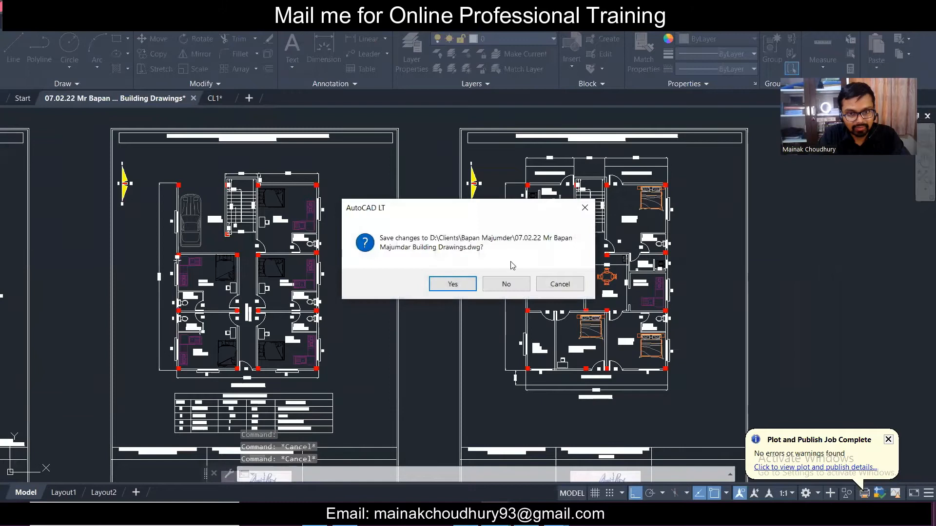
pyautogui.click(452, 284)
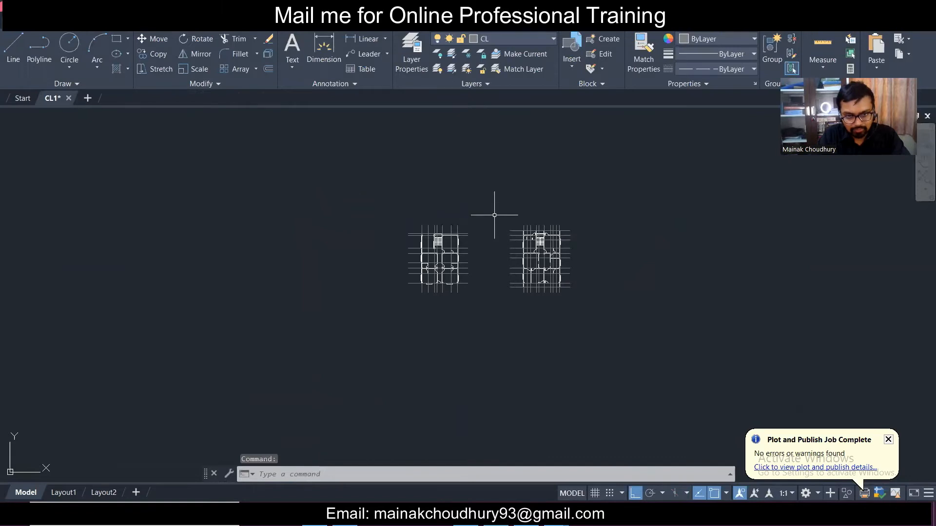
# - Reopen the 07.02.22 Building Drawings DWG from its folder
pyautogui.scroll(4, 494, 215)
pyautogui.scroll(-4, 414, 292)
pyautogui.scroll(4, 411, 291)
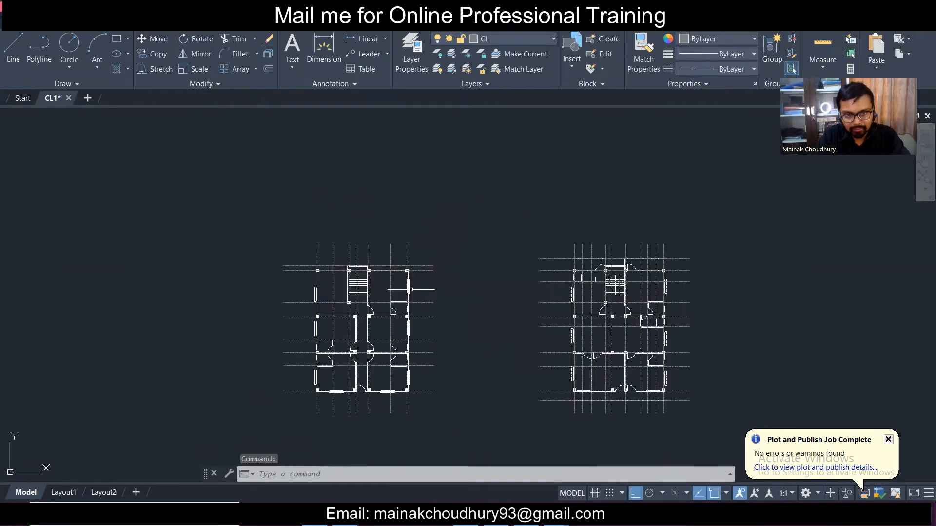
pyautogui.click(858, 7)
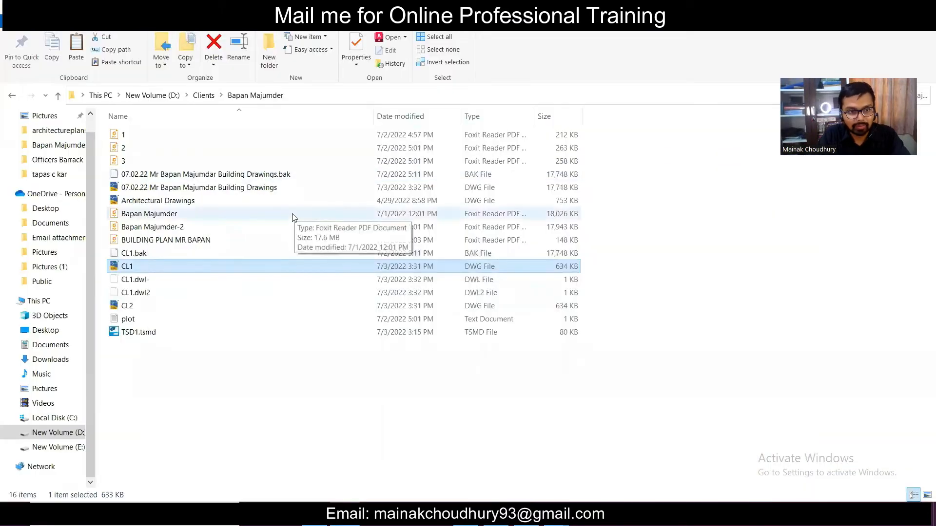
pyautogui.doubleClick(300, 190)
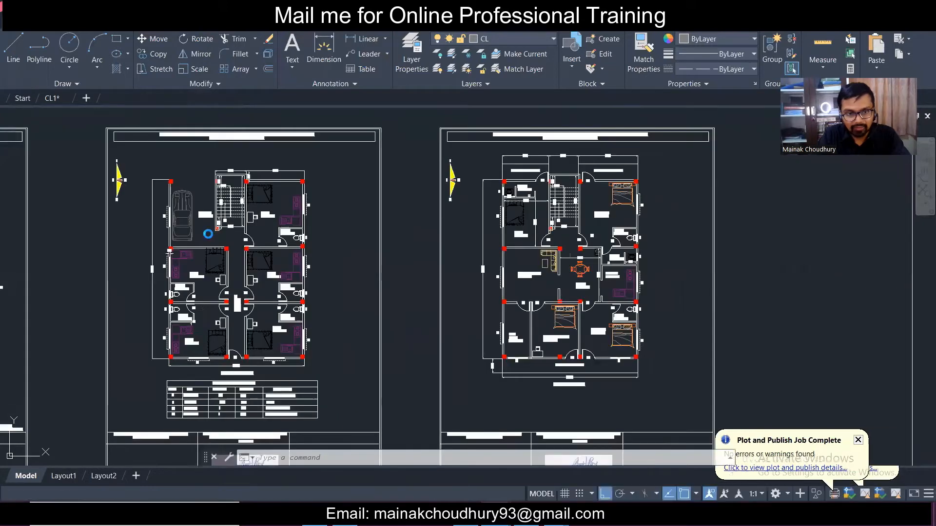
# - Dismiss the missing references warning and select the red column beside the toilets
pyautogui.click(605, 163)
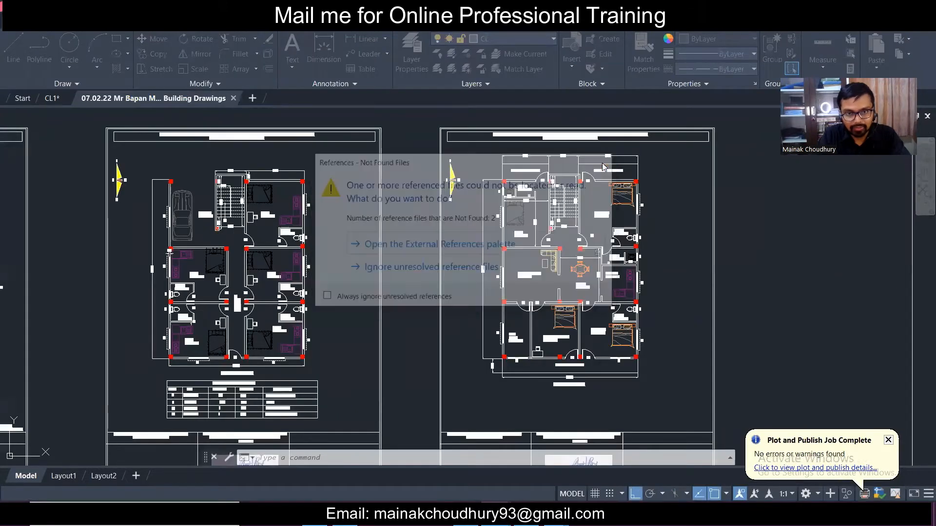
pyautogui.moveTo(236, 258); pyautogui.dragTo(399, 282, button='middle')
pyautogui.scroll(6, 435, 275)
pyautogui.scroll(4, 547, 247)
pyautogui.click(537, 223)
pyautogui.click(639, 313)
pyautogui.scroll(-2, 480, 262)
pyautogui.scroll(-7, 541, 256)
pyautogui.moveTo(508, 264); pyautogui.dragTo(336, 273, button='middle')
pyautogui.scroll(9, 336, 274)
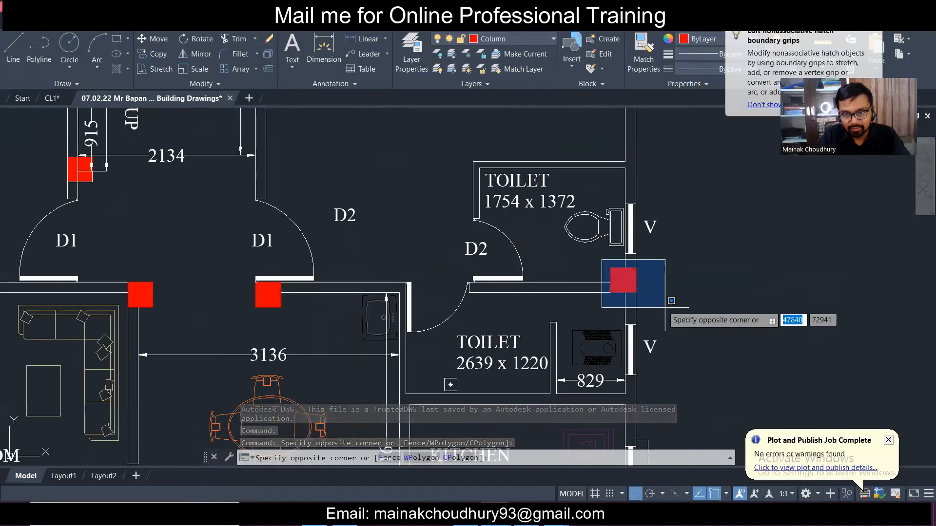
pyautogui.click(665, 307)
# - Move the red column down from its top-right corner onto the wall line, then save
pyautogui.click(152, 39)
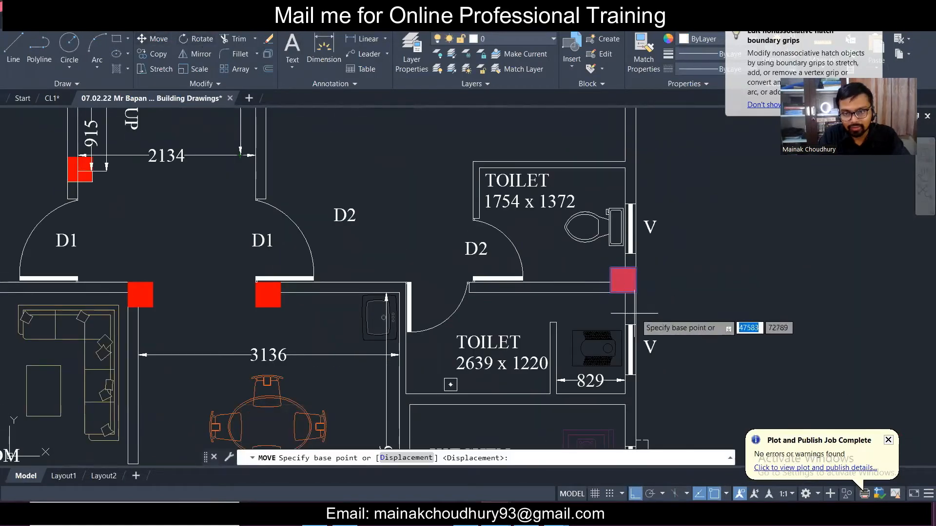
pyautogui.scroll(6, 633, 314)
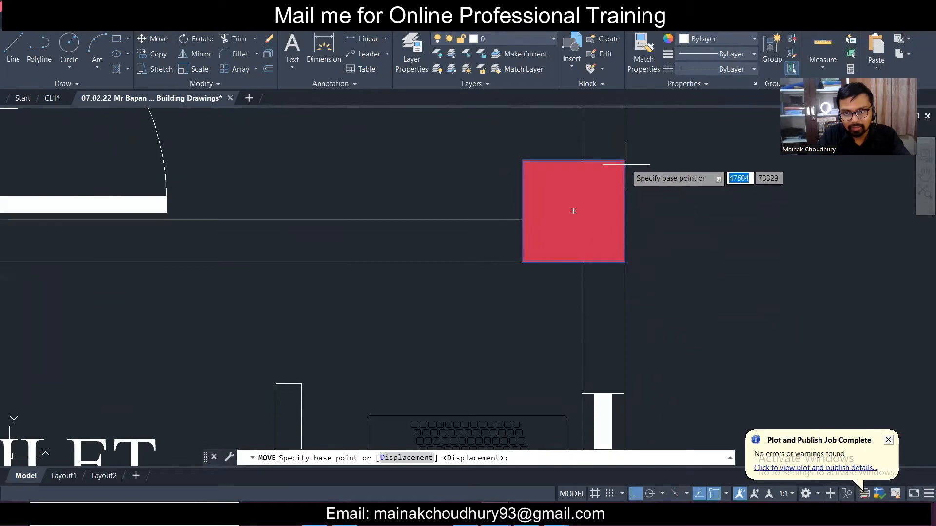
pyautogui.click(626, 162)
pyautogui.click(630, 220)
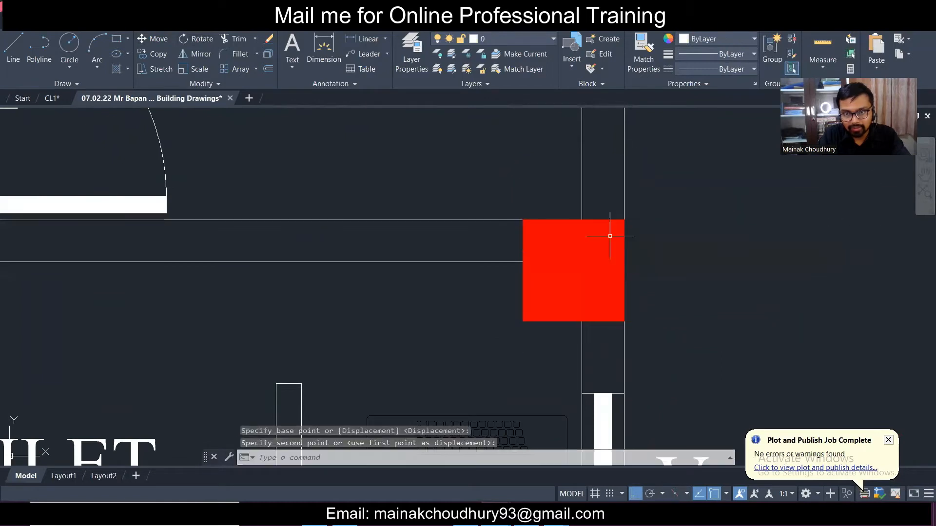
pyautogui.scroll(-10, 610, 236)
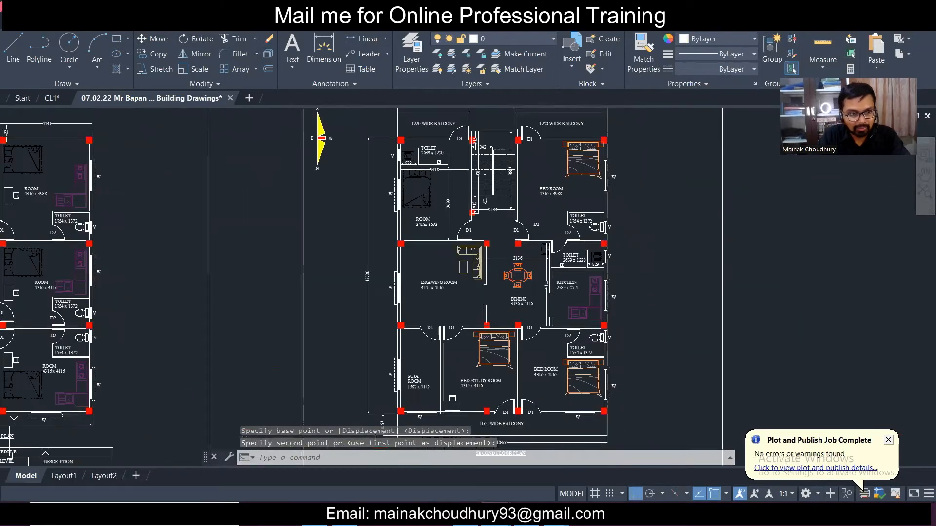
pyautogui.hotkey('ctrl', 's')
# - Pan across the sheets to review the site plan and both floor plans
pyautogui.scroll(-3, 319, 190)
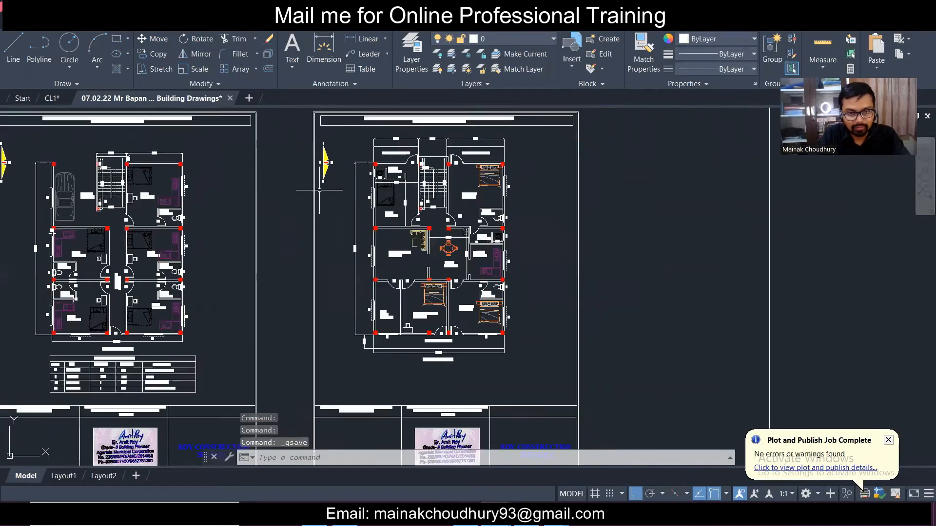
pyautogui.moveTo(255, 205); pyautogui.dragTo(441, 287, button='middle')
pyautogui.moveTo(89, 253); pyautogui.dragTo(320, 230, button='middle')
pyautogui.moveTo(809, 299)
pyautogui.mouseDown(button='middle')
pyautogui.moveTo(495, 266)
pyautogui.moveTo(337, 272)
pyautogui.mouseUp(button='middle')
pyautogui.scroll(2, 484, 282)
pyautogui.moveTo(743, 306); pyautogui.dragTo(508, 290, button='middle')
pyautogui.moveTo(301, 274); pyautogui.dragTo(387, 281, button='middle')
pyautogui.moveTo(318, 260); pyautogui.dragTo(491, 267, button='middle')
pyautogui.moveTo(209, 248)
pyautogui.mouseDown(button='middle')
pyautogui.moveTo(386, 250)
pyautogui.moveTo(694, 226)
pyautogui.moveTo(319, 239)
pyautogui.moveTo(514, 243)
pyautogui.mouseUp(button='middle')
pyautogui.moveTo(437, 250); pyautogui.dragTo(112, 244, button='middle')
pyautogui.moveTo(762, 239); pyautogui.dragTo(54, 229, button='middle')
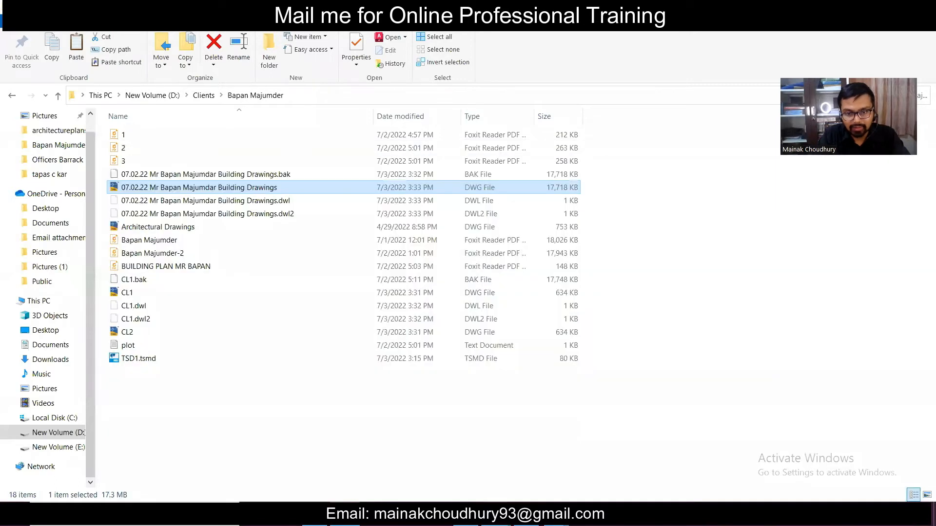
# - Switch to the CL1 drawing and bring its floor plans into view
pyautogui.click(496, 515)
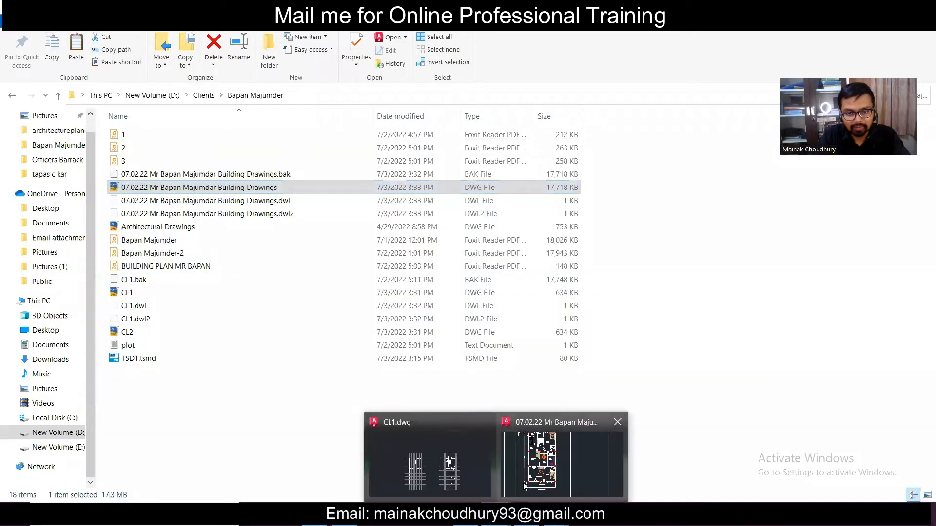
pyautogui.click(466, 459)
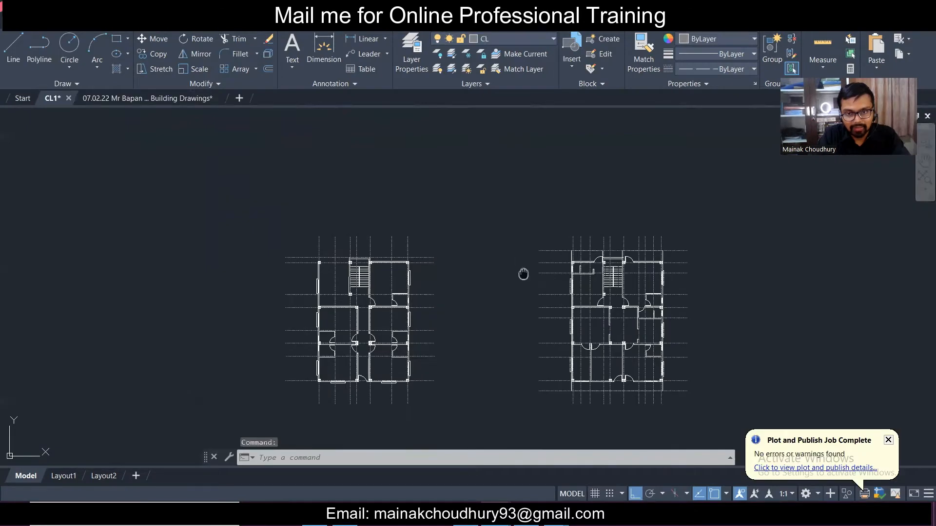
pyautogui.moveTo(523, 274); pyautogui.dragTo(469, 198, button='middle')
# - Erase the right floor plan's 227 objects and save CL1
pyautogui.click(469, 130)
pyautogui.click(762, 373)
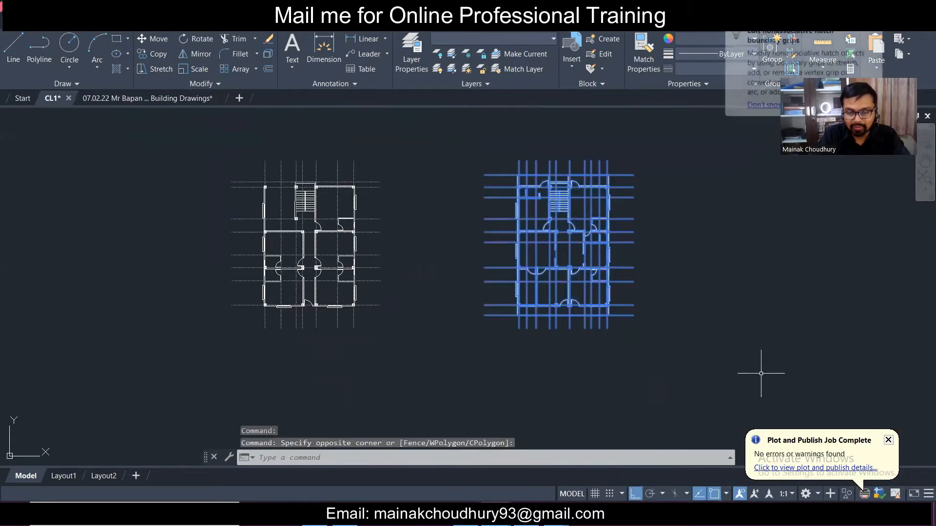
pyautogui.press('Delete')
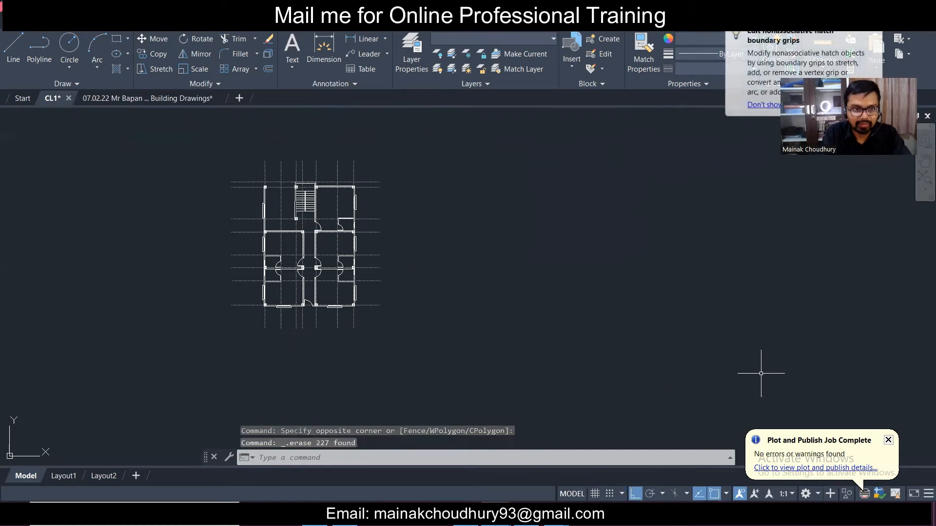
pyautogui.scroll(2, 290, 224)
pyautogui.scroll(-4, 275, 212)
pyautogui.scroll(3, 272, 210)
pyautogui.hotkey('ctrl', 's')
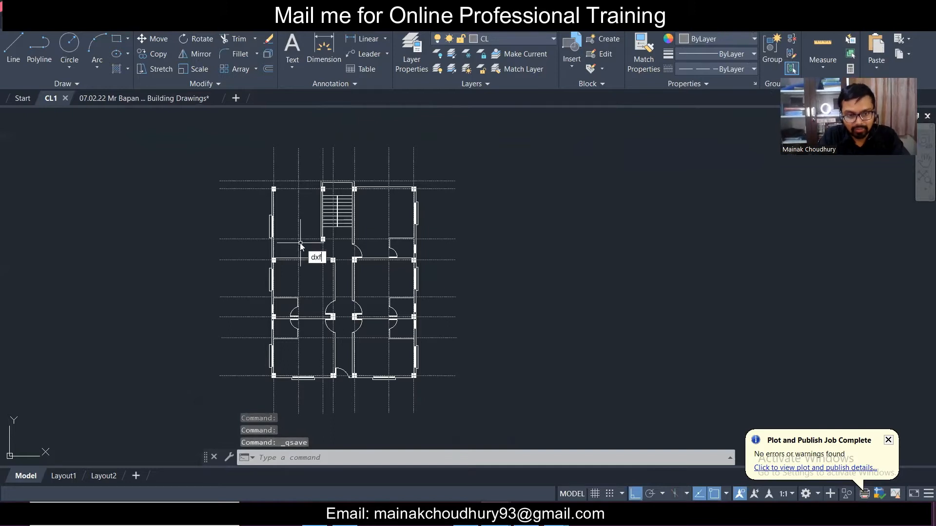
# - Export the remaining plan with DXFOUT as 'CL gf & FF' in the client's folder
pyautogui.write('DXF')
pyautogui.press('Return')
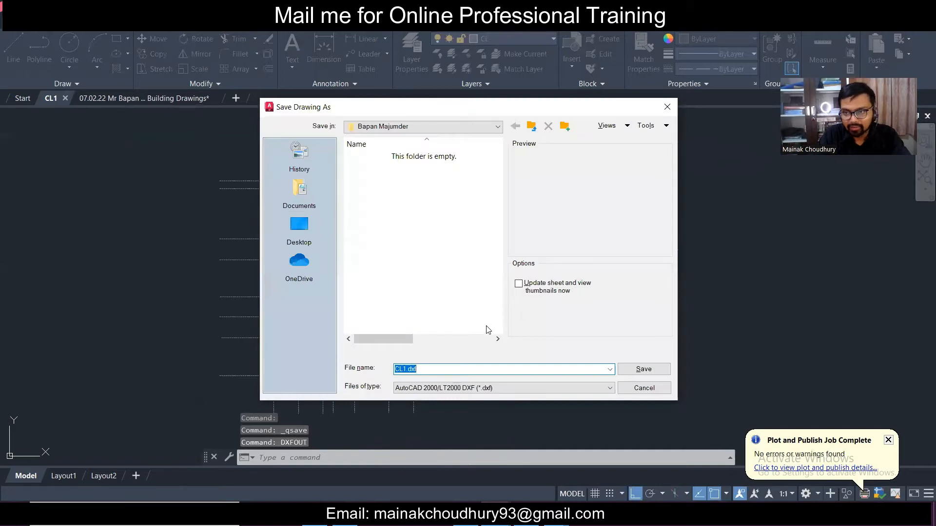
pyautogui.write('C')
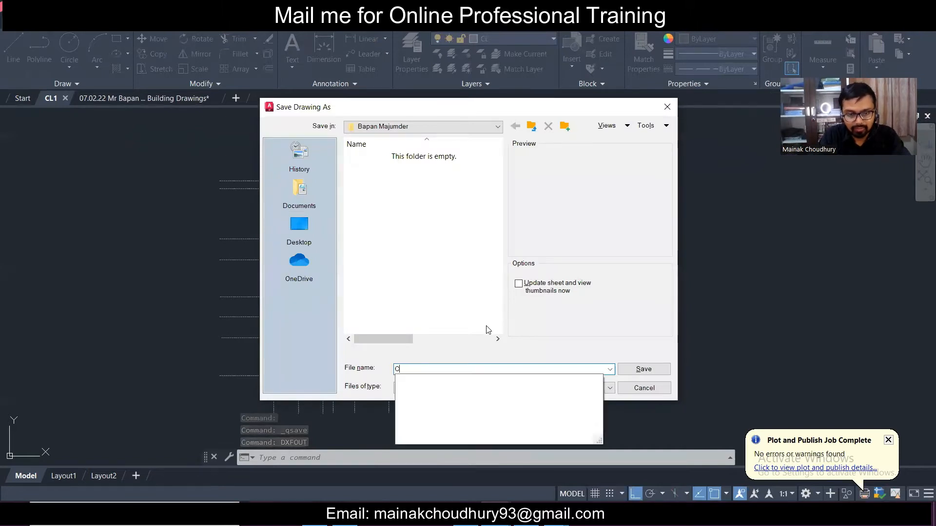
pyautogui.write('L')
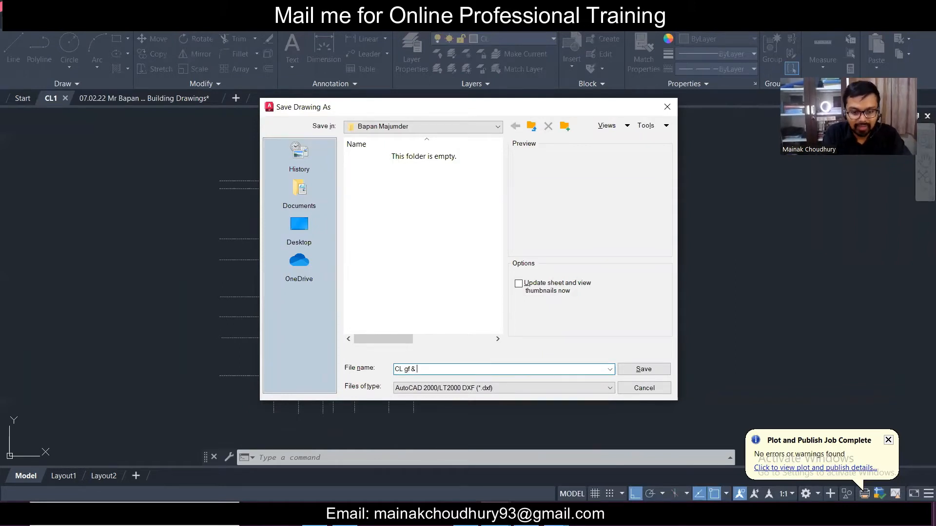
pyautogui.write('gf & FF')
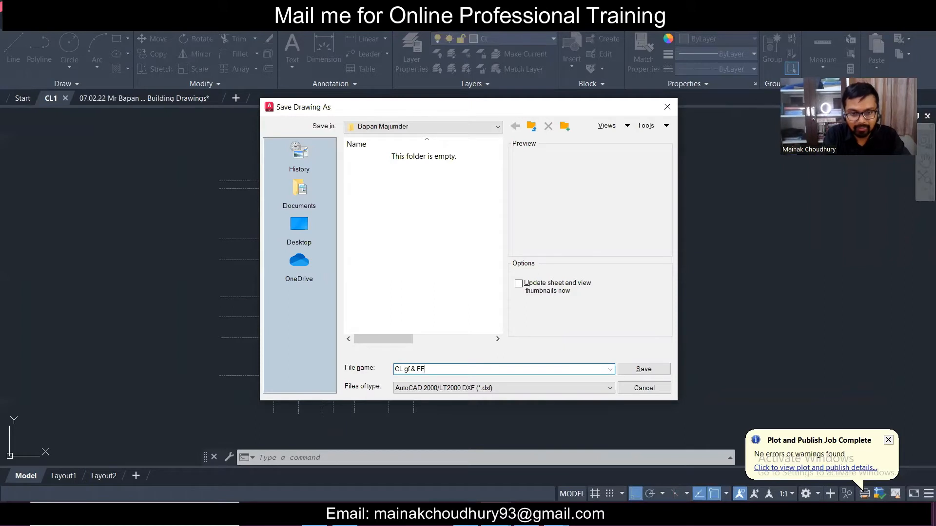
pyautogui.click(648, 374)
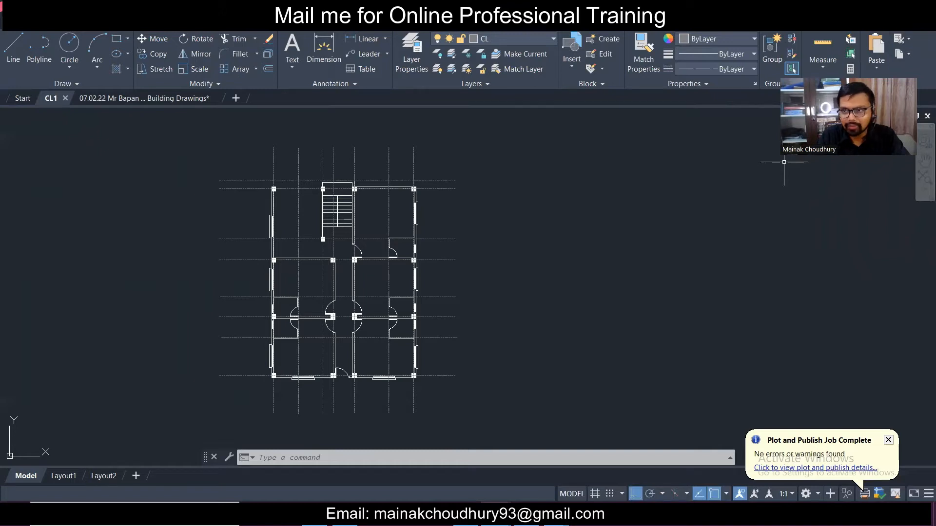
# - Minimize AutoCAD to check the folder for the DXF, then bring Tekla Structural Designer forward
pyautogui.click(891, 8)
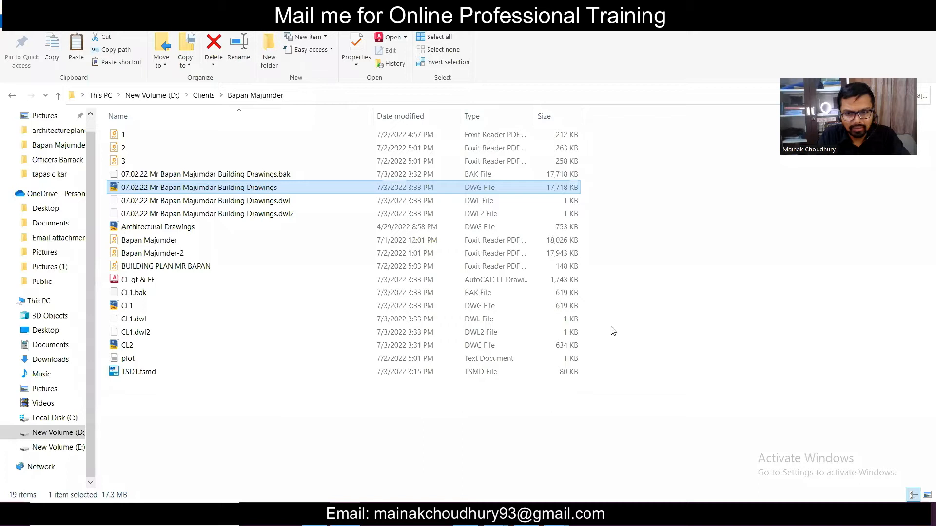
pyautogui.click(527, 514)
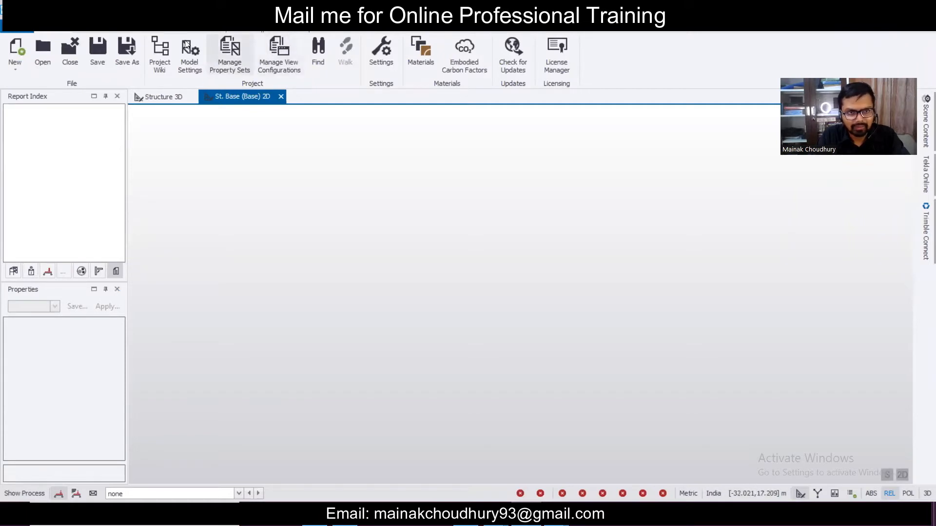
# - Open Construction Levels from the Model tab
pyautogui.click(166, 28)
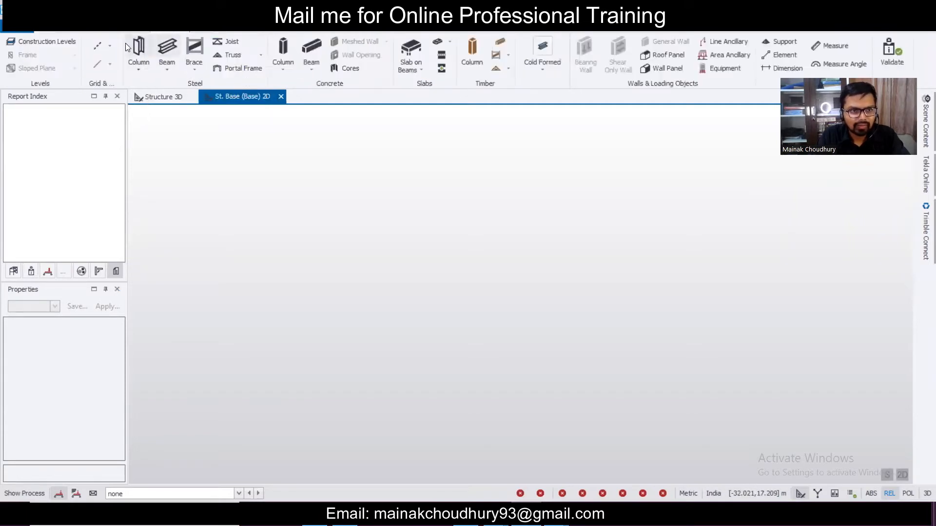
pyautogui.click(54, 44)
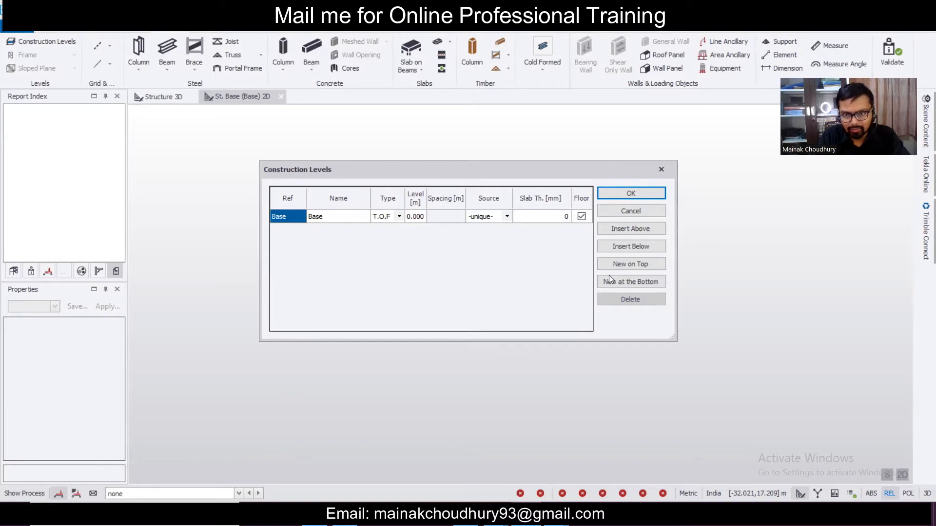
# - Insert level B1 below Base with its elevation set to -2.100 m
pyautogui.click(630, 247)
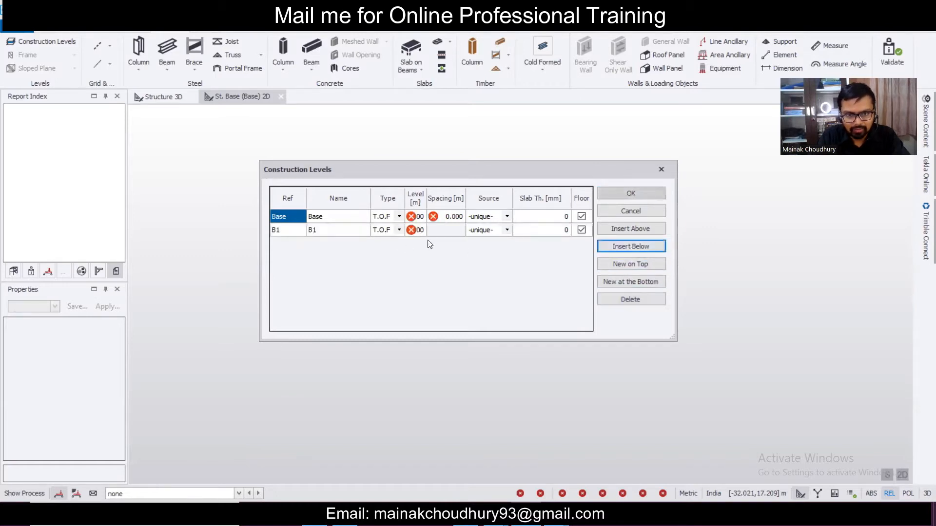
pyautogui.click(418, 229)
pyautogui.write('-2.1')
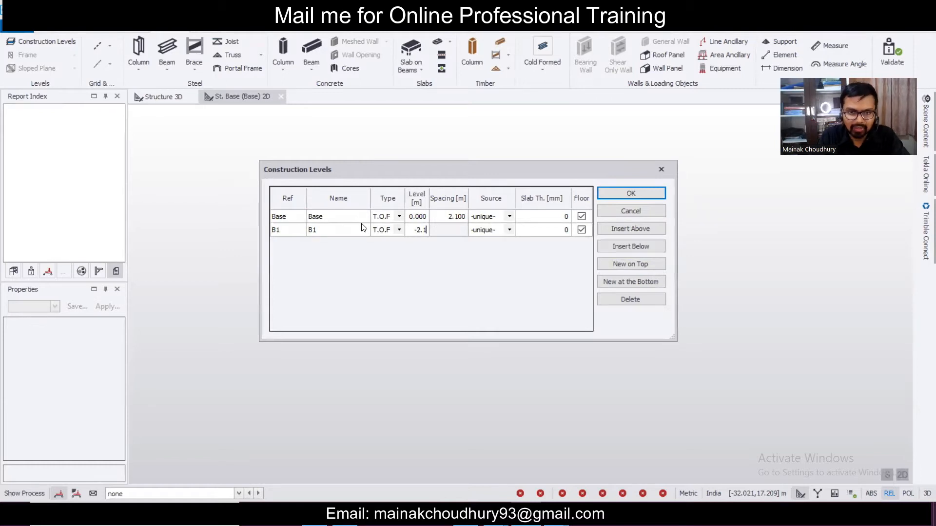
pyautogui.click(361, 220)
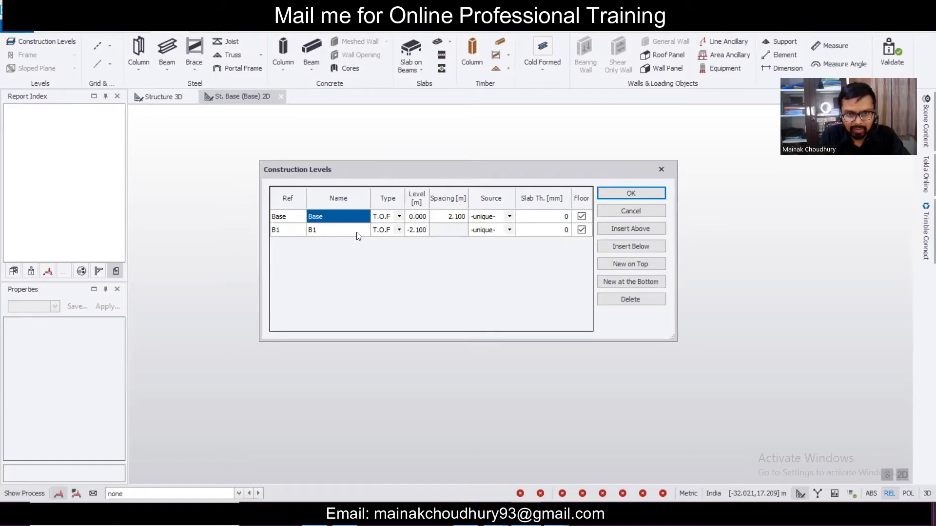
pyautogui.click(359, 233)
pyautogui.click(358, 221)
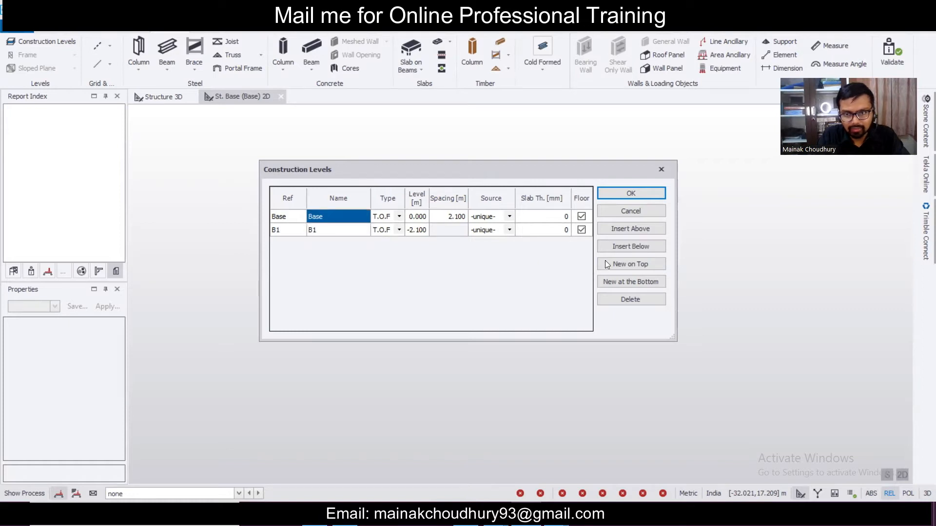
# - Add level 1 above Base as S.S.L type with 3 m spacing and 125 mm slab
pyautogui.click(627, 232)
pyautogui.click(399, 216)
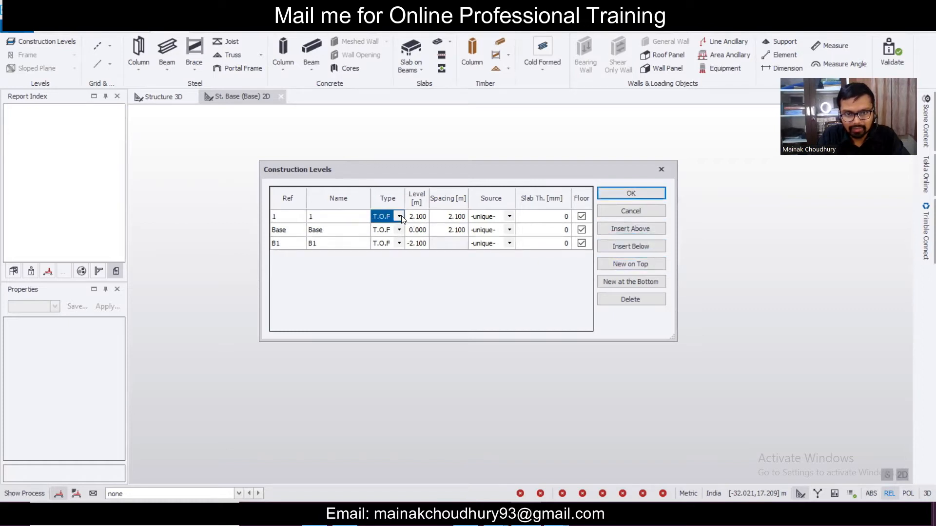
pyautogui.click(400, 217)
pyautogui.click(397, 237)
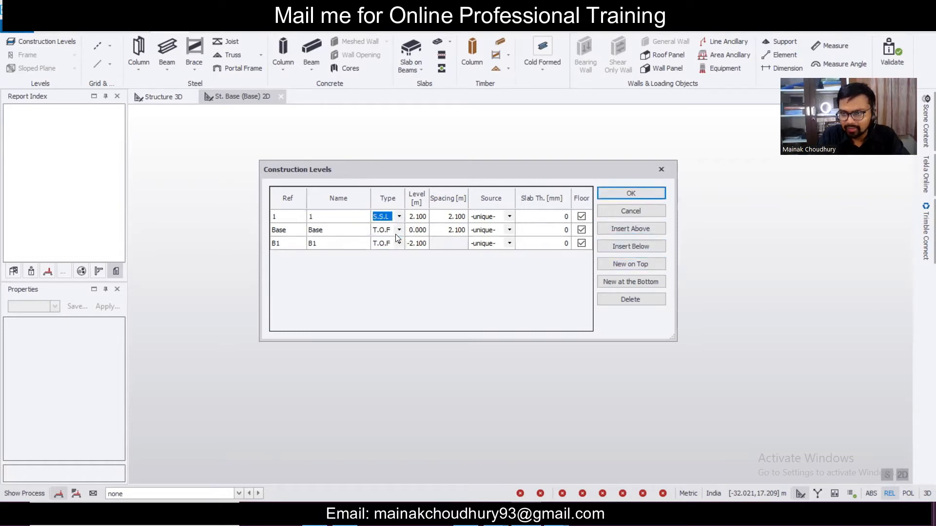
pyautogui.click(418, 220)
pyautogui.click(453, 218)
pyautogui.click(453, 219)
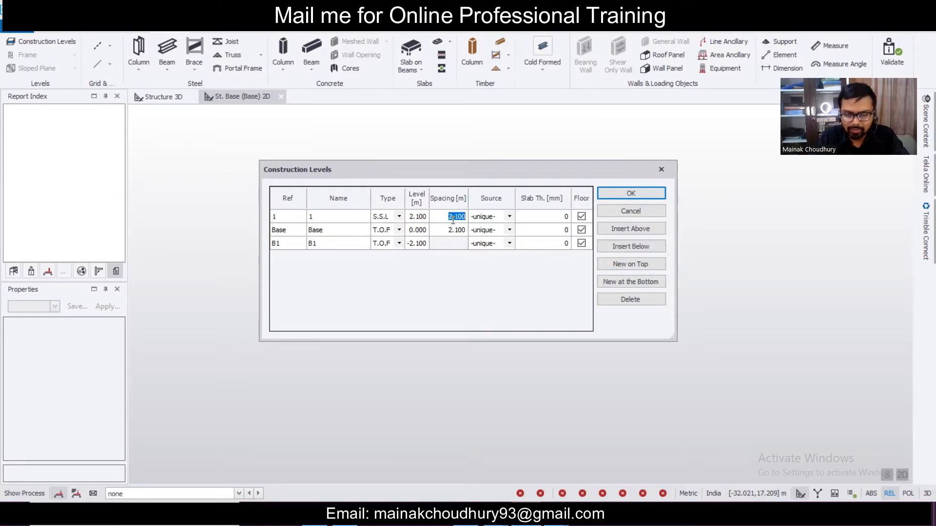
pyautogui.write('3')
pyautogui.click(546, 217)
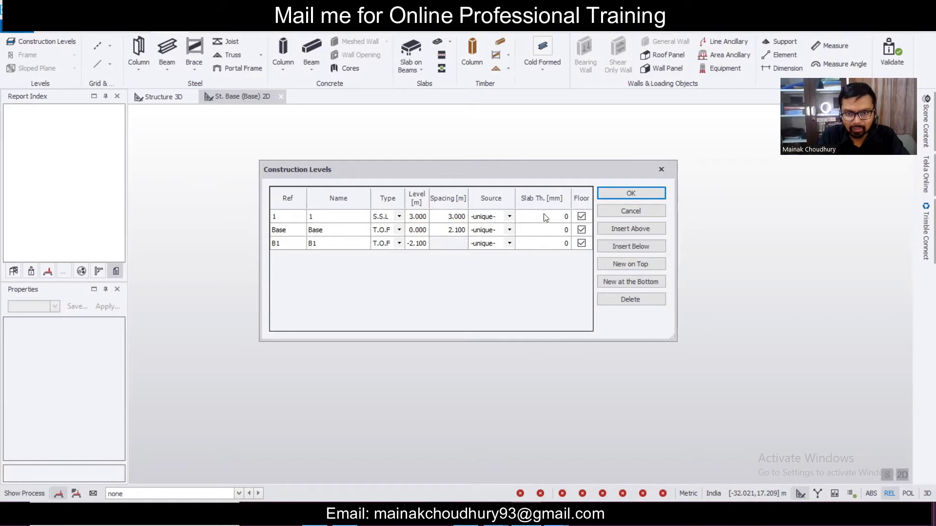
pyautogui.click(546, 216)
pyautogui.write('125')
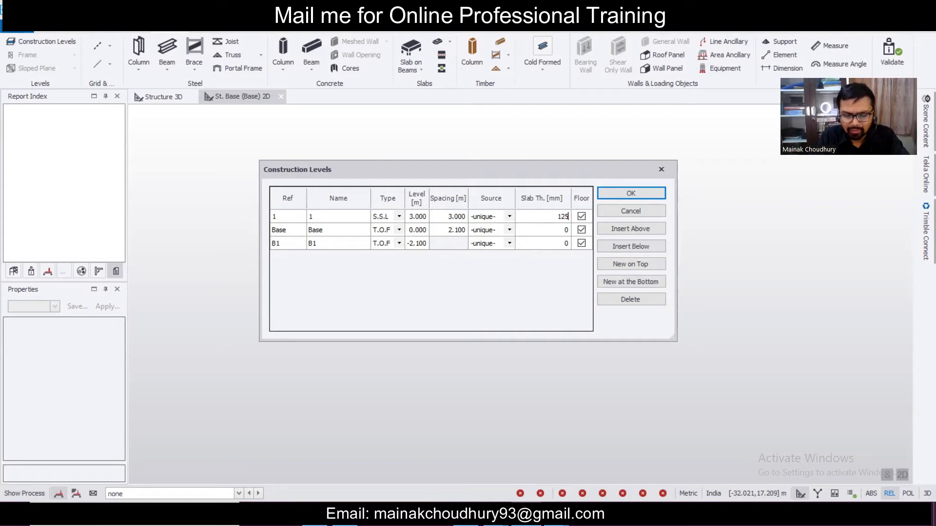
pyautogui.click(346, 220)
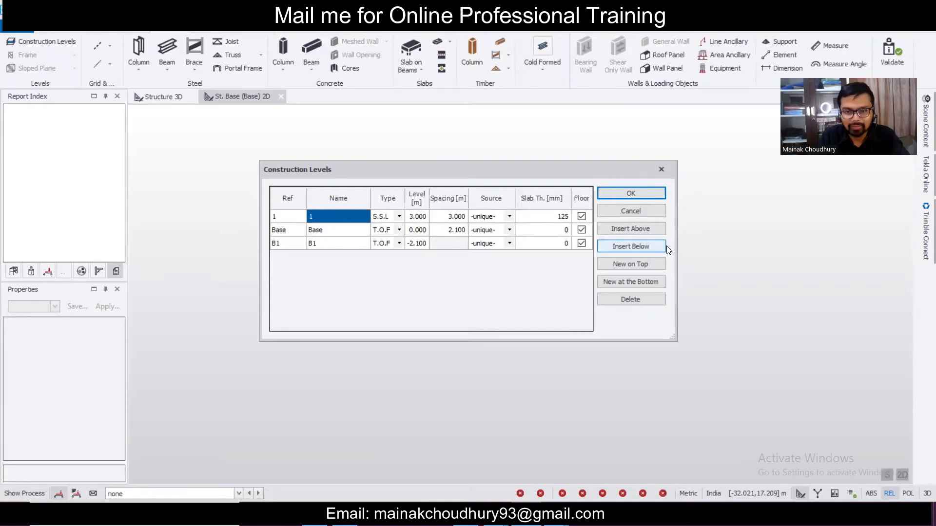
# - Add levels 2 and 3 above and confirm the levels with OK
pyautogui.click(638, 228)
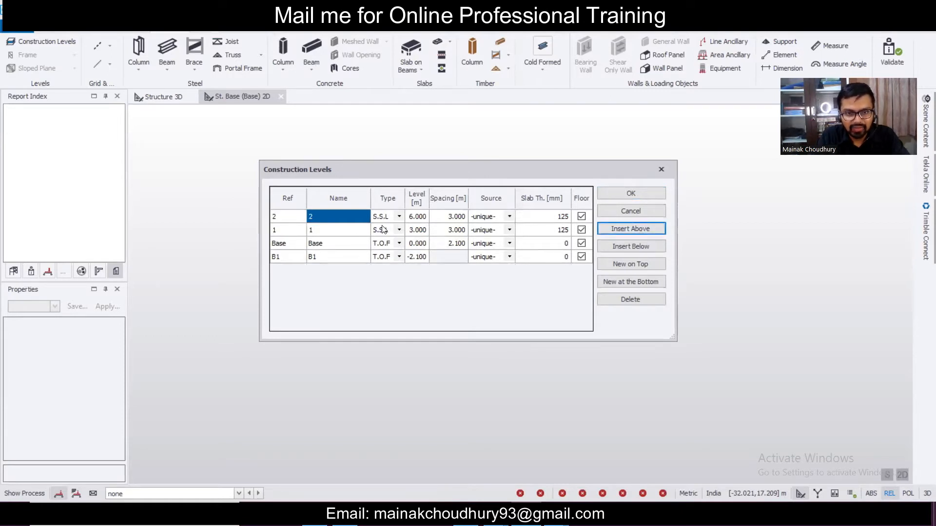
pyautogui.click(622, 231)
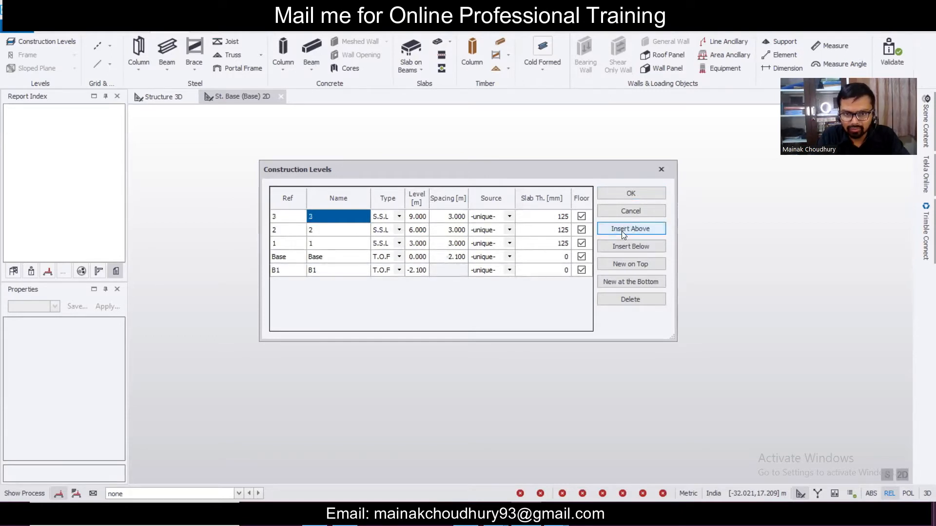
pyautogui.click(634, 193)
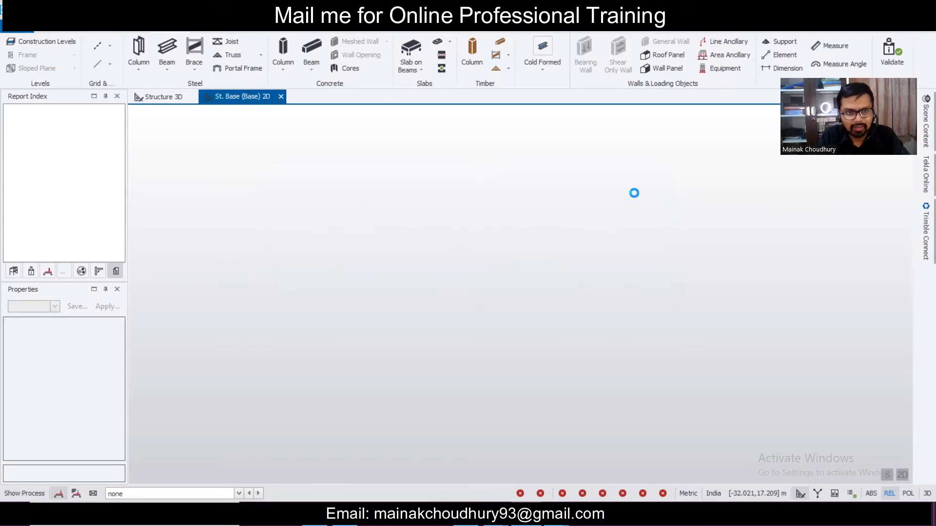
# - Import grids from the CL gf & FF DXF, keeping only layer CL in mm units
pyautogui.click(110, 45)
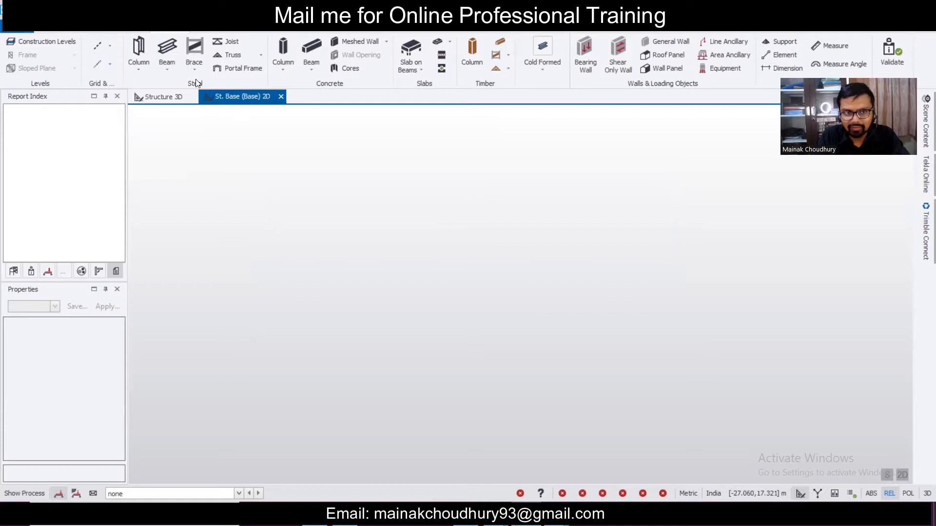
pyautogui.click(110, 49)
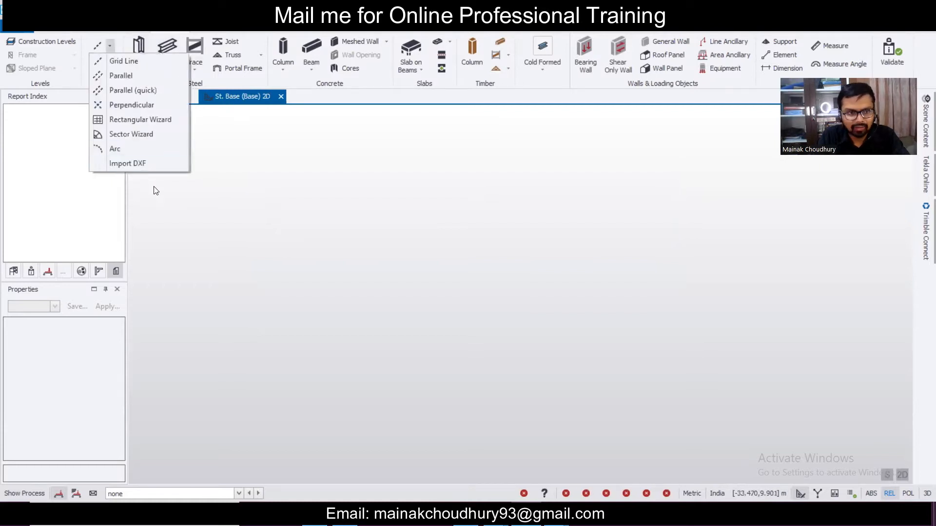
pyautogui.click(154, 164)
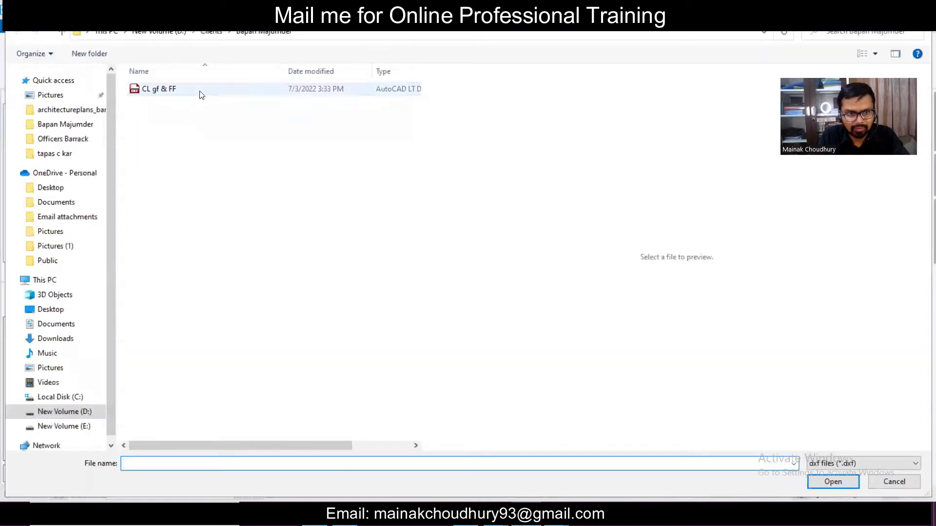
pyautogui.click(201, 92)
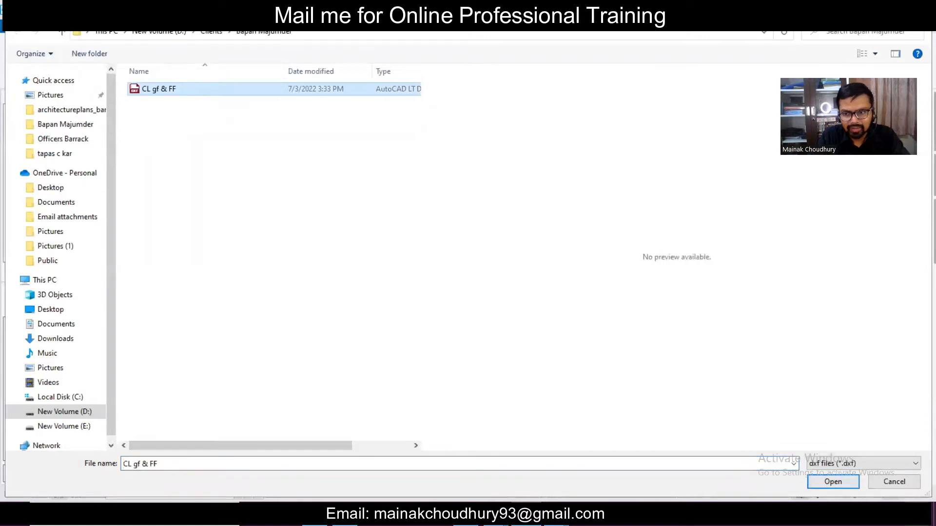
pyautogui.click(841, 482)
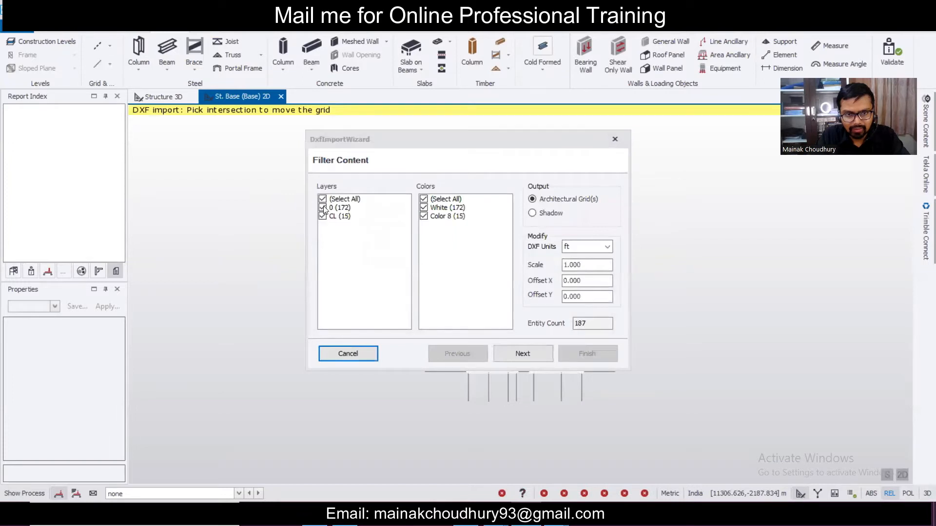
pyautogui.click(323, 199)
pyautogui.click(322, 216)
pyautogui.click(575, 248)
pyautogui.click(566, 269)
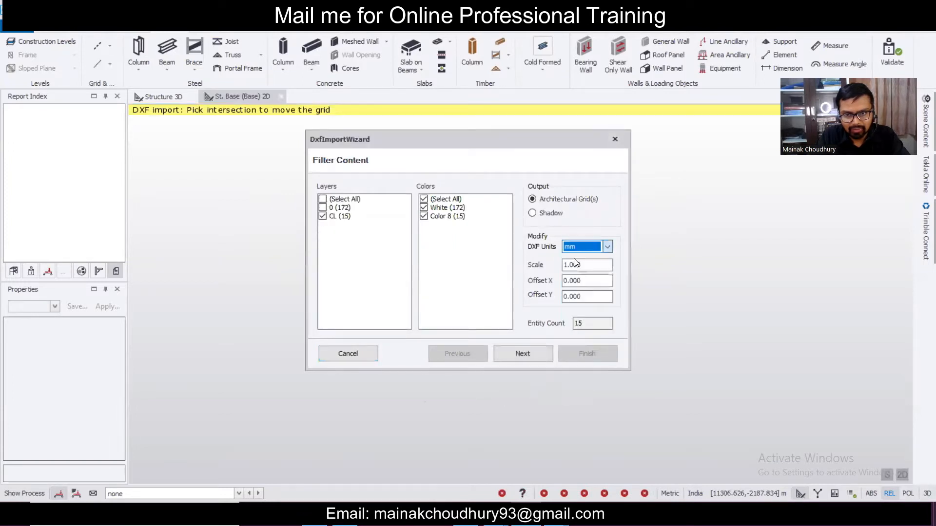
pyautogui.click(520, 354)
# - Create the grids by layer on levels B1, Base and 1 and finish the import
pyautogui.click(426, 257)
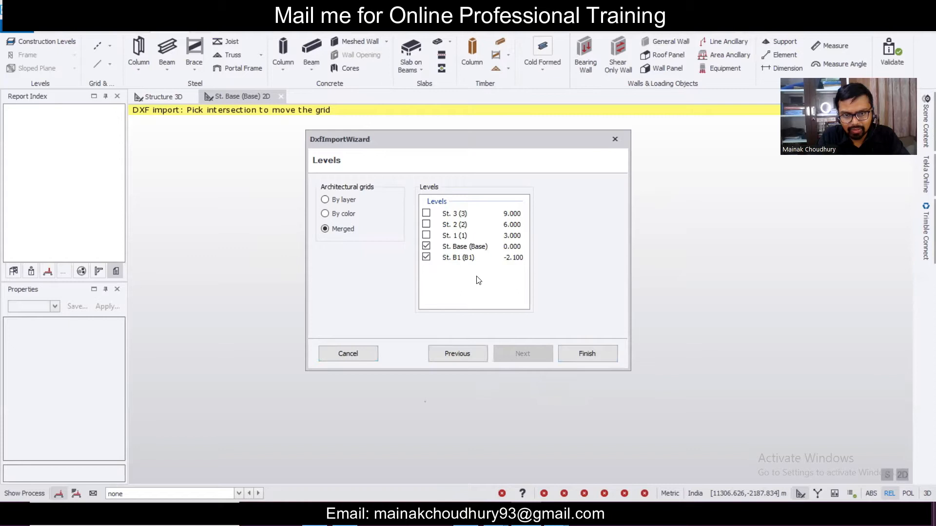
pyautogui.click(349, 200)
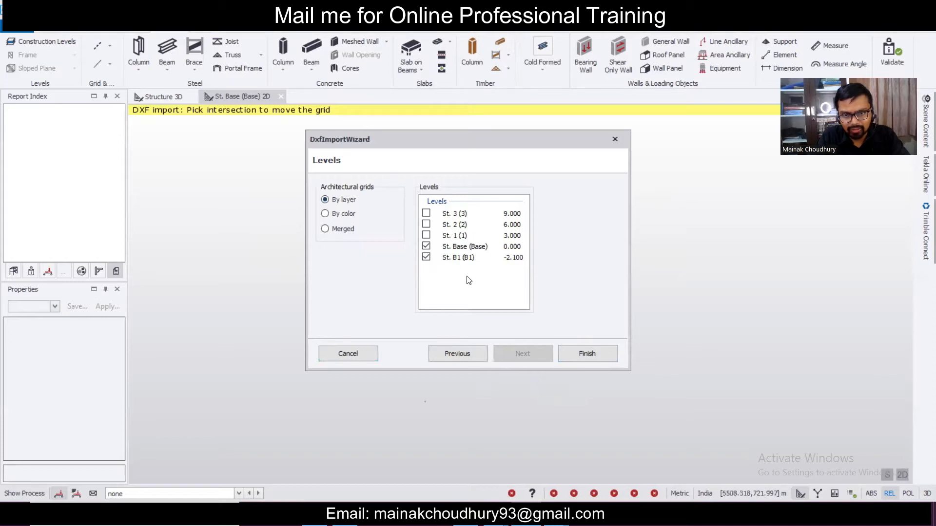
pyautogui.click(426, 236)
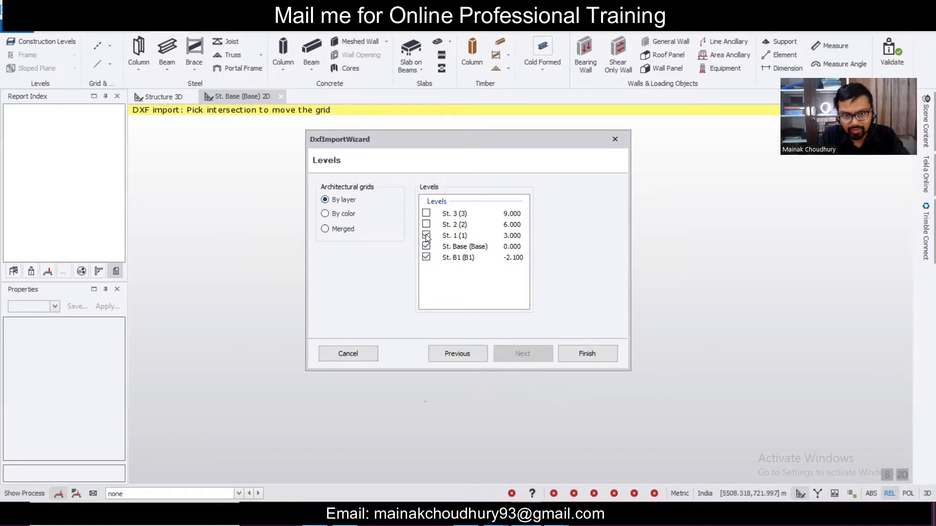
pyautogui.click(590, 356)
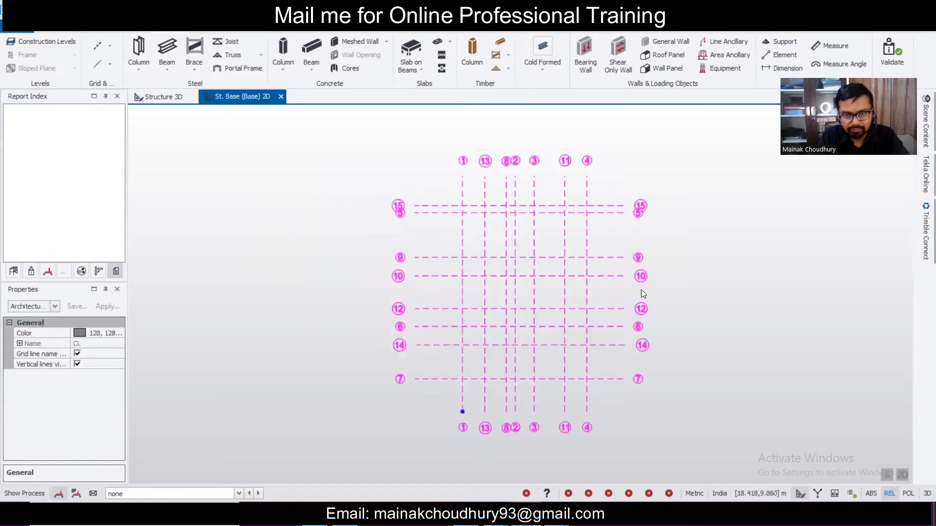
pyautogui.click(641, 291)
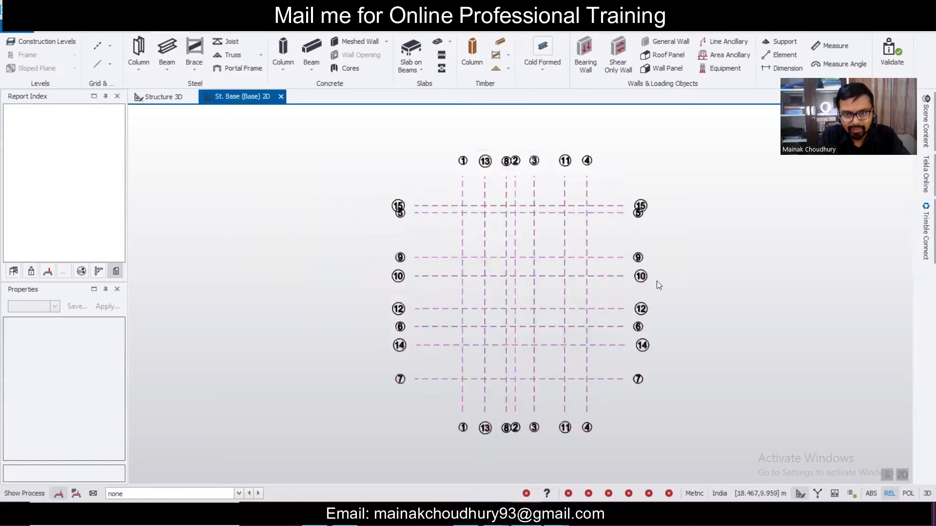
pyautogui.click(107, 44)
pyautogui.click(157, 165)
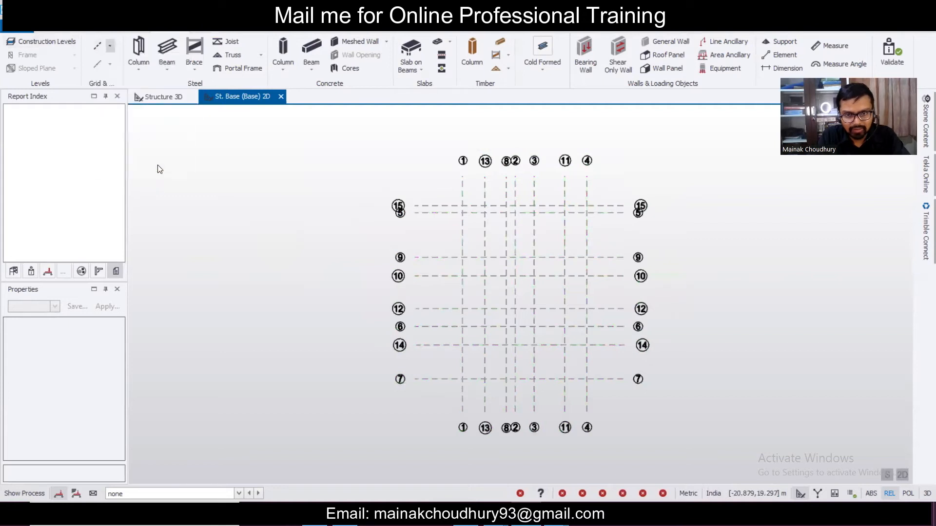
pyautogui.click(215, 89)
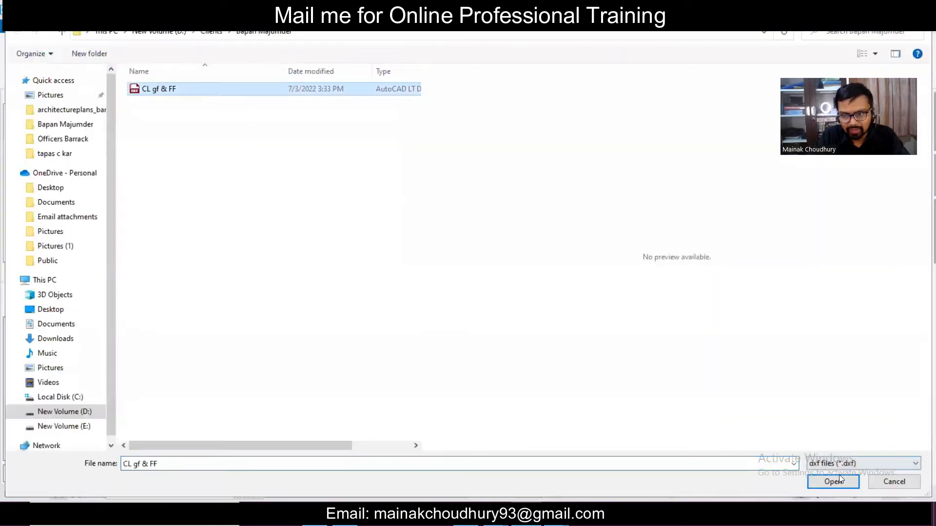
pyautogui.click(835, 481)
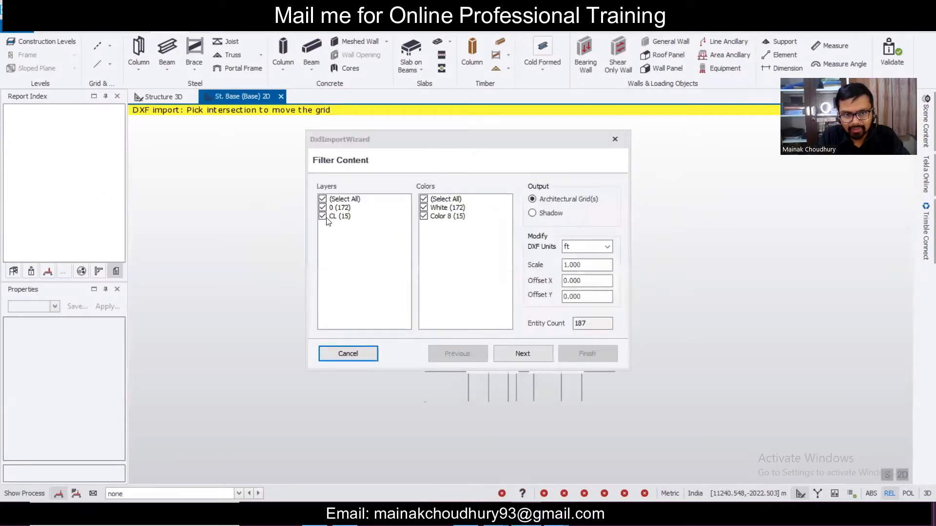
pyautogui.click(323, 217)
pyautogui.click(556, 215)
pyautogui.click(575, 250)
pyautogui.click(576, 297)
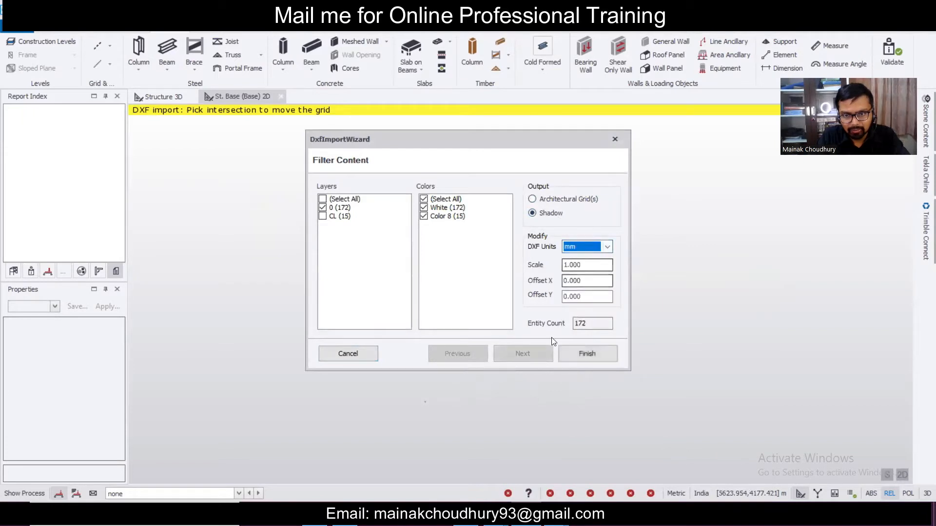
pyautogui.click(575, 355)
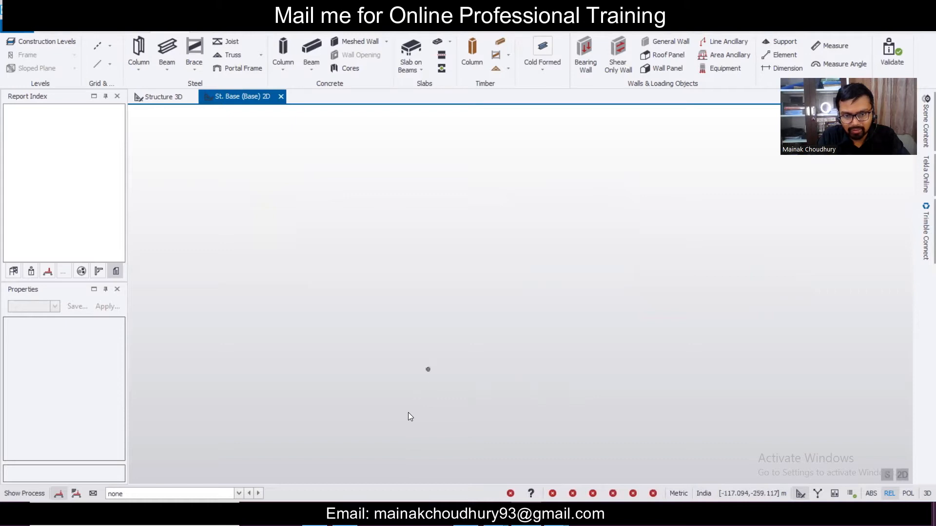
pyautogui.scroll(5, 444, 315)
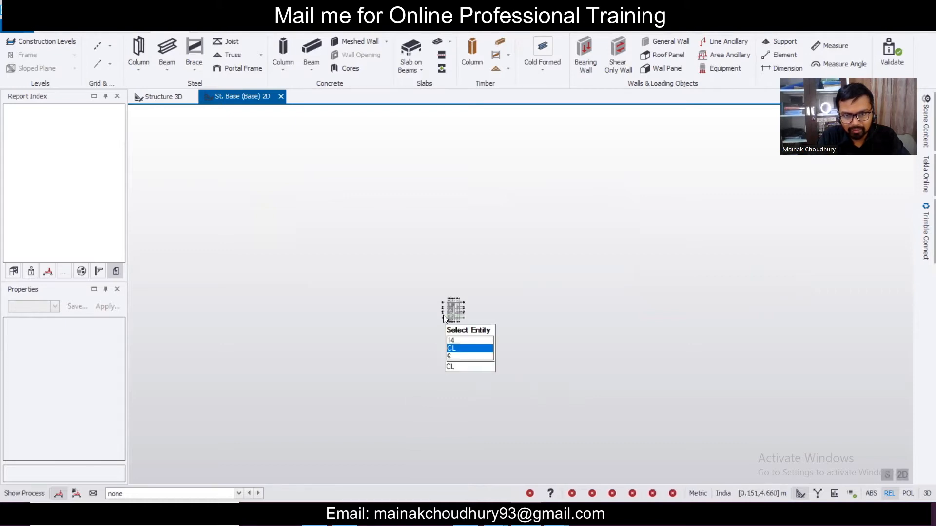
pyautogui.scroll(2, 444, 317)
pyautogui.scroll(1, 682, 293)
pyautogui.scroll(1, 629, 253)
pyautogui.scroll(1, 600, 238)
pyautogui.moveTo(585, 227); pyautogui.dragTo(613, 267, button='middle')
pyautogui.scroll(-1, 613, 267)
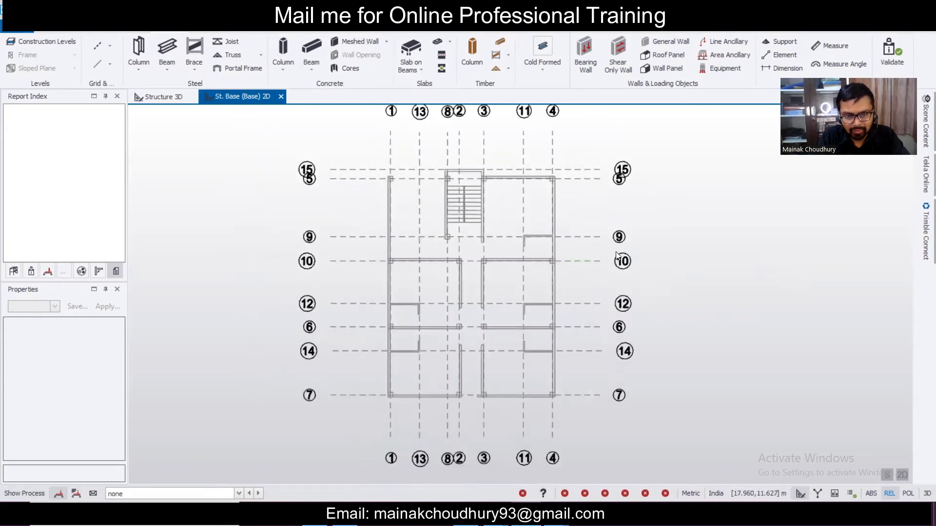
pyautogui.scroll(-1, 532, 287)
pyautogui.scroll(1, 507, 297)
pyautogui.scroll(-1, 483, 359)
pyautogui.scroll(1, 476, 361)
pyautogui.scroll(-2, 519, 297)
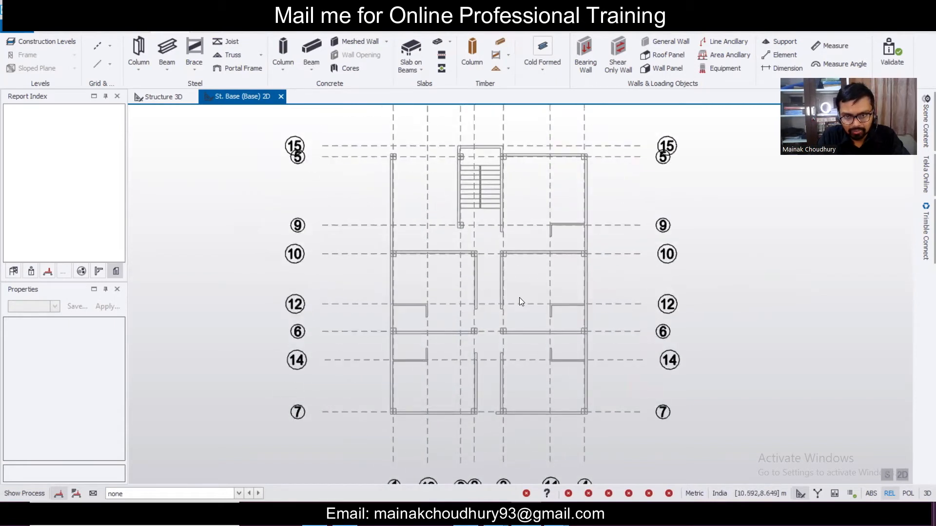
pyautogui.moveTo(479, 252)
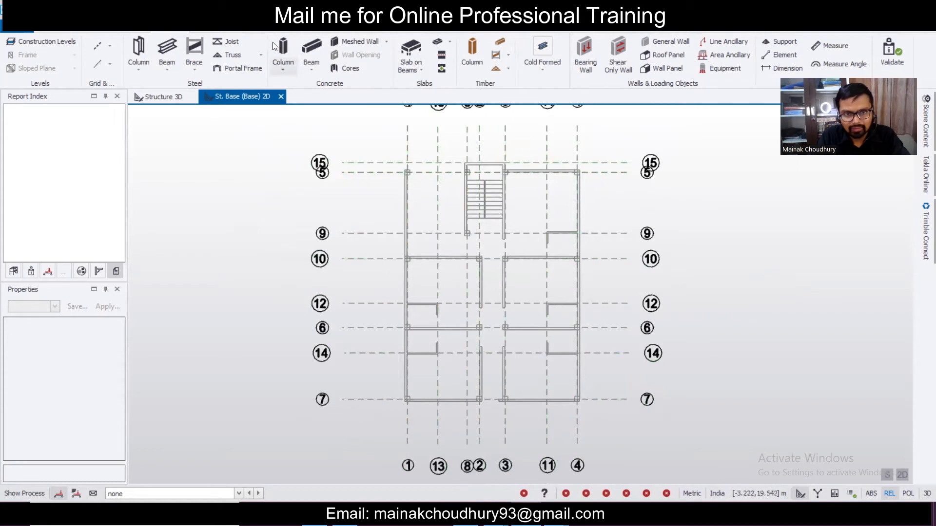
# - Start the concrete column tool and change its section from 400x400 to 300x300
pyautogui.click(284, 47)
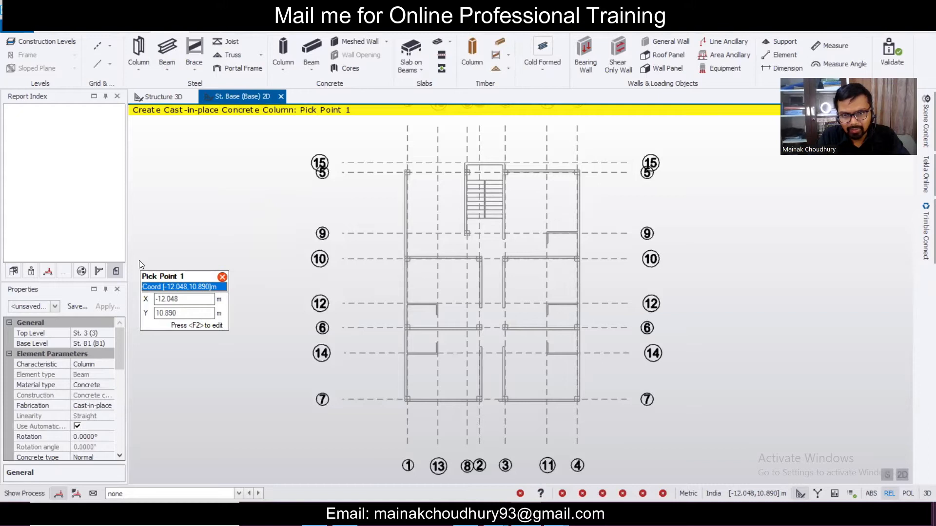
pyautogui.click(52, 308)
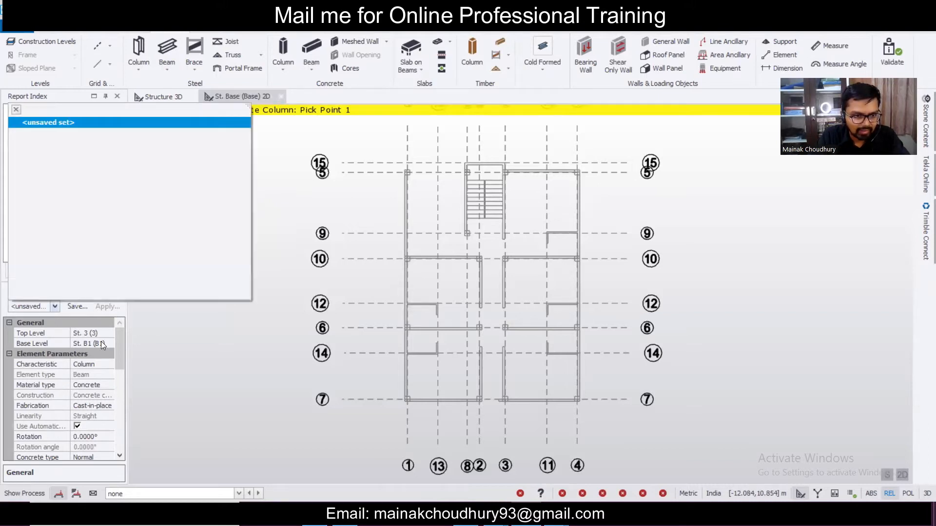
pyautogui.click(121, 357)
pyautogui.scroll(-6, 119, 368)
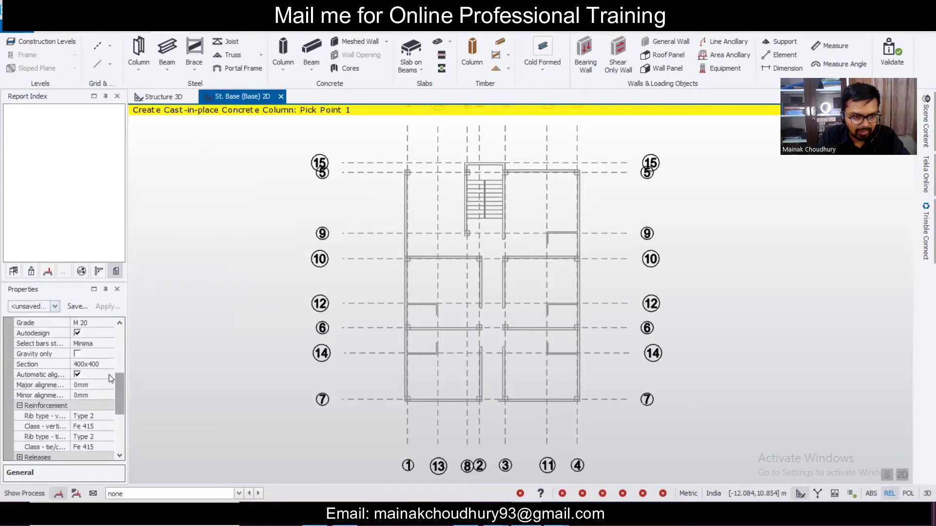
pyautogui.click(107, 366)
pyautogui.click(107, 365)
pyautogui.click(94, 386)
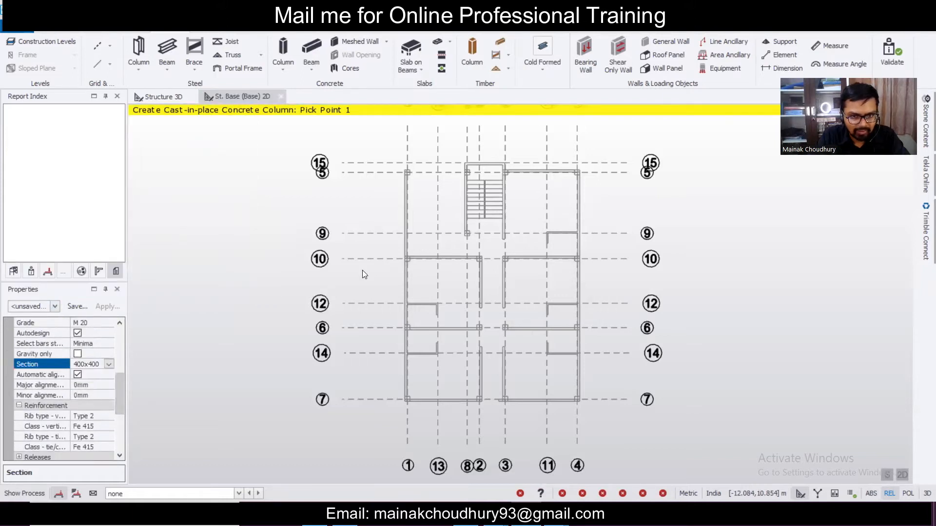
pyautogui.click(444, 178)
pyautogui.write('300')
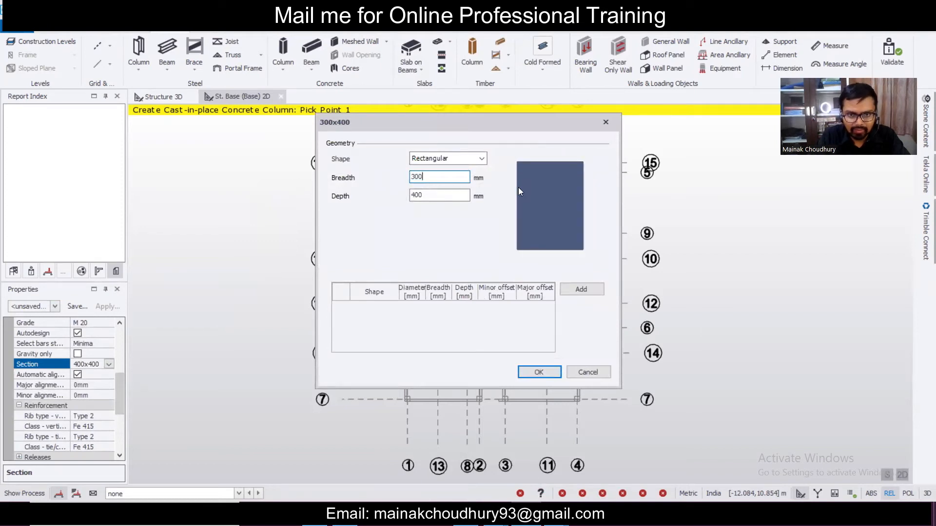
pyautogui.write('300')
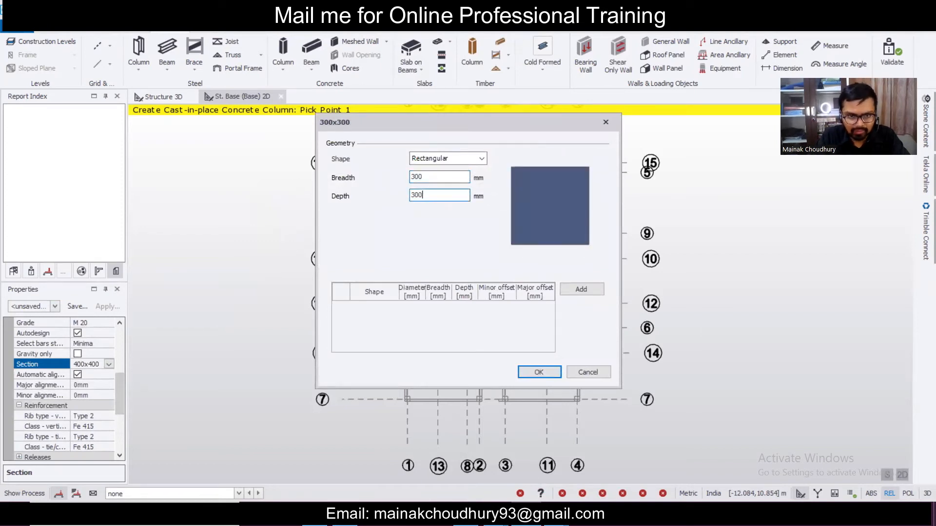
pyautogui.click(536, 372)
# - Set vertical and tie bar classes to Fe 500 and untick Automatic alignment
pyautogui.click(107, 429)
pyautogui.click(107, 430)
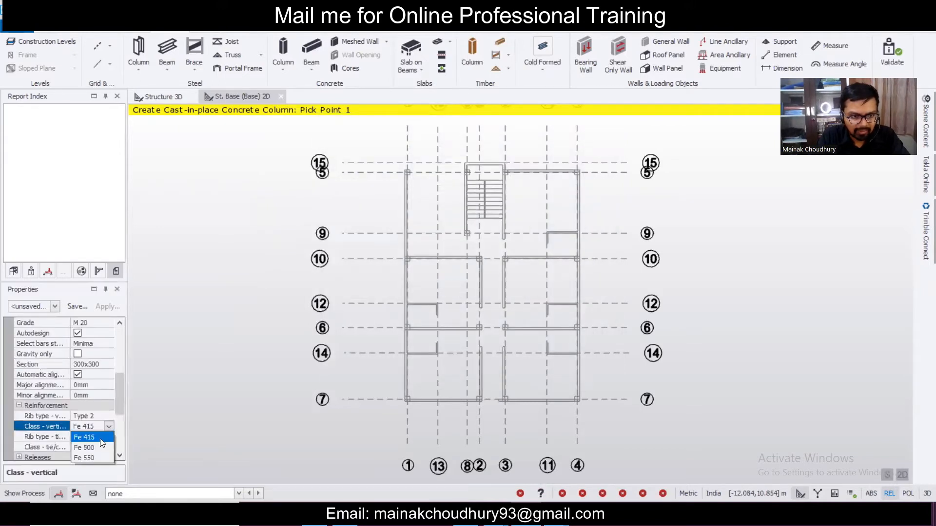
pyautogui.click(97, 442)
pyautogui.click(103, 447)
pyautogui.click(108, 447)
pyautogui.click(100, 461)
pyautogui.scroll(-2, 116, 405)
pyautogui.scroll(1, 111, 375)
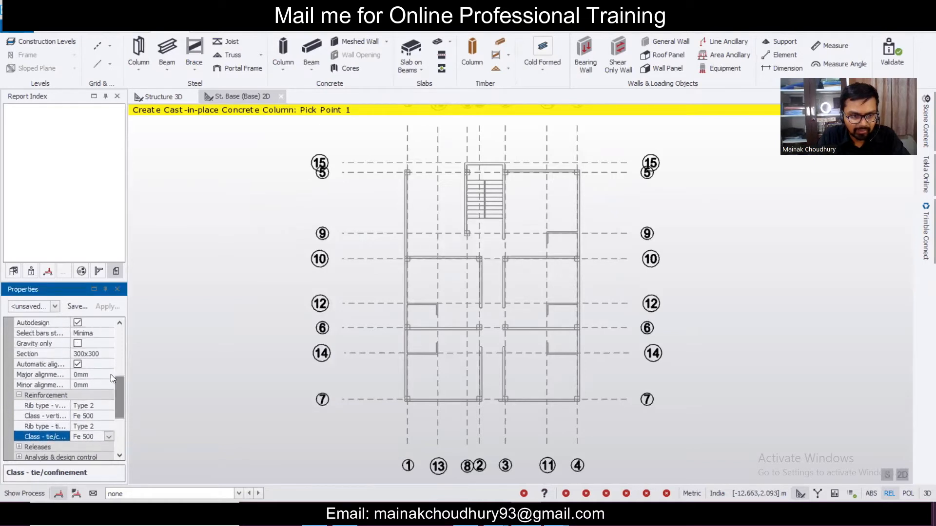
pyautogui.click(78, 365)
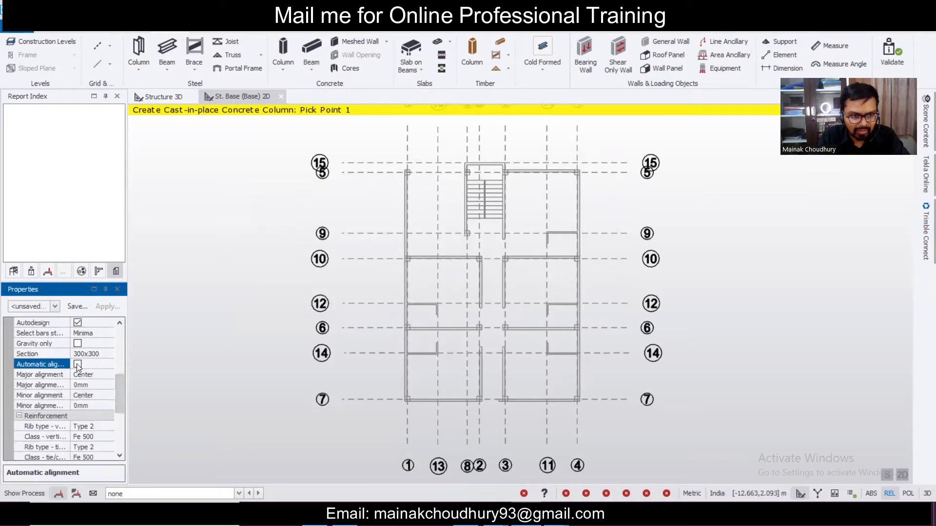
# - Save the column settings as property set C300x300 and apply it
pyautogui.click(81, 306)
pyautogui.write('C')
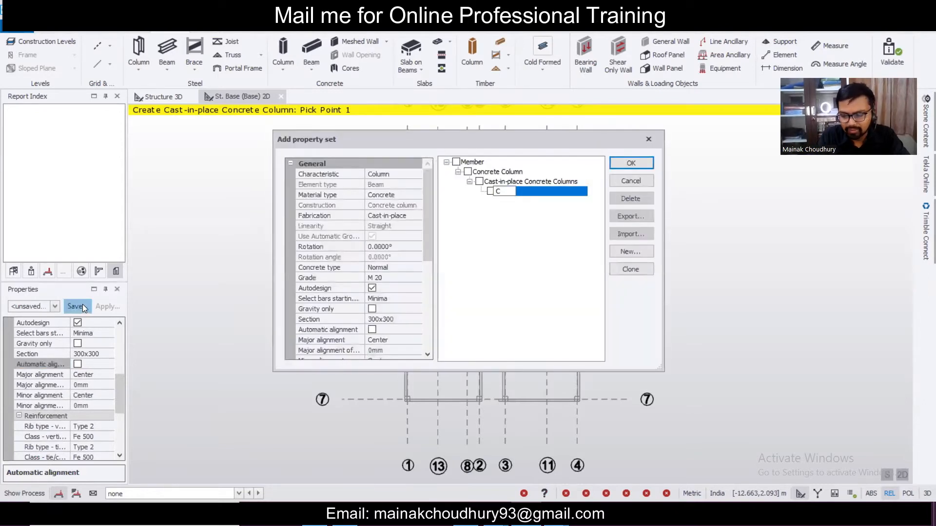
pyautogui.write('300x300')
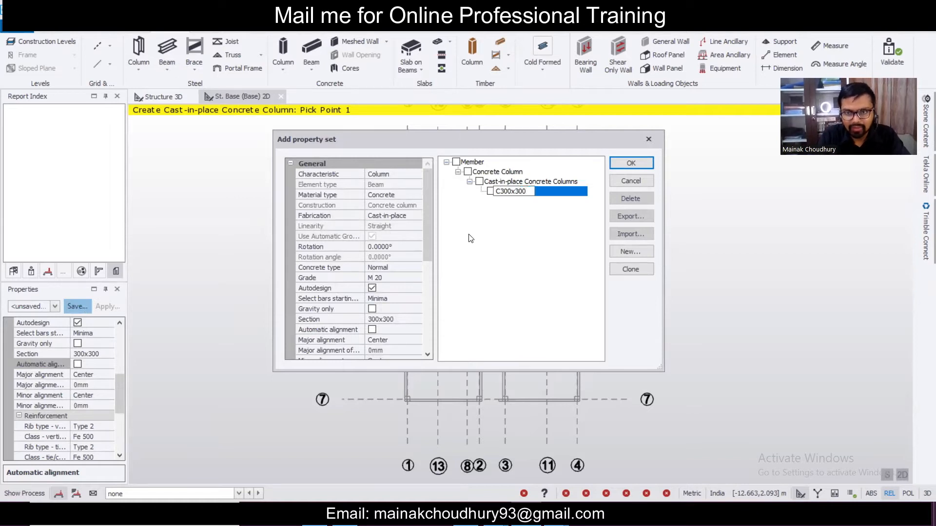
pyautogui.click(612, 163)
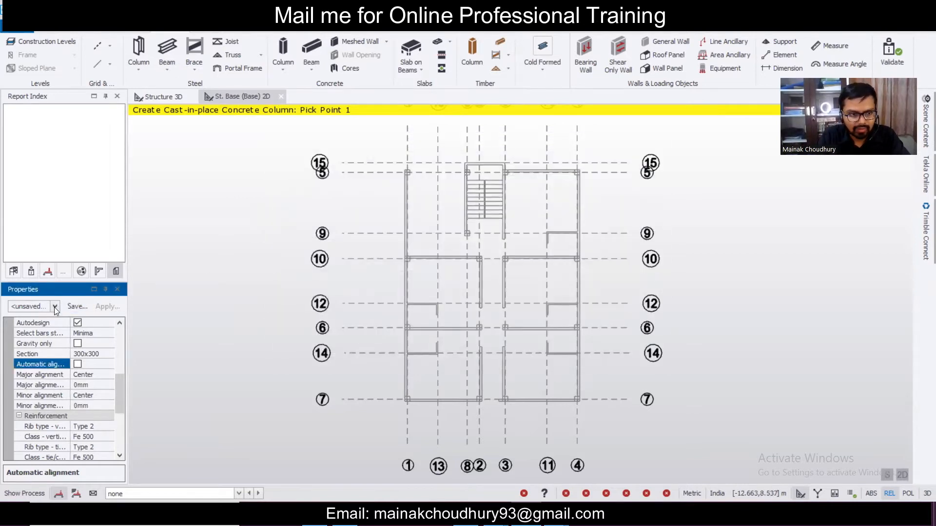
pyautogui.click(55, 306)
pyautogui.click(89, 138)
pyautogui.scroll(2, 429, 171)
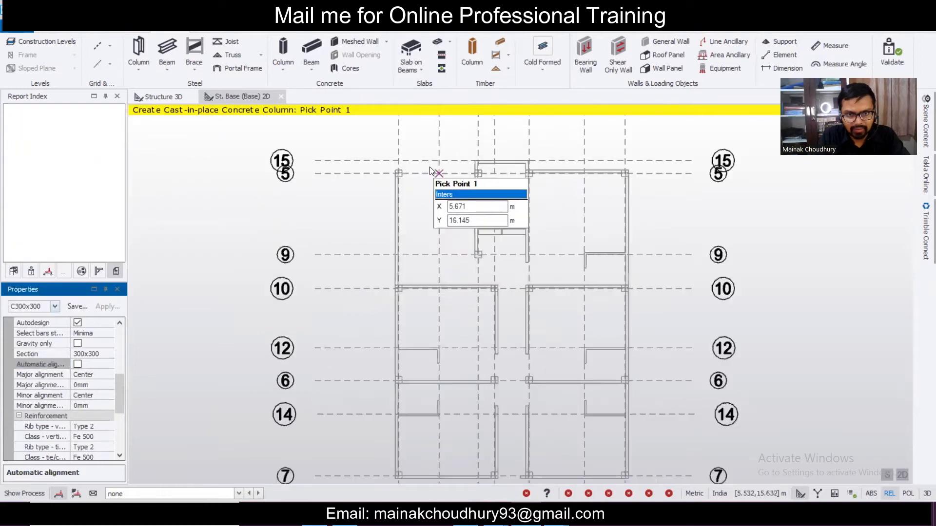
pyautogui.scroll(3, 430, 171)
# - Place columns at the upper-left, stair-top, top-right and grid 9 and 10 corners
pyautogui.click(373, 204)
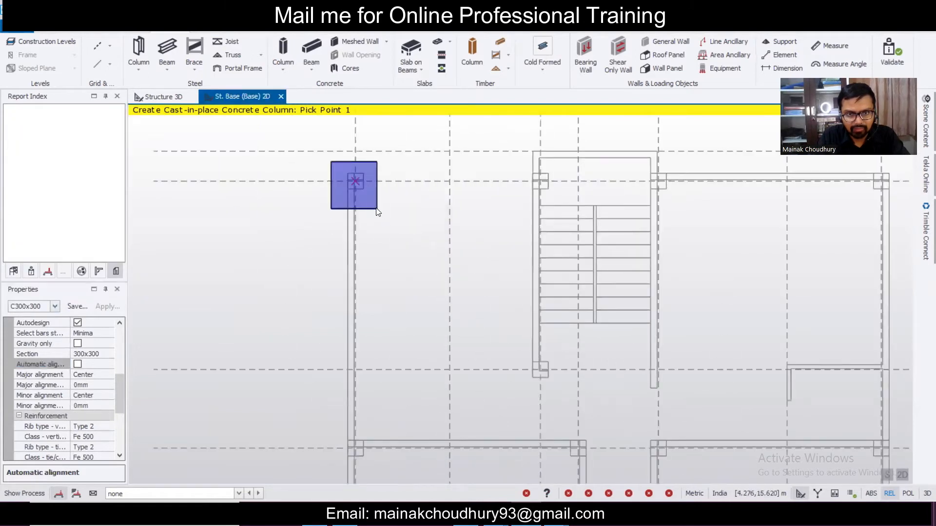
pyautogui.scroll(3, 550, 185)
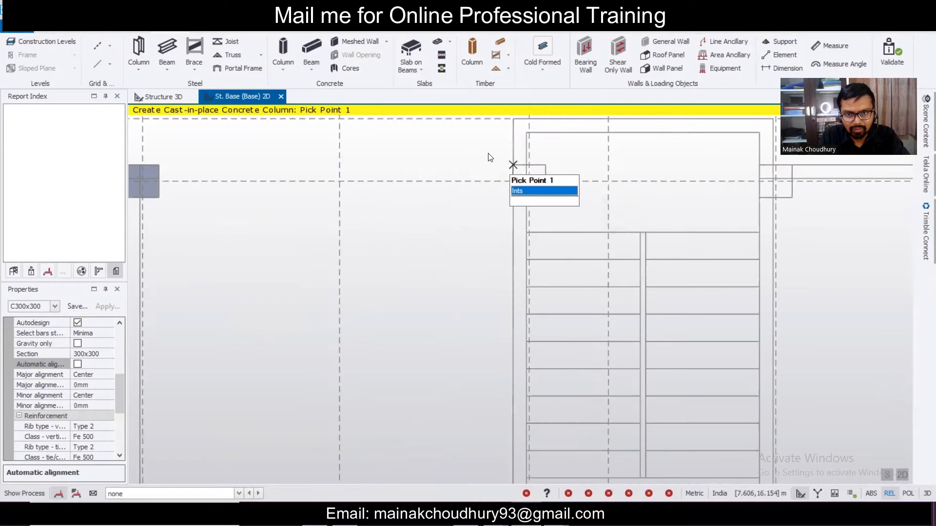
pyautogui.scroll(-2, 736, 195)
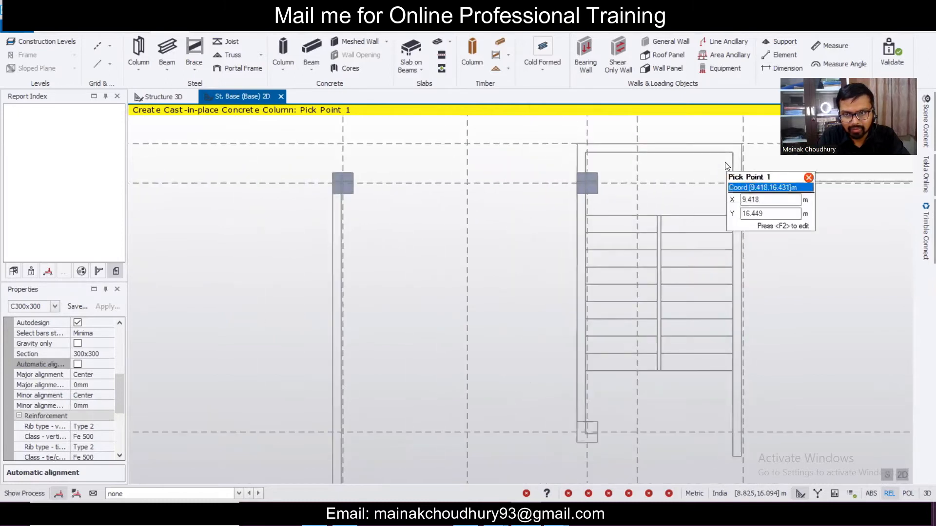
pyautogui.scroll(-3, 748, 207)
pyautogui.moveTo(749, 212); pyautogui.dragTo(444, 265, button='middle')
pyautogui.moveTo(548, 208); pyautogui.dragTo(601, 282)
pyautogui.scroll(-3, 580, 251)
pyautogui.moveTo(390, 306); pyautogui.dragTo(436, 220, button='middle')
pyautogui.moveTo(366, 281); pyautogui.dragTo(393, 244, button='middle')
pyautogui.scroll(3, 393, 245)
pyautogui.moveTo(384, 229); pyautogui.dragTo(427, 283)
pyautogui.moveTo(494, 184); pyautogui.dragTo(596, 266)
pyautogui.moveTo(516, 235); pyautogui.dragTo(537, 265)
pyautogui.moveTo(684, 236); pyautogui.dragTo(734, 279)
pyautogui.scroll(-2, 508, 314)
pyautogui.scroll(3, 423, 362)
# - Place columns along grid 6 and at grids 1/7, 2/7, 3/7 and 4/7
pyautogui.moveTo(408, 355); pyautogui.dragTo(446, 387)
pyautogui.moveTo(566, 347); pyautogui.dragTo(601, 379)
pyautogui.moveTo(631, 344); pyautogui.dragTo(675, 374)
pyautogui.moveTo(676, 359); pyautogui.dragTo(393, 262, button='middle')
pyautogui.moveTo(501, 249); pyautogui.dragTo(567, 311)
pyautogui.scroll(-2, 555, 278)
pyautogui.moveTo(238, 385); pyautogui.dragTo(296, 321, button='middle')
pyautogui.moveTo(298, 291); pyautogui.dragTo(356, 351)
pyautogui.moveTo(424, 303); pyautogui.dragTo(438, 345)
pyautogui.moveTo(460, 311); pyautogui.dragTo(504, 355)
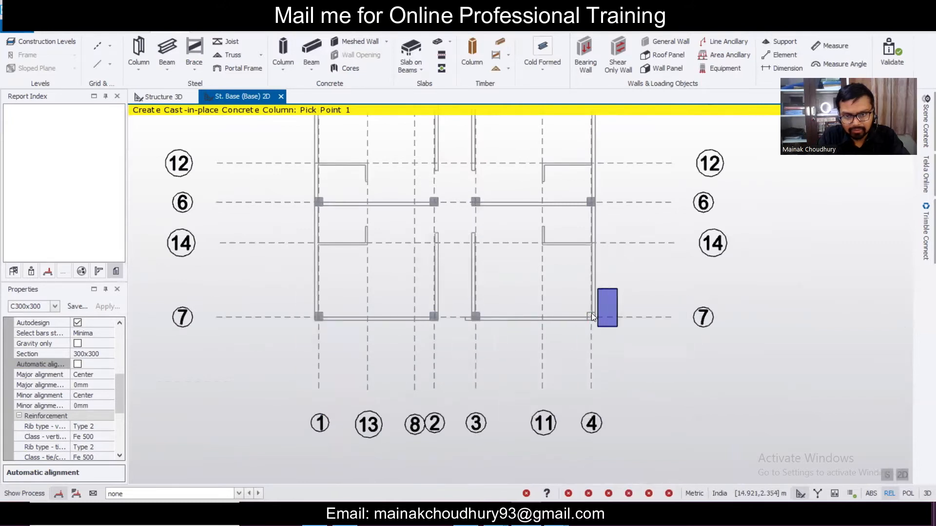
pyautogui.click(583, 330)
pyautogui.scroll(-4, 551, 338)
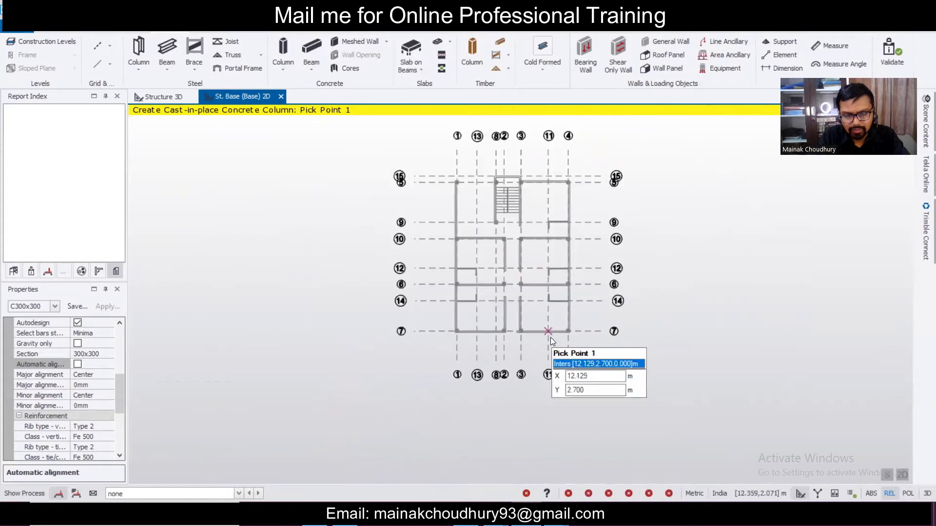
pyautogui.scroll(2, 551, 337)
pyautogui.moveTo(620, 192); pyautogui.dragTo(544, 256, button='middle')
pyautogui.scroll(1, 510, 262)
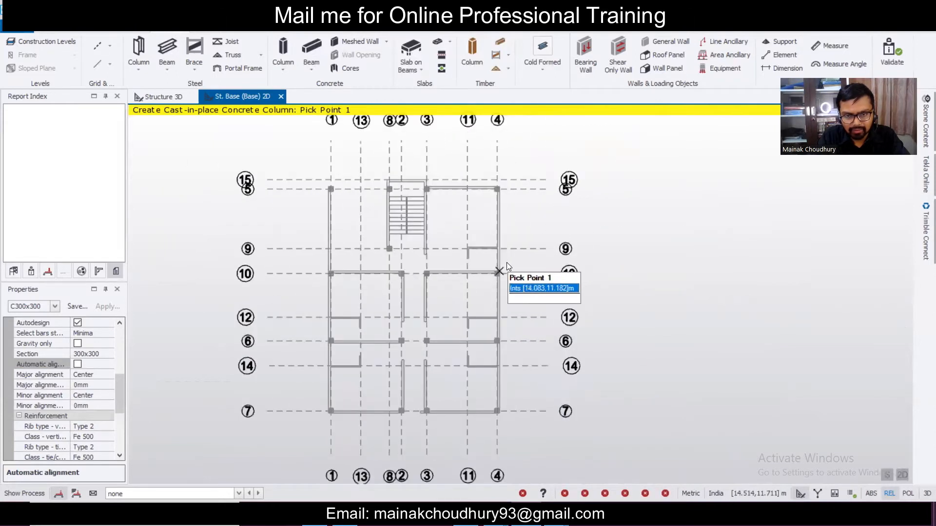
pyautogui.scroll(-2, 517, 238)
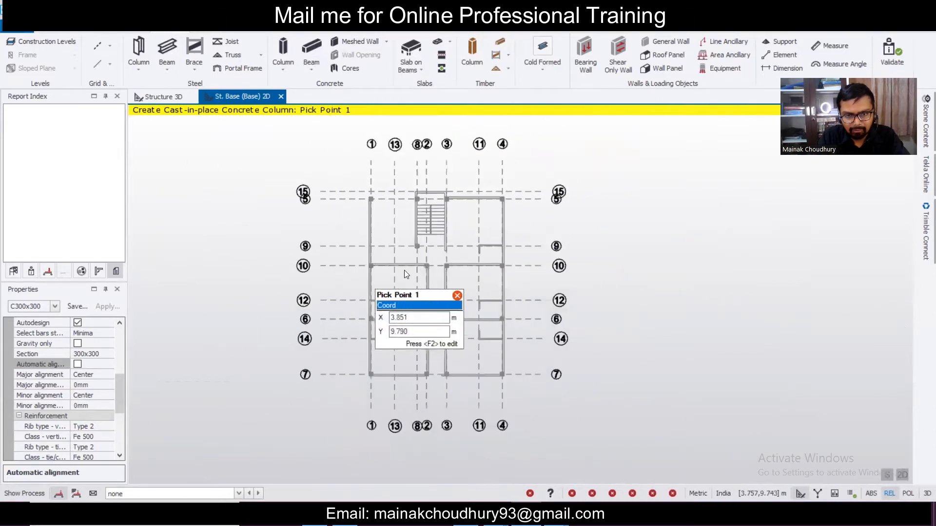
pyautogui.scroll(3, 440, 266)
pyautogui.scroll(1, 453, 266)
pyautogui.scroll(-2, 560, 263)
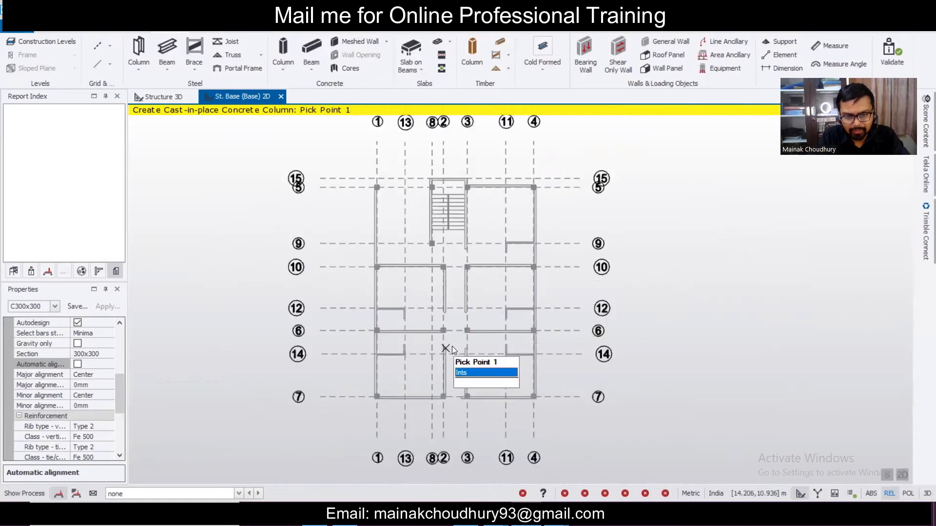
# - Check the placed columns in the Structure 3D view, then return to the base plan for concrete beams
pyautogui.click(165, 96)
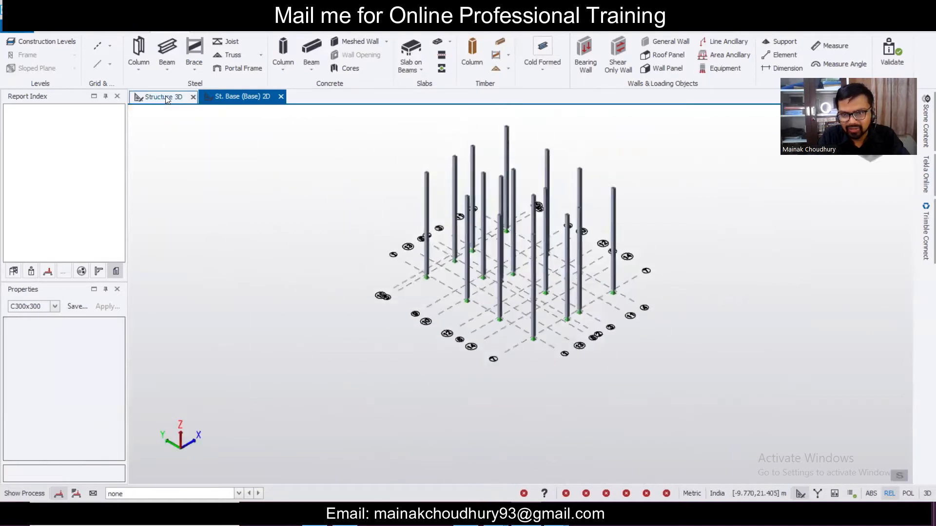
pyautogui.moveTo(767, 301); pyautogui.dragTo(396, 268, button='right')
pyautogui.click(251, 97)
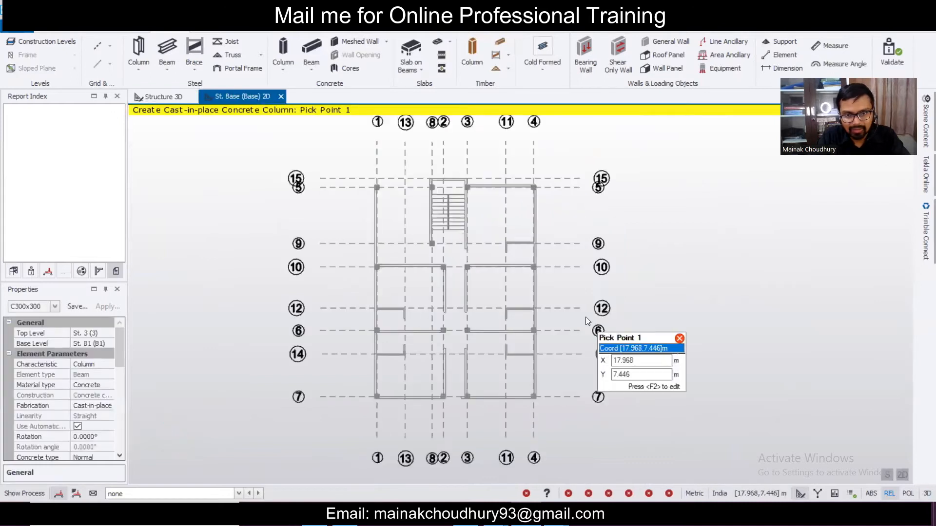
pyautogui.click(317, 49)
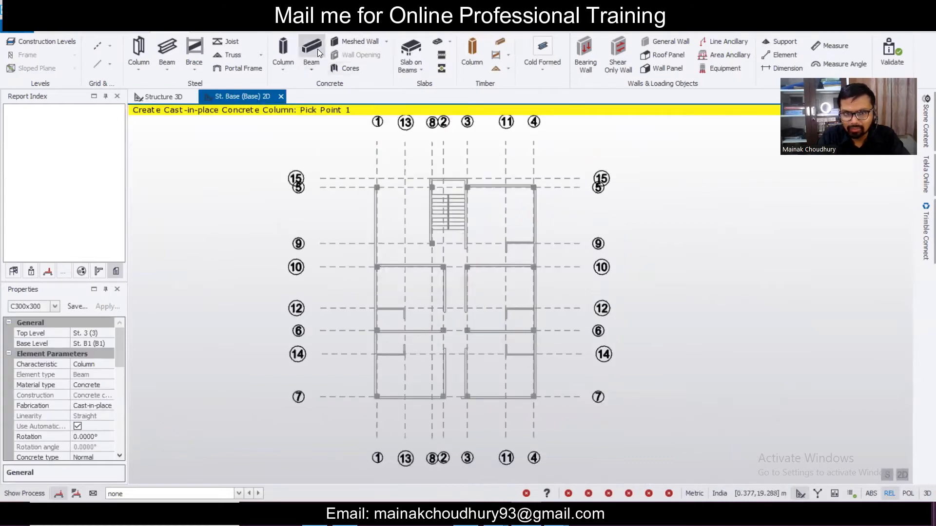
# - Edit the 250x500 beam section, changing its depth to 300 to make it 250x300
pyautogui.moveTo(119, 358); pyautogui.dragTo(118, 392)
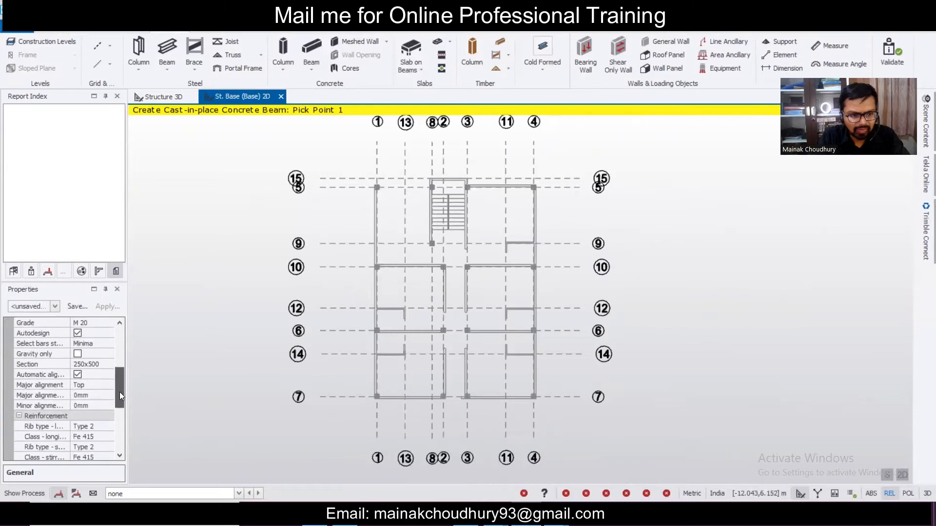
pyautogui.click(109, 366)
pyautogui.click(109, 365)
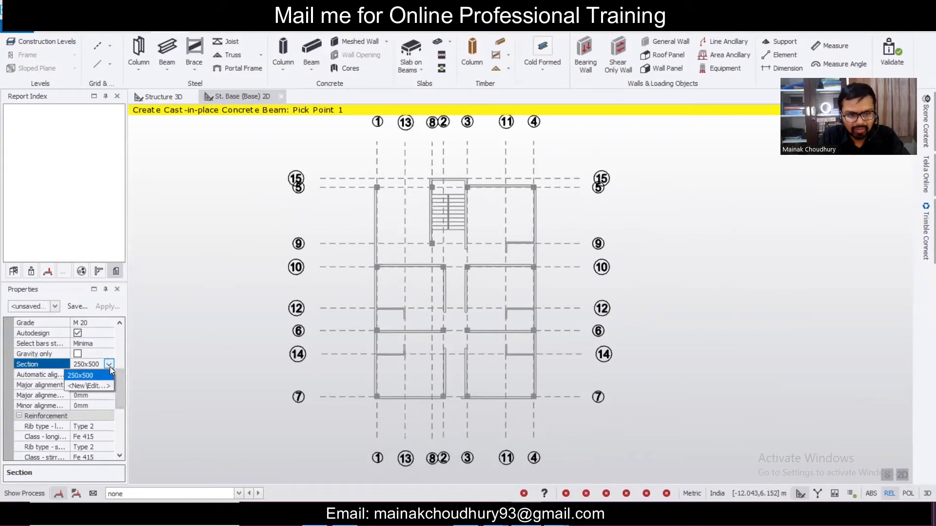
pyautogui.click(102, 386)
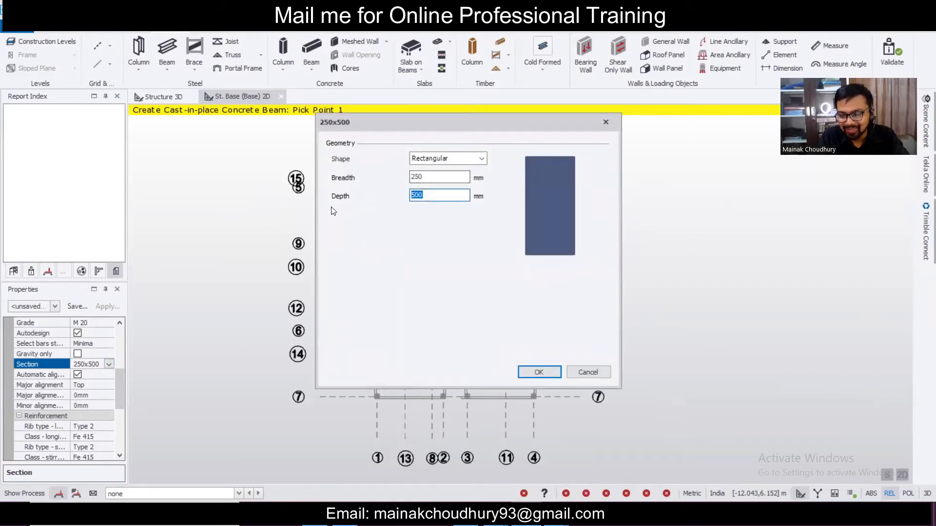
pyautogui.write('300')
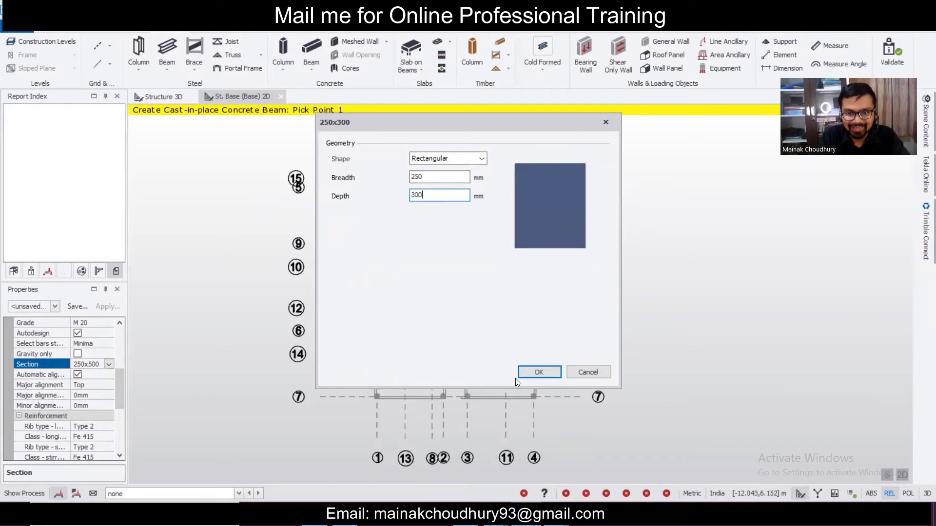
pyautogui.click(533, 378)
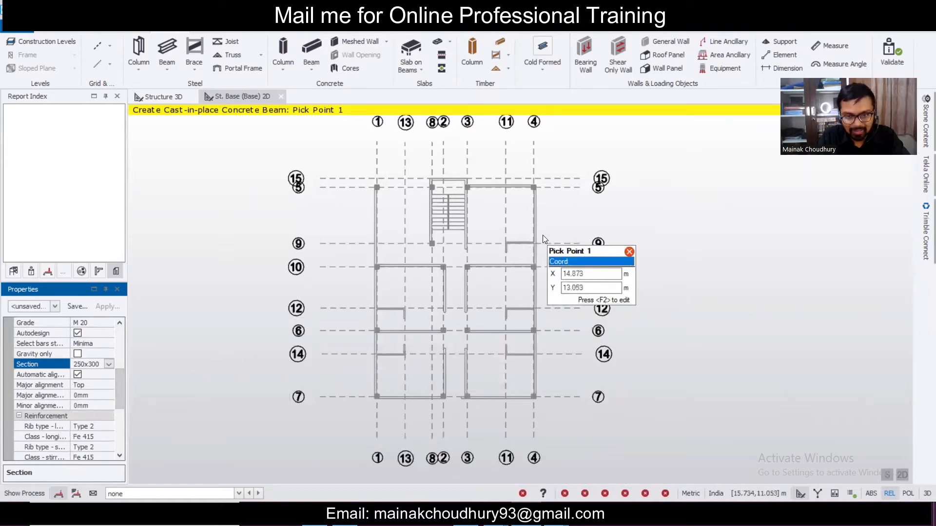
# - Draw a concrete beam along grid 9 and another from grid 10 to grid 9
pyautogui.scroll(2, 542, 235)
pyautogui.scroll(1, 542, 235)
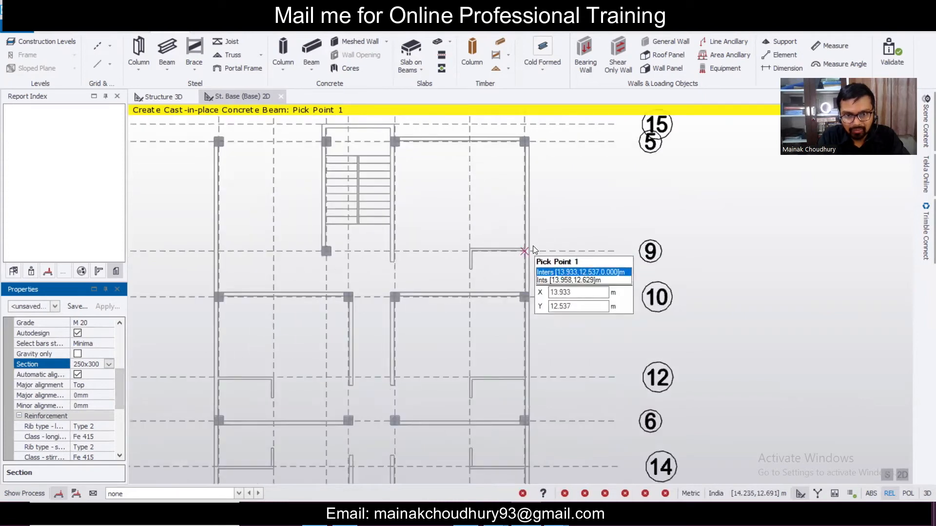
pyautogui.click(533, 246)
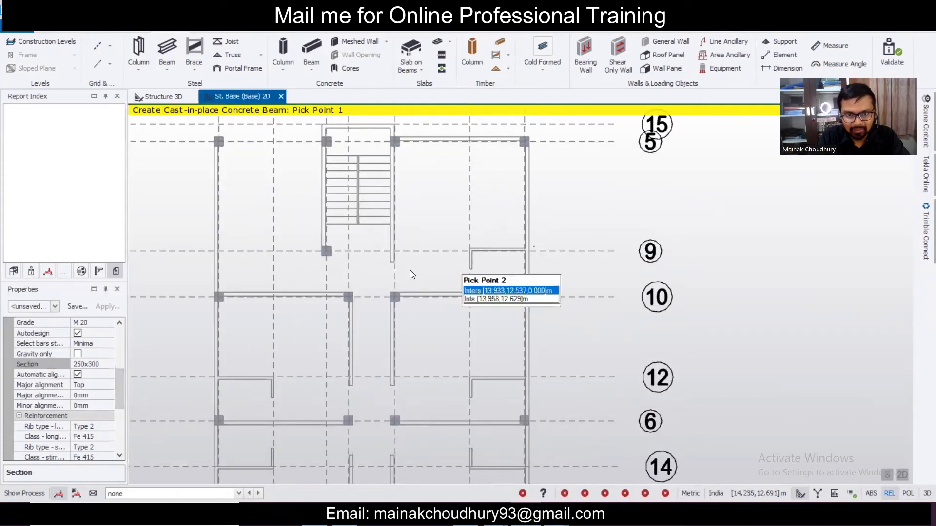
pyautogui.click(387, 245)
pyautogui.press('Escape')
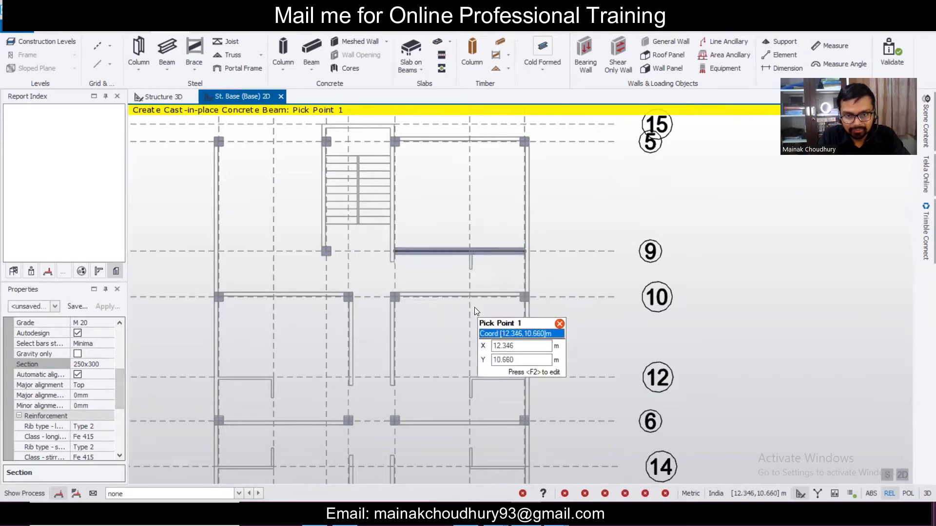
pyautogui.click(469, 297)
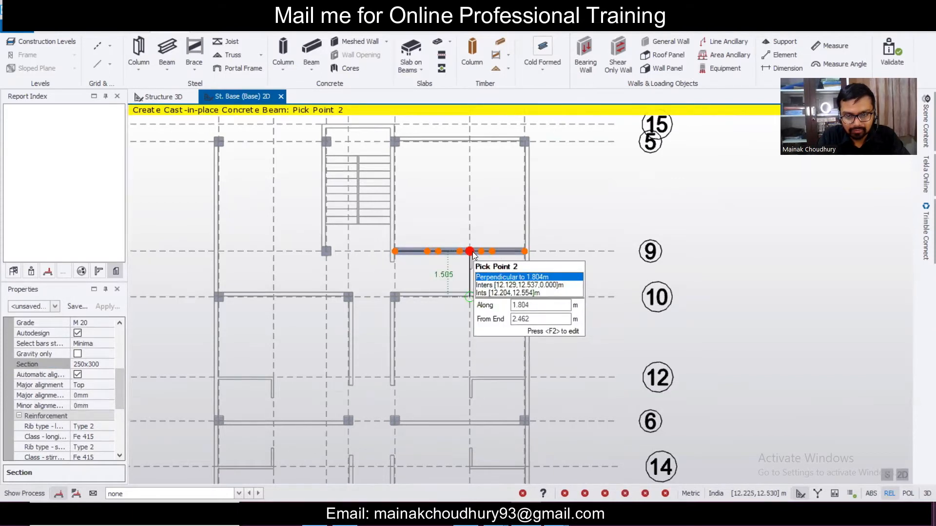
pyautogui.press('Escape')
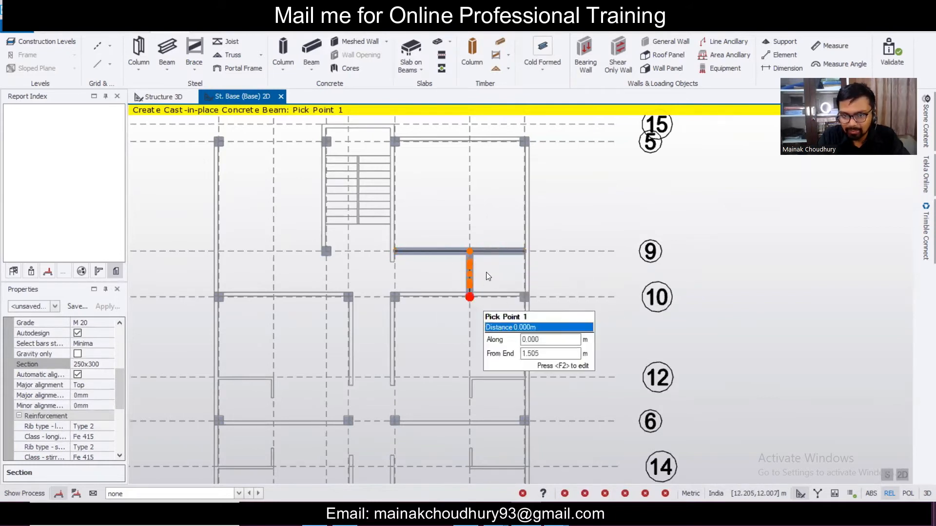
# - Draw beams along grid 12 in both bays plus two cross beams from grid 6 to grid 12
pyautogui.scroll(-2, 484, 240)
pyautogui.scroll(-1, 479, 266)
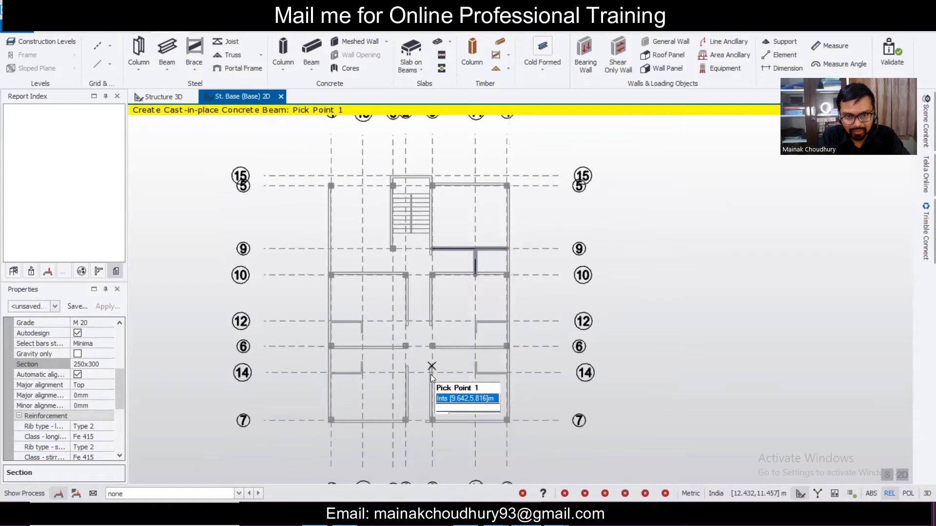
pyautogui.scroll(3, 477, 345)
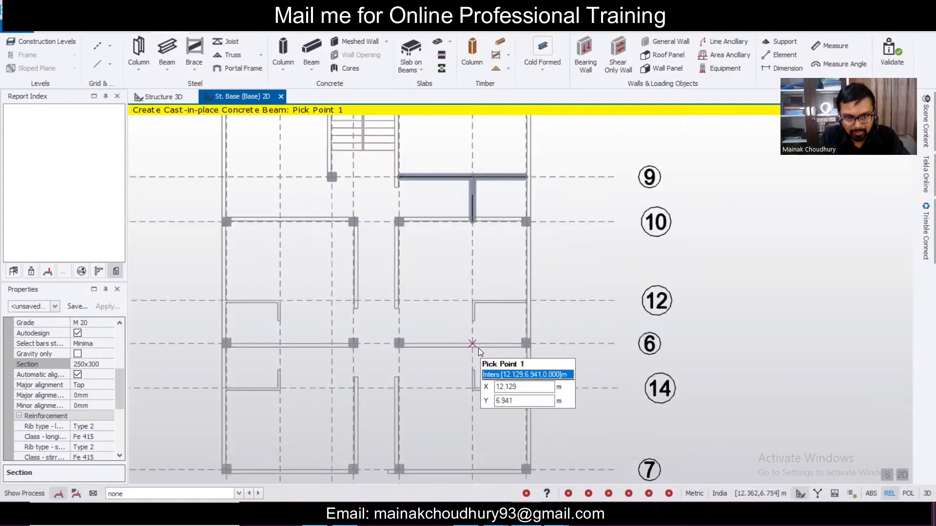
pyautogui.click(225, 300)
pyautogui.click(355, 299)
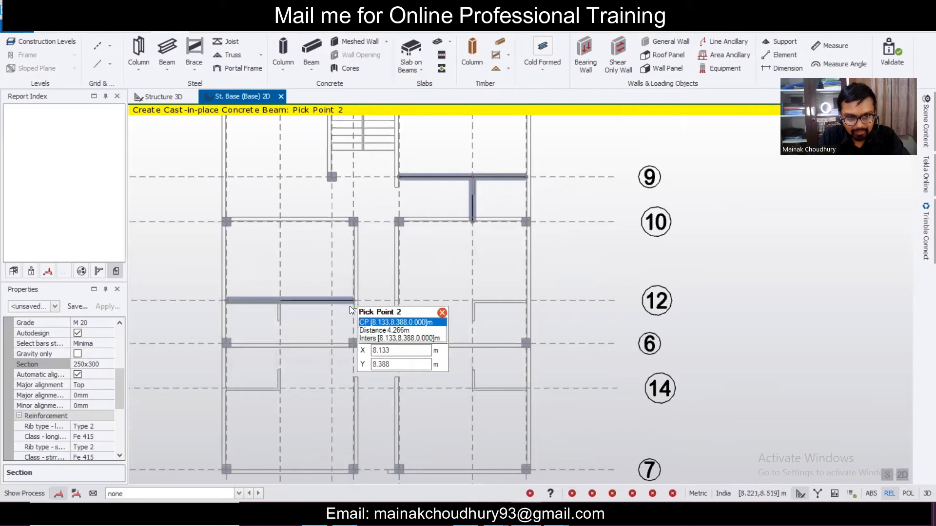
pyautogui.press('Escape')
pyautogui.click(281, 343)
pyautogui.click(283, 305)
pyautogui.press('Escape')
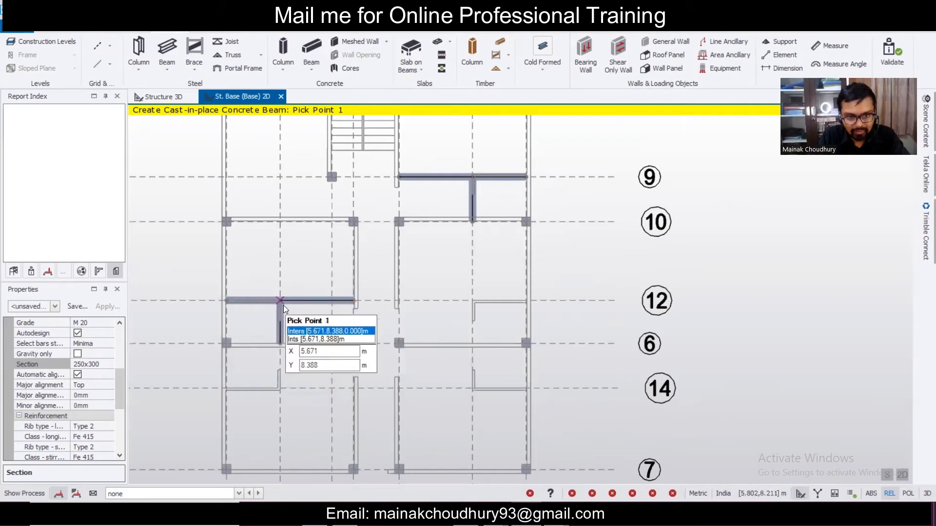
pyautogui.click(467, 346)
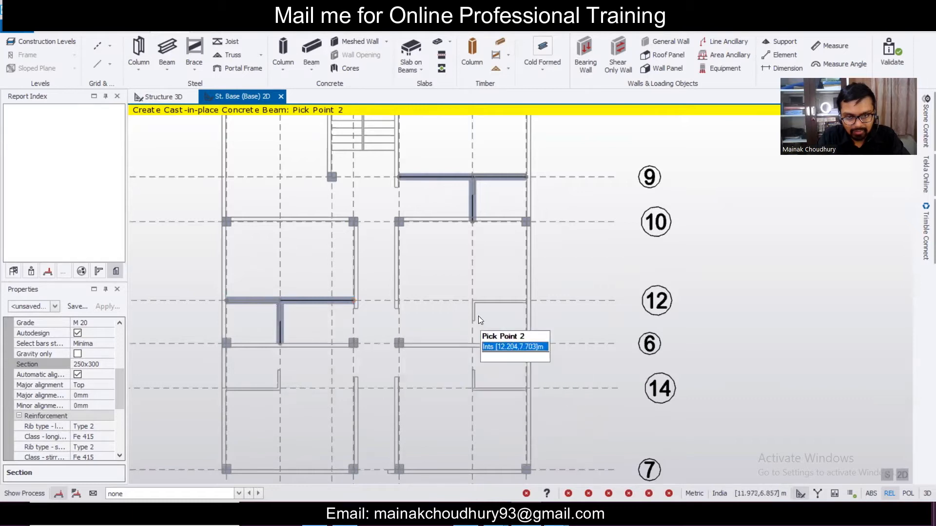
pyautogui.click(475, 304)
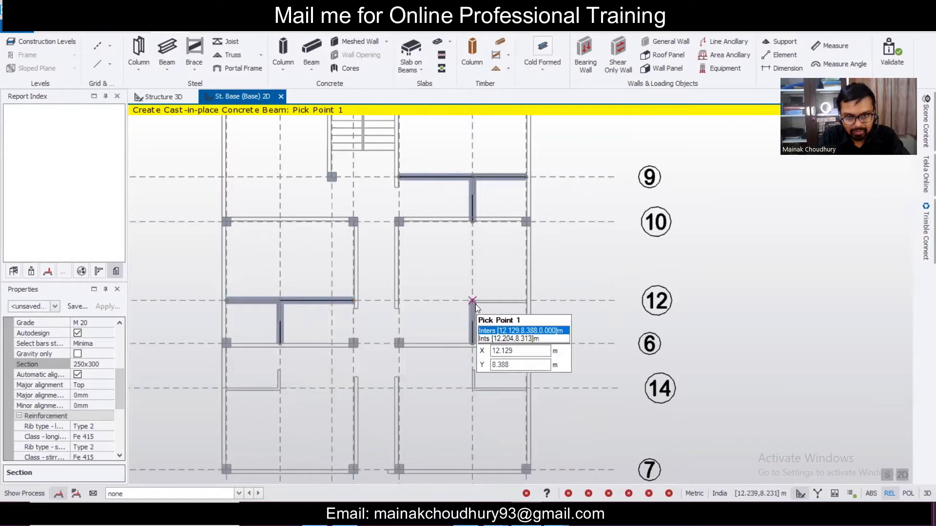
pyautogui.press('Escape')
pyautogui.click(396, 299)
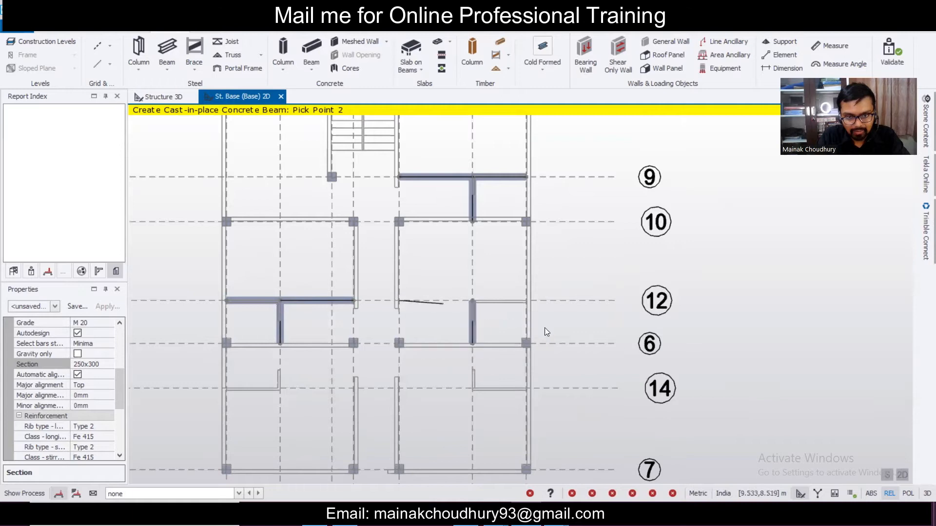
pyautogui.click(524, 297)
pyautogui.click(525, 296)
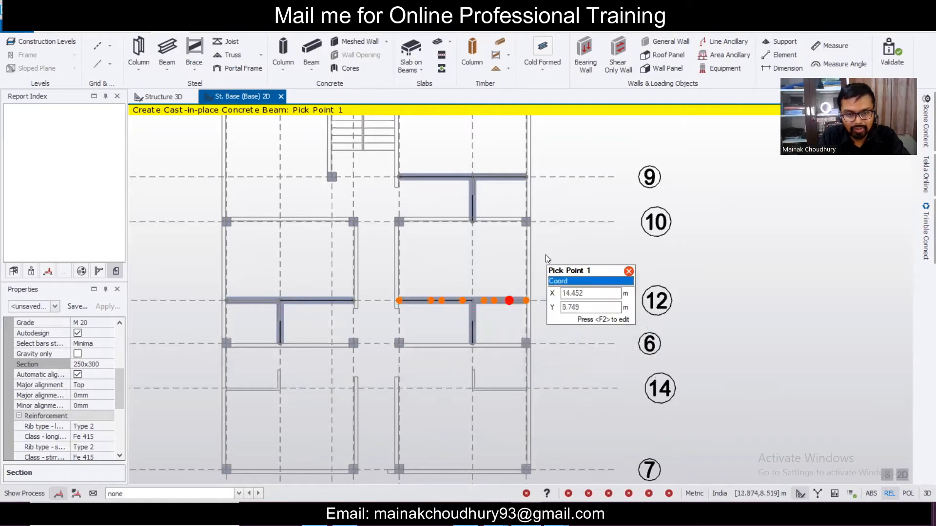
# - Draw beams along grid 14 in both bays plus cross beams from grid 6 to grid 14
pyautogui.scroll(-4, 546, 254)
pyautogui.scroll(2, 423, 329)
pyautogui.scroll(3, 415, 327)
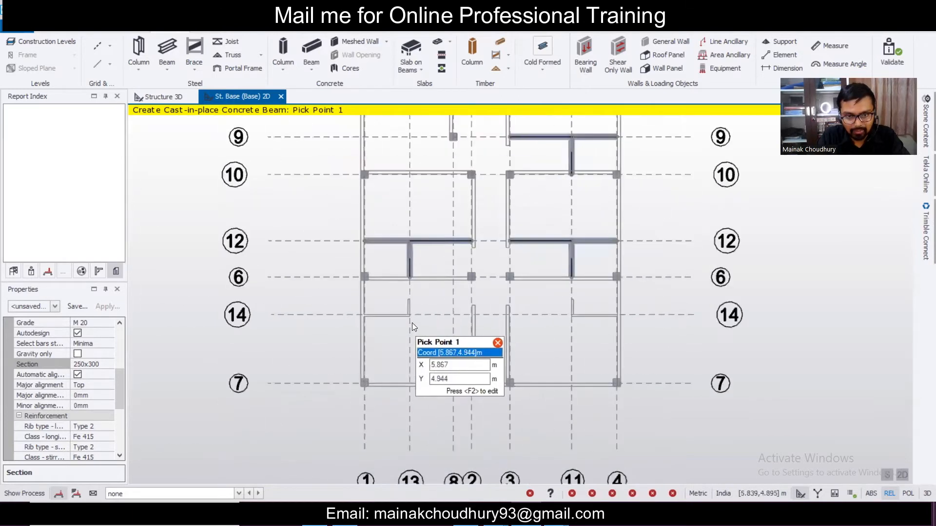
pyautogui.click(364, 318)
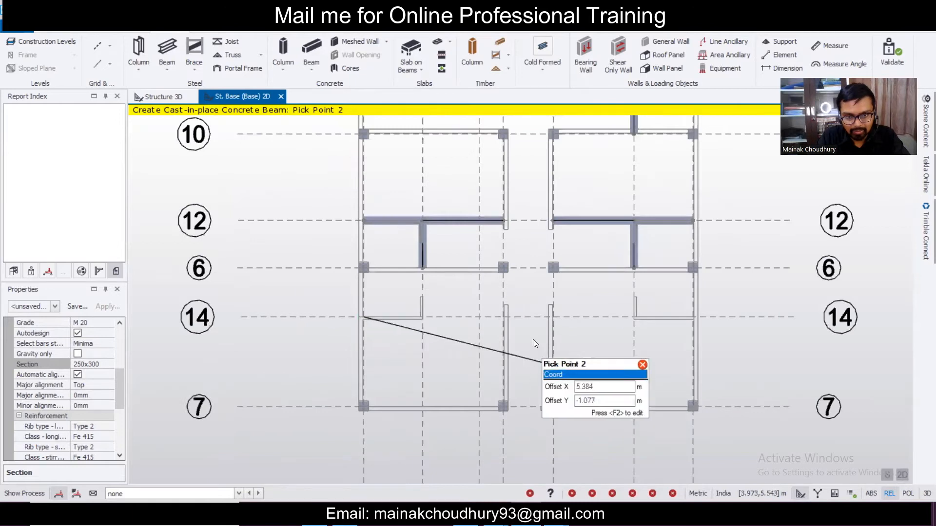
pyautogui.doubleClick(507, 318)
pyautogui.click(429, 276)
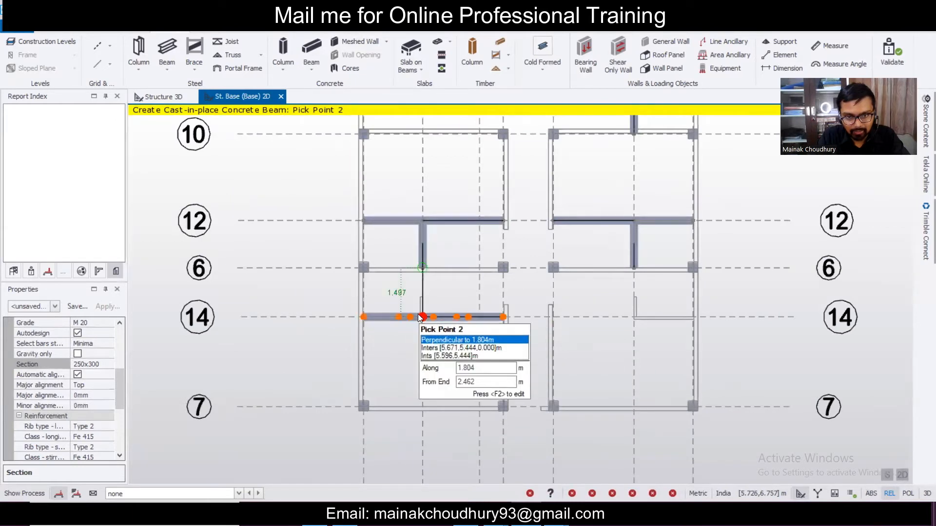
pyautogui.doubleClick(422, 317)
pyautogui.click(630, 274)
pyautogui.doubleClick(633, 314)
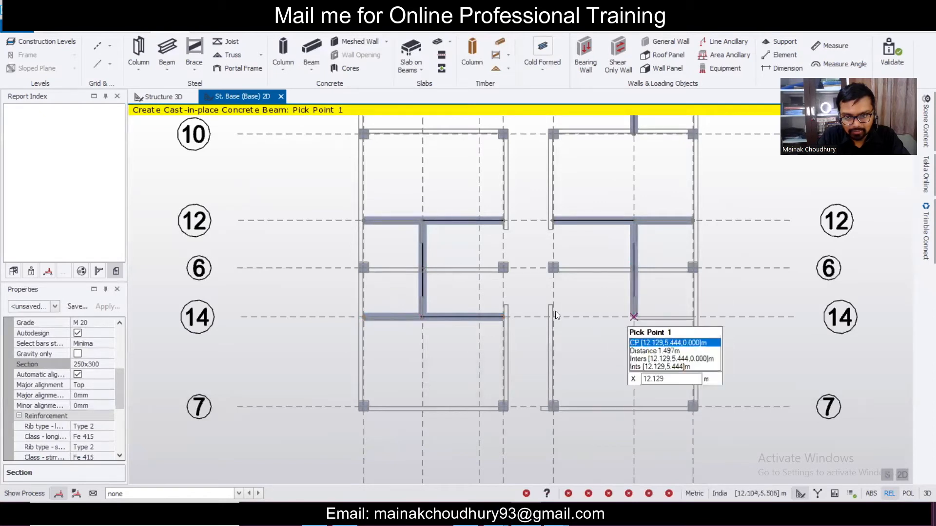
pyautogui.click(553, 315)
pyautogui.doubleClick(692, 319)
# - Frame the stair top with two short column beams and a beam across, then finish drawing
pyautogui.scroll(-2, 693, 319)
pyautogui.scroll(-1, 677, 321)
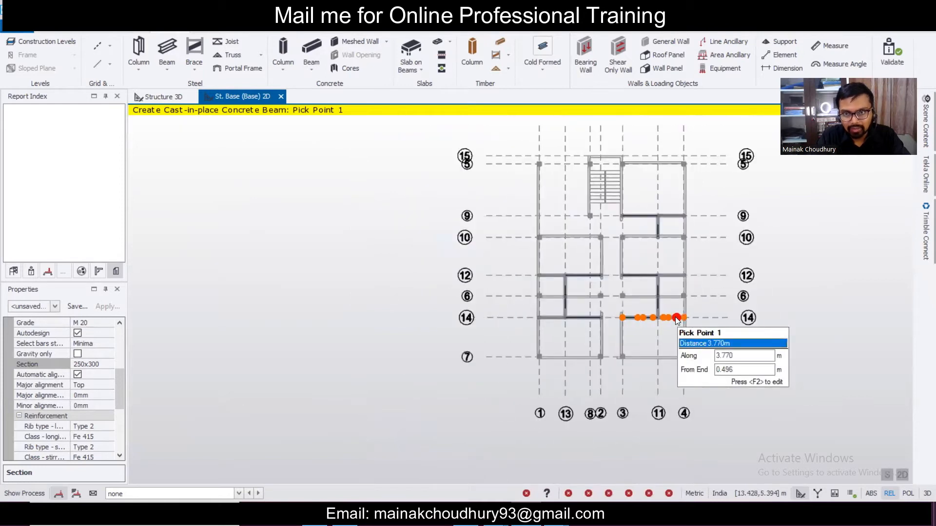
pyautogui.scroll(2, 614, 144)
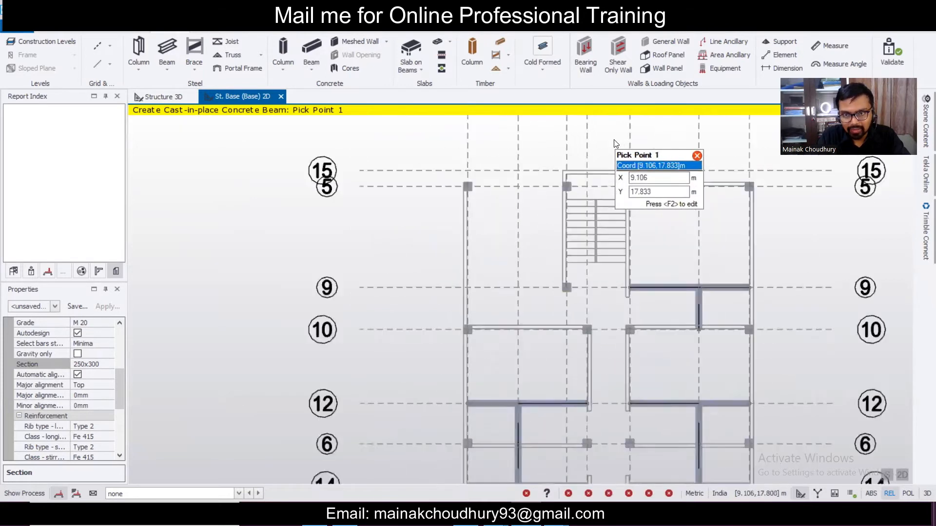
pyautogui.scroll(2, 615, 143)
pyautogui.click(493, 257)
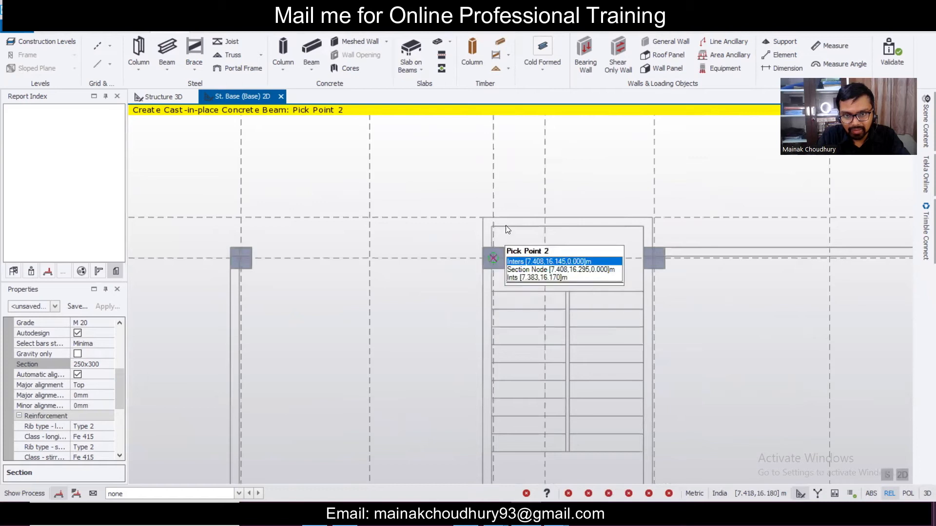
pyautogui.click(495, 215)
pyautogui.click(654, 250)
pyautogui.click(654, 217)
pyautogui.click(493, 217)
pyautogui.click(648, 218)
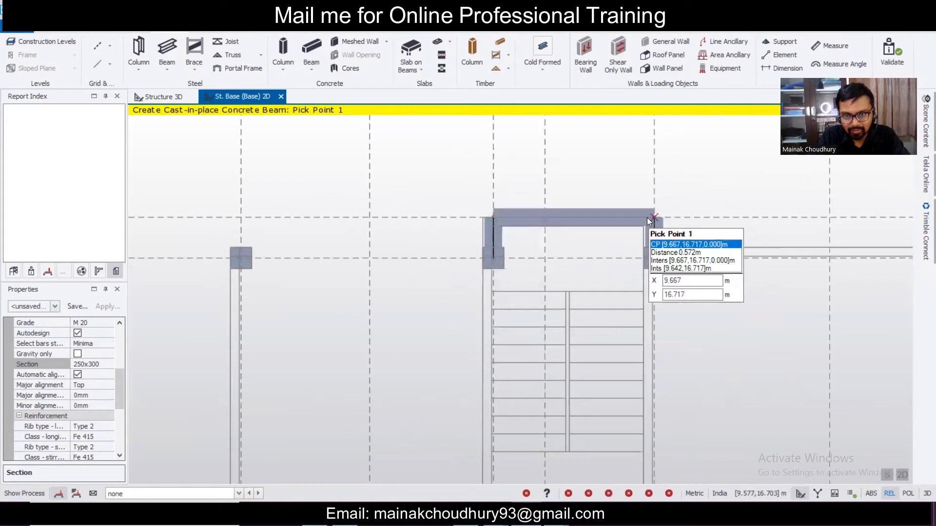
pyautogui.scroll(-2, 549, 201)
pyautogui.scroll(-3, 561, 248)
pyautogui.scroll(-5, 563, 254)
pyautogui.moveTo(613, 347); pyautogui.dragTo(593, 271, button='middle')
pyautogui.scroll(1, 568, 341)
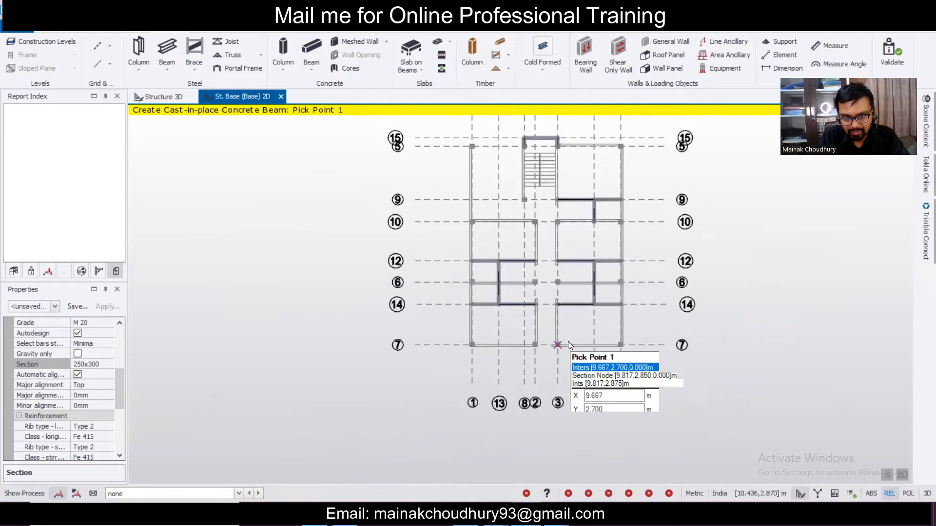
pyautogui.scroll(1, 569, 341)
pyautogui.scroll(1, 540, 328)
pyautogui.press('Escape')
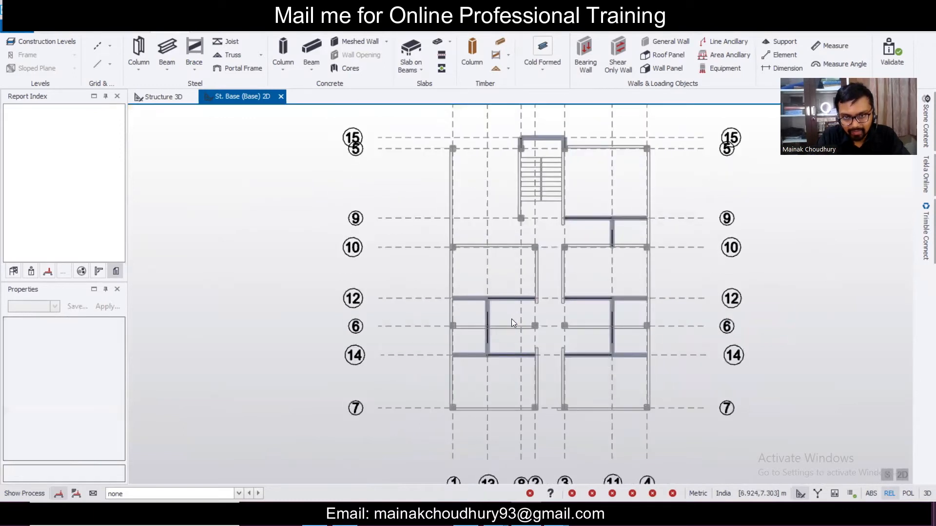
# - Select the grid 12 and grid 14 secondary beams and the vertical beams between them
pyautogui.scroll(1, 505, 309)
pyautogui.scroll(1, 510, 295)
pyautogui.click(514, 301)
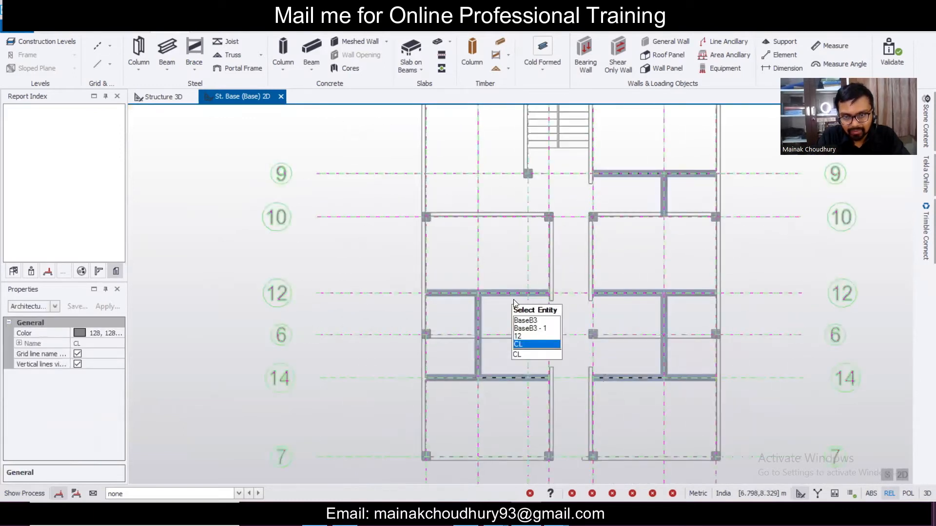
pyautogui.scroll(1, 507, 290)
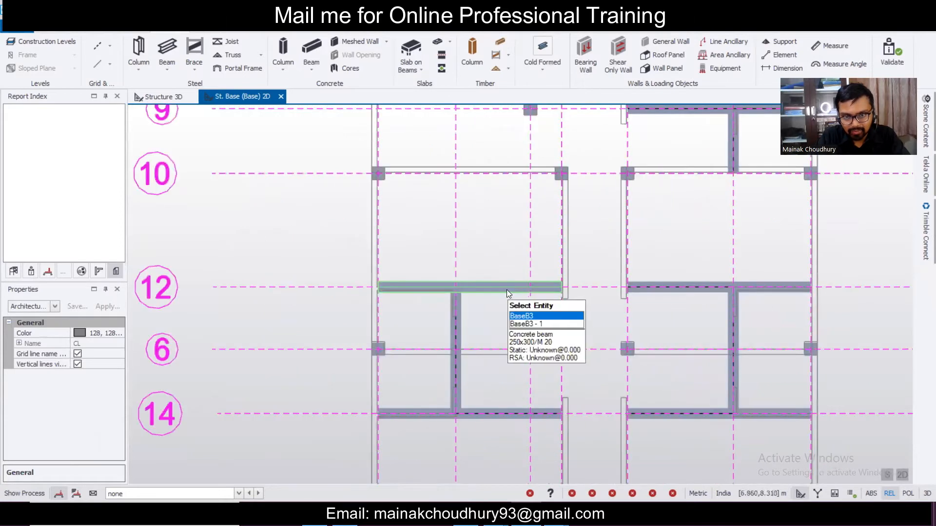
pyautogui.press('Escape')
pyautogui.scroll(-3, 490, 308)
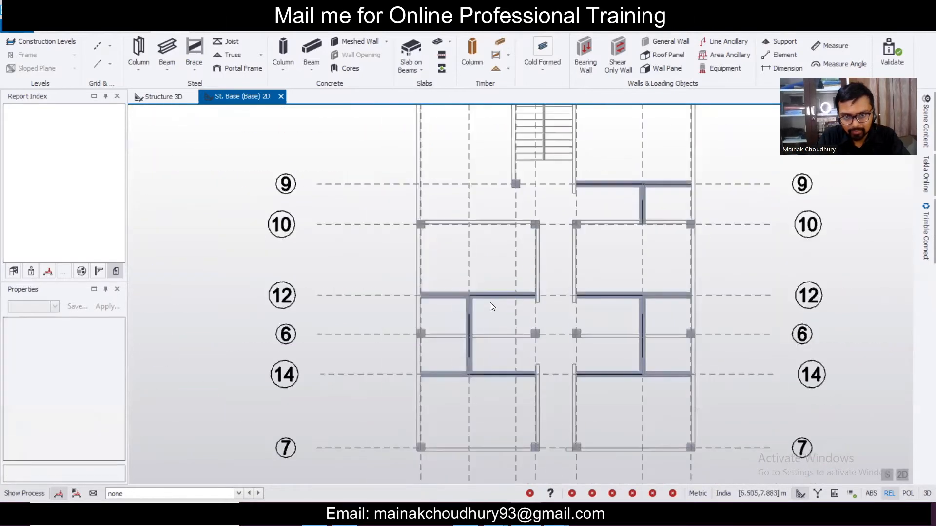
pyautogui.click(490, 300)
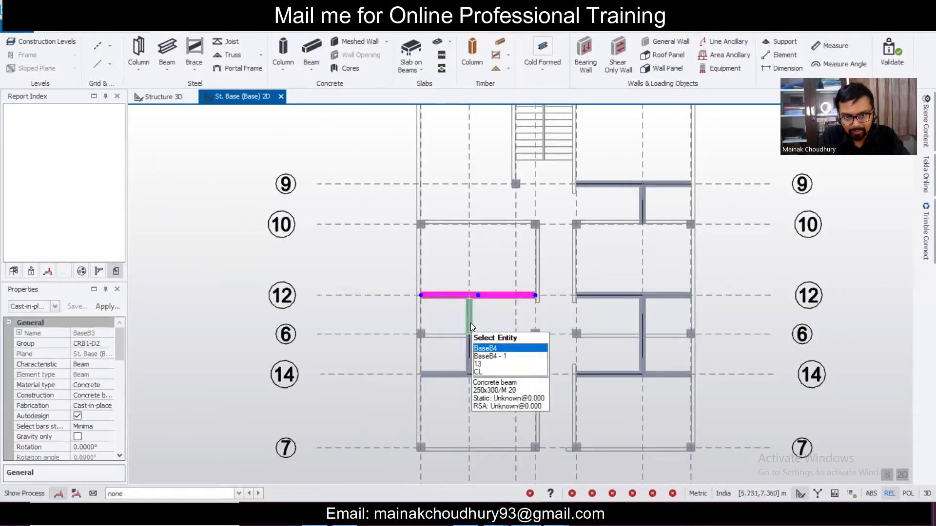
pyautogui.scroll(2, 470, 323)
pyautogui.click(471, 312)
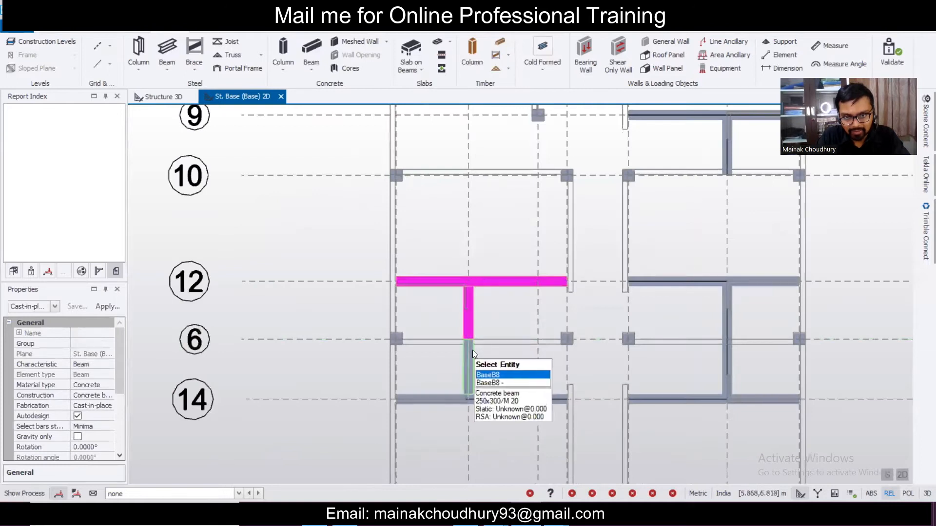
pyautogui.click(455, 399)
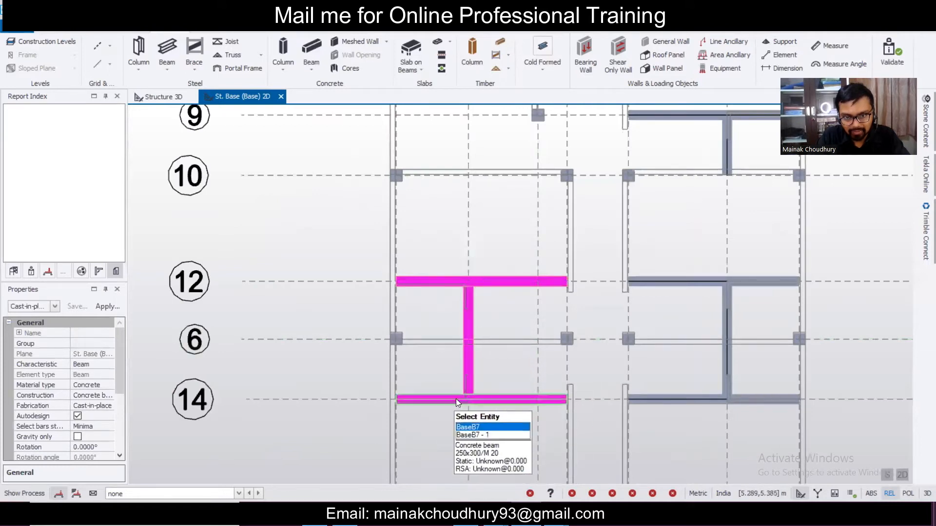
pyautogui.click(706, 402)
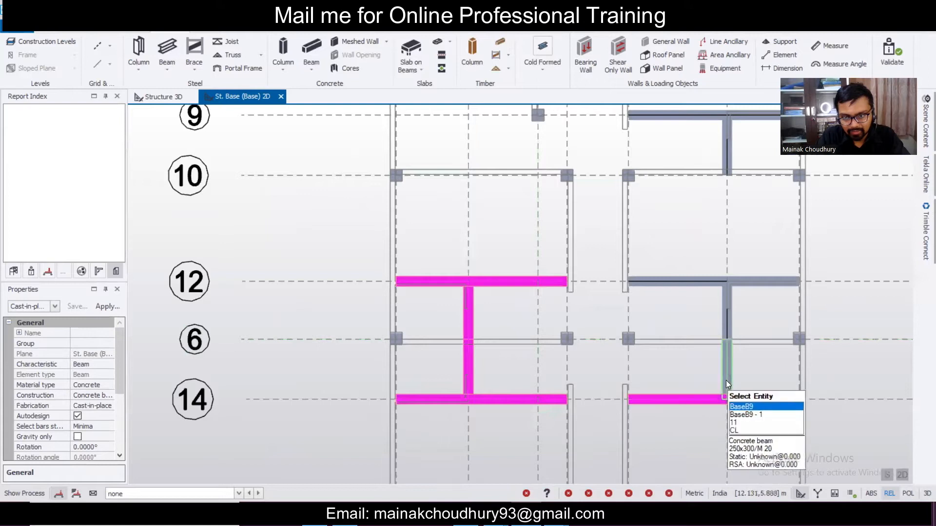
pyautogui.click(725, 331)
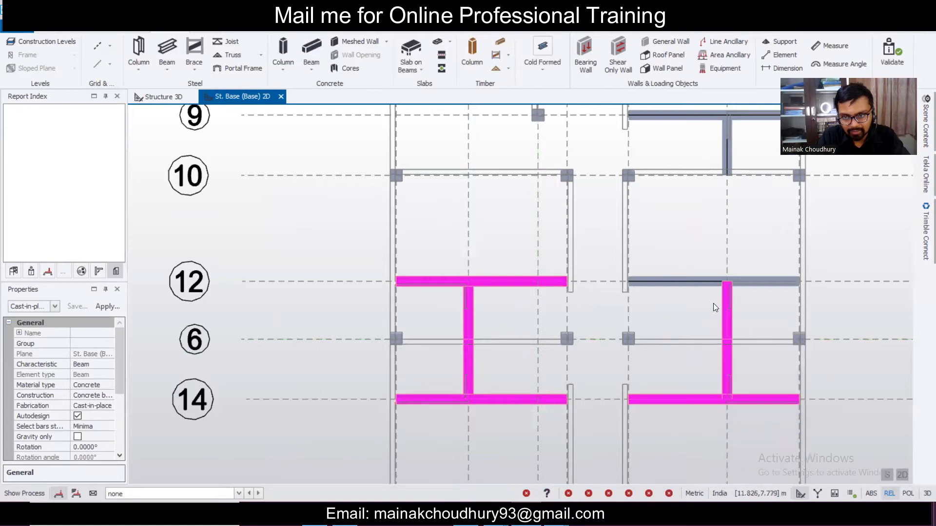
pyautogui.click(712, 287)
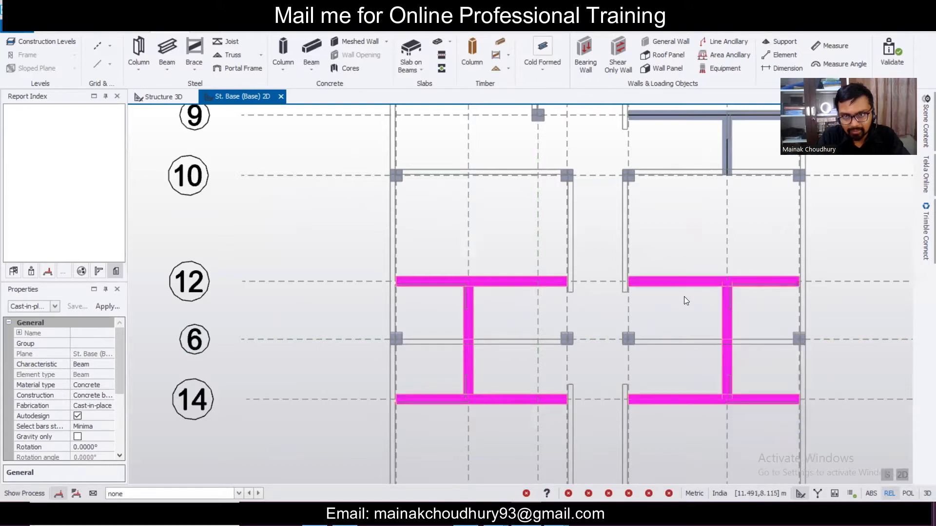
# - Add the gridline 9 beams and the gridline 15 stair beam to the selection
pyautogui.scroll(-2, 618, 299)
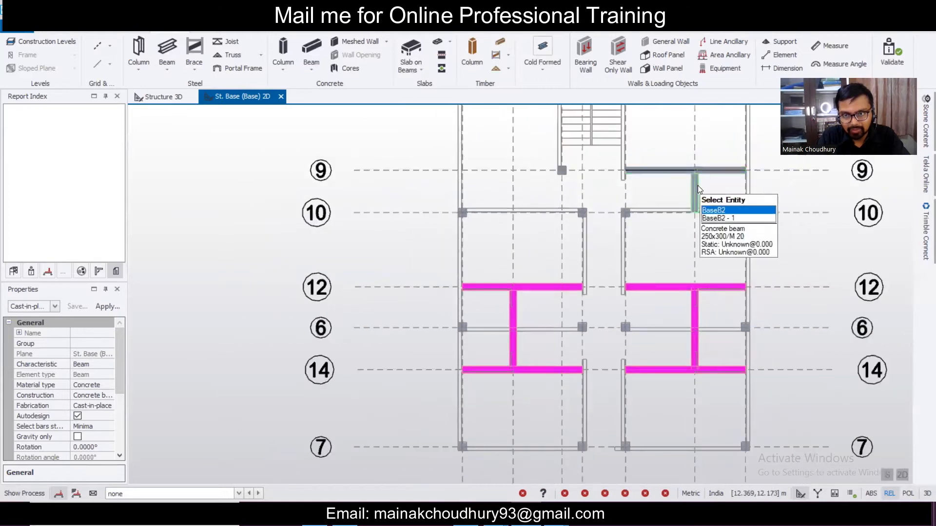
pyautogui.click(692, 183)
pyautogui.click(686, 173)
pyautogui.scroll(-2, 639, 235)
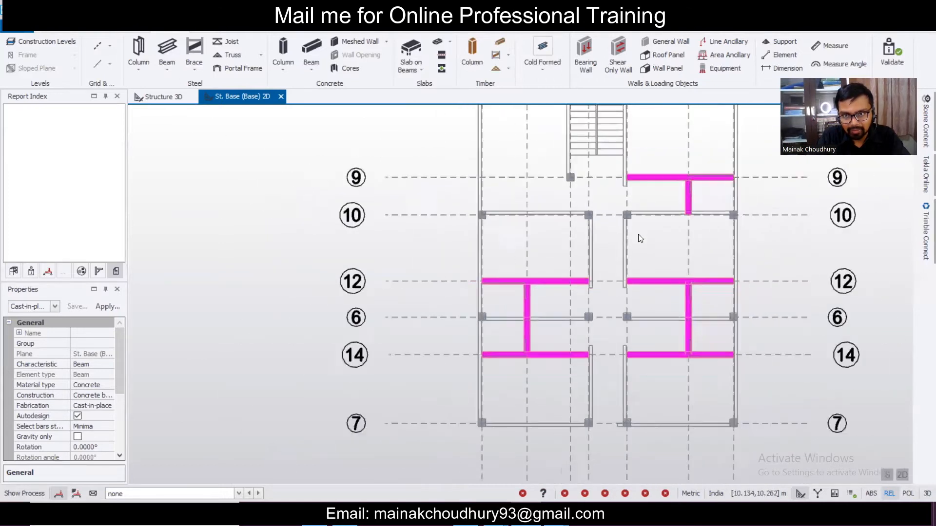
pyautogui.scroll(3, 508, 297)
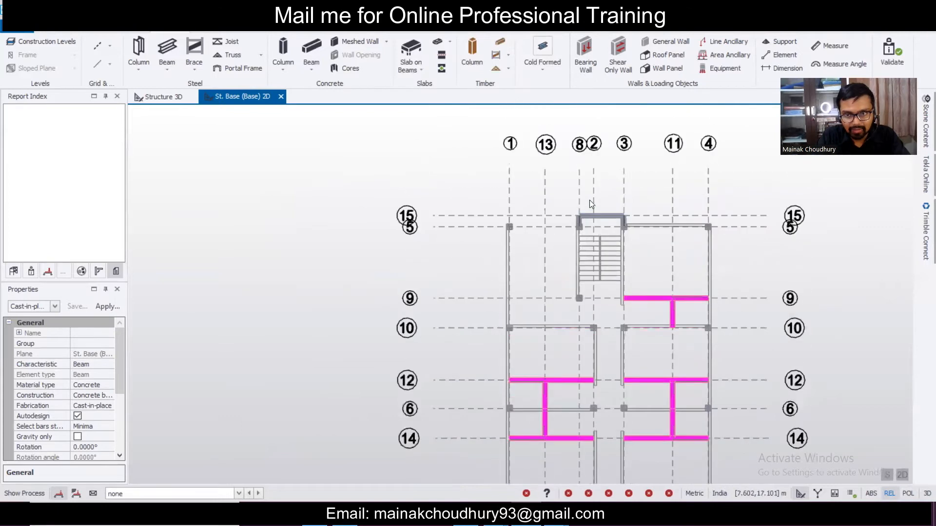
pyautogui.scroll(2, 604, 215)
pyautogui.click(604, 215)
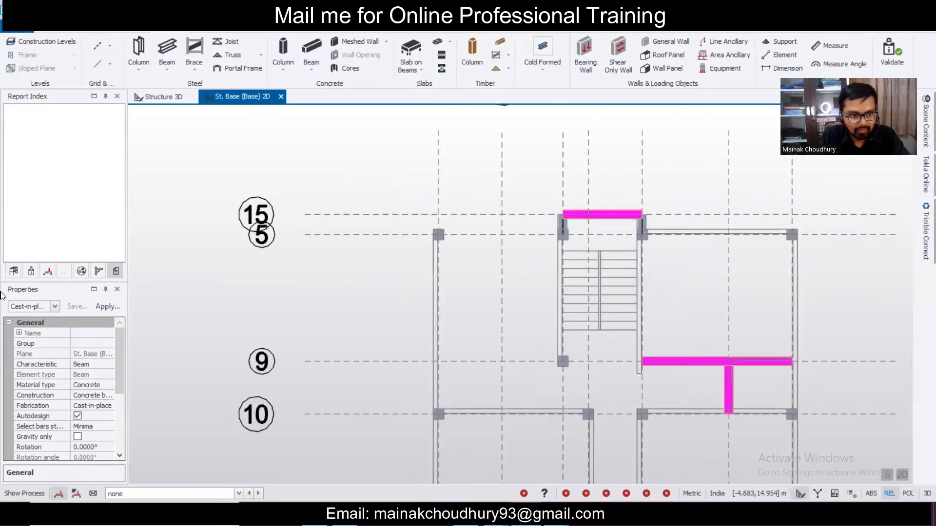
pyautogui.moveTo(118, 348); pyautogui.dragTo(120, 409)
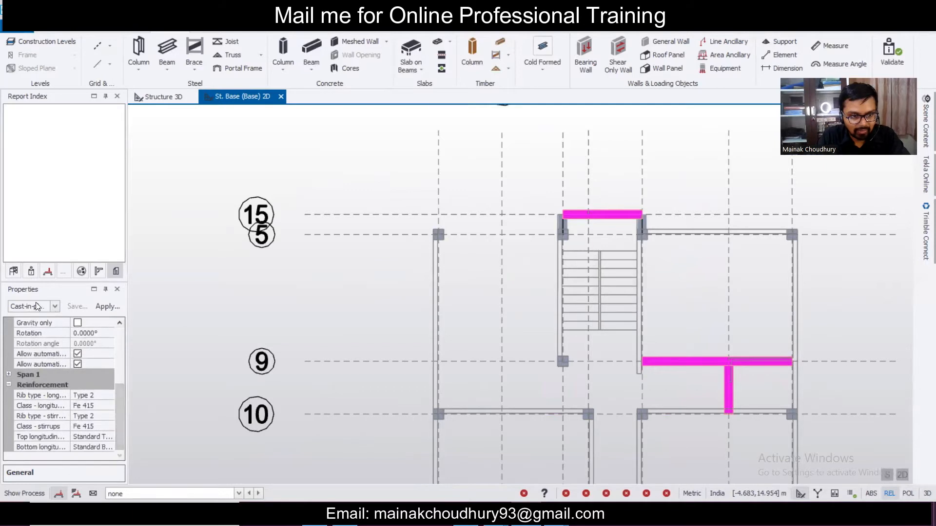
# - In Cast-in-place Concrete Beam Spans properties, set Fixity end 1 and end 2 to Pin
pyautogui.click(55, 307)
pyautogui.click(77, 154)
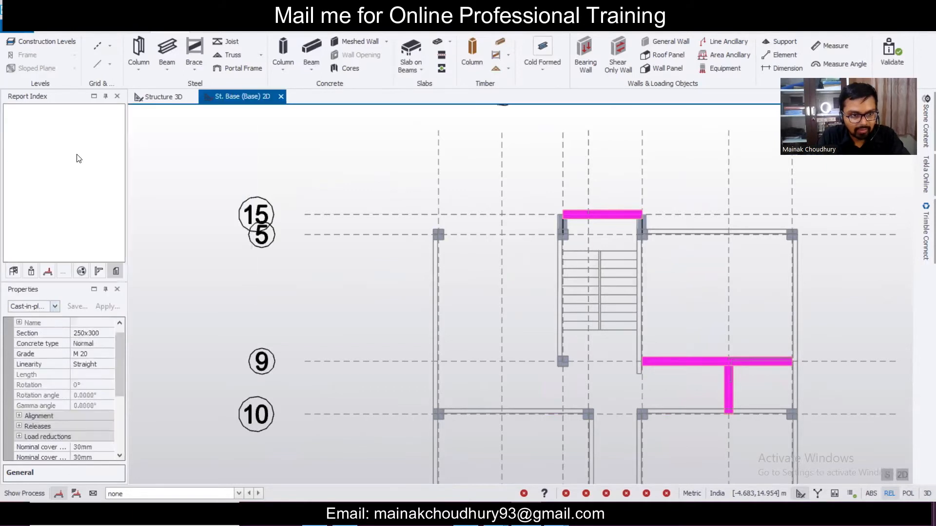
pyautogui.moveTo(122, 367); pyautogui.dragTo(122, 382)
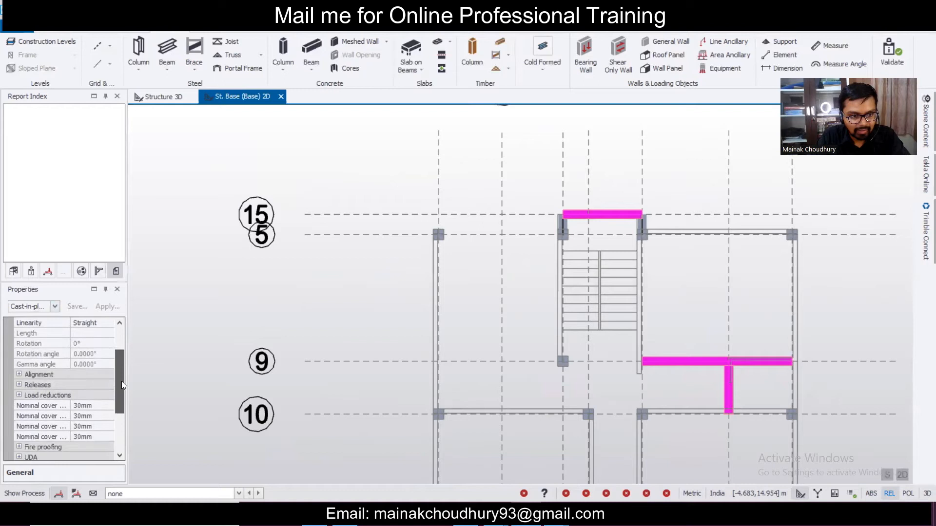
pyautogui.click(19, 384)
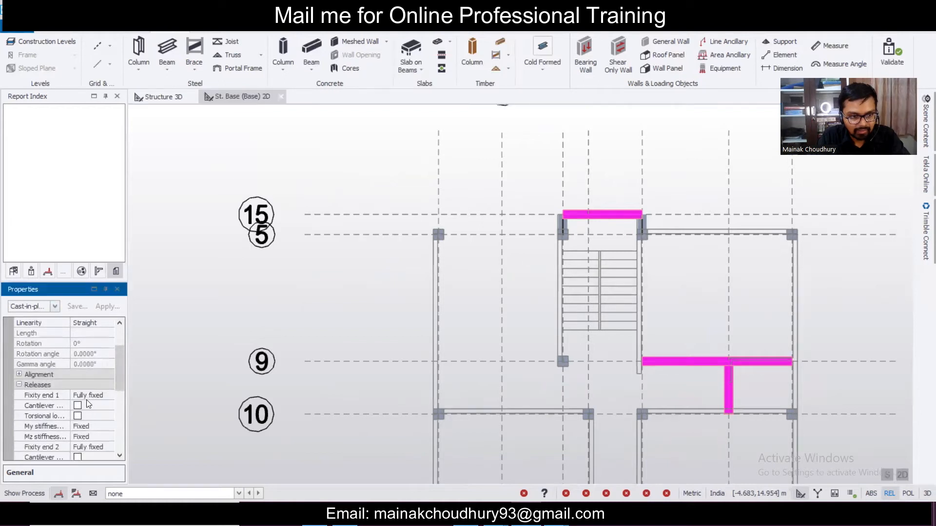
pyautogui.click(108, 395)
pyautogui.click(109, 396)
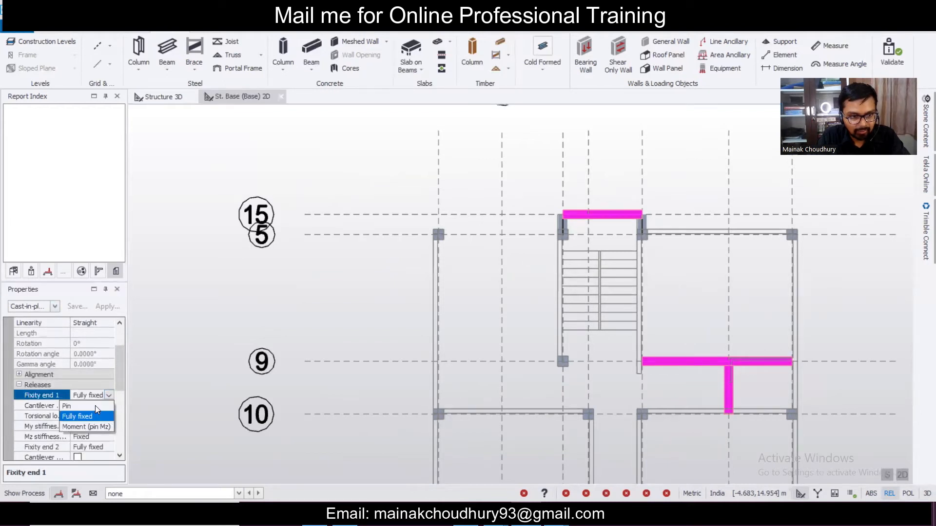
pyautogui.click(96, 406)
pyautogui.scroll(-2, 111, 386)
pyautogui.click(107, 377)
pyautogui.click(104, 384)
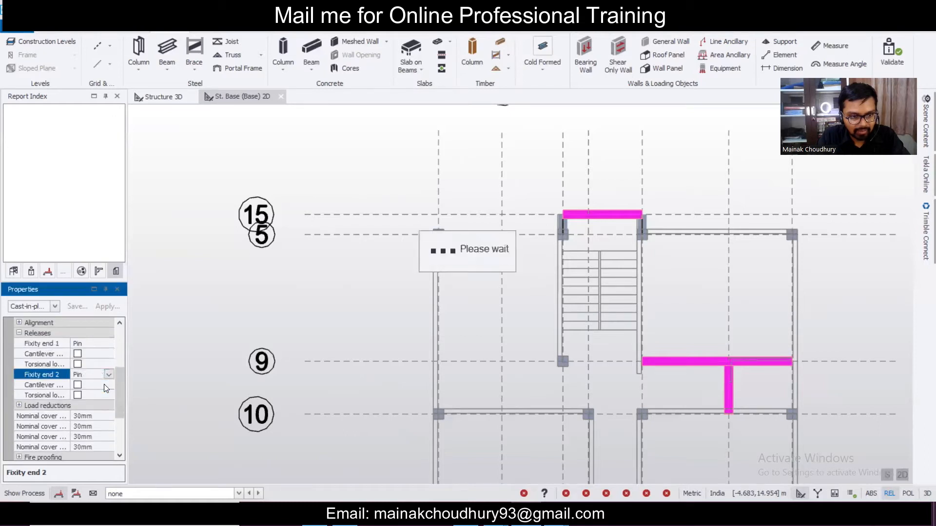
pyautogui.click(525, 324)
pyautogui.scroll(-4, 529, 297)
pyautogui.scroll(5, 541, 281)
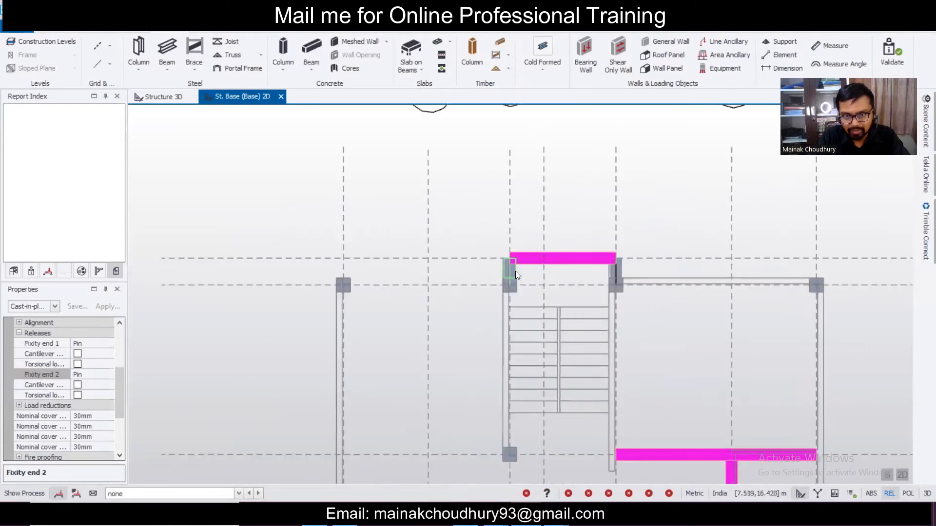
# - Select the two short beams beside the stair and set their Fixity end 2 to Pin
pyautogui.click(516, 274)
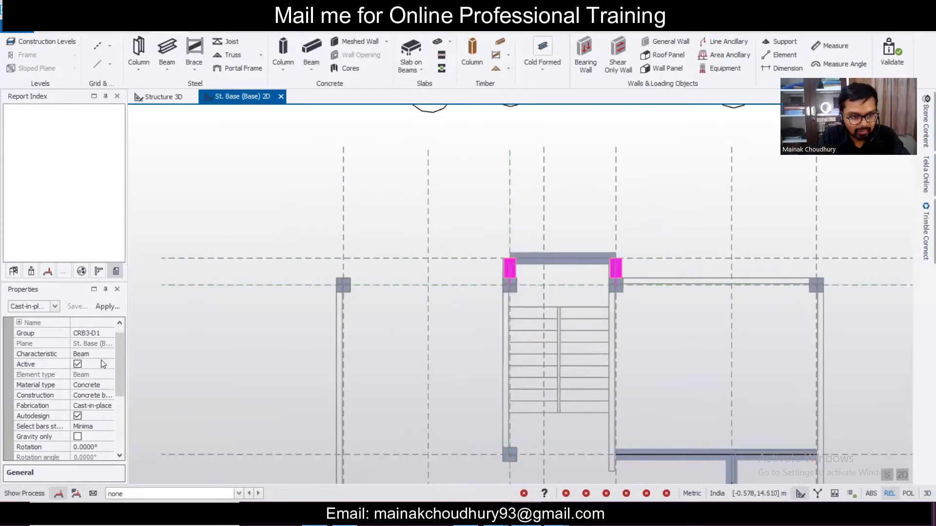
pyautogui.scroll(-3, 125, 377)
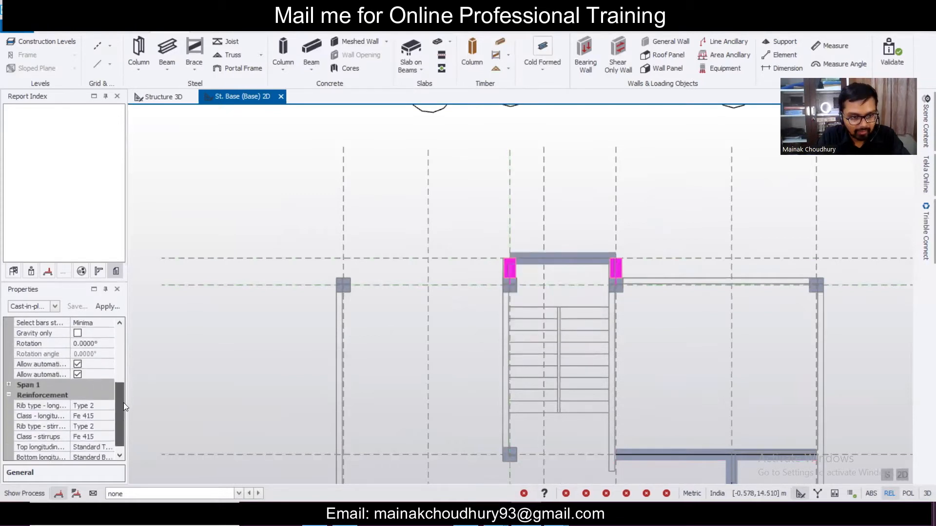
pyautogui.click(56, 306)
pyautogui.click(101, 156)
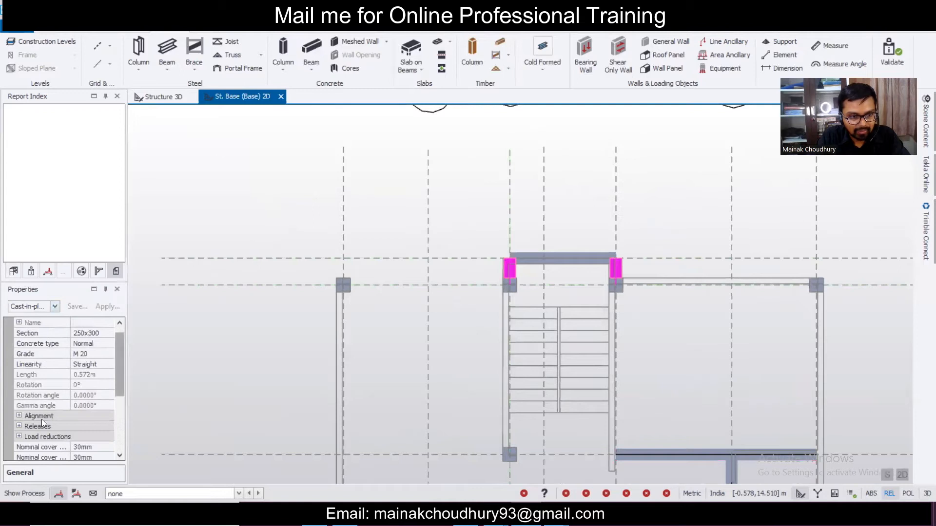
pyautogui.click(19, 426)
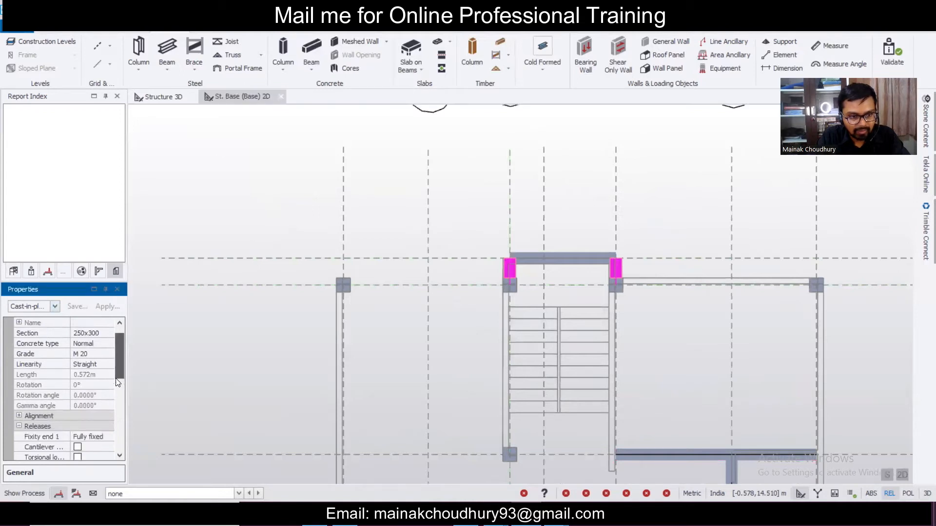
pyautogui.scroll(-3, 114, 399)
pyautogui.click(108, 406)
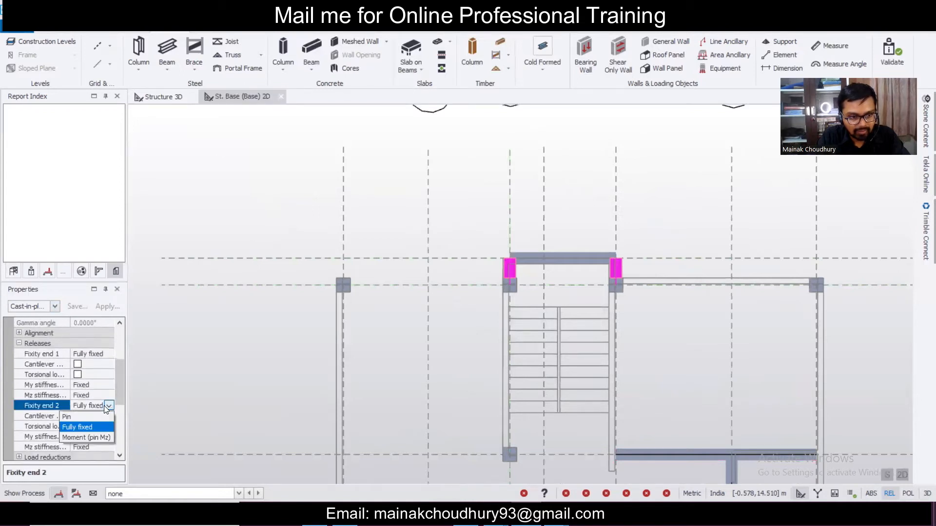
pyautogui.click(94, 417)
pyautogui.click(419, 357)
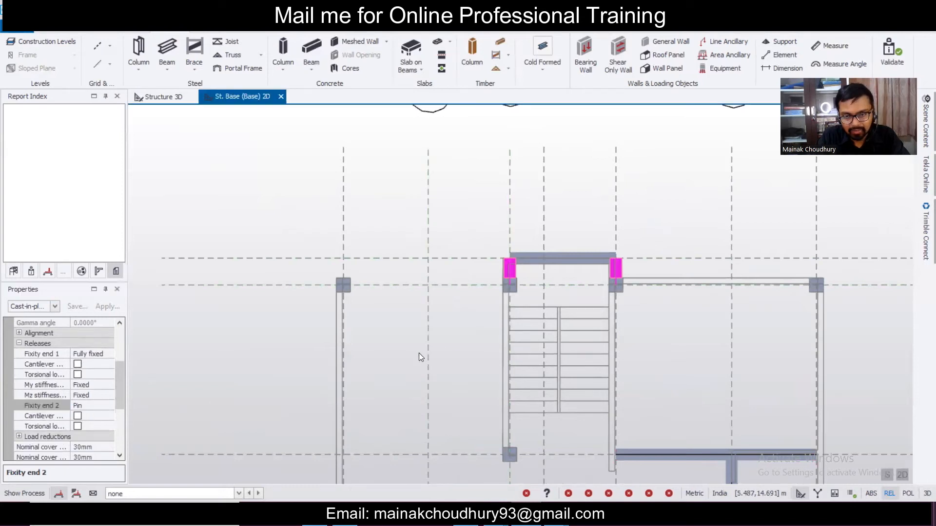
pyautogui.scroll(-5, 440, 327)
pyautogui.moveTo(440, 337); pyautogui.dragTo(464, 239, button='middle')
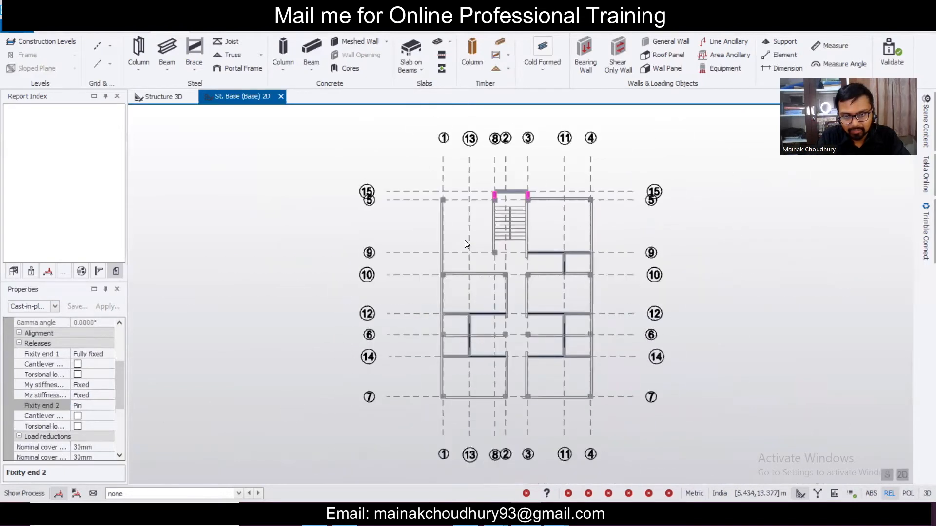
# - Start the Concrete Beam tool and place beams along gridlines 15 and 5
pyautogui.press('Escape')
pyautogui.scroll(3, 470, 325)
pyautogui.scroll(-3, 514, 342)
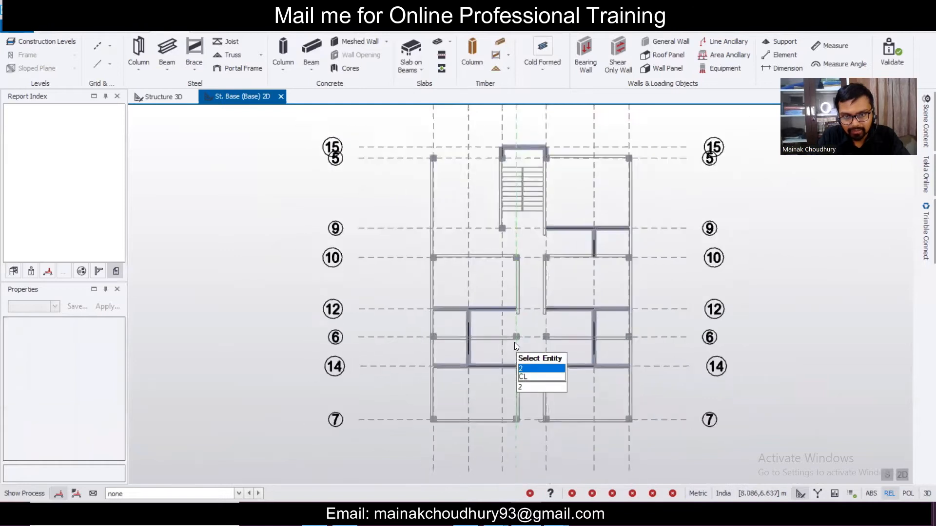
pyautogui.click(312, 46)
pyautogui.click(53, 307)
pyautogui.click(53, 307)
pyautogui.moveTo(121, 355); pyautogui.dragTo(121, 373)
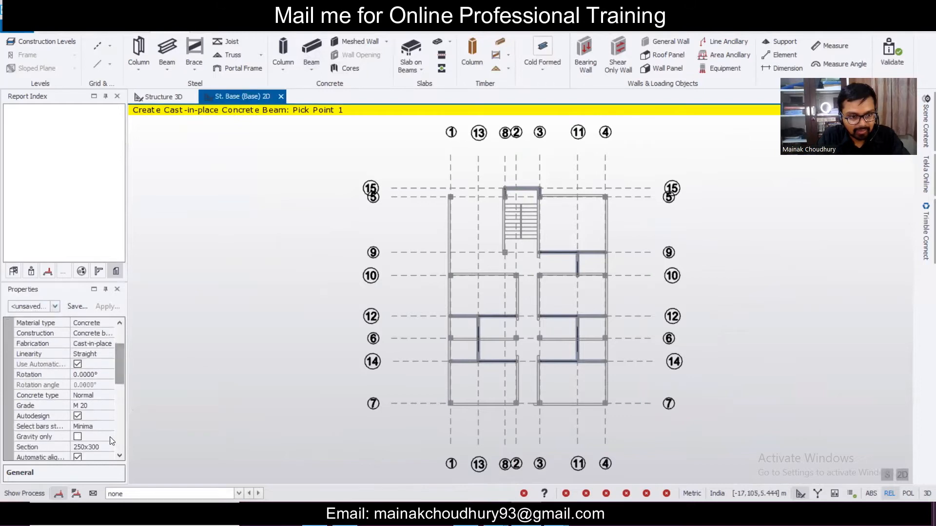
pyautogui.scroll(3, 451, 188)
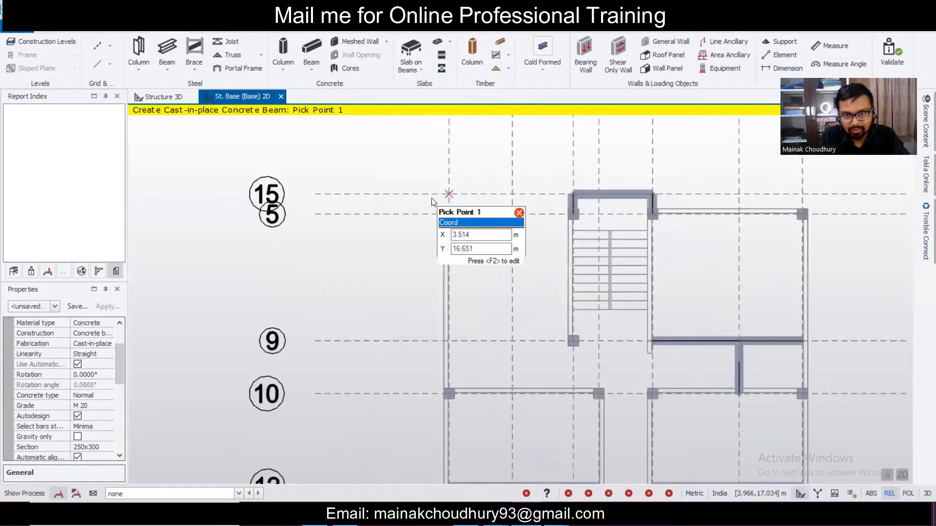
pyautogui.moveTo(407, 203); pyautogui.dragTo(921, 283)
# - Place beams along gridline 1 and across rows 6, 14, 10 and 12
pyautogui.scroll(-5, 558, 243)
pyautogui.moveTo(513, 382); pyautogui.dragTo(560, 373)
pyautogui.scroll(2, 560, 374)
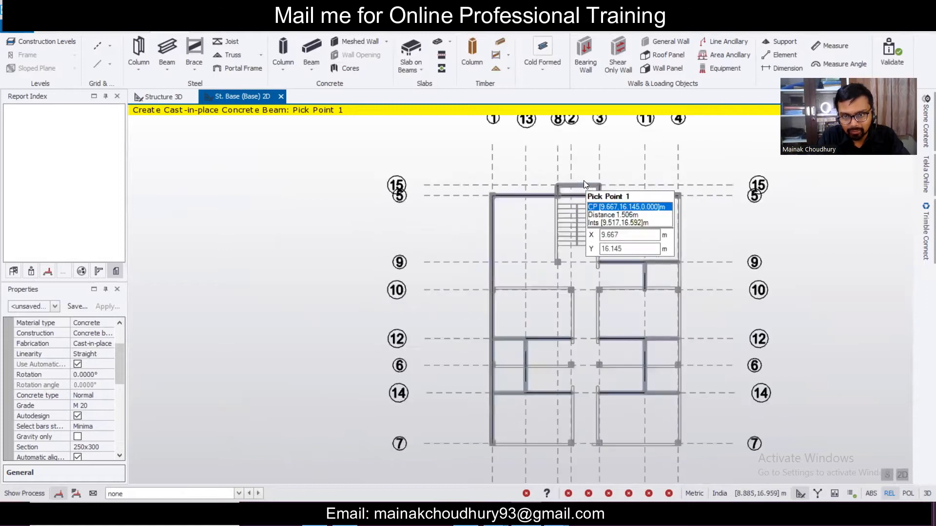
pyautogui.scroll(1, 584, 180)
pyautogui.scroll(1, 556, 268)
pyautogui.scroll(-2, 671, 205)
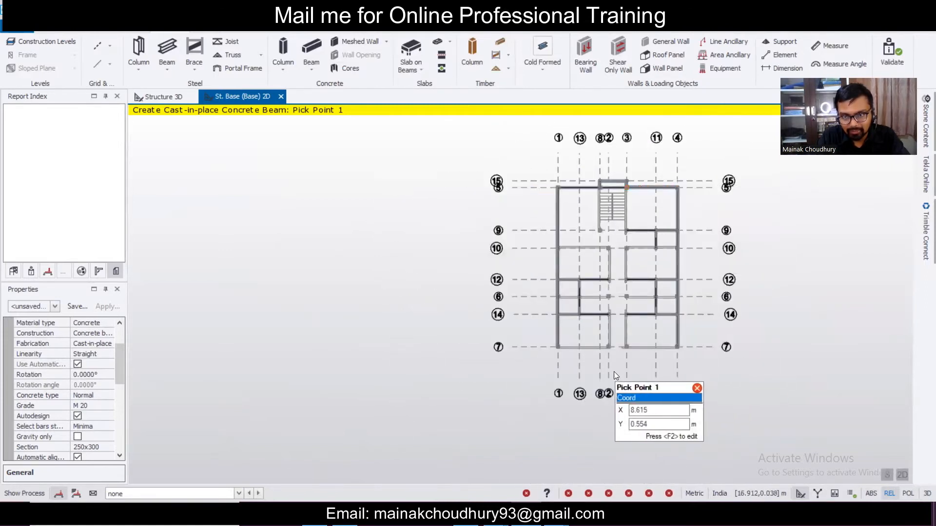
pyautogui.scroll(2, 614, 372)
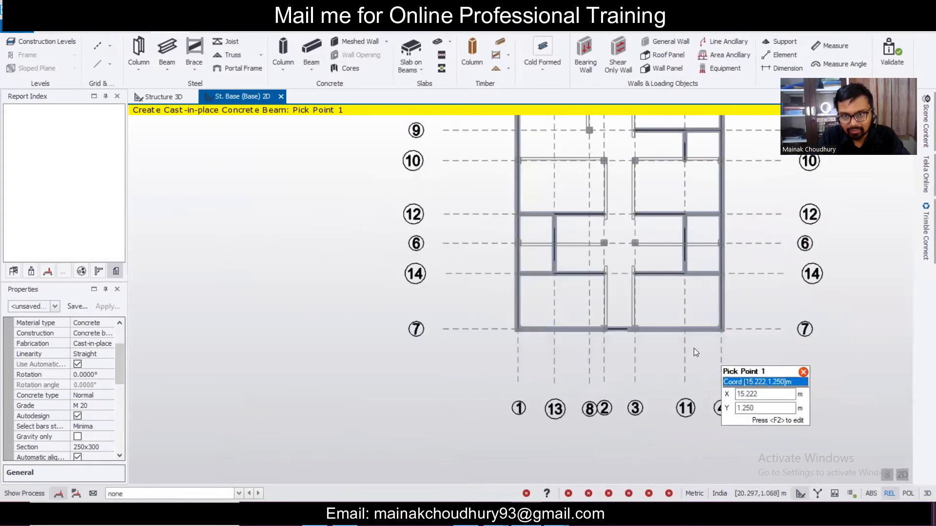
pyautogui.scroll(-2, 693, 349)
pyautogui.scroll(2, 744, 266)
pyautogui.moveTo(450, 267); pyautogui.dragTo(782, 309)
pyautogui.moveTo(433, 170); pyautogui.dragTo(750, 222)
pyautogui.moveTo(748, 217); pyautogui.dragTo(727, 291, button='middle')
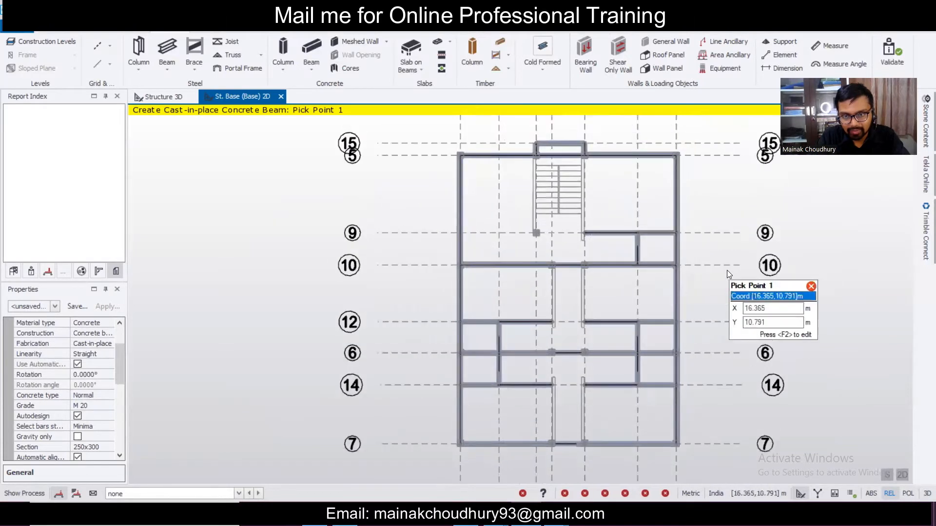
# - Add beams down grid 8 toward row 7 and along the stair grid line
pyautogui.scroll(-2, 561, 244)
pyautogui.moveTo(549, 246); pyautogui.dragTo(603, 413)
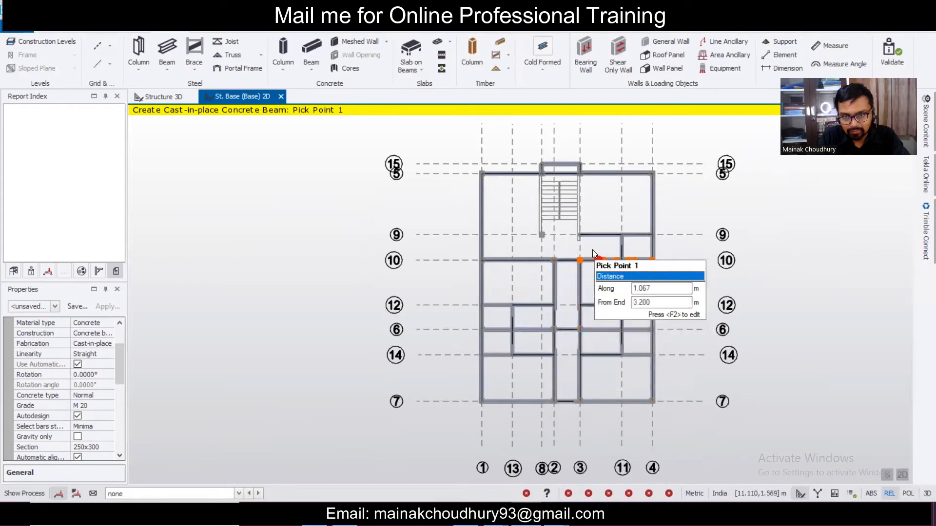
pyautogui.moveTo(592, 250); pyautogui.dragTo(601, 289, button='middle')
pyautogui.scroll(2, 601, 287)
pyautogui.scroll(1, 601, 288)
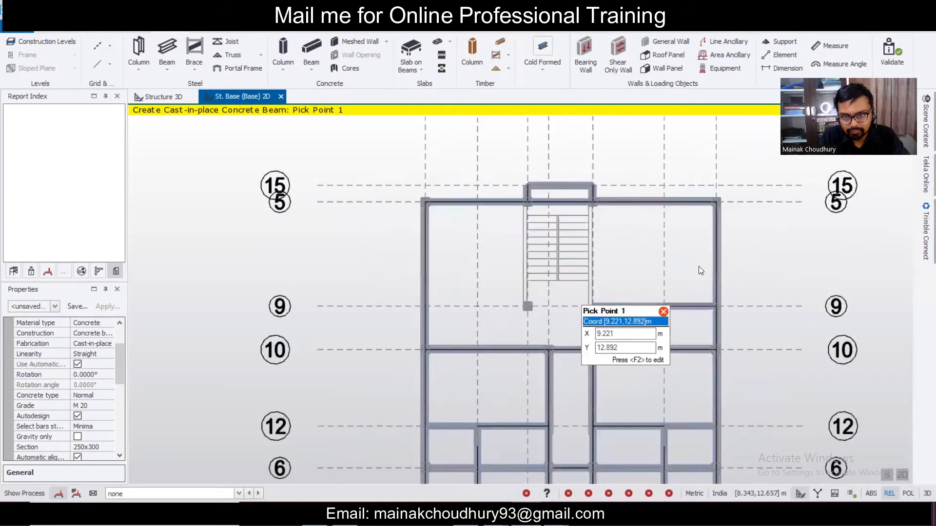
pyautogui.moveTo(576, 191); pyautogui.dragTo(647, 386)
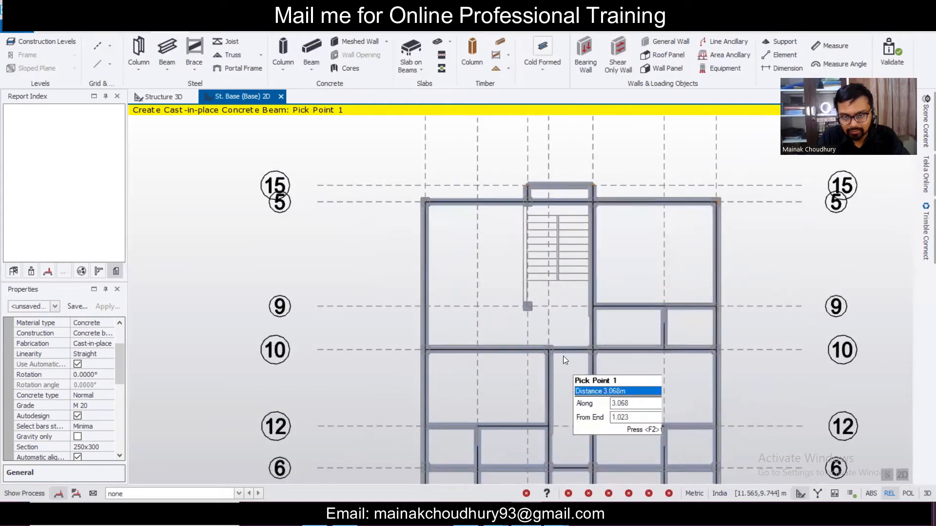
# - Select the stair-line beams BaseB21 and BaseB22 and delete them
pyautogui.press('Escape')
pyautogui.click(595, 336)
pyautogui.click(595, 369)
pyautogui.scroll(-2, 627, 301)
pyautogui.moveTo(633, 374); pyautogui.dragTo(624, 278, button='middle')
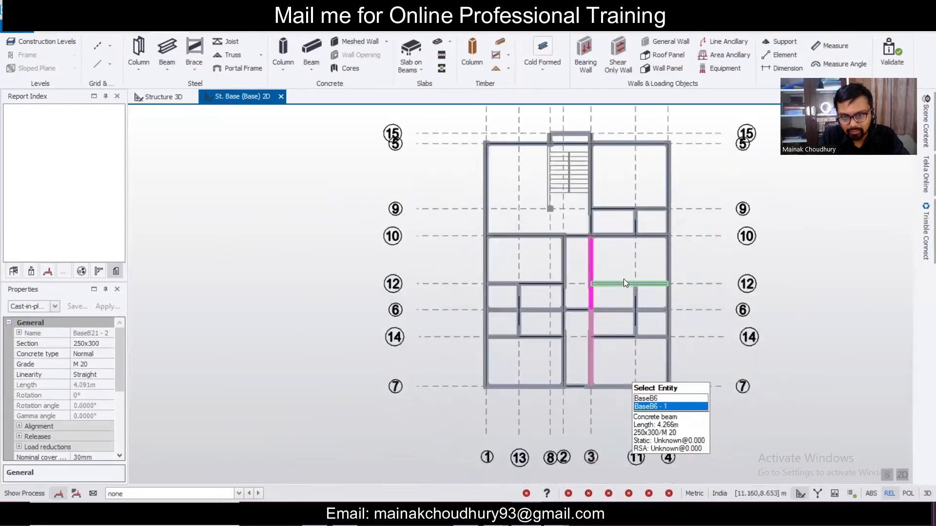
pyautogui.keyDown('ctrl'); pyautogui.click(593, 228); pyautogui.keyUp('ctrl')
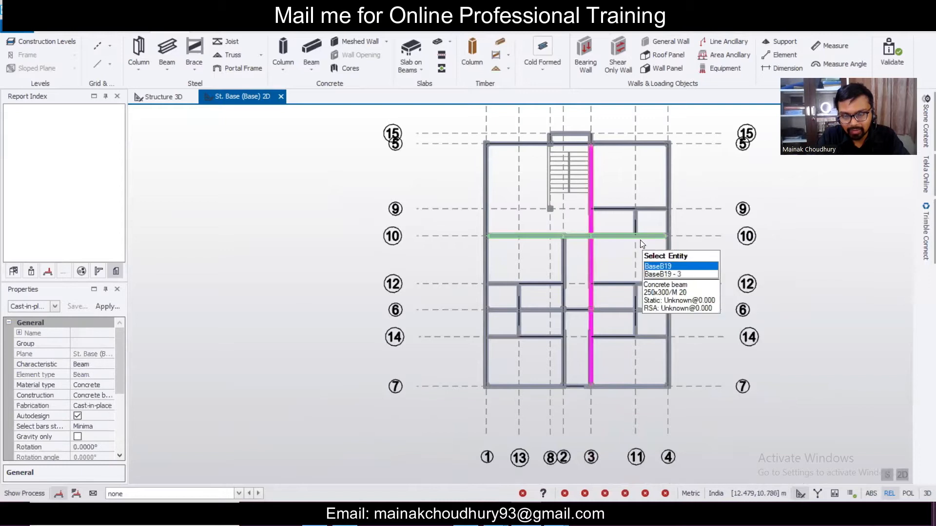
pyautogui.press('Delete')
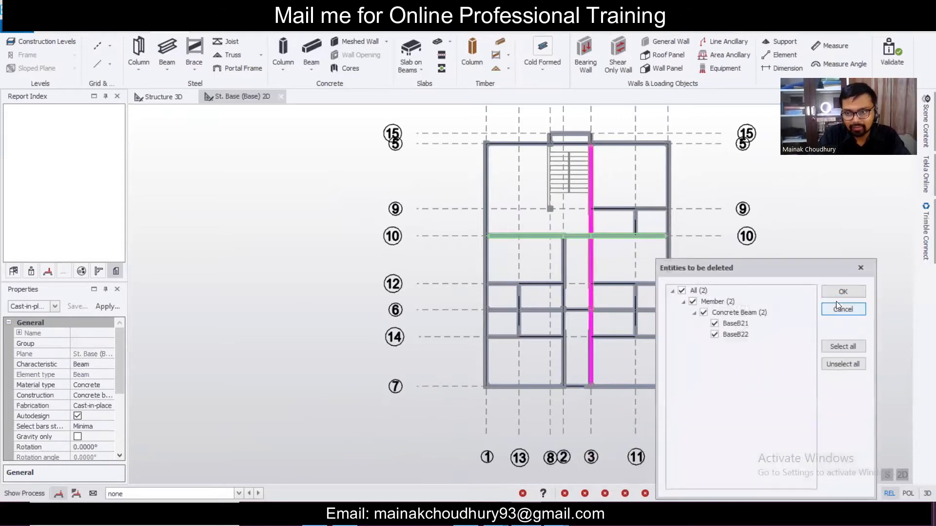
pyautogui.click(836, 293)
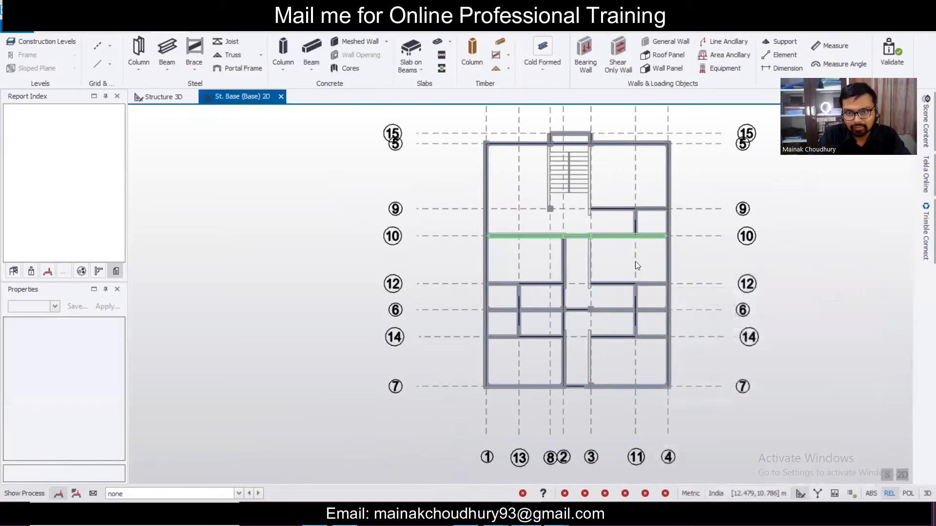
pyautogui.click(306, 53)
pyautogui.scroll(5, 546, 156)
# - Place a concrete beam between the stair column ends along grid 9
pyautogui.moveTo(540, 151); pyautogui.dragTo(610, 412)
pyautogui.scroll(-5, 606, 184)
pyautogui.scroll(-3, 615, 307)
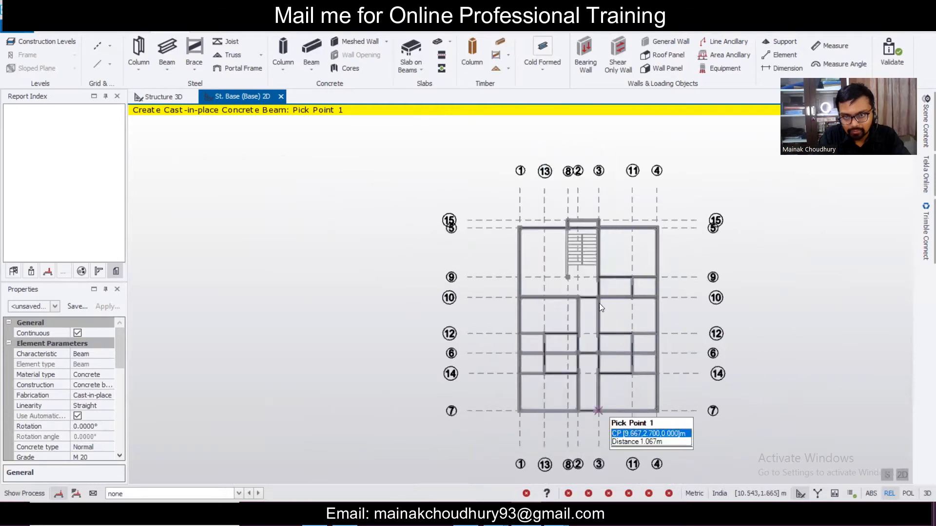
pyautogui.scroll(3, 599, 224)
pyautogui.scroll(2, 572, 361)
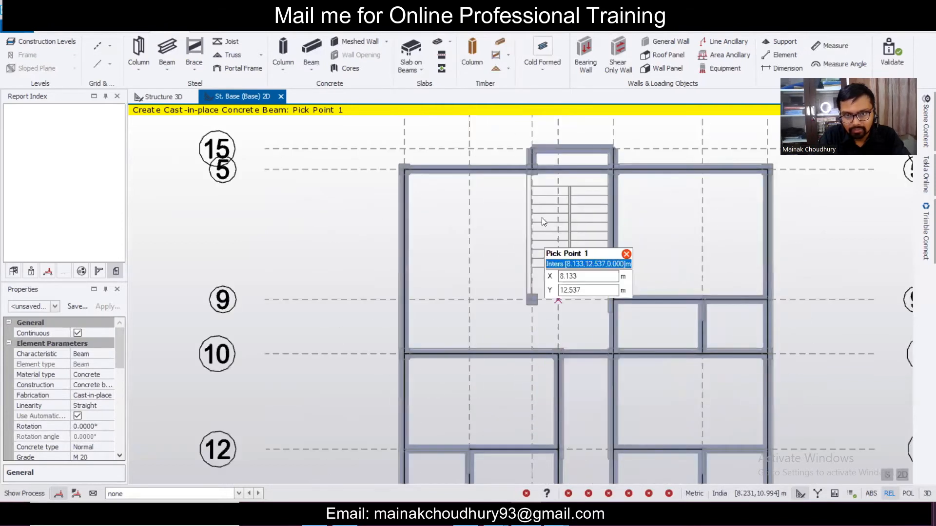
pyautogui.moveTo(515, 160); pyautogui.dragTo(570, 346)
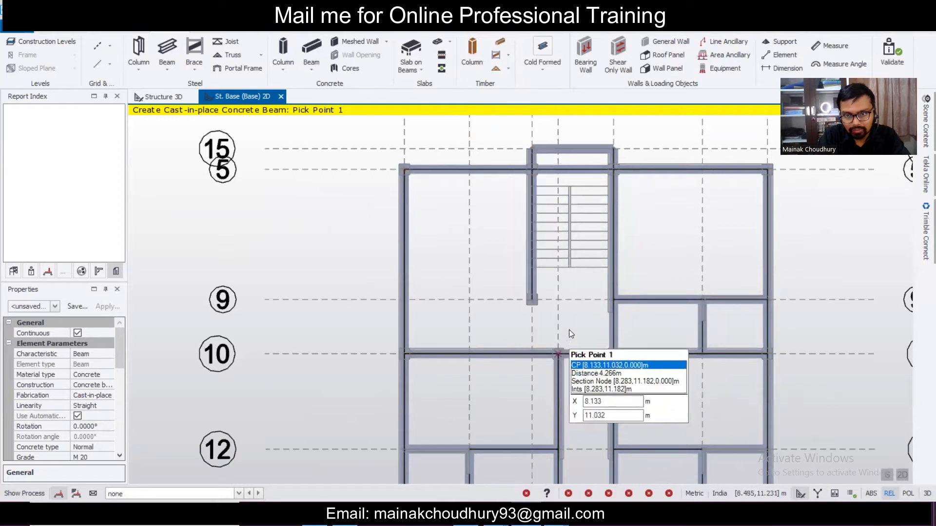
pyautogui.scroll(2, 569, 330)
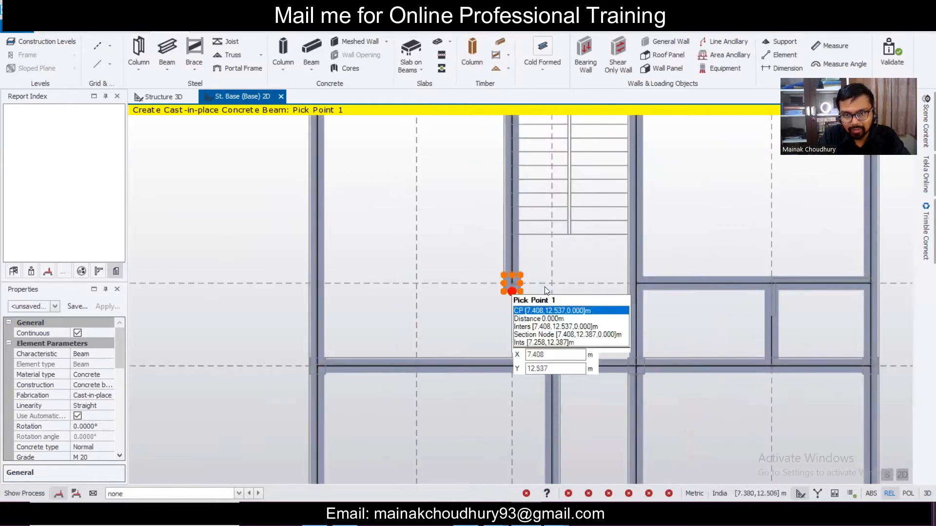
pyautogui.click(519, 287)
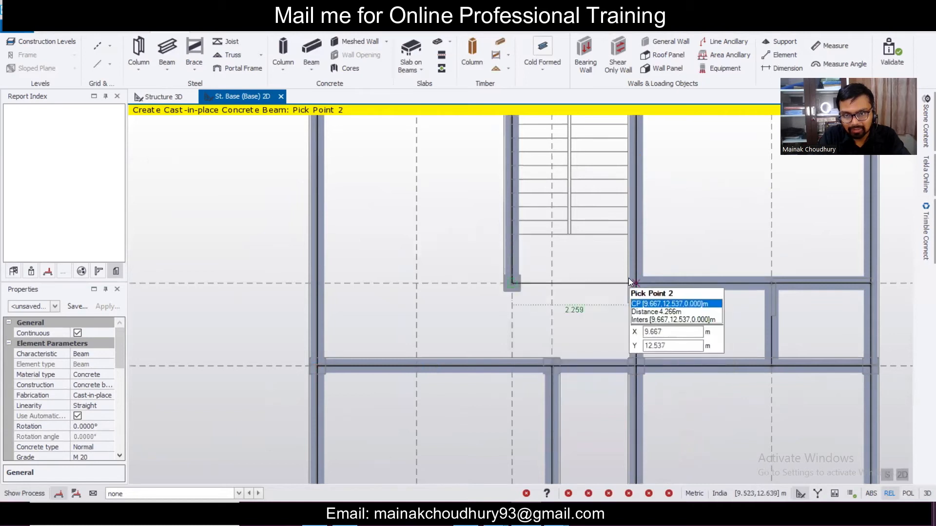
pyautogui.scroll(-3, 496, 309)
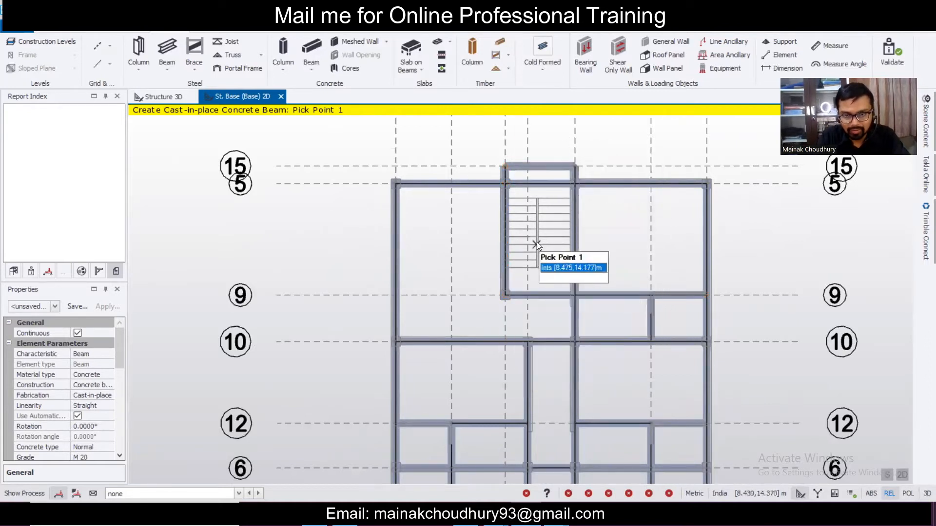
pyautogui.press('Escape')
pyautogui.scroll(-1, 537, 242)
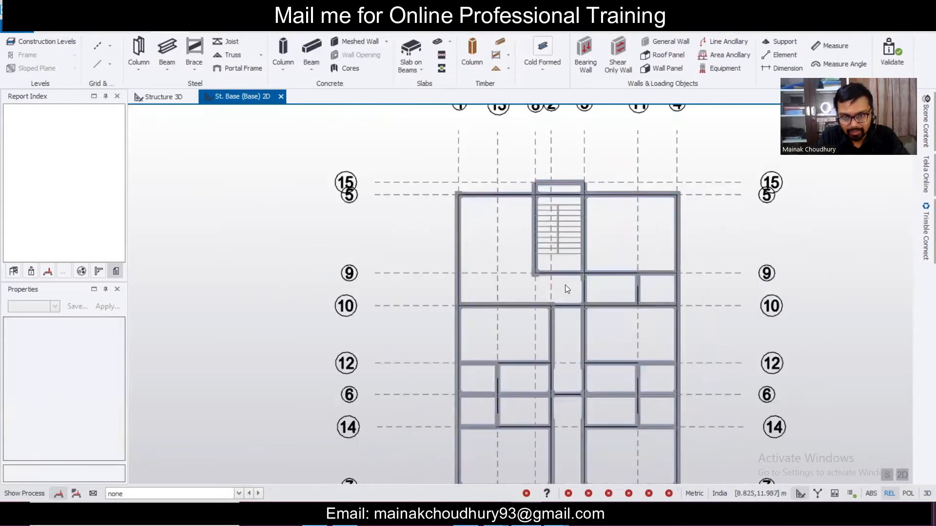
pyautogui.scroll(-2, 566, 284)
pyautogui.scroll(3, 567, 287)
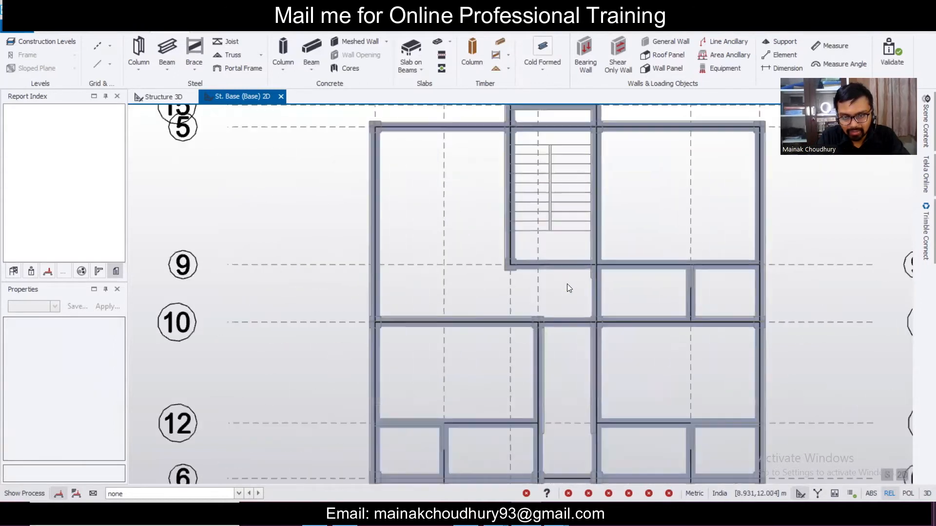
# - Draw a concrete beam from the stair corner down to the grid 10 beam
pyautogui.click(307, 47)
pyautogui.click(505, 264)
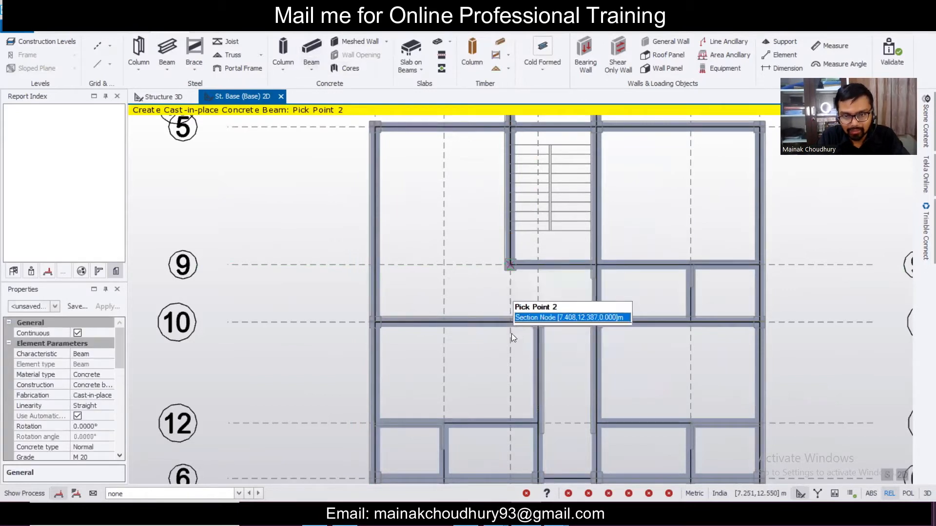
pyautogui.click(507, 324)
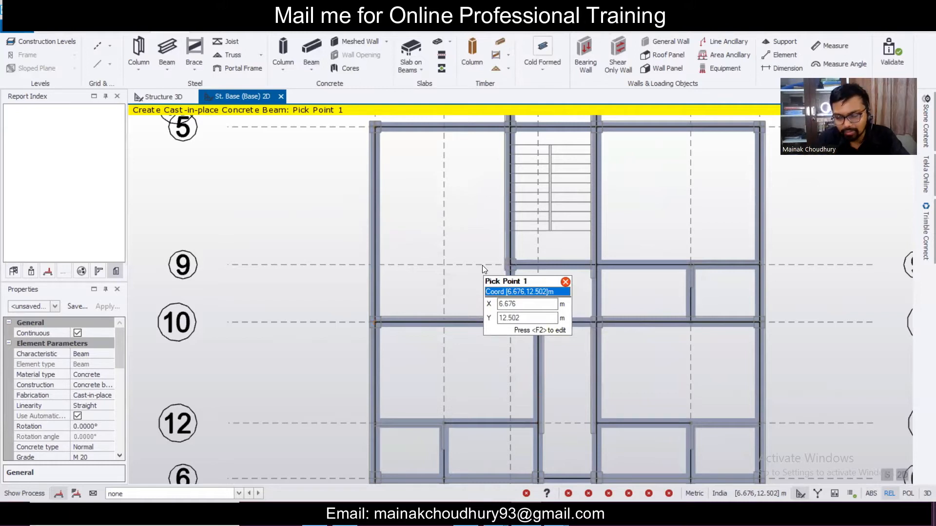
pyautogui.scroll(-3, 619, 277)
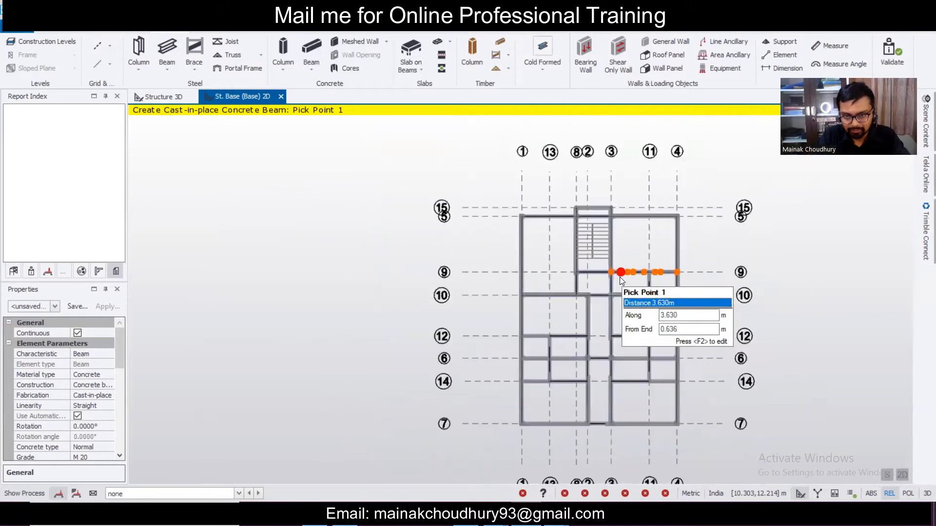
pyautogui.scroll(4, 604, 290)
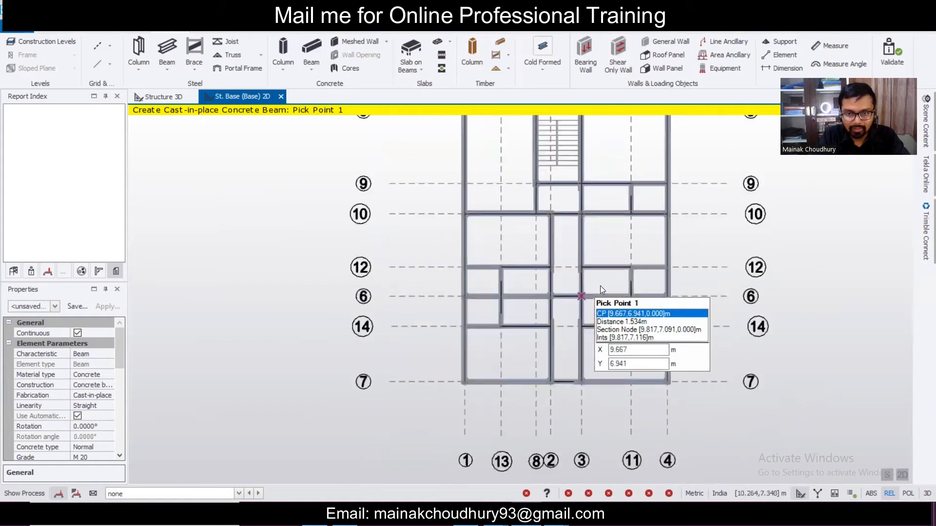
pyautogui.press('Escape')
pyautogui.scroll(-2, 631, 283)
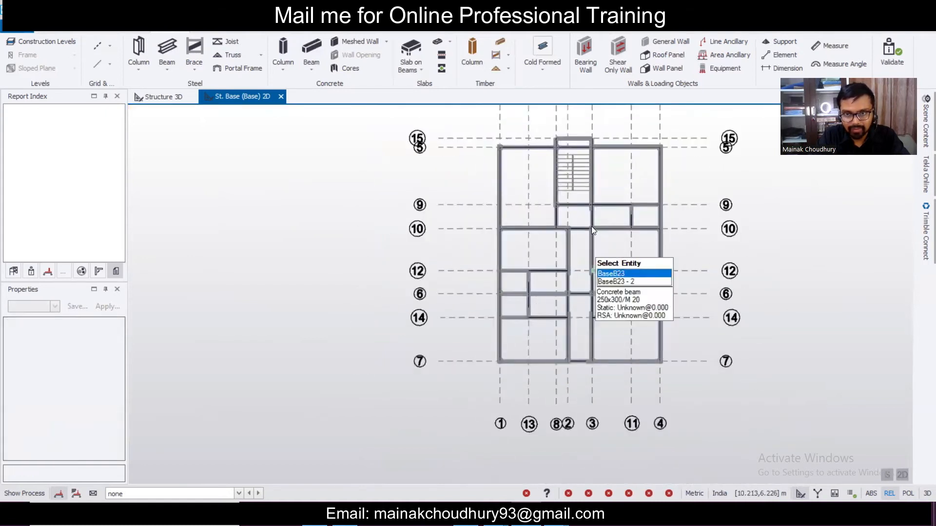
# - Set Fixity end 2 of beam BaseB25 on grid 9 to Pin
pyautogui.scroll(5, 598, 268)
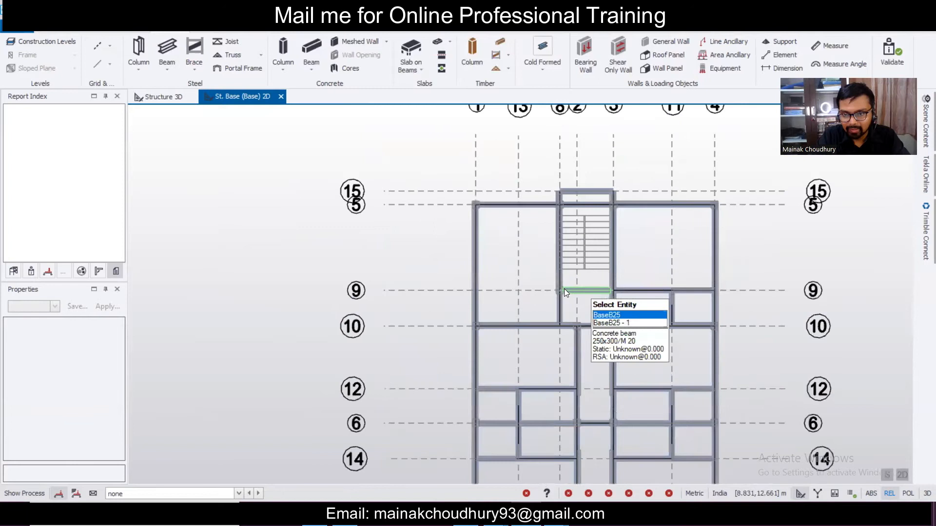
pyautogui.scroll(3, 564, 291)
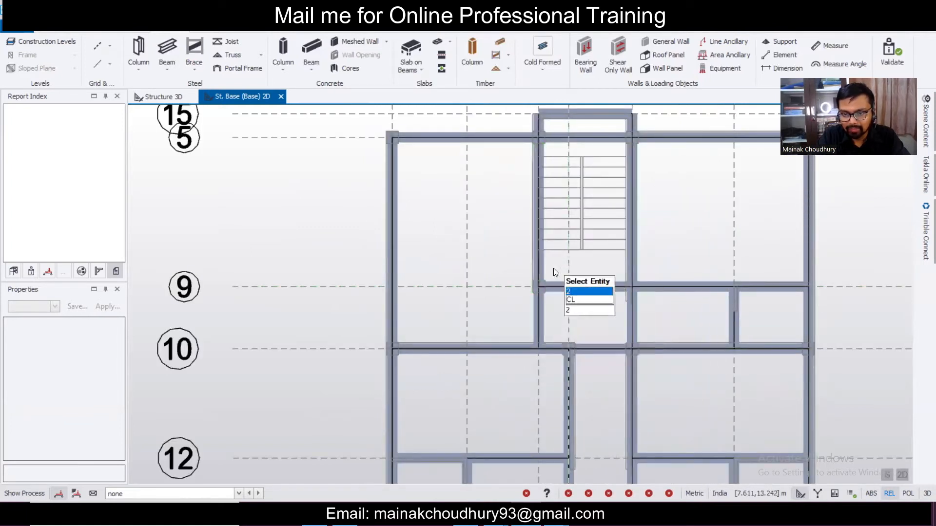
pyautogui.click(556, 285)
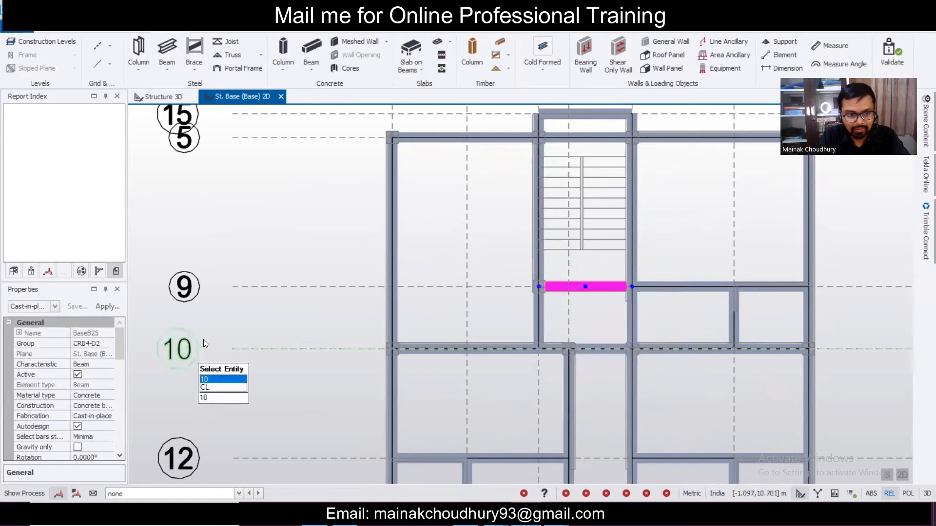
pyautogui.moveTo(122, 340); pyautogui.dragTo(127, 391)
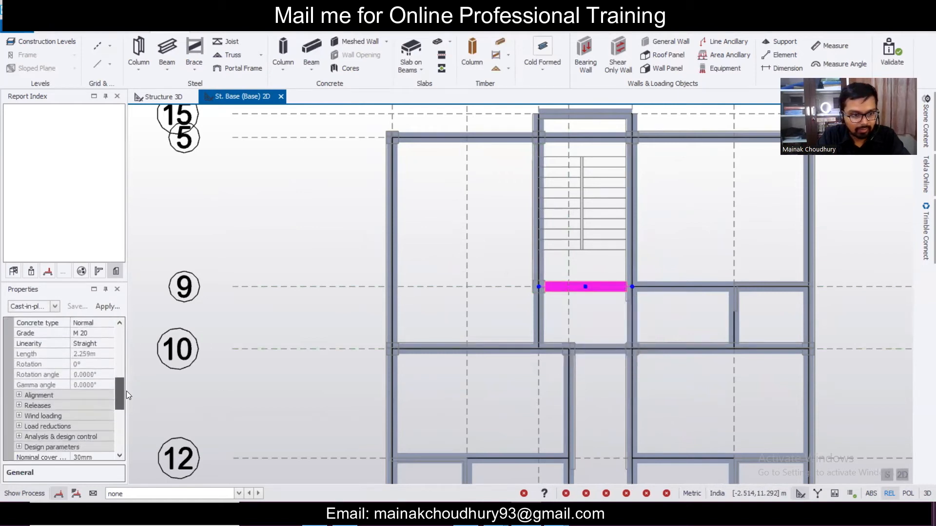
pyautogui.click(16, 408)
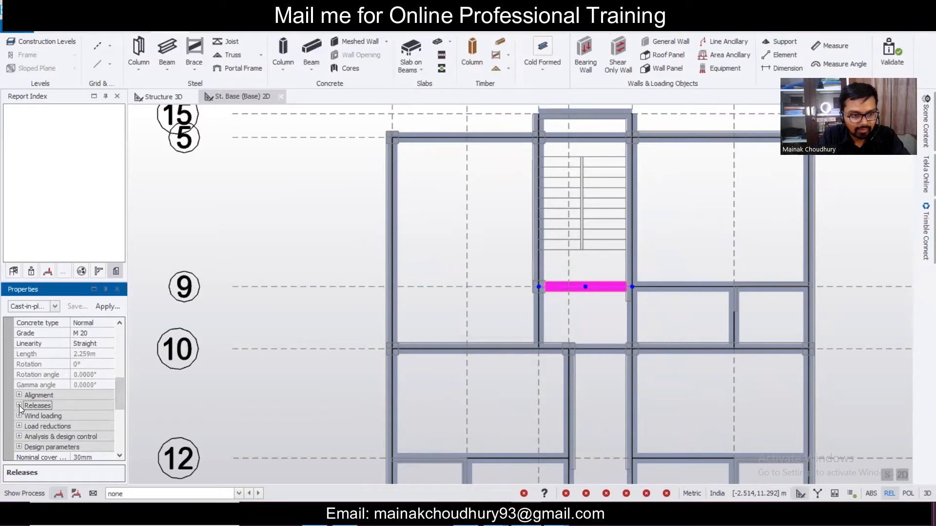
pyautogui.click(19, 406)
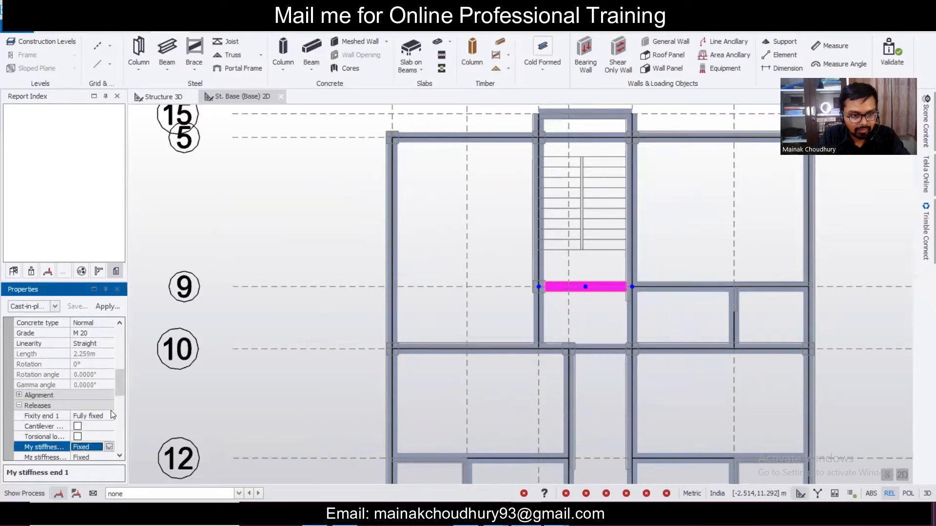
pyautogui.scroll(-2, 121, 400)
pyautogui.click(107, 395)
pyautogui.click(108, 395)
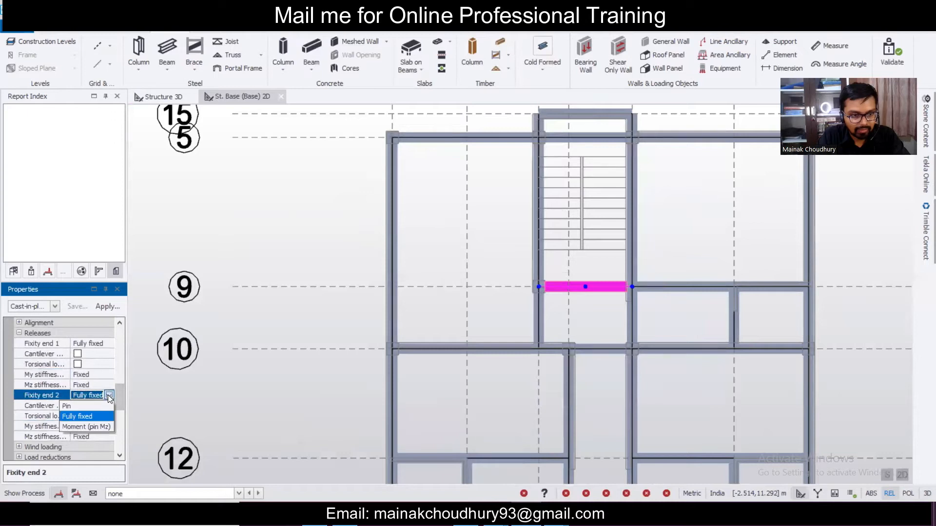
pyautogui.click(98, 406)
pyautogui.click(320, 325)
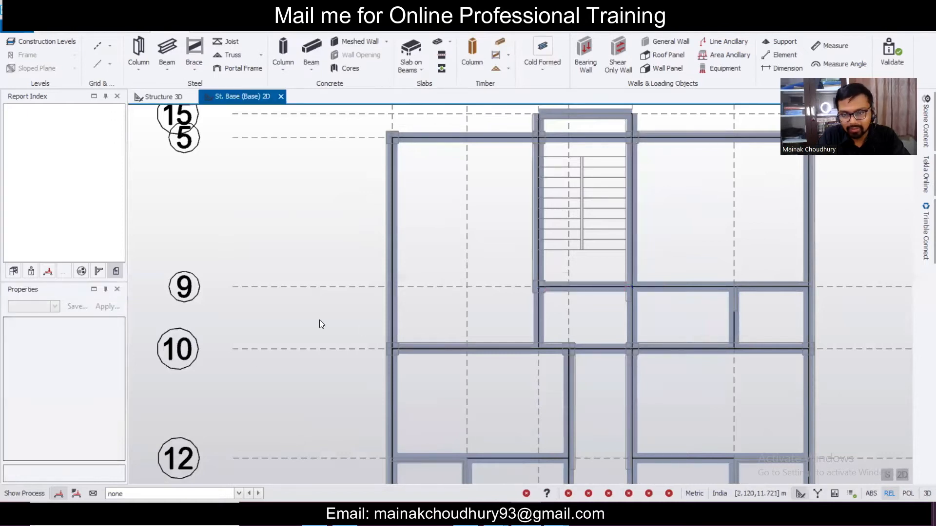
# - Switch to the Structure 3D view and validate the model
pyautogui.scroll(-4, 347, 296)
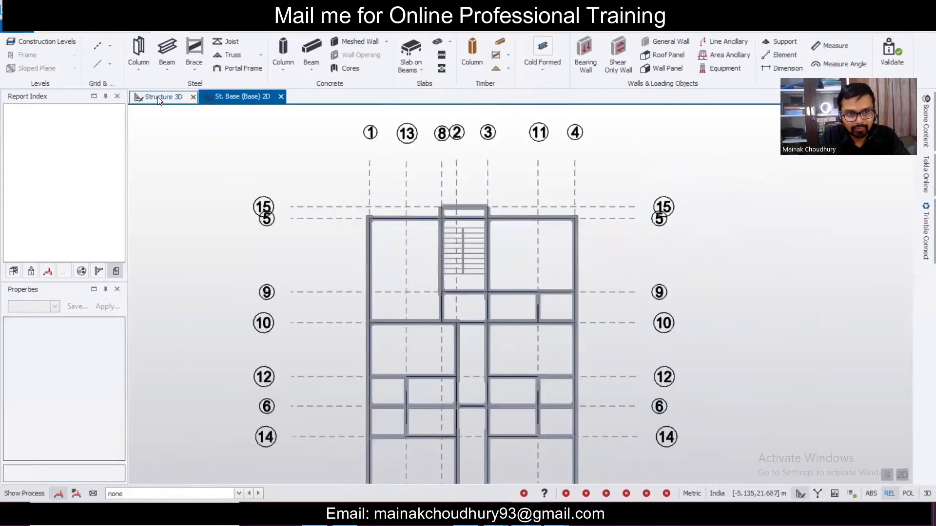
pyautogui.click(159, 98)
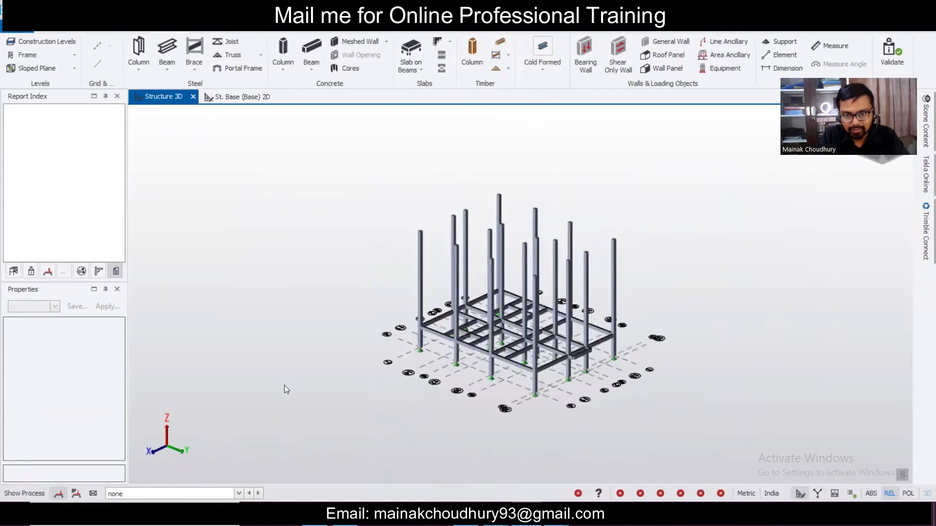
pyautogui.scroll(3, 523, 341)
pyautogui.moveTo(710, 352)
pyautogui.mouseDown(button='right')
pyautogui.moveTo(498, 405)
pyautogui.moveTo(721, 348)
pyautogui.mouseUp(button='right')
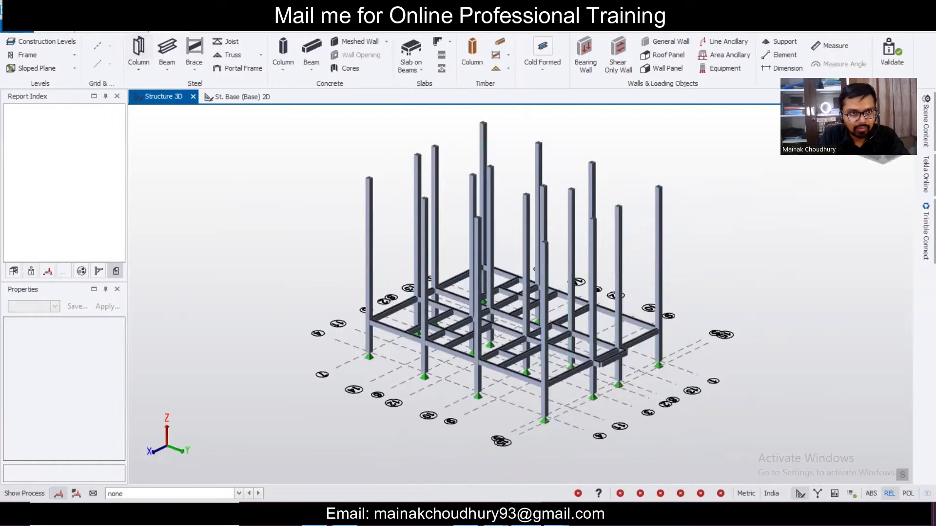
pyautogui.click(121, 11)
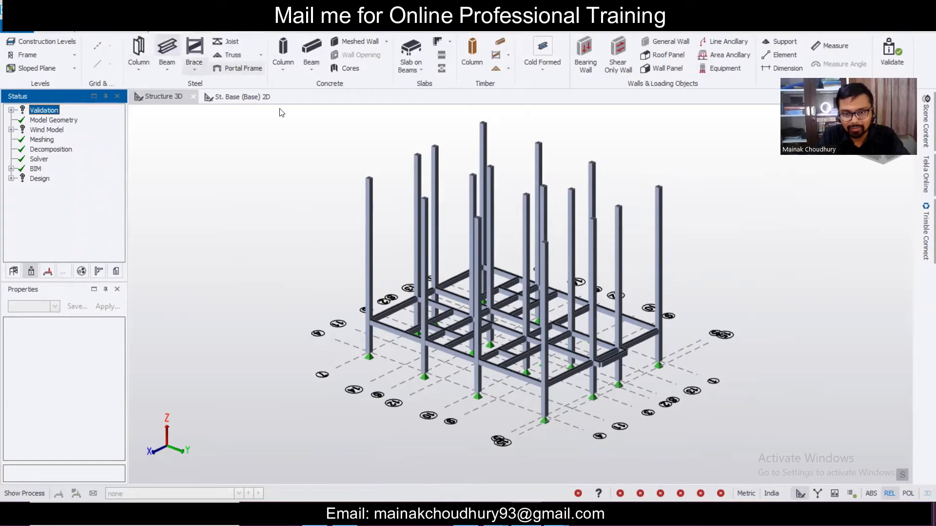
# - Orbit the 3D model to inspect the base-level beam grid from several angles
pyautogui.scroll(3, 660, 356)
pyautogui.moveTo(715, 341); pyautogui.dragTo(797, 398, button='right')
pyautogui.moveTo(811, 342); pyautogui.dragTo(668, 384, button='right')
pyautogui.scroll(-3, 682, 346)
pyautogui.scroll(3, 686, 343)
pyautogui.moveTo(410, 343); pyautogui.dragTo(755, 353, button='right')
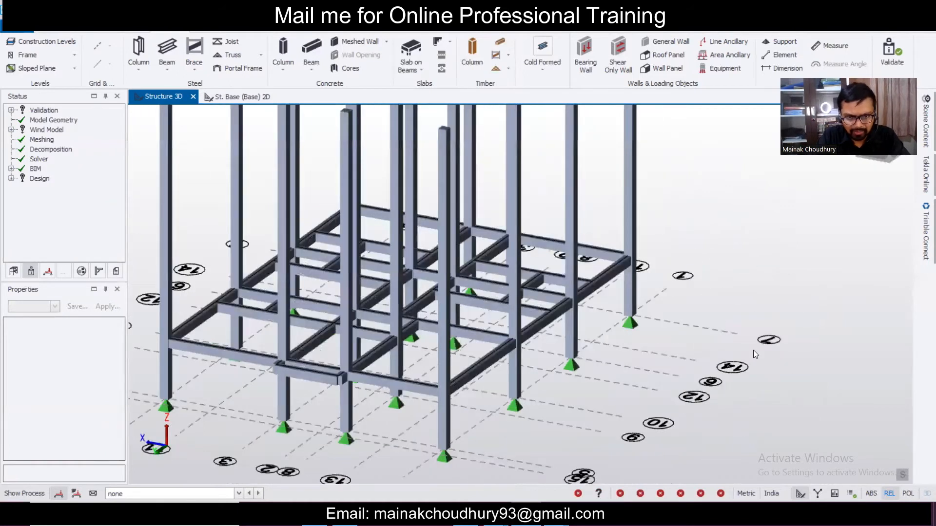
pyautogui.scroll(-3, 756, 352)
pyautogui.scroll(3, 759, 353)
pyautogui.scroll(-3, 756, 348)
pyautogui.moveTo(507, 375); pyautogui.dragTo(677, 366, button='right')
pyautogui.scroll(3, 677, 366)
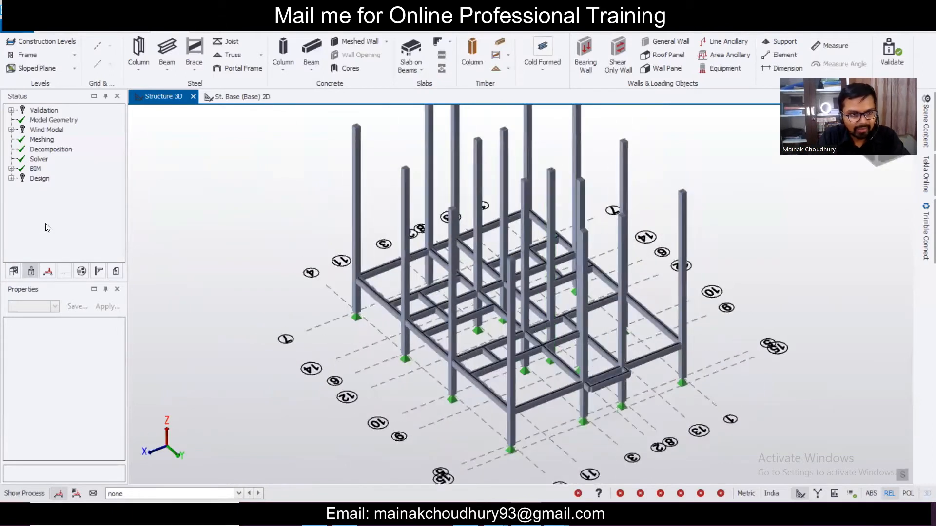
# - Open the St. 1 level plan from the structure tree and return to the 3D view
pyautogui.click(14, 271)
pyautogui.click(22, 120)
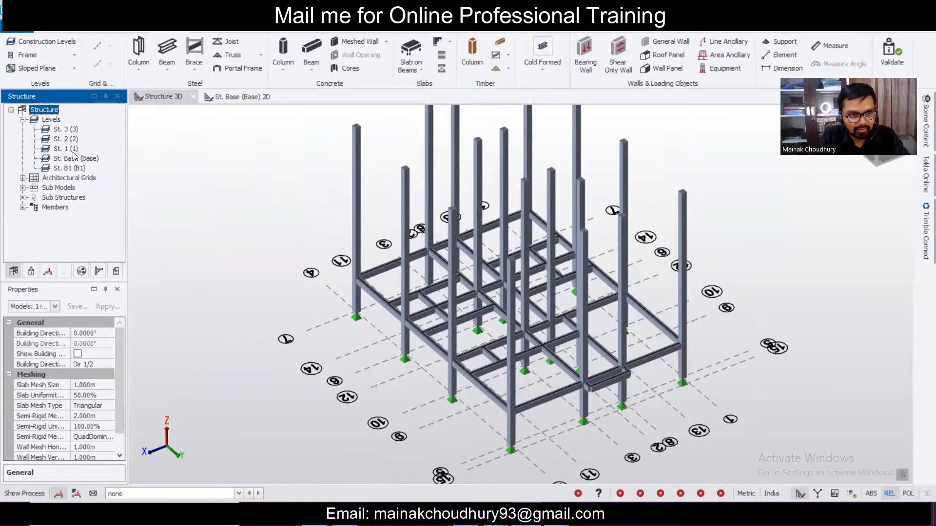
pyautogui.doubleClick(66, 149)
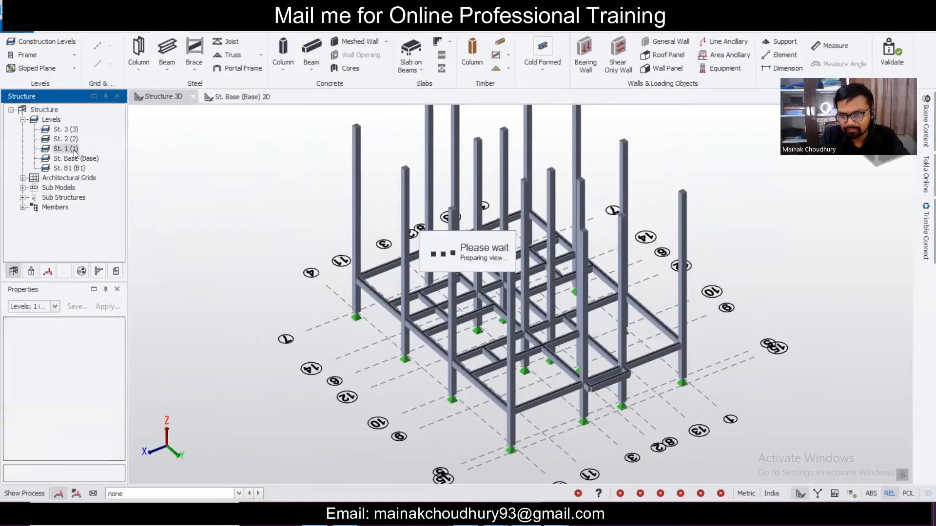
pyautogui.click(151, 97)
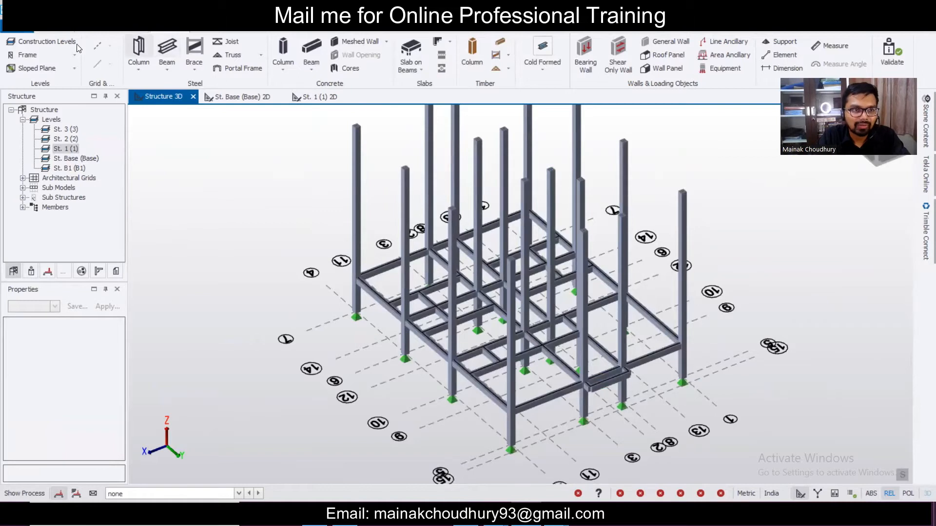
# - Set construction level 1's source to Base in Construction Levels
pyautogui.click(62, 45)
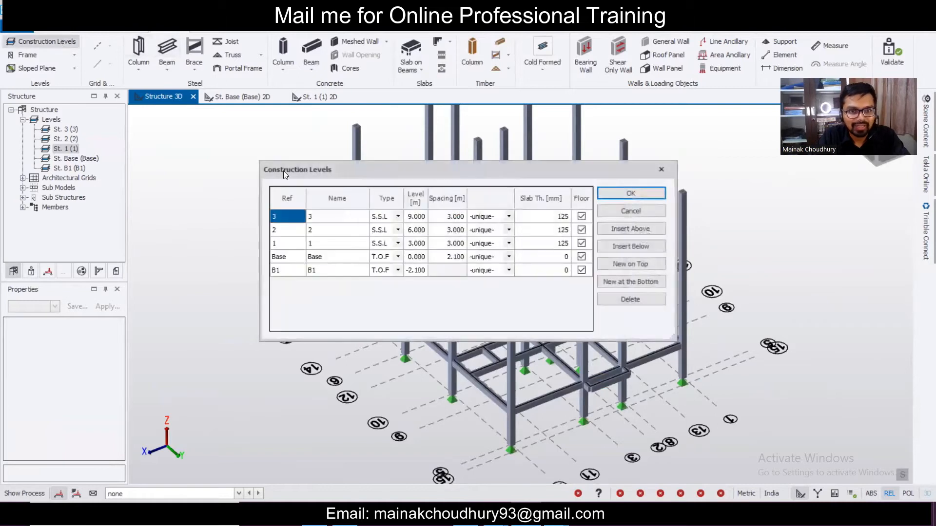
pyautogui.click(507, 244)
pyautogui.click(507, 244)
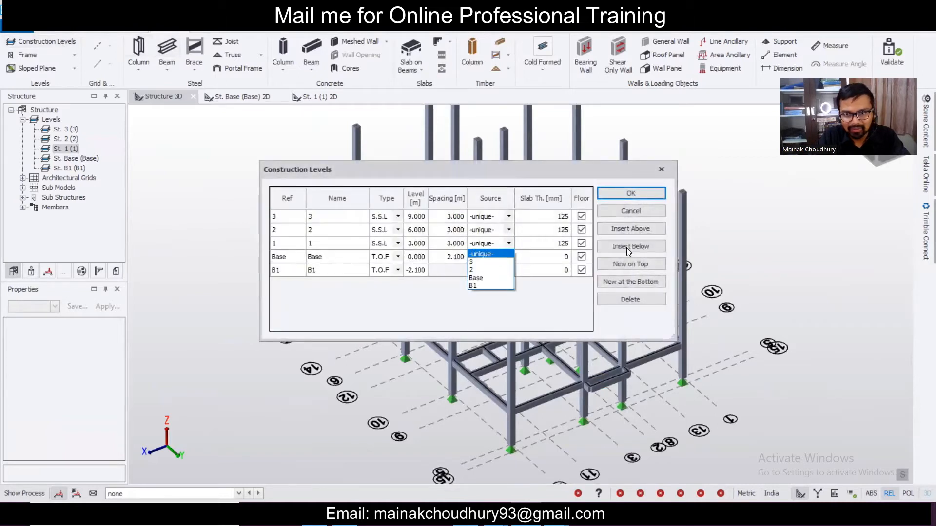
pyautogui.click(492, 279)
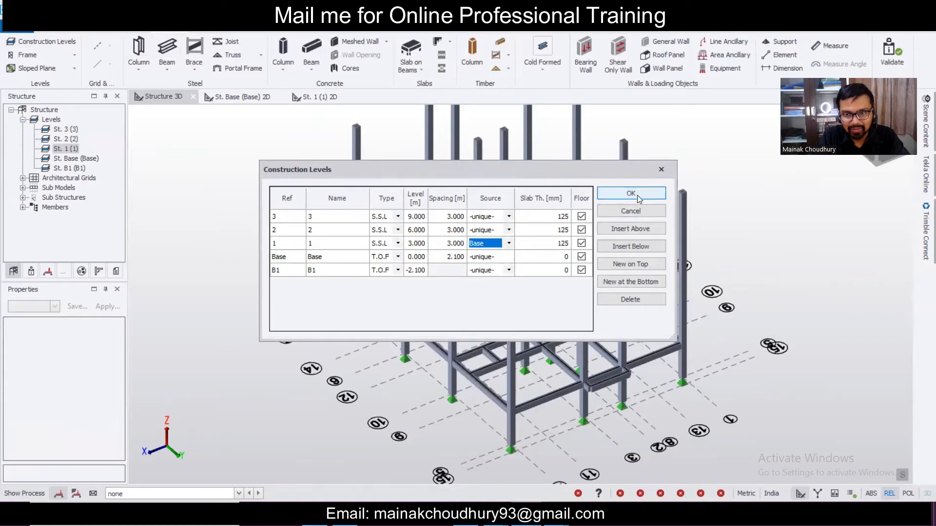
pyautogui.click(631, 194)
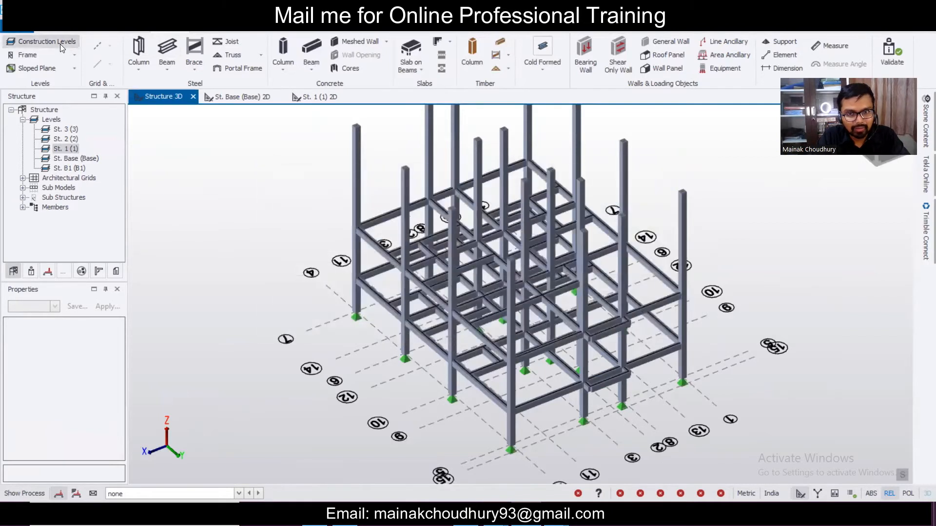
# - Change level 1's source to -unique- and confirm the construction levels
pyautogui.click(61, 44)
pyautogui.click(507, 243)
pyautogui.click(507, 243)
pyautogui.click(500, 255)
pyautogui.click(632, 194)
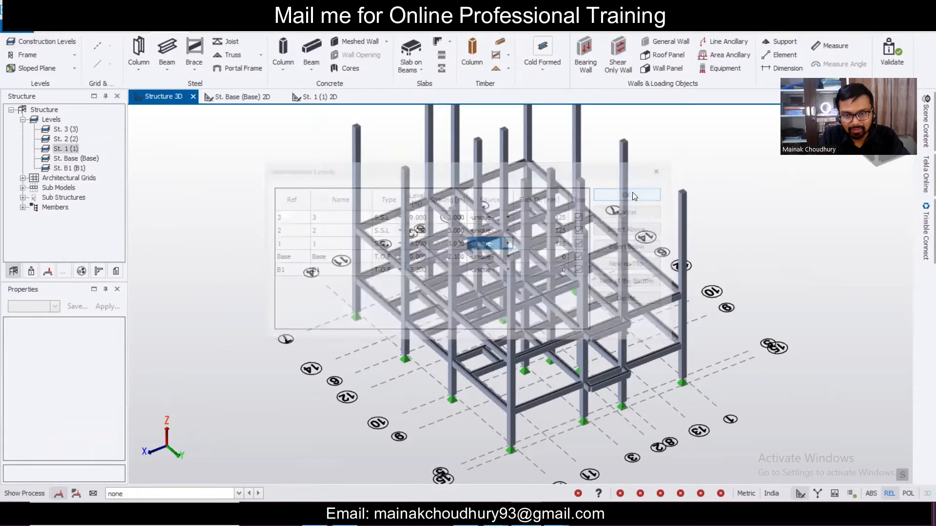
pyautogui.click(49, 44)
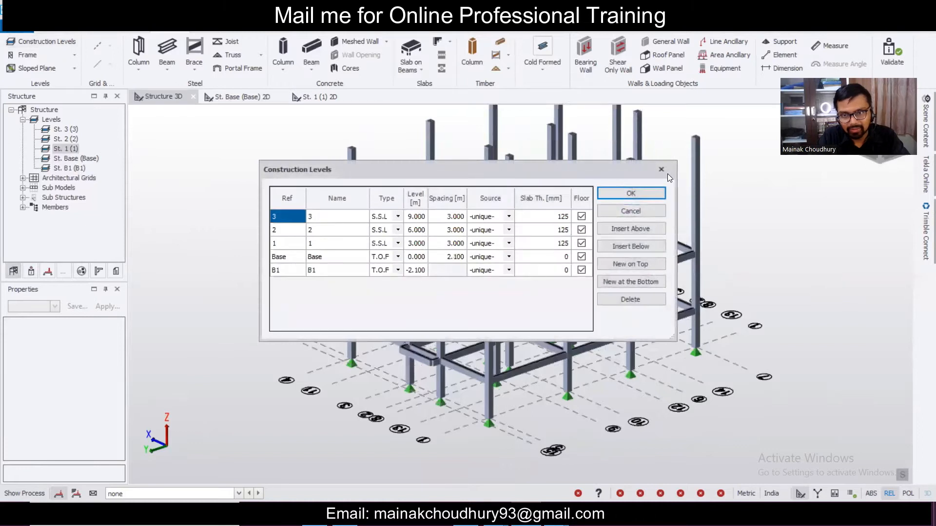
pyautogui.click(630, 194)
pyautogui.moveTo(696, 346); pyautogui.dragTo(637, 350, button='right')
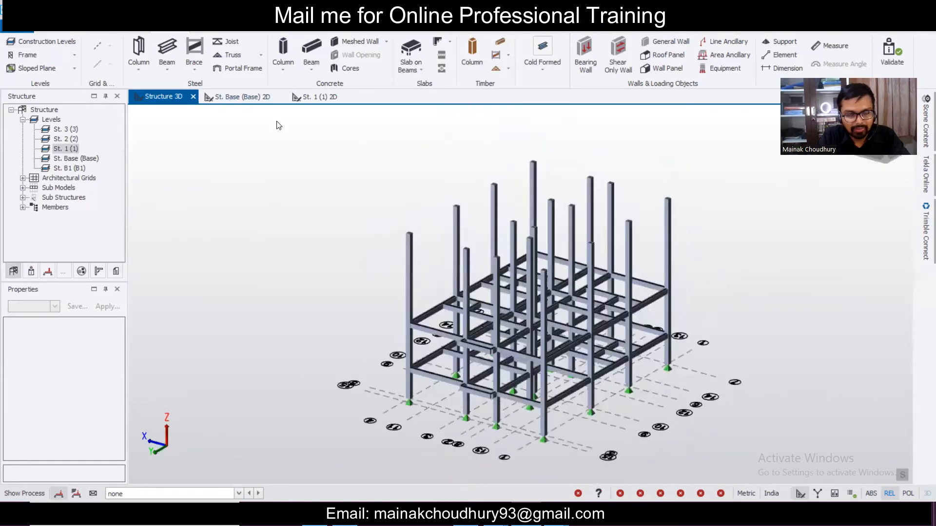
pyautogui.moveTo(437, 279); pyautogui.dragTo(661, 265, button='right')
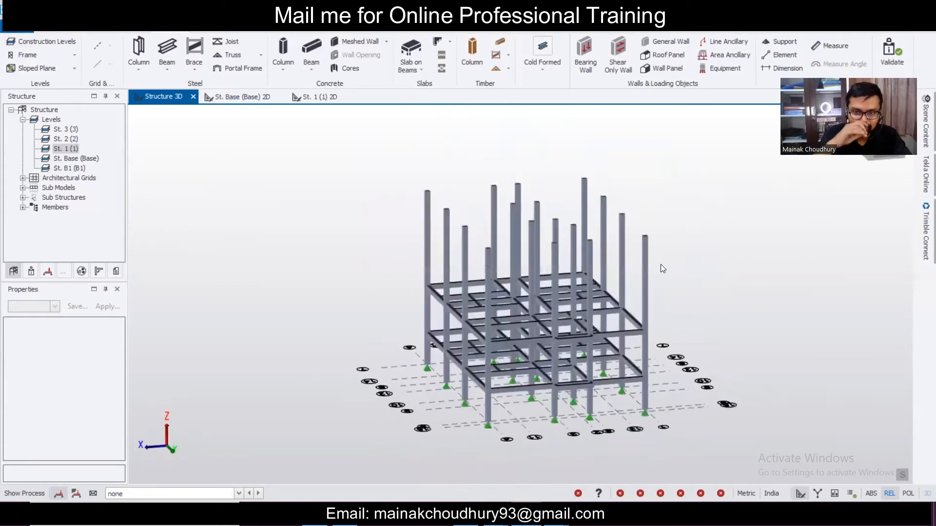
pyautogui.moveTo(637, 383)
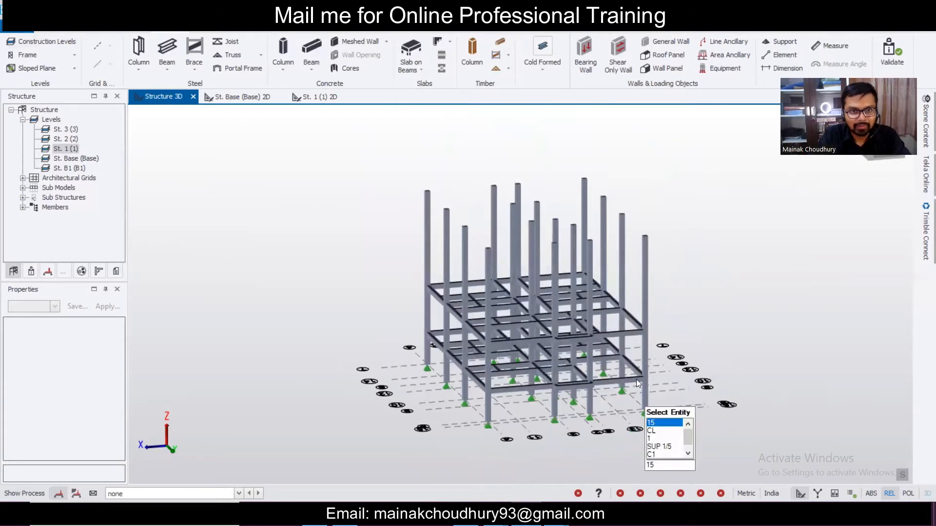
# - On the level 1 plan, place slabs on beams in the upper bays between grids 9, 10 and 12
pyautogui.click(320, 96)
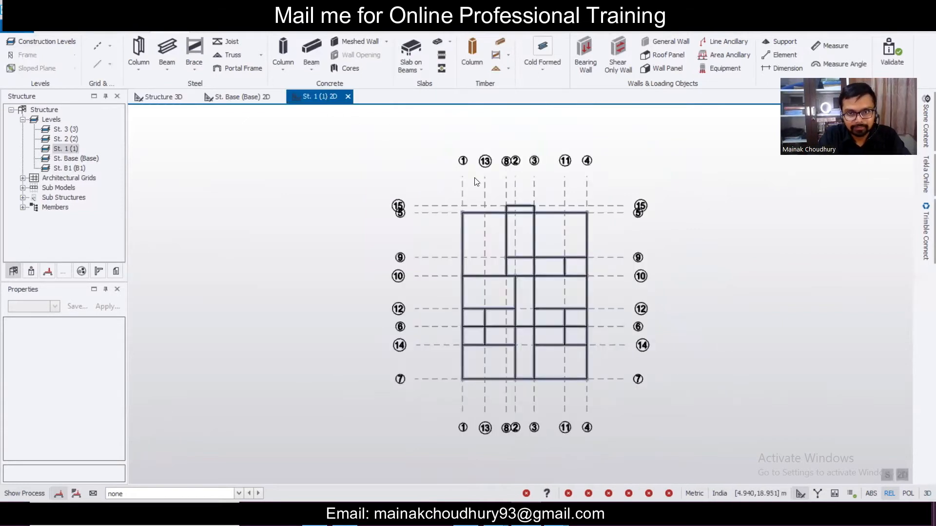
pyautogui.click(405, 46)
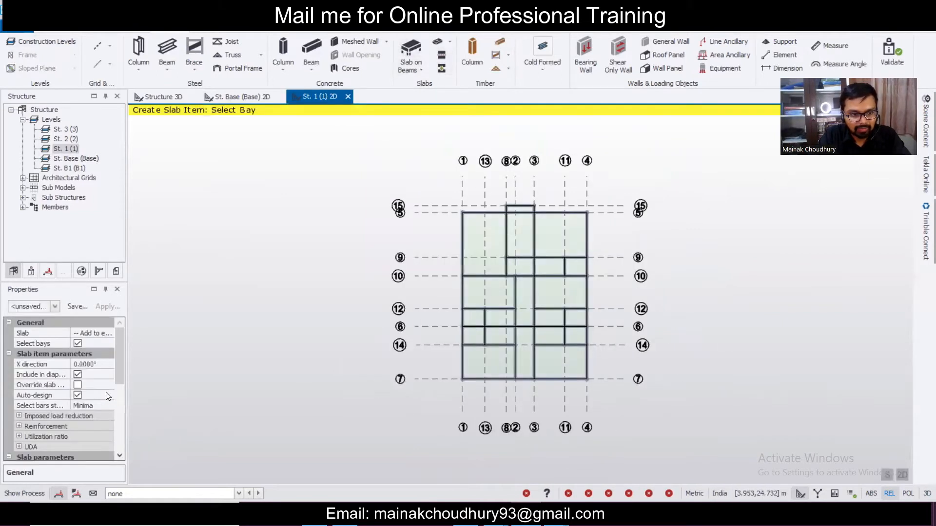
pyautogui.scroll(-5, 111, 417)
pyautogui.scroll(-2, 110, 420)
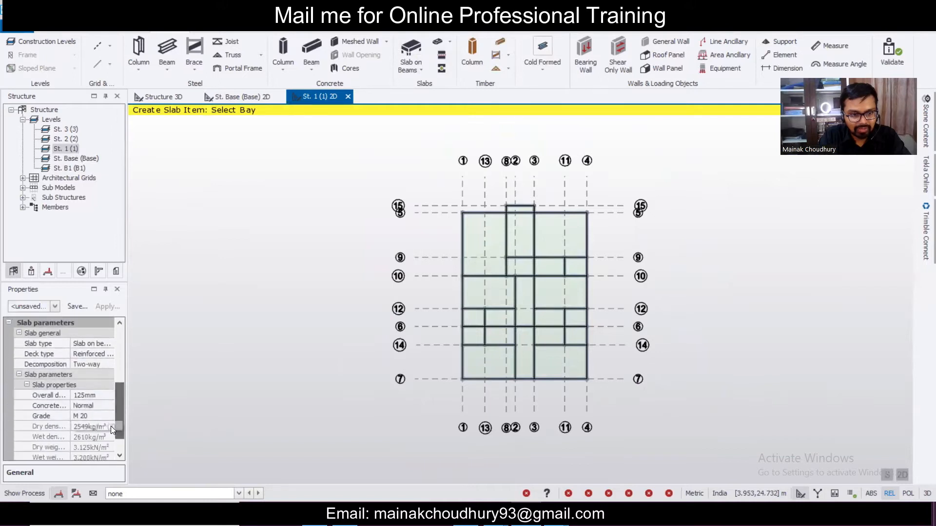
pyautogui.moveTo(557, 263)
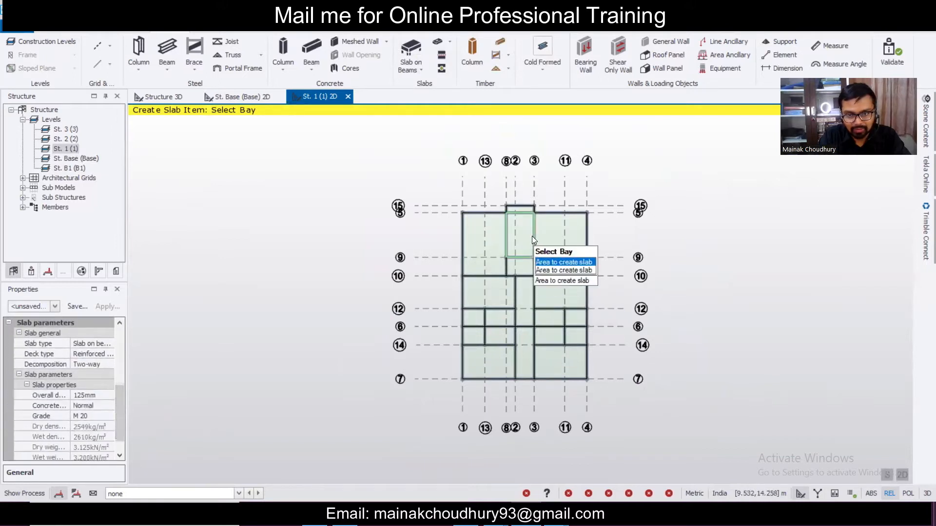
pyautogui.click(473, 229)
pyautogui.click(525, 269)
pyautogui.click(552, 266)
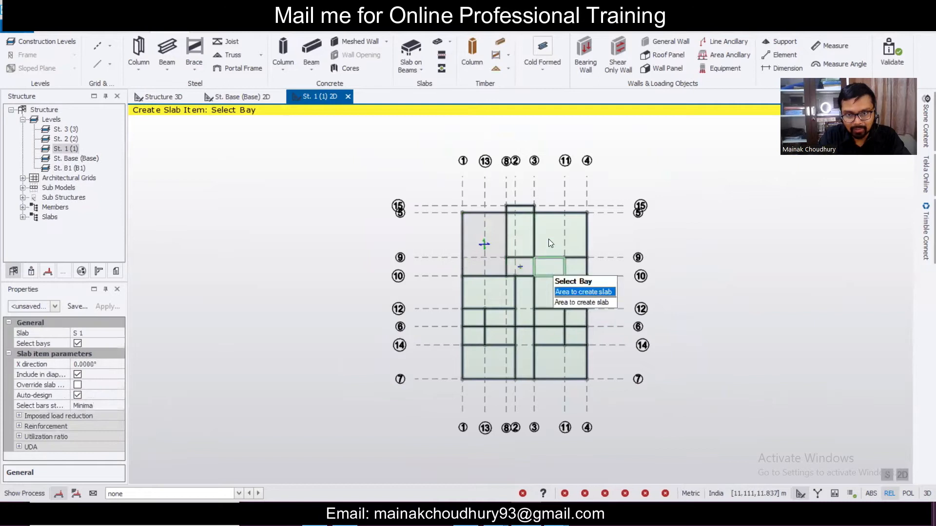
pyautogui.click(576, 269)
pyautogui.click(554, 232)
pyautogui.click(542, 290)
pyautogui.click(496, 292)
pyautogui.click(518, 296)
# - Fill the remaining small left, central, right and bottom bays with slabs
pyautogui.click(494, 319)
pyautogui.click(472, 318)
pyautogui.click(473, 336)
pyautogui.click(499, 333)
pyautogui.click(526, 336)
pyautogui.click(557, 343)
pyautogui.click(554, 354)
pyautogui.click(572, 332)
pyautogui.click(546, 316)
pyautogui.click(495, 365)
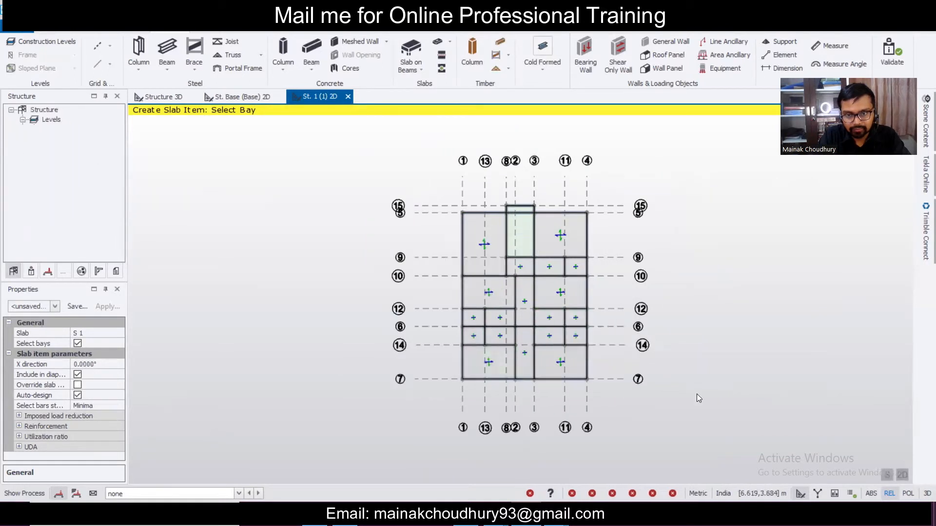
pyautogui.scroll(5, 525, 358)
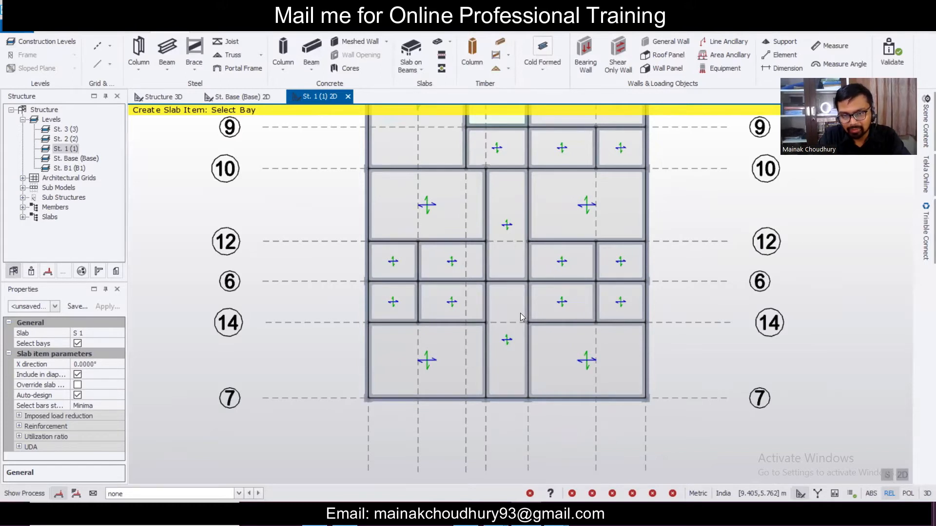
# - Delete the central slabs between grids 6 and 7 and between grids 10 and 6
pyautogui.press('Escape')
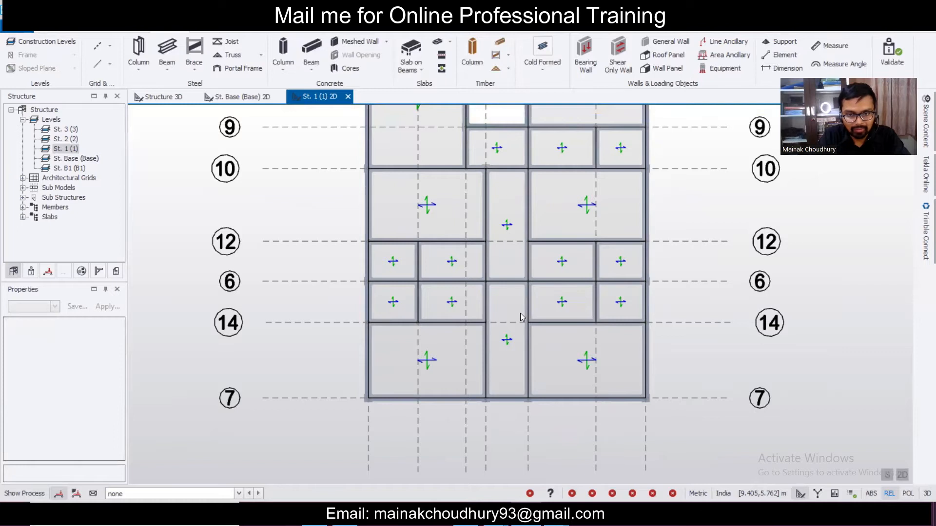
pyautogui.click(519, 312)
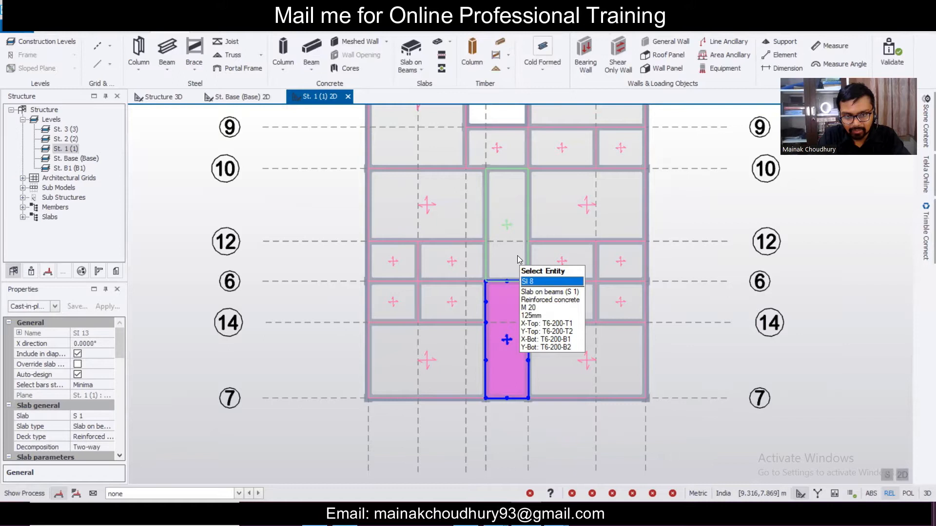
pyautogui.press('Escape')
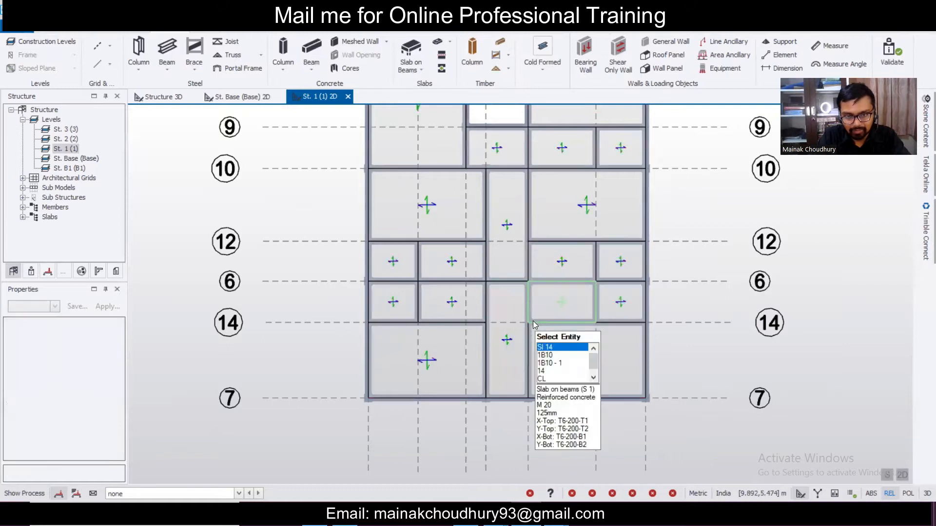
pyautogui.click(517, 333)
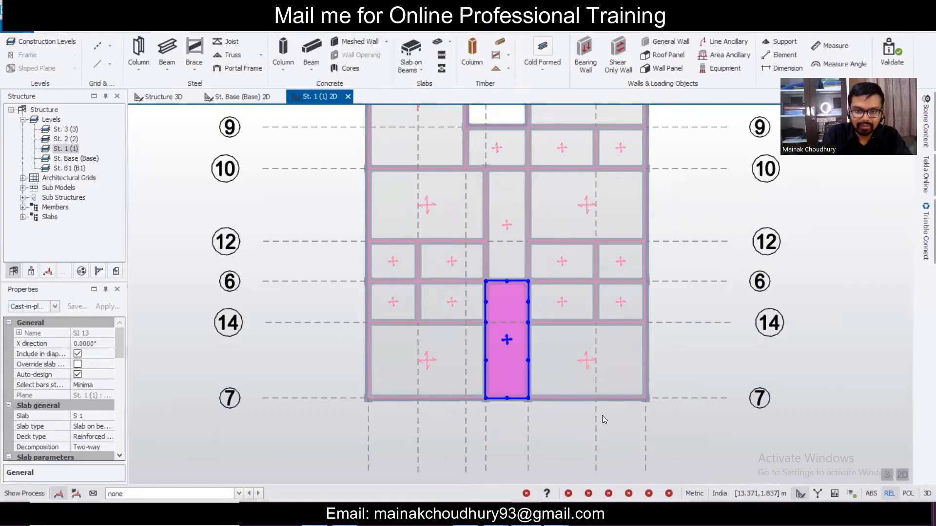
pyautogui.press('Delete')
pyautogui.click(504, 268)
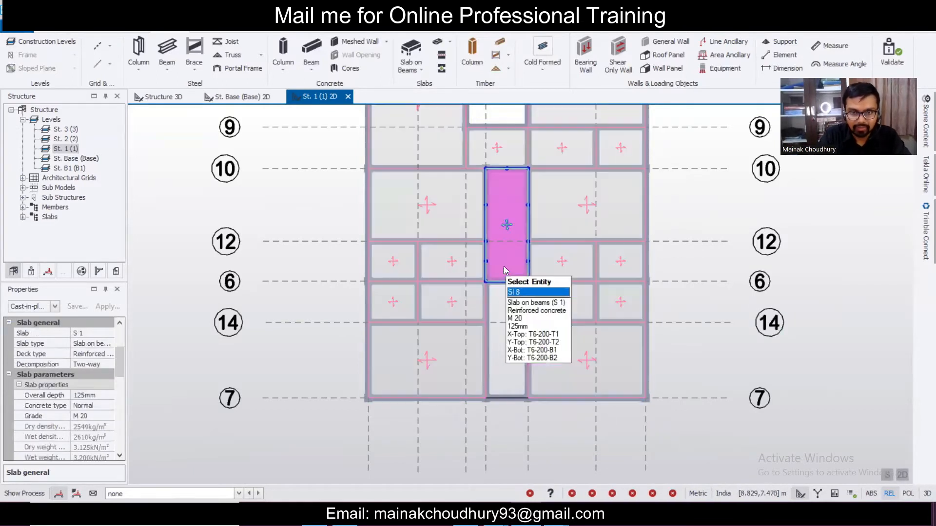
pyautogui.press('Delete')
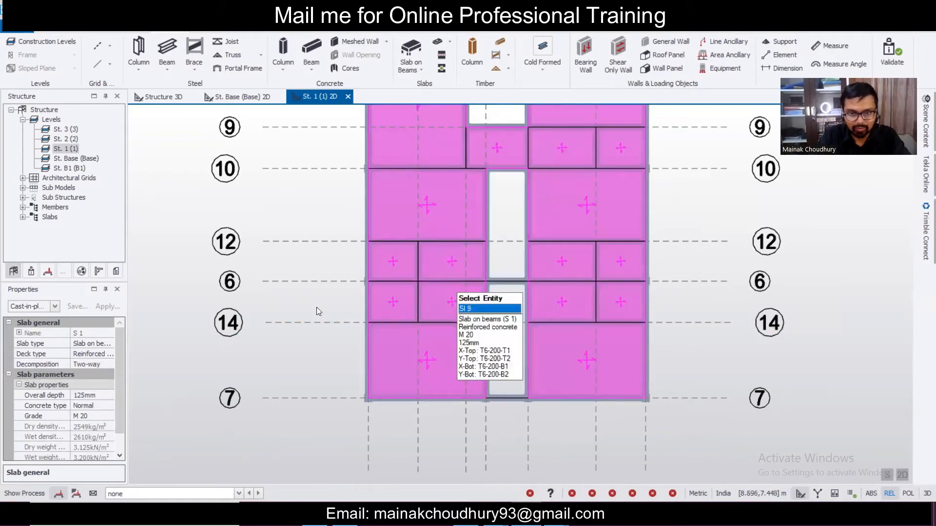
# - Review slab S 1's decomposition and type properties, leaving them unchanged
pyautogui.click(108, 369)
pyautogui.click(54, 307)
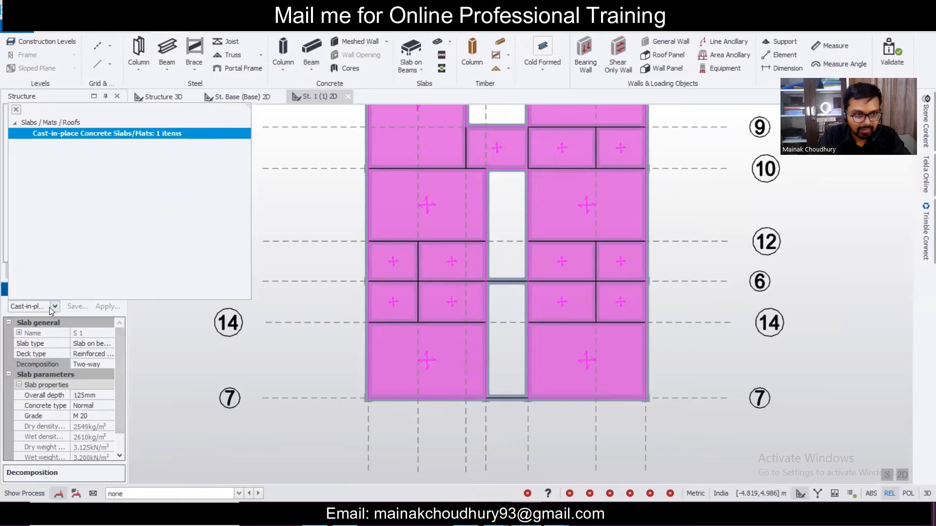
pyautogui.click(52, 308)
pyautogui.click(101, 334)
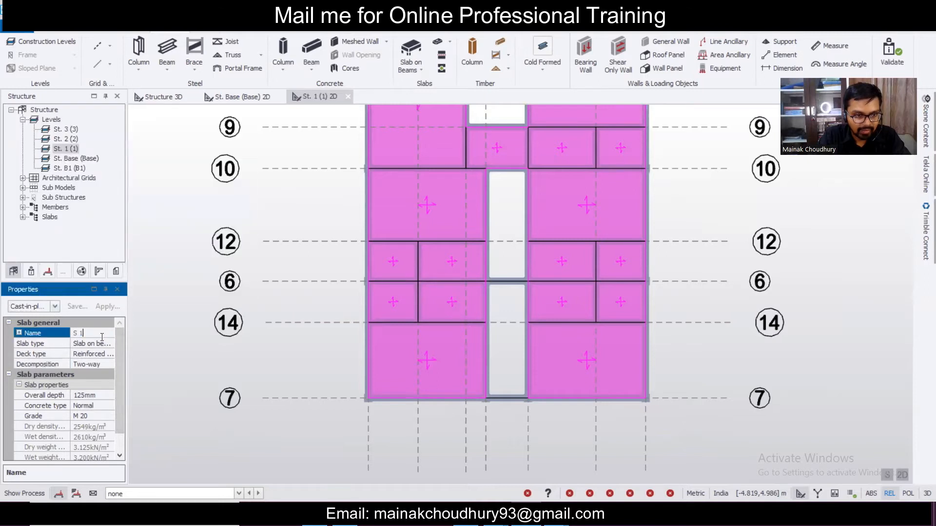
pyautogui.click(110, 345)
pyautogui.click(110, 344)
pyautogui.click(110, 345)
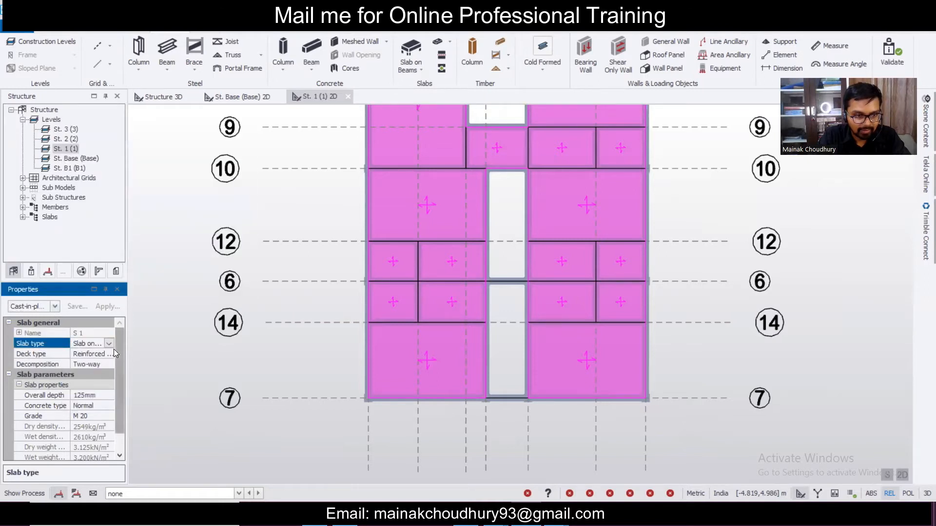
pyautogui.click(156, 357)
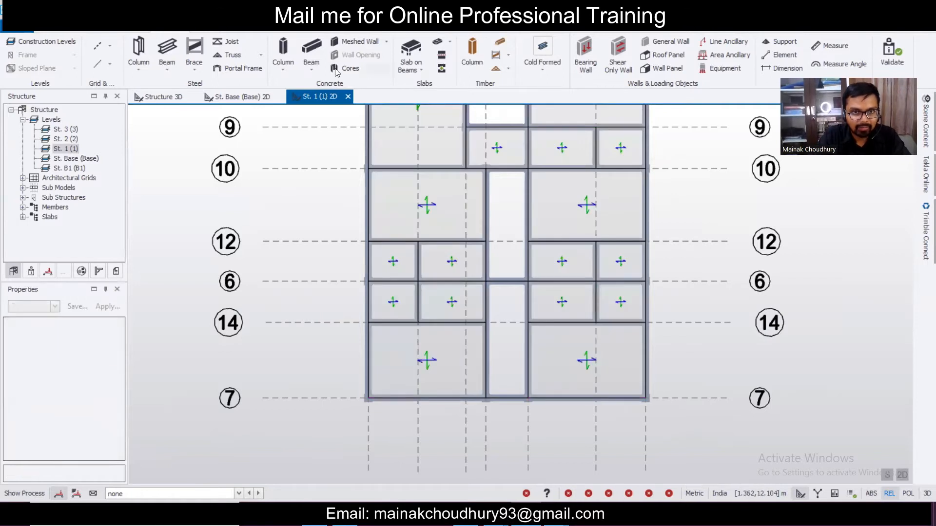
# - Define a new one-way slab S 2 and place it in the bay between grids 10 and 6
pyautogui.click(411, 51)
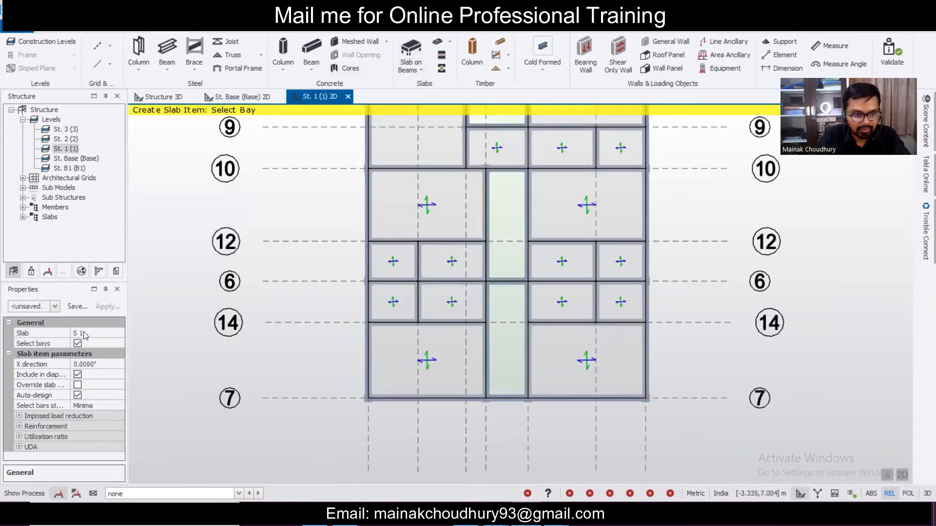
pyautogui.click(85, 334)
pyautogui.click(118, 334)
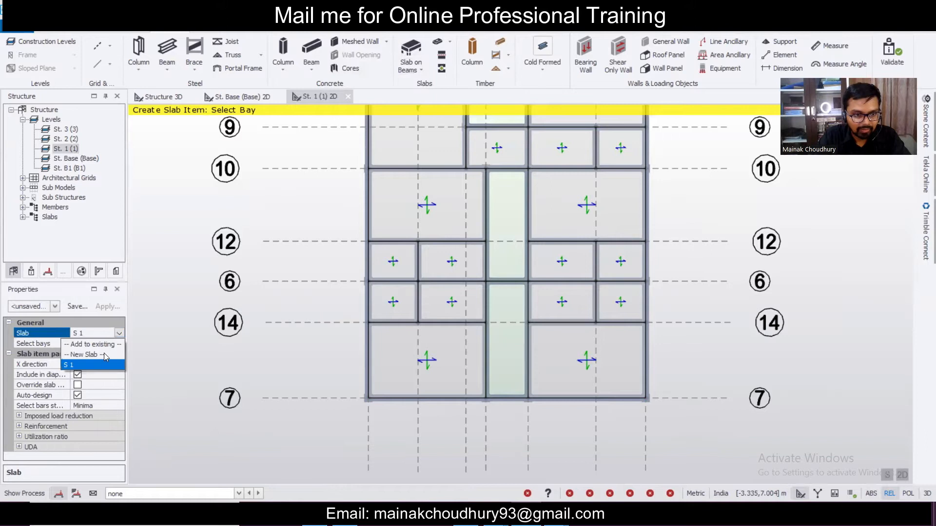
pyautogui.click(104, 353)
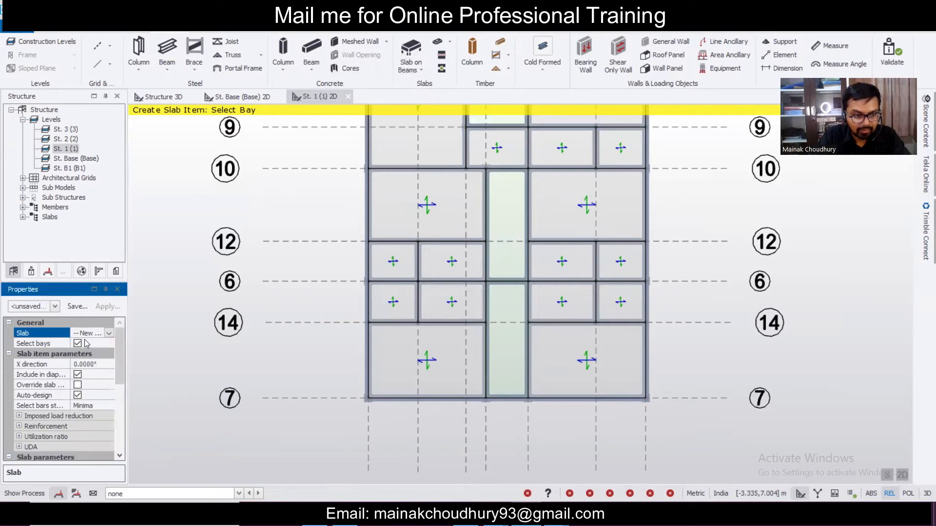
pyautogui.moveTo(117, 357); pyautogui.dragTo(112, 409)
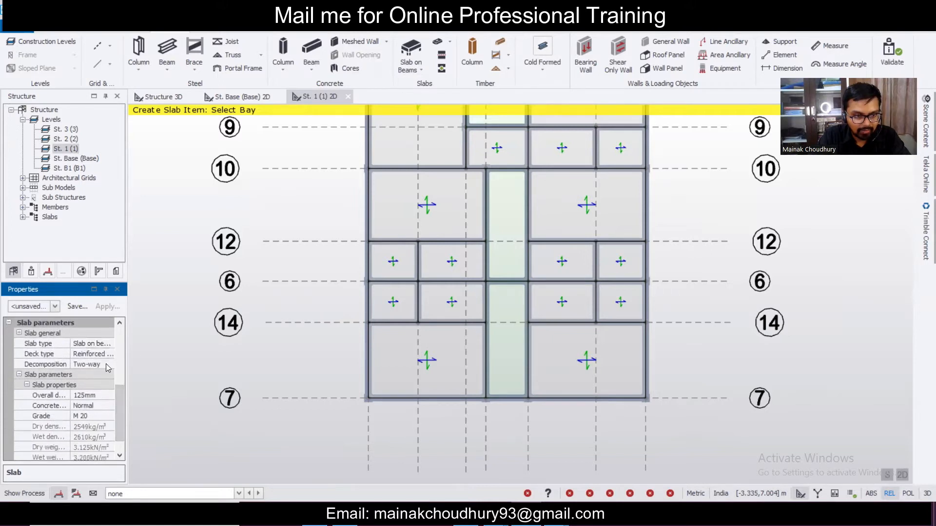
pyautogui.click(106, 364)
pyautogui.click(107, 363)
pyautogui.click(101, 376)
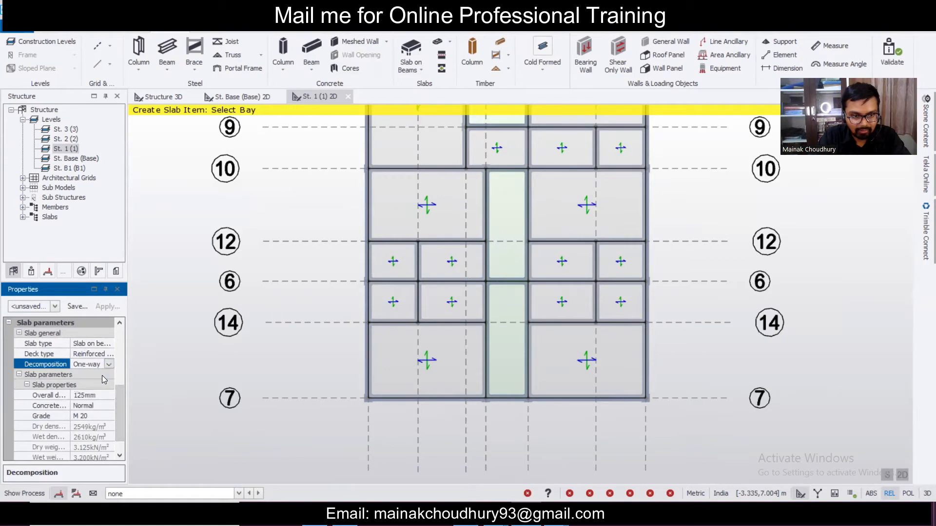
pyautogui.click(502, 235)
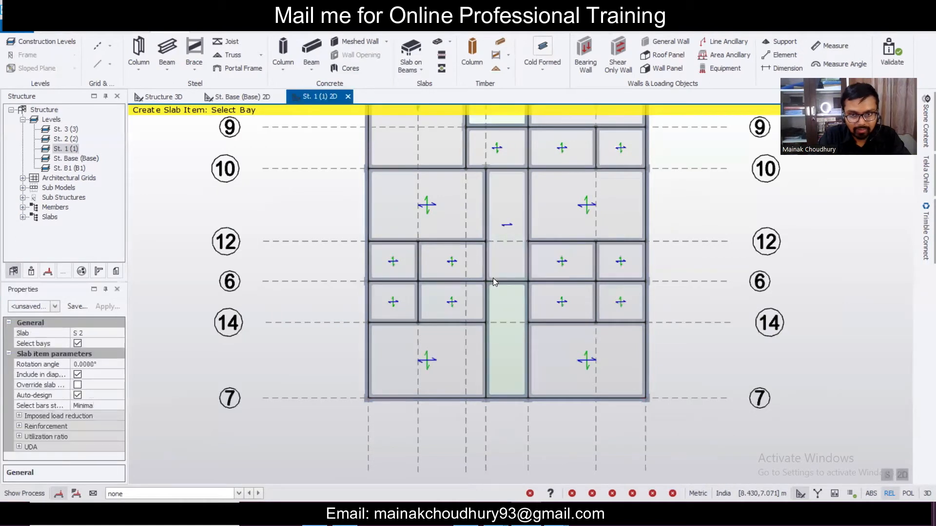
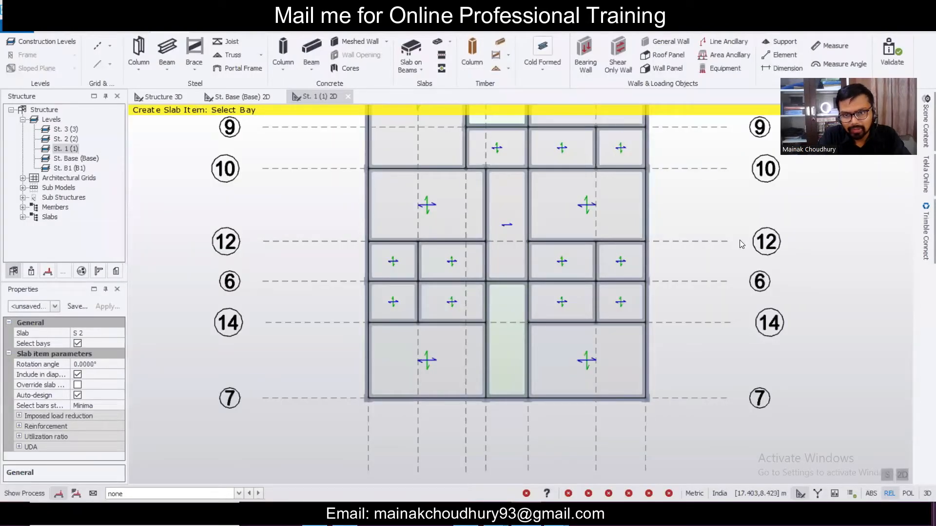
# - Set the middle slab panel between grids 10 and 6 to a 90° rotation angle
pyautogui.press('Escape')
pyautogui.click(508, 224)
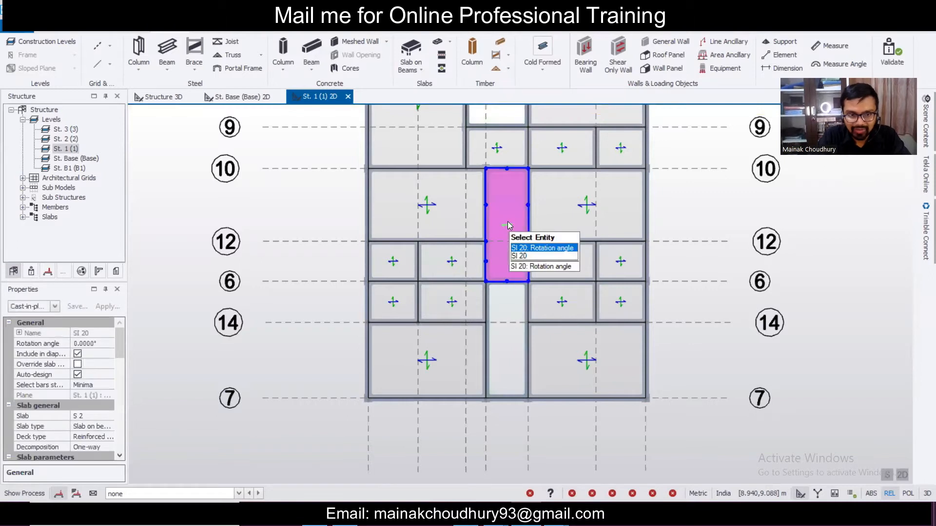
pyautogui.scroll(-2, 119, 353)
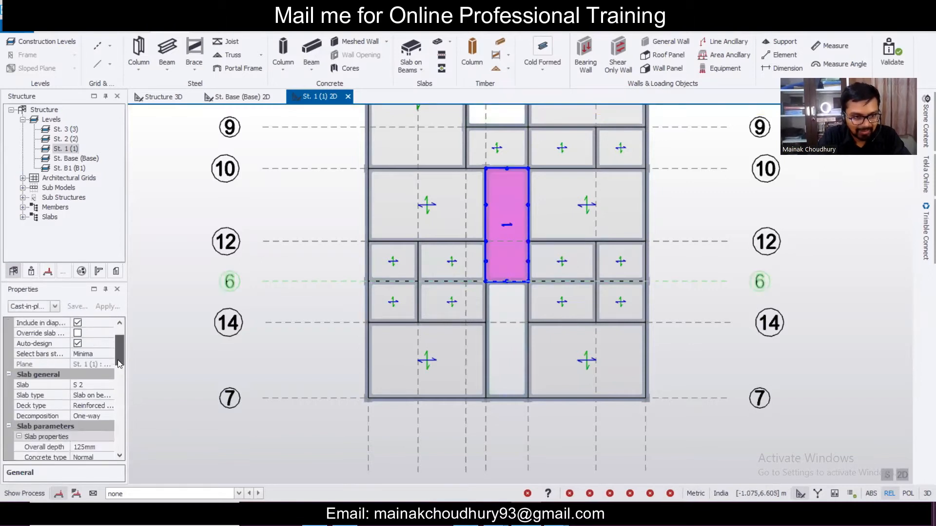
pyautogui.scroll(-5, 117, 371)
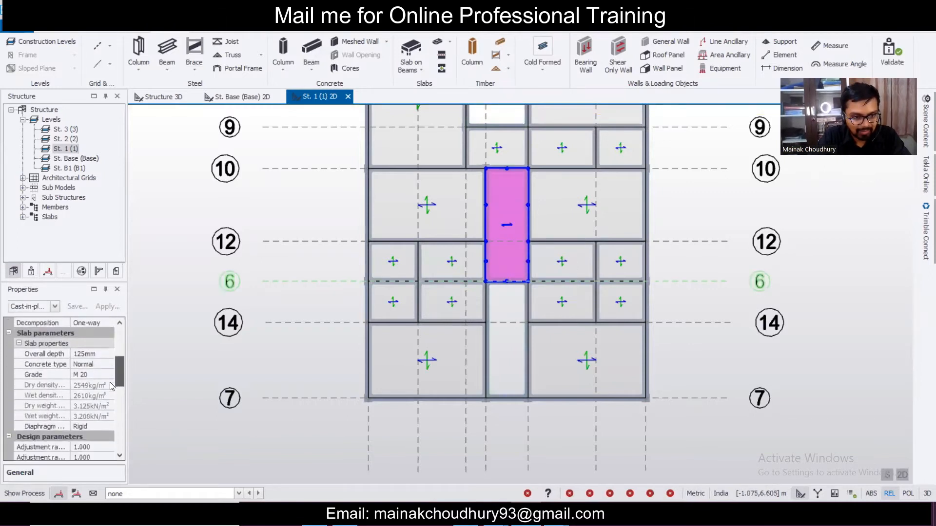
pyautogui.scroll(-2, 106, 422)
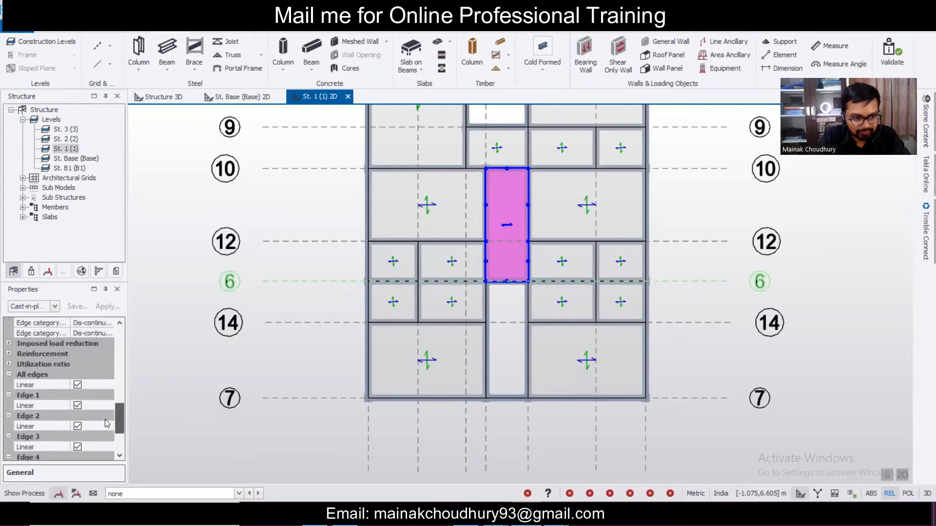
pyautogui.scroll(10, 107, 390)
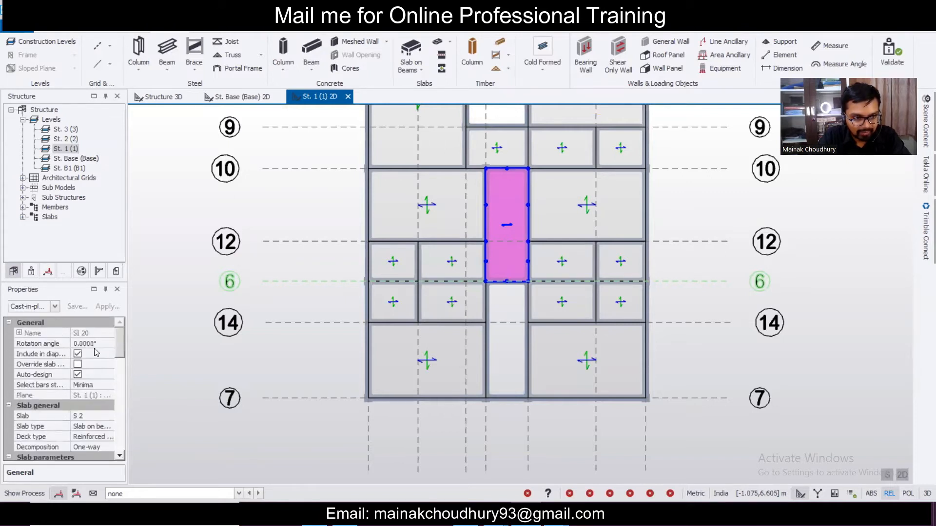
pyautogui.click(37, 343)
pyautogui.write('90')
pyautogui.press('Return')
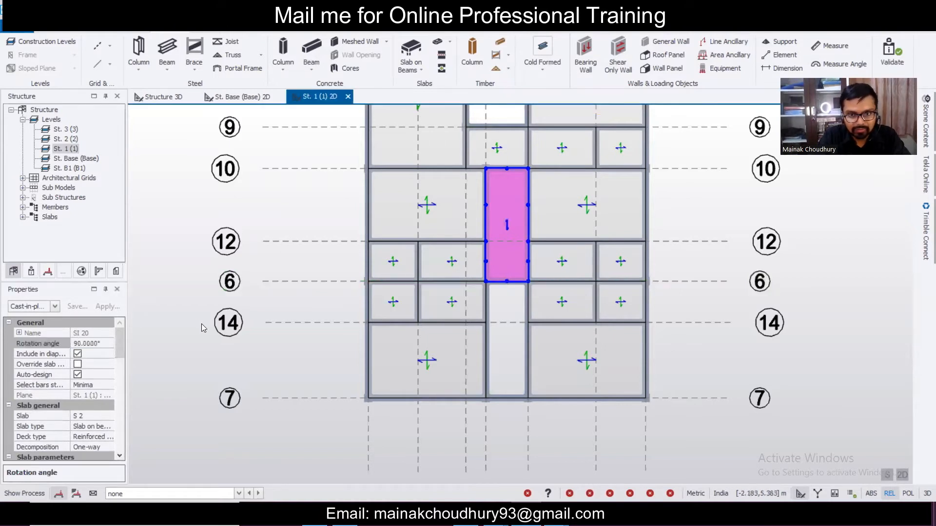
# - Place a new slab S 2 item in the middle bay between grids 6 and 7
pyautogui.click(415, 52)
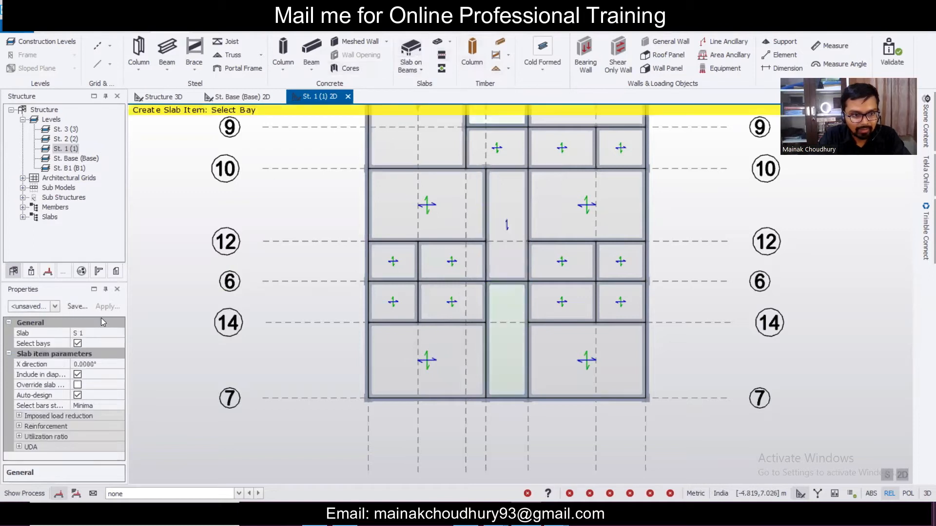
pyautogui.click(95, 333)
pyautogui.click(119, 333)
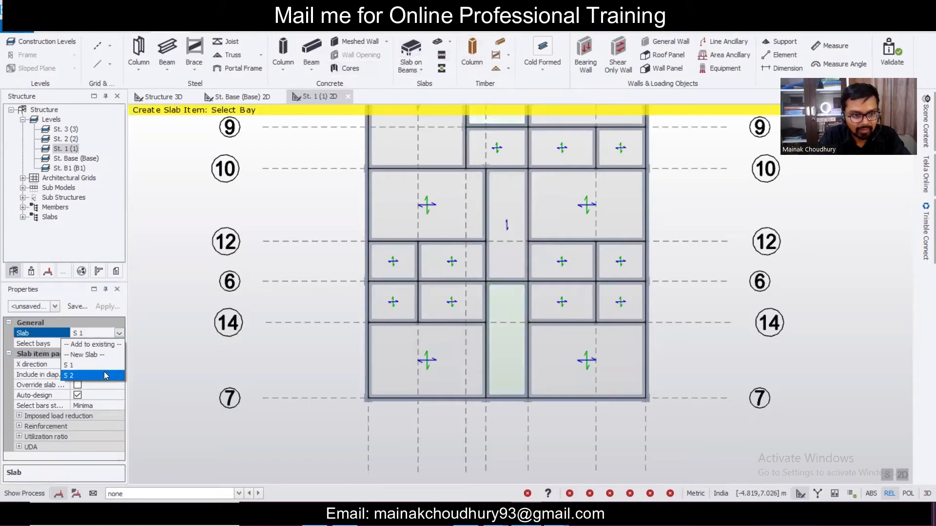
pyautogui.click(104, 373)
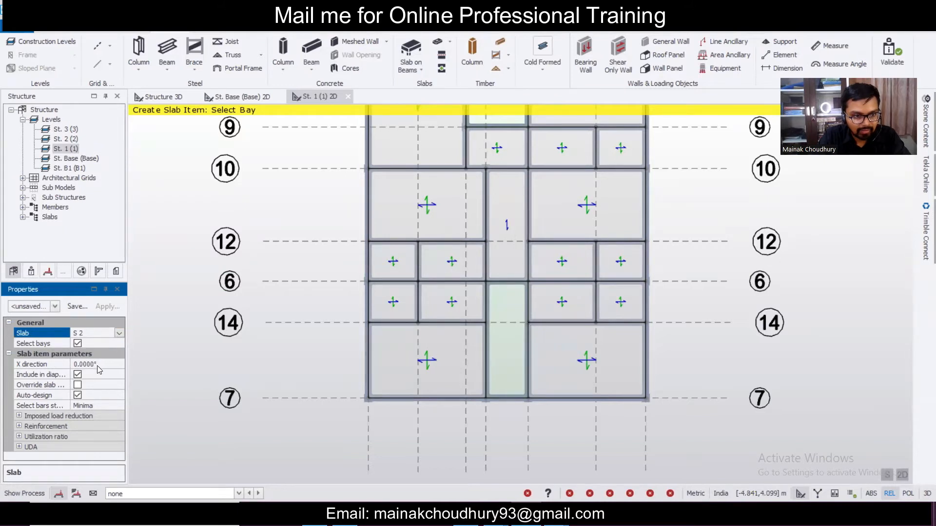
pyautogui.click(519, 361)
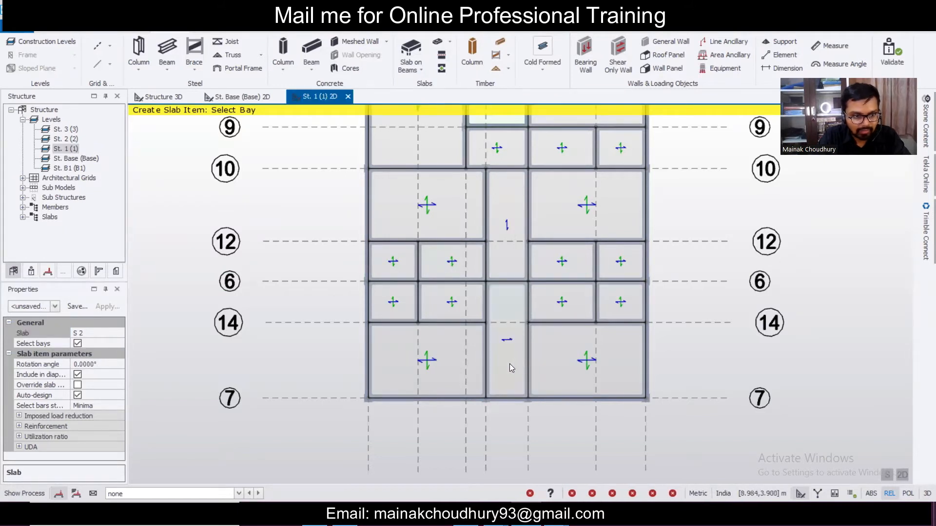
pyautogui.press('Escape')
# - Set the new S 2 panel's rotation angle to 90° and clear the selection
pyautogui.click(510, 363)
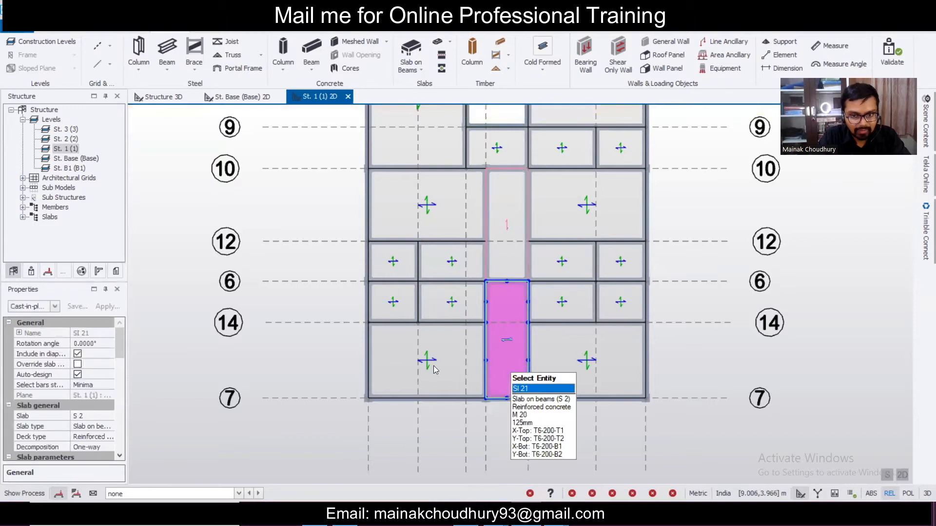
pyautogui.click(106, 344)
pyautogui.write('90')
pyautogui.press('Return')
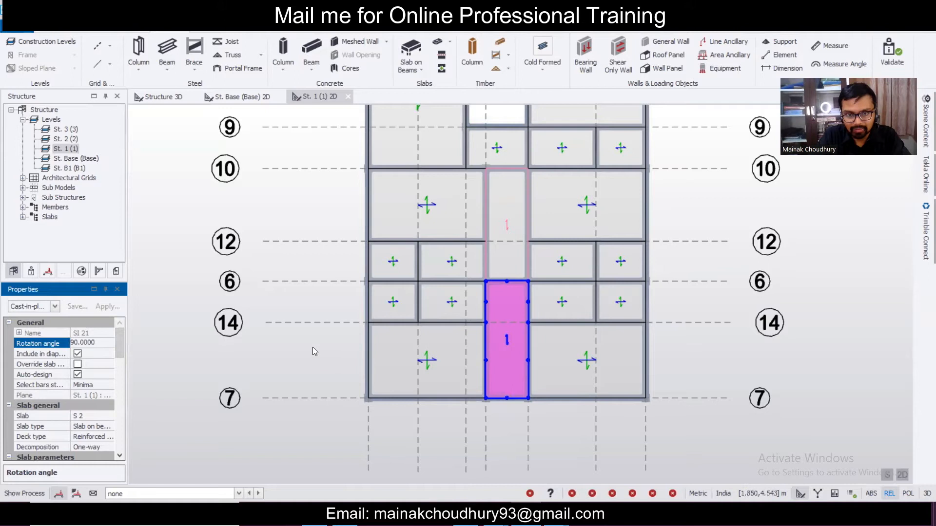
pyautogui.click(313, 348)
pyautogui.press('Escape')
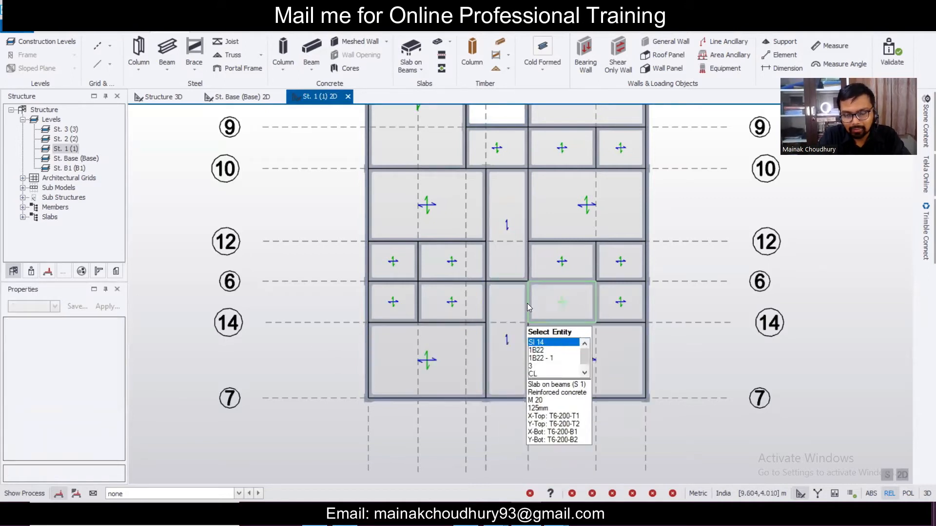
# - Orbit the 3D structure view, then open the 2D plan of level St. 2
pyautogui.scroll(-5, 533, 272)
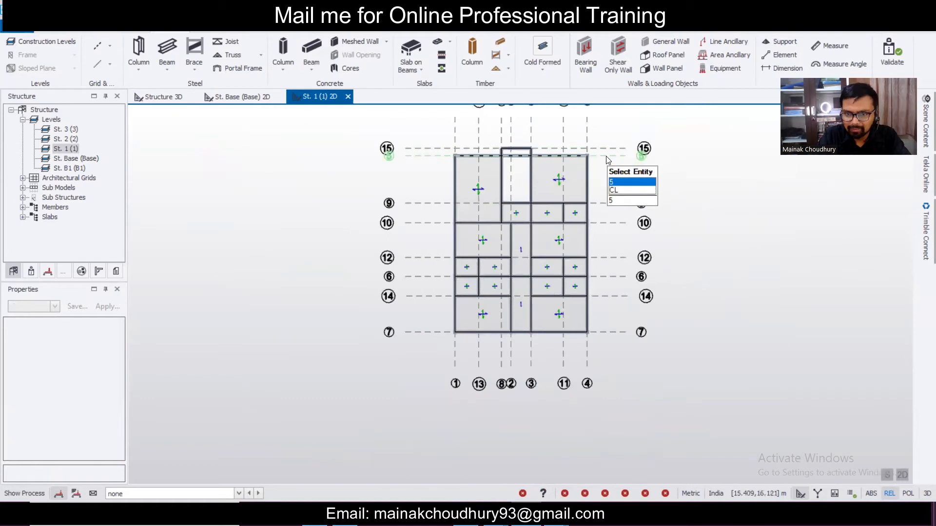
pyautogui.scroll(5, 531, 238)
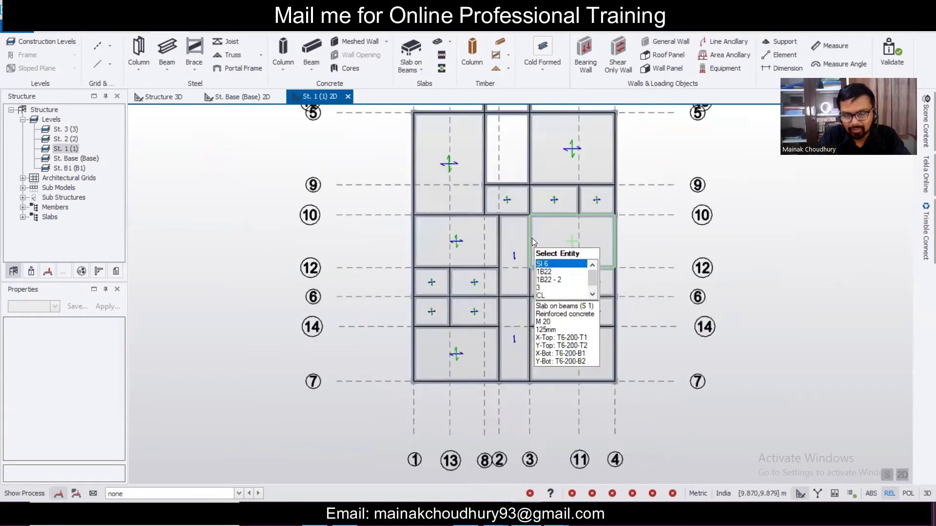
pyautogui.scroll(1, 530, 235)
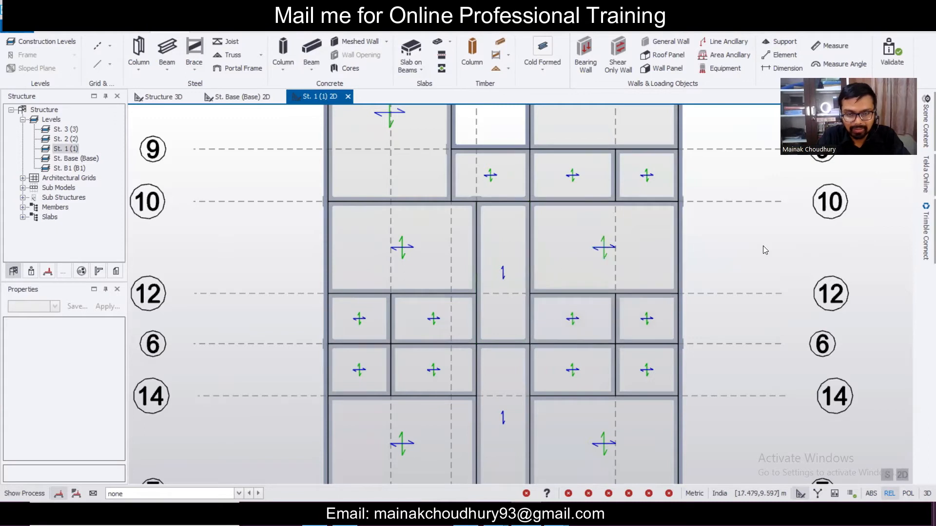
pyautogui.scroll(-3, 563, 201)
pyautogui.click(162, 97)
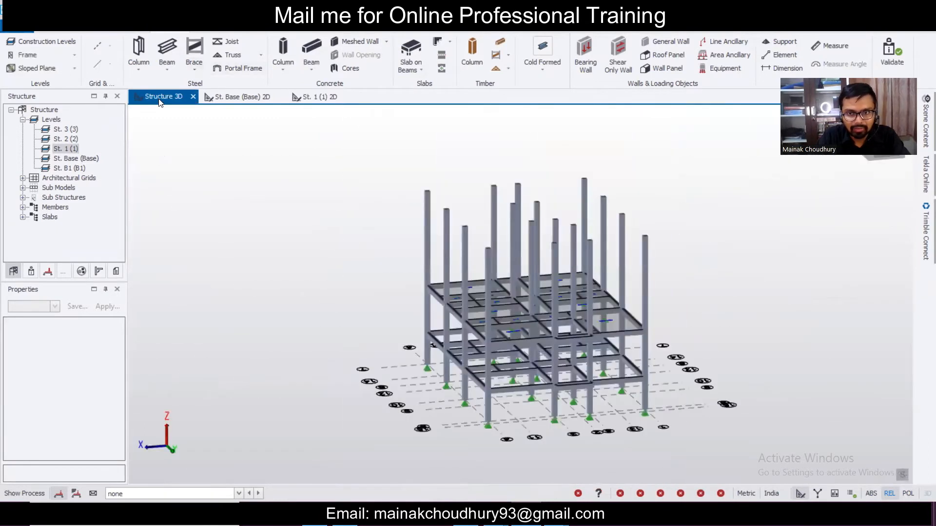
pyautogui.moveTo(416, 295); pyautogui.dragTo(724, 283, button='middle')
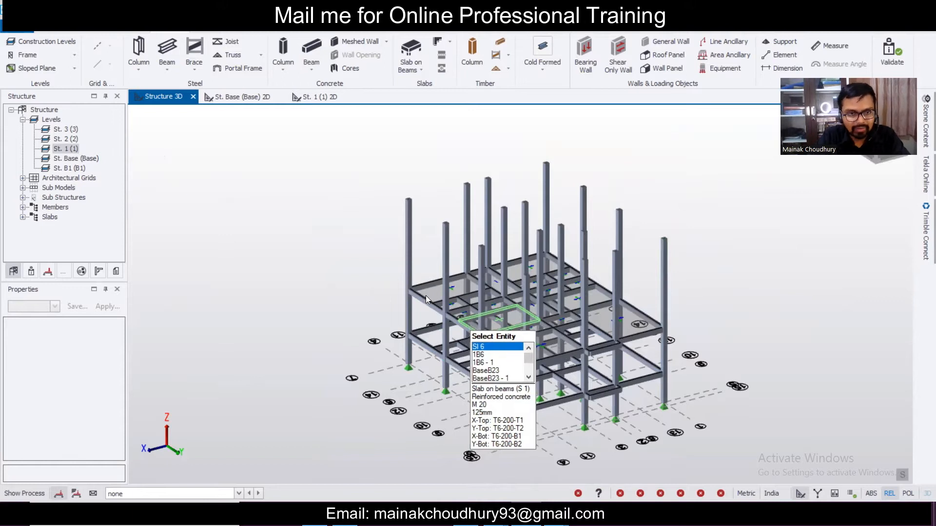
pyautogui.doubleClick(68, 140)
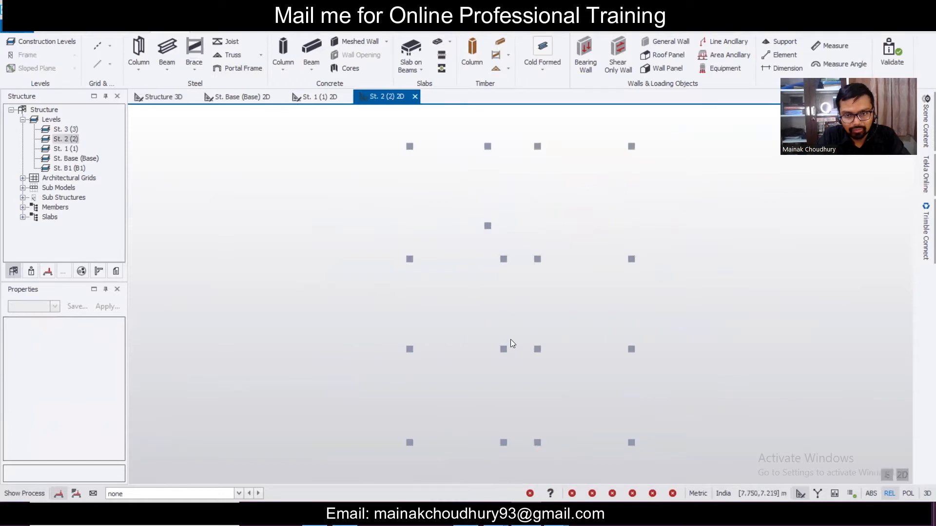
# - Start a DXF grid import from the CL gf & FF drawing
pyautogui.scroll(-3, 487, 276)
pyautogui.scroll(2, 489, 273)
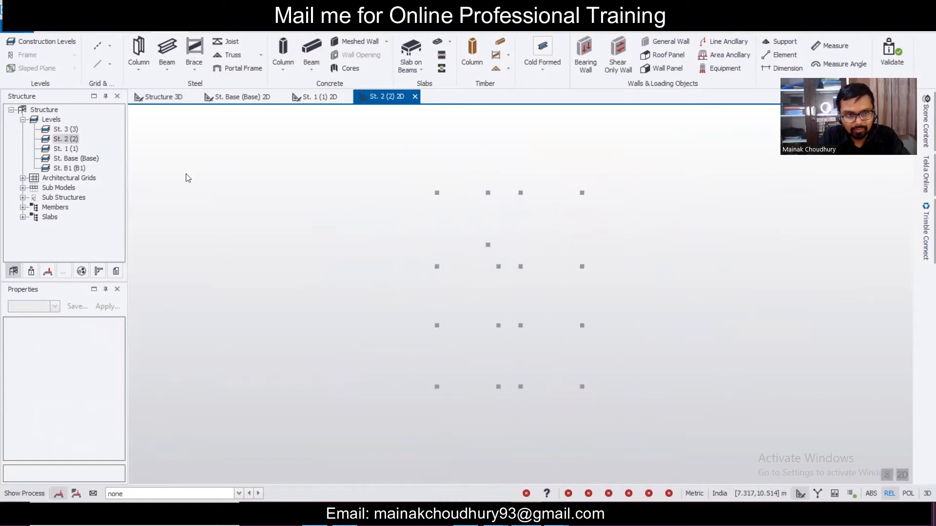
pyautogui.click(110, 46)
pyautogui.click(144, 164)
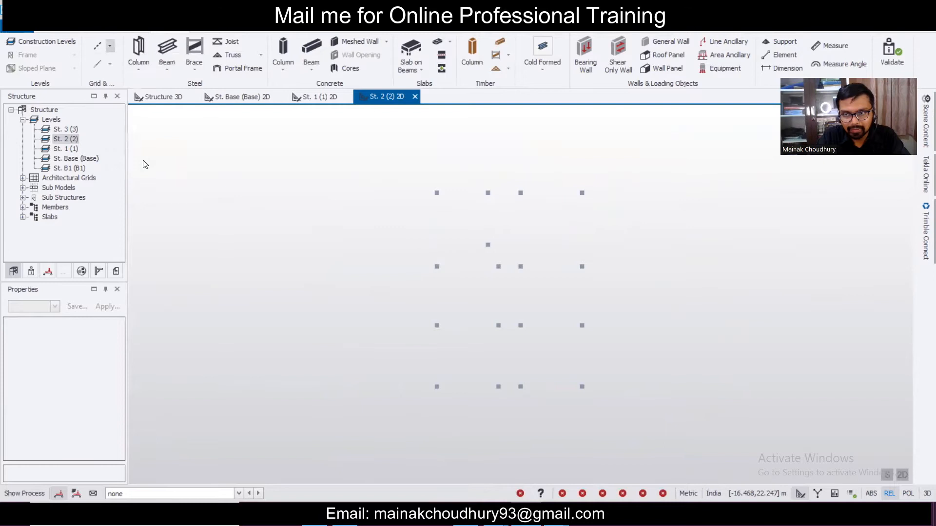
pyautogui.click(185, 93)
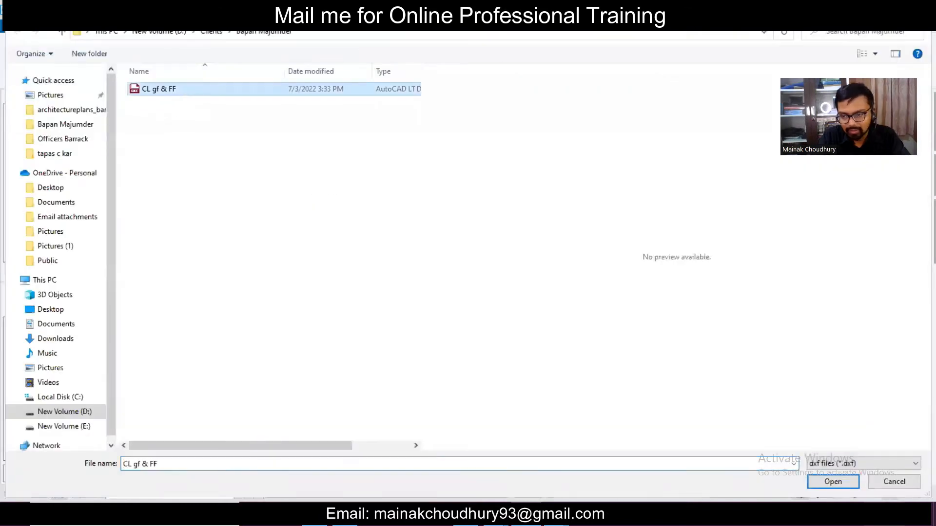
pyautogui.click(833, 481)
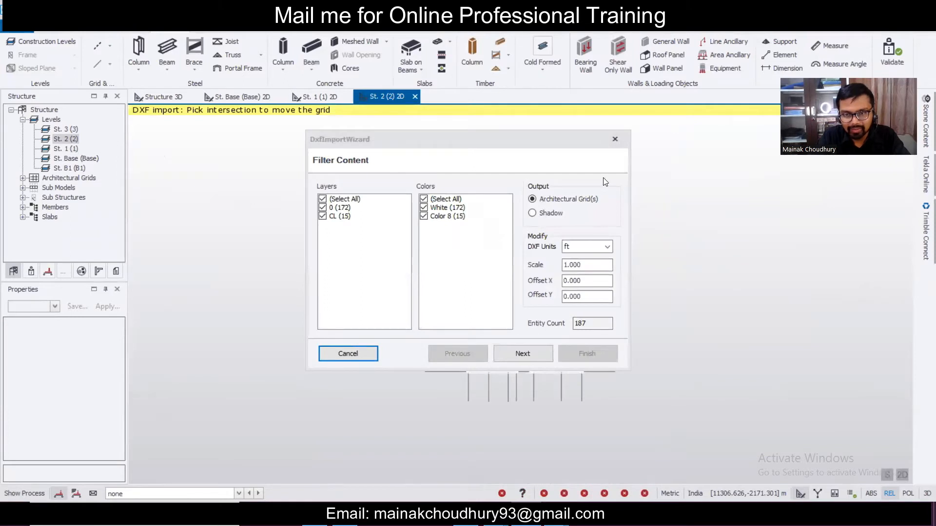
# - Import only the CL layer in mm, applied by layer to levels St. 2 and St. 3
pyautogui.click(323, 208)
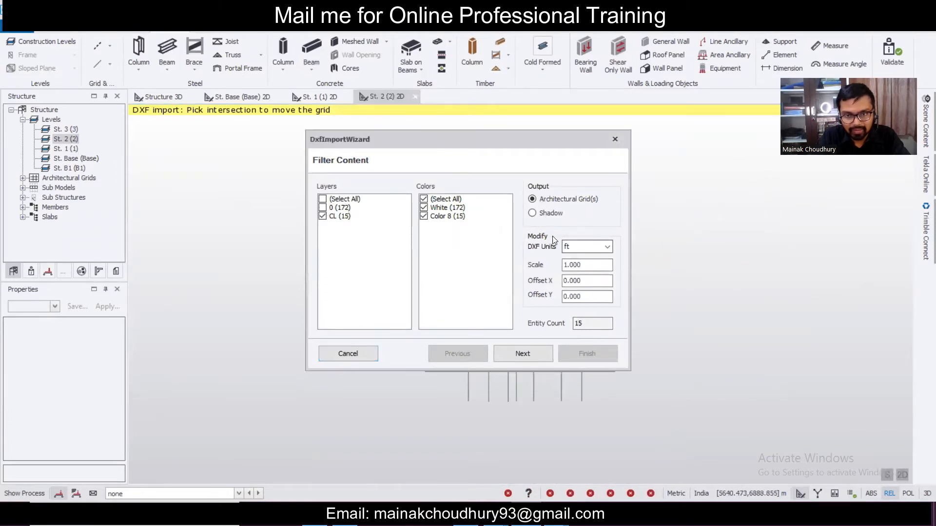
pyautogui.click(580, 251)
pyautogui.click(577, 259)
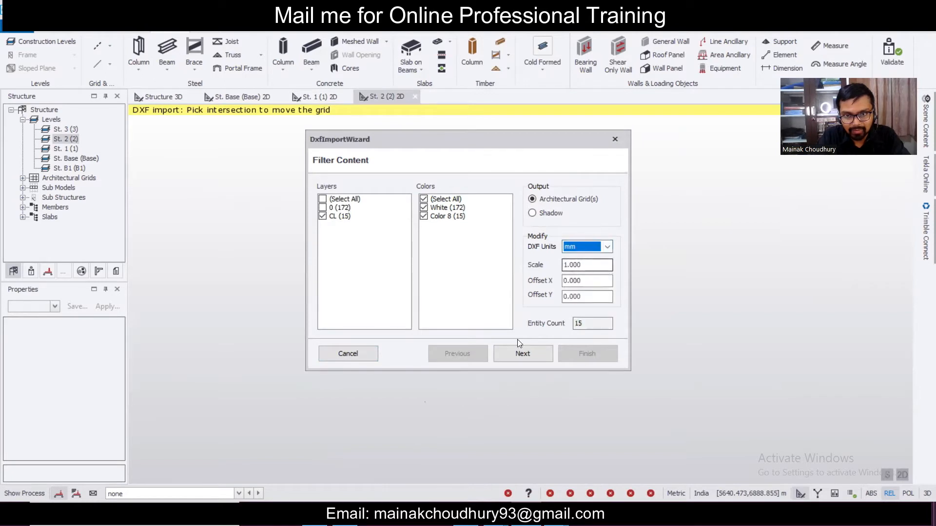
pyautogui.click(523, 354)
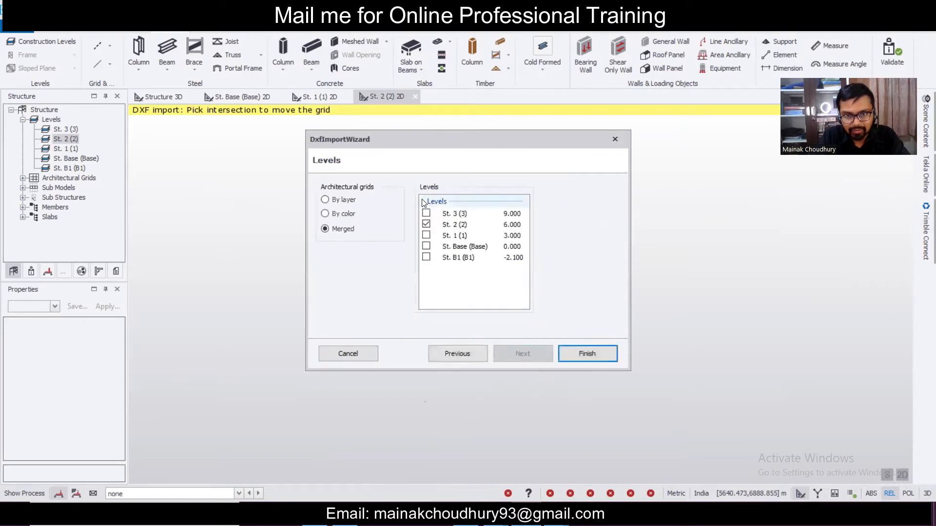
pyautogui.click(426, 214)
pyautogui.click(348, 202)
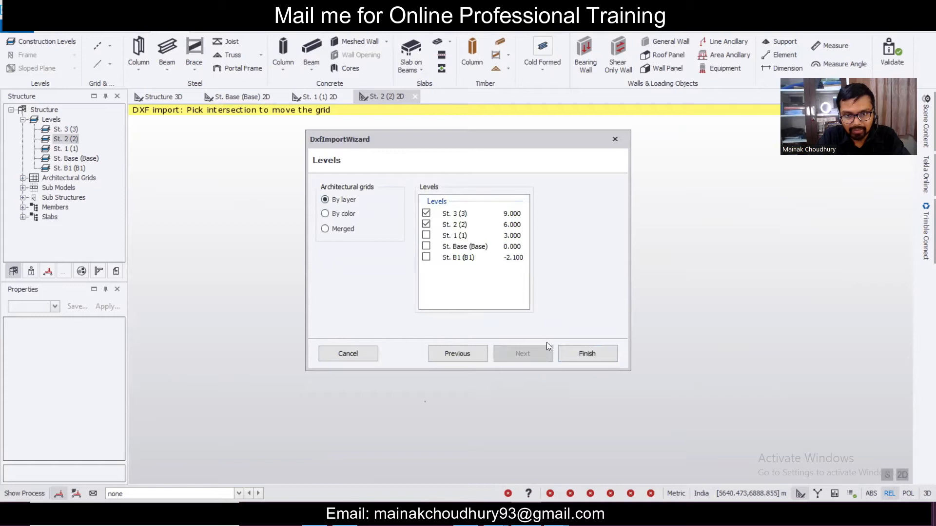
pyautogui.click(587, 355)
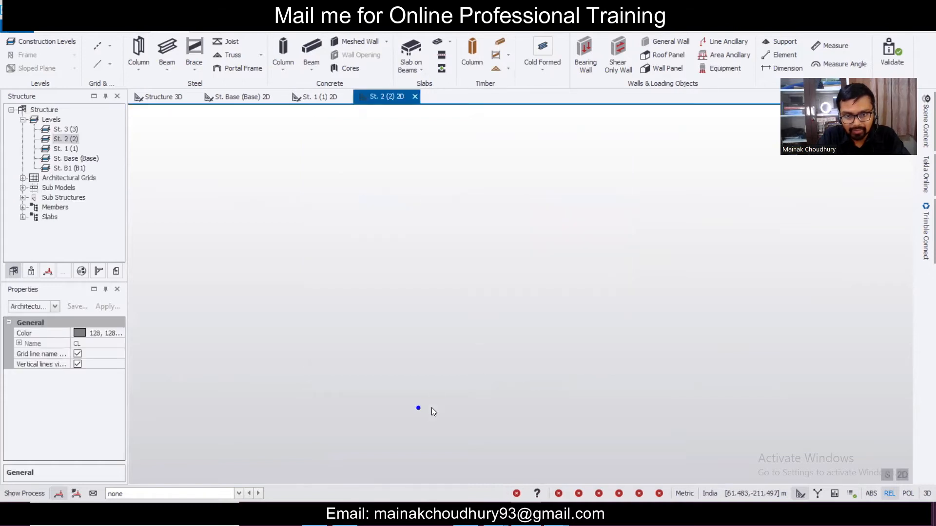
# - Bring the St. 2 grid plan into view and set the selection filter to Grid Lines
pyautogui.scroll(10, 461, 398)
pyautogui.moveTo(376, 295)
pyautogui.scroll(5, 417, 350)
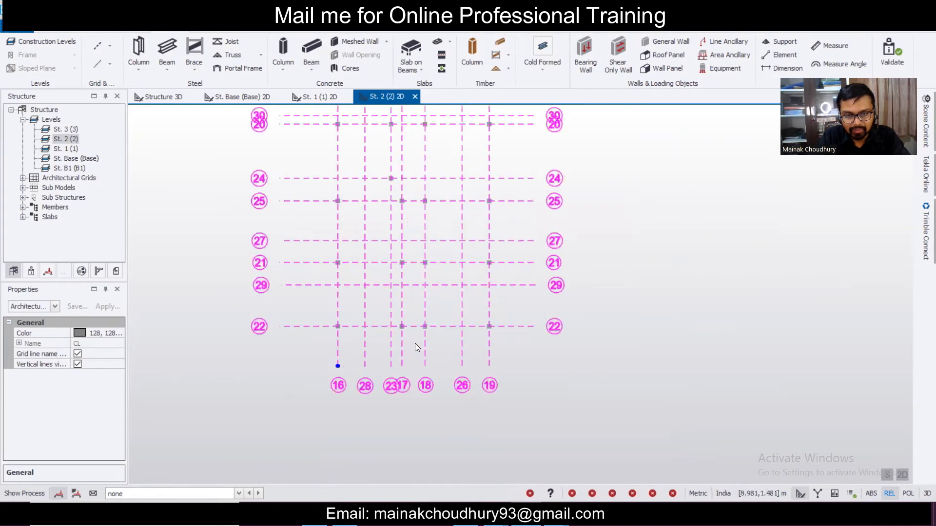
pyautogui.press('Escape')
pyautogui.moveTo(391, 260); pyautogui.dragTo(455, 339, button='middle')
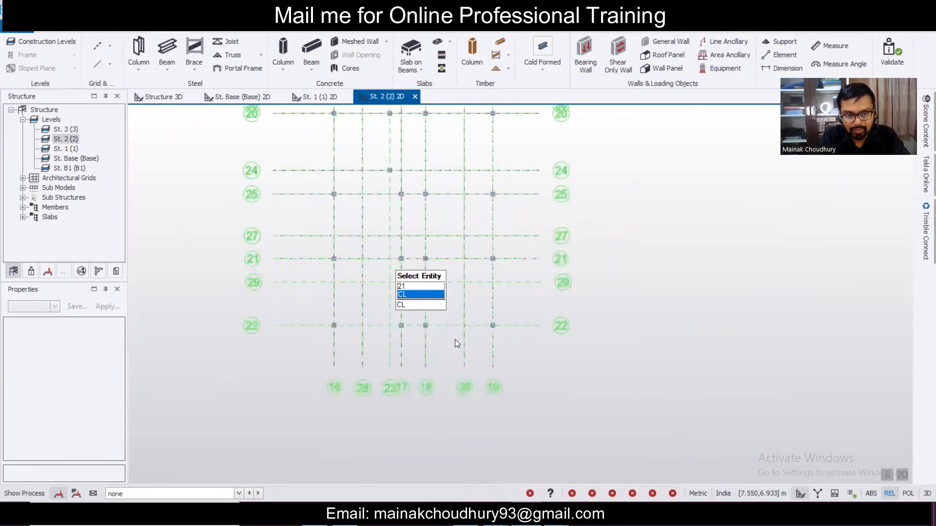
pyautogui.click(429, 236)
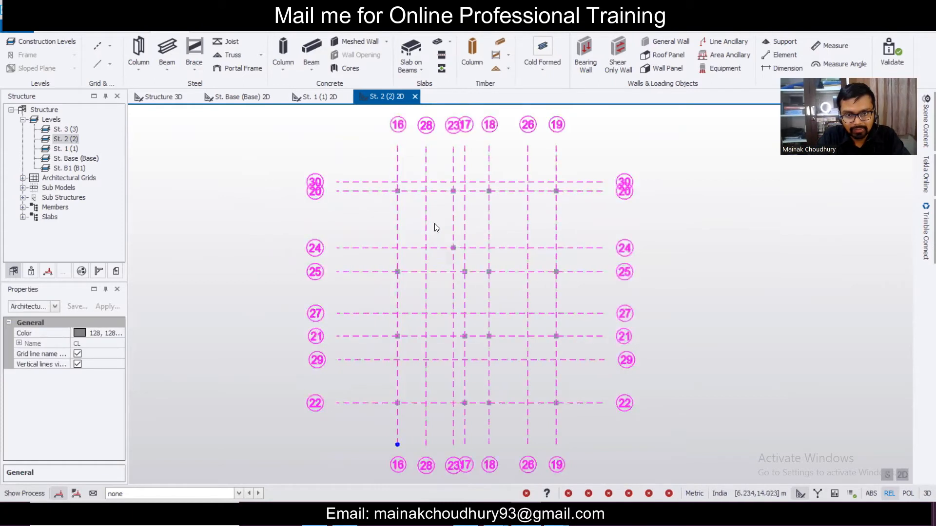
pyautogui.click(55, 306)
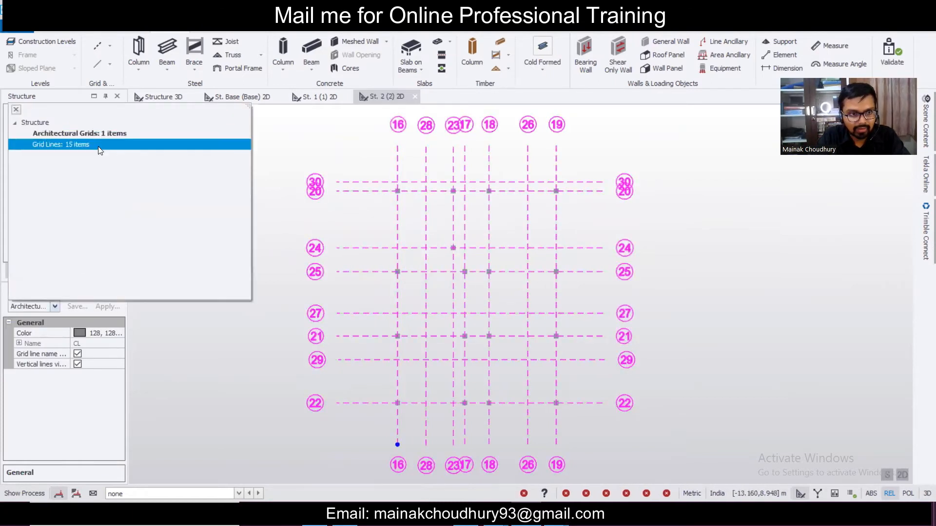
pyautogui.click(59, 145)
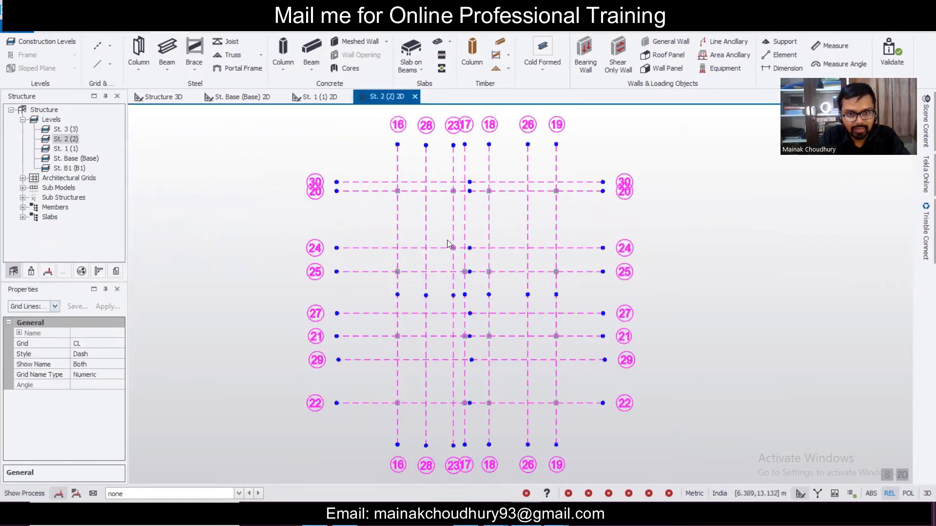
# - Select grid lines 28, 27, 29 and 26 together
pyautogui.click(426, 223)
pyautogui.scroll(2, 445, 184)
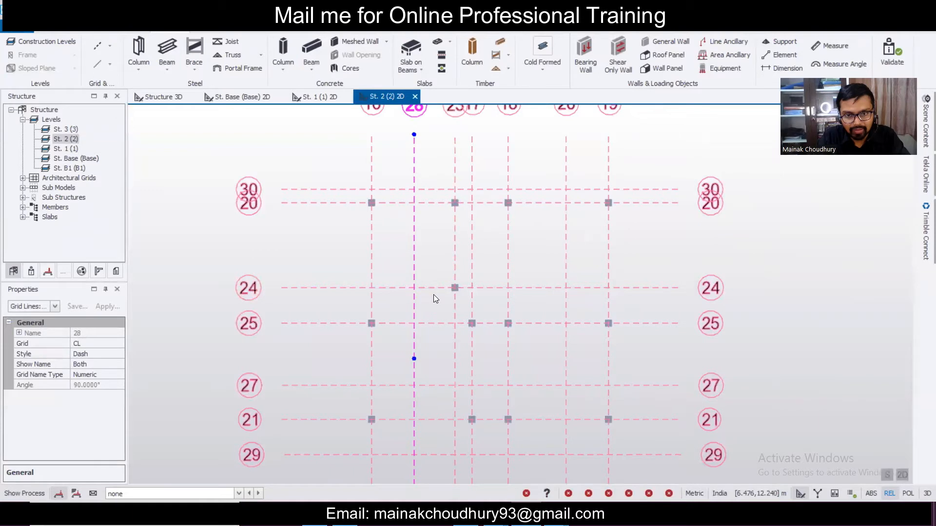
pyautogui.scroll(-3, 439, 190)
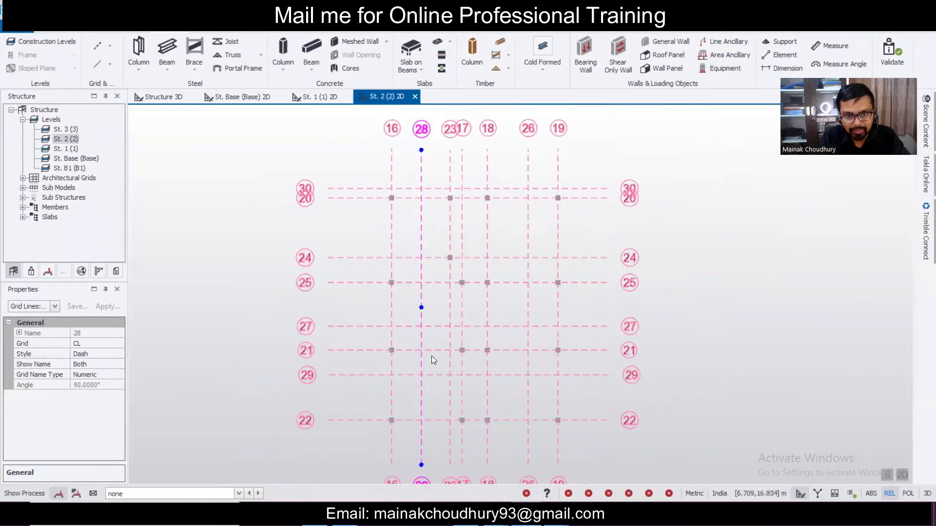
pyautogui.scroll(2, 433, 359)
pyautogui.keyDown('ctrl'); pyautogui.click(434, 316); pyautogui.keyUp('ctrl')
pyautogui.scroll(-2, 478, 300)
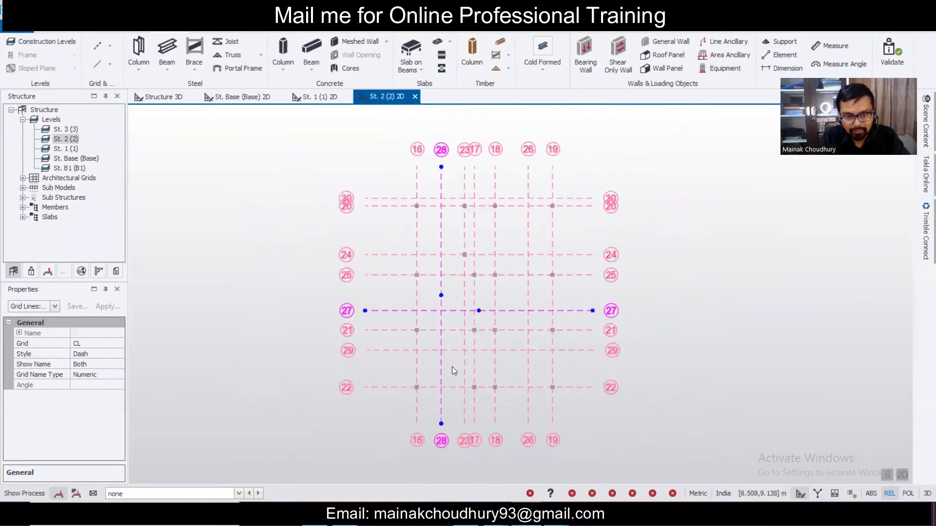
pyautogui.scroll(1, 452, 367)
pyautogui.keyDown('ctrl'); pyautogui.click(455, 341); pyautogui.keyUp('ctrl')
pyautogui.scroll(-2, 522, 317)
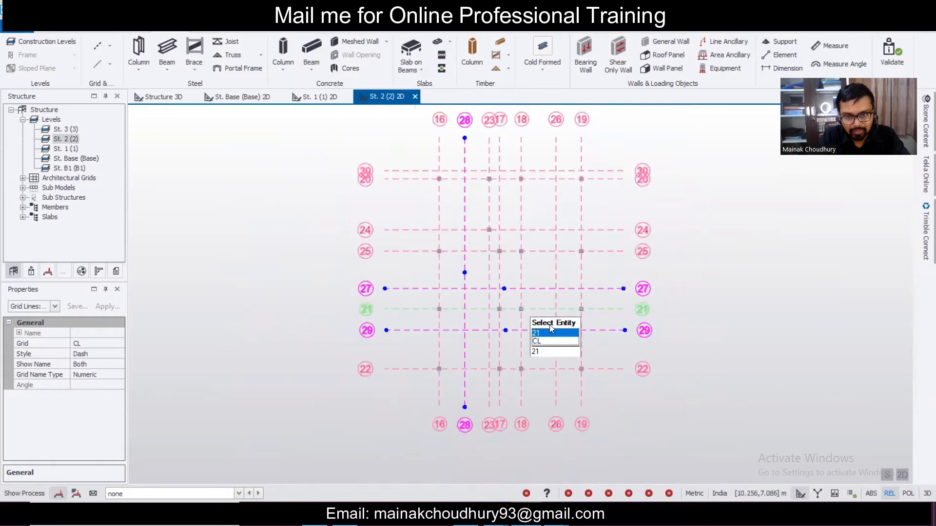
pyautogui.keyDown('ctrl'); pyautogui.click(555, 340); pyautogui.keyUp('ctrl')
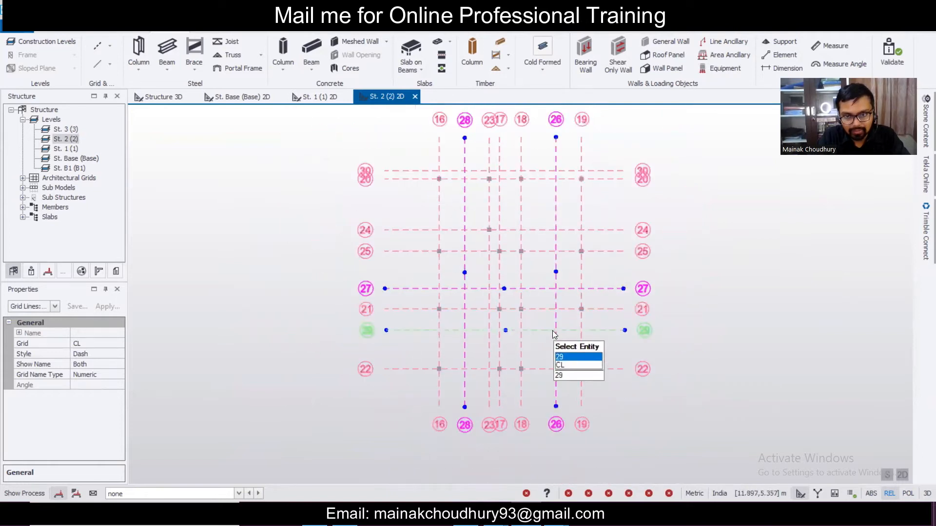
pyautogui.keyDown('ctrl'); pyautogui.click(549, 331); pyautogui.keyUp('ctrl')
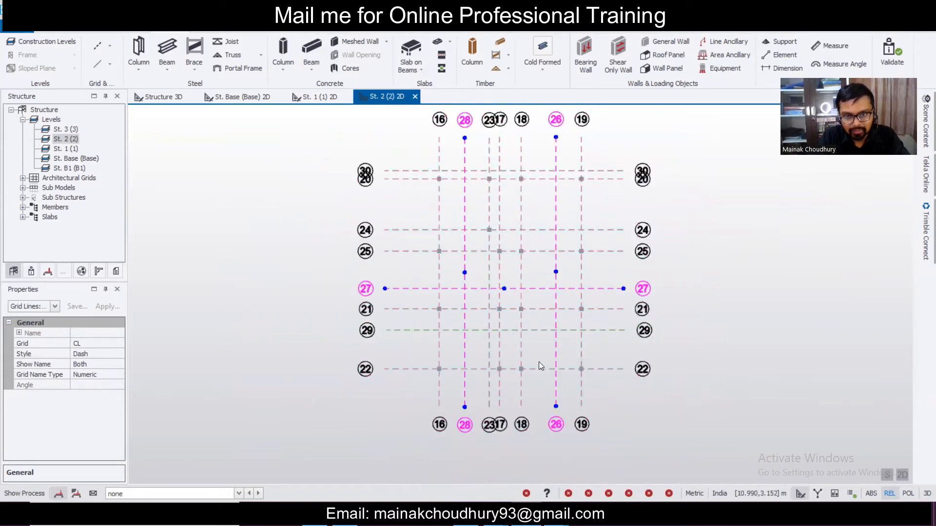
pyautogui.keyDown('ctrl'); pyautogui.click(538, 330); pyautogui.keyUp('ctrl')
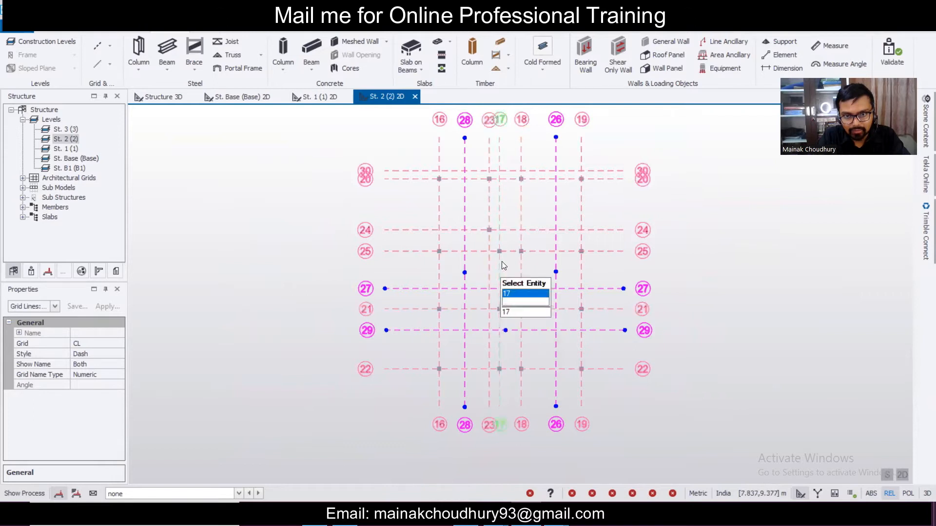
pyautogui.keyDown('ctrl'); pyautogui.click(556, 226); pyautogui.keyUp('ctrl')
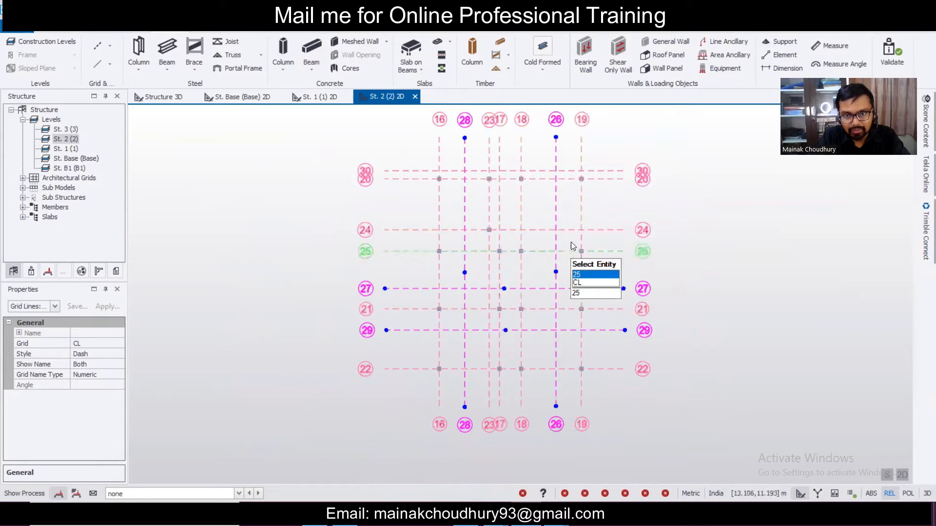
# - Delete grid lines 26–29 while keeping the Architectural Grid CL
pyautogui.press('Delete')
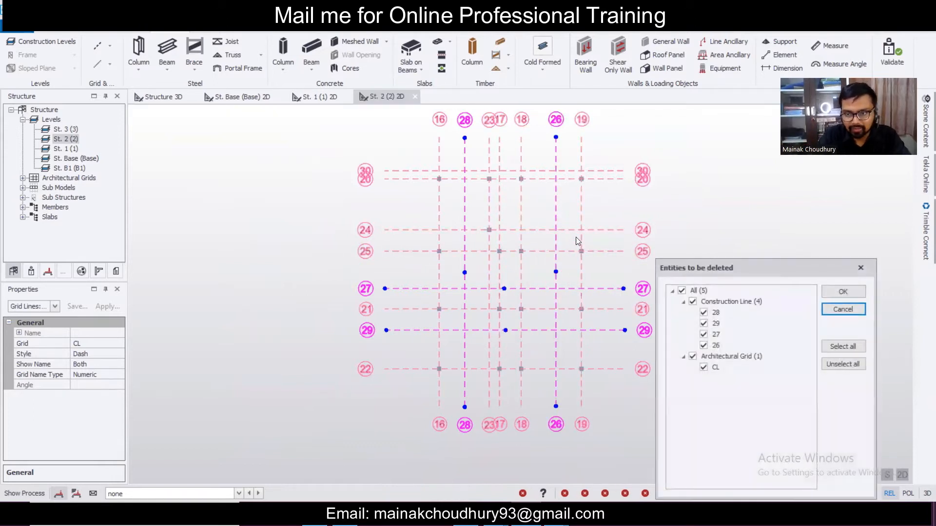
pyautogui.click(693, 358)
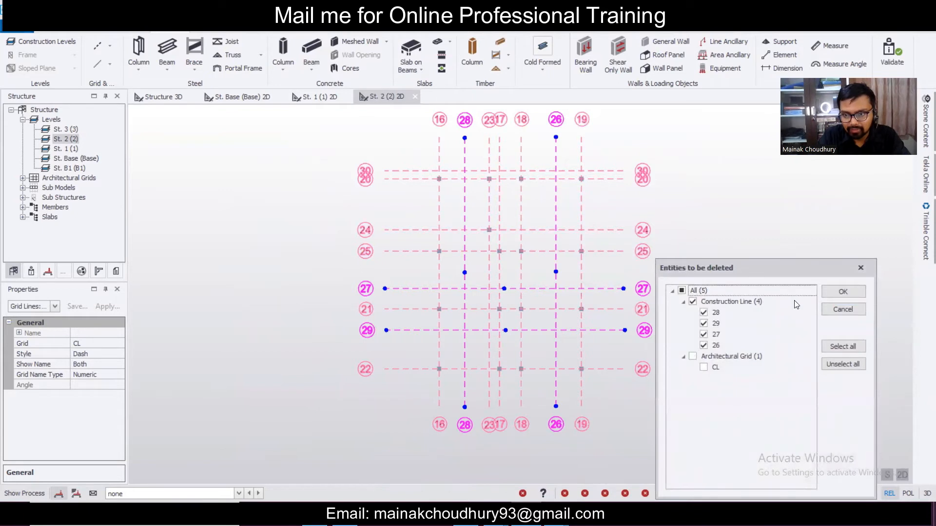
pyautogui.click(837, 293)
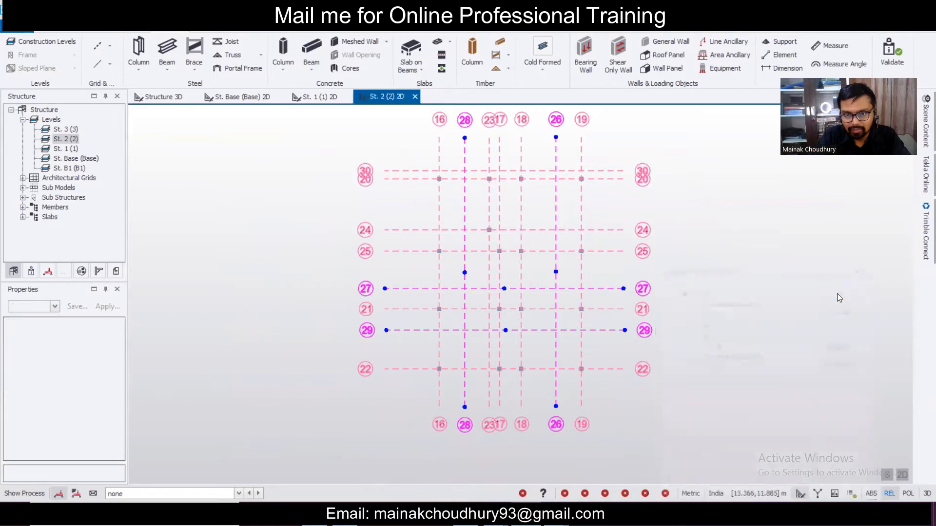
# - Switch from Tekla to the project's drawing folder in File Explorer
pyautogui.scroll(-2, 627, 258)
pyautogui.scroll(3, 625, 255)
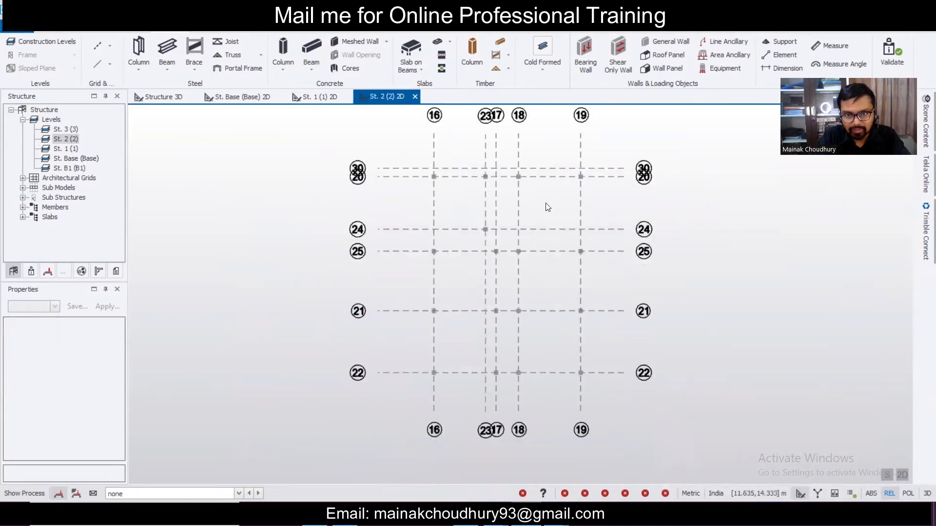
pyautogui.scroll(-1, 546, 207)
pyautogui.scroll(2, 548, 210)
pyautogui.scroll(-1, 548, 206)
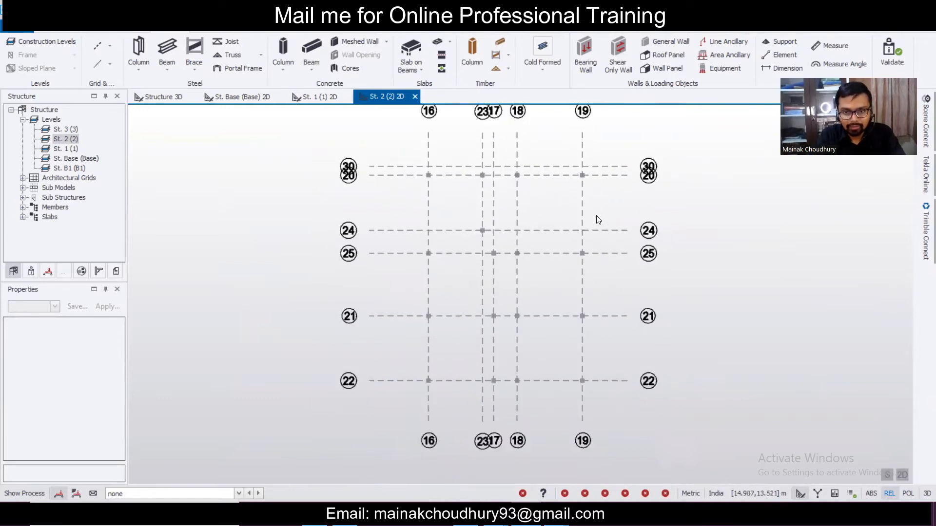
pyautogui.click(497, 521)
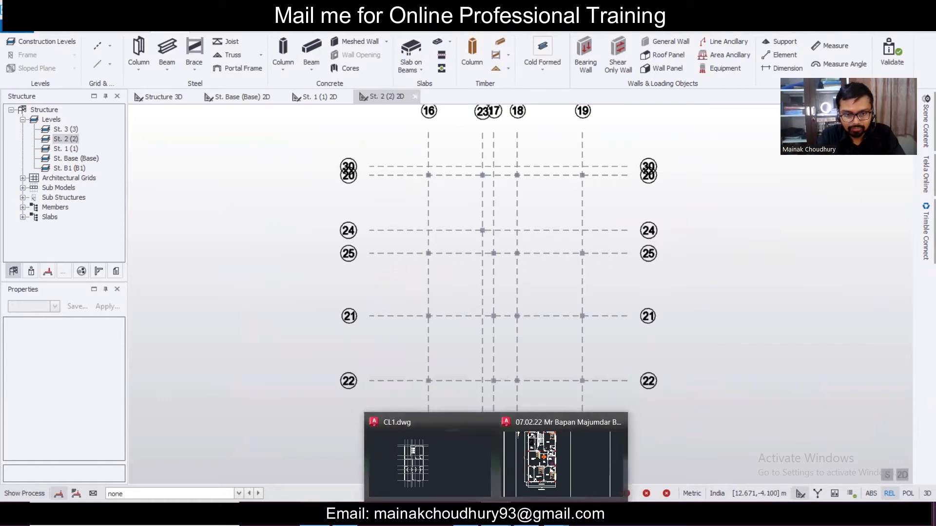
pyautogui.click(345, 518)
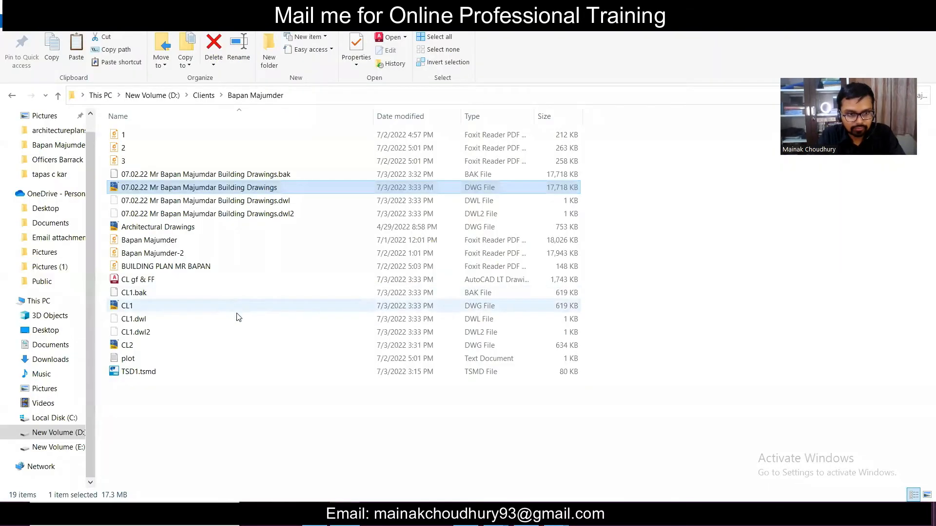
# - Open CL2.dwg in AutoCAD, ignoring its unresolved reference files
pyautogui.doubleClick(249, 344)
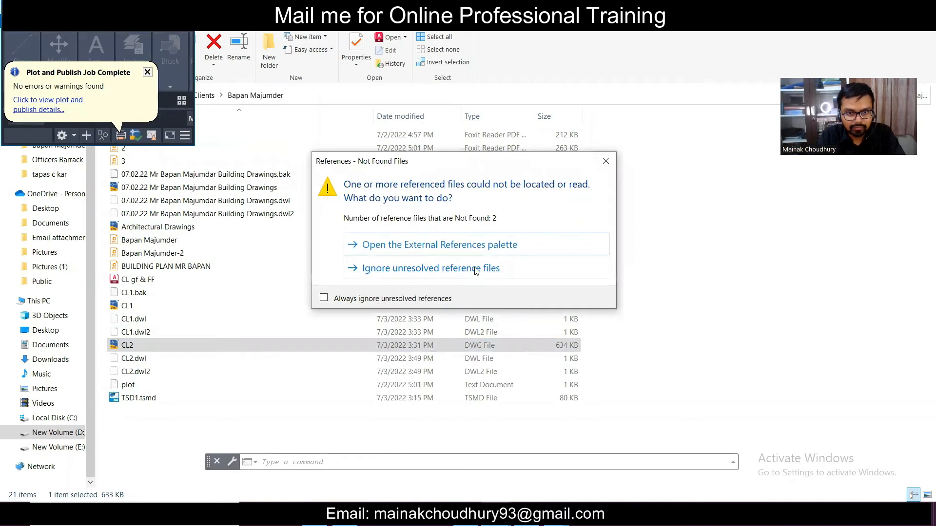
pyautogui.click(475, 268)
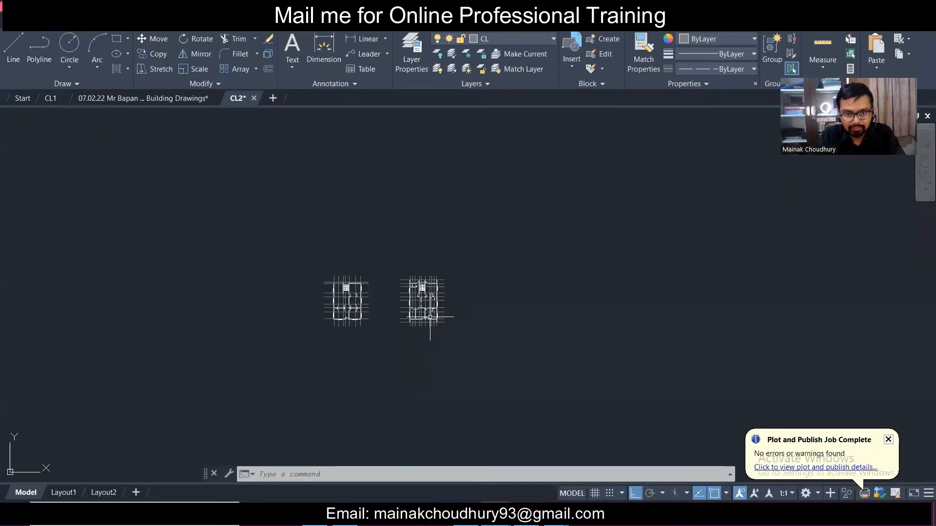
# - Add a linear 1370 dimension from the top grid line down to the wall corner
pyautogui.scroll(4, 361, 236)
pyautogui.scroll(-4, 358, 235)
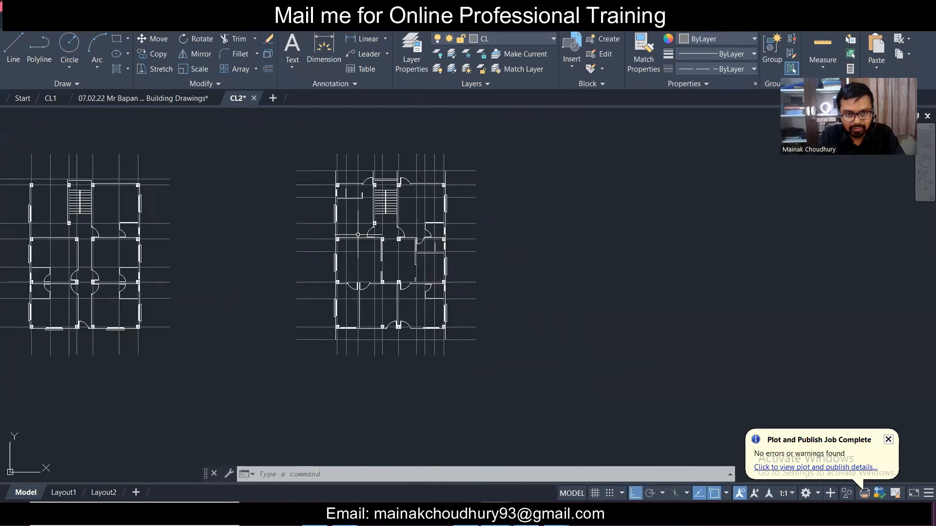
pyautogui.scroll(4, 357, 164)
pyautogui.scroll(2, 357, 170)
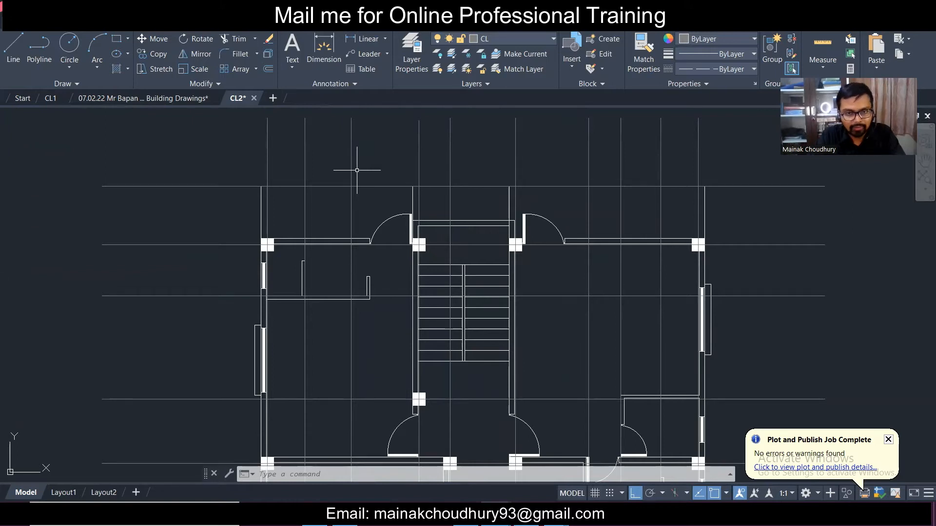
pyautogui.scroll(2, 357, 170)
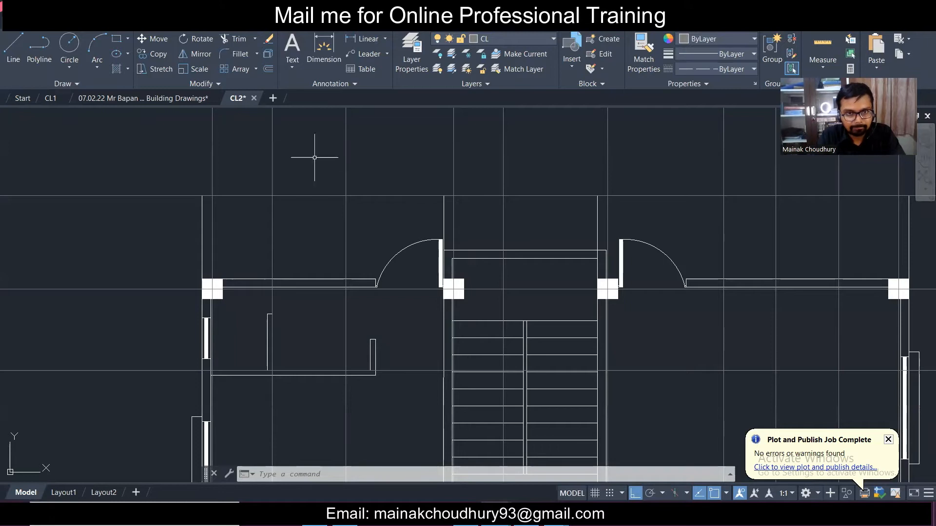
pyautogui.click(369, 39)
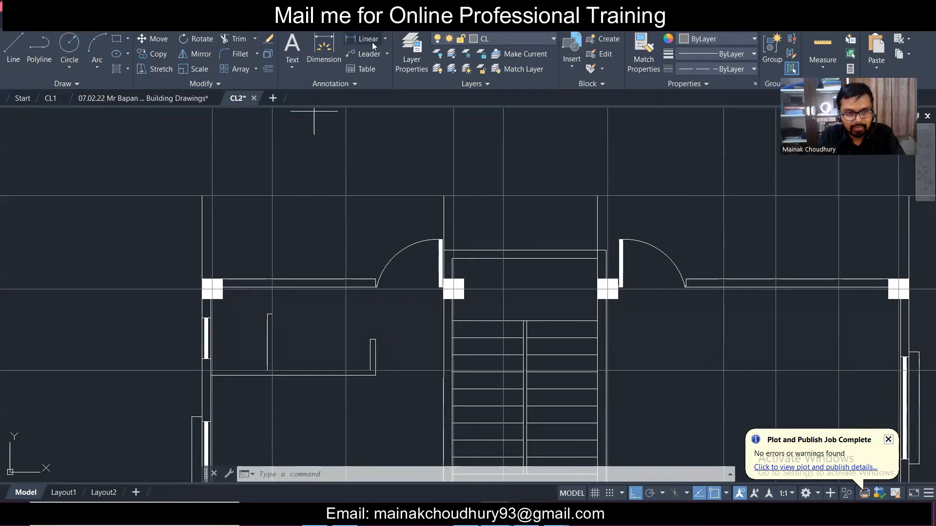
pyautogui.click(195, 196)
pyautogui.click(202, 282)
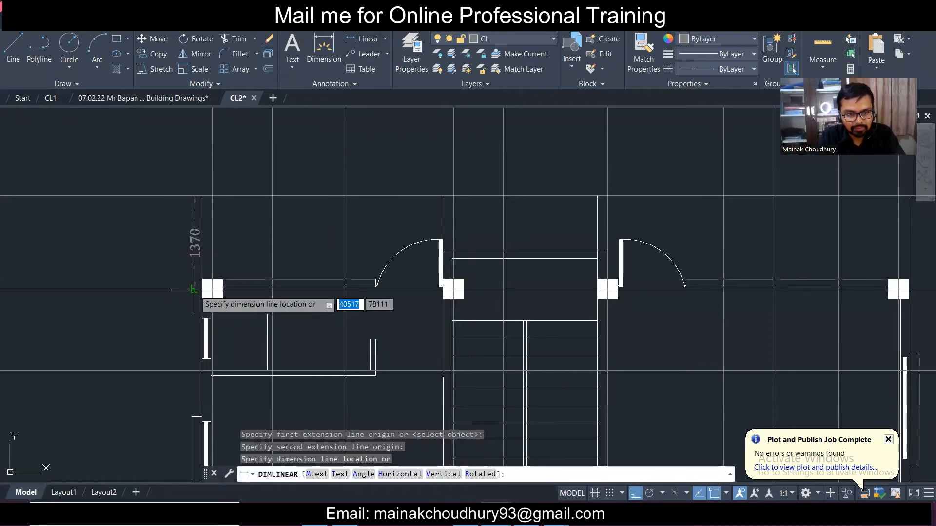
pyautogui.click(173, 282)
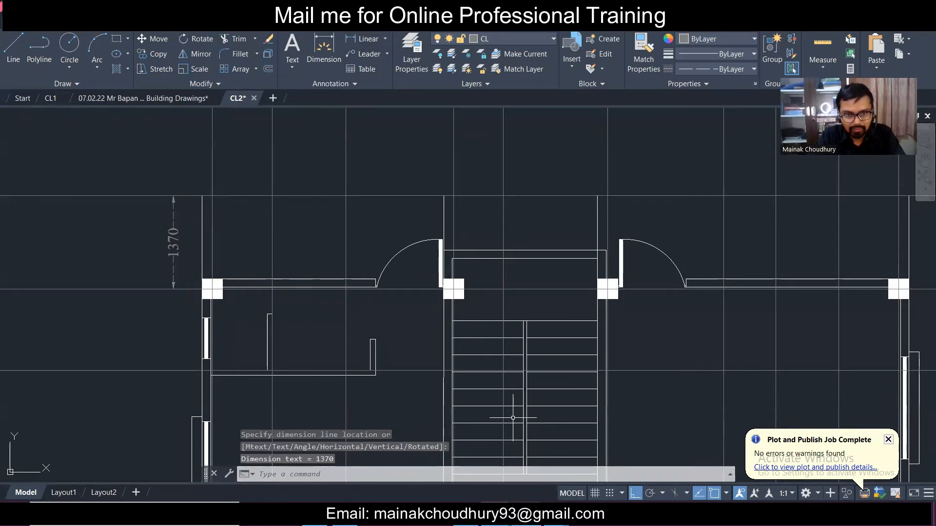
# - Move the 1370 dimension onto layer 0 and make layer 0 current
pyautogui.click(183, 254)
pyautogui.click(138, 226)
pyautogui.click(530, 39)
pyautogui.click(516, 54)
pyautogui.press('Escape')
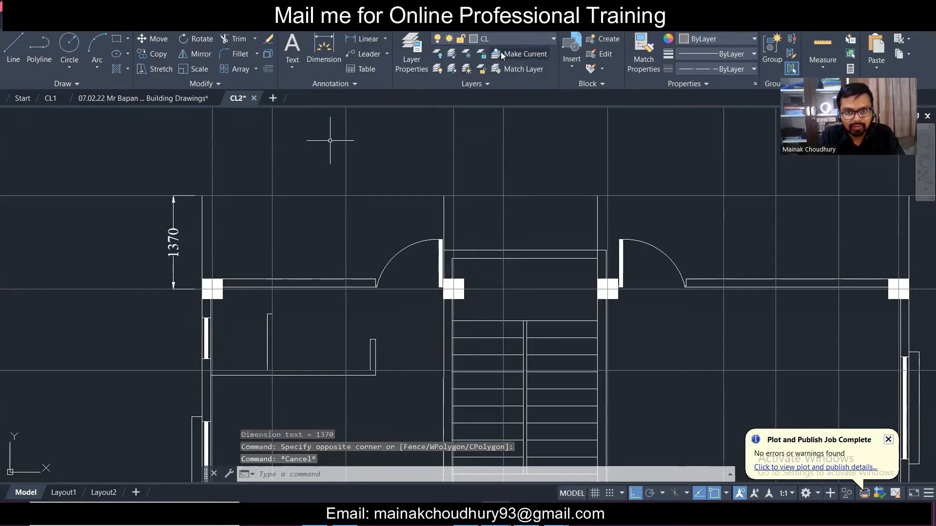
pyautogui.click(504, 39)
pyautogui.click(501, 51)
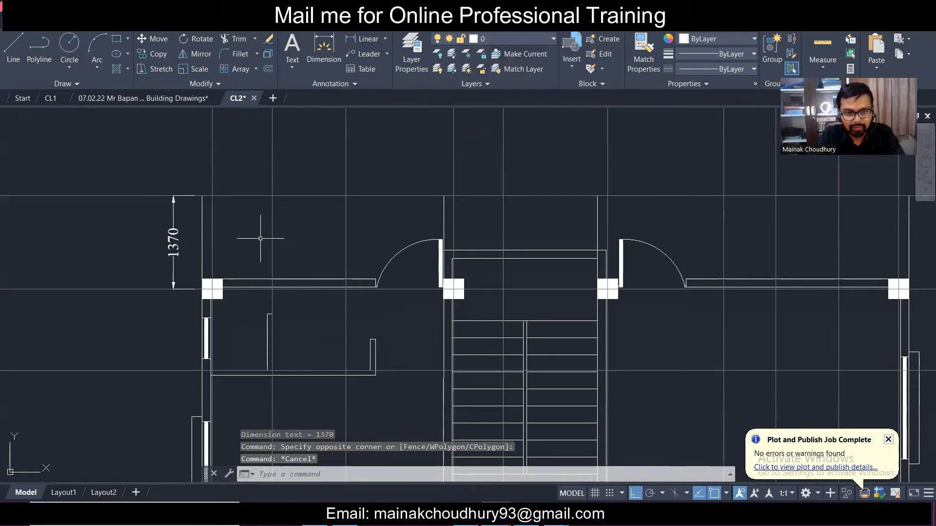
pyautogui.scroll(-3, 260, 238)
pyautogui.scroll(1, 268, 230)
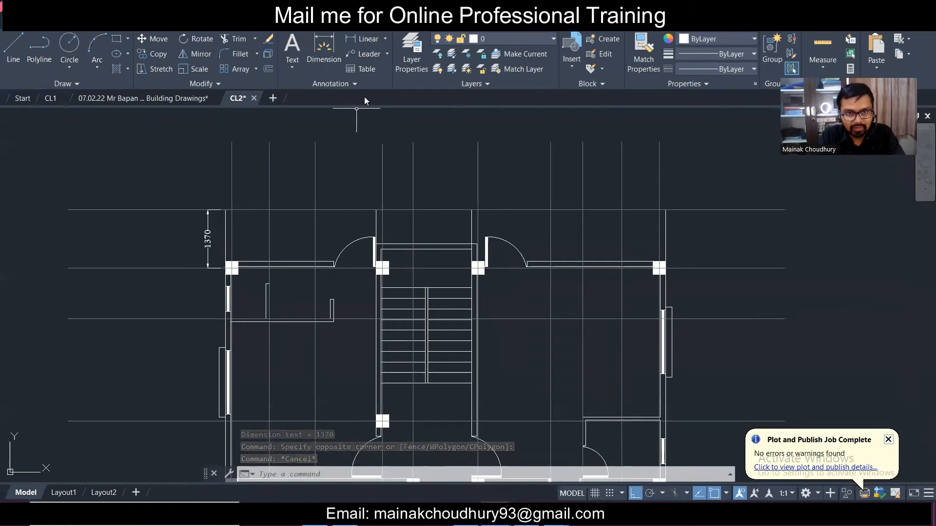
# - Add a vertical 1195 dimension and a horizontal 879 dimension above the plan
pyautogui.click(363, 39)
pyautogui.scroll(2, 114, 289)
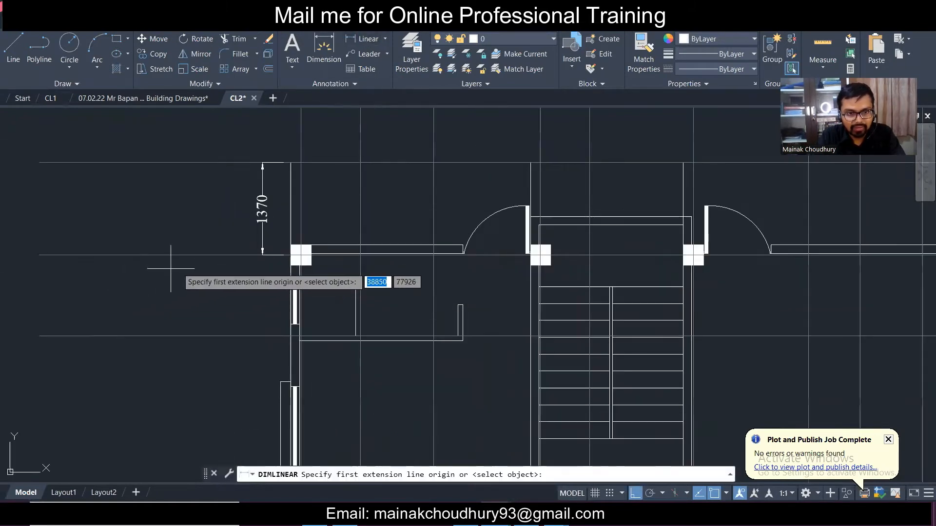
pyautogui.click(219, 254)
pyautogui.click(219, 337)
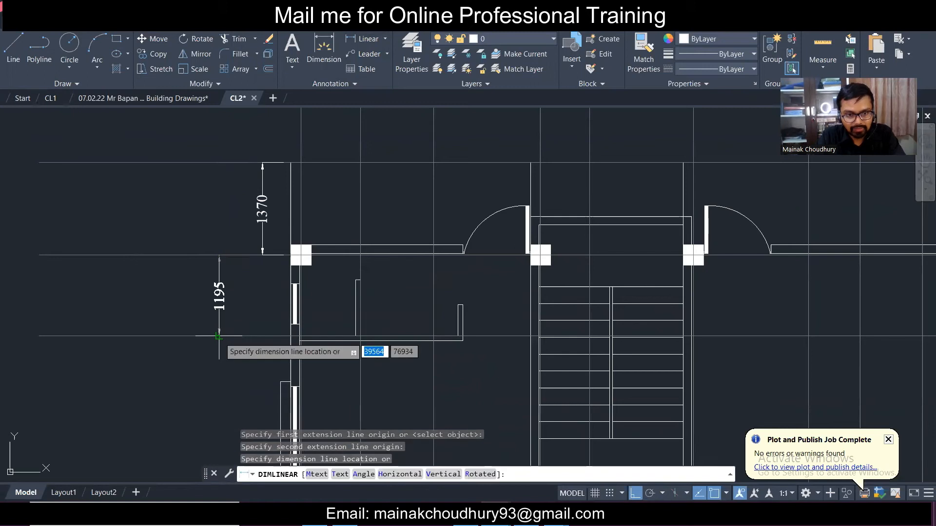
pyautogui.click(219, 337)
pyautogui.moveTo(333, 167); pyautogui.dragTo(333, 217, button='middle')
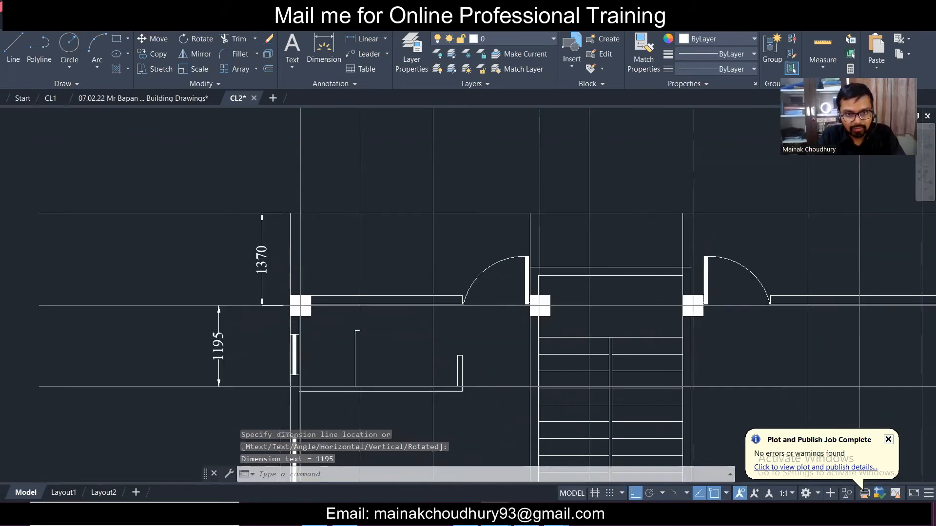
pyautogui.press('space')
pyautogui.click(300, 186)
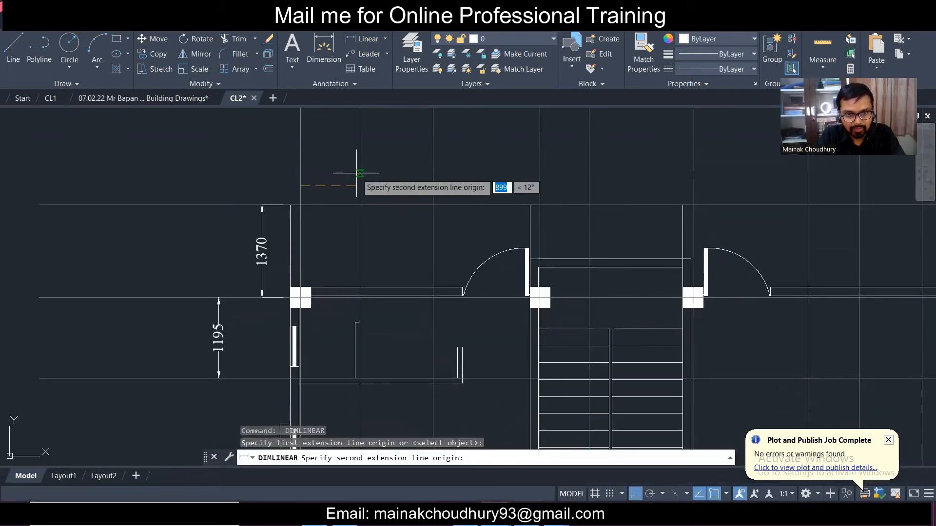
pyautogui.click(361, 187)
pyautogui.click(362, 188)
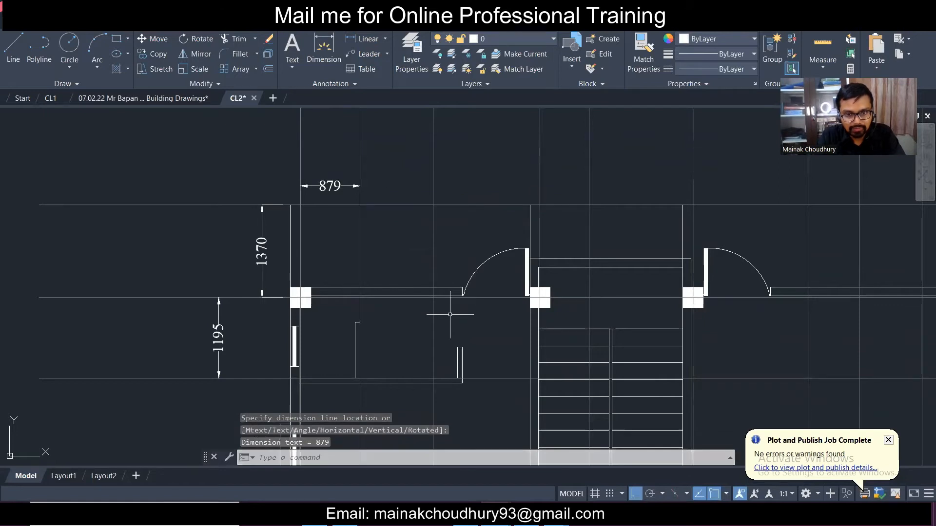
# - Window-select the vertical centre line in the left room
pyautogui.moveTo(475, 346); pyautogui.dragTo(437, 263, button='middle')
pyautogui.scroll(1, 421, 274)
pyautogui.click(412, 274)
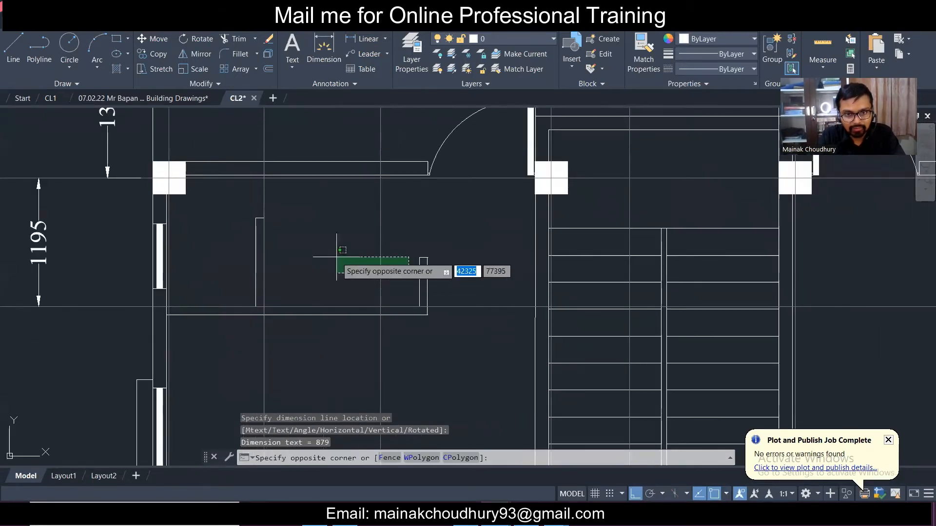
pyautogui.click(337, 257)
pyautogui.scroll(-3, 354, 243)
pyautogui.scroll(4, 354, 243)
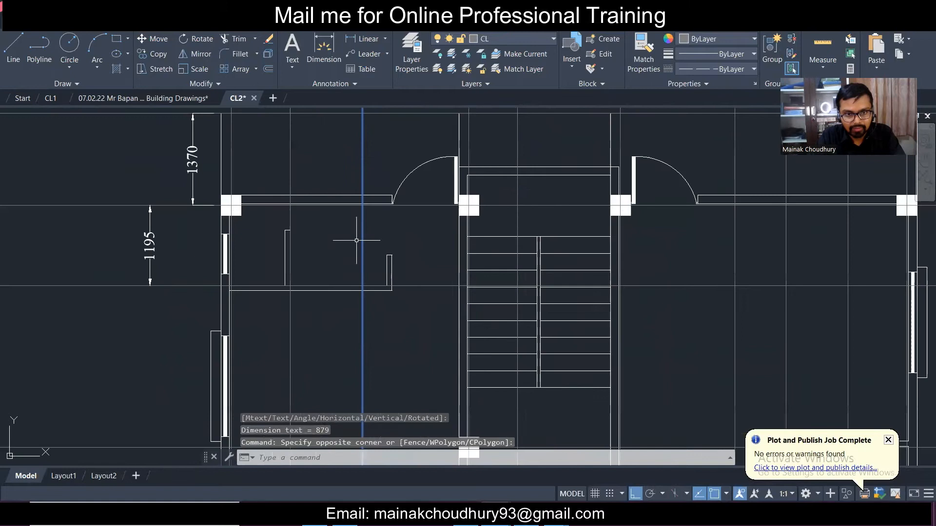
# - Copy the selected centre line to an offset position through the top-left room
pyautogui.click(152, 53)
pyautogui.scroll(4, 373, 289)
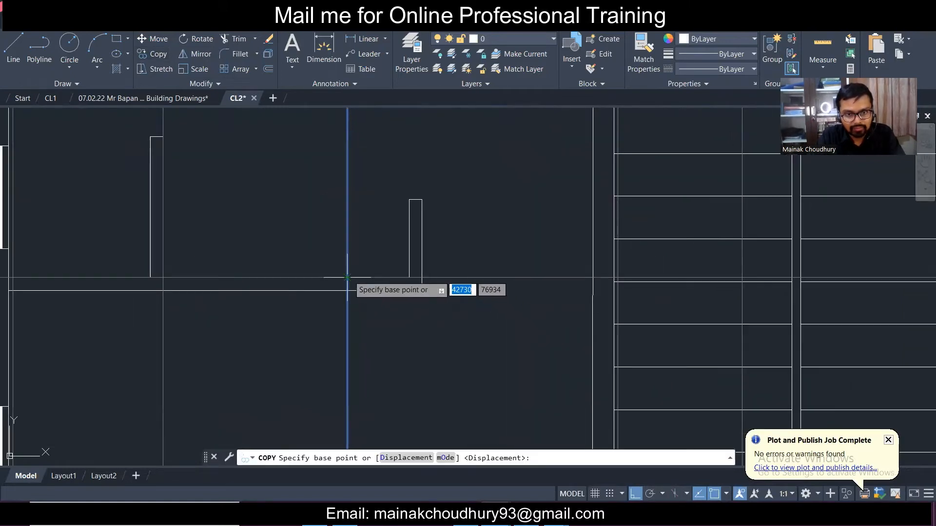
pyautogui.click(347, 278)
pyautogui.click(410, 278)
pyautogui.press('Escape')
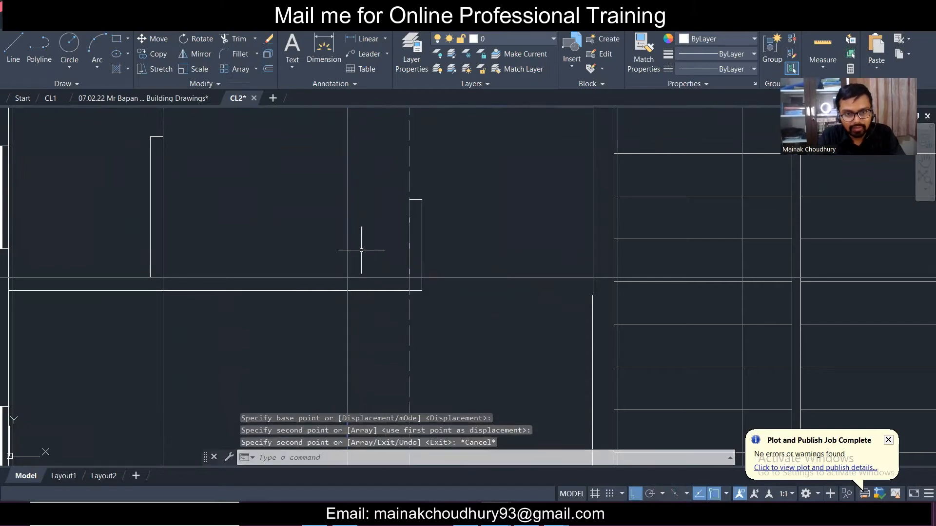
pyautogui.scroll(-4, 362, 247)
pyautogui.scroll(2, 329, 110)
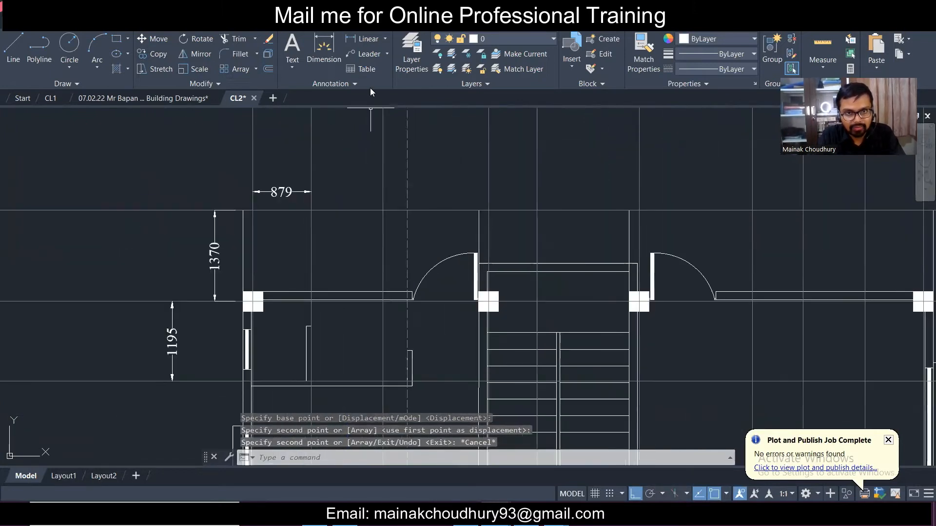
# - Add a horizontal 1439 dimension across the room to the right wall line
pyautogui.click(365, 39)
pyautogui.scroll(2, 340, 389)
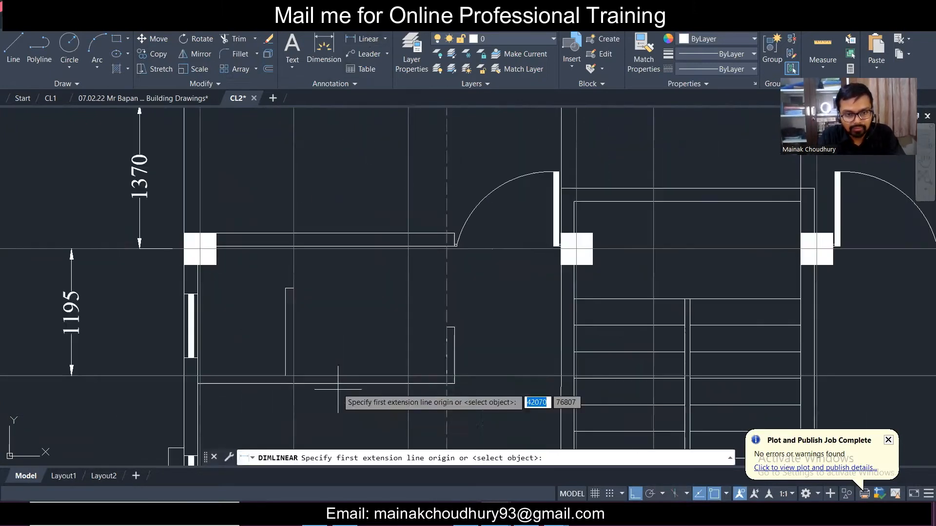
pyautogui.click(293, 363)
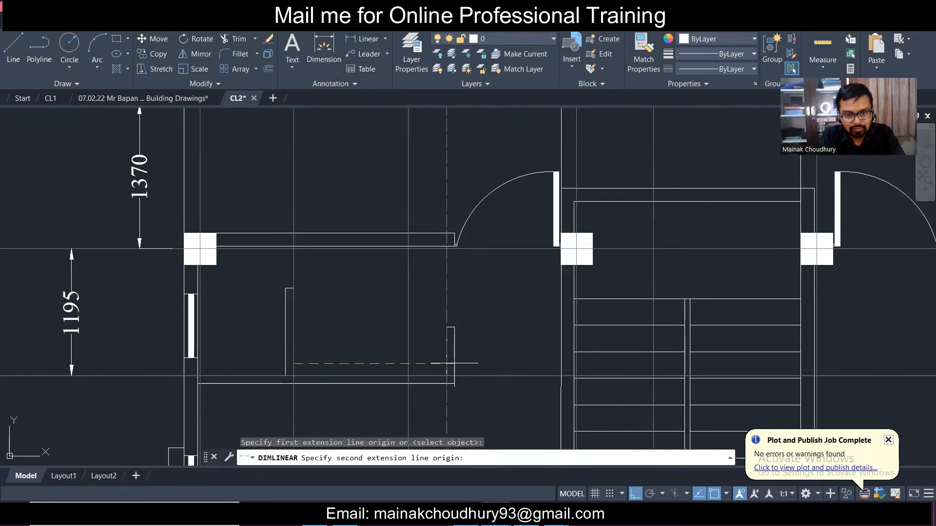
pyautogui.click(447, 372)
pyautogui.click(376, 332)
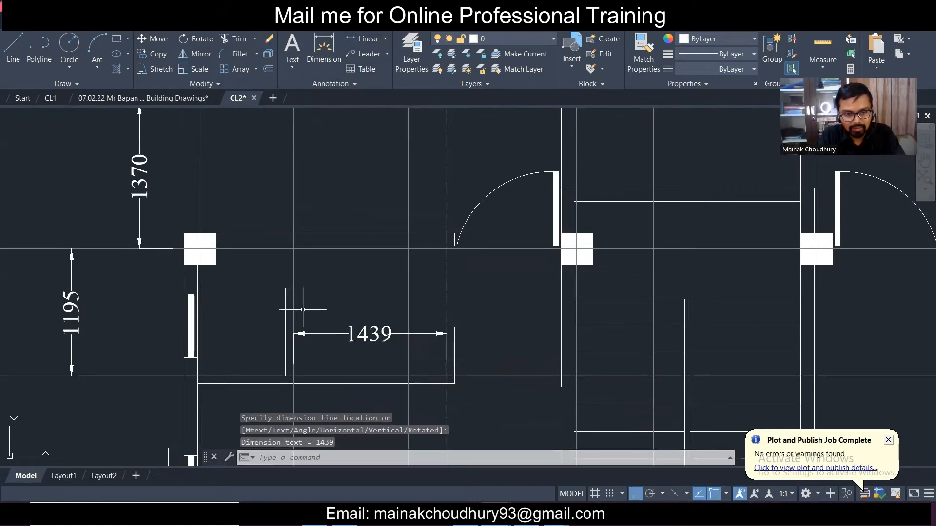
pyautogui.scroll(4, 312, 307)
pyautogui.scroll(-6, 255, 258)
pyautogui.scroll(-2, 251, 255)
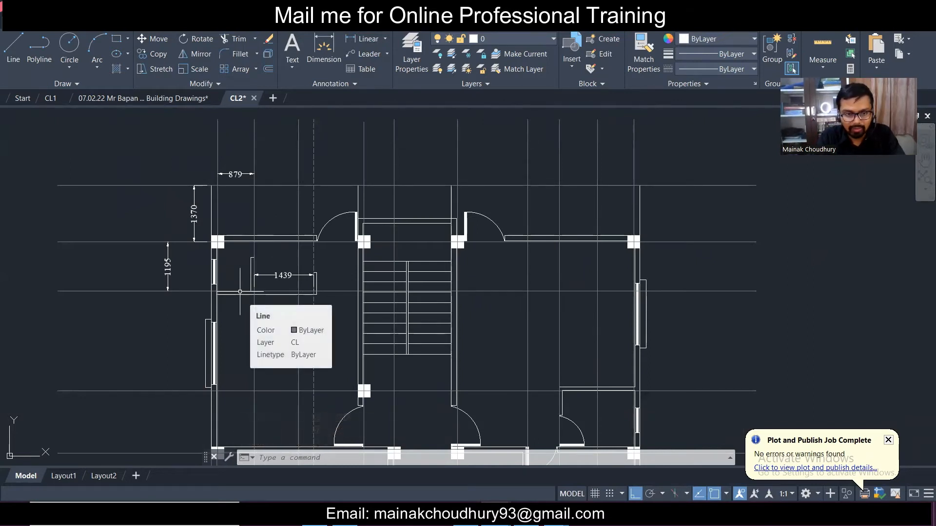
# - Erase the vertical centre line and short wall lines, four objects in total
pyautogui.scroll(2, 246, 285)
pyautogui.scroll(-10, 257, 272)
pyautogui.scroll(4, 257, 273)
pyautogui.scroll(-2, 256, 273)
pyautogui.scroll(4, 263, 346)
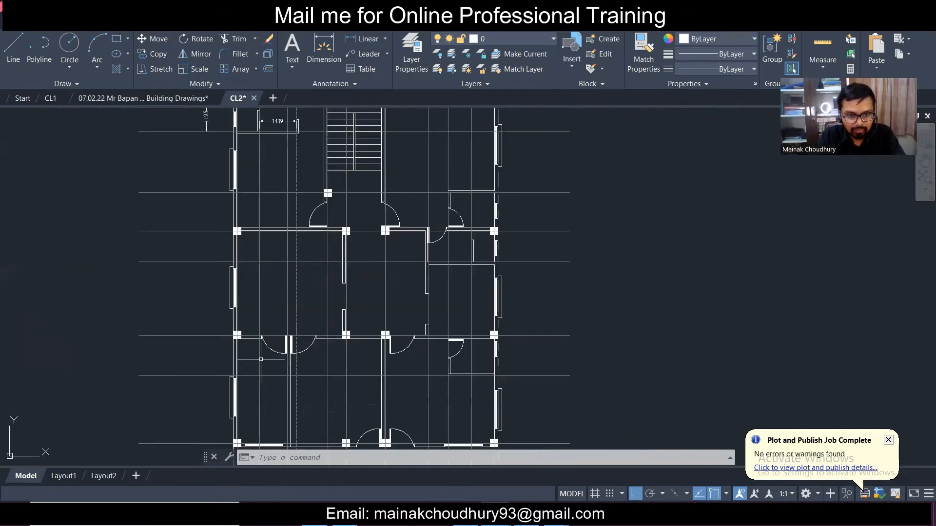
pyautogui.scroll(-3, 261, 358)
pyautogui.scroll(3, 261, 359)
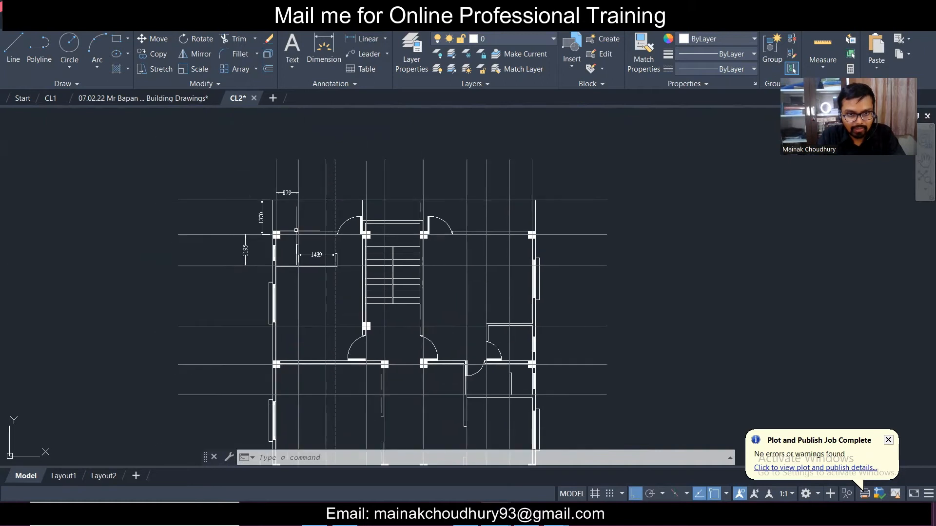
pyautogui.scroll(4, 300, 234)
pyautogui.click(312, 261)
pyautogui.click(273, 253)
pyautogui.click(313, 274)
pyautogui.click(277, 263)
pyautogui.press('Delete')
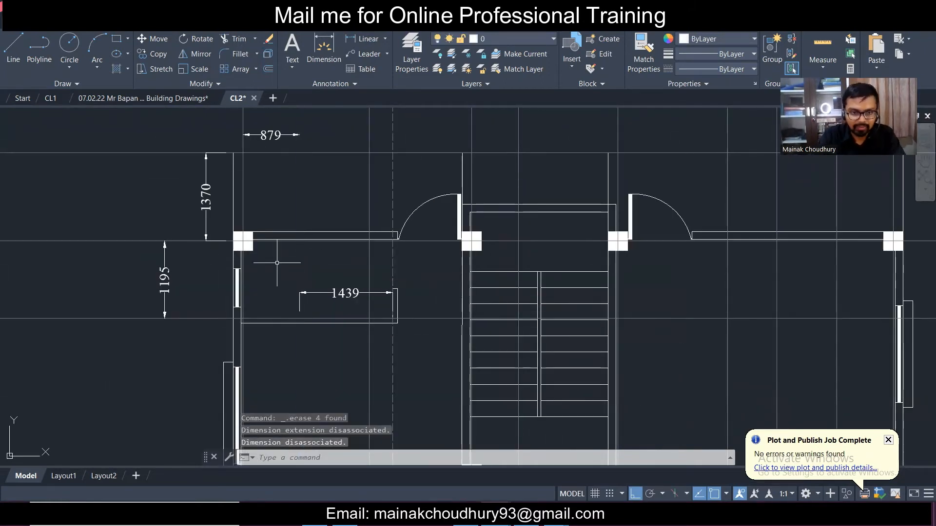
# - Stretch the 1439 dimension's end to the left wall so it reads 2318
pyautogui.click(311, 279)
pyautogui.click(308, 289)
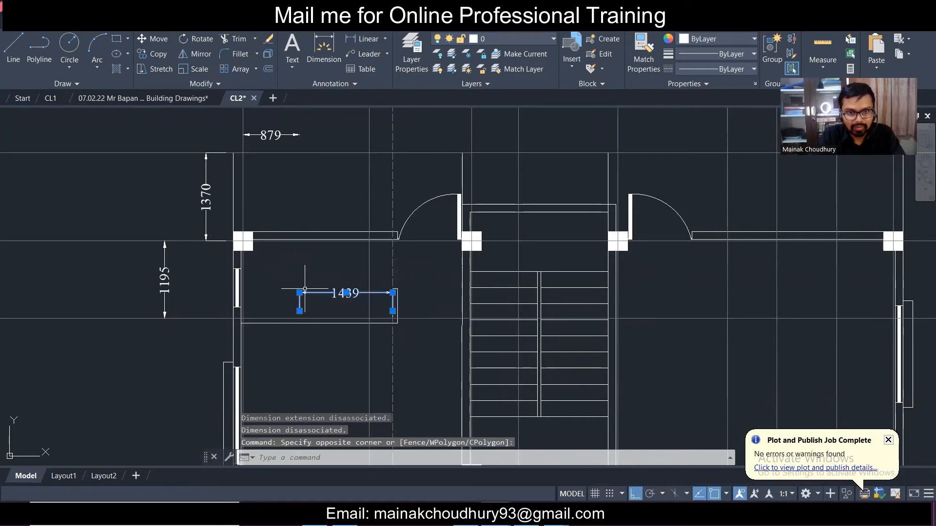
pyautogui.scroll(-4, 300, 295)
pyautogui.scroll(-2, 307, 277)
pyautogui.moveTo(309, 311)
pyautogui.mouseDown(button='middle')
pyautogui.moveTo(327, 184)
pyautogui.moveTo(344, 236)
pyautogui.mouseUp(button='middle')
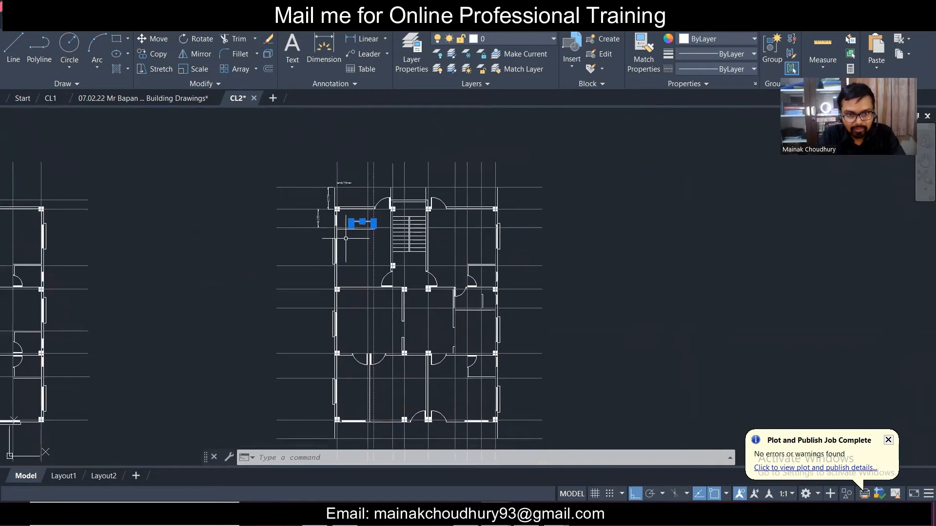
pyautogui.scroll(6, 346, 238)
pyautogui.moveTo(355, 180); pyautogui.dragTo(369, 309, button='middle')
pyautogui.scroll(2, 370, 309)
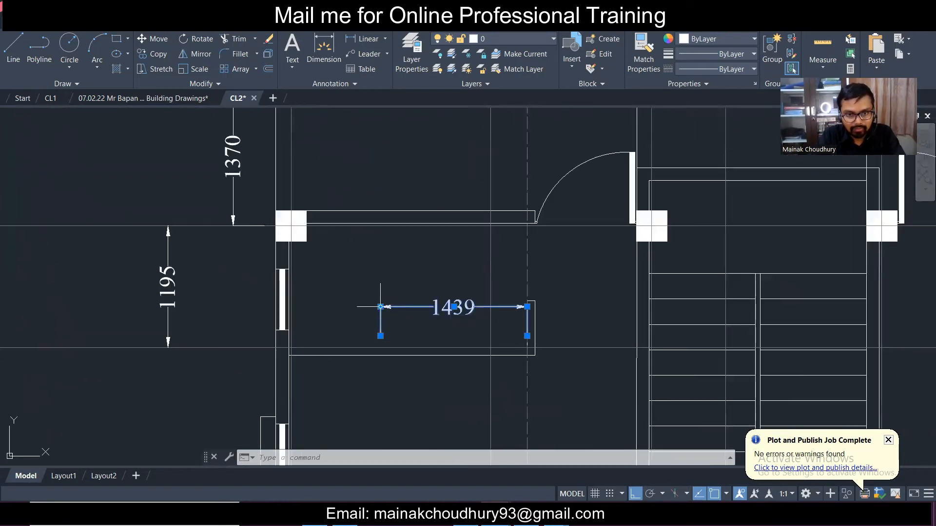
pyautogui.click(380, 336)
pyautogui.scroll(2, 288, 335)
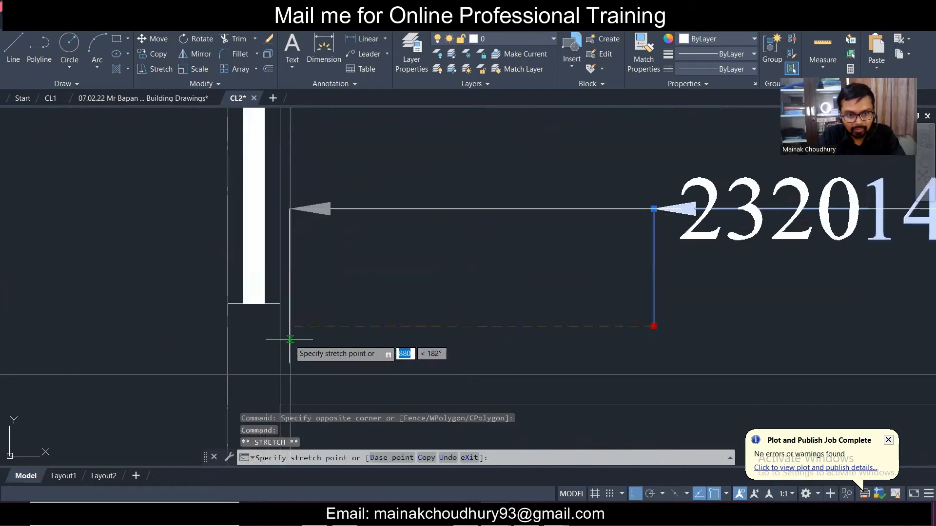
pyautogui.click(290, 338)
pyautogui.scroll(-8, 293, 327)
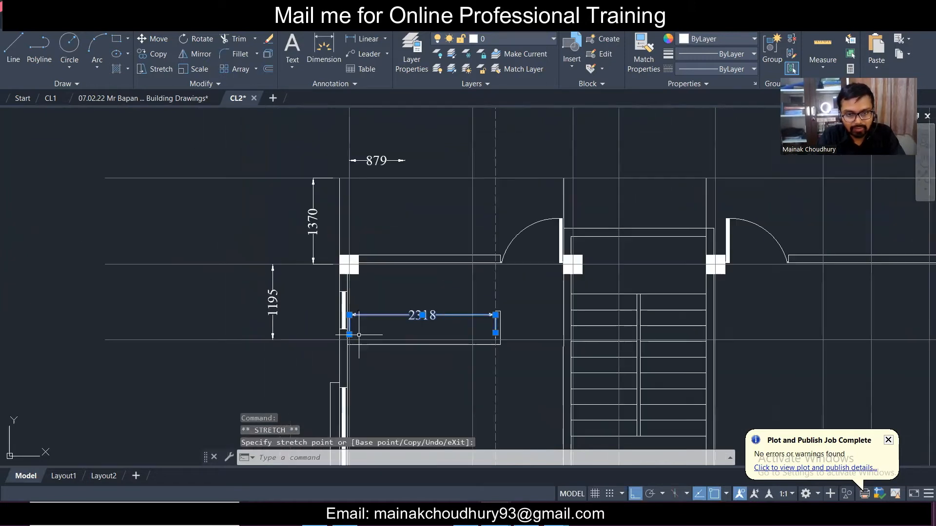
pyautogui.press('Escape')
# - Erase the vertical line and wall lines in the right-hand room
pyautogui.scroll(-4, 489, 293)
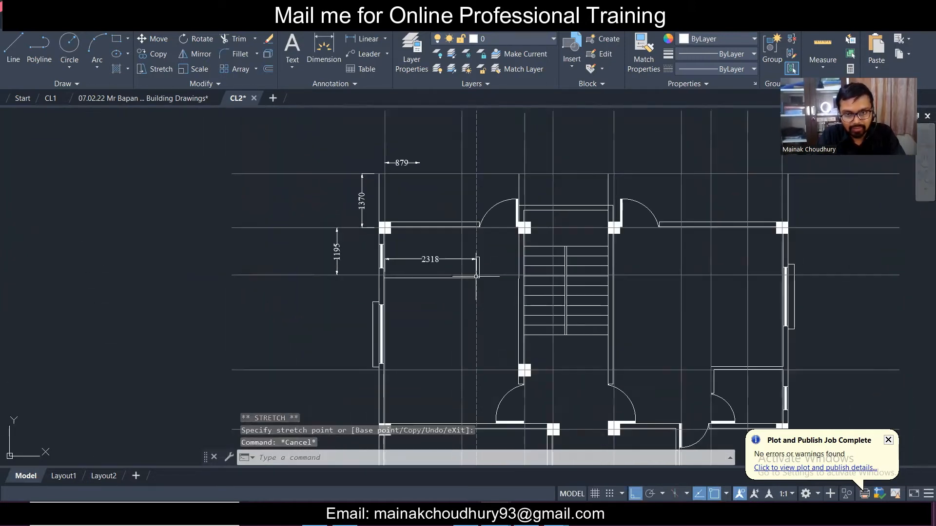
pyautogui.moveTo(646, 359); pyautogui.dragTo(547, 223, button='middle')
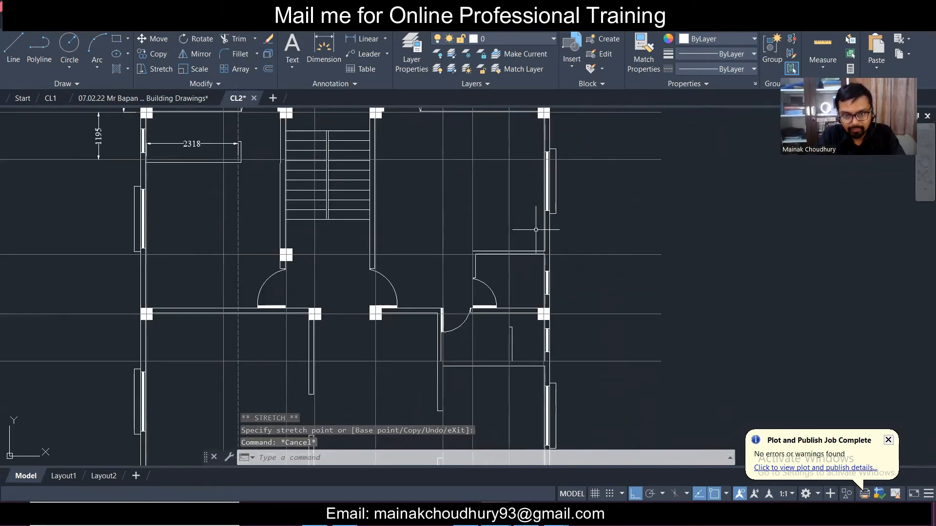
pyautogui.scroll(3, 507, 312)
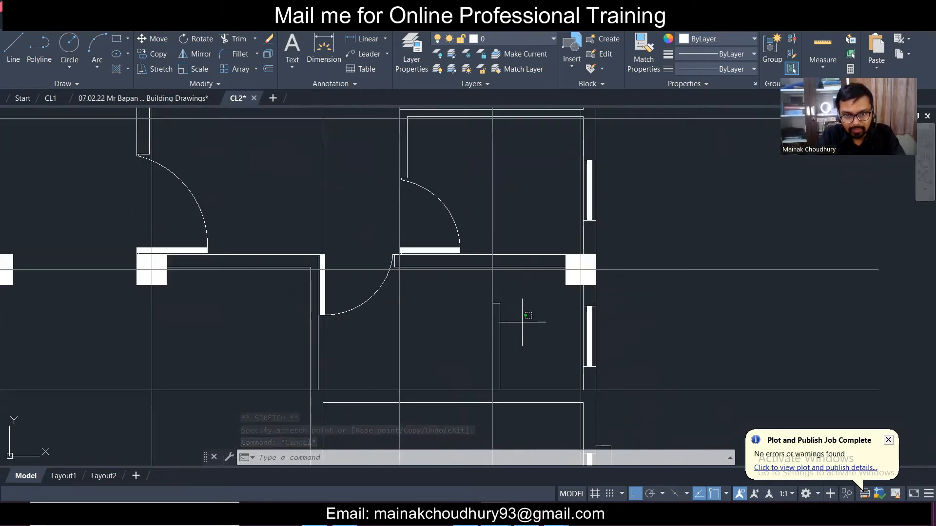
pyautogui.click(518, 317)
pyautogui.click(466, 286)
pyautogui.press('Delete')
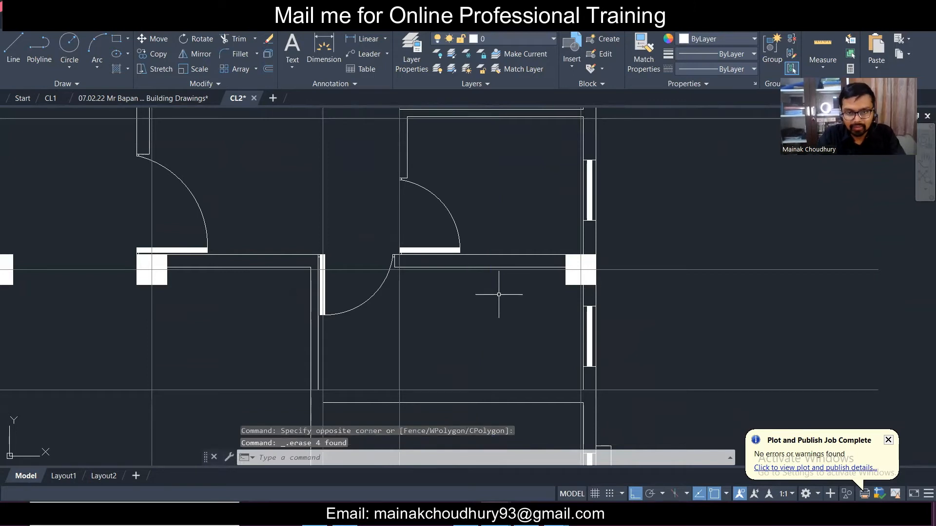
pyautogui.scroll(-5, 499, 295)
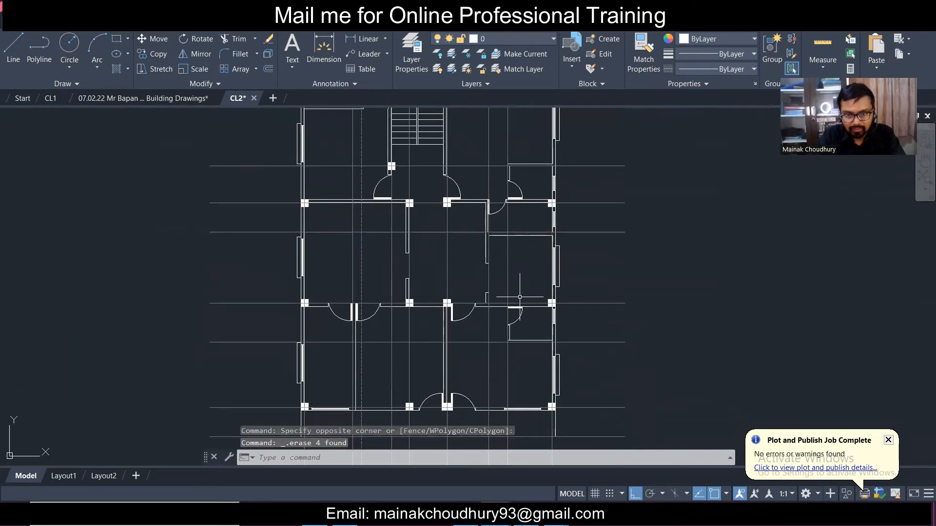
# - Frame the dimensioned plan corner, then return to Tekla's St. 2 grid plan
pyautogui.moveTo(531, 267); pyautogui.dragTo(540, 314, button='middle')
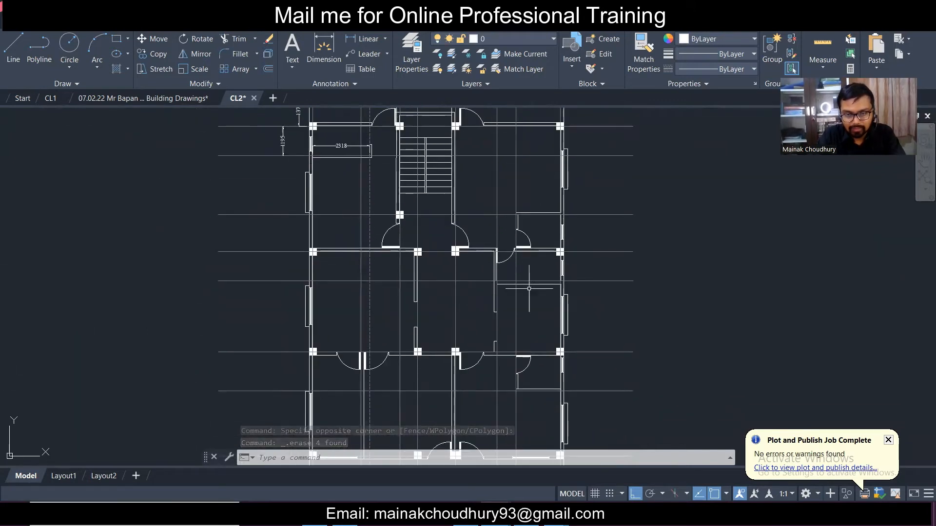
pyautogui.moveTo(316, 111); pyautogui.dragTo(351, 242, button='middle')
pyautogui.scroll(2, 389, 244)
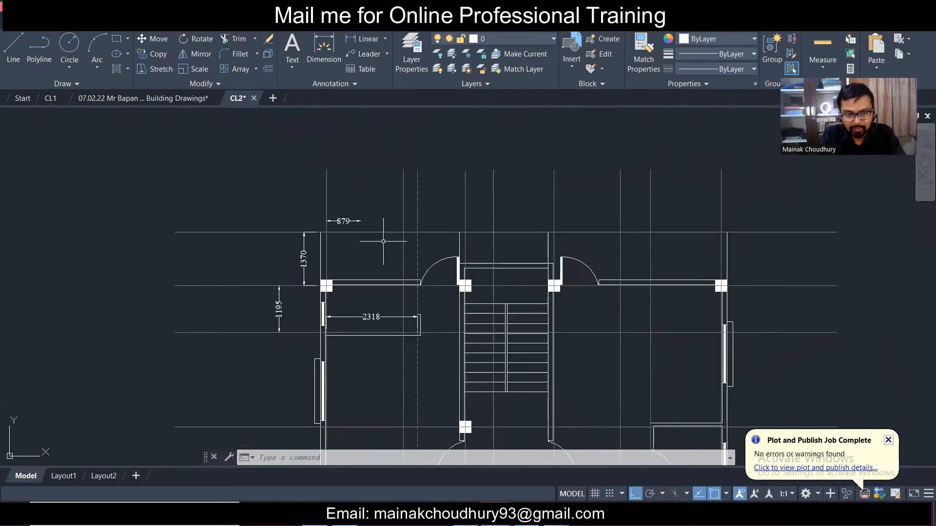
pyautogui.hotkey('alt', 'Tab')
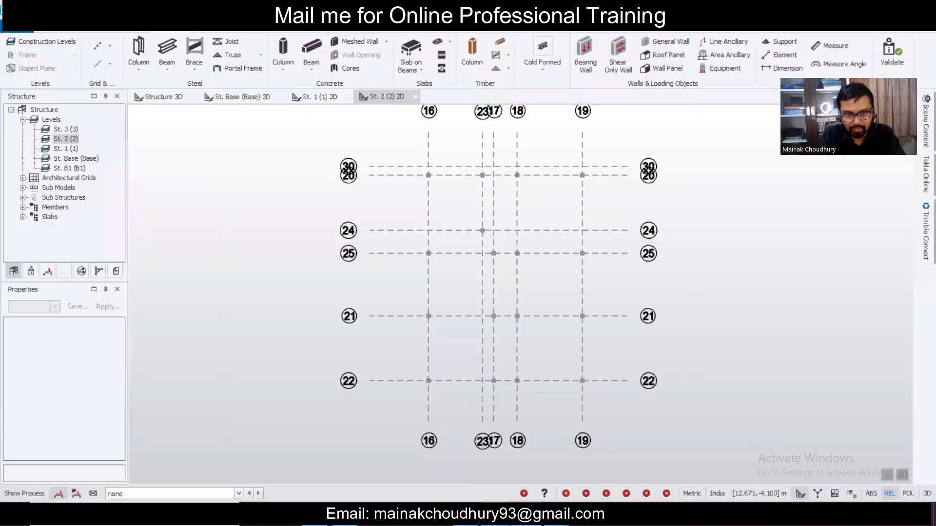
# - Add grid line 31 parallel to grid 20 at a 1.37 m offset using Parallel (quick)
pyautogui.click(110, 46)
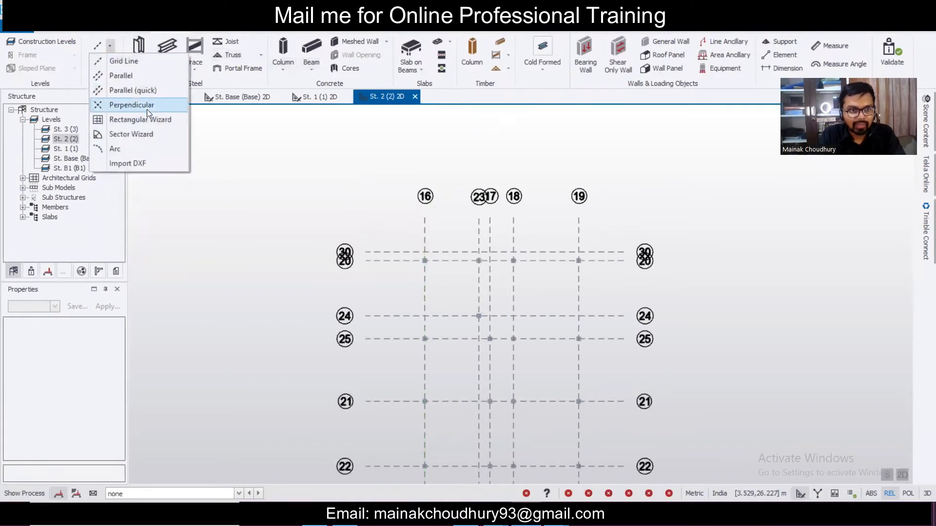
pyautogui.click(150, 91)
pyautogui.scroll(3, 527, 248)
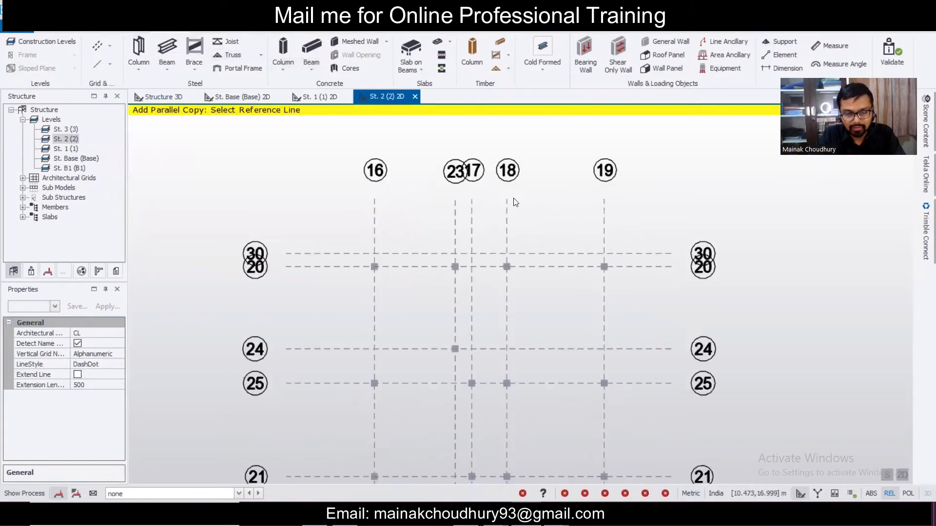
pyautogui.scroll(1, 500, 222)
pyautogui.click(529, 516)
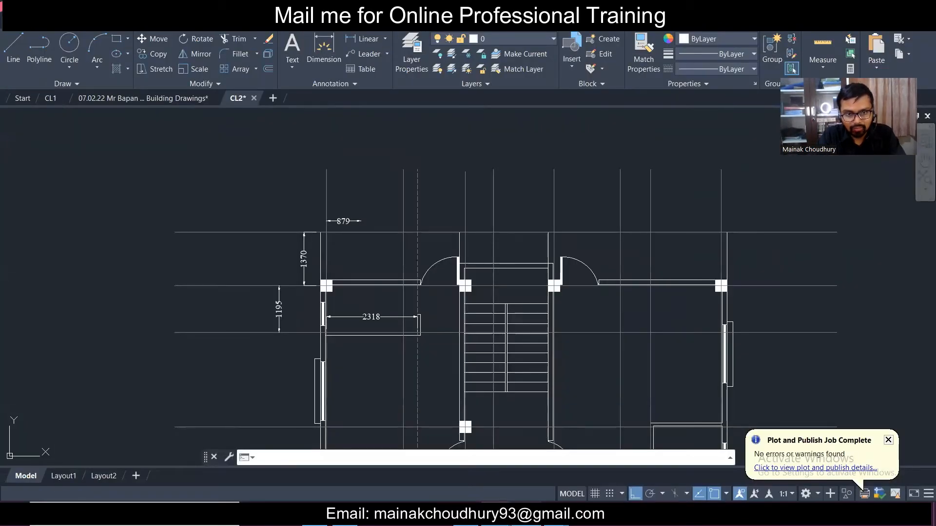
pyautogui.click(529, 516)
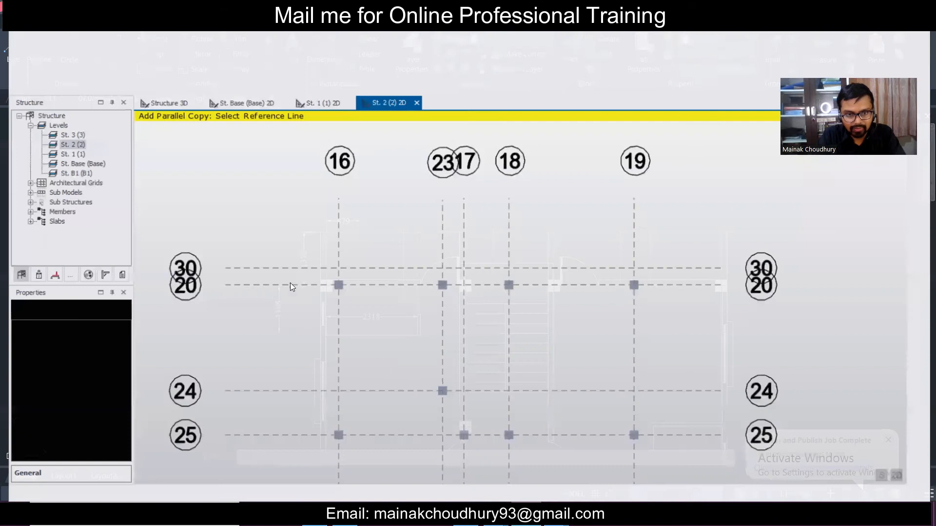
pyautogui.click(294, 282)
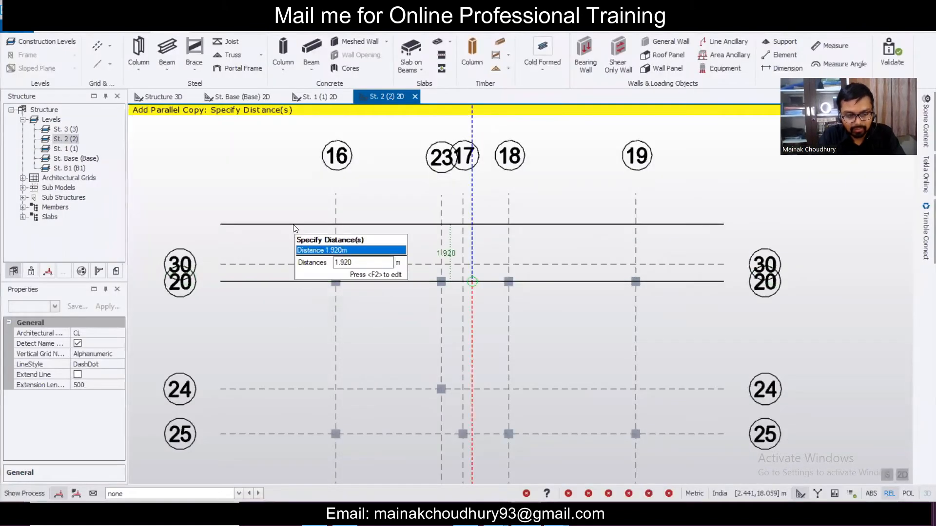
pyautogui.press('F2')
pyautogui.press('Escape')
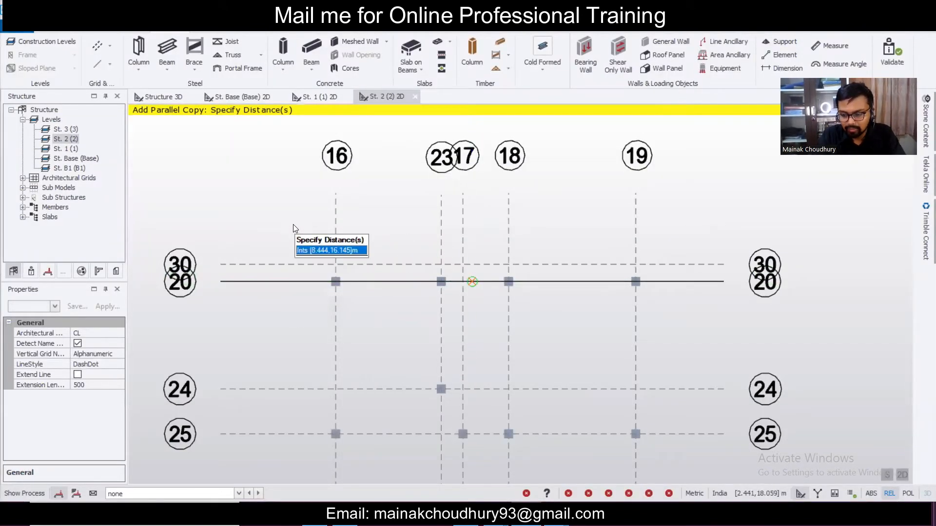
pyautogui.write('1.37')
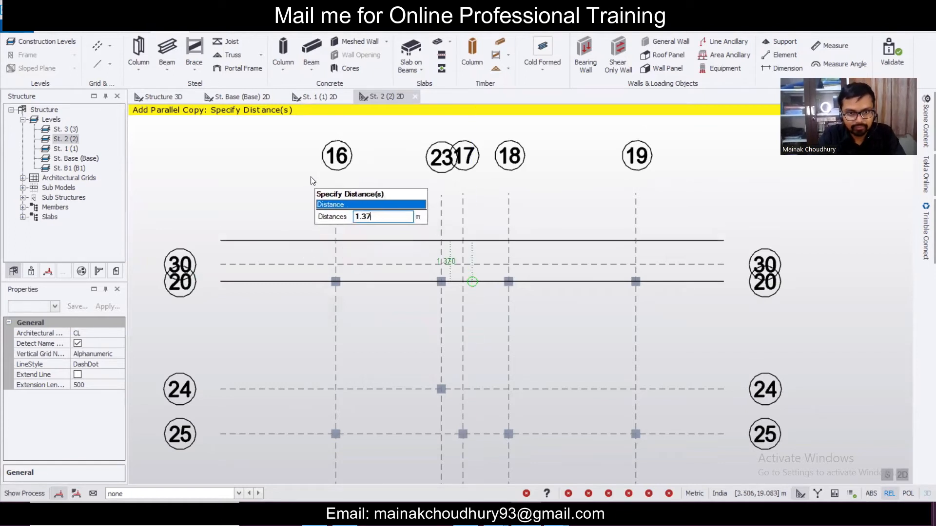
pyautogui.press('Return')
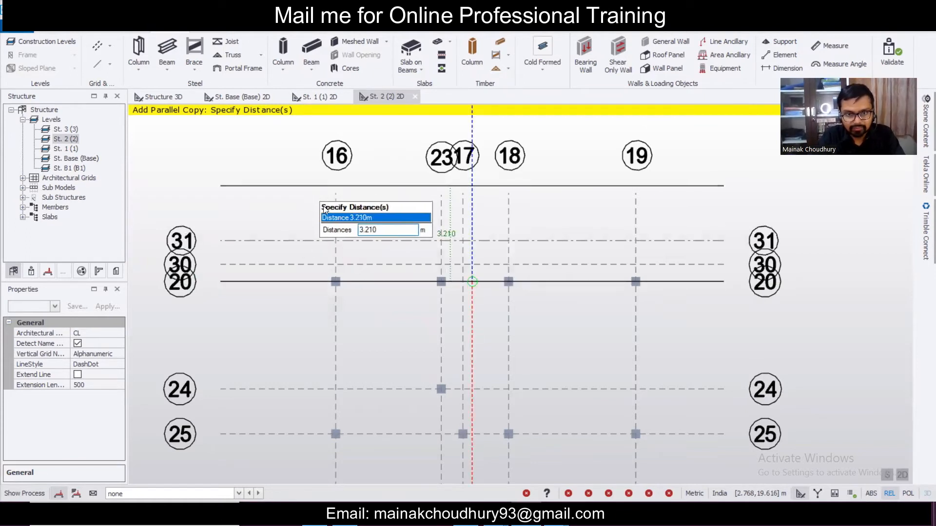
pyautogui.press('Escape')
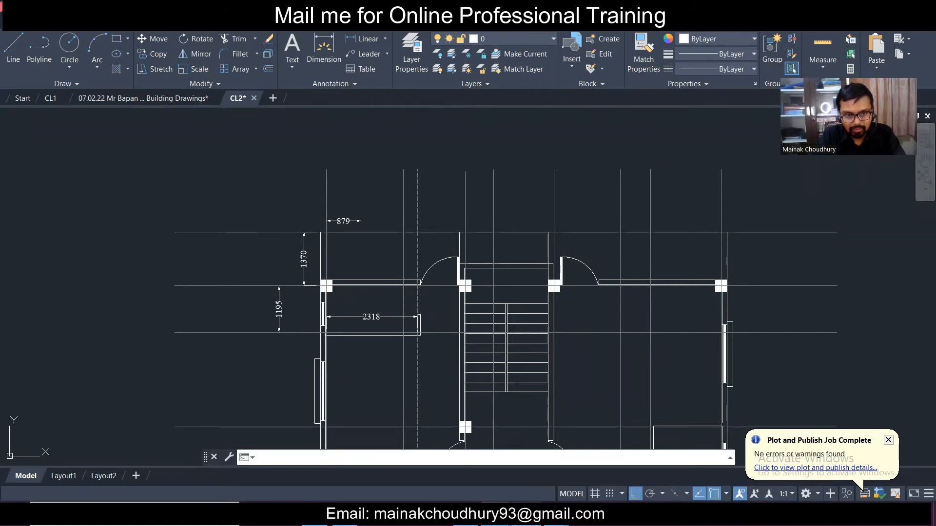
# - Add grid line 32 parallel to grid 20 at a 1.195 m offset
pyautogui.hotkey('alt', 'Tab')
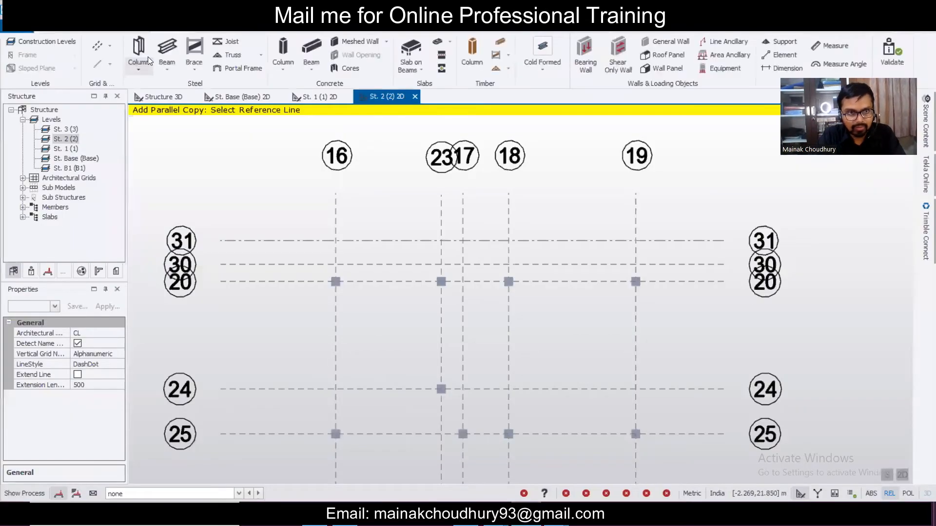
pyautogui.click(311, 282)
pyautogui.press('XF86AudioLowerVolume')
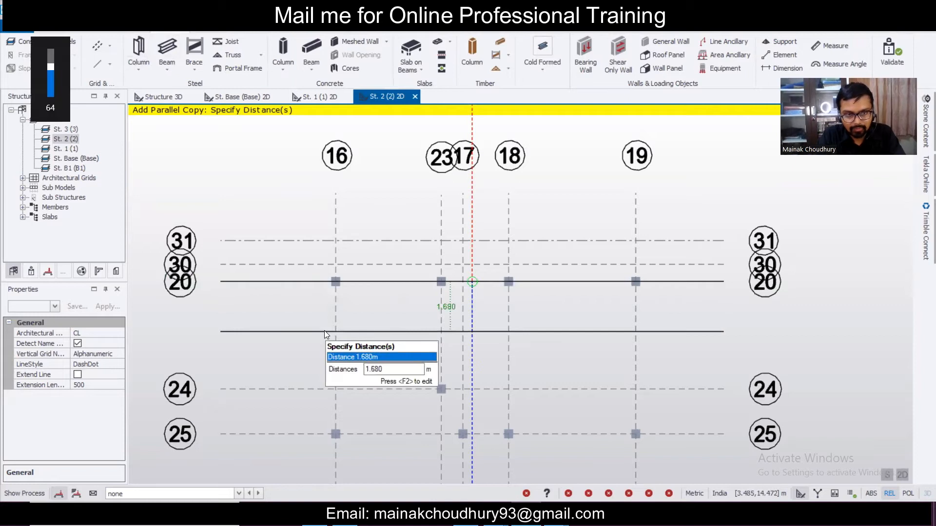
pyautogui.press('F2')
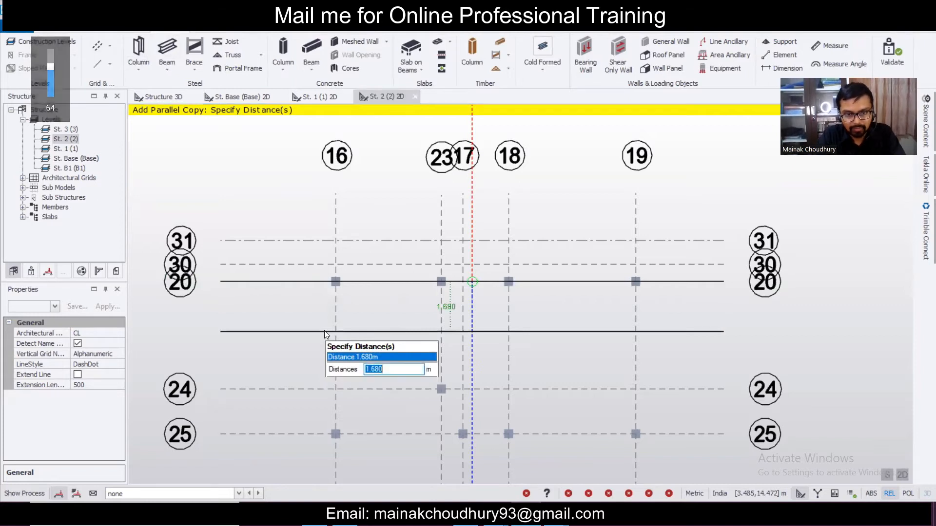
pyautogui.write('0')
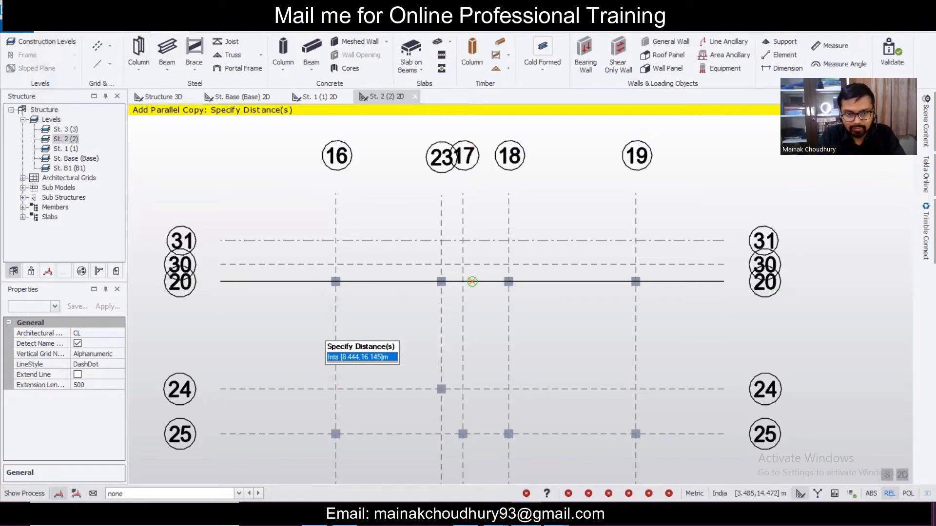
pyautogui.write('1.195')
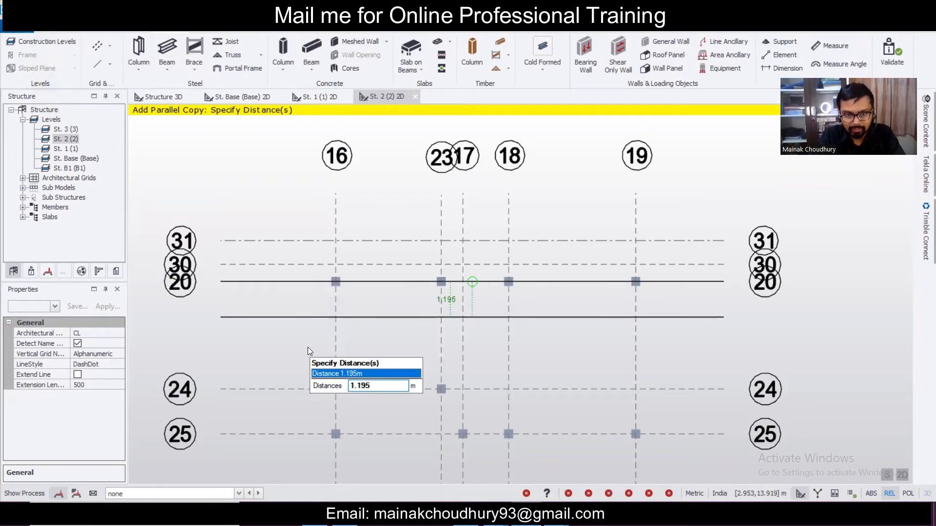
pyautogui.press('Return')
pyautogui.press('Escape')
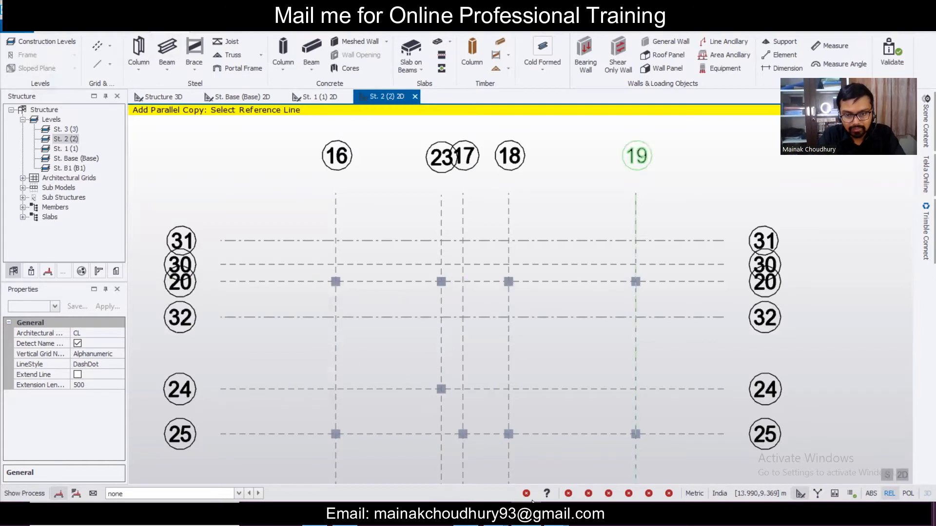
# - Add grid line A parallel to grid 16 at a 2.318 m offset
pyautogui.click(529, 518)
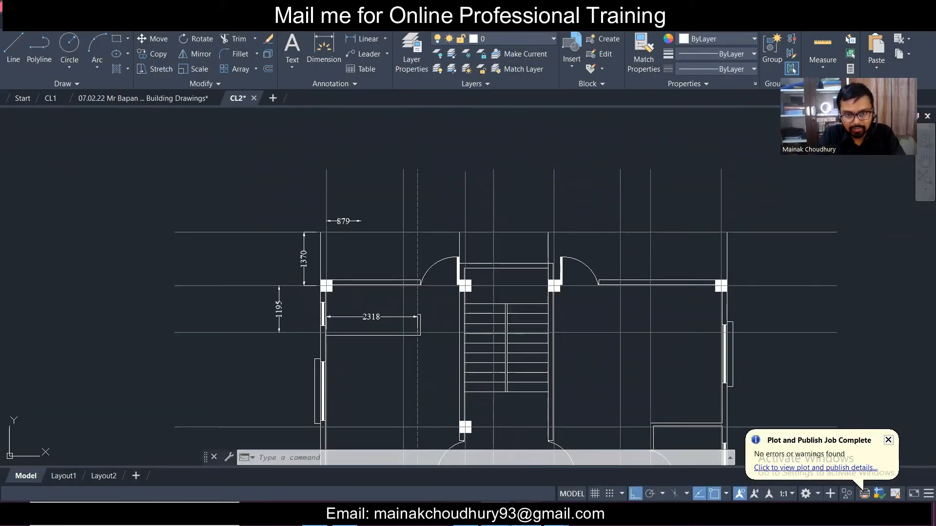
pyautogui.hotkey('alt', 'Tab')
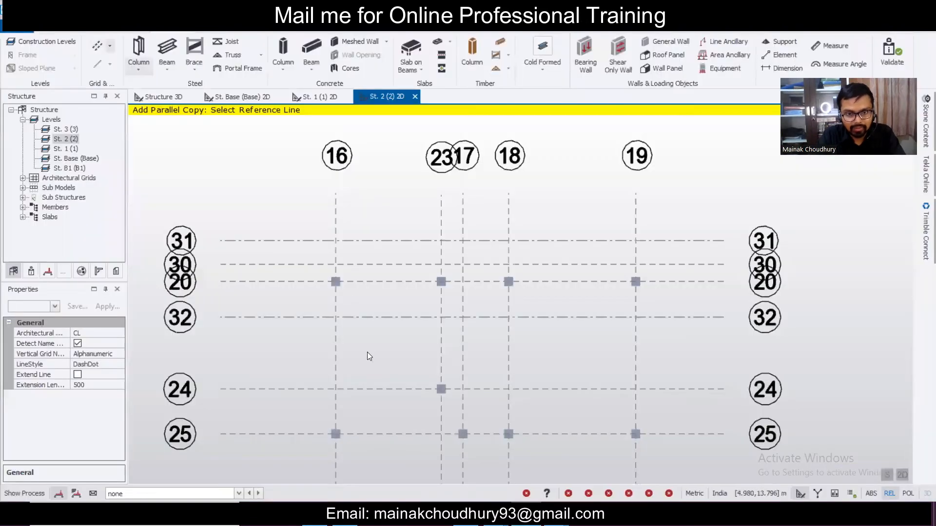
pyautogui.click(335, 352)
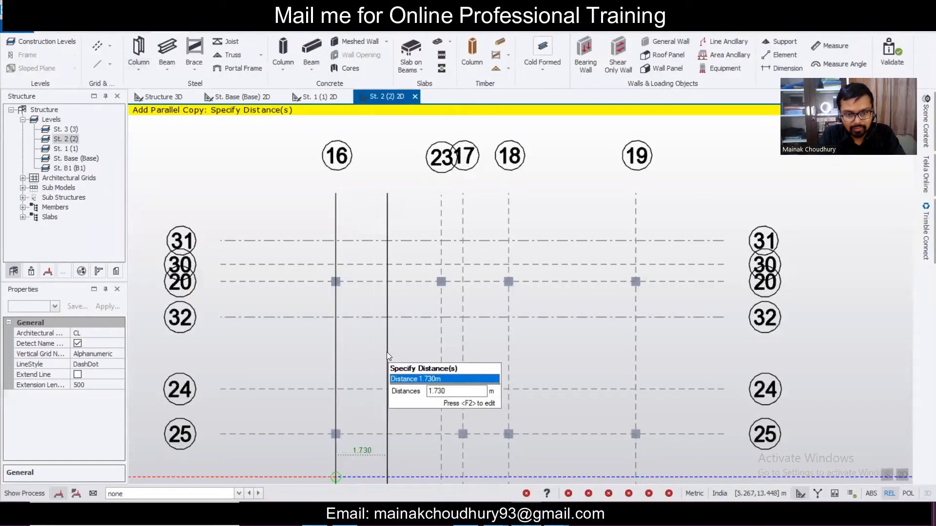
pyautogui.press('F2')
pyautogui.write('2.318')
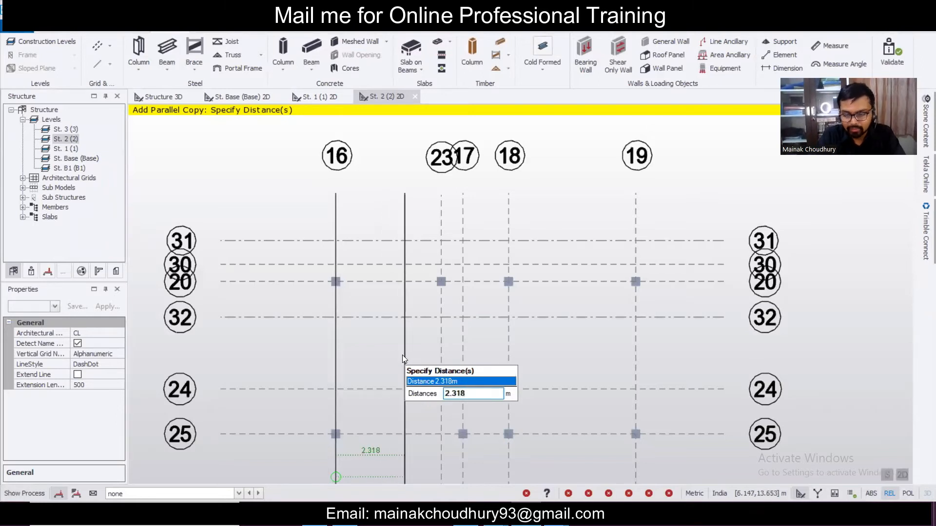
pyautogui.press('Return')
pyautogui.click(402, 354)
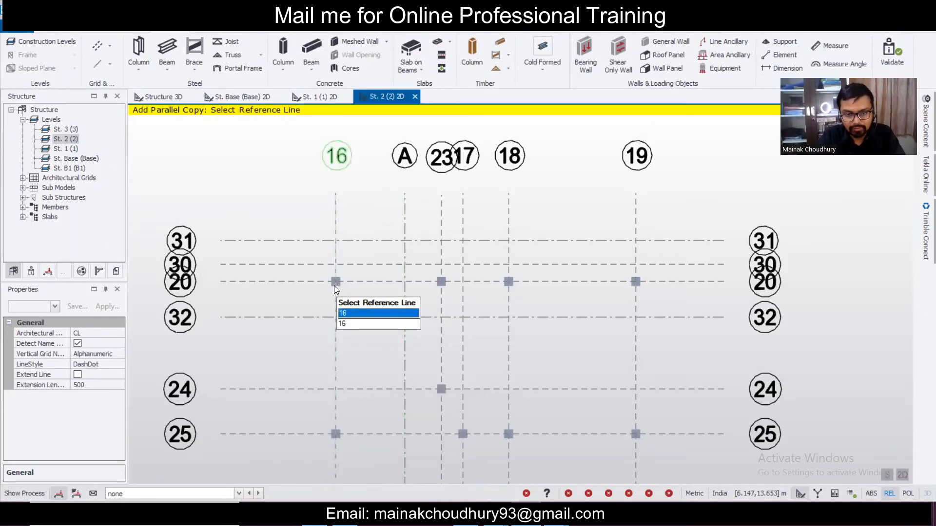
pyautogui.scroll(5, 434, 301)
pyautogui.scroll(2, 434, 301)
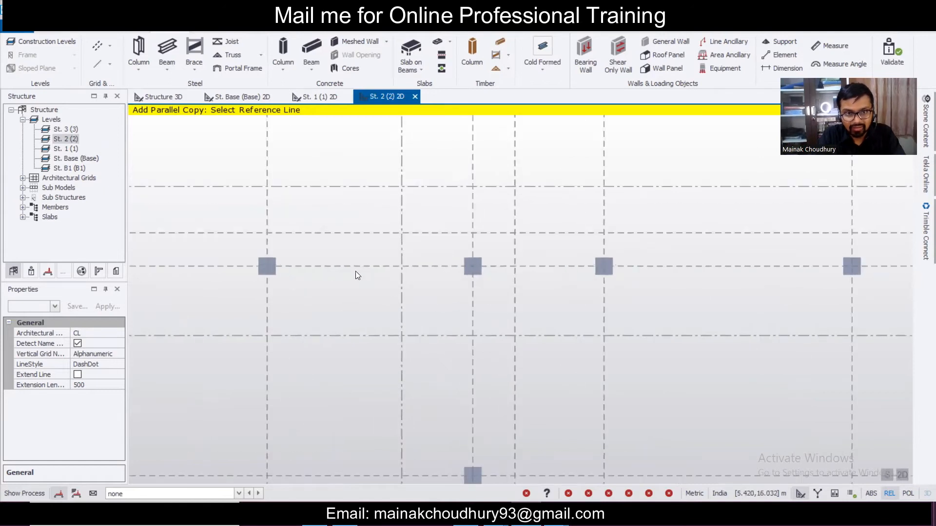
# - Start the cast-in-place concrete beam tool, cross-checking the AutoCAD plan
pyautogui.click(315, 48)
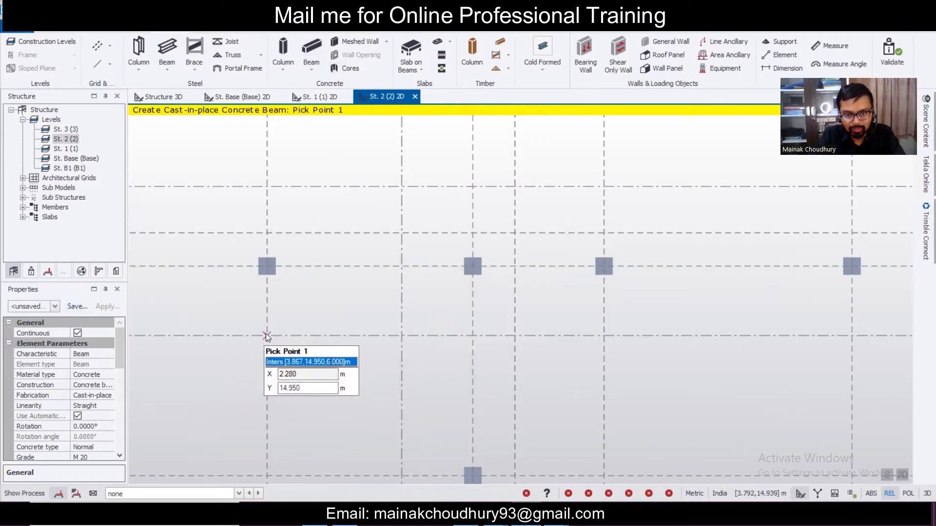
pyautogui.click(526, 516)
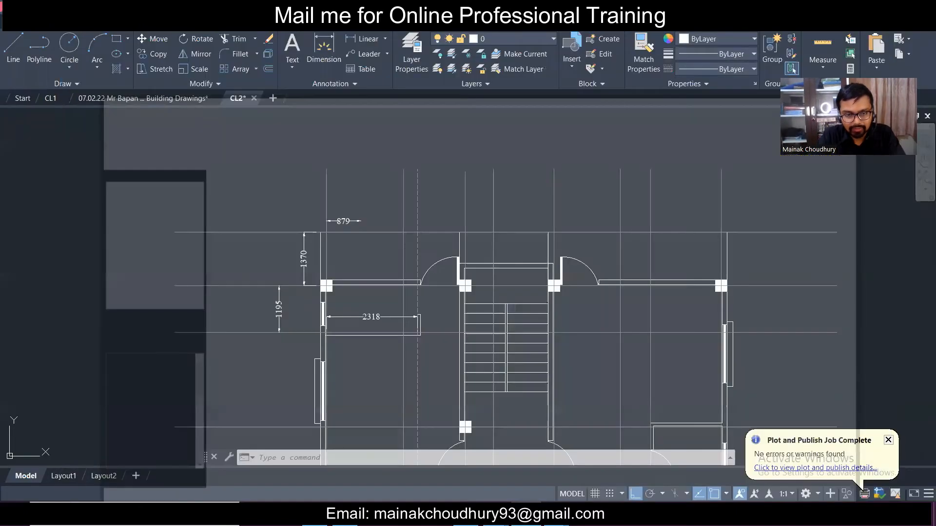
pyautogui.click(527, 516)
pyautogui.click(527, 516)
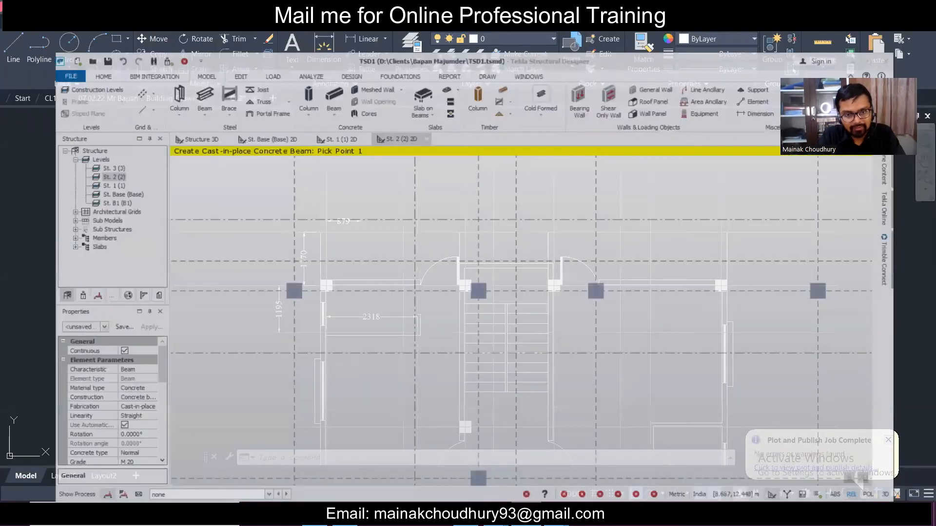
pyautogui.click(526, 516)
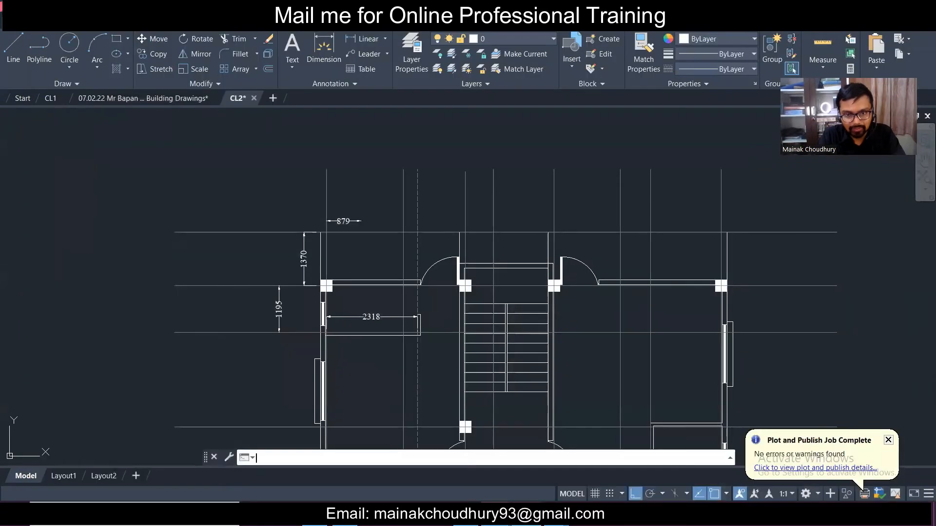
pyautogui.click(526, 516)
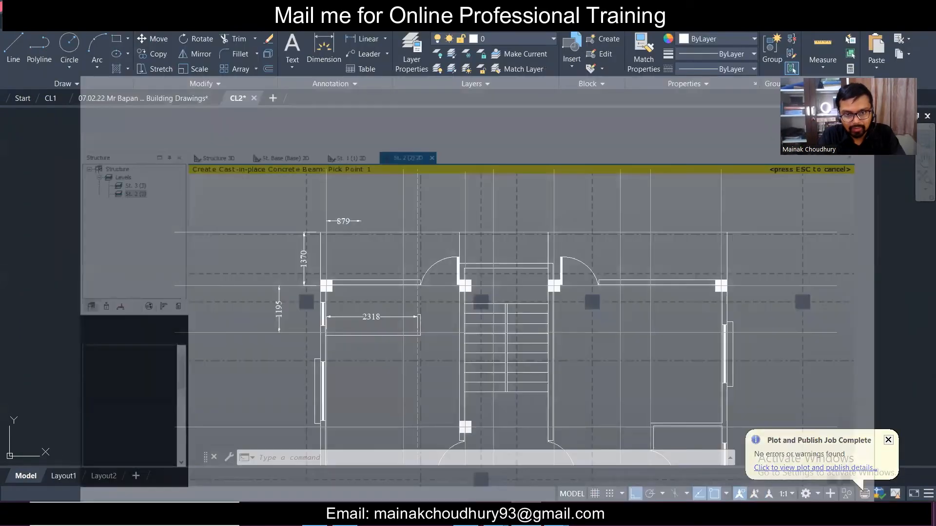
# - Edit the beam section, changing depth from 300 to 350 mm for a 250x350 rectangle
pyautogui.click(49, 307)
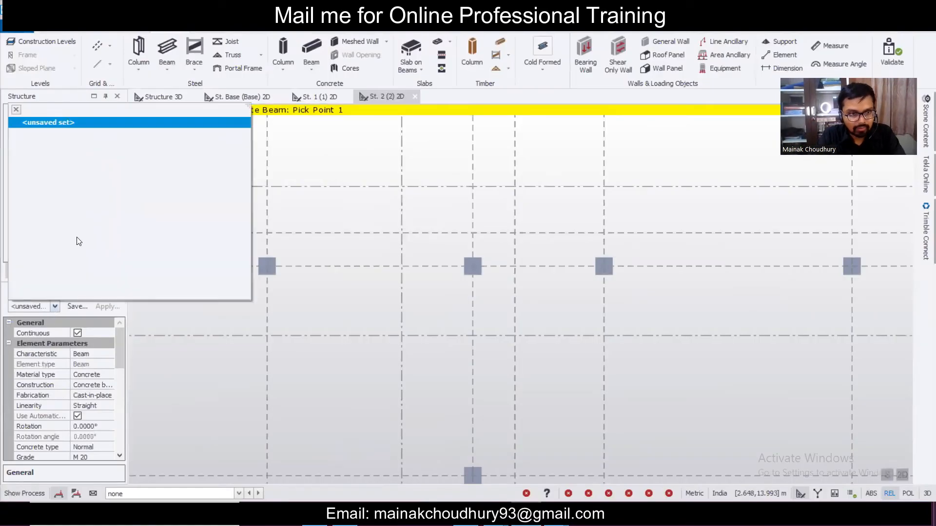
pyautogui.moveTo(118, 338); pyautogui.dragTo(124, 365)
pyautogui.click(108, 416)
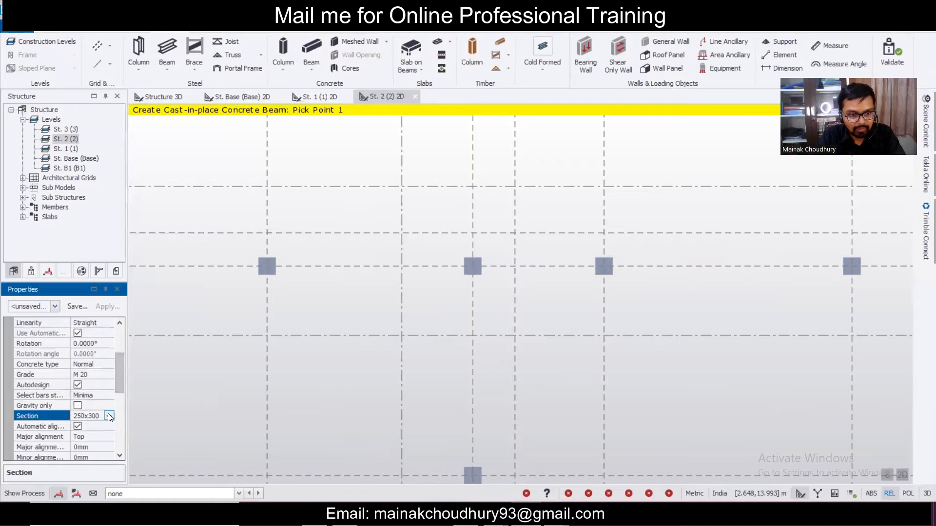
pyautogui.click(109, 417)
pyautogui.click(95, 445)
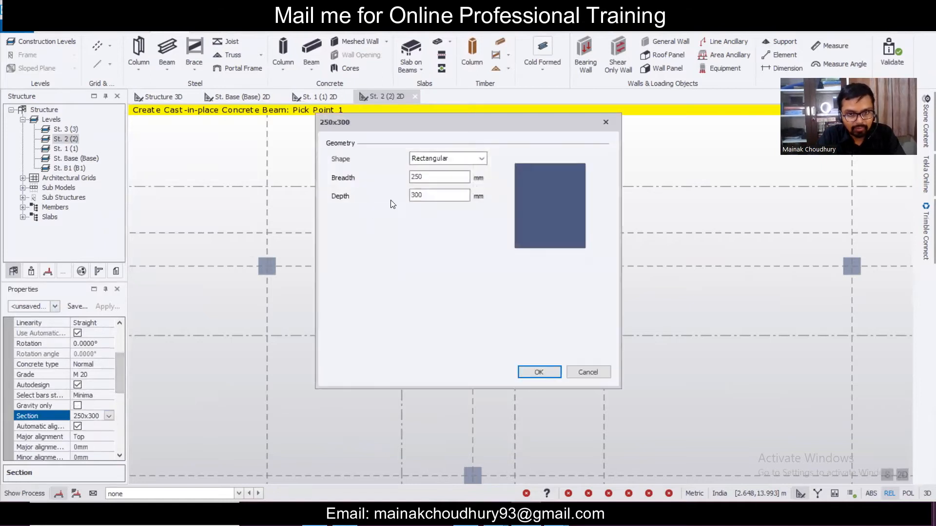
pyautogui.write('350')
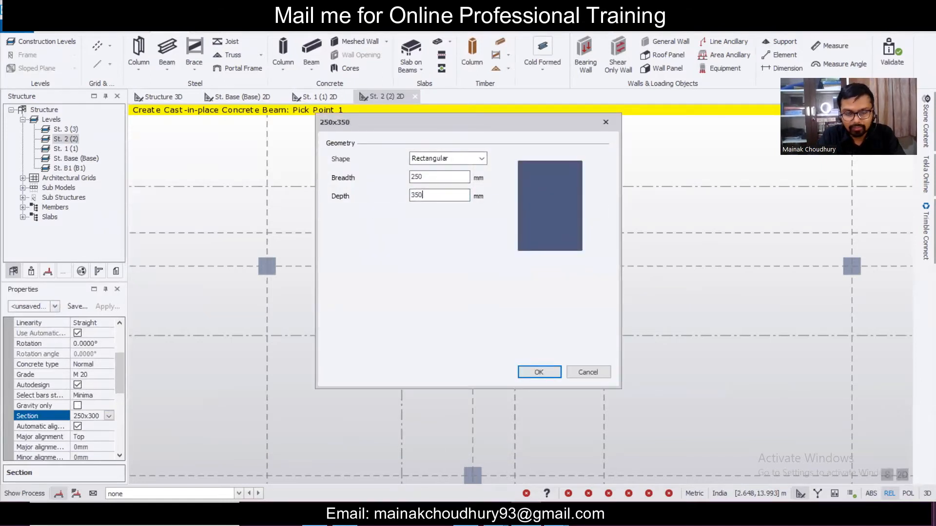
pyautogui.click(540, 372)
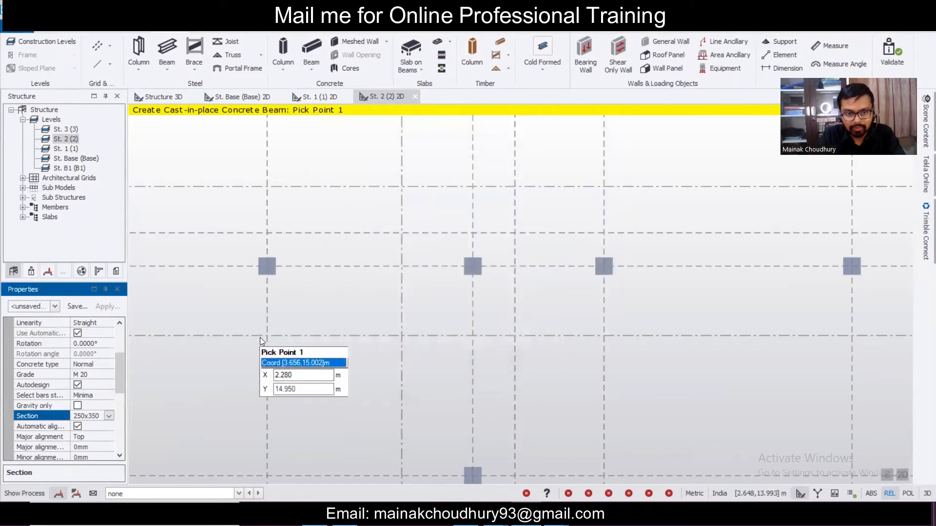
# - Draw a beam between two grid intersections and a short beam meeting it from above
pyautogui.click(267, 336)
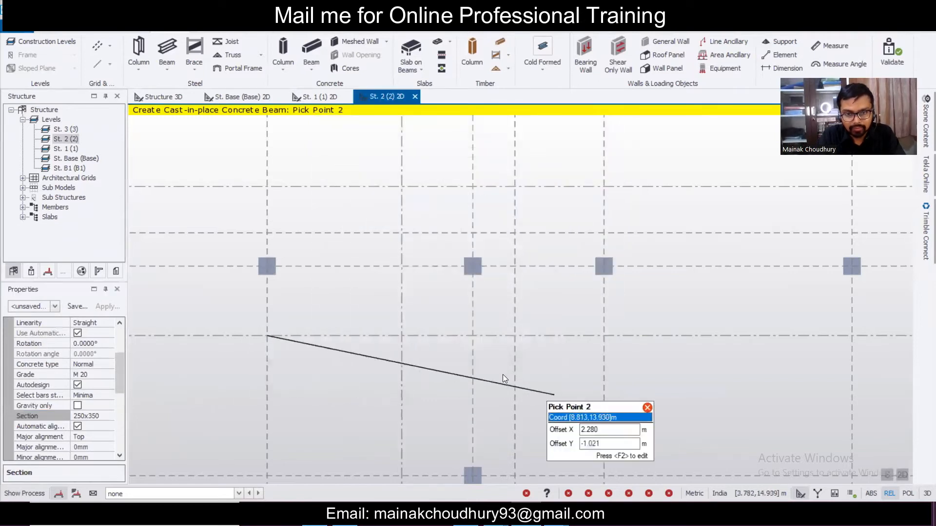
pyautogui.click(477, 338)
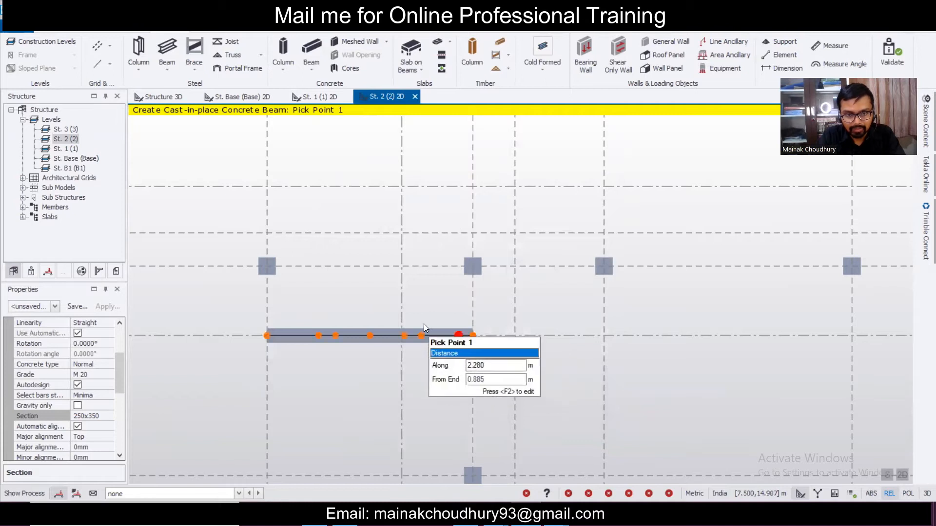
pyautogui.click(402, 266)
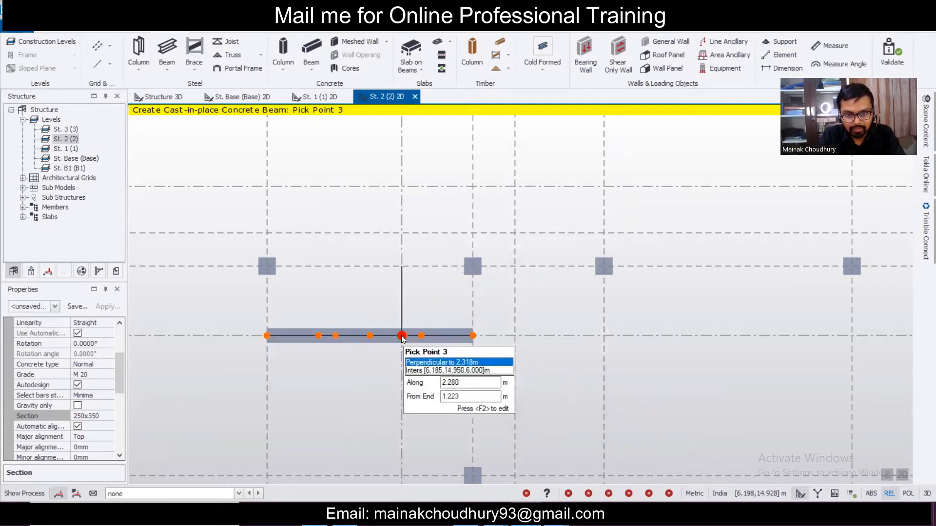
pyautogui.click(402, 336)
pyautogui.scroll(-3, 546, 282)
pyautogui.scroll(3, 528, 318)
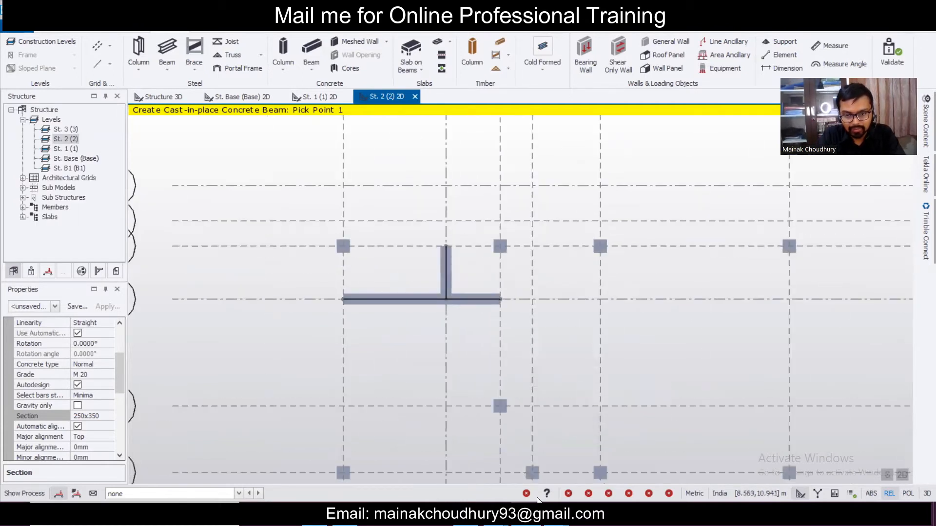
pyautogui.click(890, 9)
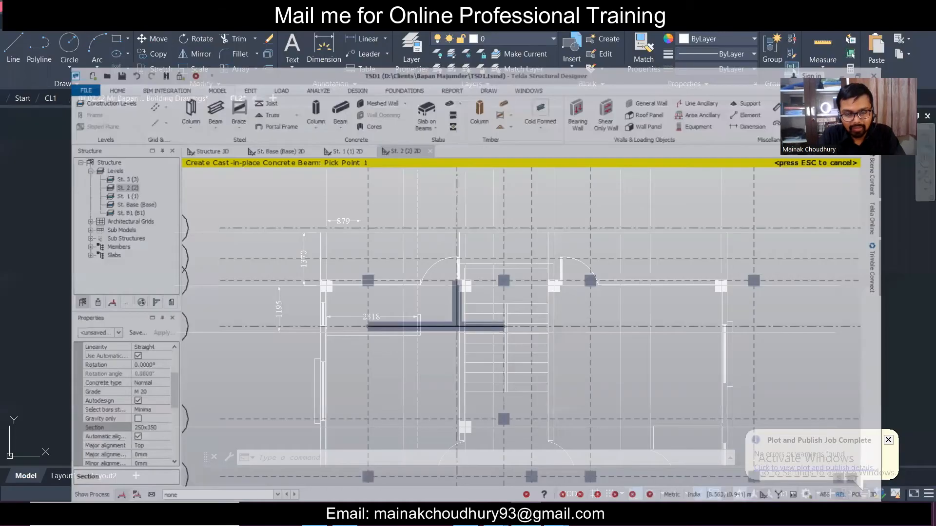
pyautogui.hotkey('alt', 'Tab')
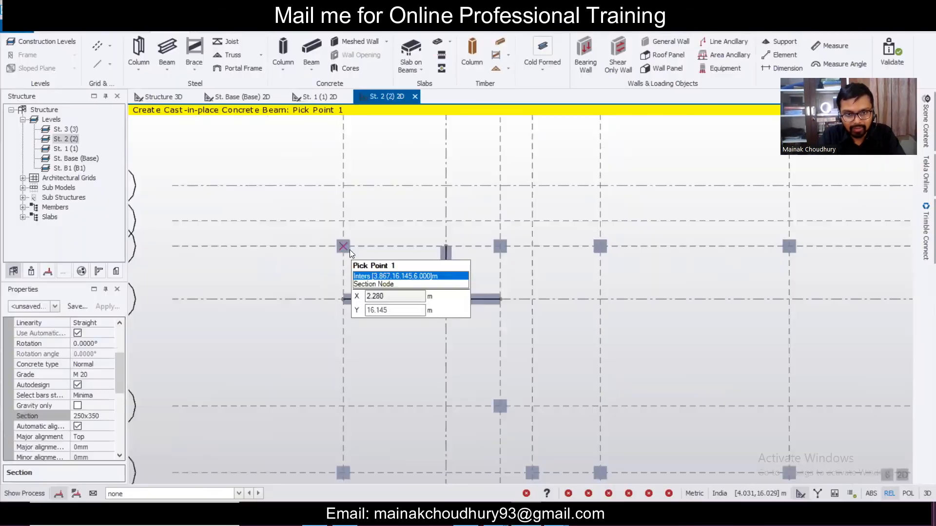
# - Draw four vertical beams from the columns up to the top grid line
pyautogui.click(344, 246)
pyautogui.click(343, 185)
pyautogui.press('Escape')
pyautogui.click(502, 246)
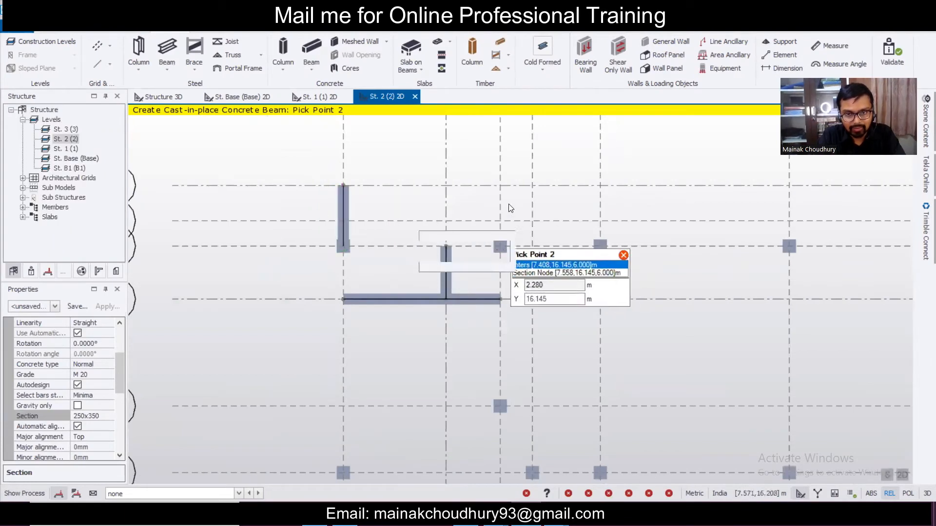
pyautogui.click(500, 186)
pyautogui.press('Escape')
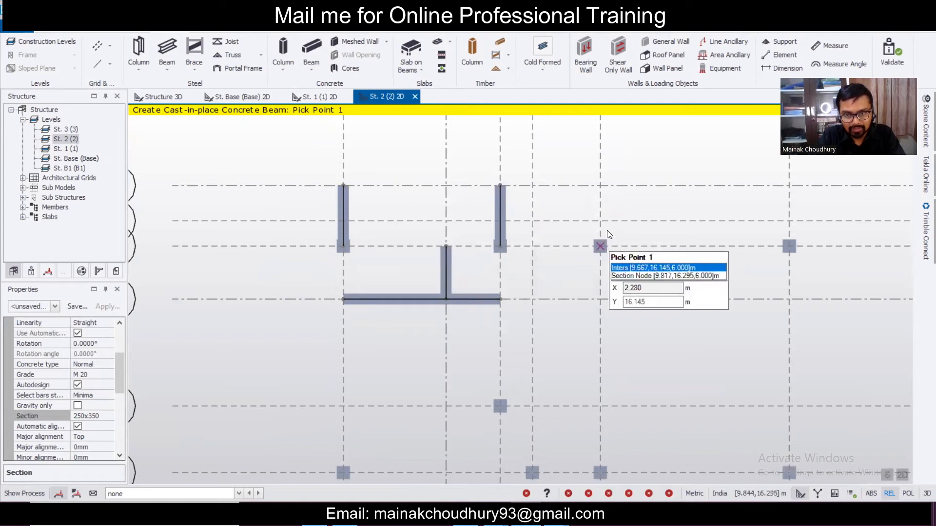
pyautogui.click(600, 246)
pyautogui.click(599, 189)
pyautogui.press('Escape')
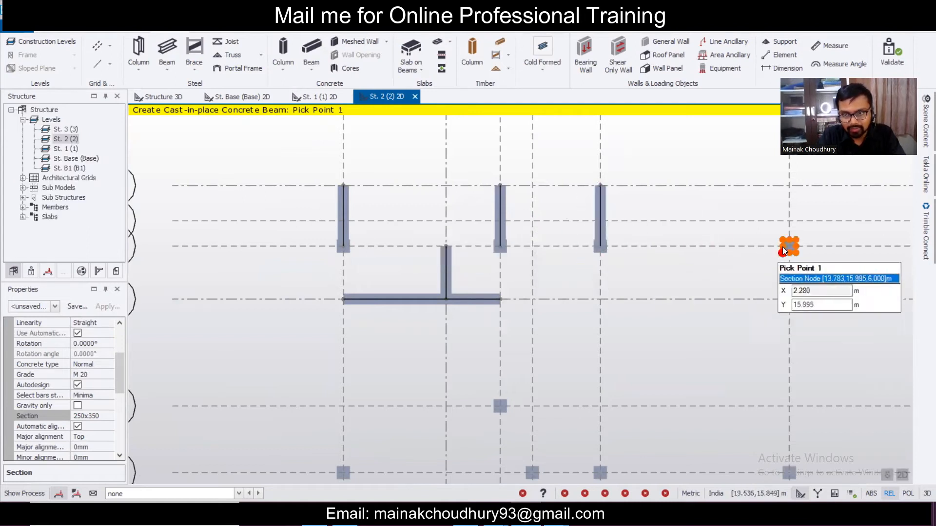
pyautogui.click(789, 198)
pyautogui.click(786, 185)
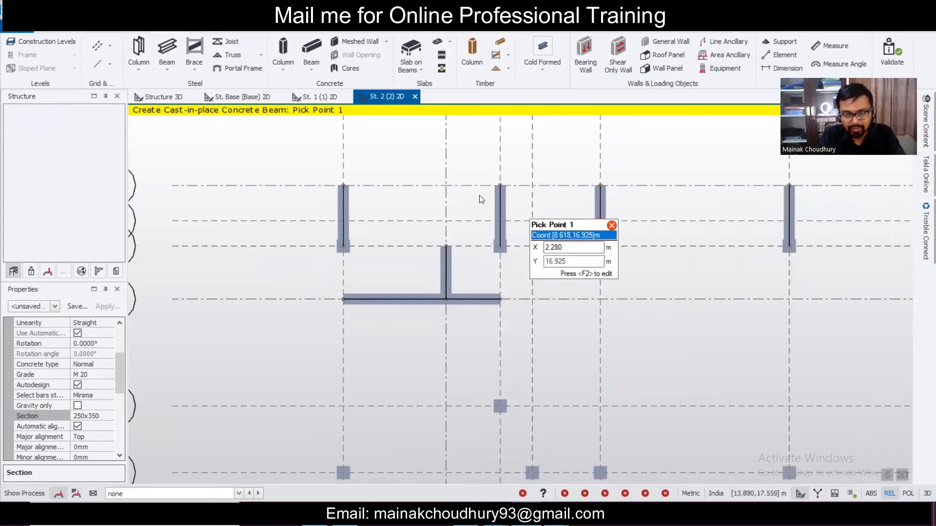
# - Draw two beams along the top grid line, then undo them with Ctrl+Z
pyautogui.click(344, 186)
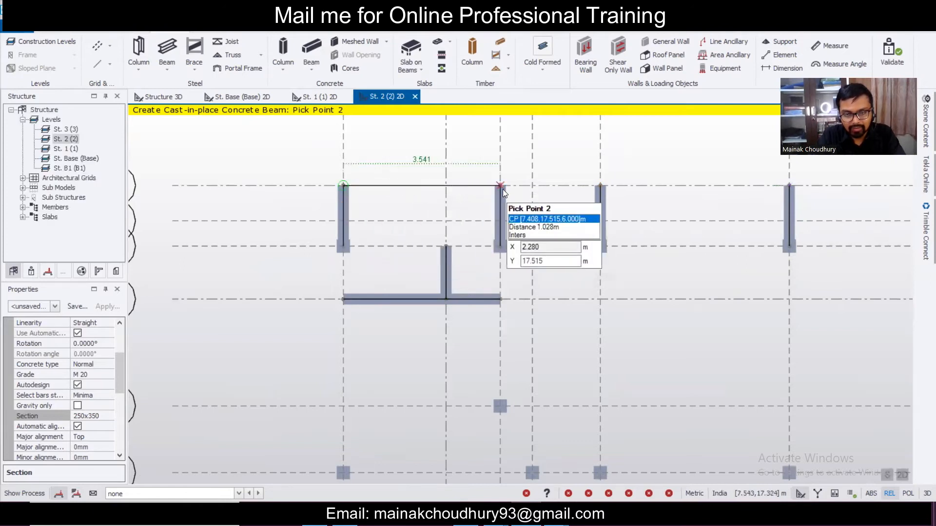
pyautogui.click(501, 186)
pyautogui.click(601, 186)
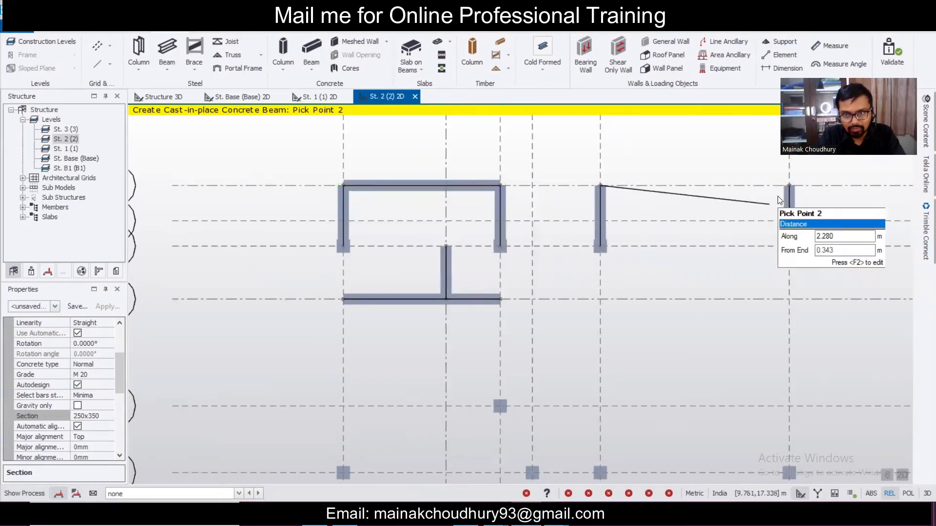
pyautogui.click(788, 187)
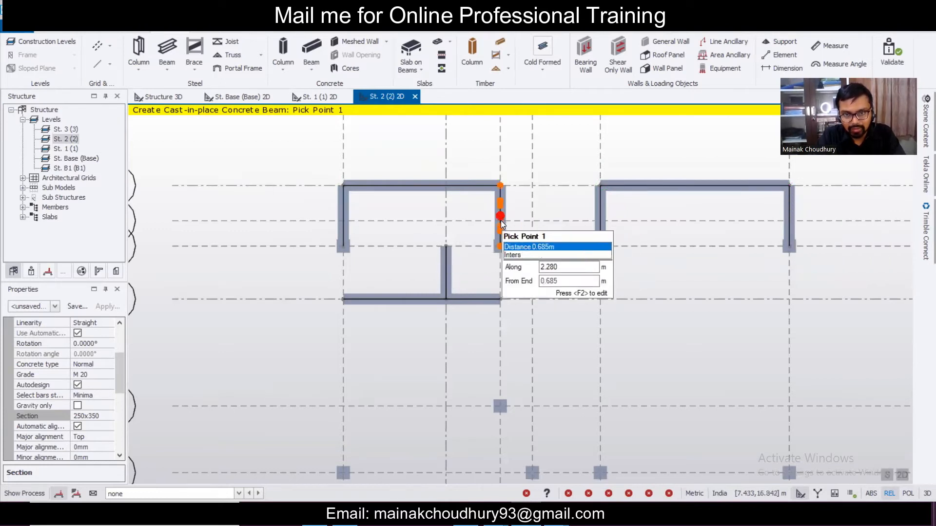
pyautogui.hotkey('ctrl', 'z')
pyautogui.hotkey('ctrl', 'z')
pyautogui.hotkey('ctrl', 'z')
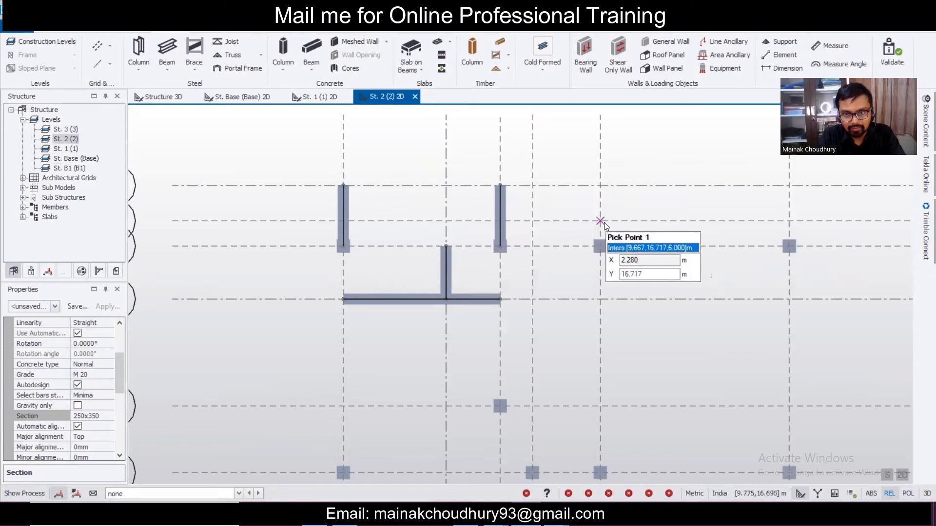
# - Add an intermediate-grid beam to the second column and redraw the third and right-hand vertical beams
pyautogui.click(602, 222)
pyautogui.click(501, 222)
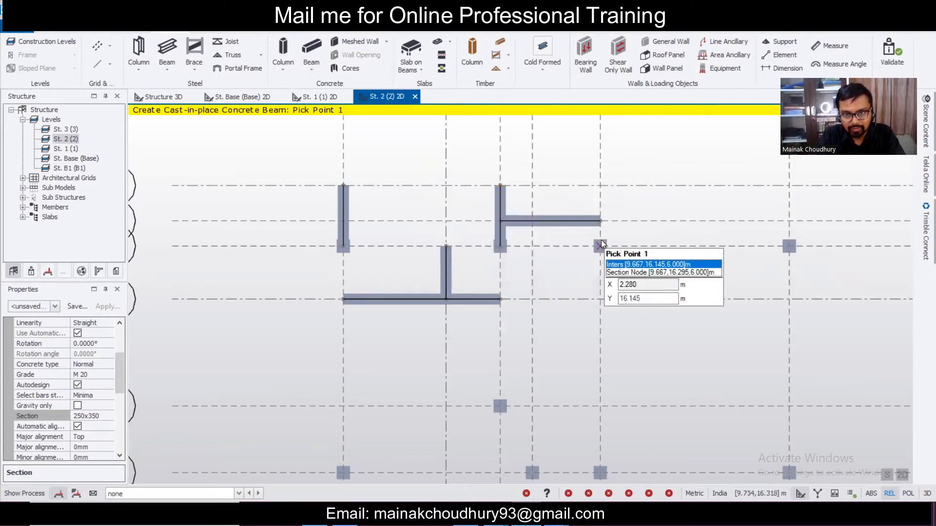
pyautogui.click(601, 246)
pyautogui.click(600, 186)
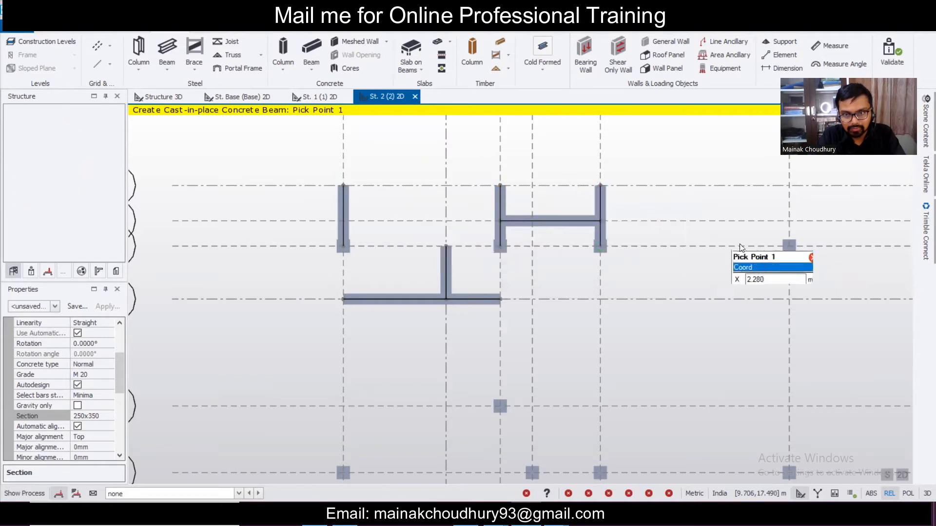
pyautogui.click(789, 246)
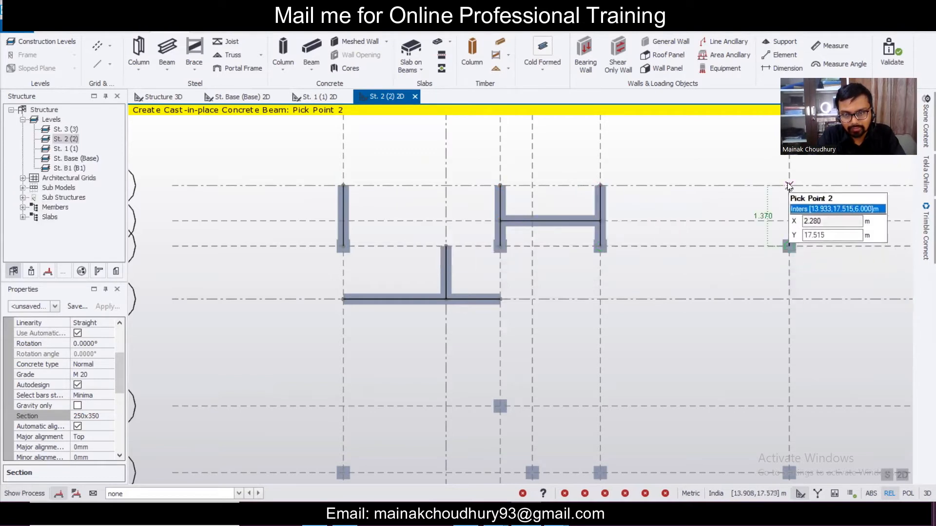
pyautogui.click(789, 185)
# - Draw the top beams from the left corner to the right-hand corner, then minimize Tekla
pyautogui.click(345, 185)
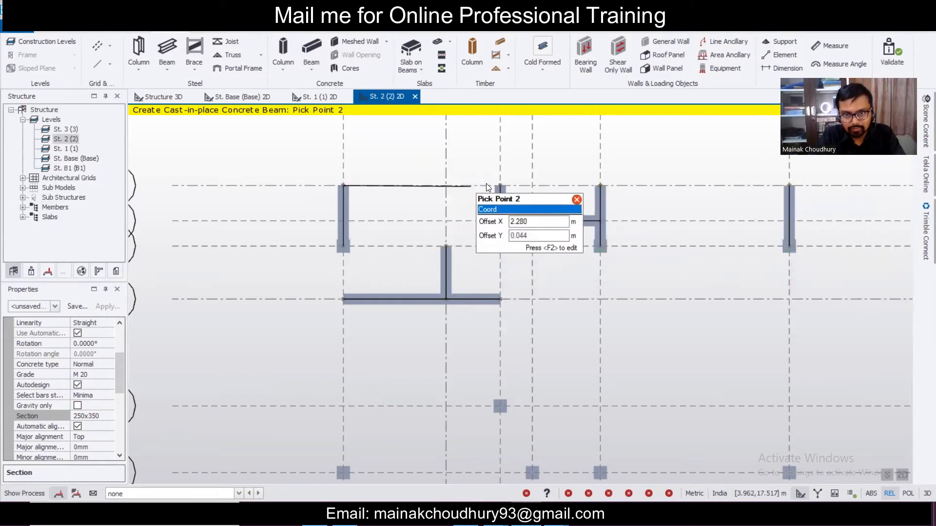
pyautogui.click(500, 185)
pyautogui.click(500, 222)
pyautogui.click(600, 222)
pyautogui.click(600, 185)
pyautogui.click(789, 186)
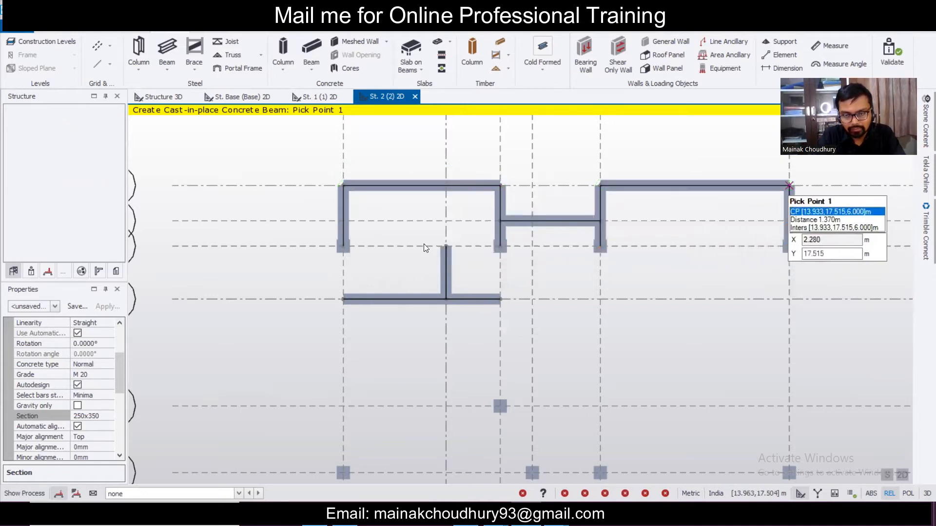
pyautogui.scroll(-2, 505, 296)
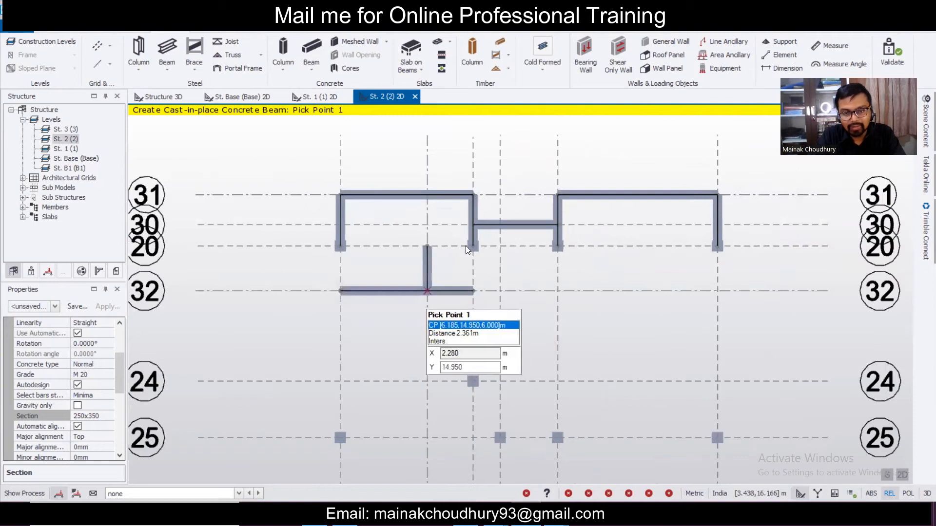
pyautogui.scroll(-3, 447, 283)
pyautogui.scroll(2, 498, 260)
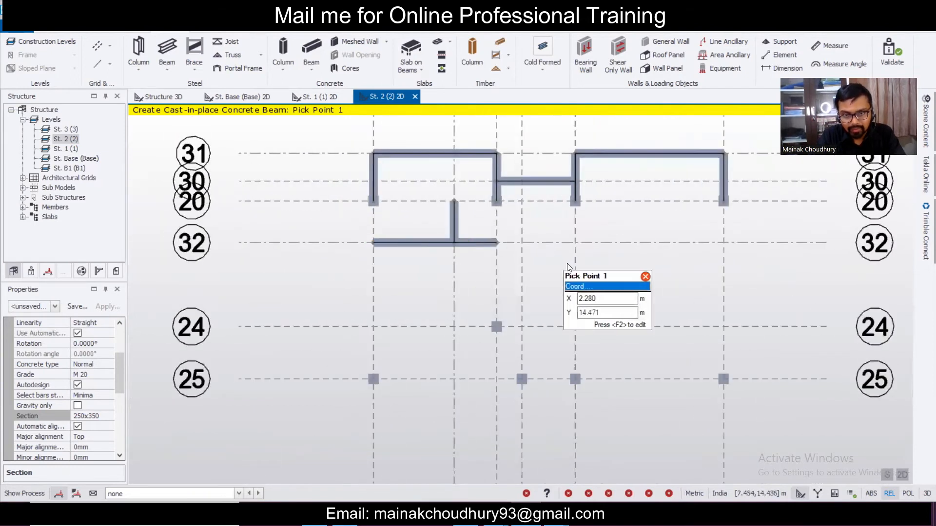
pyautogui.scroll(-2, 569, 271)
pyautogui.scroll(1, 489, 256)
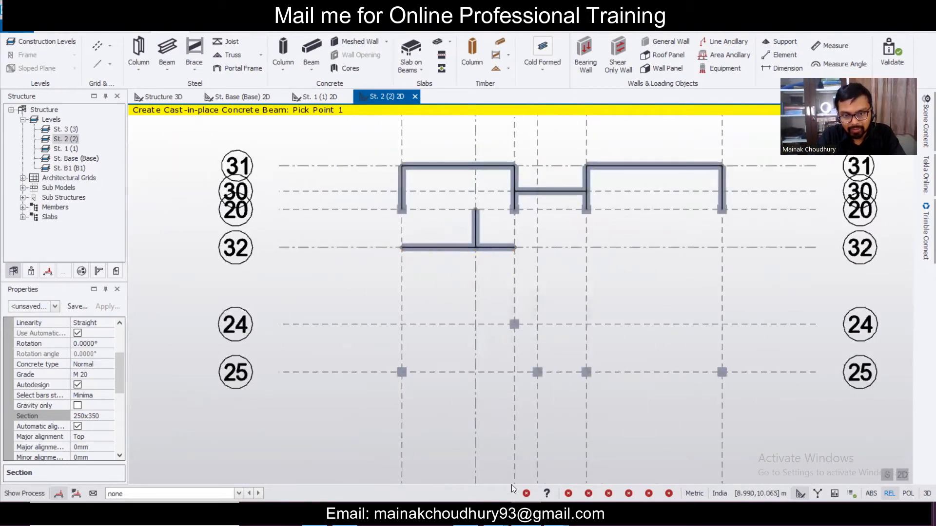
pyautogui.click(882, 10)
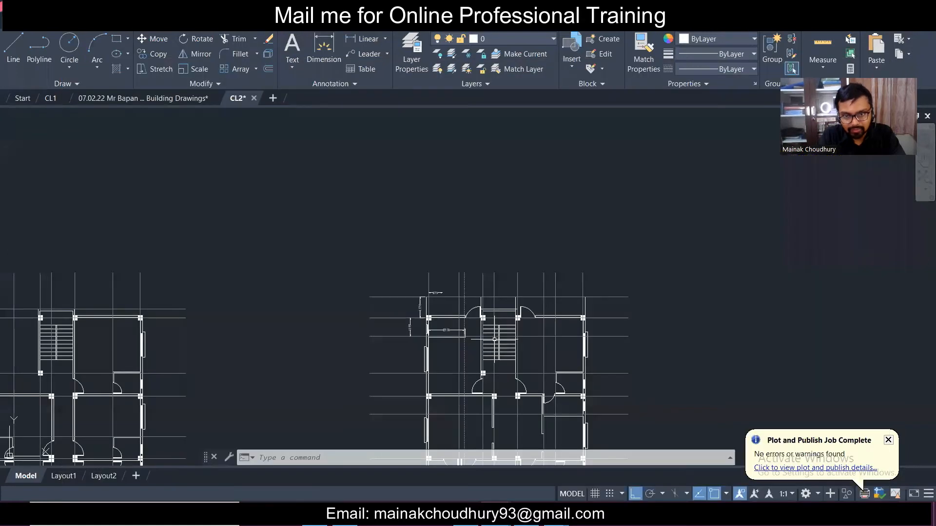
# - Add a vertical 1505 linear dimension between grid lines beside the plan
pyautogui.scroll(4, 495, 339)
pyautogui.scroll(2, 777, 324)
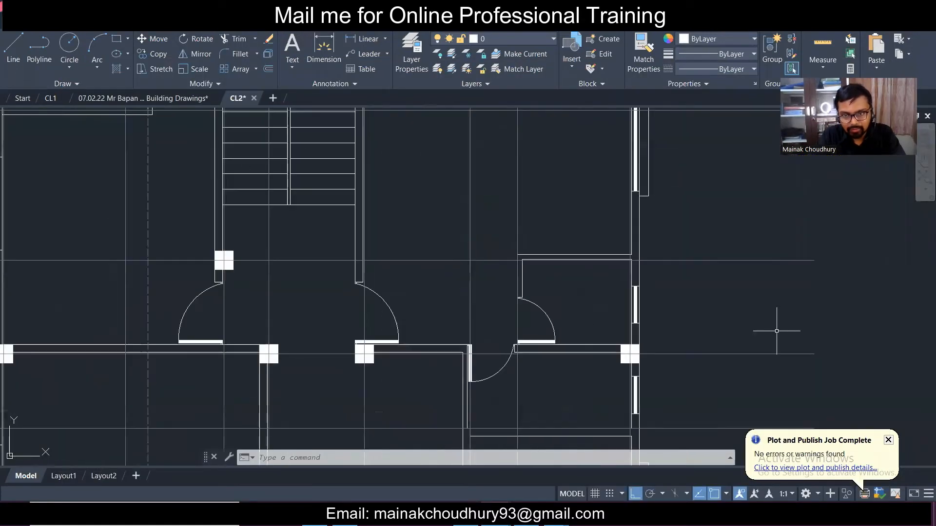
pyautogui.click(354, 42)
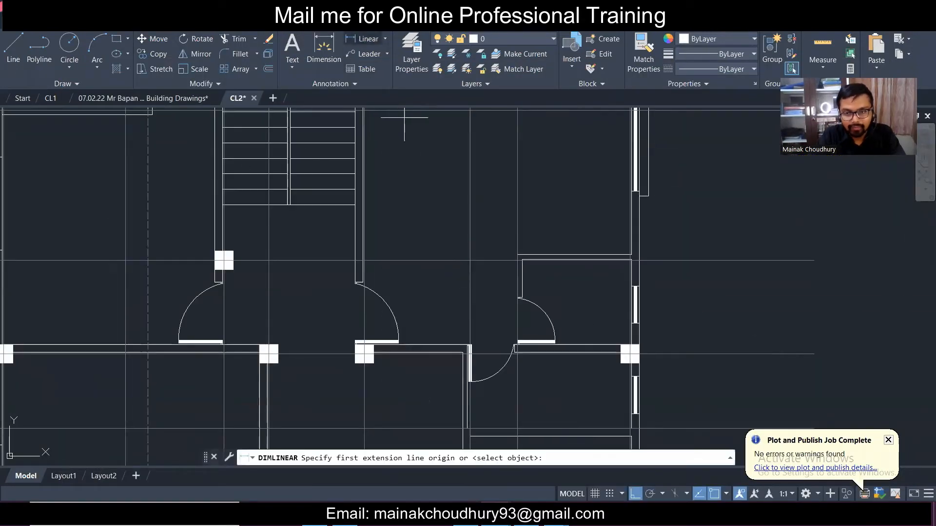
pyautogui.click(704, 261)
pyautogui.click(704, 353)
pyautogui.click(689, 313)
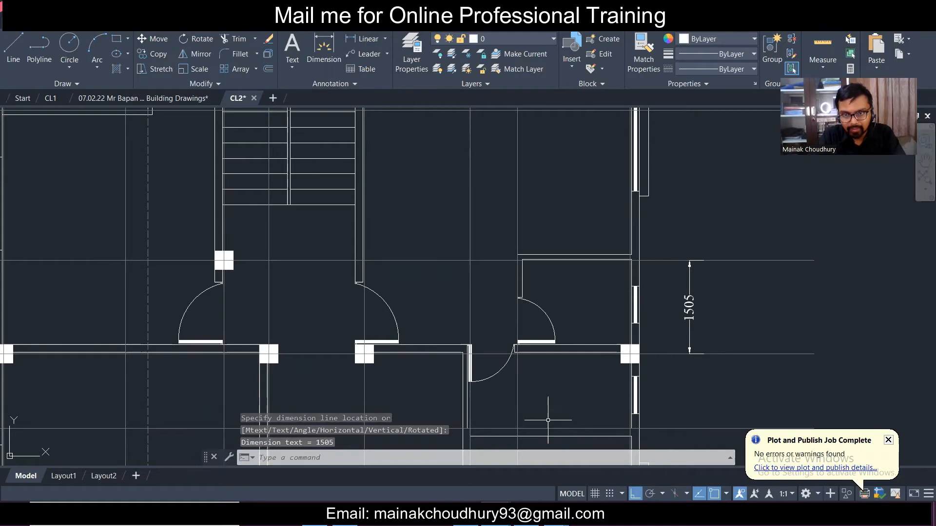
# - Add a horizontal 1804 linear dimension above the plan
pyautogui.scroll(-3, 548, 421)
pyautogui.scroll(1, 457, 118)
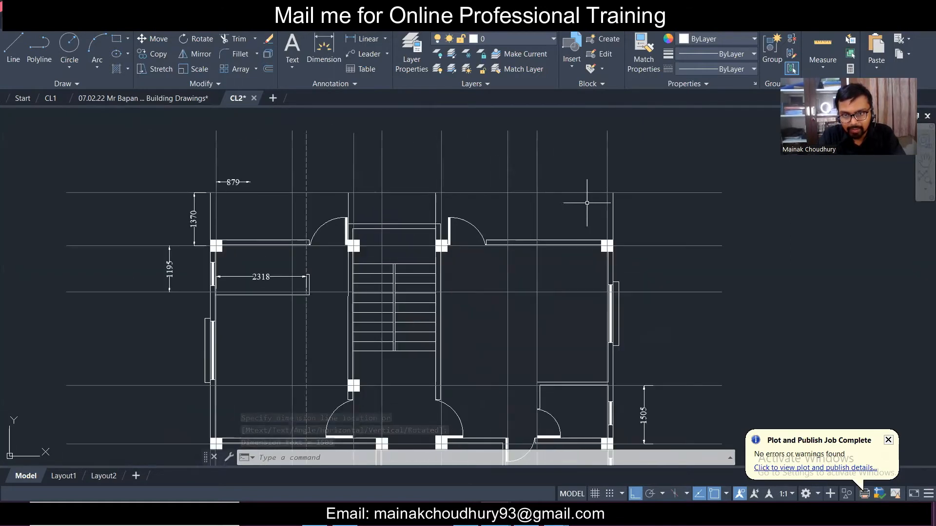
pyautogui.click(363, 41)
pyautogui.click(607, 172)
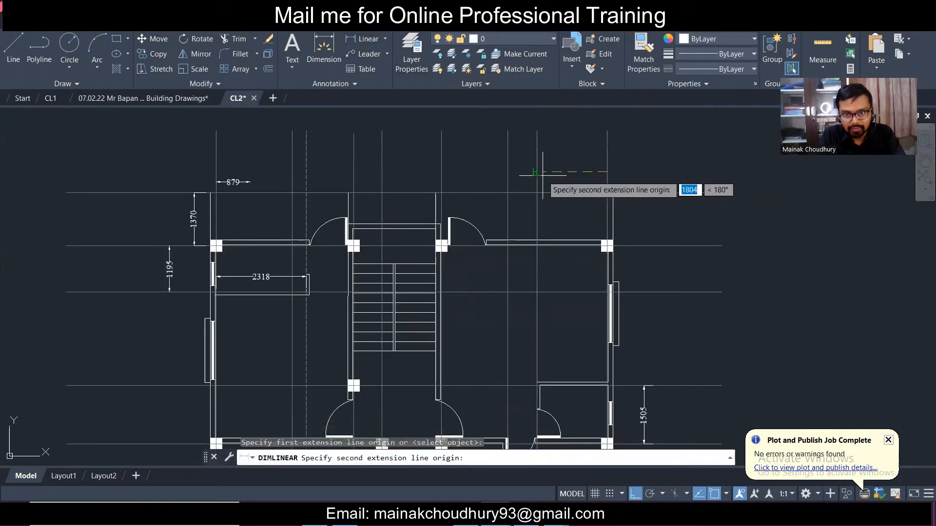
pyautogui.click(536, 171)
pyautogui.click(540, 173)
pyautogui.scroll(-4, 567, 185)
pyautogui.scroll(4, 566, 219)
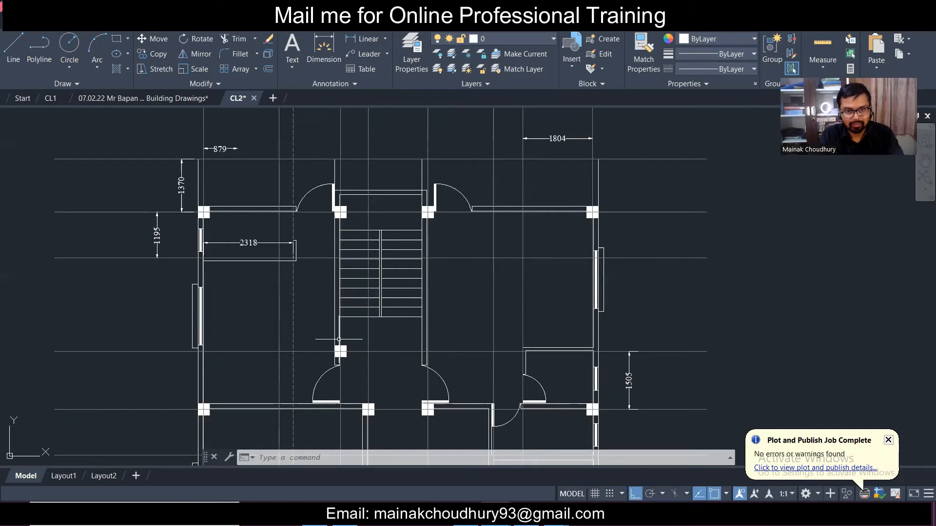
# - Add a vertical 1195 linear dimension below the 1505 one
pyautogui.scroll(-5, 377, 333)
pyautogui.scroll(2, 87, 342)
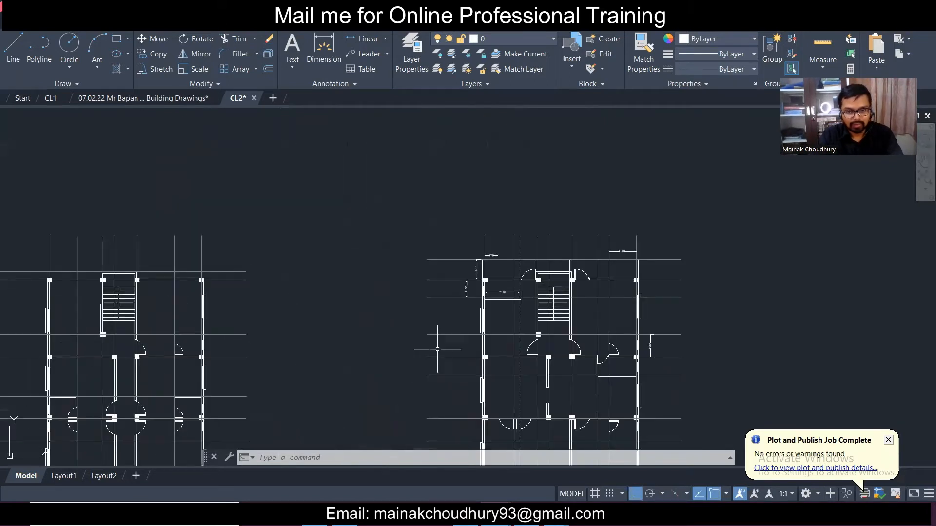
pyautogui.scroll(4, 628, 349)
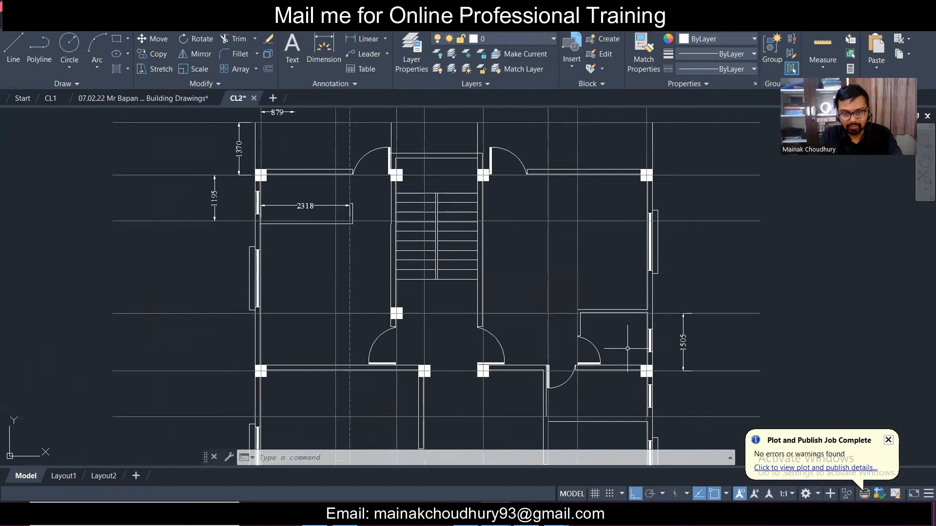
pyautogui.click(553, 515)
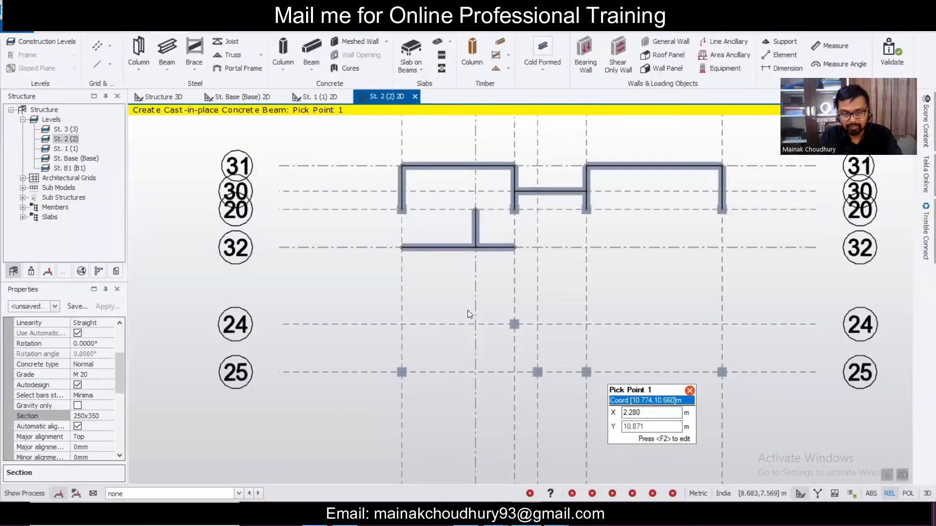
pyautogui.click(553, 515)
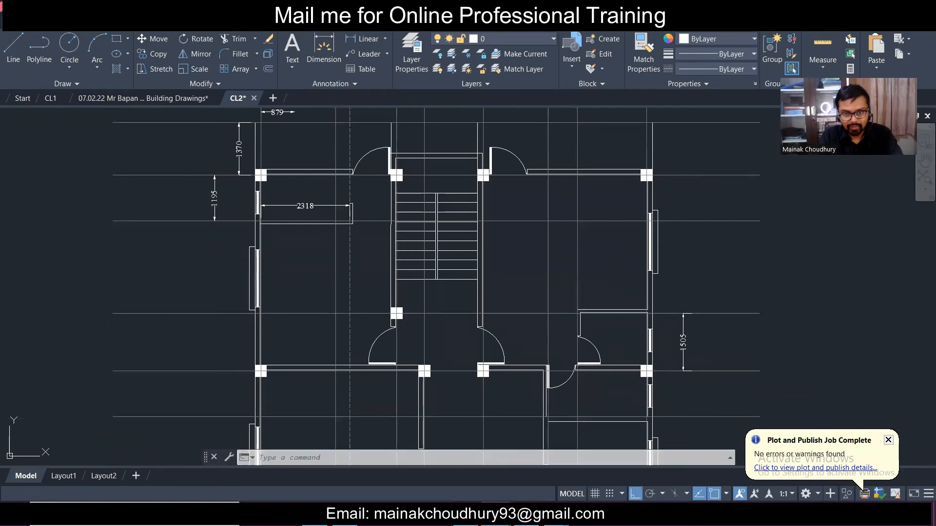
pyautogui.scroll(-2, 534, 314)
pyautogui.scroll(4, 574, 385)
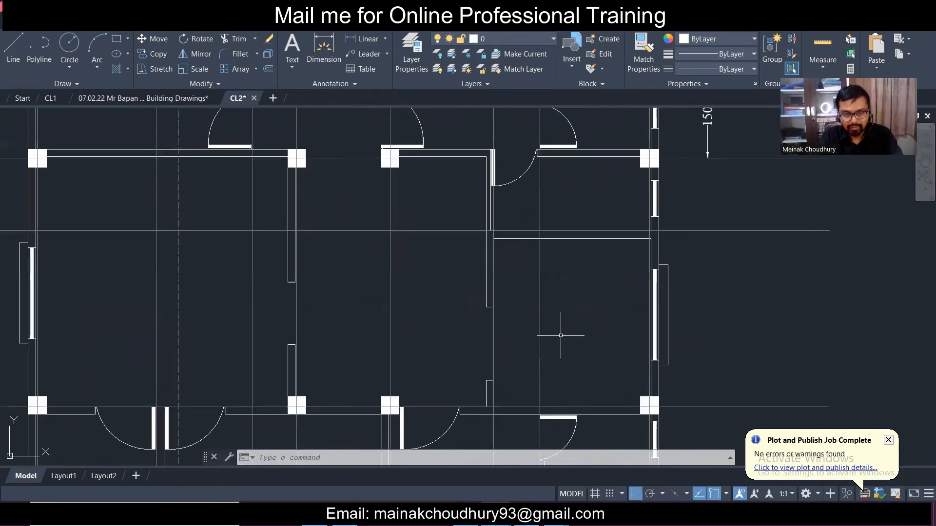
pyautogui.scroll(-2, 568, 225)
pyautogui.scroll(2, 600, 174)
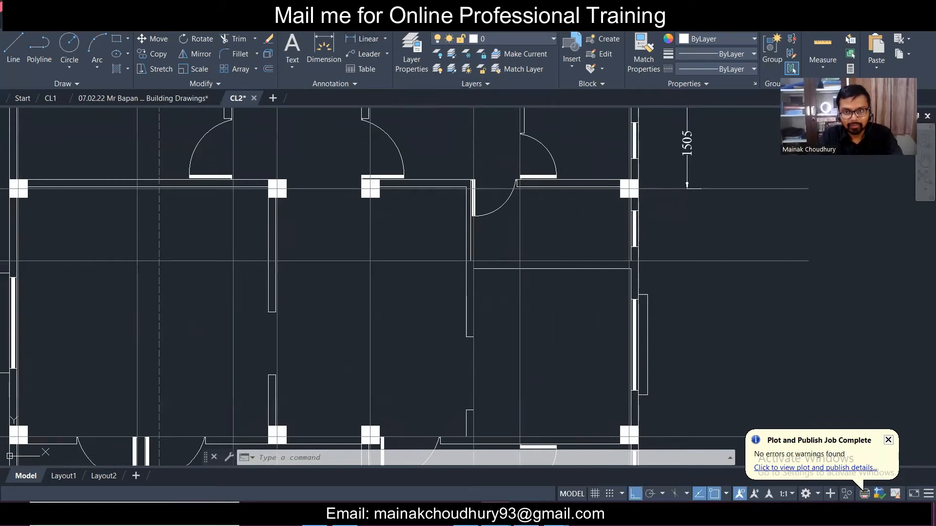
pyautogui.press('space')
pyautogui.click(724, 189)
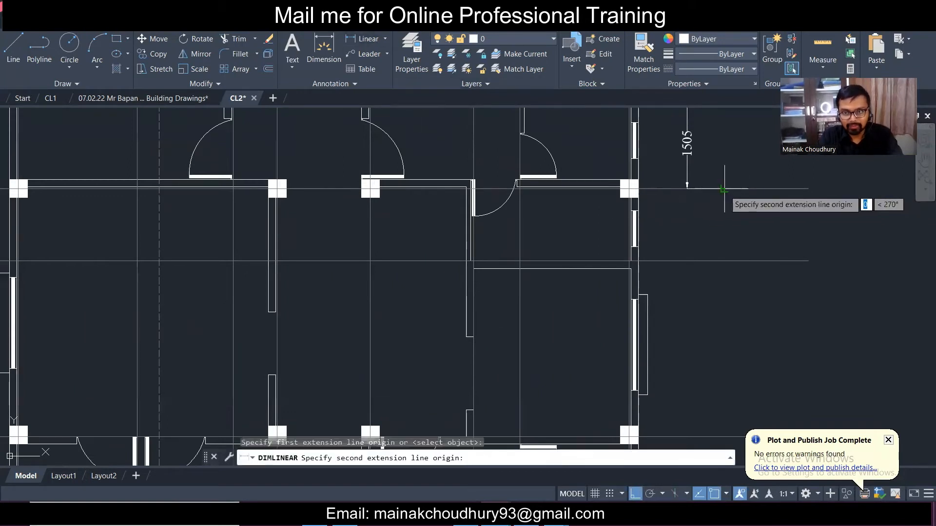
pyautogui.click(723, 262)
pyautogui.click(710, 266)
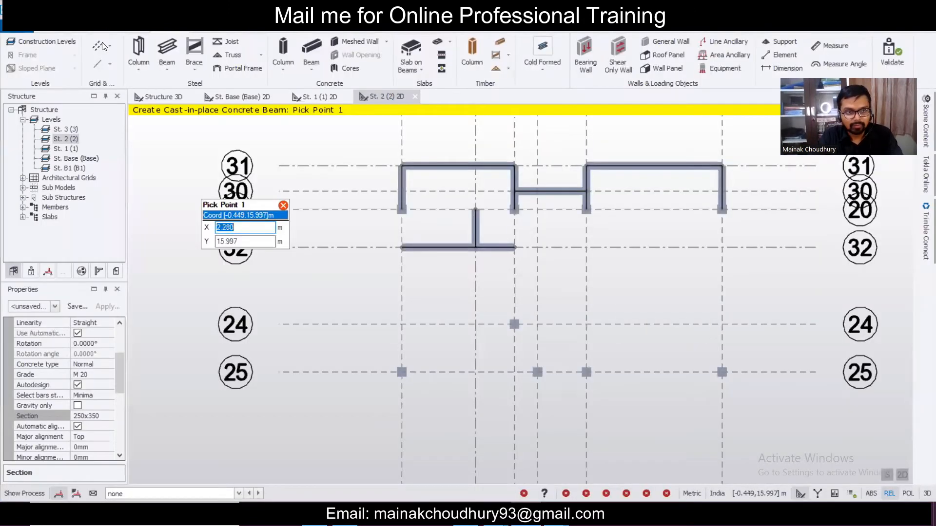
# - Create grid line 33 as a parallel copy 1.190 m below grid 25, then minimize Tekla
pyautogui.click(98, 46)
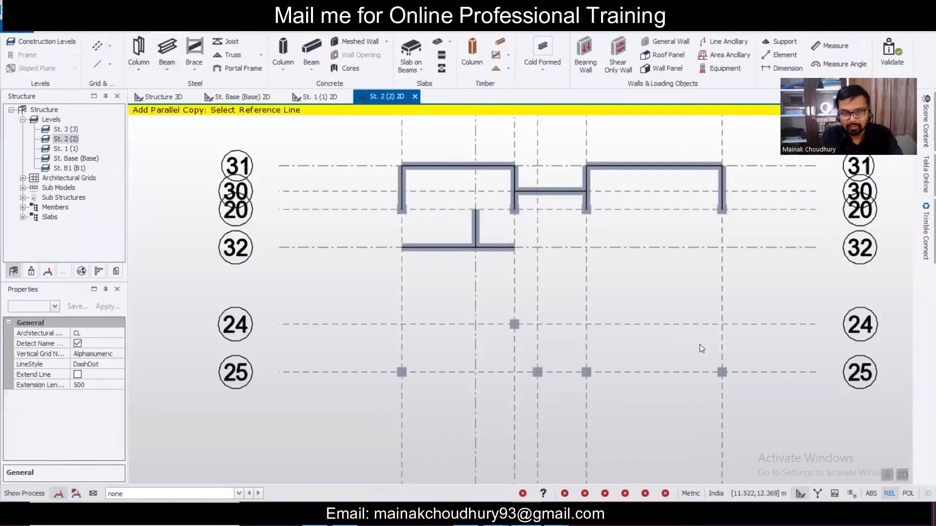
pyautogui.scroll(-2, 706, 331)
pyautogui.moveTo(725, 377); pyautogui.dragTo(658, 283, button='middle')
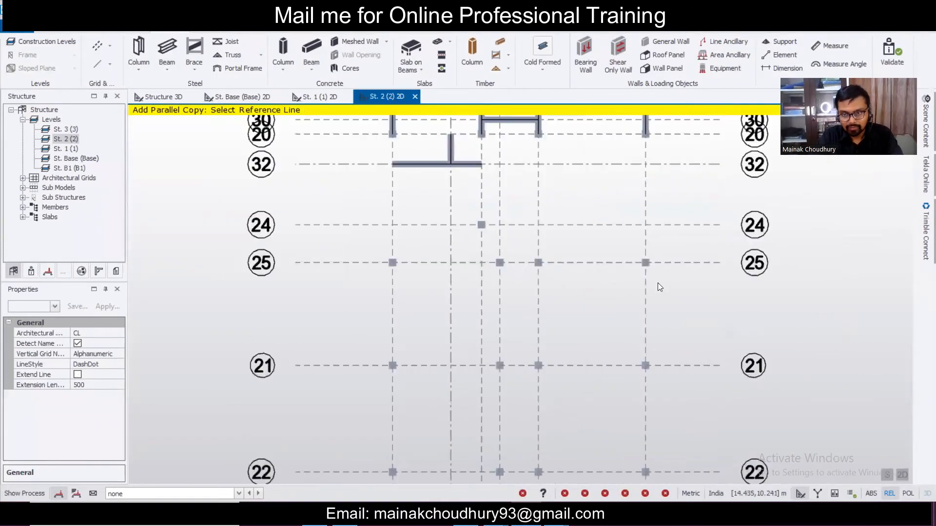
pyautogui.scroll(3, 673, 263)
pyautogui.click(675, 265)
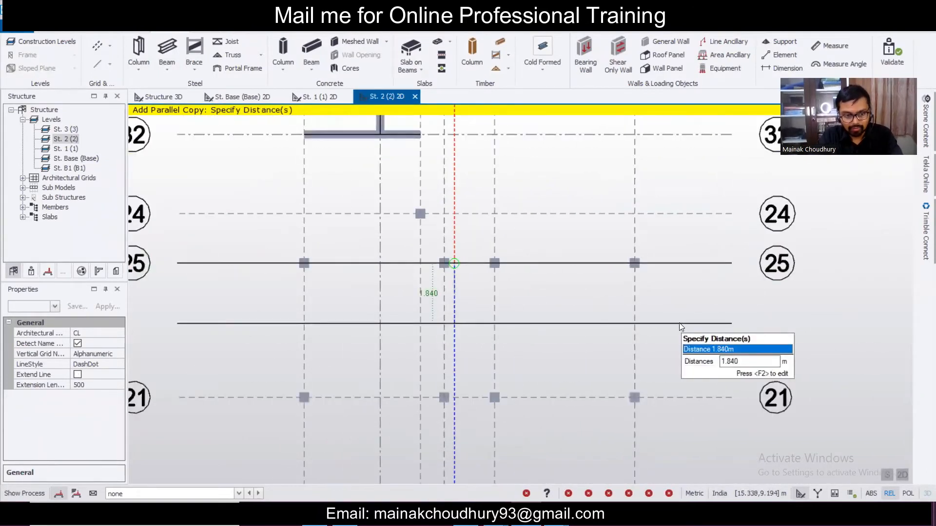
pyautogui.press('Return')
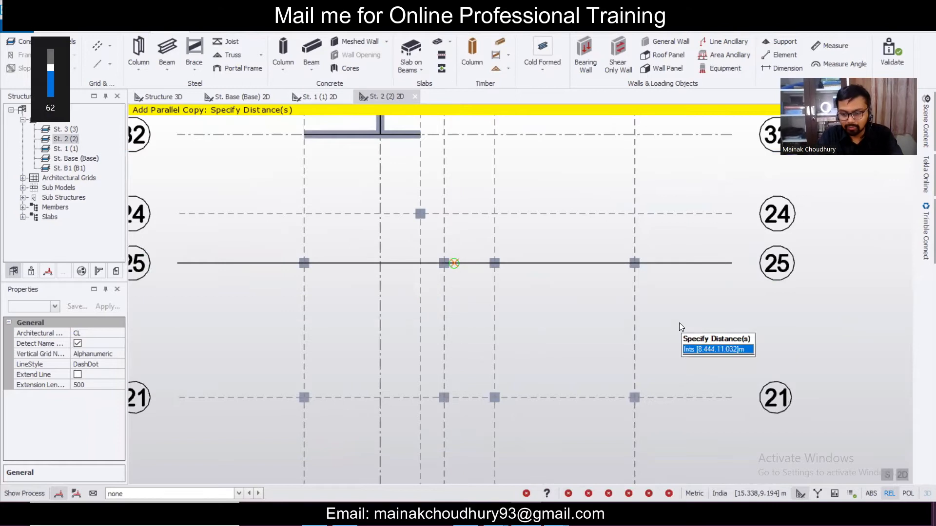
pyautogui.write('1.19')
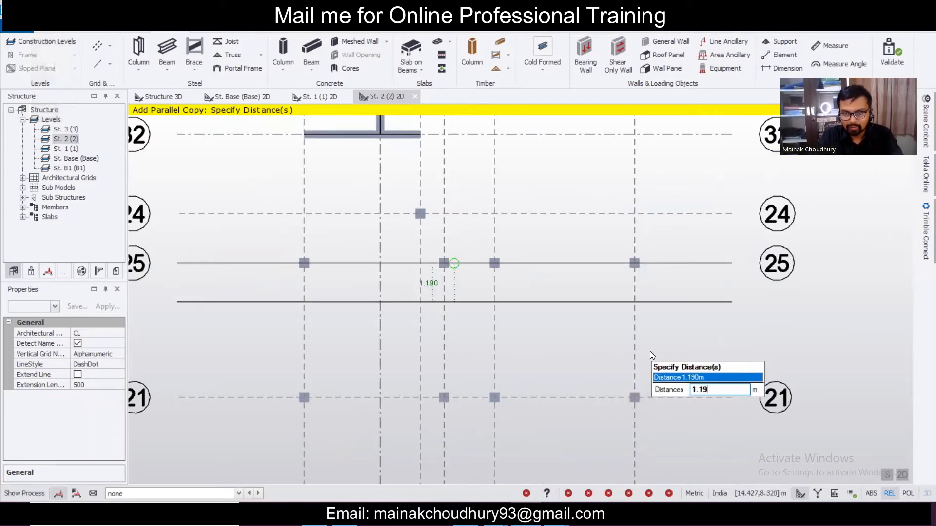
pyautogui.write('0')
pyautogui.press('Return')
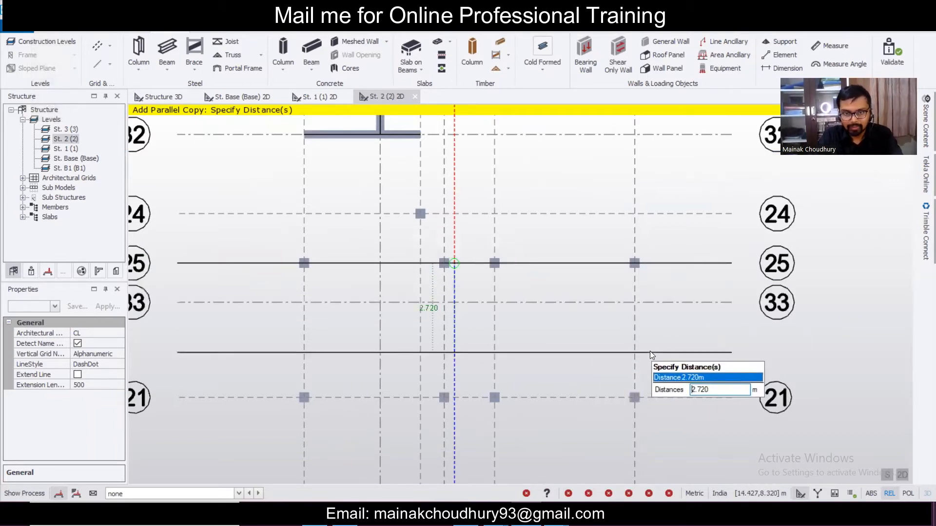
pyautogui.press('Escape')
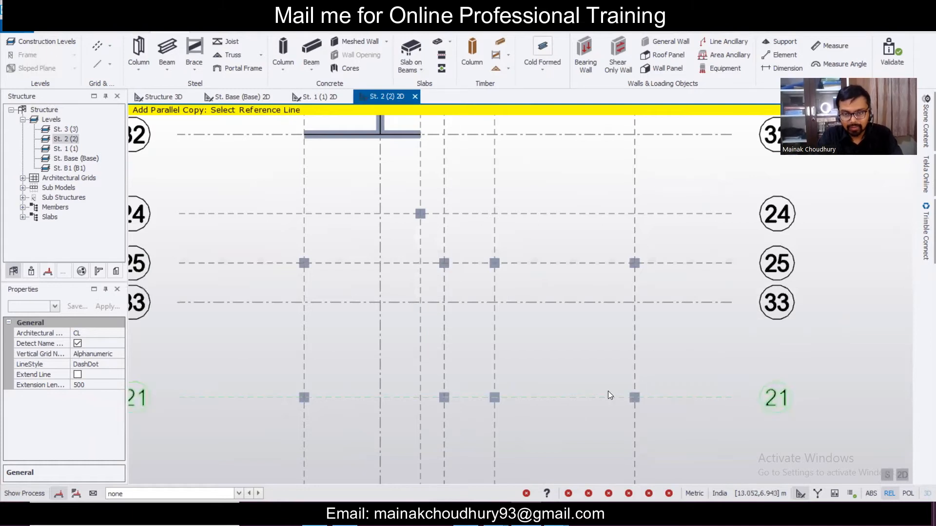
pyautogui.click(505, 515)
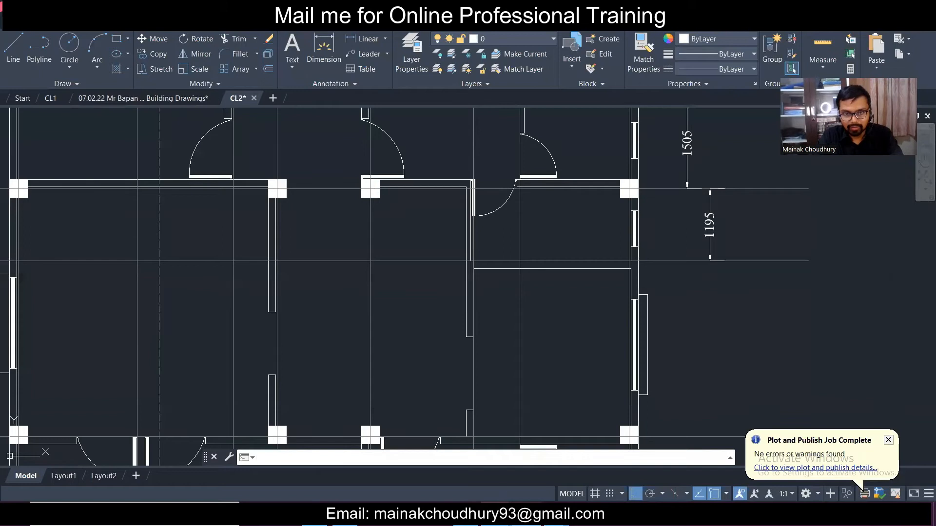
# - Stretch the 1804 dimension's left end to the next grid line so it reads 2564
pyautogui.scroll(-4, 572, 187)
pyautogui.scroll(1, 572, 188)
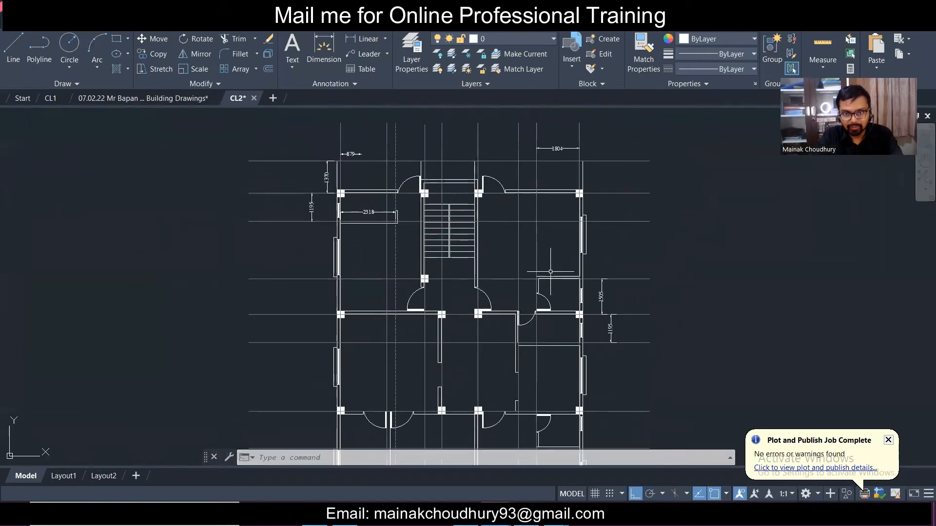
pyautogui.scroll(3, 565, 180)
pyautogui.click(571, 184)
pyautogui.click(514, 175)
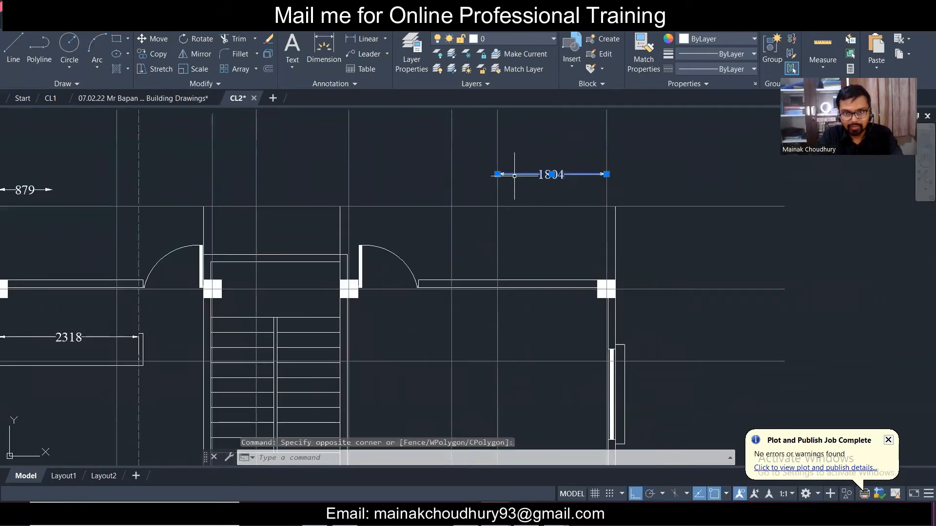
pyautogui.click(497, 174)
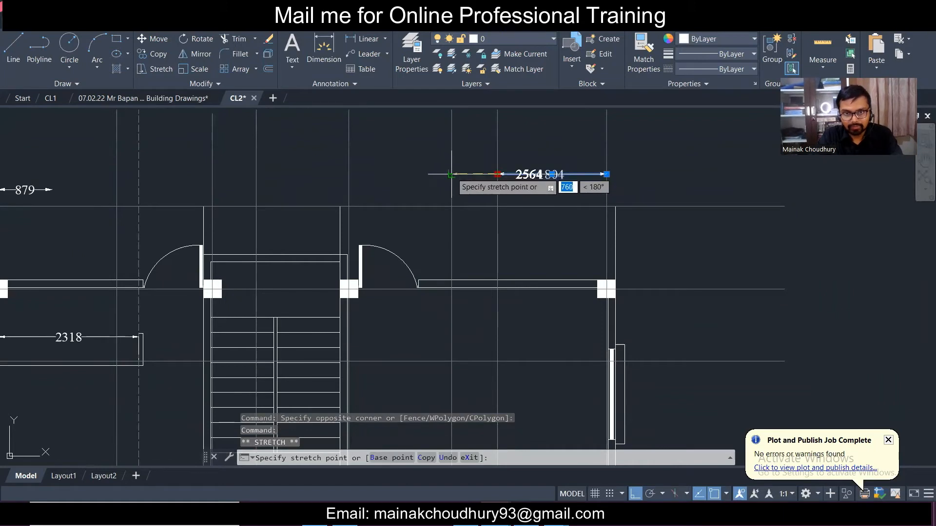
pyautogui.click(451, 174)
pyautogui.press('Escape')
# - Pan across the CL2 plan to review its upper and lower rooms
pyautogui.scroll(-5, 507, 176)
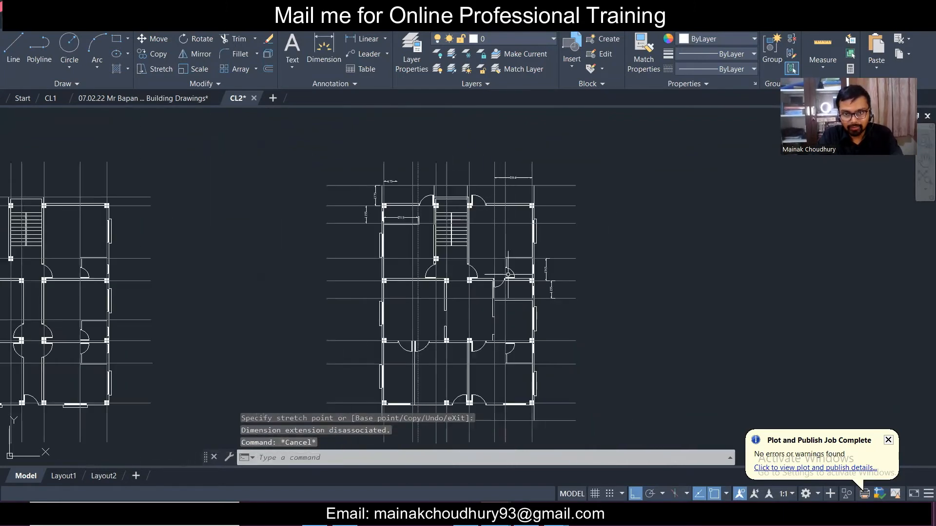
pyautogui.scroll(5, 517, 165)
pyautogui.scroll(-4, 517, 165)
pyautogui.scroll(2, 520, 187)
pyautogui.scroll(-2, 522, 205)
pyautogui.moveTo(533, 281); pyautogui.dragTo(529, 207, button='middle')
pyautogui.scroll(2, 519, 298)
pyautogui.moveTo(447, 261); pyautogui.dragTo(489, 433, button='middle')
pyautogui.moveTo(487, 380); pyautogui.dragTo(472, 181, button='middle')
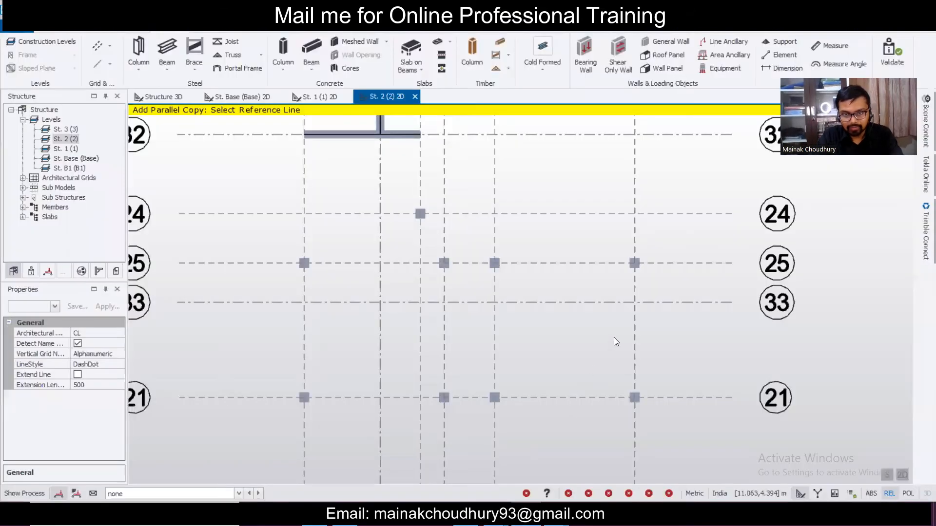
pyautogui.scroll(-2, 614, 338)
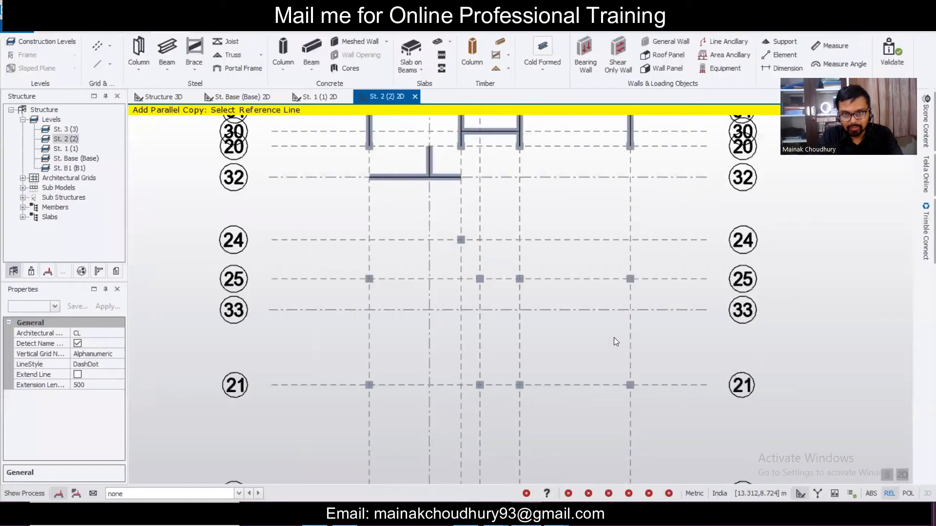
# - Copy the rightmost vertical grid line as a new grid offset 2.564 m on level St. 2
pyautogui.scroll(1, 614, 338)
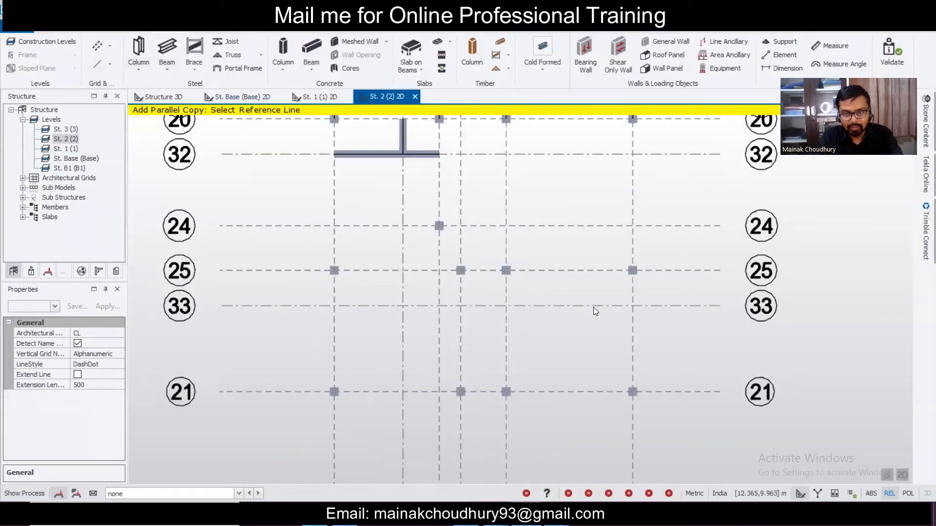
pyautogui.click(633, 342)
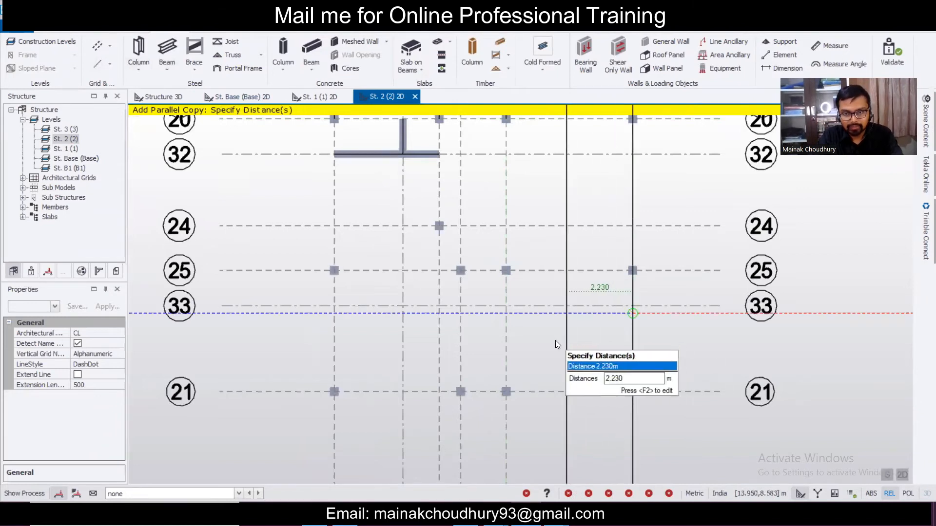
pyautogui.press('F2')
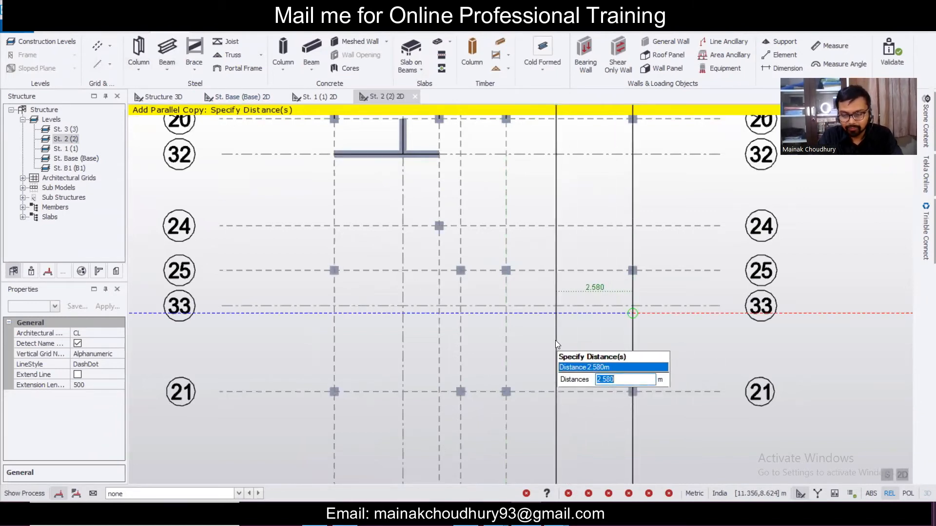
pyautogui.write('0')
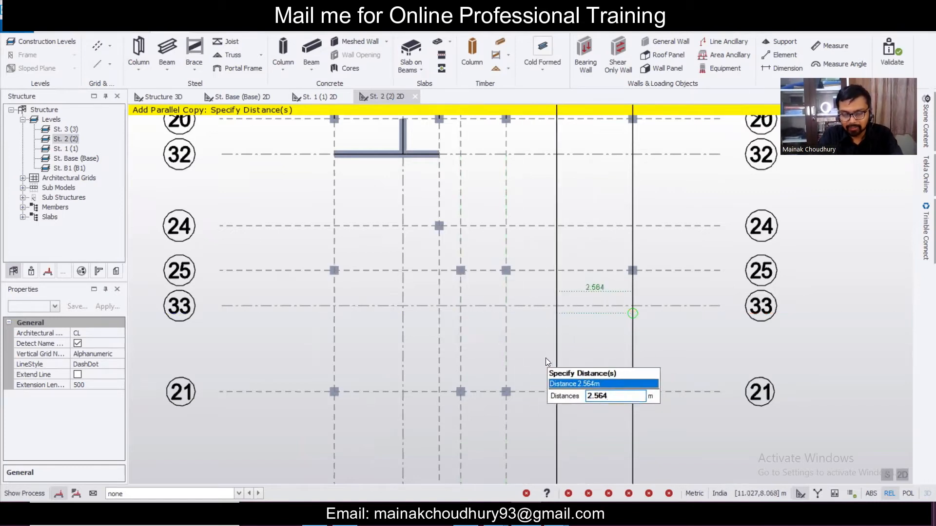
pyautogui.press('Return')
pyautogui.press('Escape')
pyautogui.scroll(-1, 601, 343)
pyautogui.scroll(1, 602, 343)
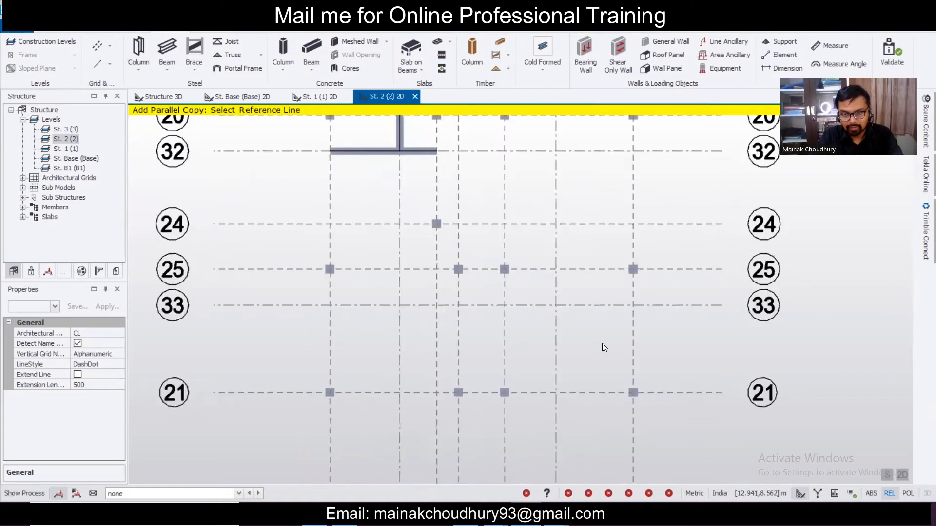
pyautogui.hotkey('alt', 'Tab')
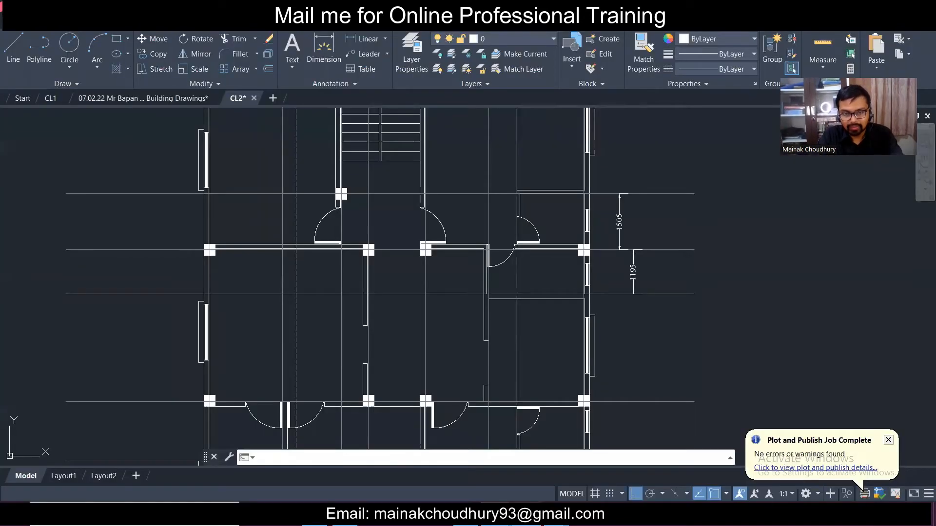
pyautogui.hotkey('alt', 'Tab')
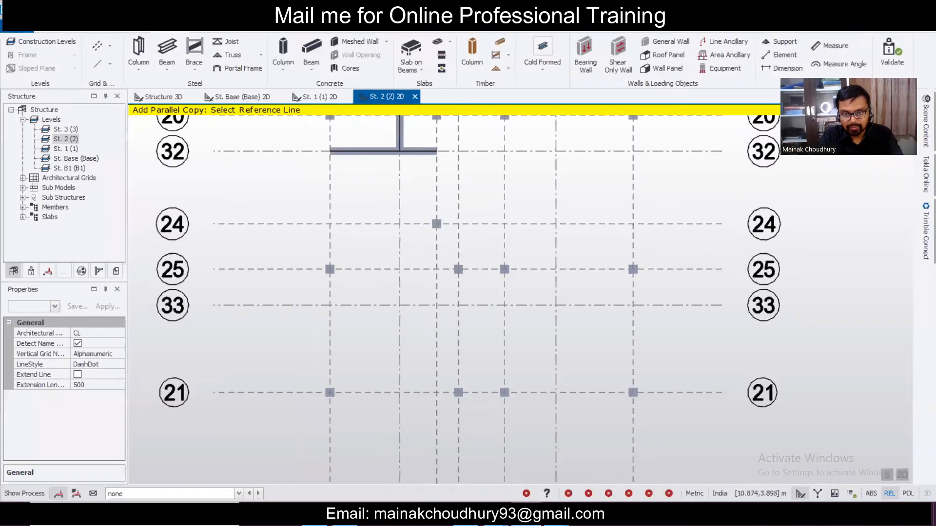
# - Draw a cast-in-place concrete beam from the grid 25 intersection to grid 21
pyautogui.click(314, 48)
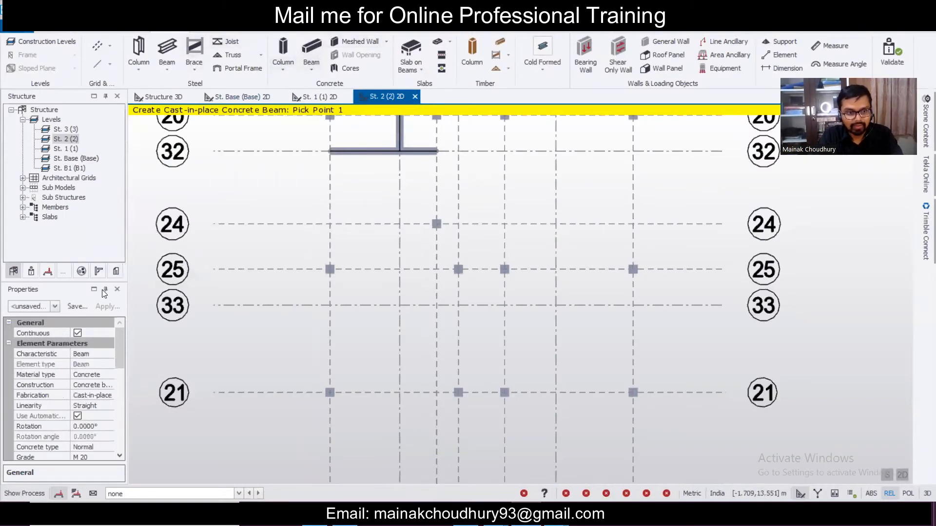
pyautogui.click(54, 307)
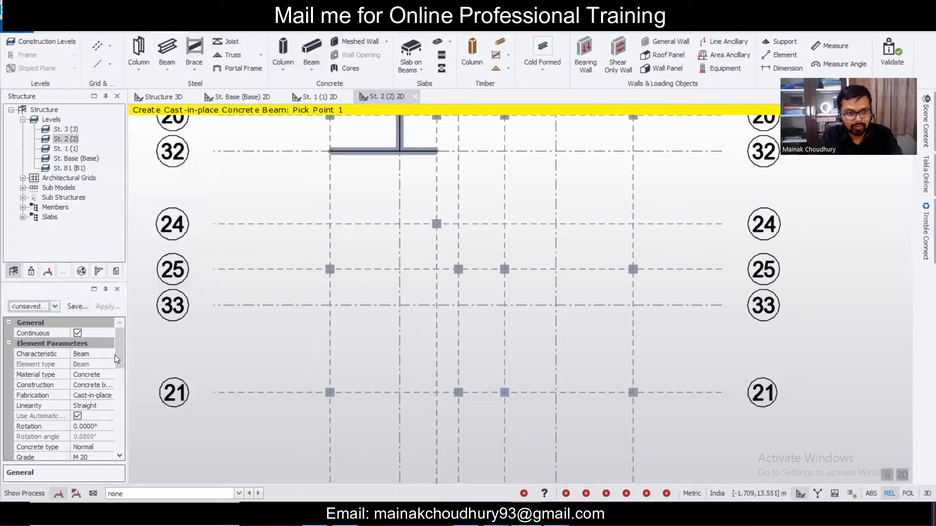
pyautogui.moveTo(117, 354); pyautogui.dragTo(121, 373)
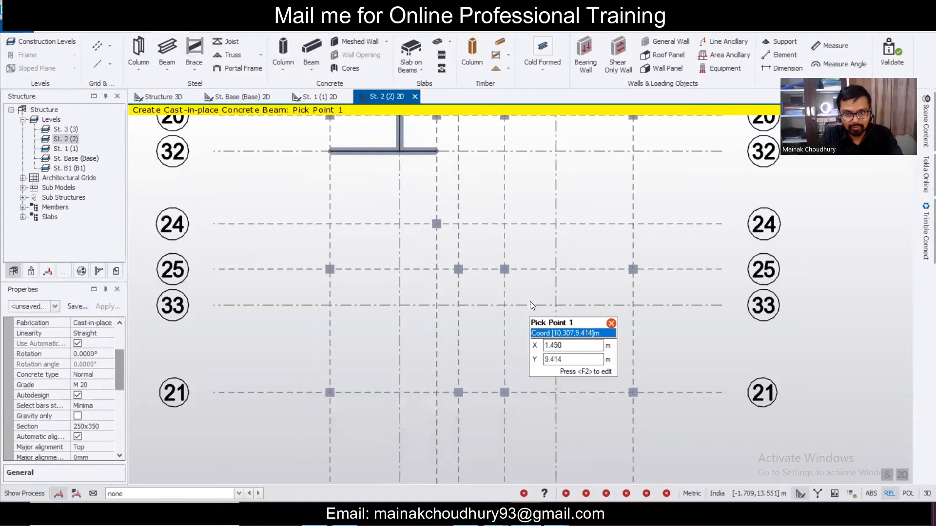
pyautogui.click(555, 269)
pyautogui.click(557, 397)
# - Draw a second concrete beam along grid 33, then minimize Tekla to show AutoCAD
pyautogui.click(634, 305)
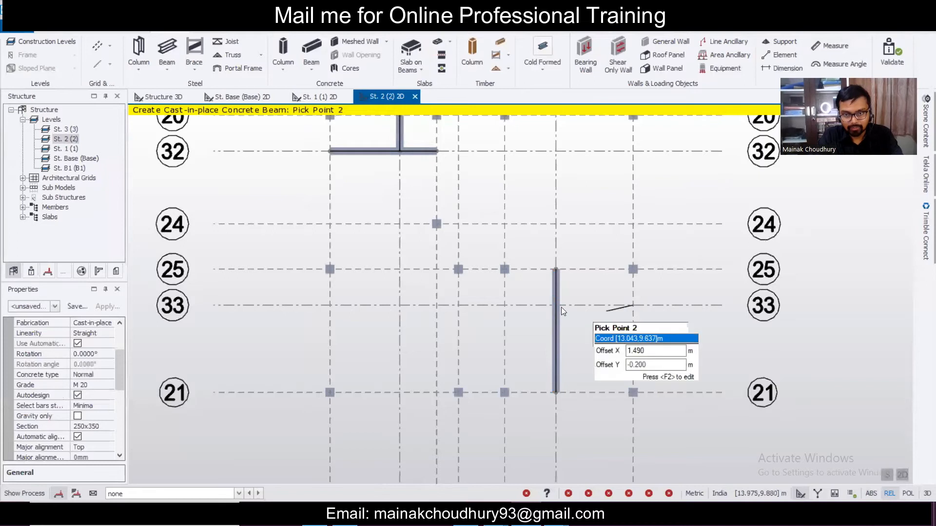
pyautogui.click(559, 306)
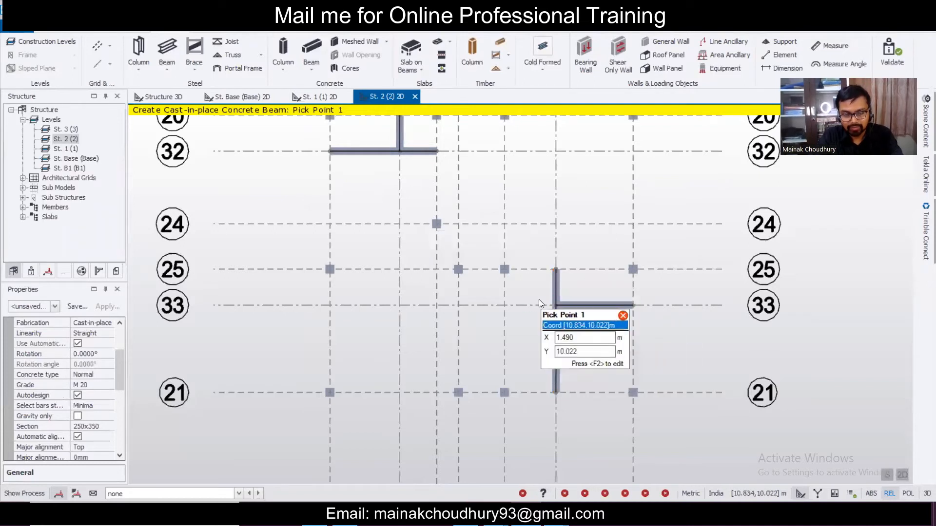
pyautogui.scroll(-2, 651, 345)
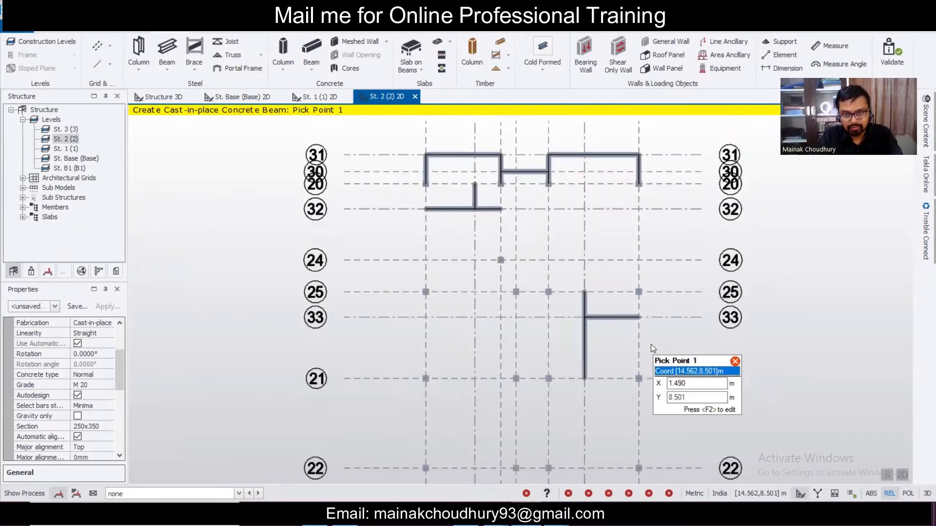
pyautogui.scroll(2, 651, 345)
pyautogui.press('Escape')
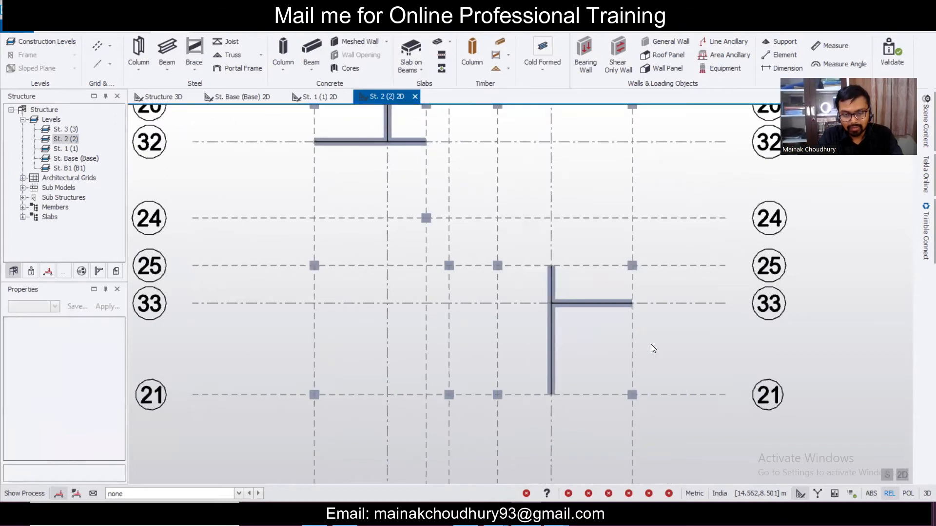
pyautogui.scroll(-1, 595, 357)
pyautogui.click(526, 514)
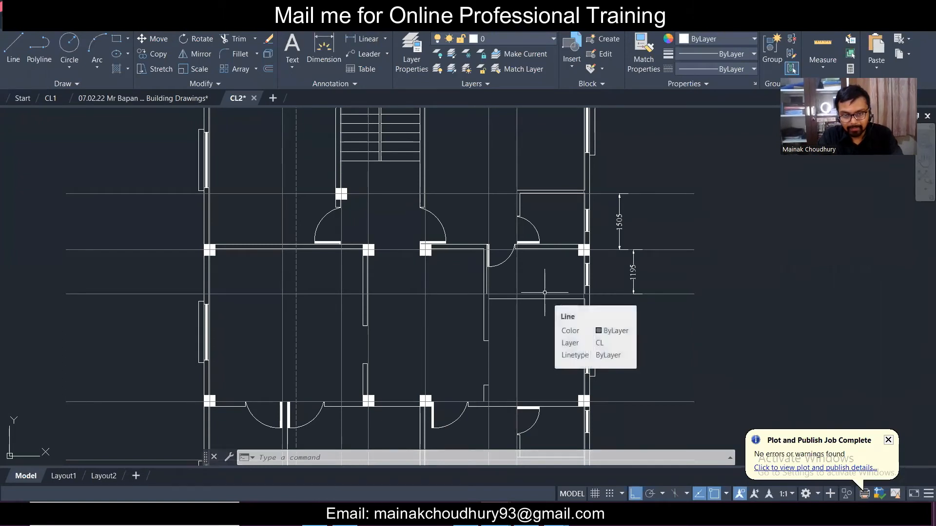
# - Add a 1957 linear dimension from the bottom-left corner to the next vertical grid line
pyautogui.scroll(-4, 546, 294)
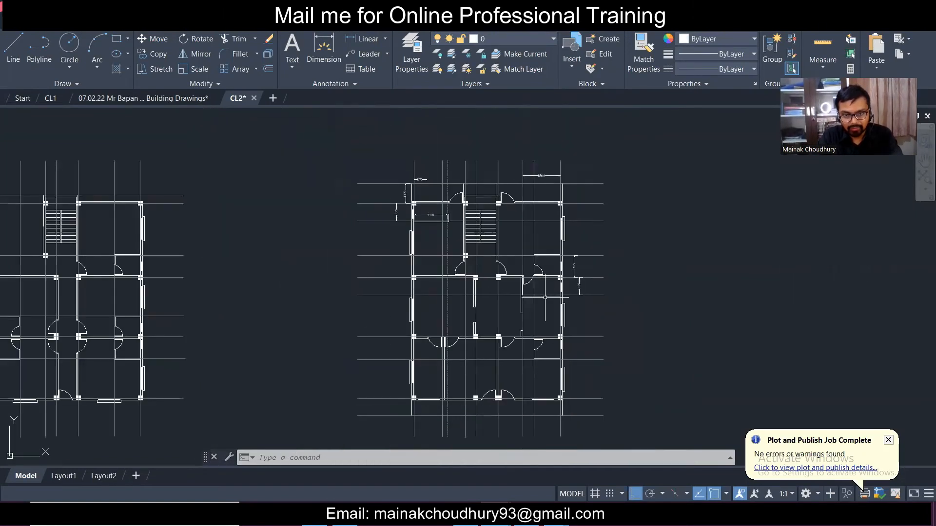
pyautogui.scroll(2, 549, 365)
pyautogui.moveTo(550, 364); pyautogui.dragTo(565, 309, button='middle')
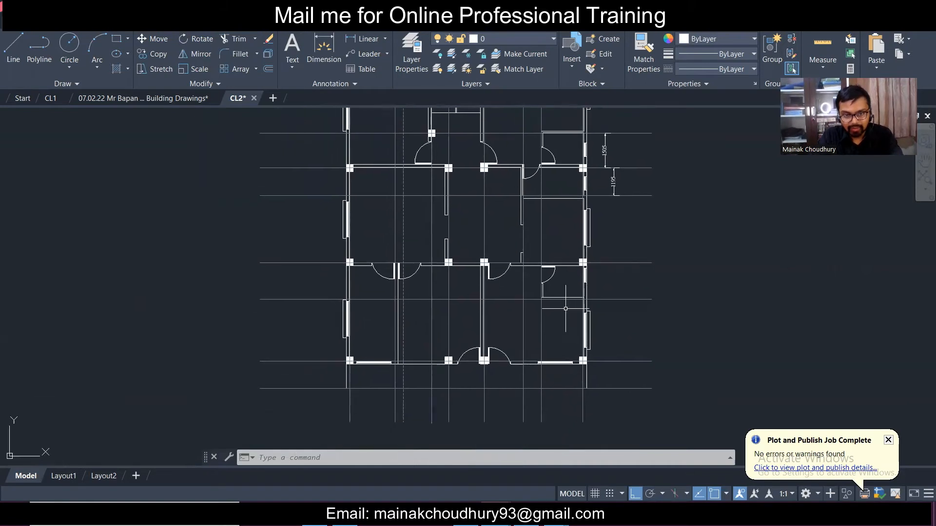
pyautogui.scroll(1, 408, 327)
pyautogui.scroll(1, 484, 363)
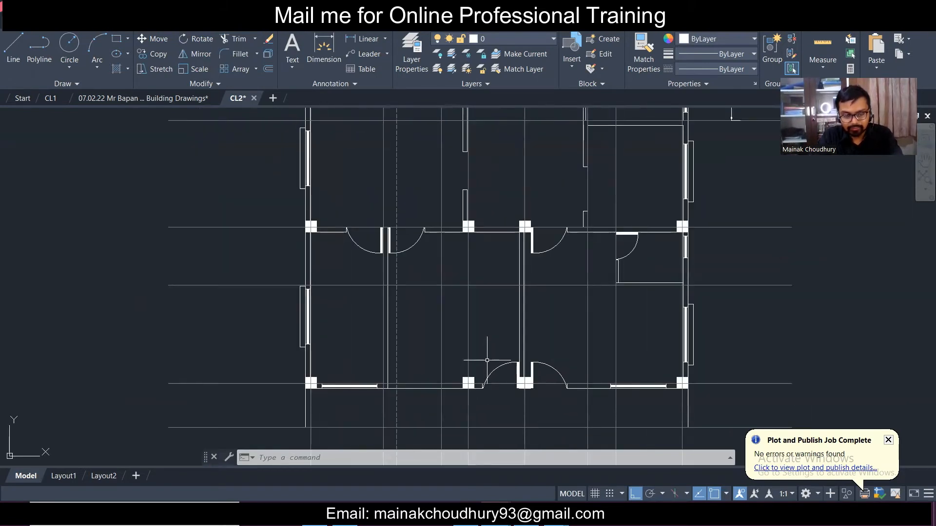
pyautogui.scroll(-1, 487, 360)
pyautogui.scroll(1, 412, 386)
pyautogui.scroll(1, 413, 335)
pyautogui.moveTo(588, 375); pyautogui.dragTo(476, 410, button='middle')
pyautogui.scroll(-1, 464, 383)
pyautogui.moveTo(458, 380); pyautogui.dragTo(463, 326, button='middle')
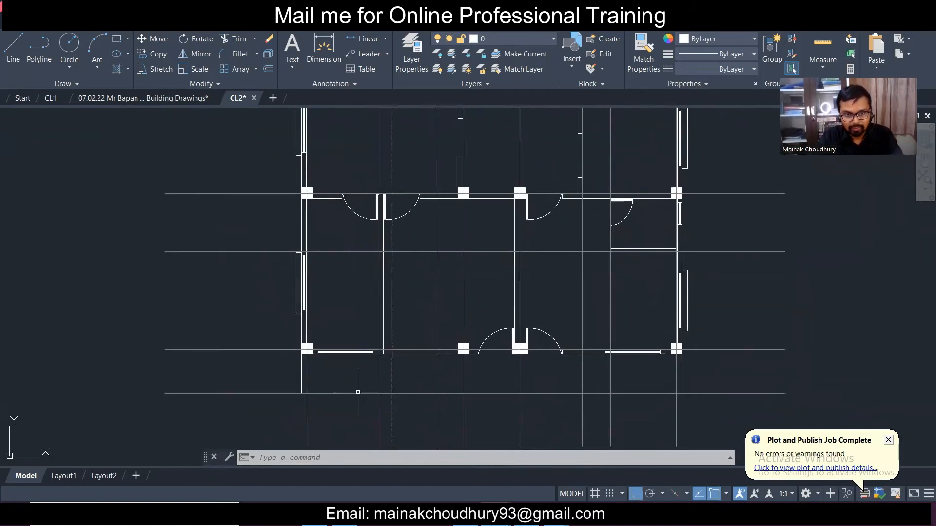
pyautogui.click(365, 39)
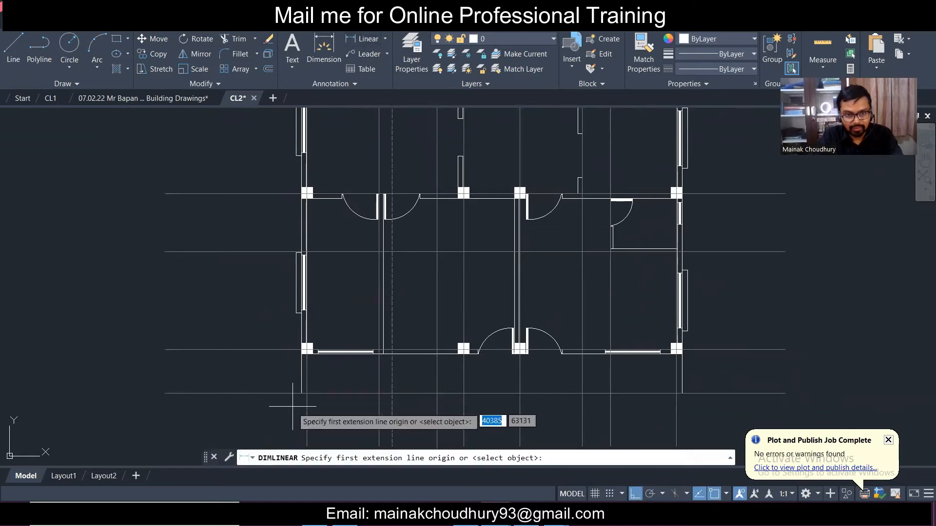
pyautogui.scroll(2, 293, 406)
pyautogui.click(307, 393)
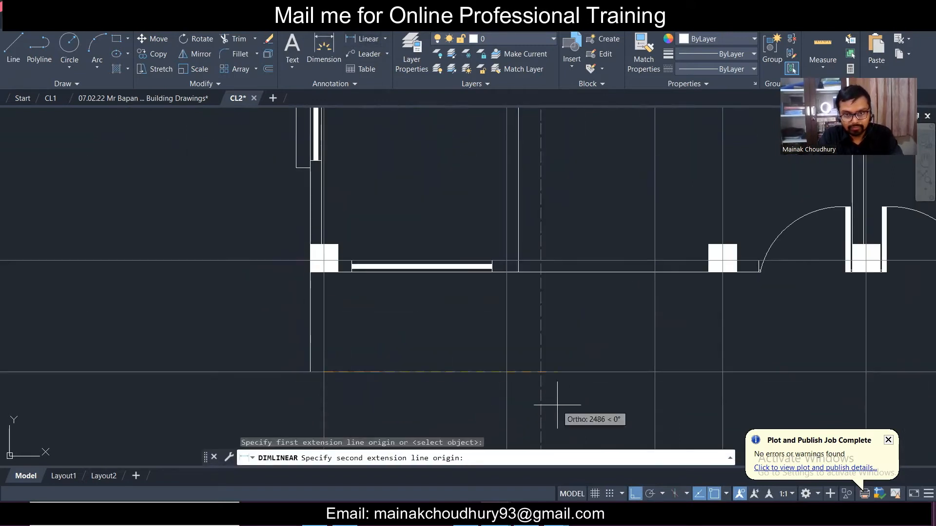
pyautogui.click(507, 372)
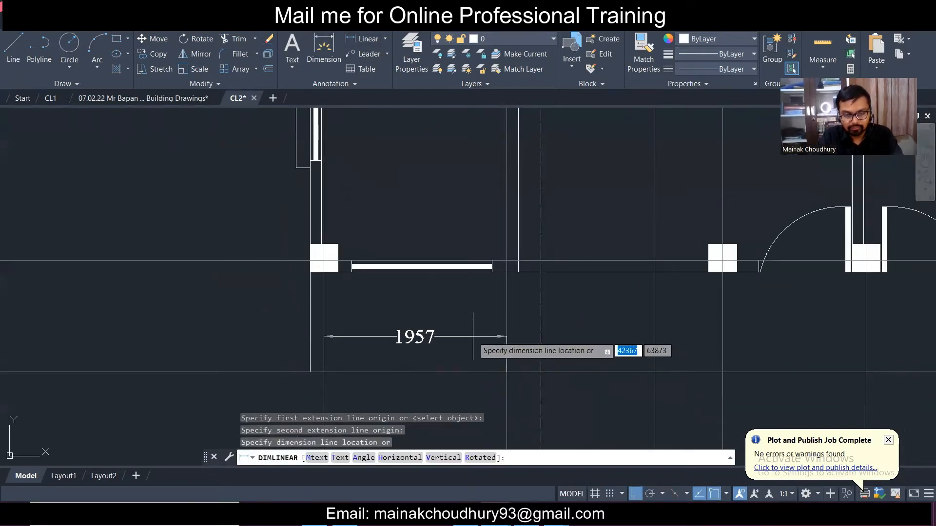
pyautogui.click(473, 336)
pyautogui.scroll(-5, 472, 337)
pyautogui.scroll(2, 458, 341)
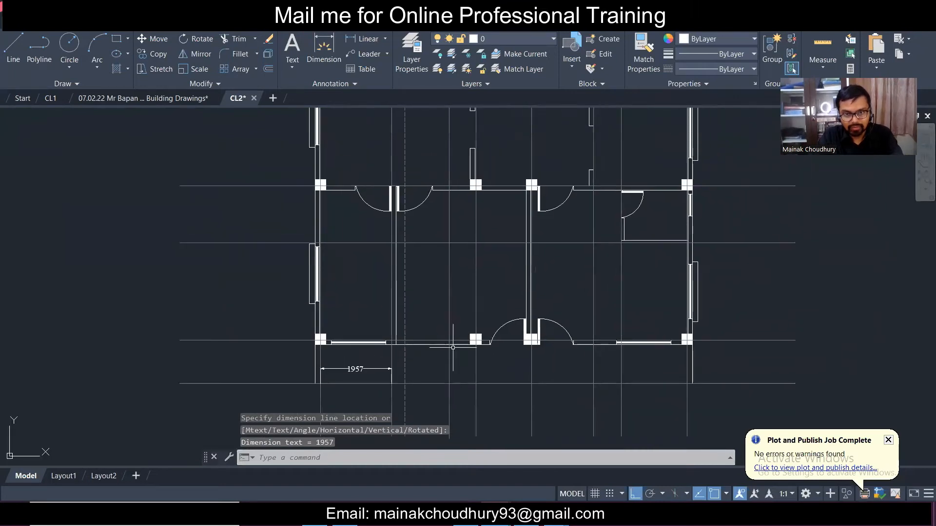
pyautogui.scroll(-1, 453, 346)
pyautogui.scroll(1, 447, 353)
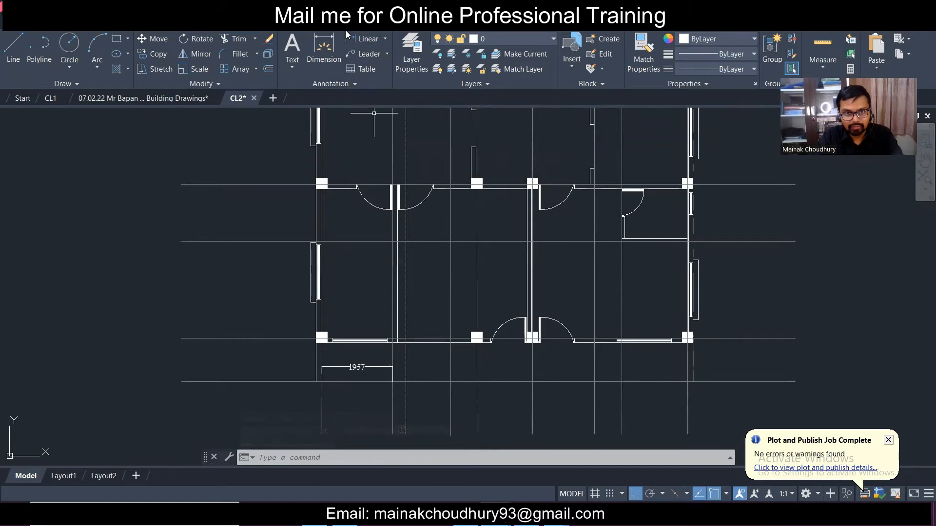
# - Dimension the 1804 gap between the offset grid line and the right outer grid line
pyautogui.click(364, 38)
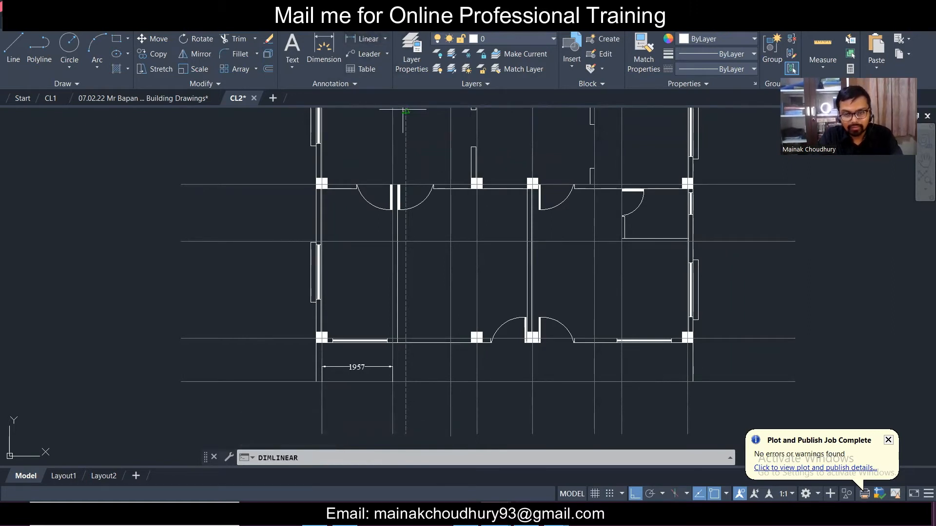
pyautogui.click(622, 382)
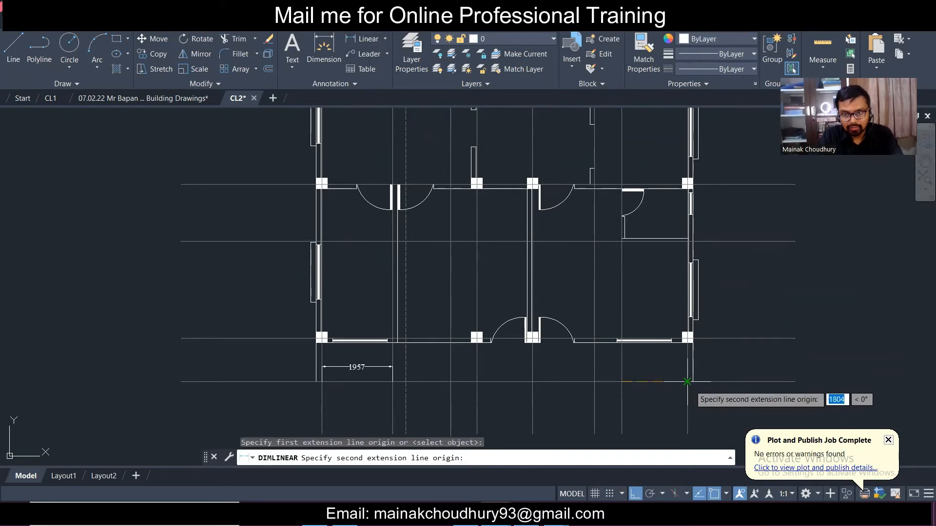
pyautogui.click(688, 381)
pyautogui.click(666, 364)
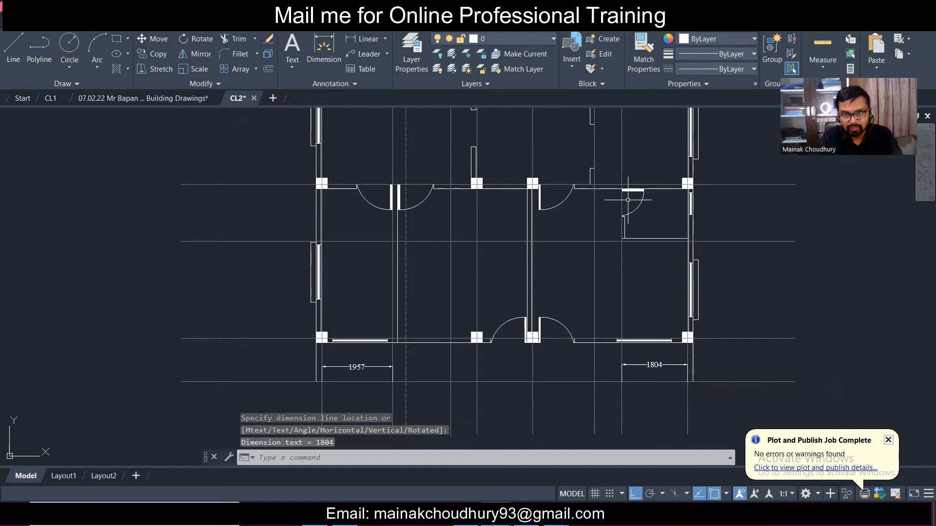
# - Add a vertical 1572 dimension between the two right-hand horizontal grid lines
pyautogui.click(365, 38)
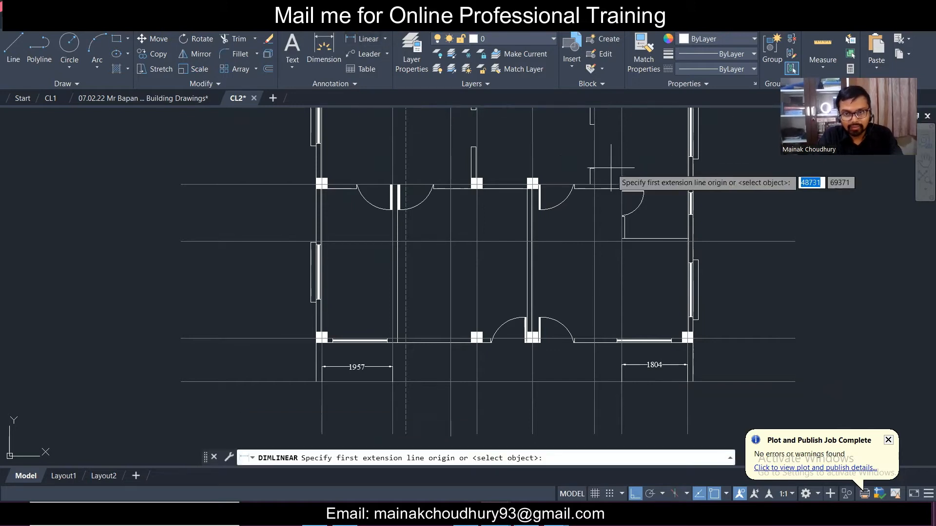
pyautogui.scroll(2, 646, 181)
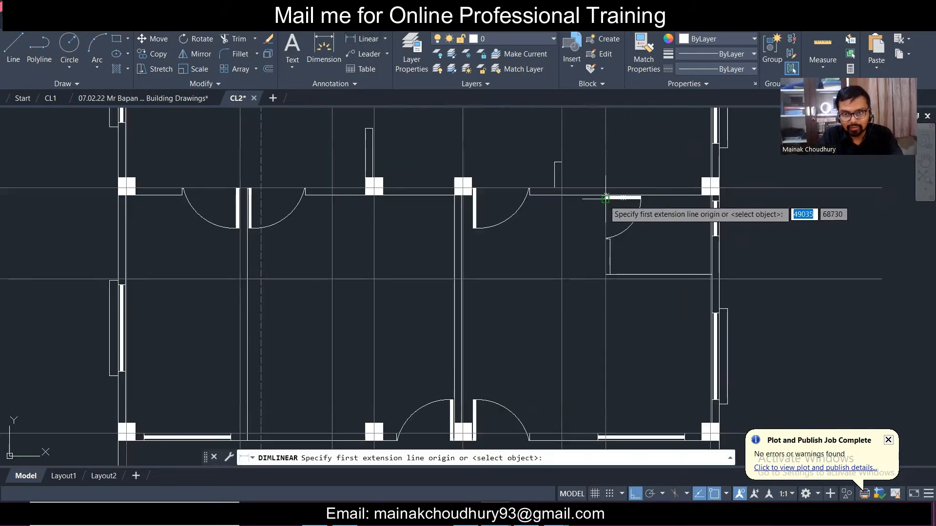
pyautogui.click(755, 188)
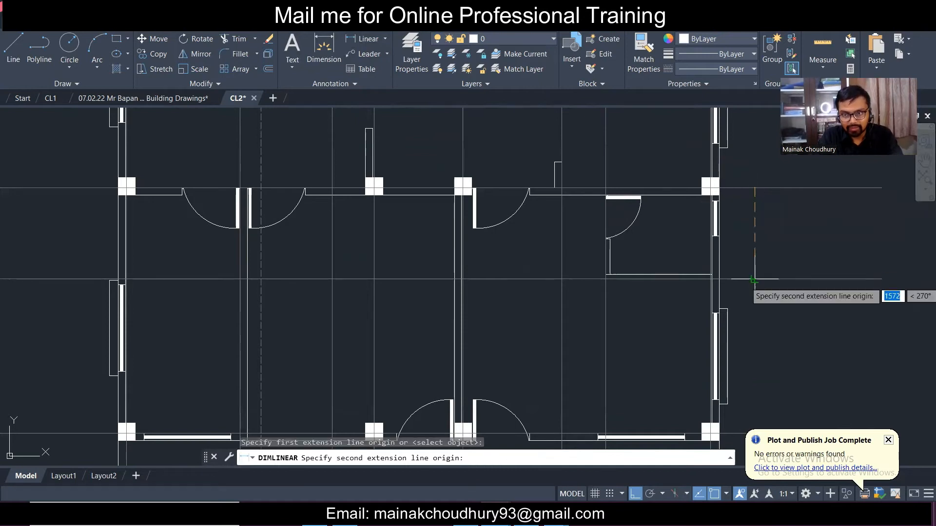
pyautogui.click(754, 280)
pyautogui.click(750, 234)
pyautogui.scroll(-4, 741, 234)
pyautogui.scroll(2, 729, 274)
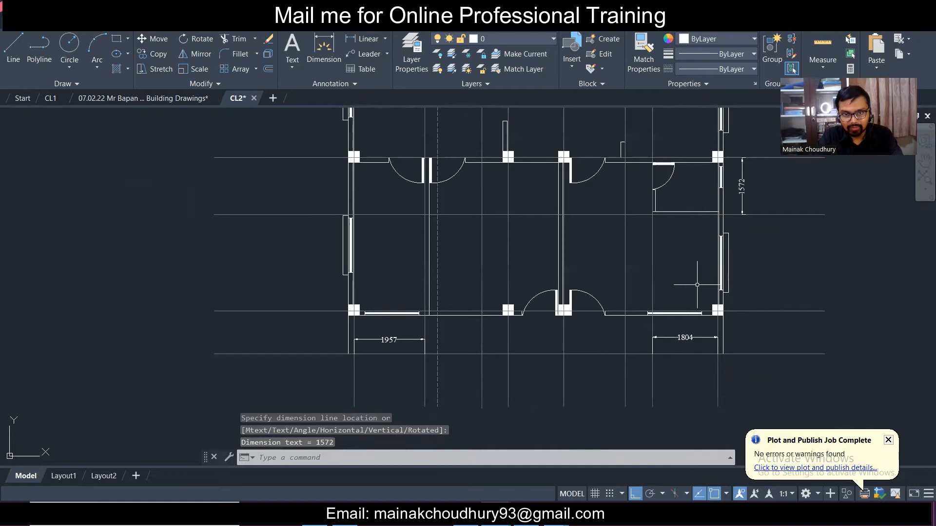
pyautogui.moveTo(698, 234); pyautogui.dragTo(602, 243, button='middle')
pyautogui.scroll(3, 644, 243)
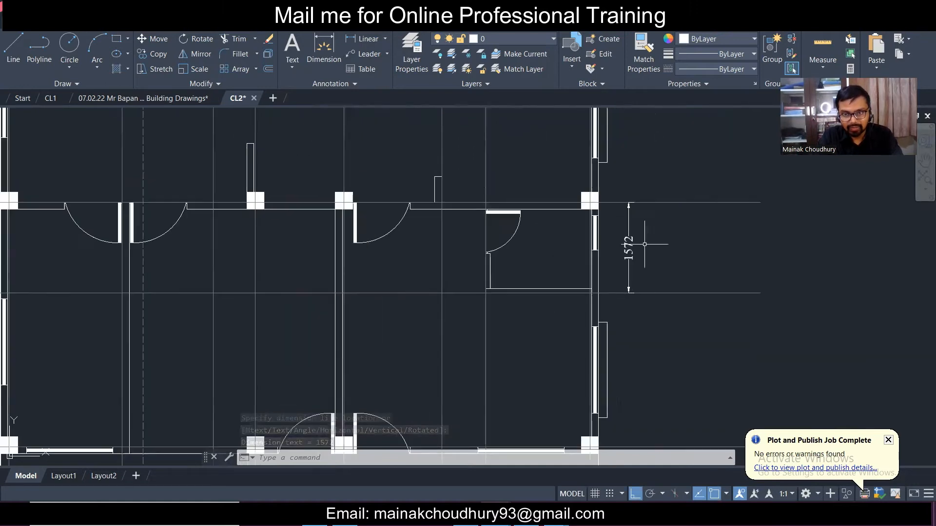
pyautogui.scroll(-2, 645, 243)
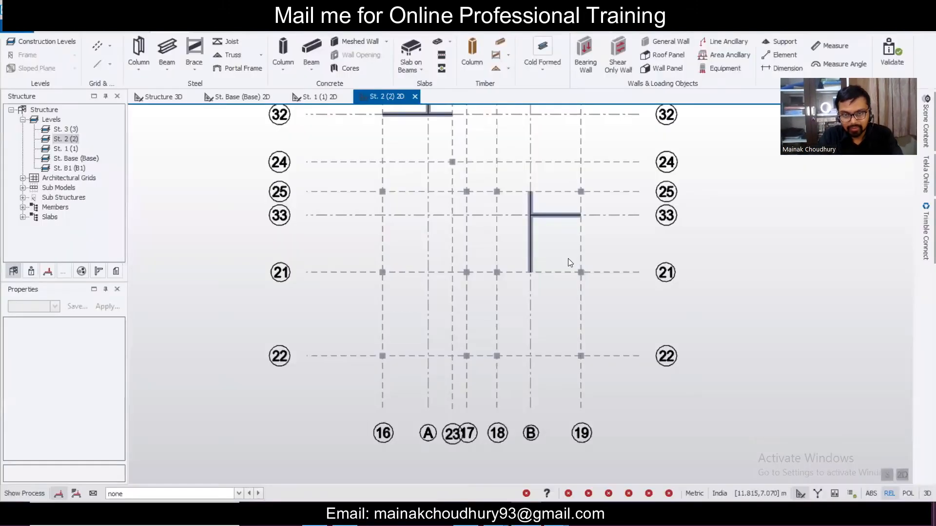
# - Add grid line 34 as a parallel copy 1.572 m below grid 21
pyautogui.scroll(2, 571, 263)
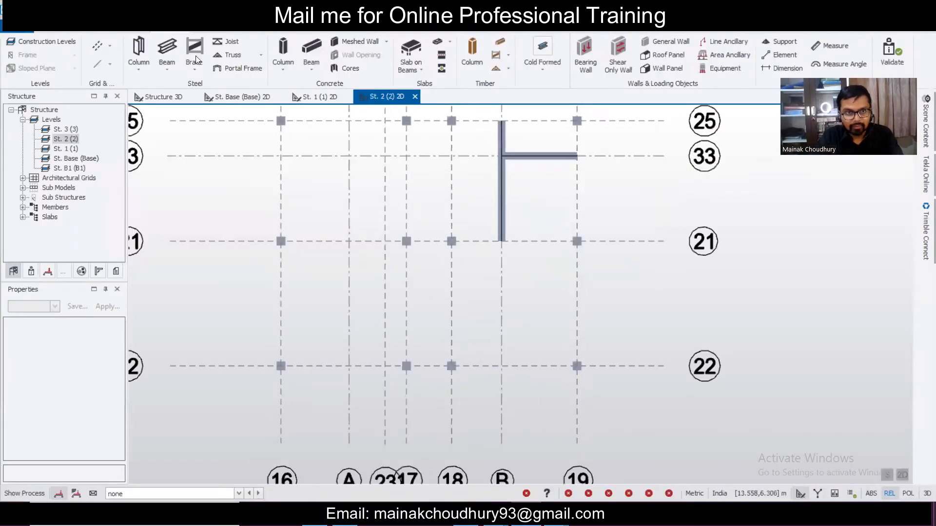
pyautogui.click(98, 45)
pyautogui.click(649, 242)
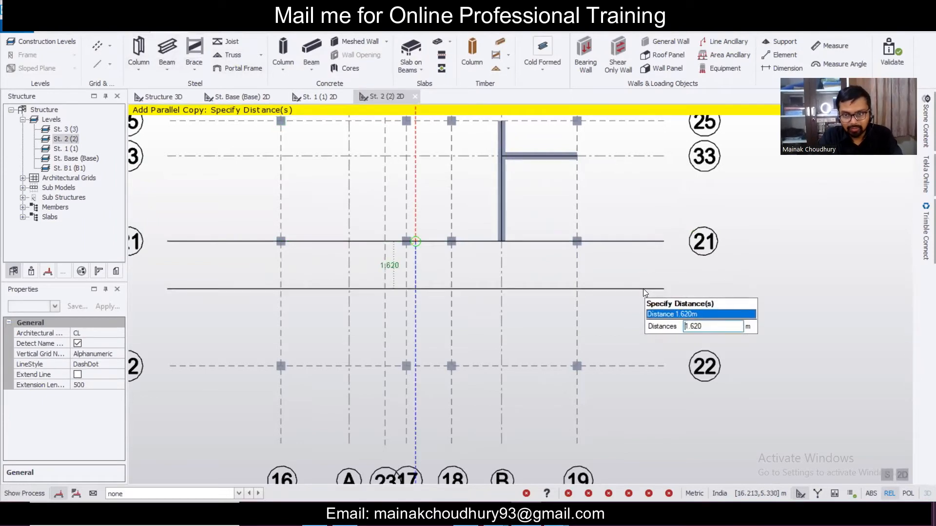
pyautogui.write('.090')
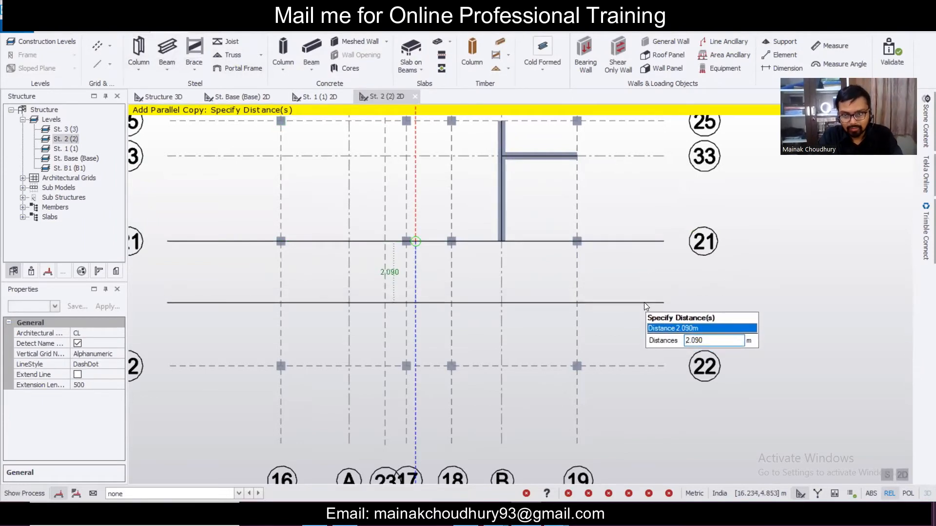
pyautogui.press('Return')
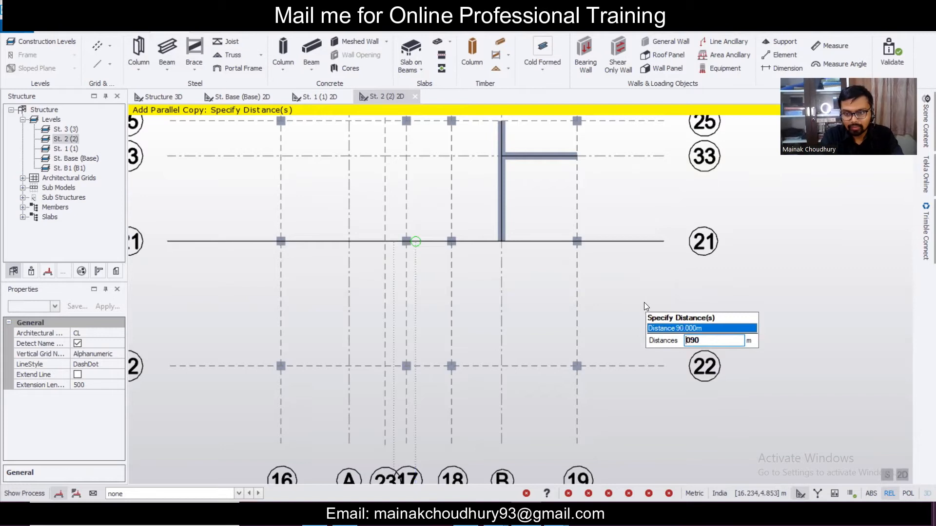
pyautogui.write('1.572')
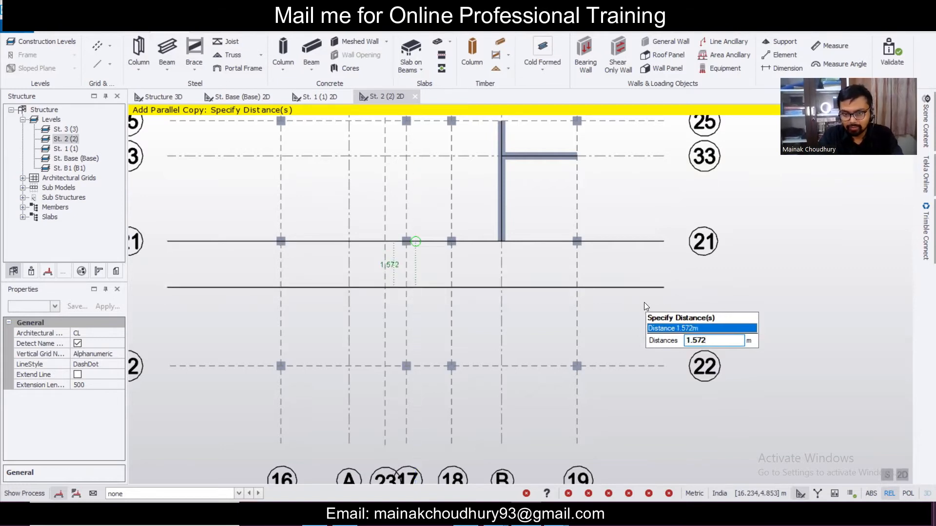
pyautogui.press('Return')
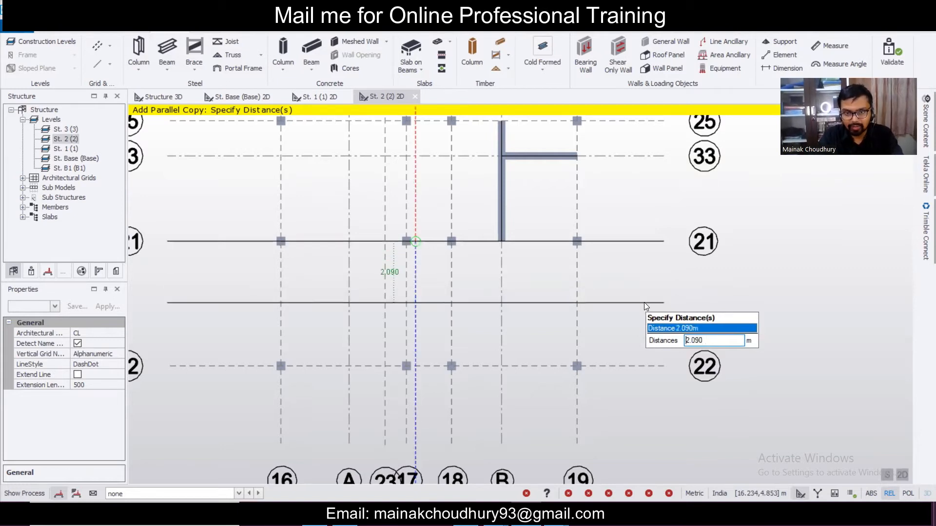
pyautogui.press('Escape')
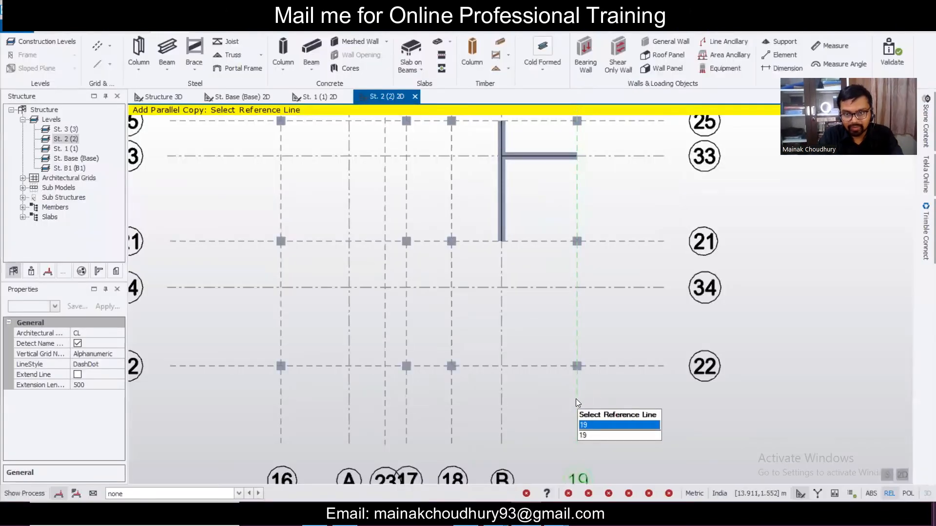
# - Add grid line C as a parallel copy 1.804 m from grid 19
pyautogui.click(575, 399)
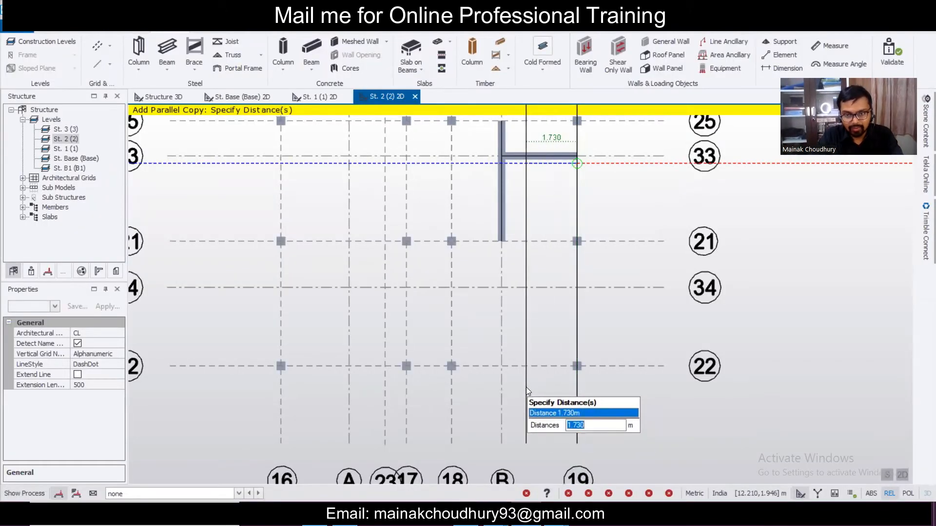
pyautogui.hotkey('shift', 'Right')
pyautogui.hotkey('shift', 'Right')
pyautogui.hotkey('shift', 'Right')
pyautogui.hotkey('shift', 'Right')
pyautogui.hotkey('shift', 'Right')
pyautogui.write('1.804')
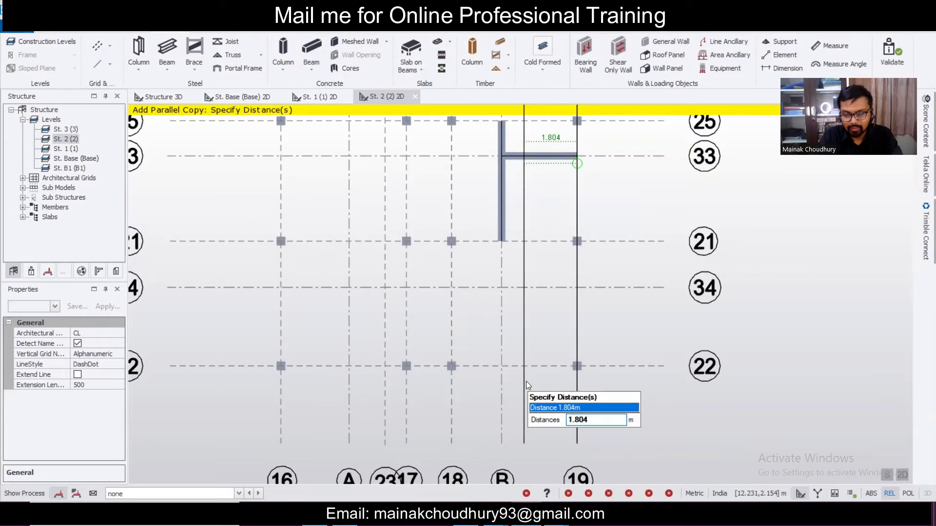
pyautogui.press('Return')
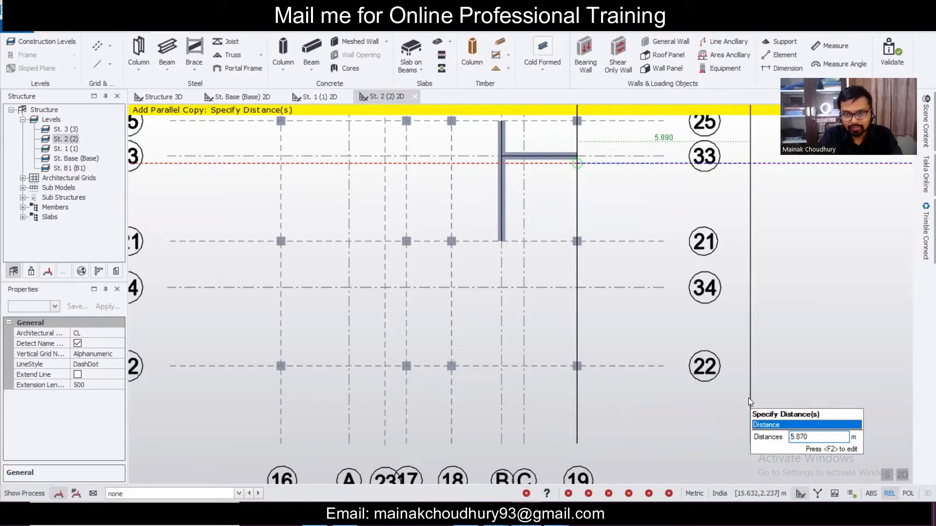
pyautogui.press('Escape')
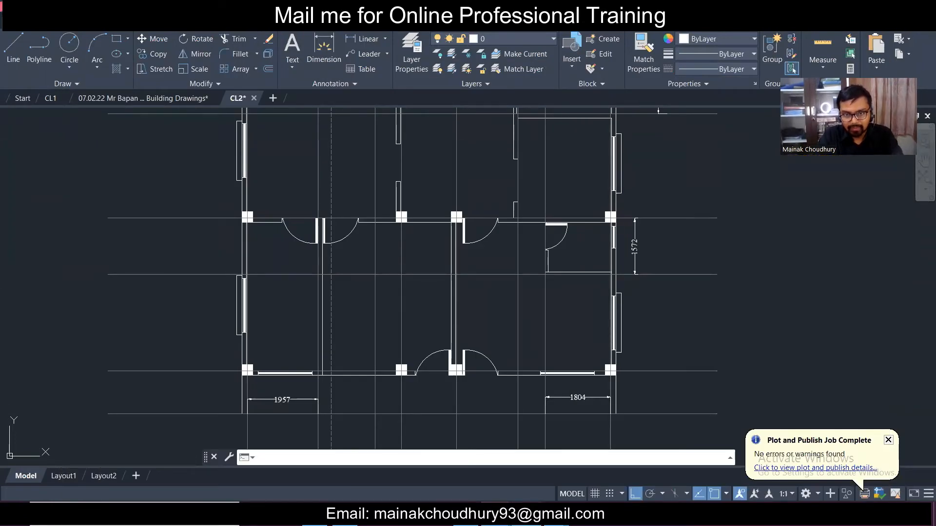
pyautogui.click(495, 515)
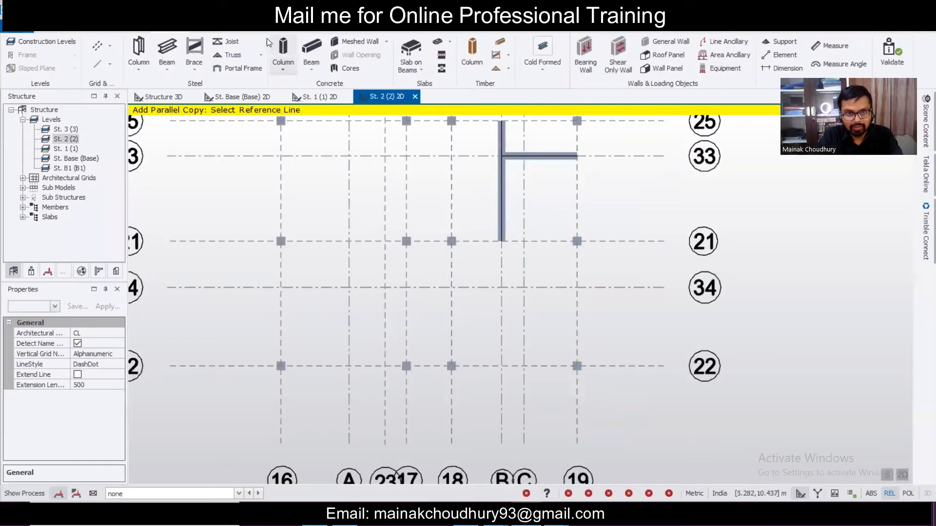
# - Draw concrete beams along grid 34 from grid 19 to 18 and along grid C from 21 to 34
pyautogui.click(313, 48)
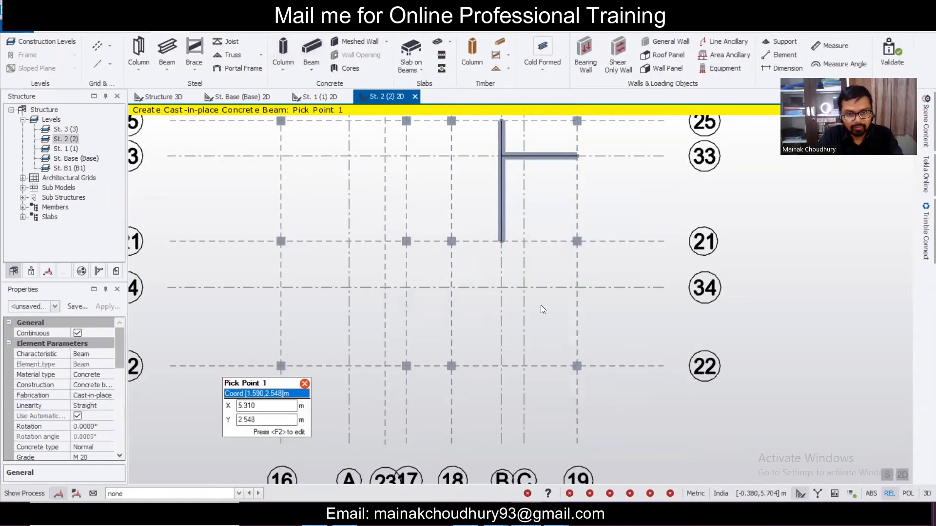
pyautogui.click(579, 288)
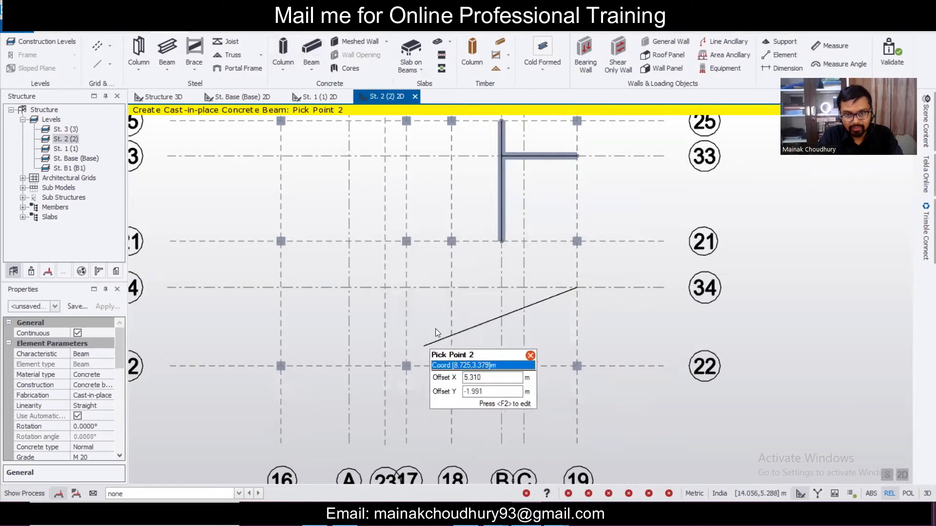
pyautogui.click(452, 288)
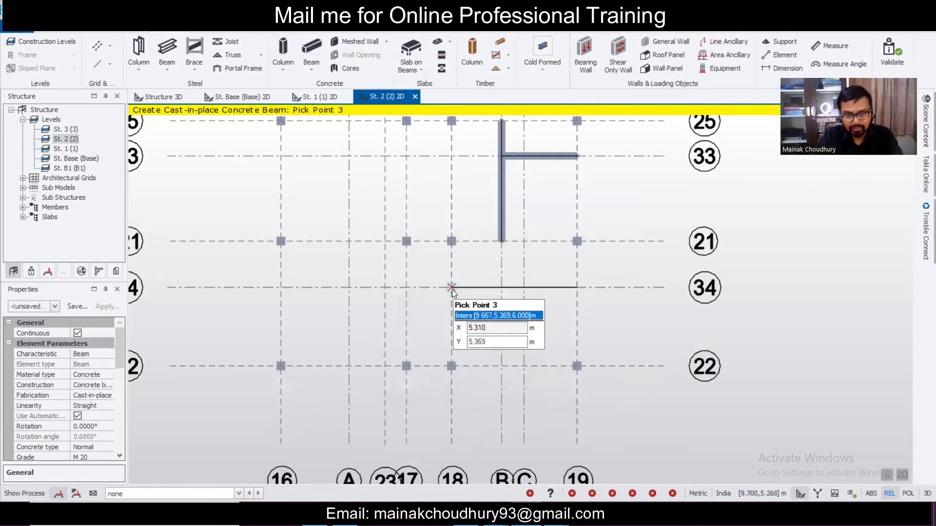
pyautogui.click(524, 241)
pyautogui.click(524, 288)
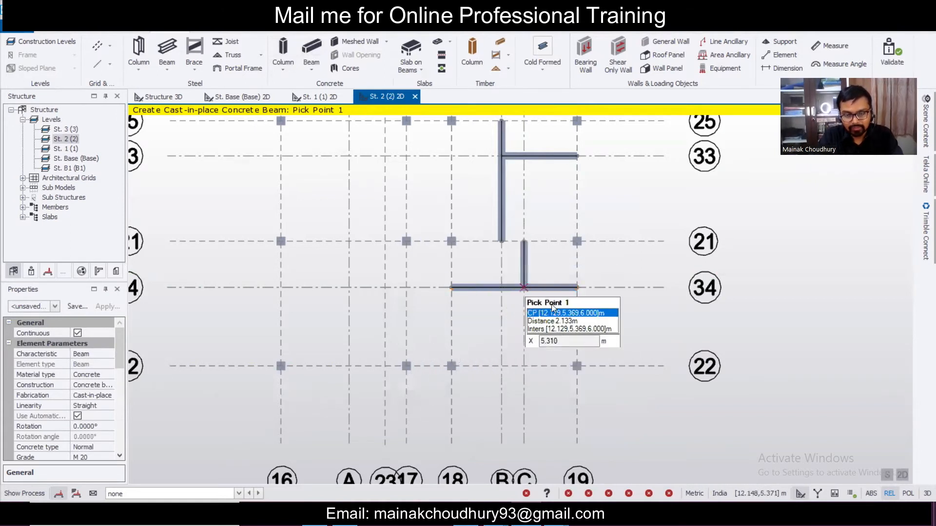
pyautogui.scroll(-2, 556, 316)
pyautogui.scroll(3, 557, 316)
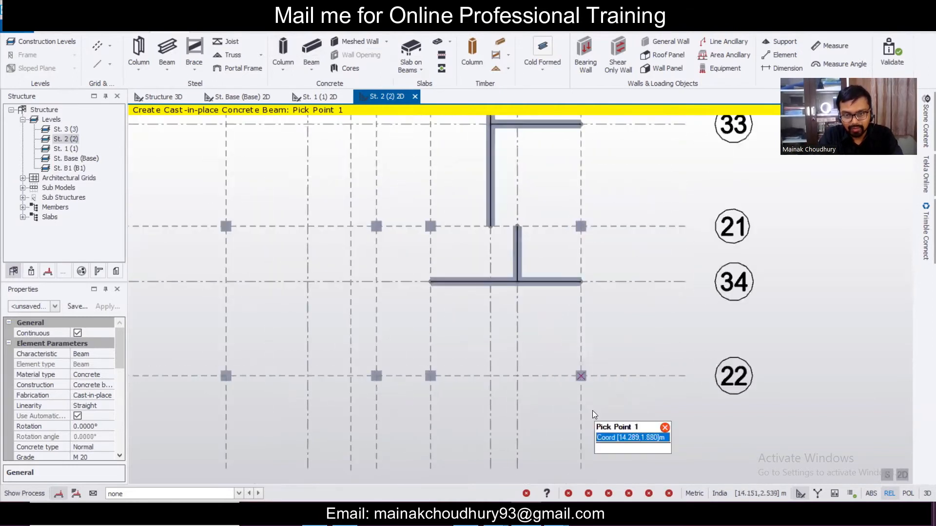
pyautogui.click(554, 515)
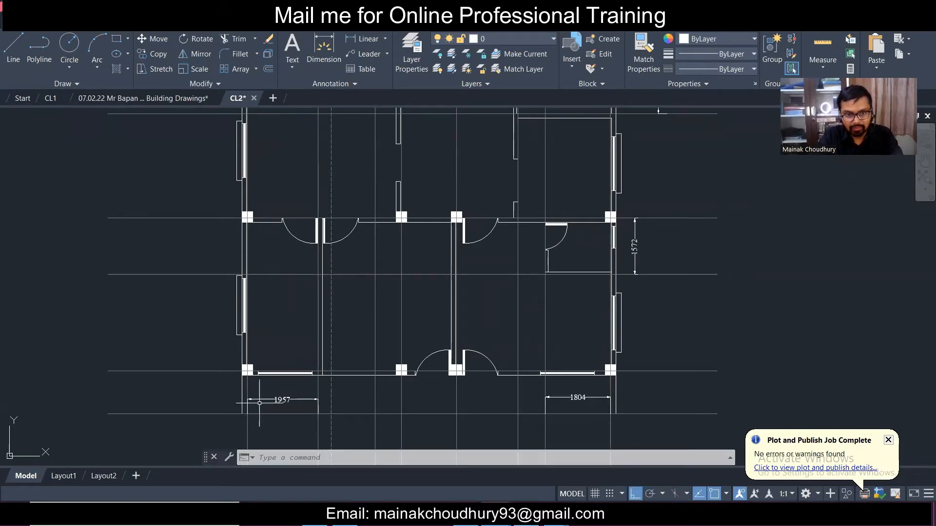
# - Add a vertical grid line as a parallel copy 1.957 m from grid 16
pyautogui.click(554, 515)
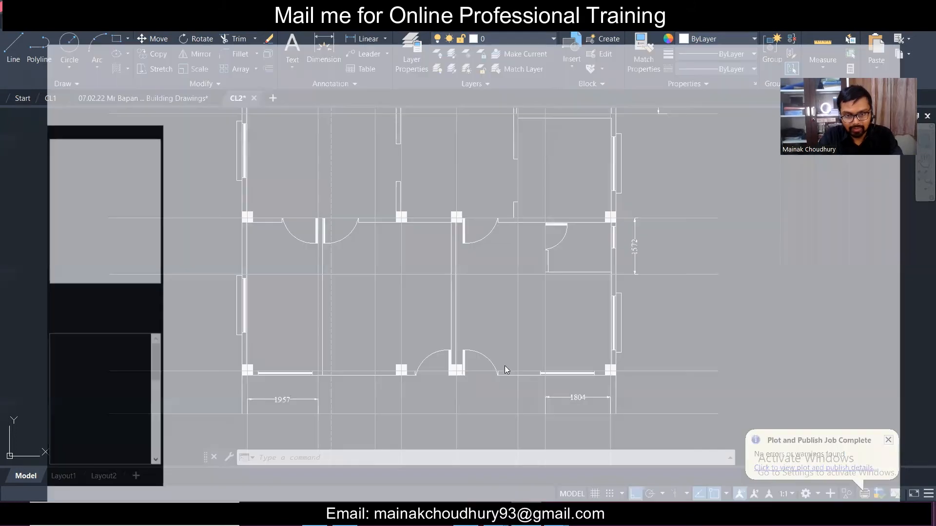
pyautogui.scroll(3, 308, 393)
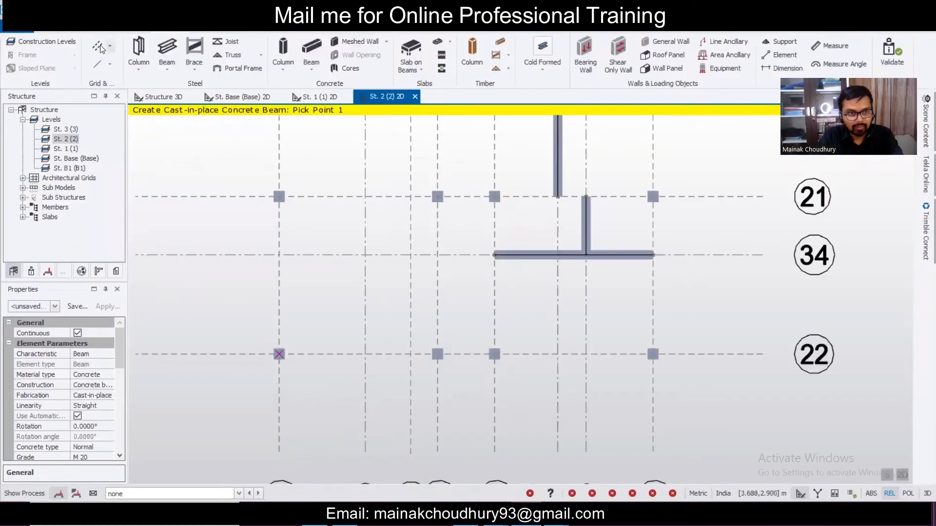
pyautogui.click(99, 46)
pyautogui.click(279, 303)
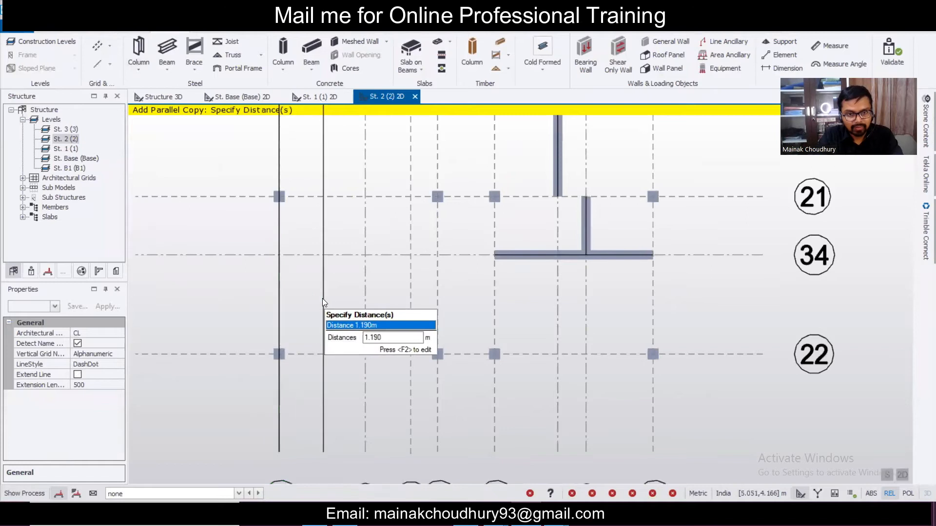
pyautogui.write('1')
pyautogui.press('Return')
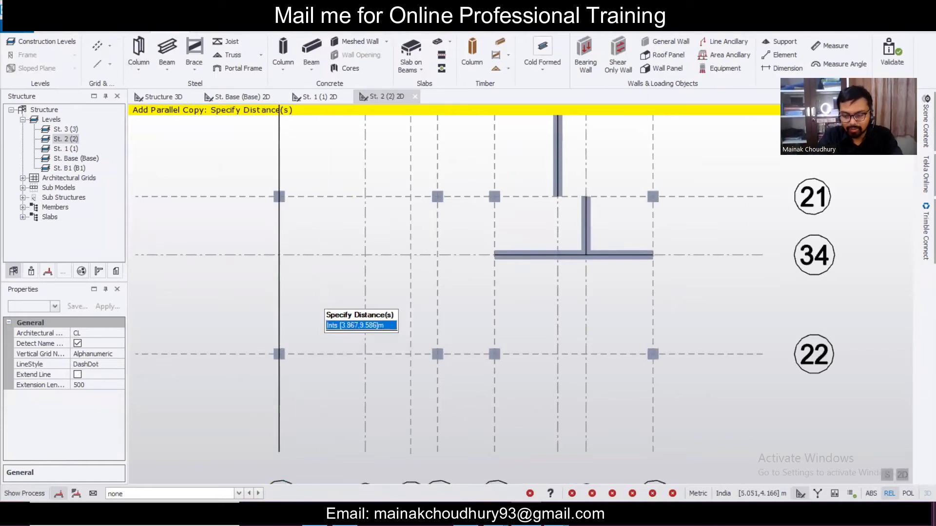
pyautogui.press('Return')
pyautogui.press('Escape')
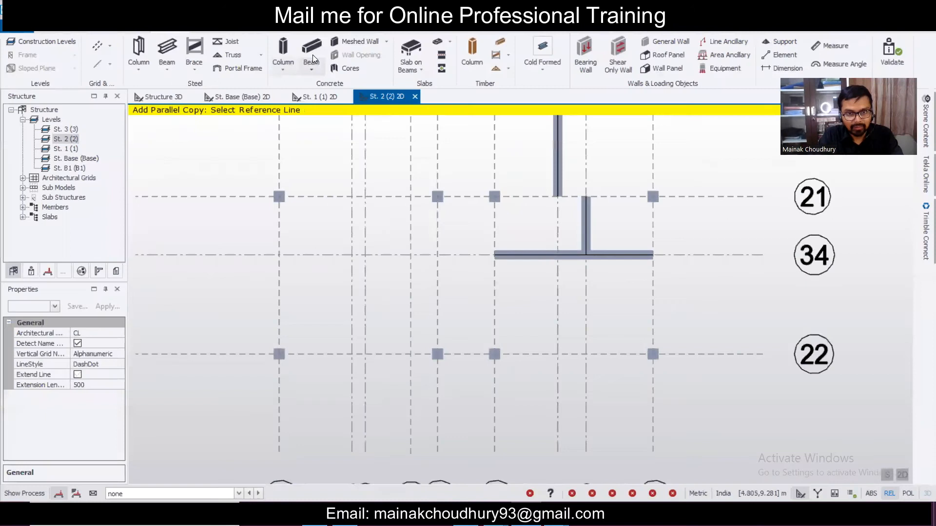
# - Draw a concrete beam along the new grid line from grid 21 to grid 22
pyautogui.click(312, 54)
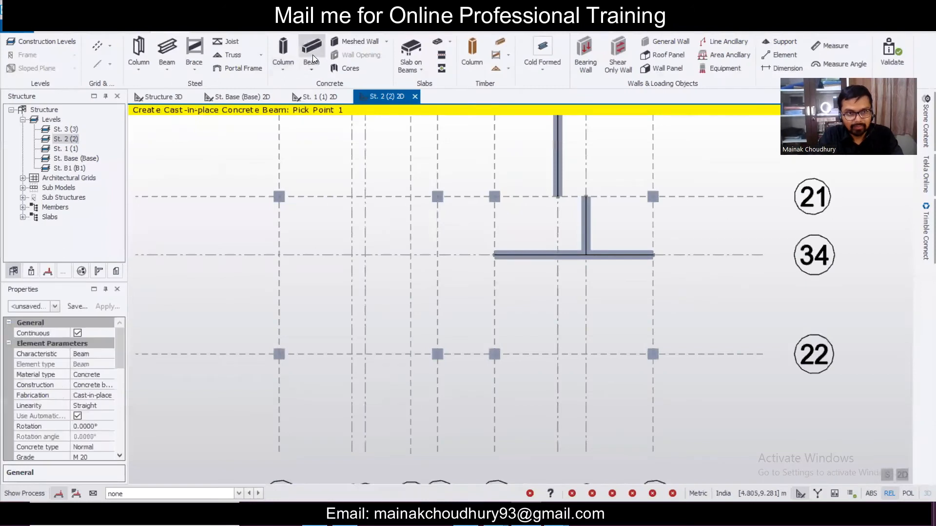
pyautogui.click(352, 196)
pyautogui.click(349, 355)
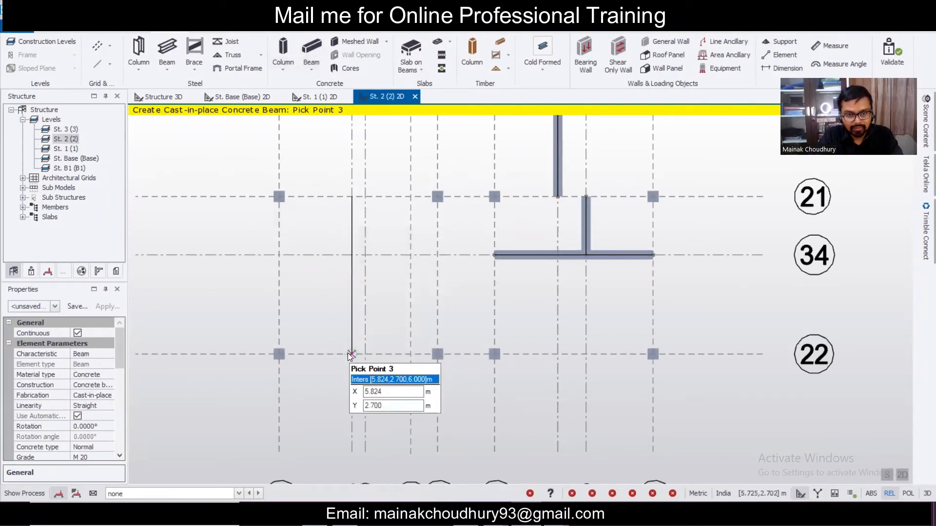
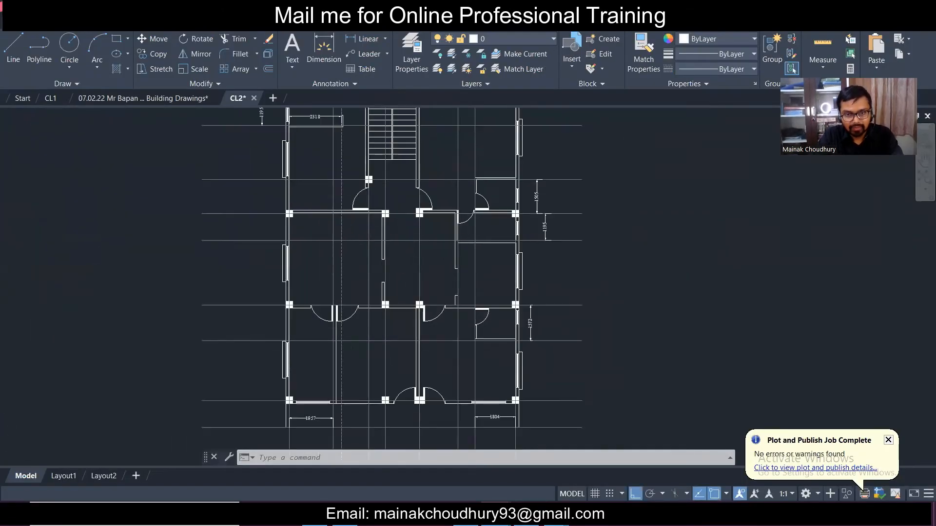
# - In AutoCAD, add a vertical 1192 linear dimension from the wall corner to the lower line, left of the wall
pyautogui.scroll(-2, 411, 271)
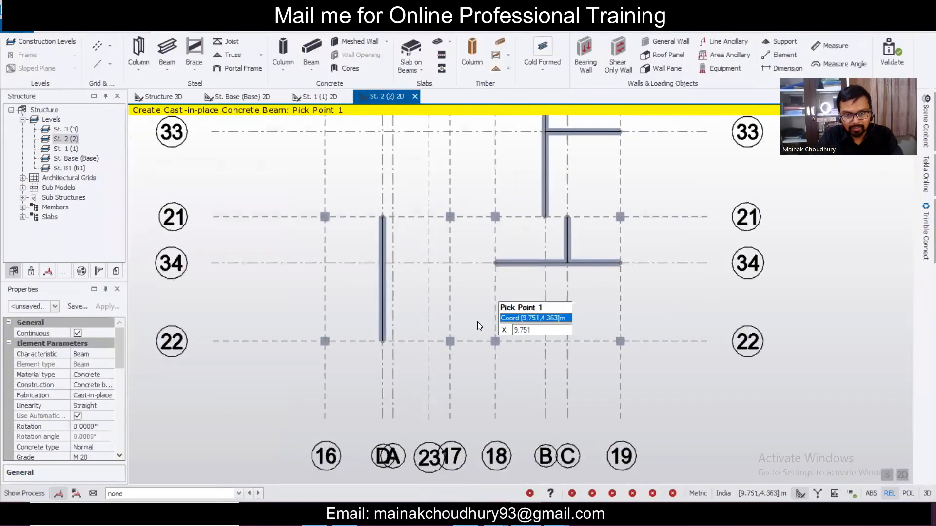
pyautogui.scroll(3, 478, 321)
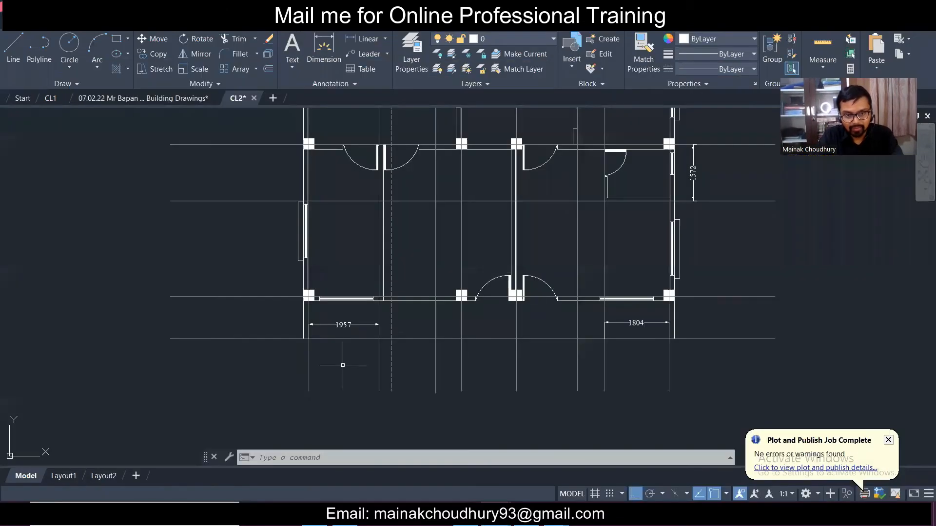
pyautogui.scroll(3, 344, 364)
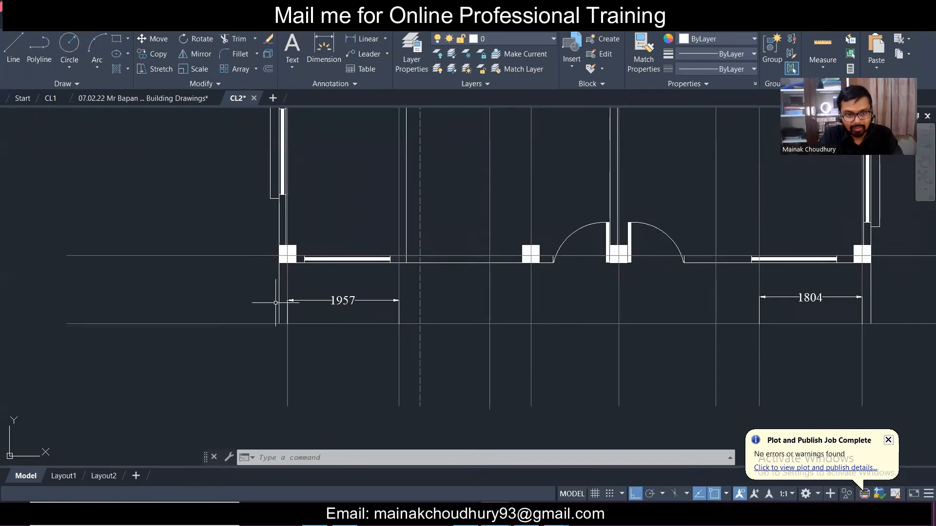
pyautogui.click(367, 38)
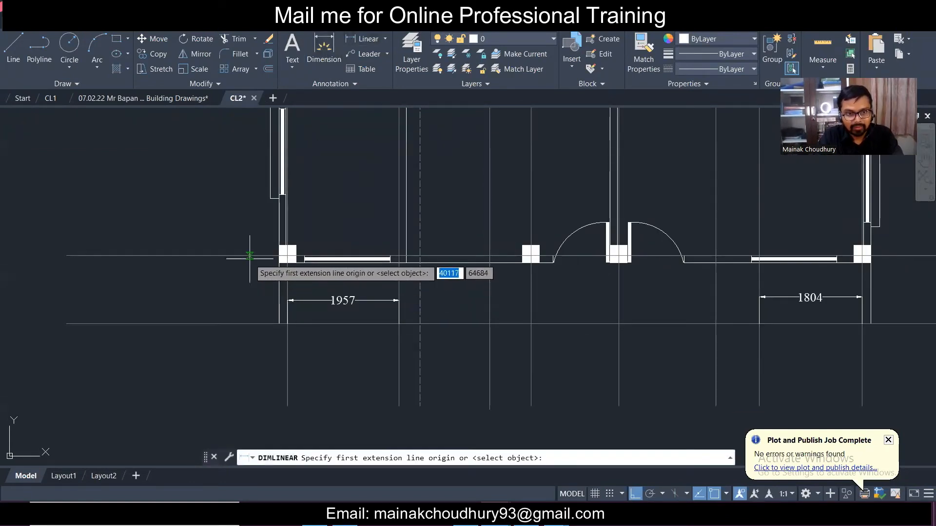
pyautogui.click(250, 255)
pyautogui.click(248, 324)
pyautogui.click(230, 331)
pyautogui.scroll(-4, 312, 320)
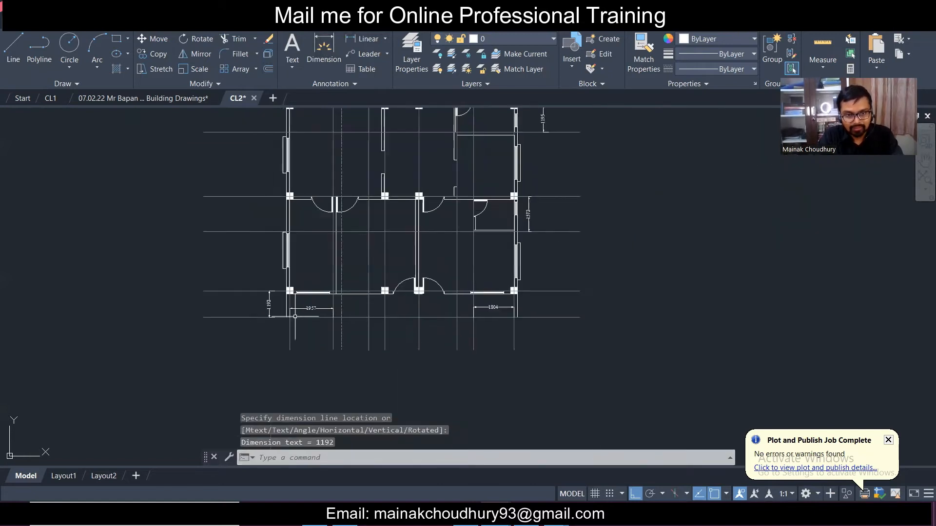
pyautogui.scroll(4, 295, 317)
pyautogui.moveTo(692, 342); pyautogui.dragTo(630, 361, button='middle')
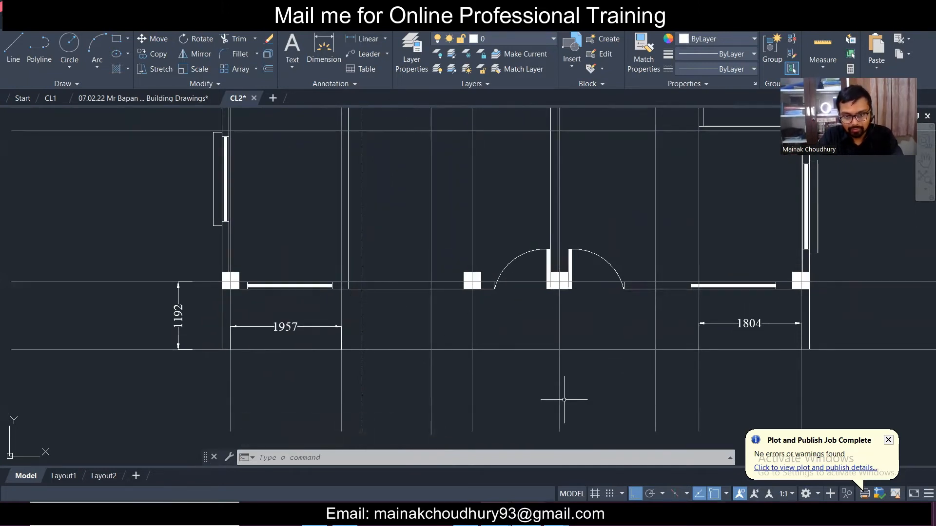
pyautogui.hotkey('alt', 'Tab')
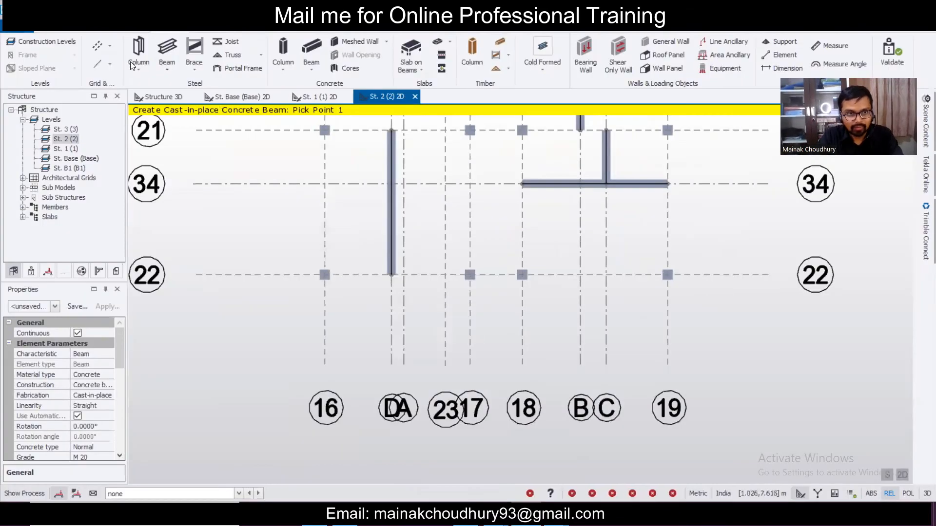
# - Add grid line 35 as a parallel copy offset 1.19 m from grid 22
pyautogui.click(99, 47)
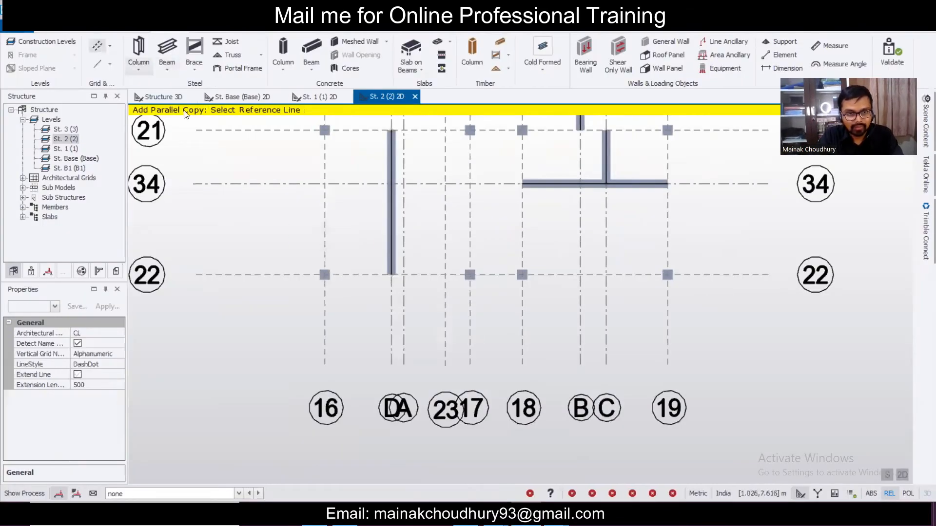
pyautogui.click(303, 275)
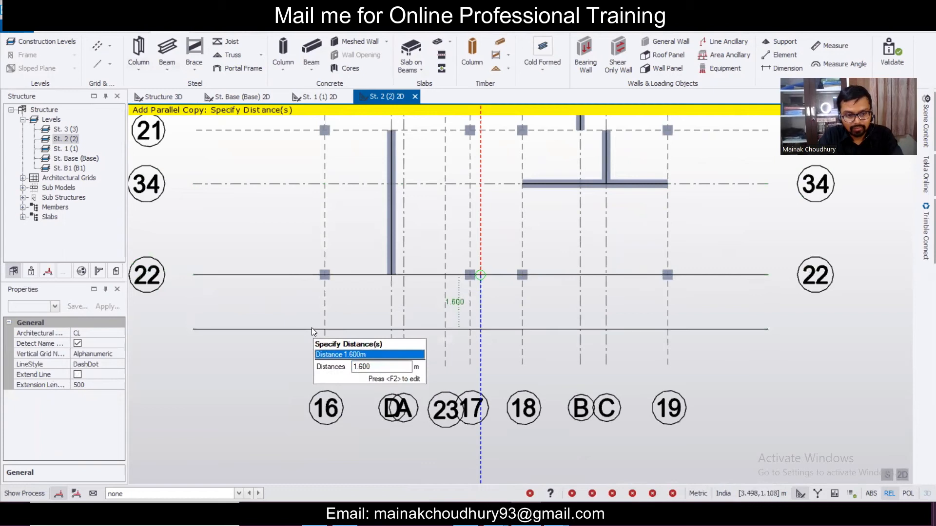
pyautogui.press('F2')
pyautogui.write('1.192')
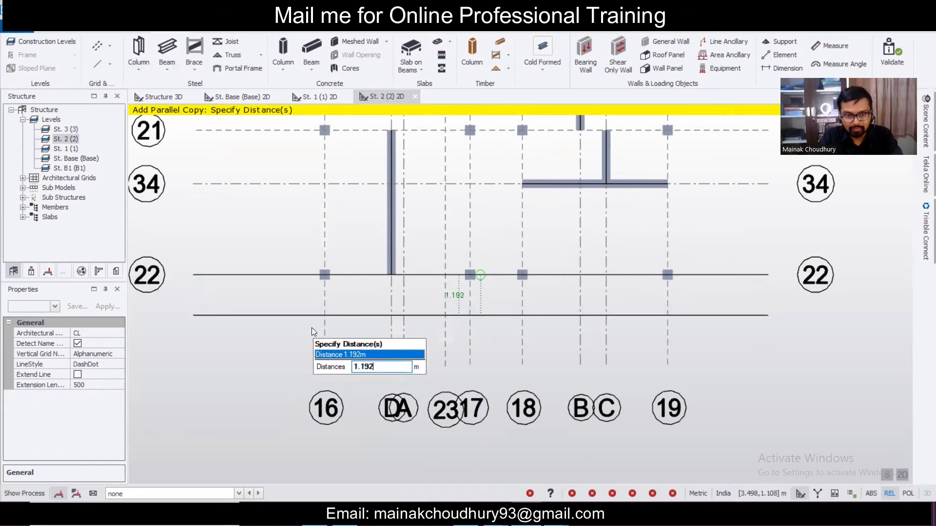
pyautogui.press('Return')
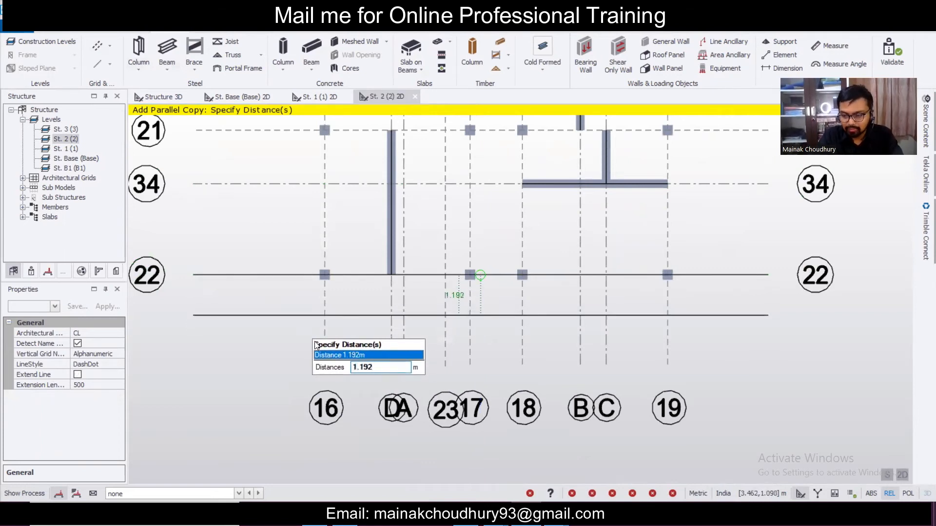
pyautogui.press('Escape')
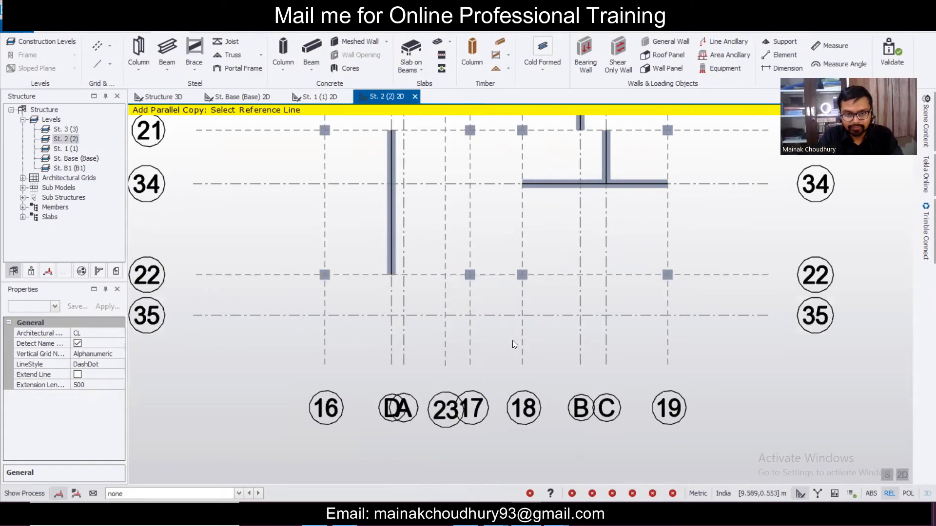
pyautogui.scroll(-2, 499, 332)
pyautogui.scroll(2, 499, 331)
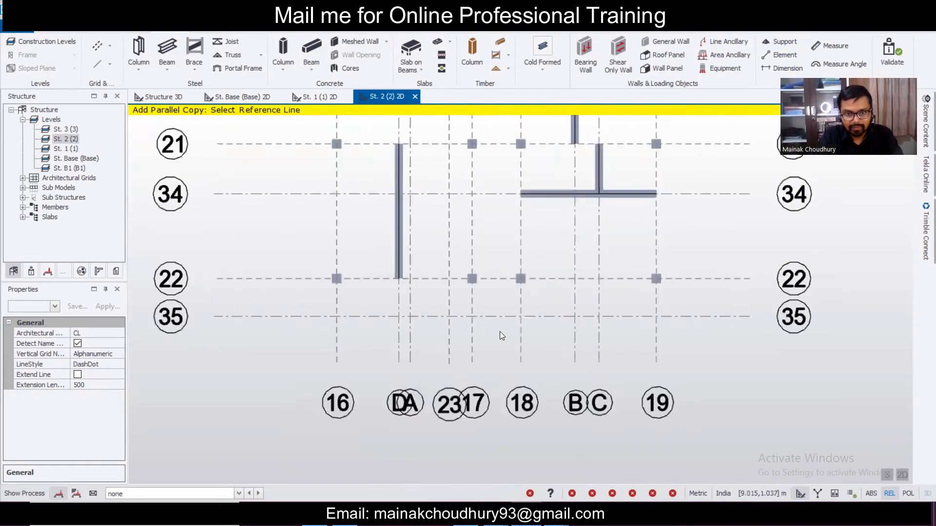
# - Draw concrete beams on grids 17, 16 and 18 between lines 35 and 22
pyautogui.click(314, 49)
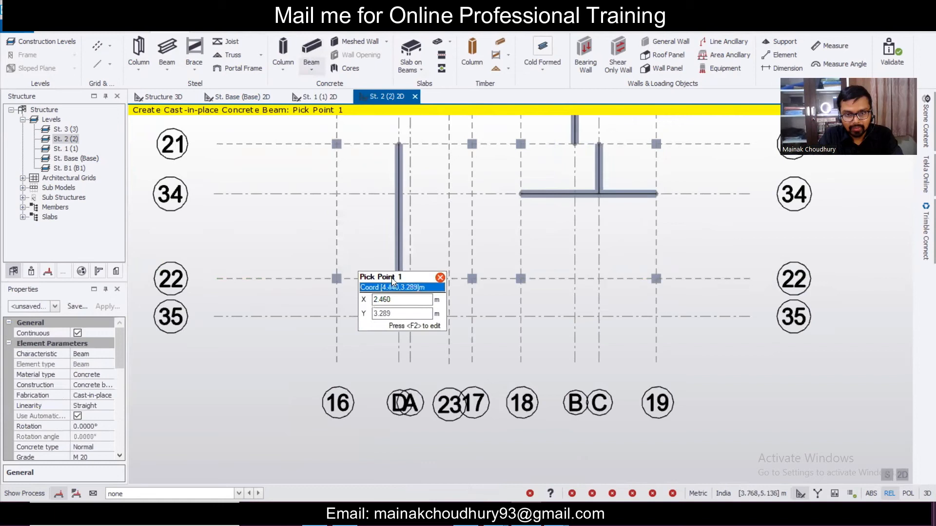
pyautogui.click(471, 317)
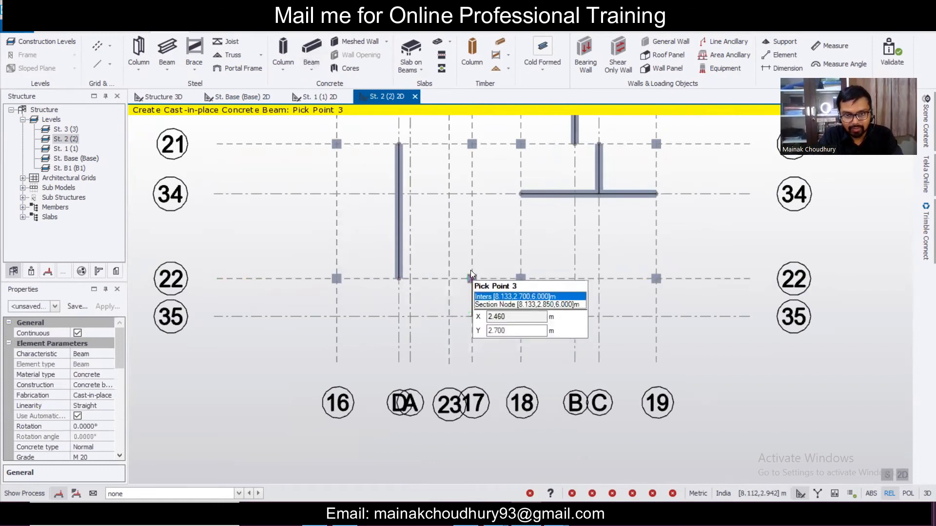
pyautogui.press('Escape')
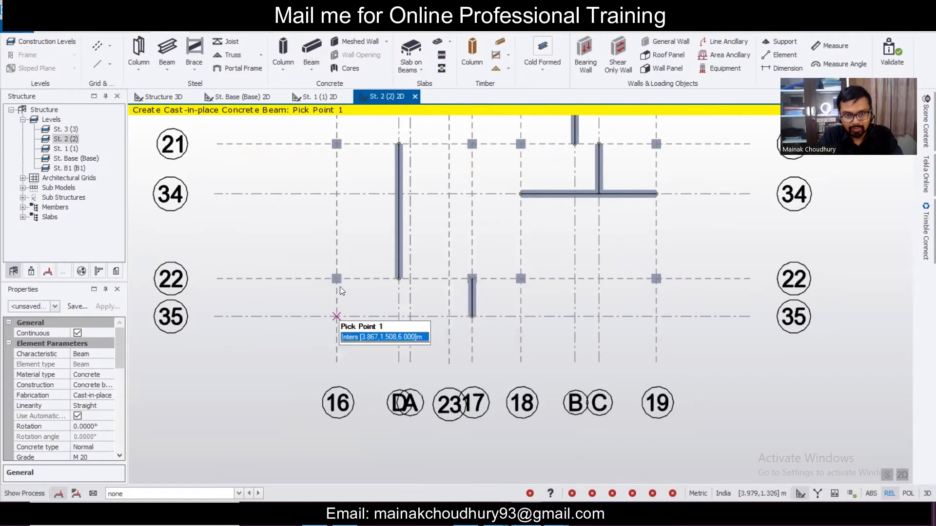
pyautogui.click(340, 316)
pyautogui.click(338, 280)
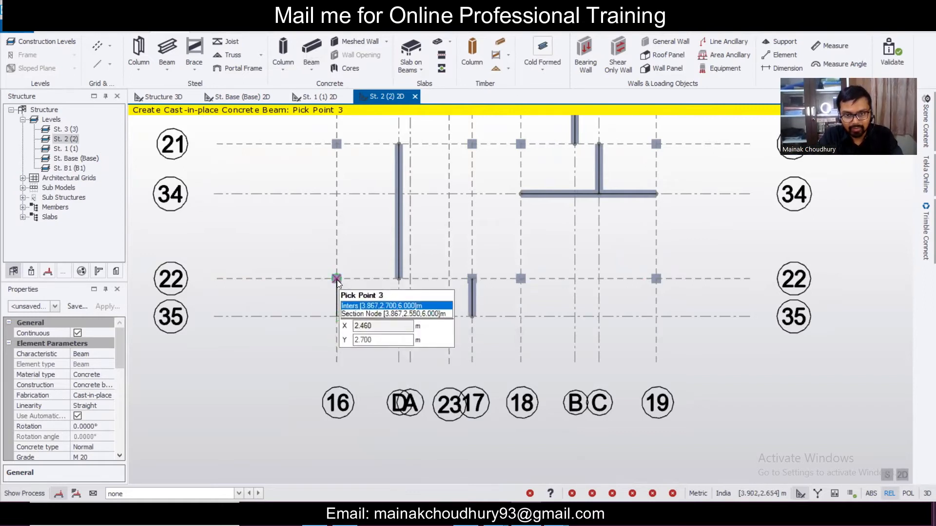
pyautogui.press('Escape')
pyautogui.click(521, 317)
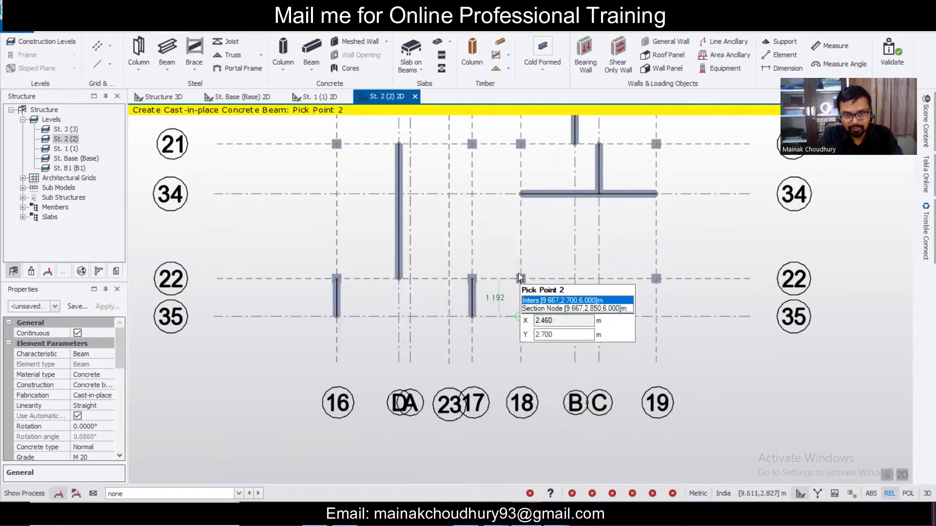
pyautogui.click(520, 278)
pyautogui.press('Escape')
# - Draw the grid 19 beam from line 35 to 22 and a beam along grid 35 from 16 to 19
pyautogui.click(656, 317)
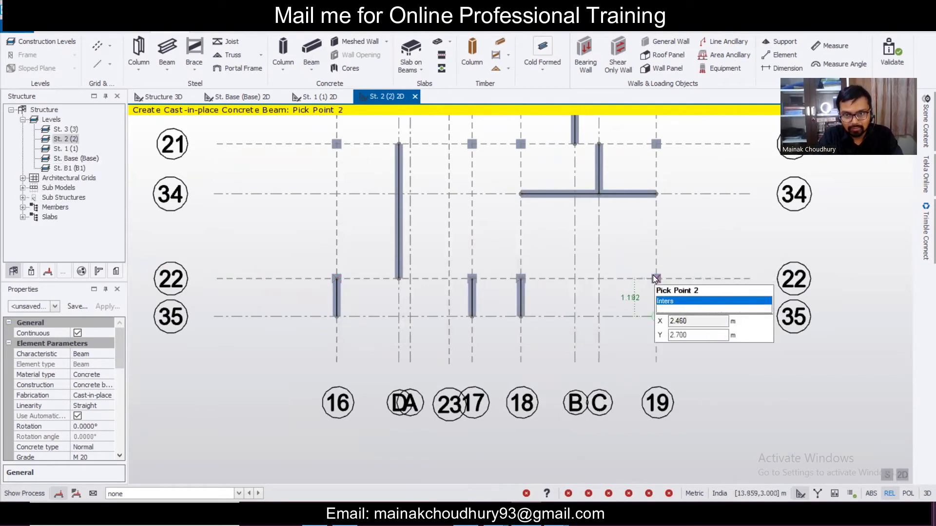
pyautogui.click(654, 276)
pyautogui.press('Escape')
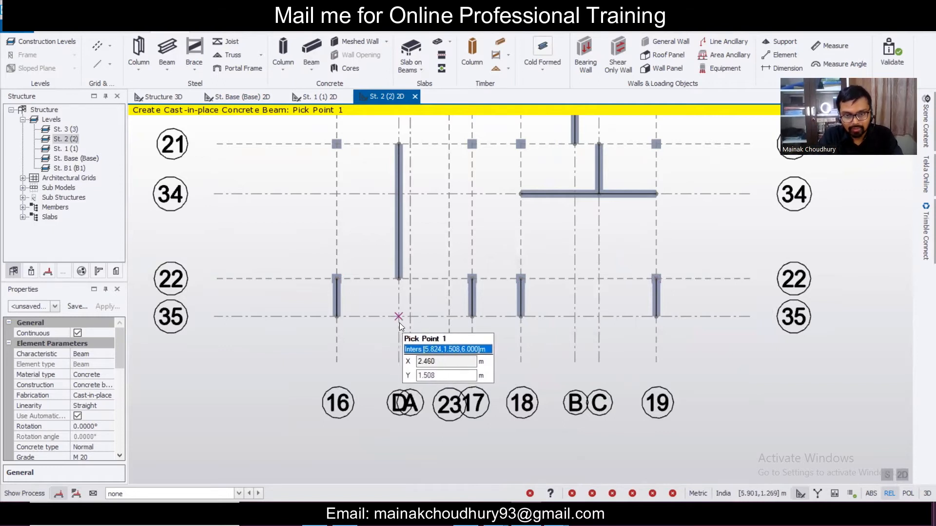
pyautogui.click(337, 317)
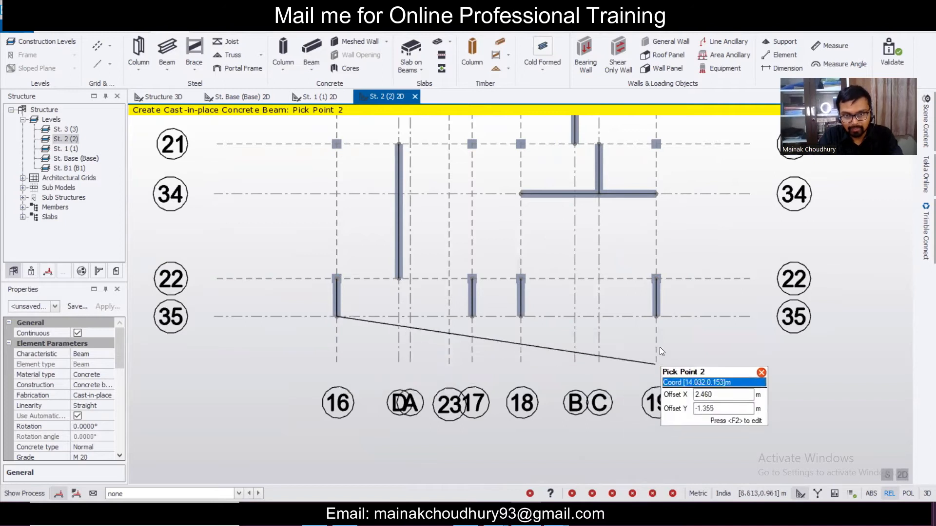
pyautogui.click(657, 317)
# - Select beams 2B8, 2B9, 2B10 and the beams on lines 30, 32 and 33
pyautogui.scroll(-3, 587, 330)
pyautogui.press('Escape')
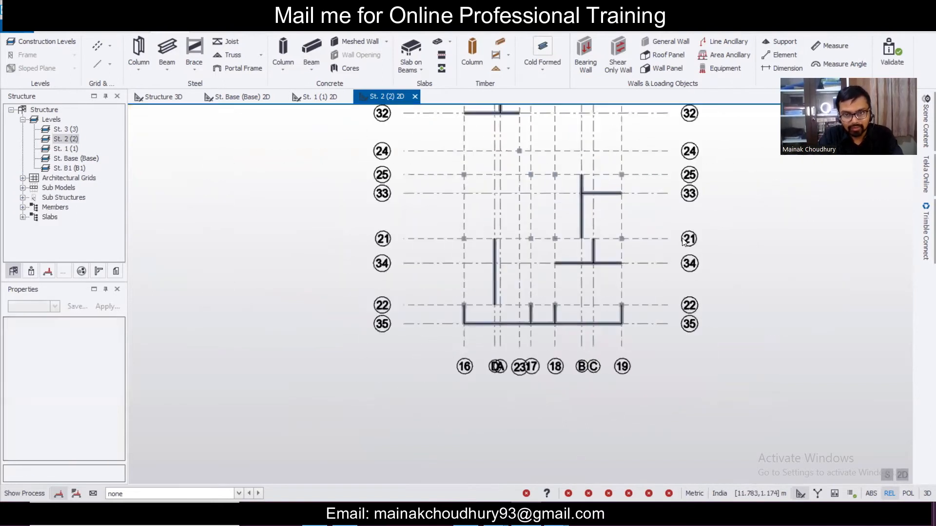
pyautogui.scroll(-1, 671, 232)
pyautogui.moveTo(639, 199); pyautogui.dragTo(602, 279, button='middle')
pyautogui.scroll(3, 521, 149)
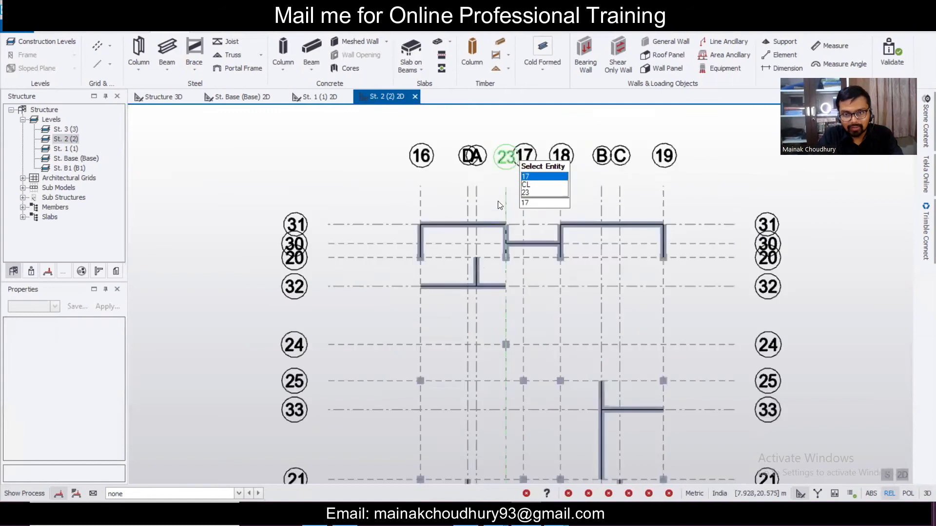
pyautogui.scroll(2, 475, 219)
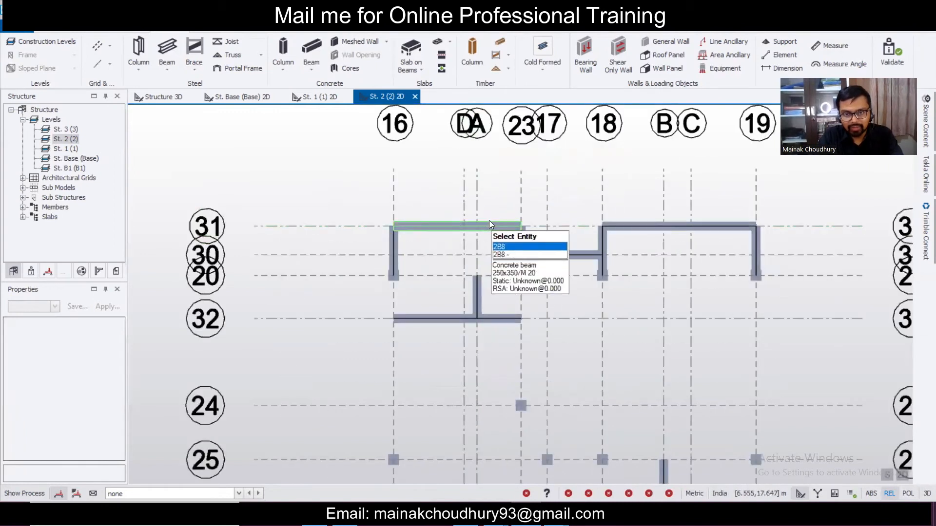
pyautogui.click(489, 222)
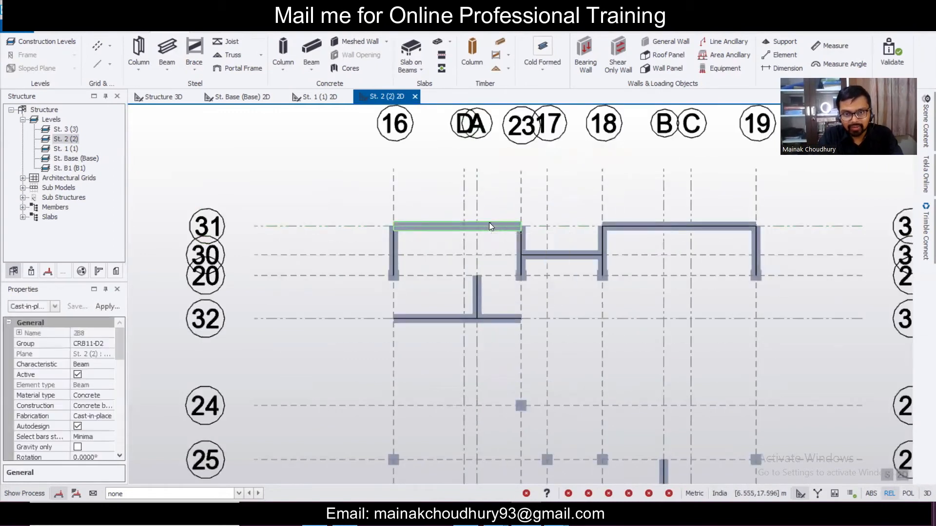
pyautogui.click(651, 226)
pyautogui.click(566, 256)
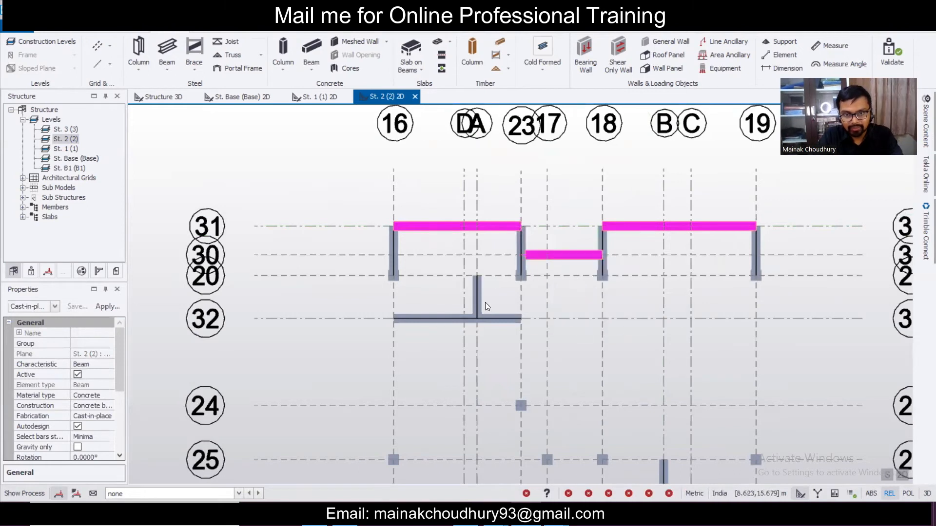
pyautogui.scroll(1, 485, 305)
pyautogui.click(479, 302)
pyautogui.click(496, 324)
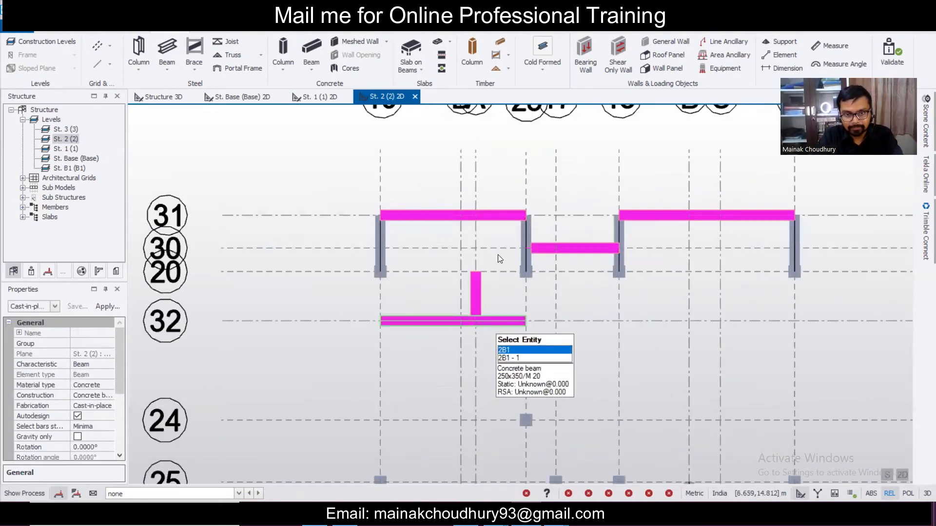
pyautogui.scroll(-3, 499, 258)
pyautogui.scroll(3, 510, 342)
pyautogui.scroll(-3, 502, 240)
pyautogui.scroll(3, 617, 361)
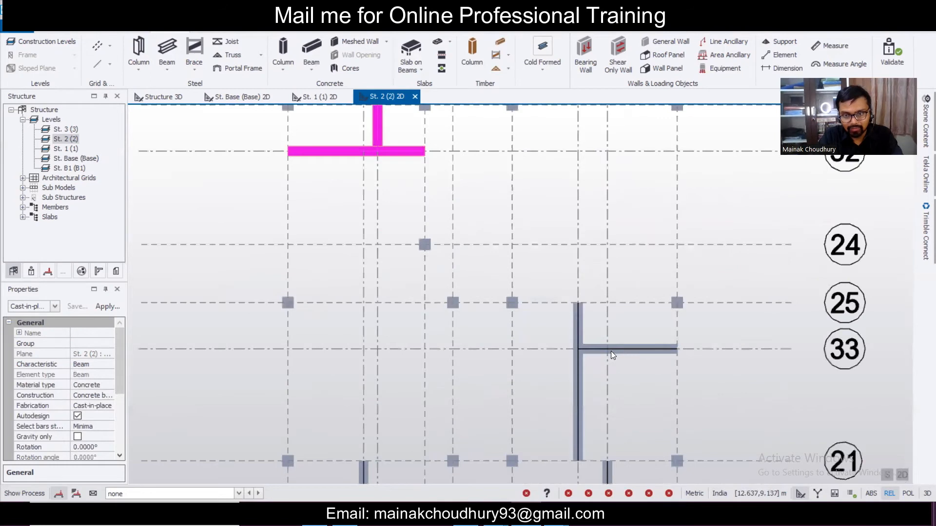
pyautogui.scroll(1, 610, 352)
pyautogui.click(590, 351)
pyautogui.click(575, 360)
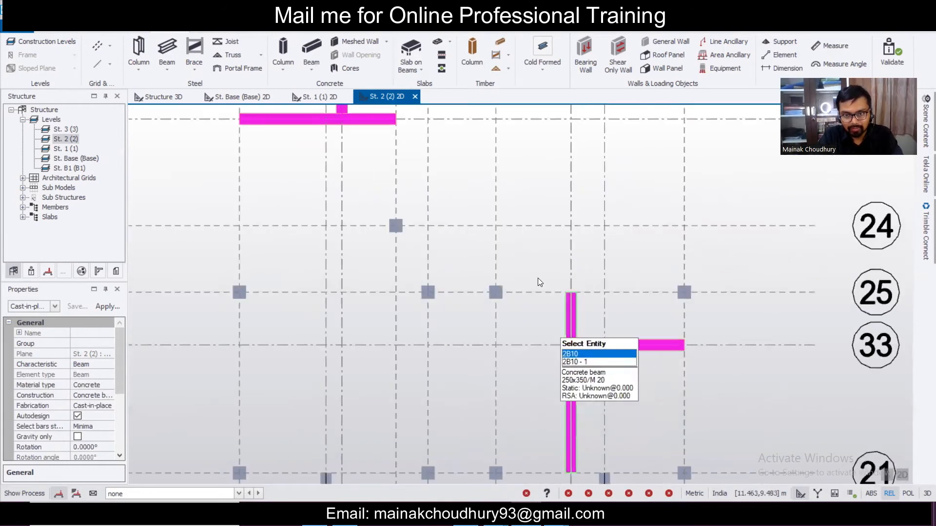
# - Add beams 2B14, 2B12, 2B13 and 2B19 in the grid 21–35 area to the selection
pyautogui.scroll(-3, 538, 279)
pyautogui.moveTo(501, 396); pyautogui.dragTo(485, 167, button='middle')
pyautogui.scroll(3, 409, 167)
pyautogui.click(404, 198)
pyautogui.click(607, 212)
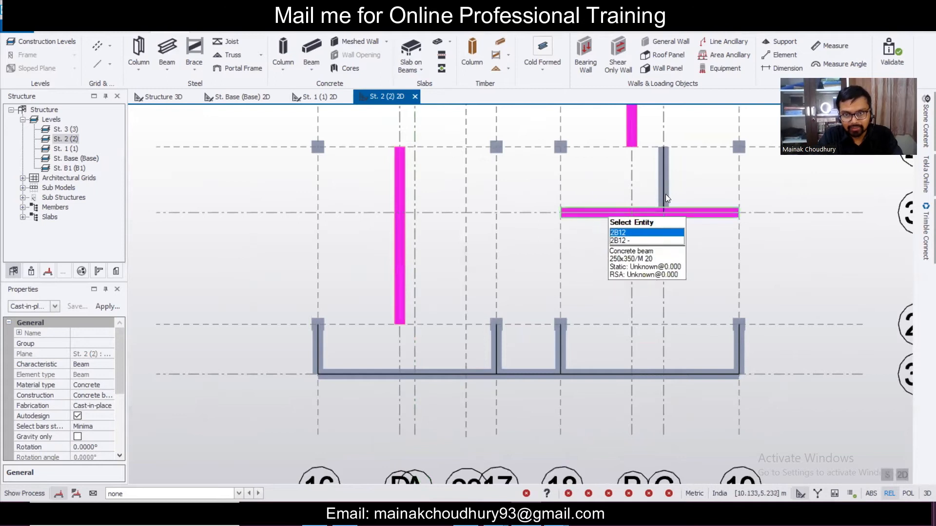
pyautogui.click(662, 191)
pyautogui.scroll(1, 394, 384)
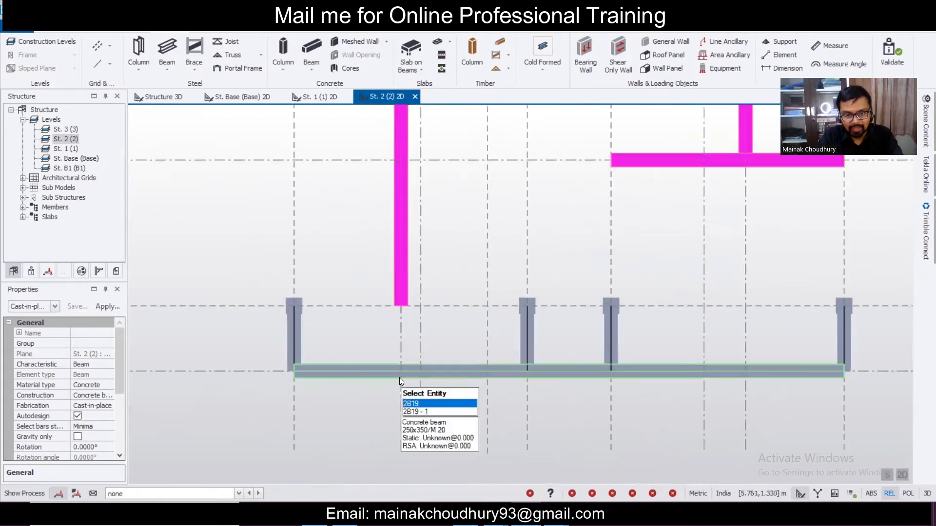
pyautogui.click(399, 378)
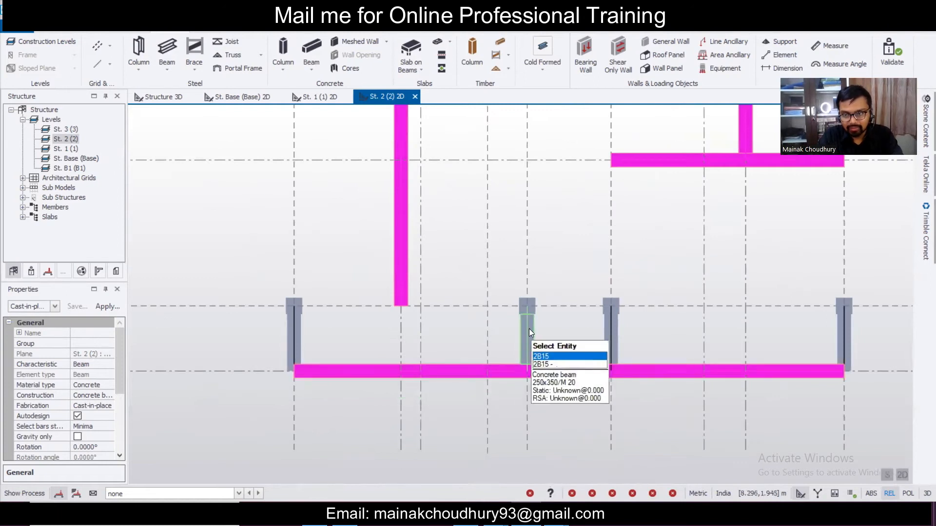
pyautogui.scroll(-5, 530, 331)
pyautogui.scroll(-2, 548, 182)
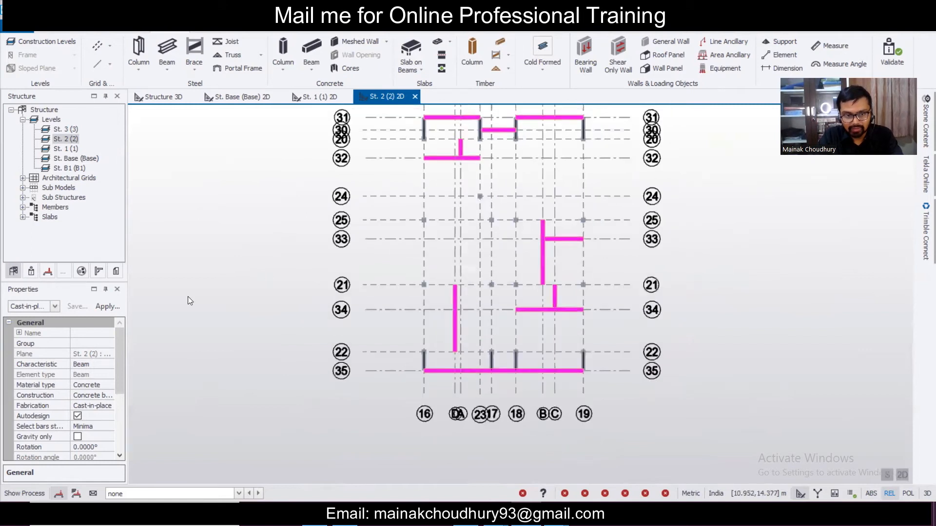
# - Filter to Cast-in-place Concrete Beam Spans and set Fixity end 1 to Moment (pin Mz), end 2 to Pin
pyautogui.click(55, 304)
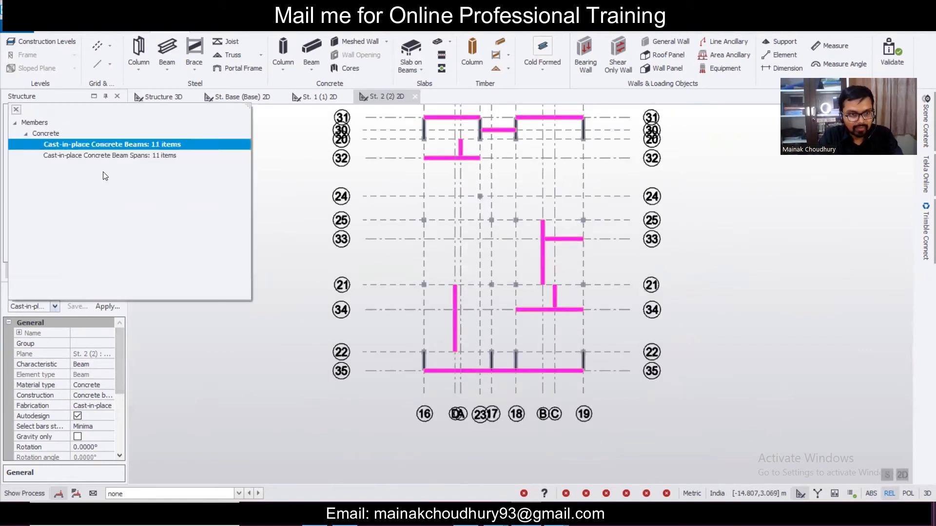
pyautogui.click(116, 155)
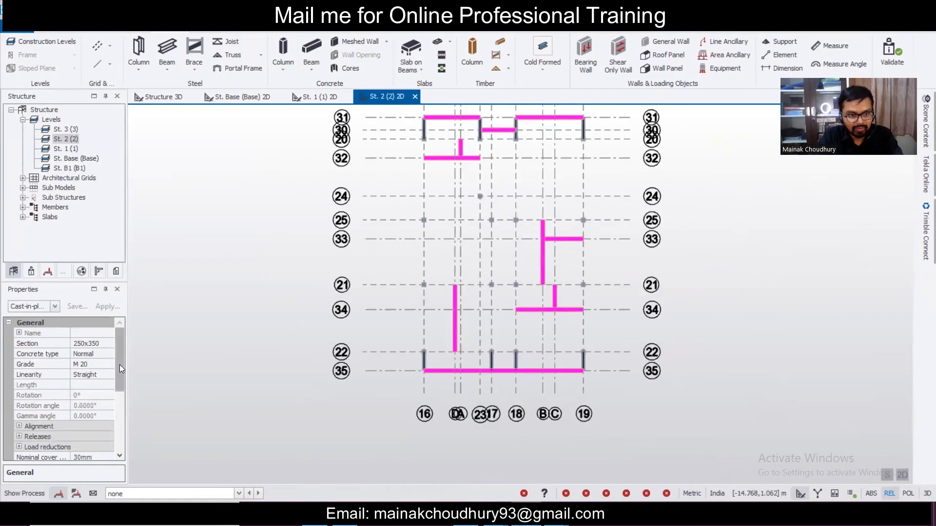
pyautogui.moveTo(119, 364); pyautogui.dragTo(117, 386)
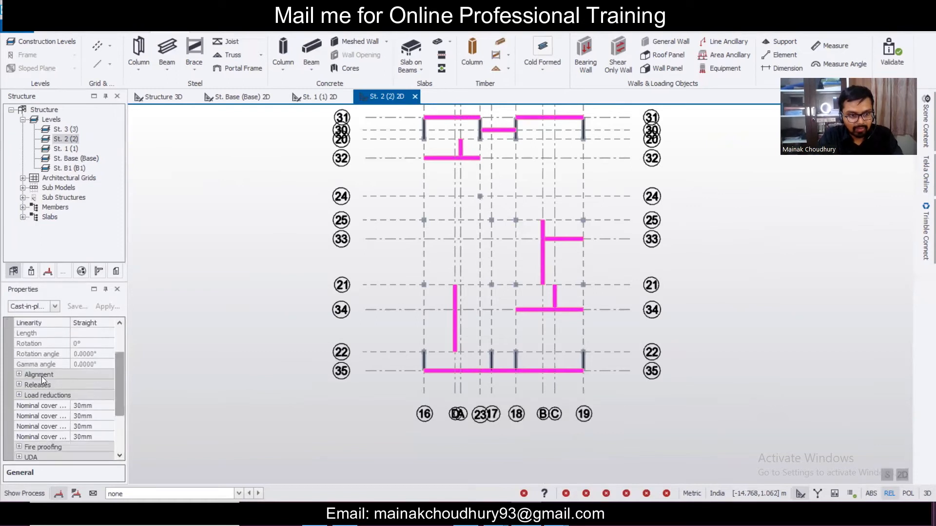
pyautogui.click(18, 385)
pyautogui.click(18, 385)
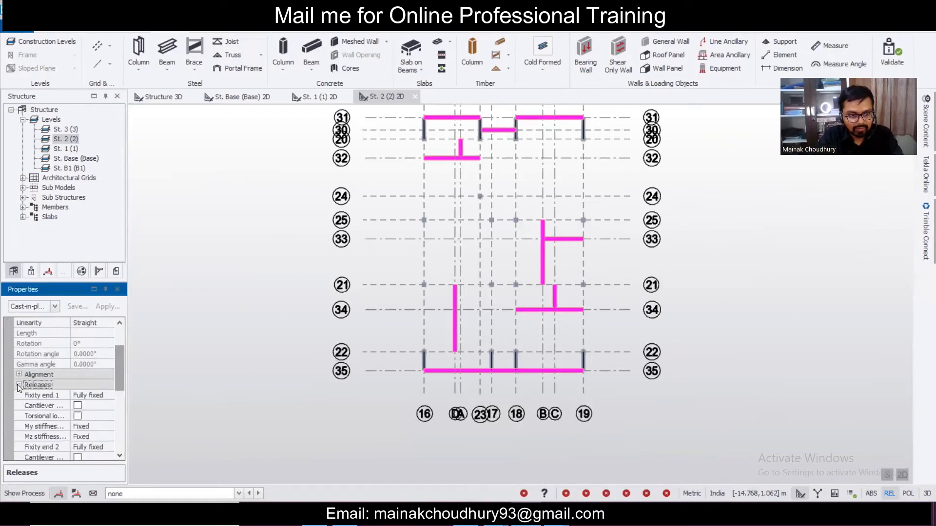
pyautogui.click(110, 397)
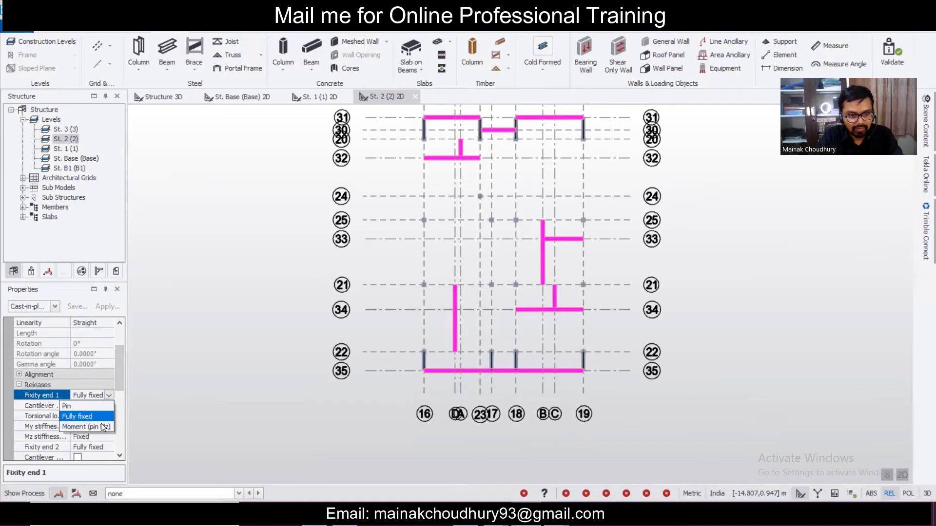
pyautogui.click(86, 427)
pyautogui.click(108, 438)
pyautogui.click(109, 438)
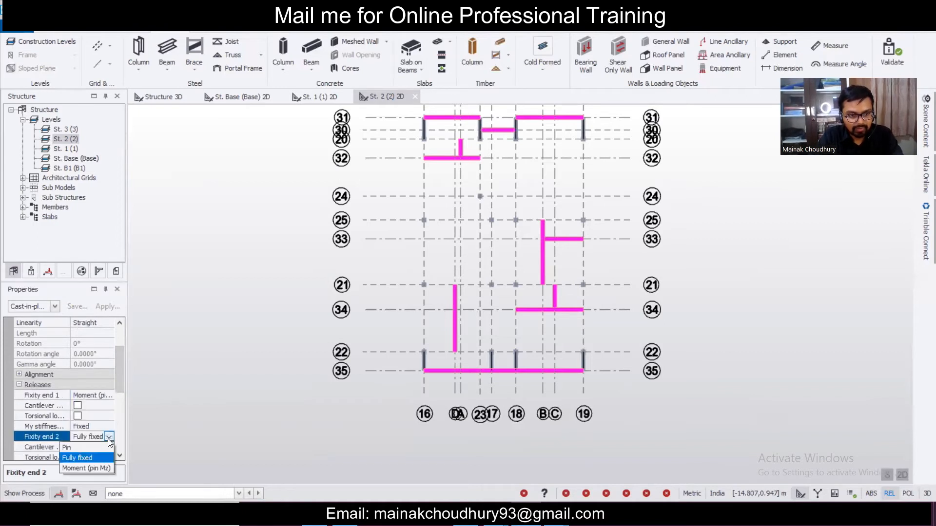
pyautogui.click(95, 447)
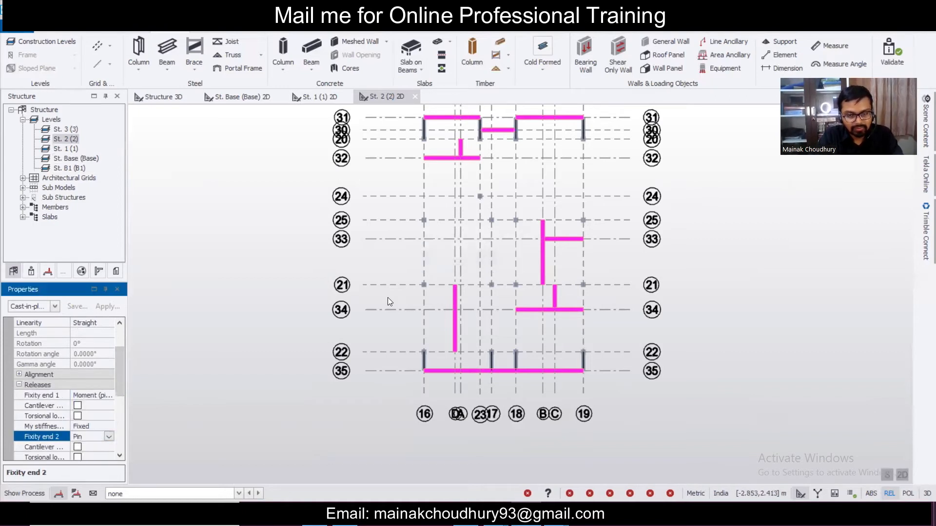
# - Select the short beams 2B3, 2B4, 2B7 and 2B6 near grid 31
pyautogui.moveTo(507, 223)
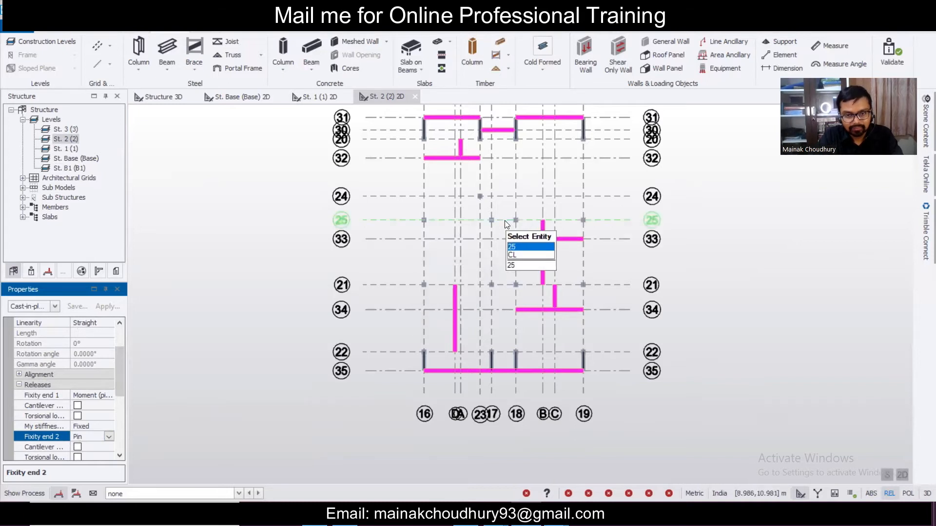
pyautogui.moveTo(484, 169); pyautogui.dragTo(499, 314, button='middle')
pyautogui.scroll(4, 485, 236)
pyautogui.scroll(1, 408, 258)
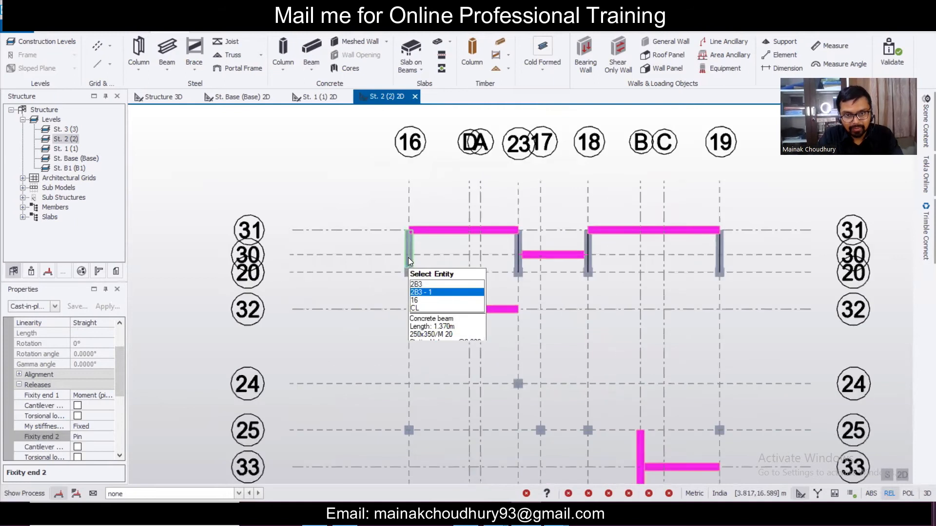
pyautogui.scroll(1, 408, 258)
pyautogui.click(412, 254)
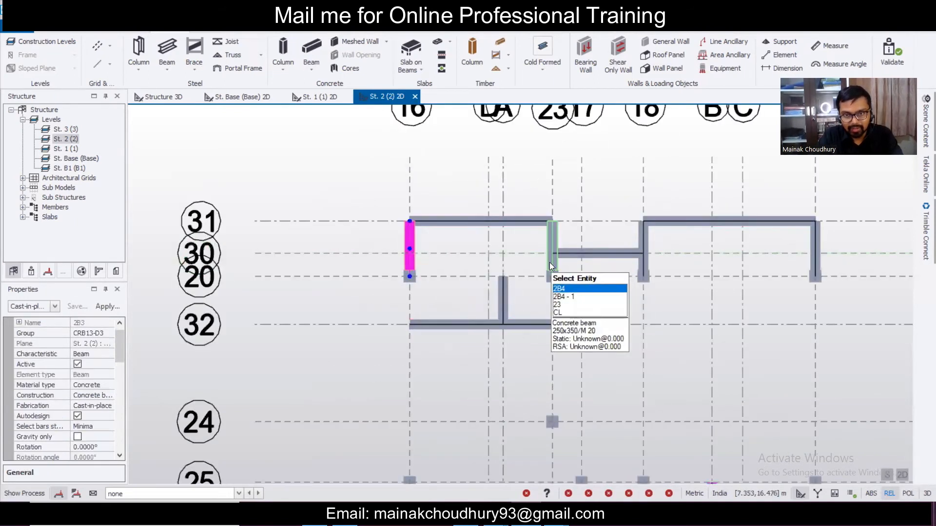
pyautogui.click(551, 265)
pyautogui.click(811, 262)
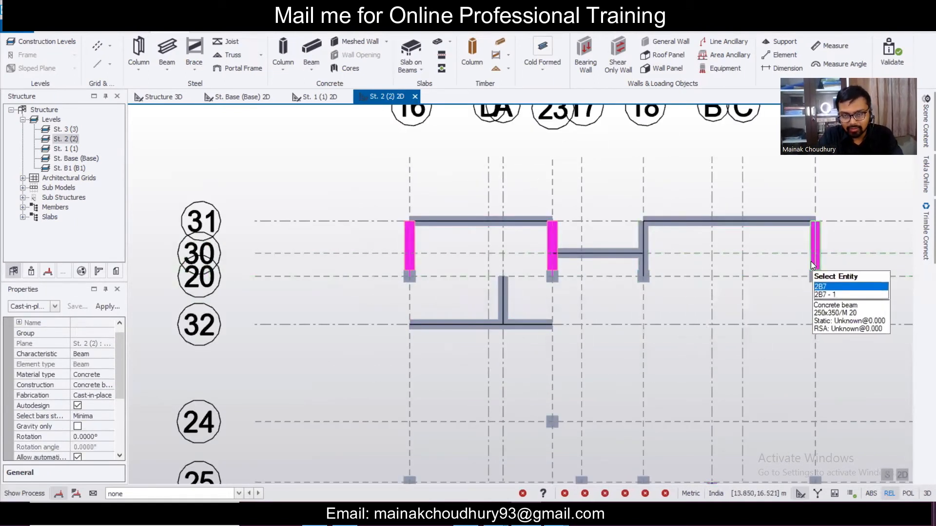
pyautogui.click(645, 257)
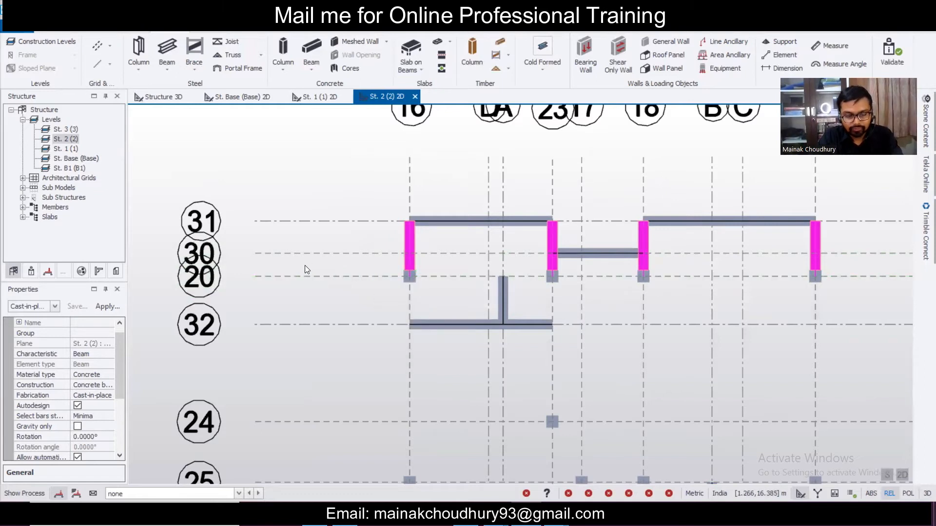
# - Give the four beam spans Fixity end 1 Fully fixed and Fixity end 2 Pin
pyautogui.moveTo(117, 353); pyautogui.dragTo(123, 391)
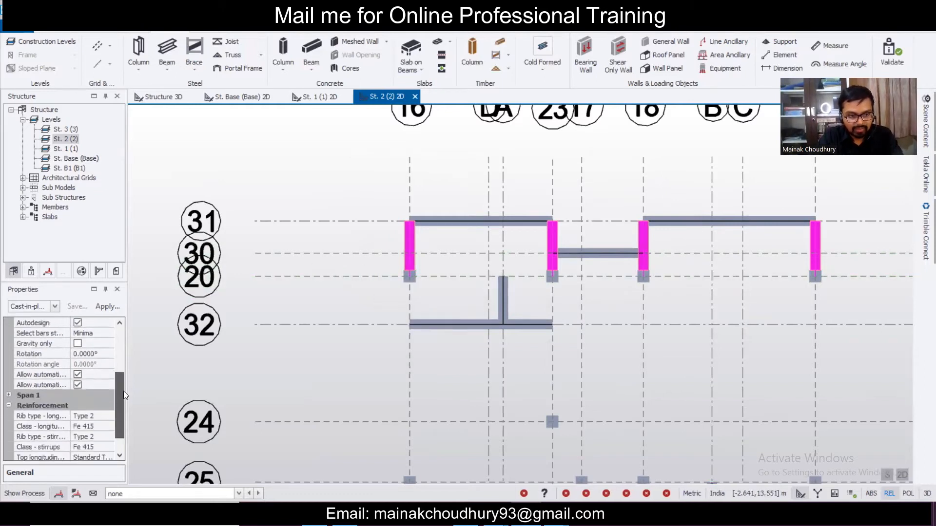
pyautogui.click(55, 307)
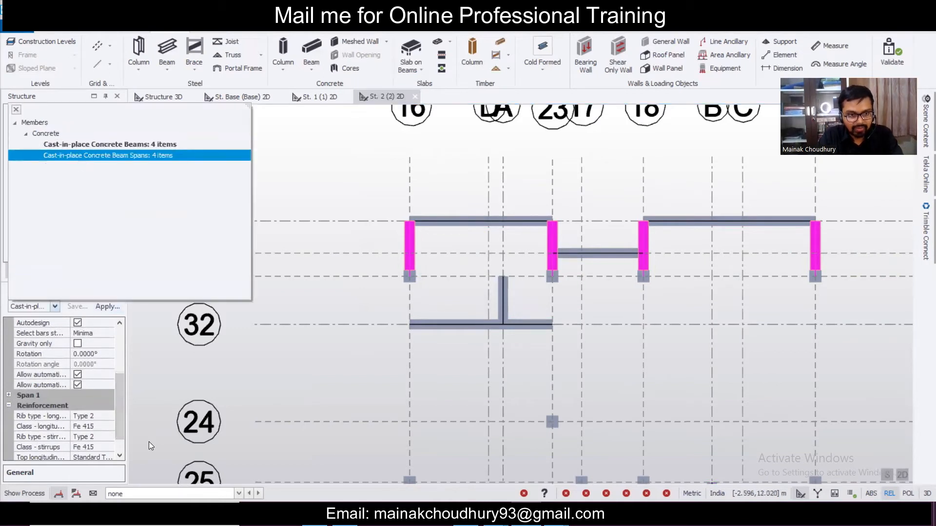
pyautogui.click(125, 156)
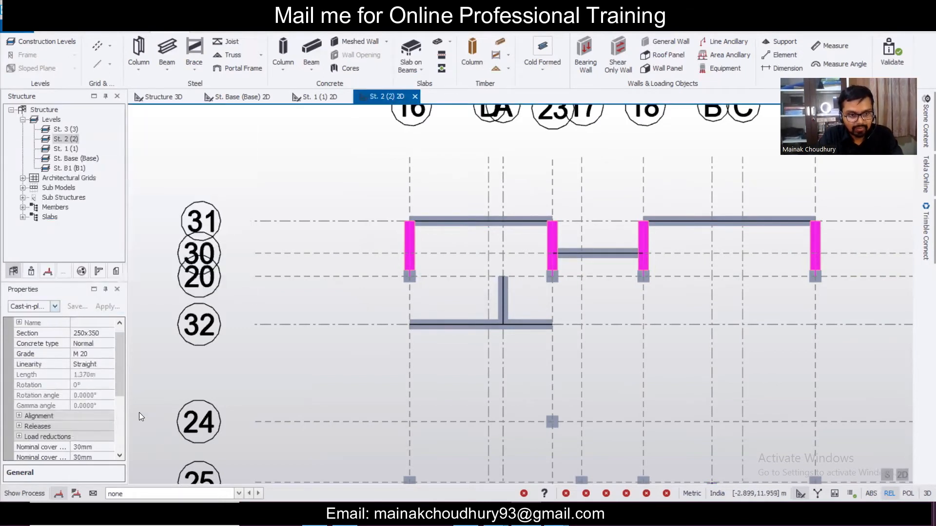
pyautogui.moveTo(121, 374); pyautogui.dragTo(121, 387)
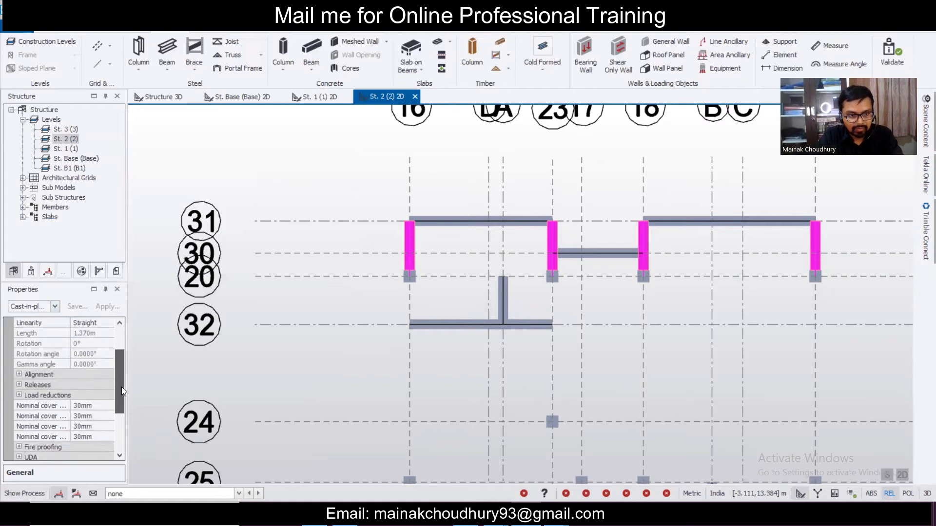
pyautogui.click(19, 385)
pyautogui.scroll(-3, 113, 398)
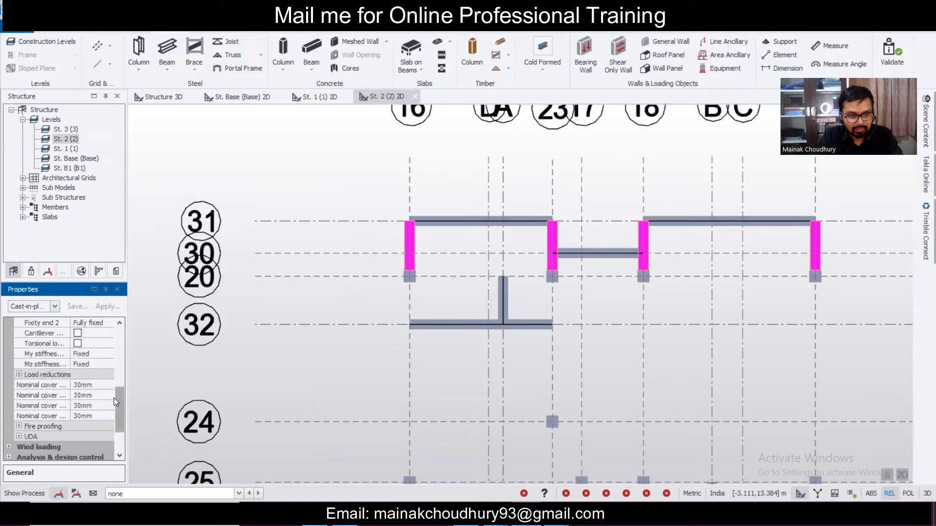
pyautogui.scroll(3, 116, 402)
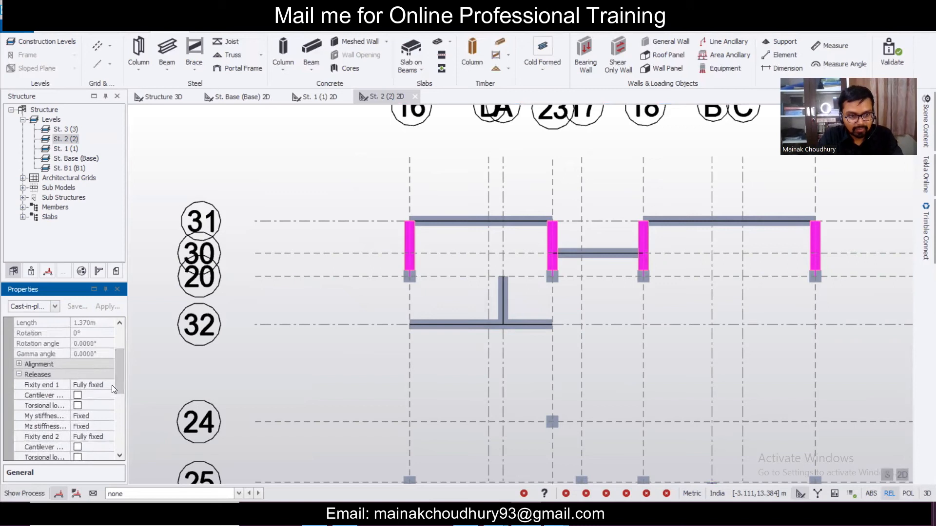
pyautogui.click(112, 385)
pyautogui.click(107, 409)
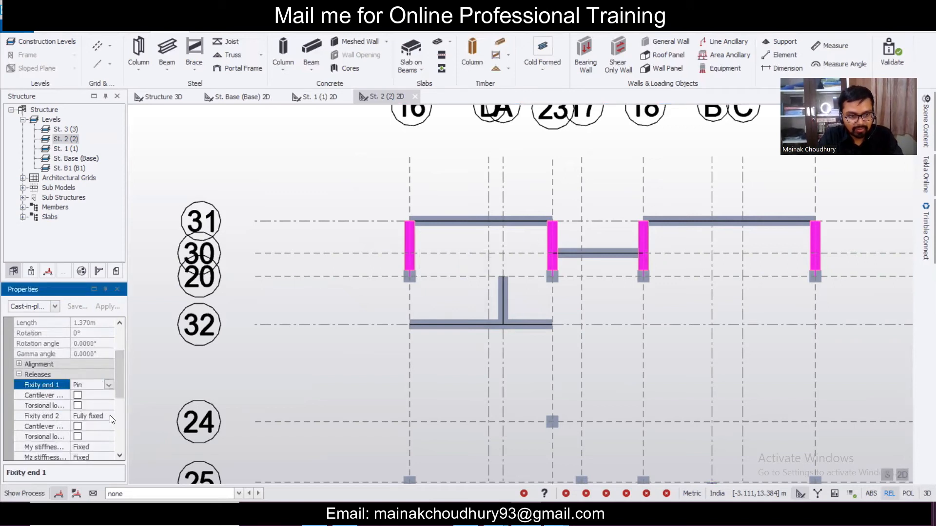
pyautogui.click(110, 415)
pyautogui.click(110, 416)
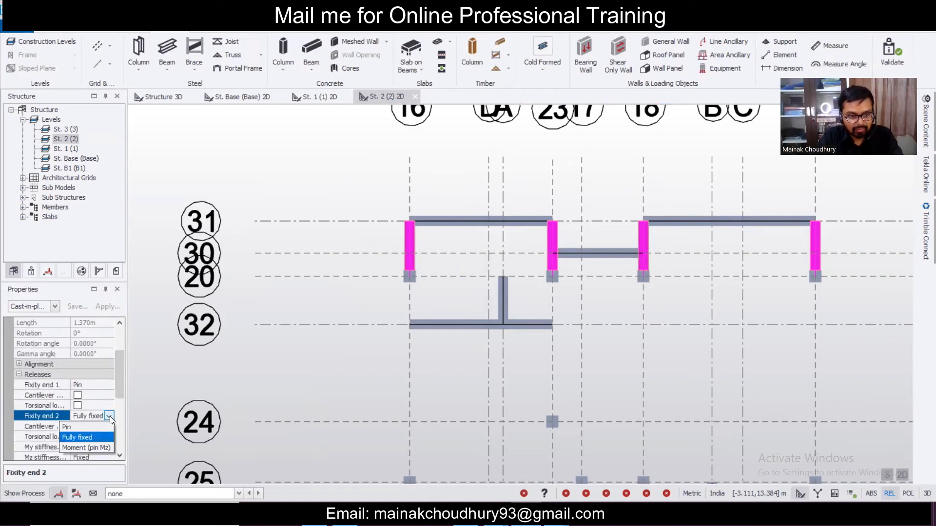
pyautogui.click(109, 416)
pyautogui.click(107, 386)
pyautogui.click(108, 386)
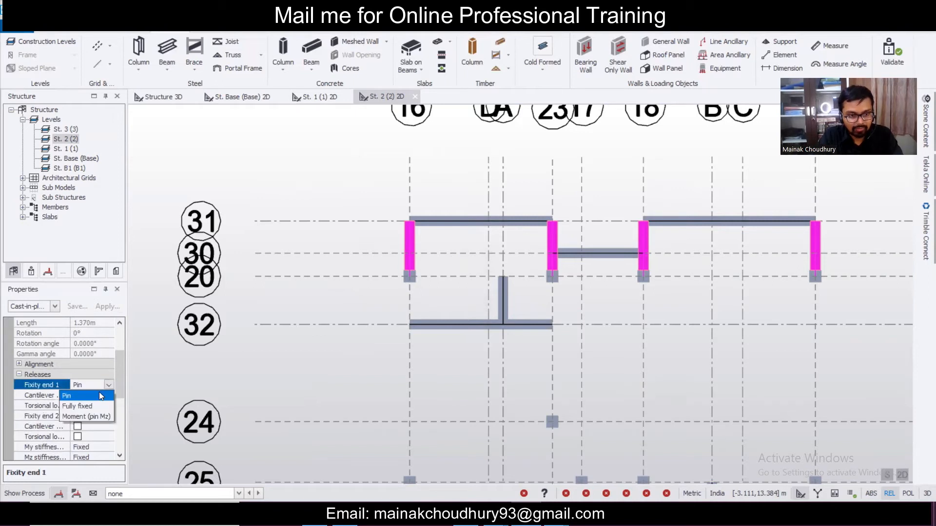
pyautogui.click(105, 406)
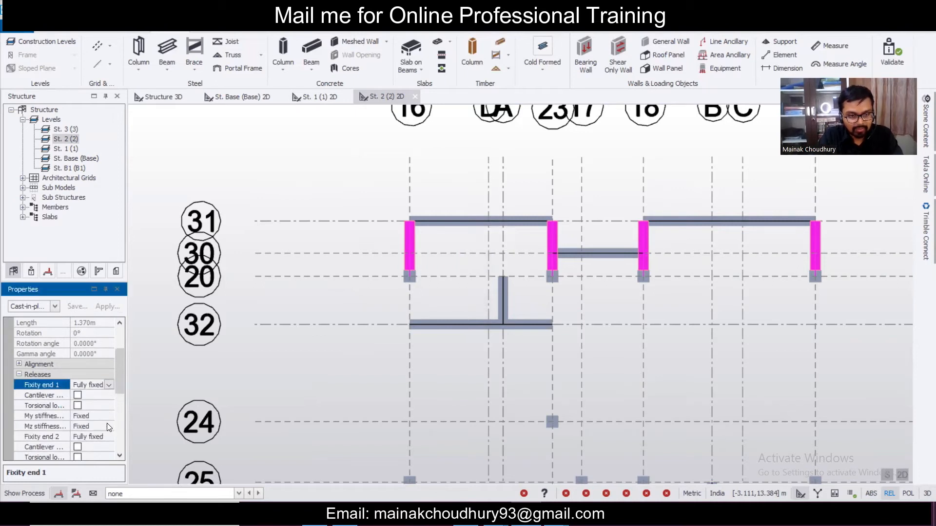
pyautogui.click(108, 437)
pyautogui.click(107, 436)
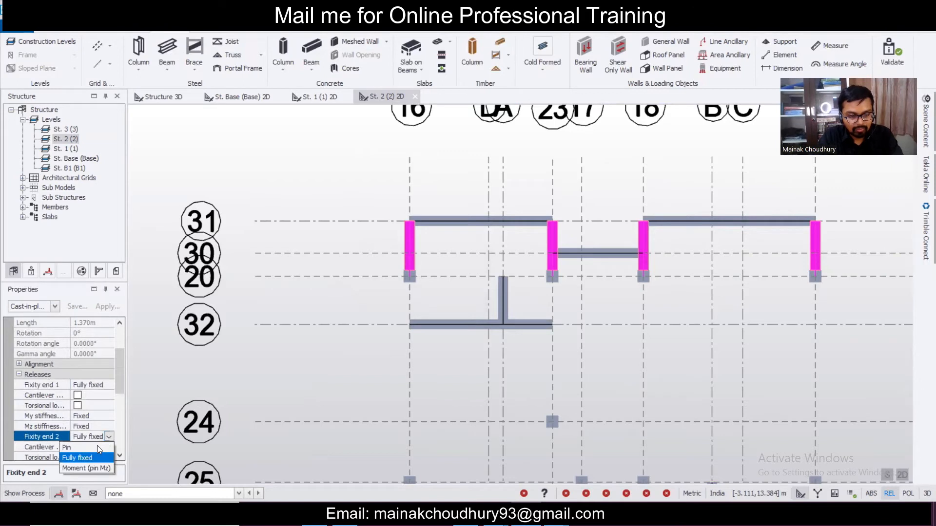
pyautogui.click(95, 447)
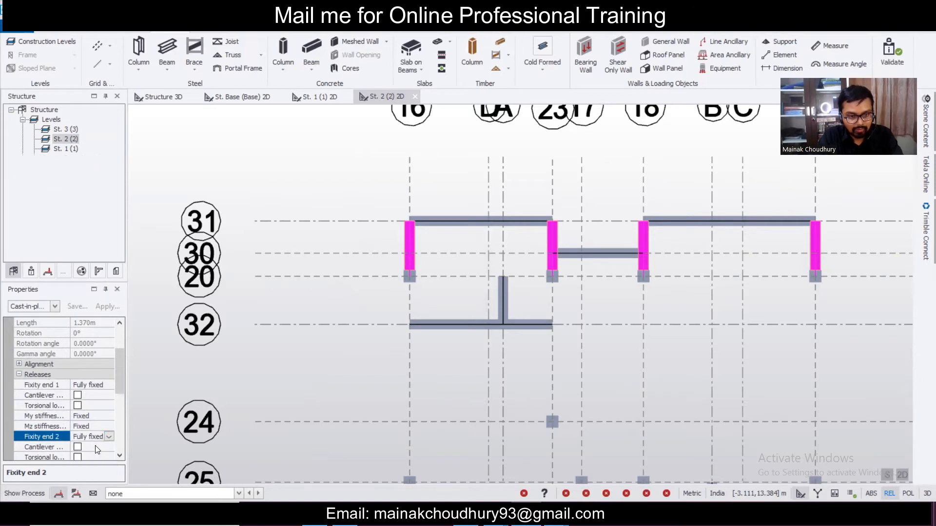
# - Pan the plan to bring the beams near grids 32–35 into view
pyautogui.click(344, 347)
pyautogui.scroll(-5, 343, 347)
pyautogui.moveTo(429, 347); pyautogui.dragTo(431, 116, button='middle')
pyautogui.scroll(1, 431, 115)
# - Select the four short beams on grids 16, 17, 18 and 19 between grids 22 and 35
pyautogui.scroll(-3, 431, 115)
pyautogui.scroll(3, 432, 272)
pyautogui.scroll(5, 418, 270)
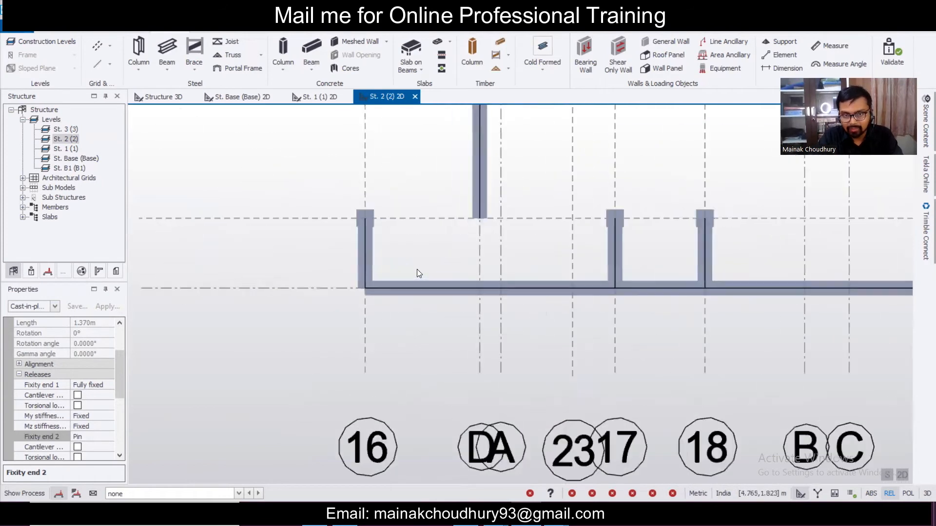
pyautogui.click(363, 269)
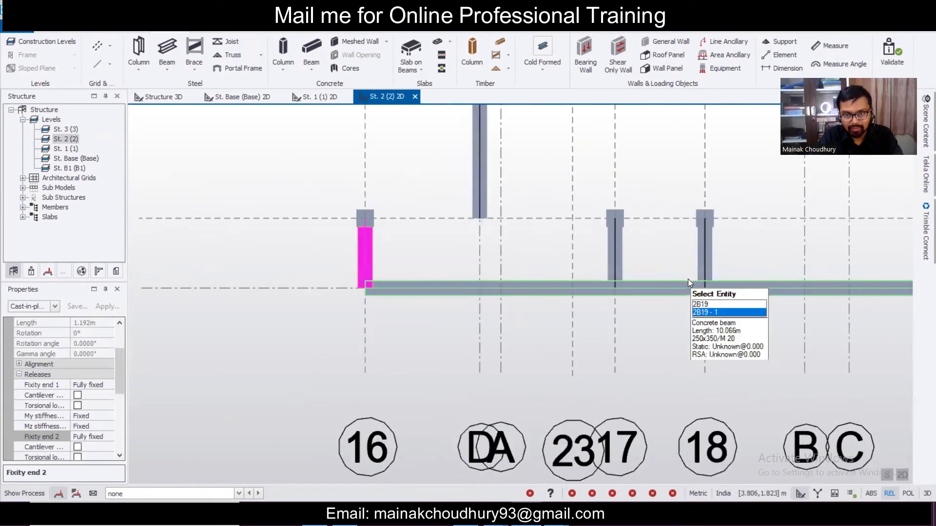
pyautogui.click(615, 267)
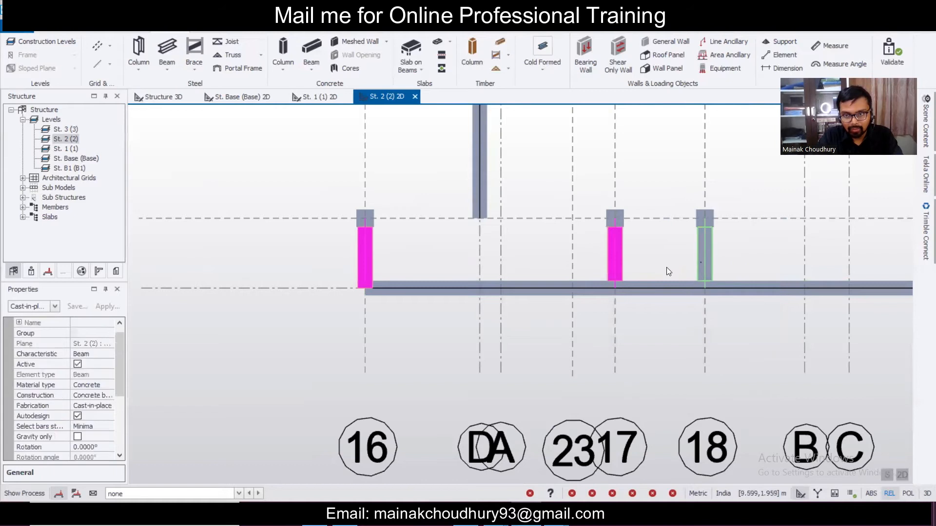
pyautogui.click(701, 264)
pyautogui.scroll(-4, 702, 266)
pyautogui.scroll(3, 777, 271)
pyautogui.click(776, 271)
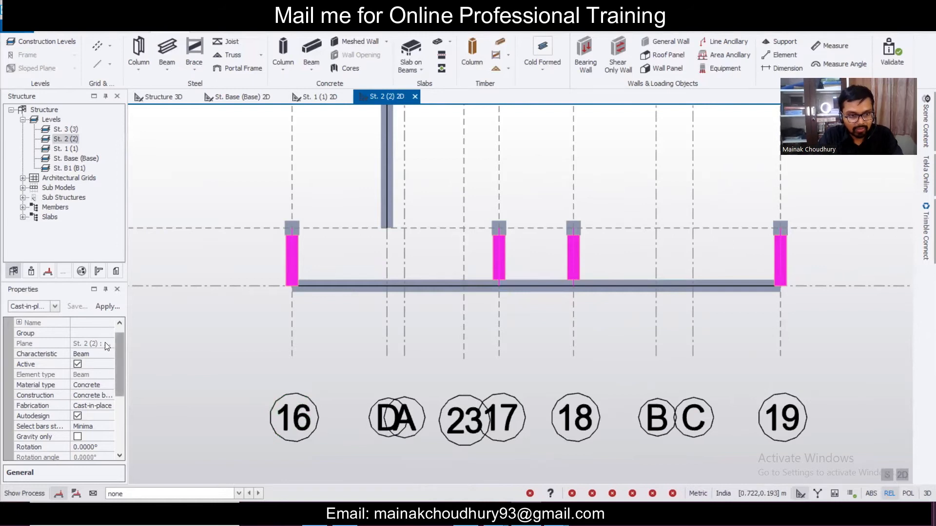
# - Set Fixity end 1 of the selected beams to Pin
pyautogui.click(55, 307)
pyautogui.click(52, 156)
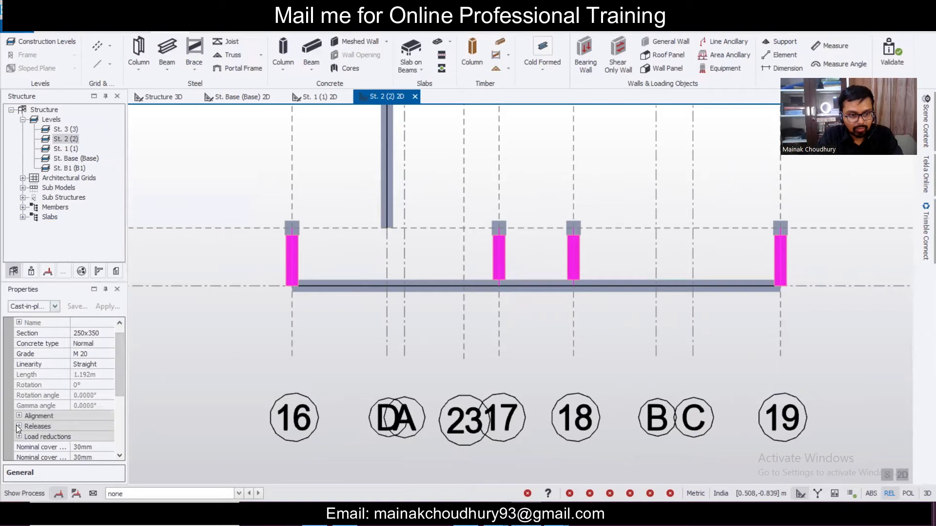
pyautogui.click(19, 427)
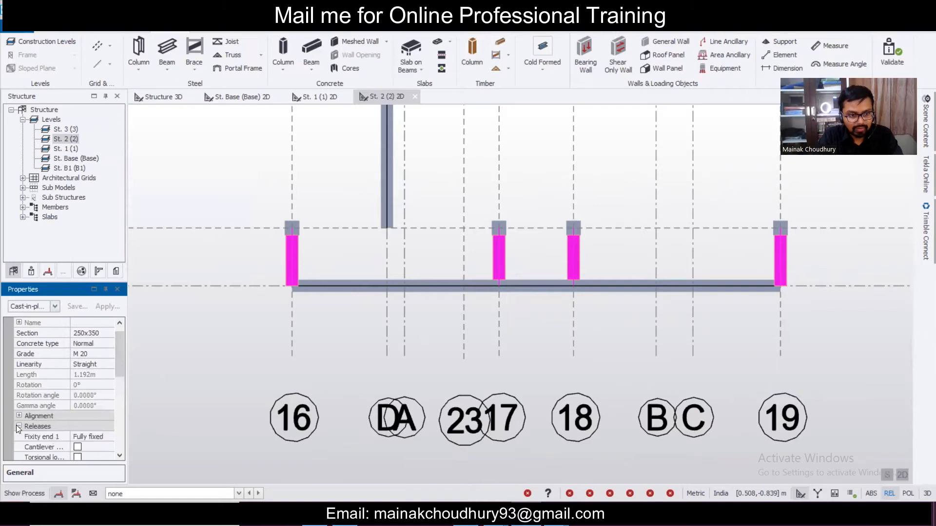
pyautogui.scroll(-2, 121, 378)
pyautogui.click(108, 367)
pyautogui.click(98, 382)
pyautogui.scroll(-4, 256, 340)
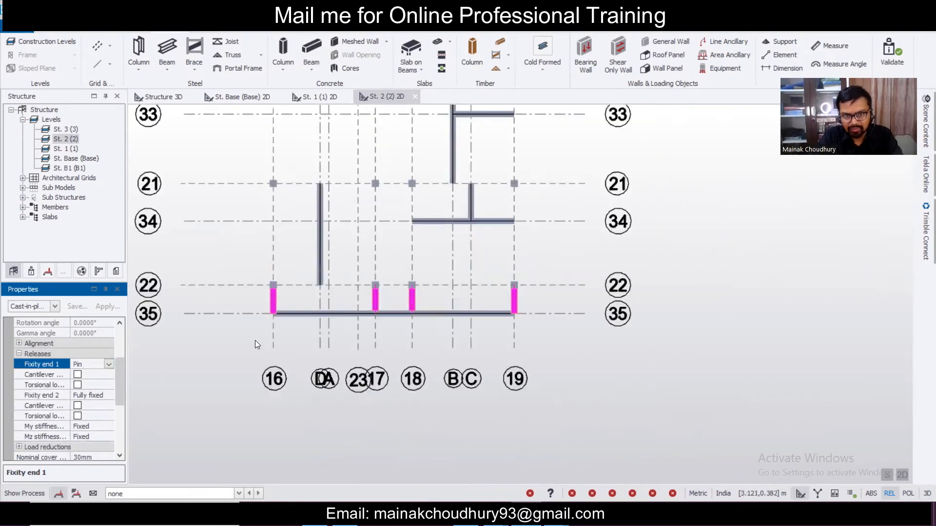
pyautogui.moveTo(373, 249)
pyautogui.moveTo(373, 249); pyautogui.dragTo(389, 269, button='middle')
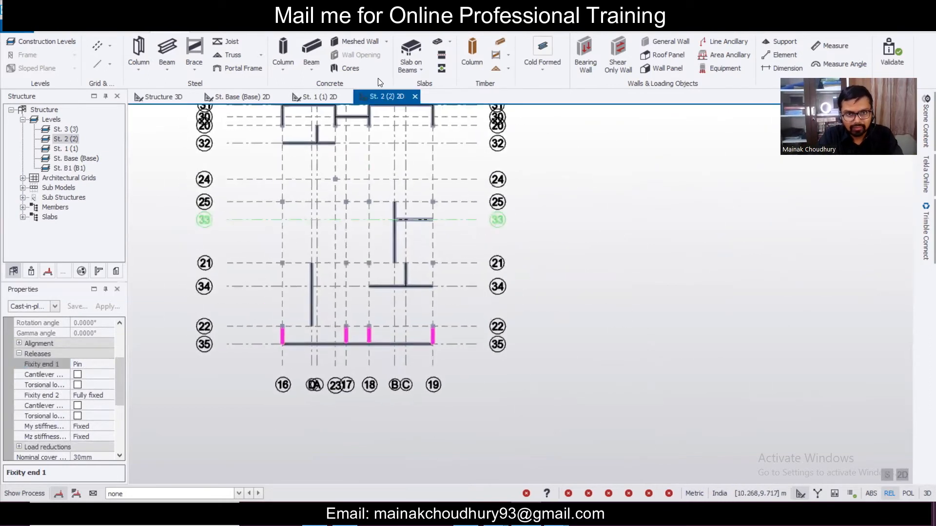
# - Draw a concrete beam along grid 16 from grid 20 to 22
pyautogui.click(315, 51)
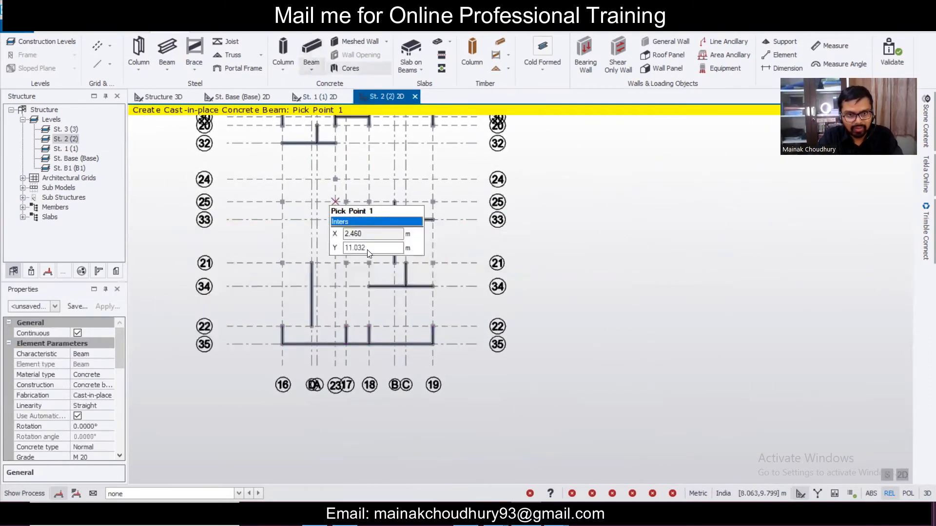
pyautogui.moveTo(368, 253); pyautogui.dragTo(439, 353, button='middle')
pyautogui.scroll(2, 405, 231)
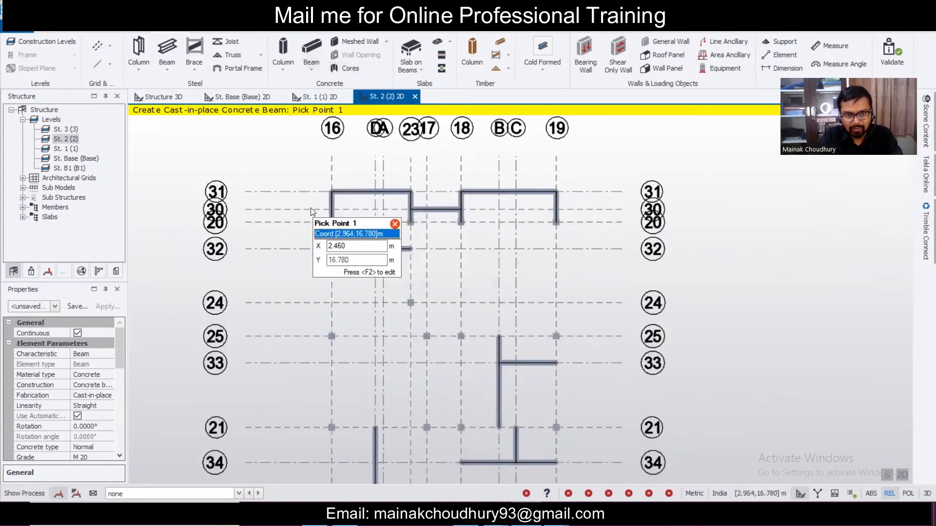
pyautogui.scroll(-2, 313, 206)
pyautogui.moveTo(306, 206); pyautogui.dragTo(394, 142, button='middle')
pyautogui.moveTo(407, 133); pyautogui.dragTo(431, 362)
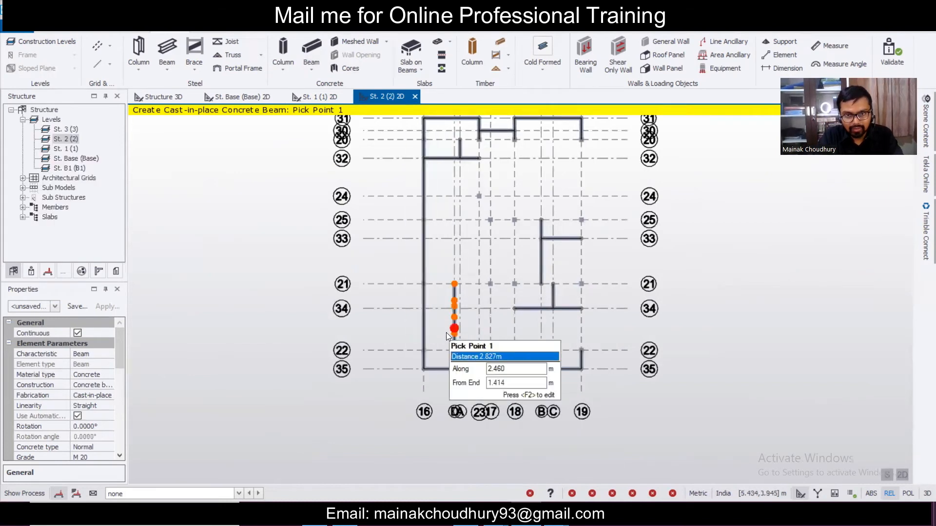
pyautogui.scroll(2, 432, 349)
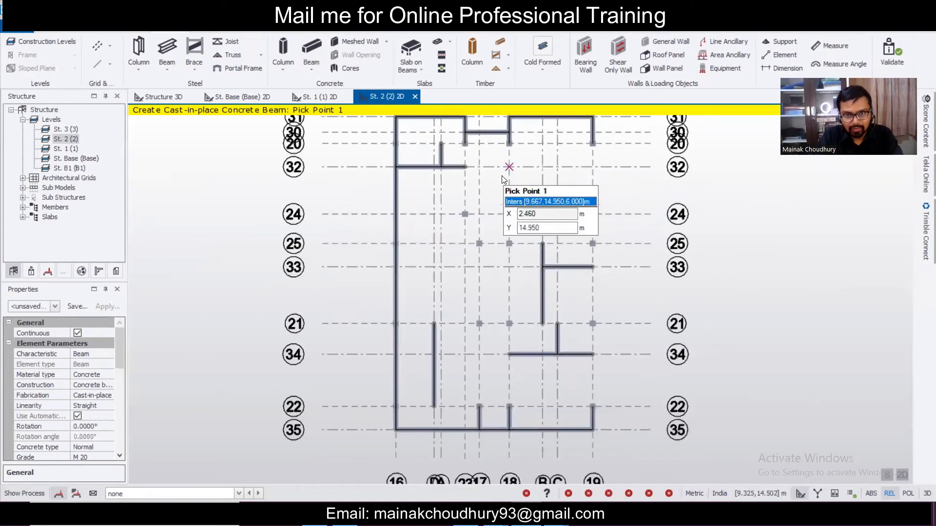
pyautogui.scroll(2, 504, 179)
# - Add a concrete beam down to grid 24 and one along grid 24 to grid 19
pyautogui.moveTo(451, 129); pyautogui.dragTo(489, 244)
pyautogui.moveTo(449, 211); pyautogui.dragTo(632, 238)
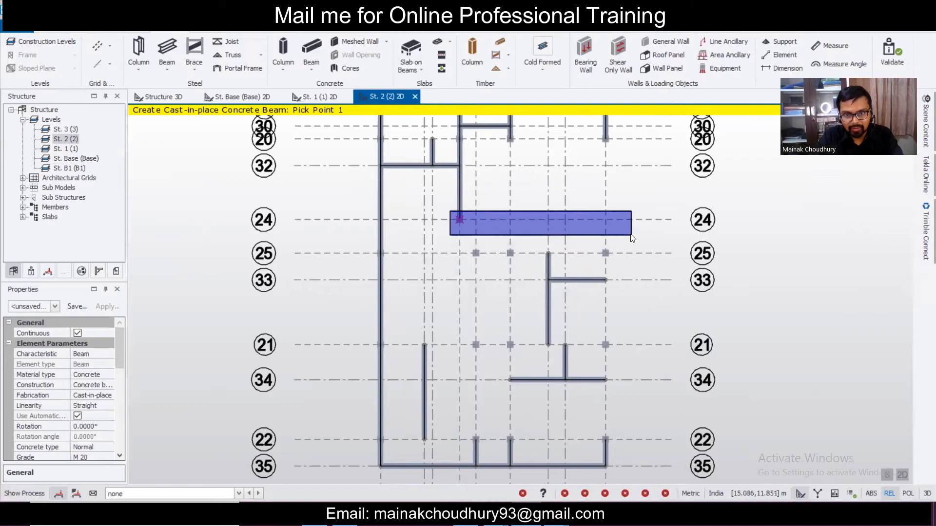
pyautogui.moveTo(541, 241); pyautogui.dragTo(466, 225)
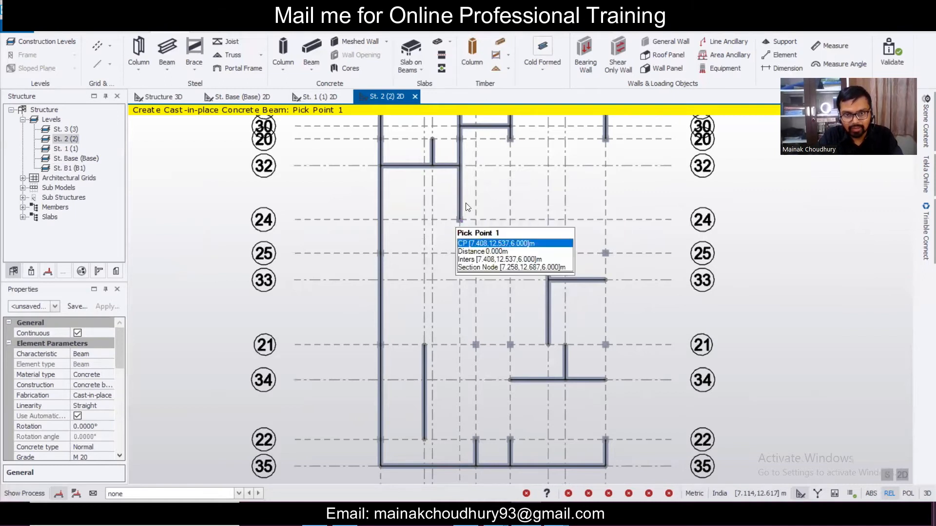
pyautogui.moveTo(544, 245); pyautogui.dragTo(641, 237)
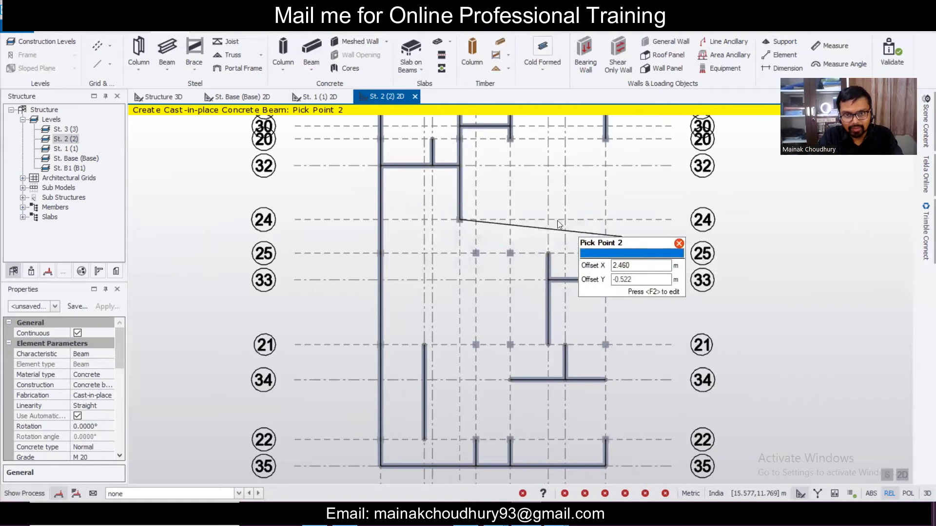
pyautogui.click(610, 224)
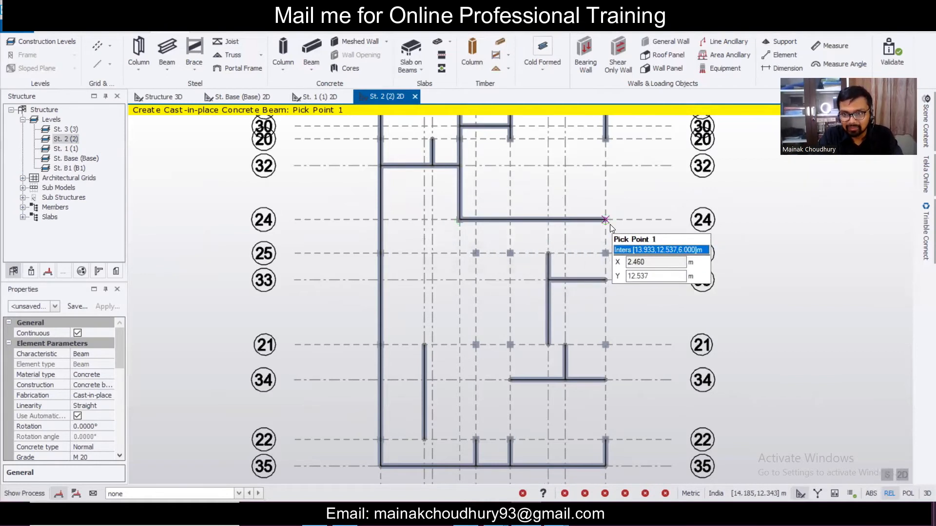
# - Add beams along grid 19 from 31 to 35 and across the full width of grid 22
pyautogui.scroll(-2, 609, 210)
pyautogui.moveTo(591, 138); pyautogui.dragTo(622, 214)
pyautogui.moveTo(632, 368); pyautogui.dragTo(636, 402)
pyautogui.moveTo(405, 376); pyautogui.dragTo(671, 403)
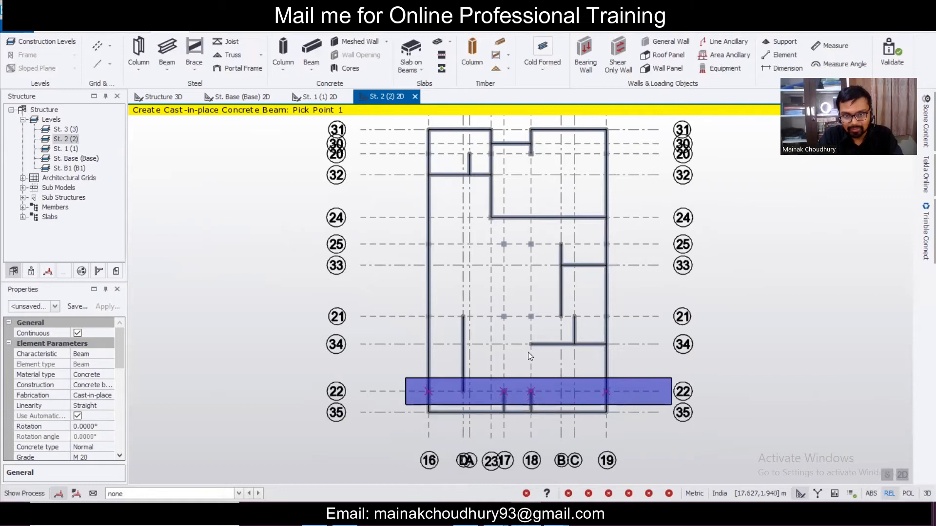
# - Window-pick to add beams across grids 21 and 25, then zoom into the grid 24 area
pyautogui.moveTo(396, 296); pyautogui.dragTo(662, 328)
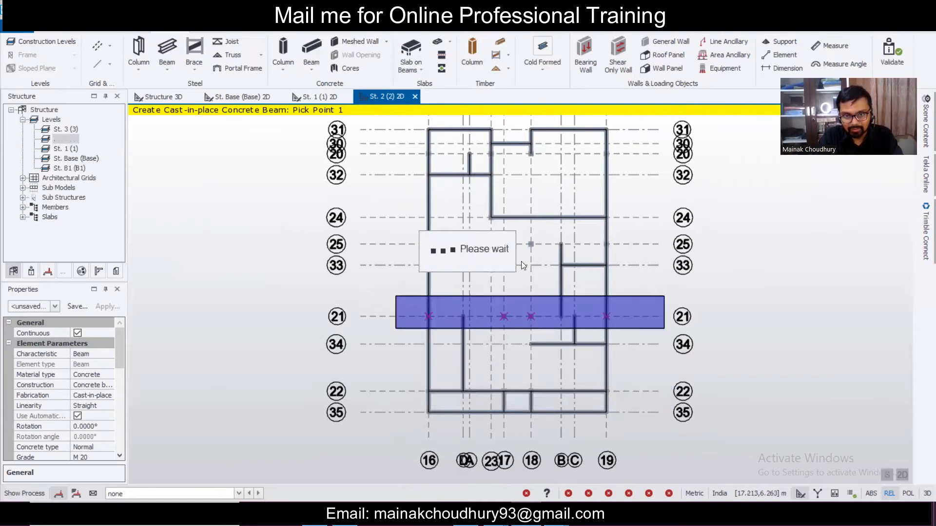
pyautogui.moveTo(409, 233); pyautogui.dragTo(656, 259)
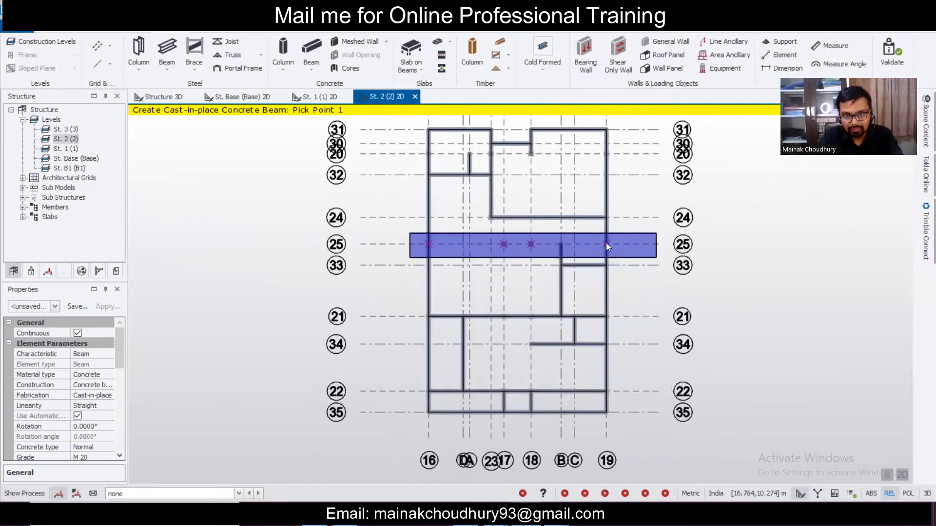
pyautogui.moveTo(589, 220); pyautogui.dragTo(588, 264, button='middle')
pyautogui.scroll(2, 536, 262)
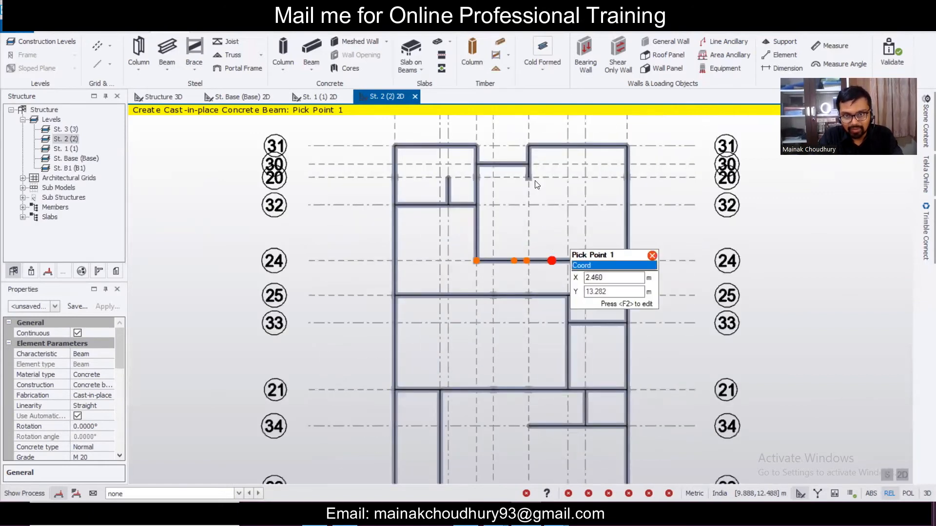
pyautogui.moveTo(512, 172); pyautogui.dragTo(553, 318)
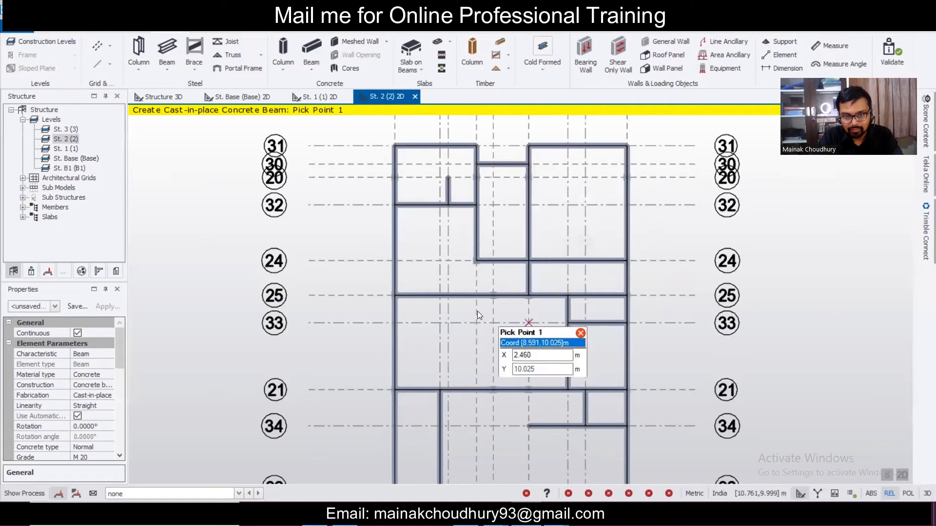
pyautogui.scroll(1, 488, 296)
# - Add a perpendicular beam from the grid 24 beam corner and window-pick beams along grid 22
pyautogui.click(472, 250)
pyautogui.click(475, 292)
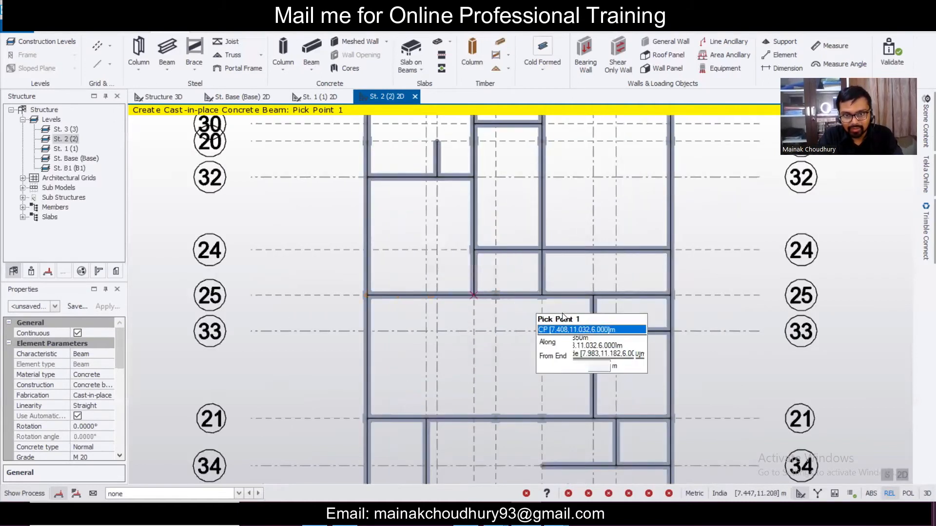
pyautogui.scroll(-3, 554, 315)
pyautogui.scroll(3, 510, 166)
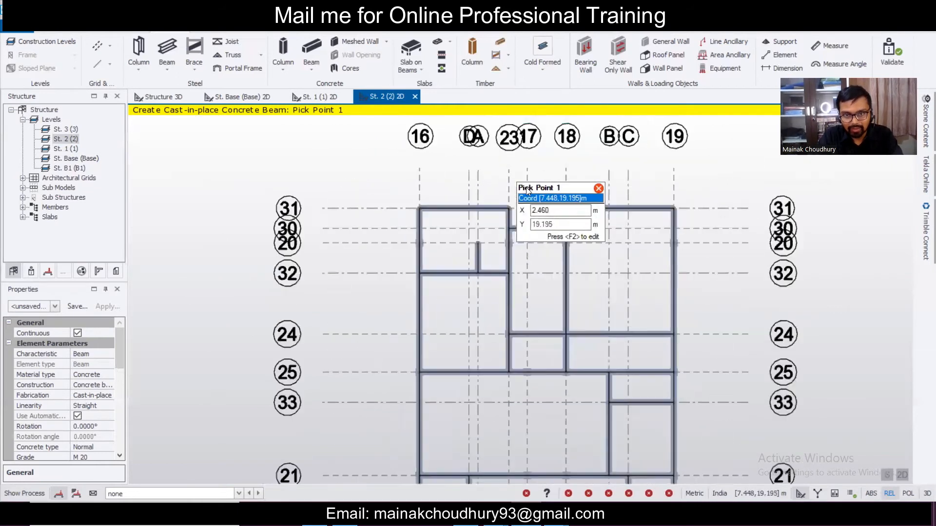
pyautogui.moveTo(358, 251); pyautogui.dragTo(770, 283)
# - Draw beams on grid 17 (grid 24 to 35) and grid 18 (grid 25 to 35), then stop placing beams
pyautogui.scroll(-2, 679, 238)
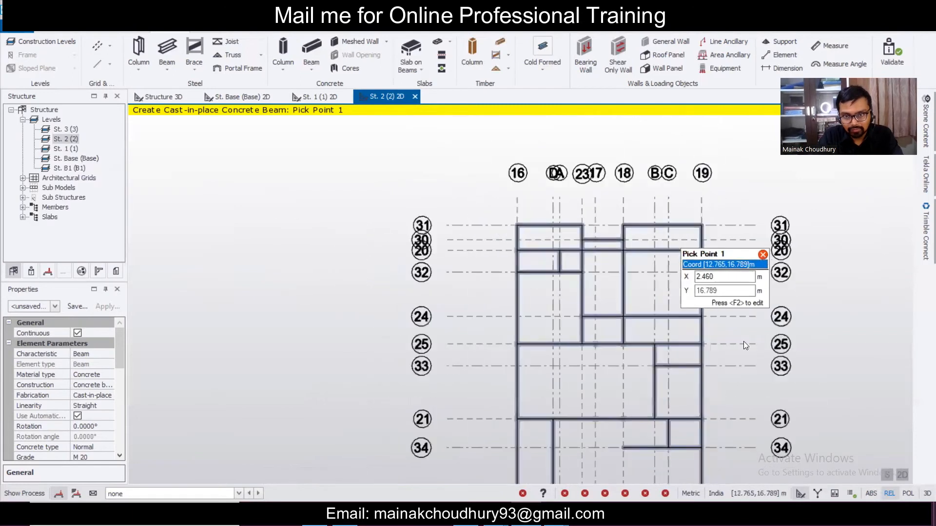
pyautogui.scroll(-1, 578, 328)
pyautogui.scroll(3, 573, 332)
pyautogui.scroll(-1, 553, 231)
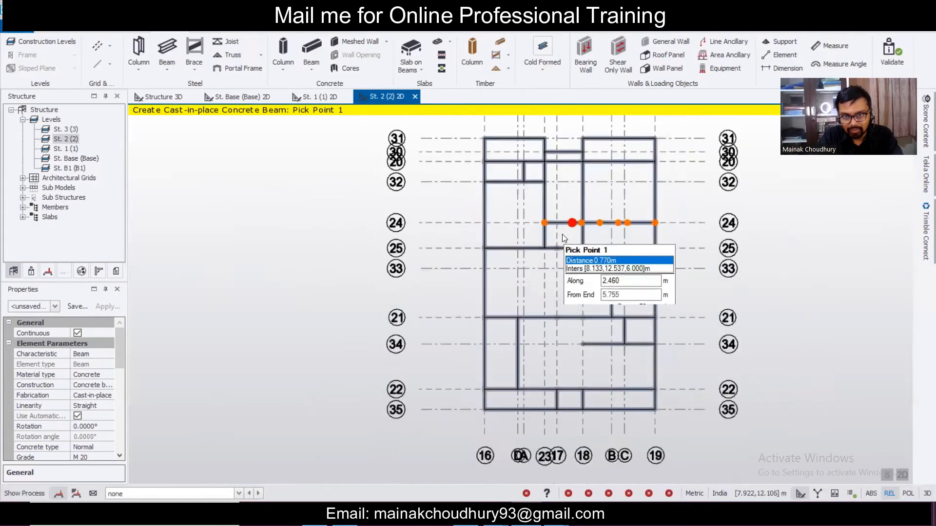
pyautogui.scroll(-1, 560, 242)
pyautogui.click(552, 235)
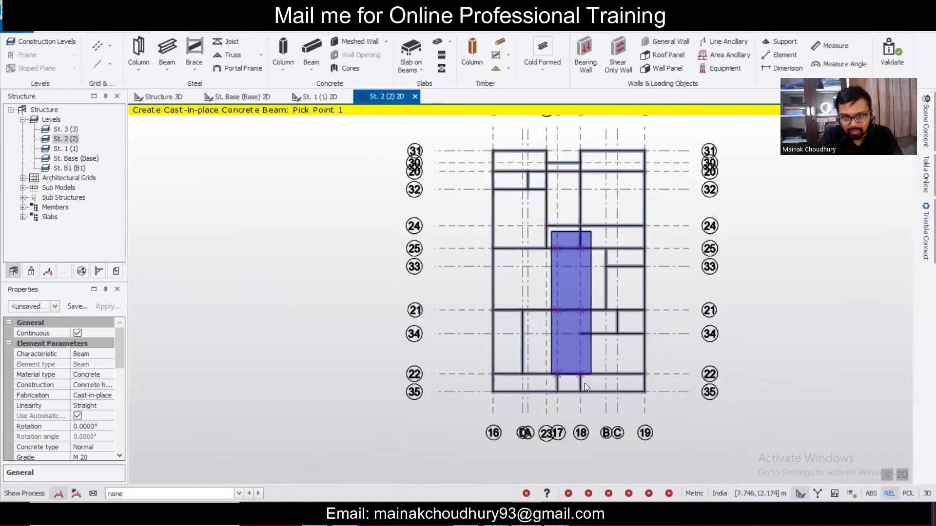
pyautogui.click(566, 389)
pyautogui.click(575, 243)
pyautogui.click(601, 391)
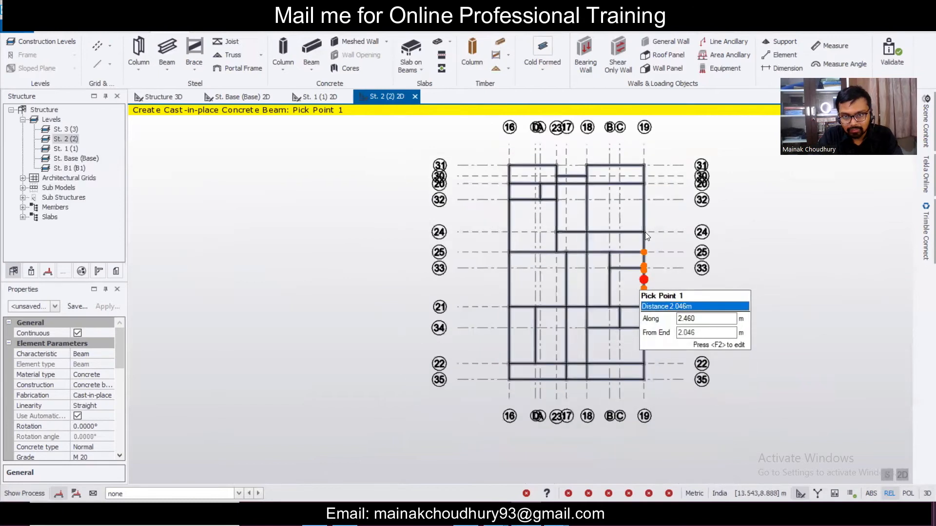
pyautogui.scroll(2, 650, 204)
pyautogui.scroll(1, 653, 209)
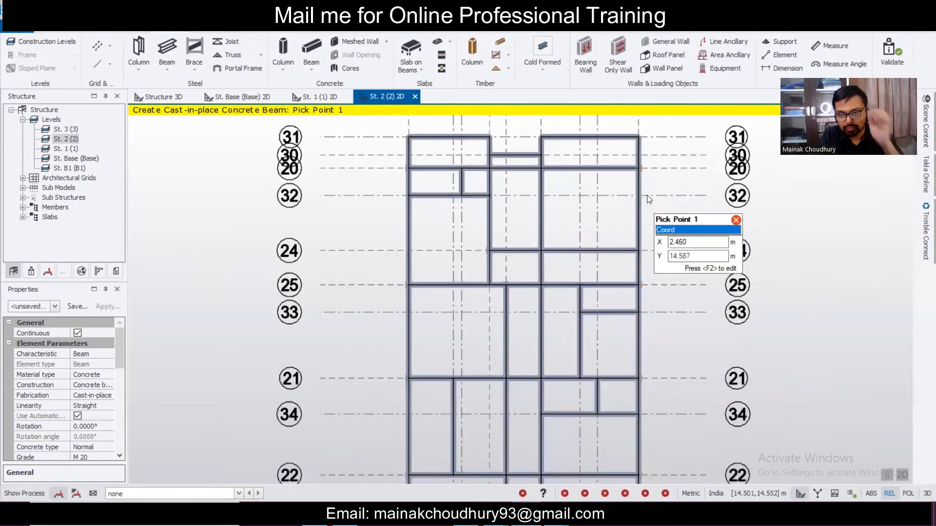
pyautogui.scroll(-2, 632, 184)
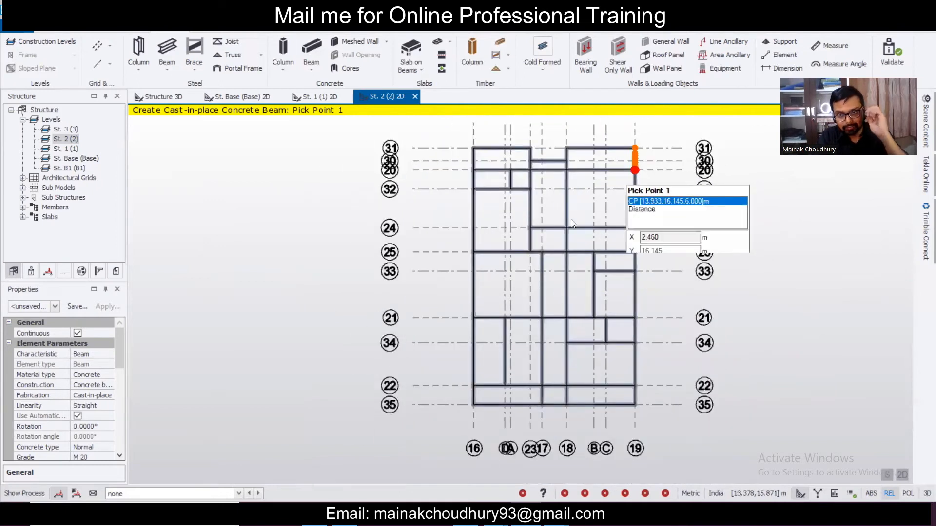
pyautogui.scroll(2, 562, 231)
pyautogui.scroll(-1, 695, 242)
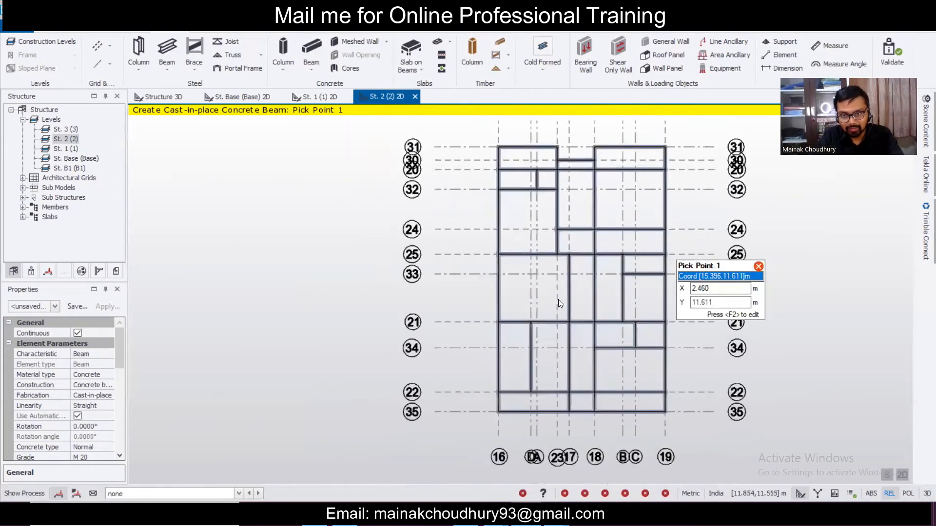
pyautogui.scroll(2, 688, 308)
pyautogui.scroll(-2, 686, 307)
pyautogui.scroll(1, 585, 161)
pyautogui.press('Escape')
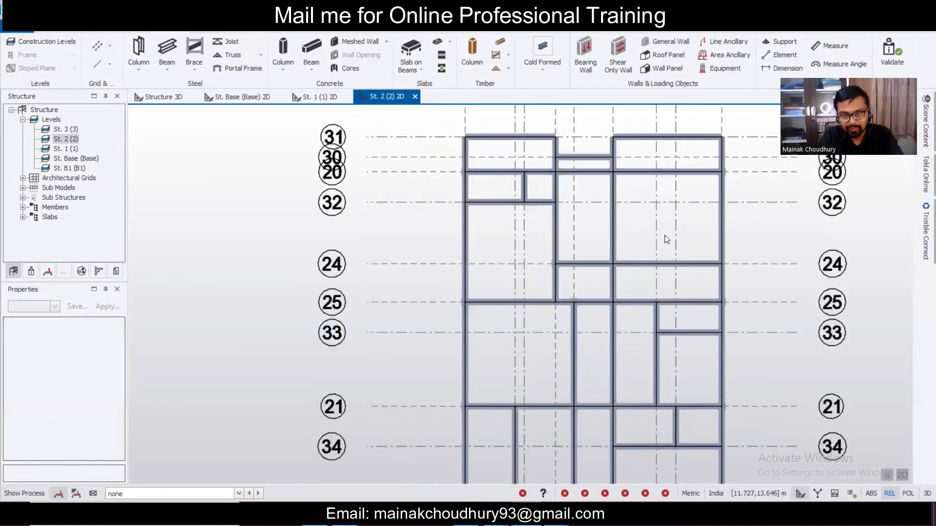
# - Select a vertical beam and beam 2B22-1 to inspect them, then clear the selection
pyautogui.scroll(-1, 665, 238)
pyautogui.scroll(2, 651, 260)
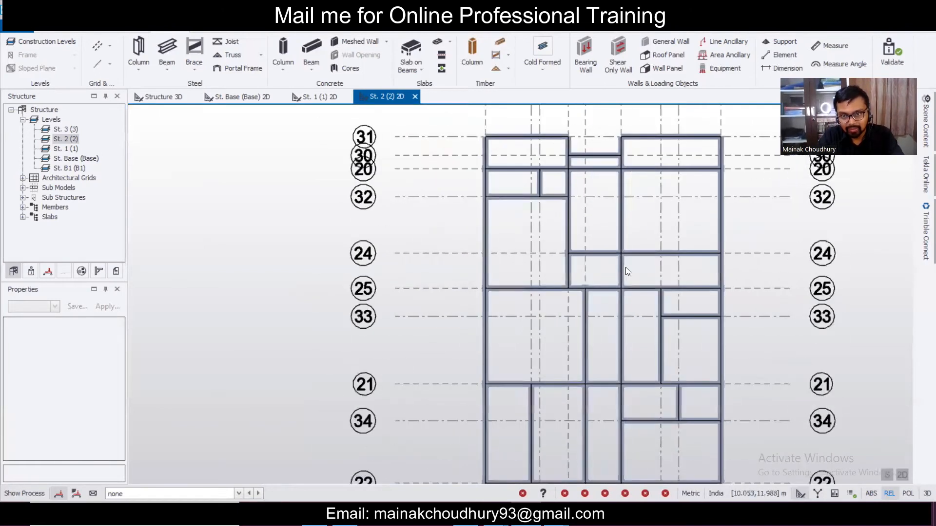
pyautogui.click(624, 268)
pyautogui.scroll(1, 639, 254)
pyautogui.scroll(1, 639, 255)
pyautogui.click(638, 255)
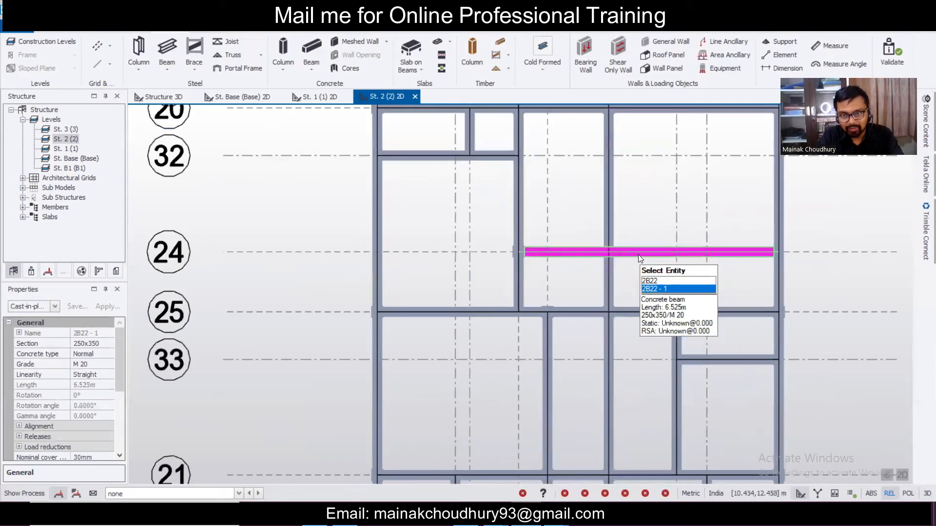
pyautogui.scroll(3, 638, 254)
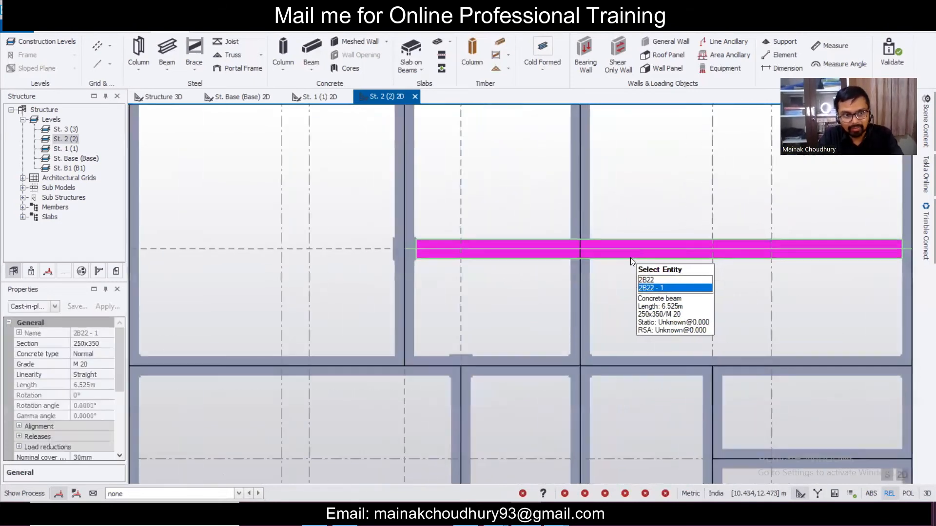
pyautogui.scroll(-2, 632, 258)
pyautogui.press('Escape')
# - Move beam 2B22's mid node to its intersection with beam 2B27
pyautogui.click(570, 259)
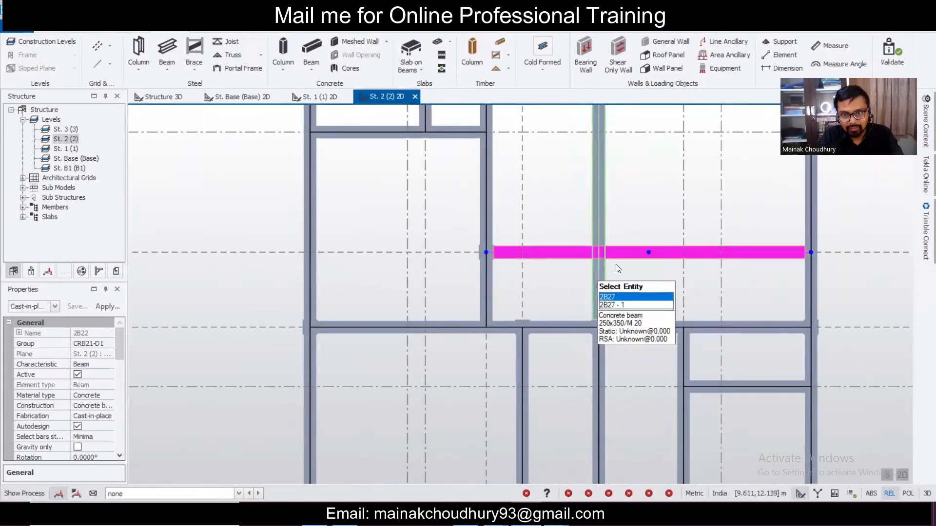
pyautogui.scroll(1, 624, 259)
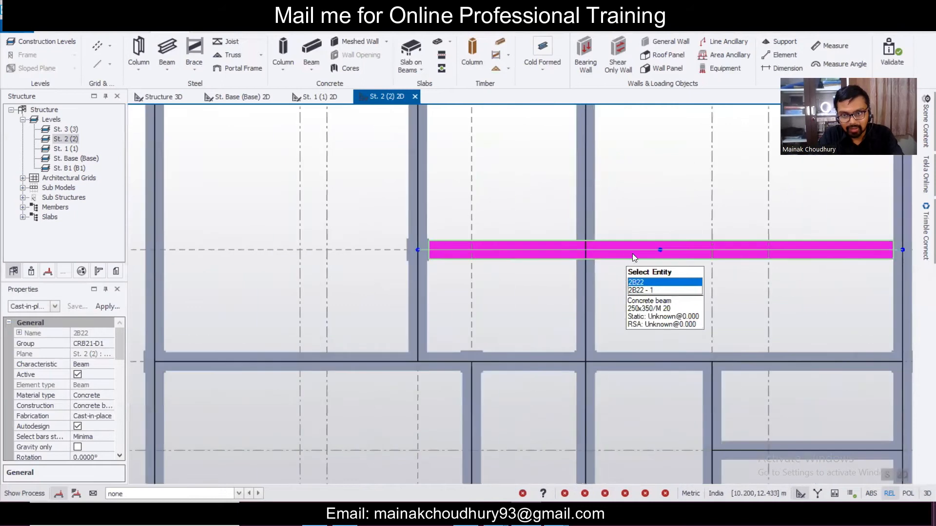
pyautogui.click(660, 249)
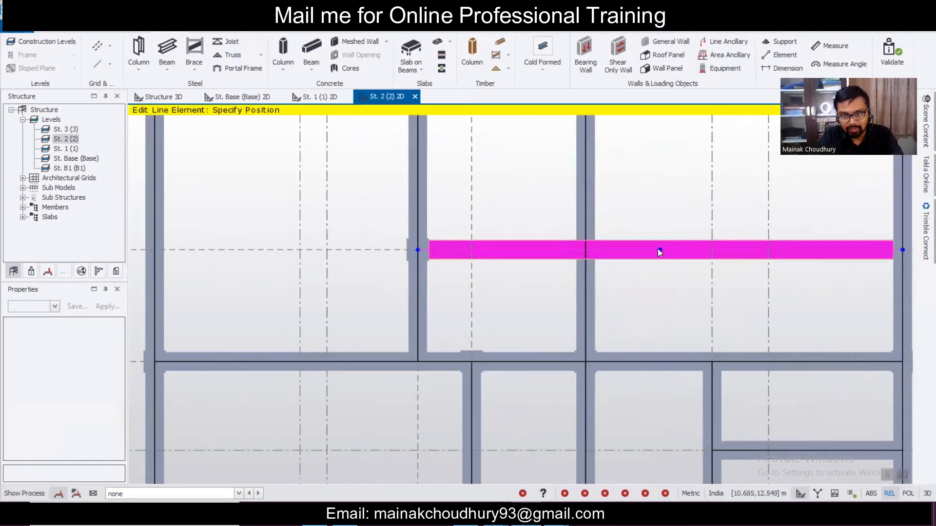
pyautogui.click(591, 249)
pyautogui.click(593, 288)
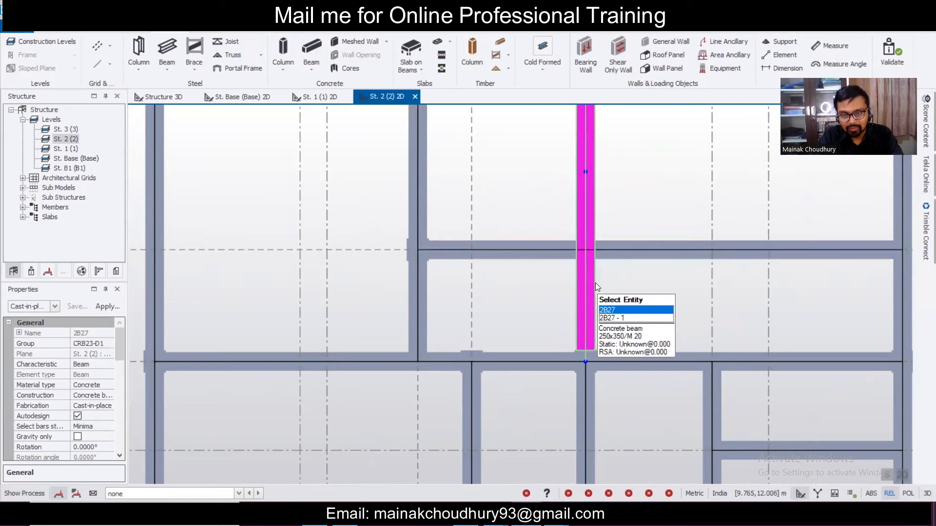
pyautogui.scroll(-3, 595, 282)
pyautogui.press('Escape')
# - Validate the model and start the Slab on Beams command
pyautogui.click(98, 12)
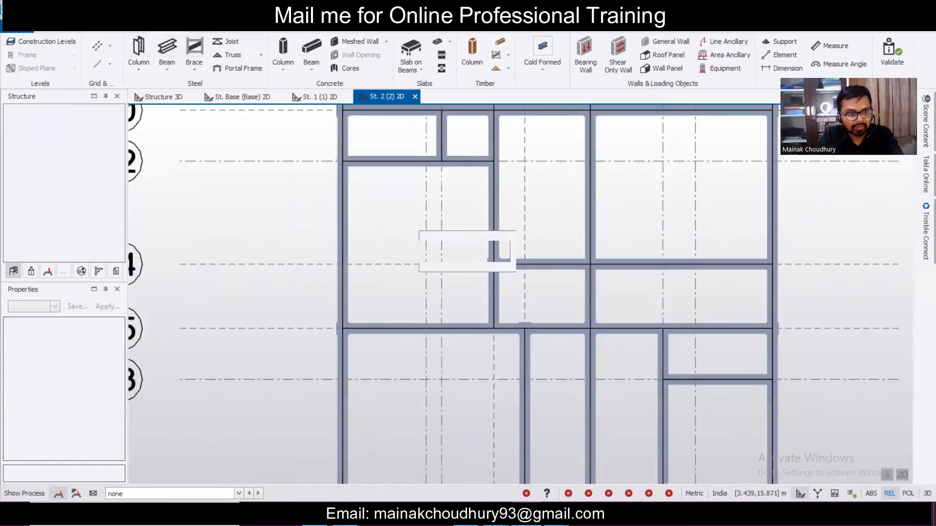
pyautogui.scroll(-3, 595, 275)
pyautogui.scroll(-4, 594, 276)
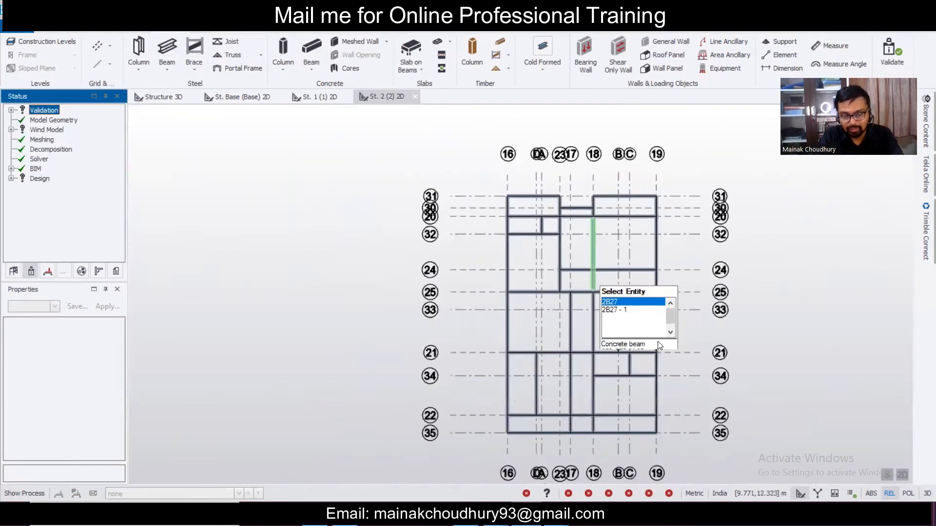
pyautogui.scroll(3, 655, 338)
pyautogui.click(412, 49)
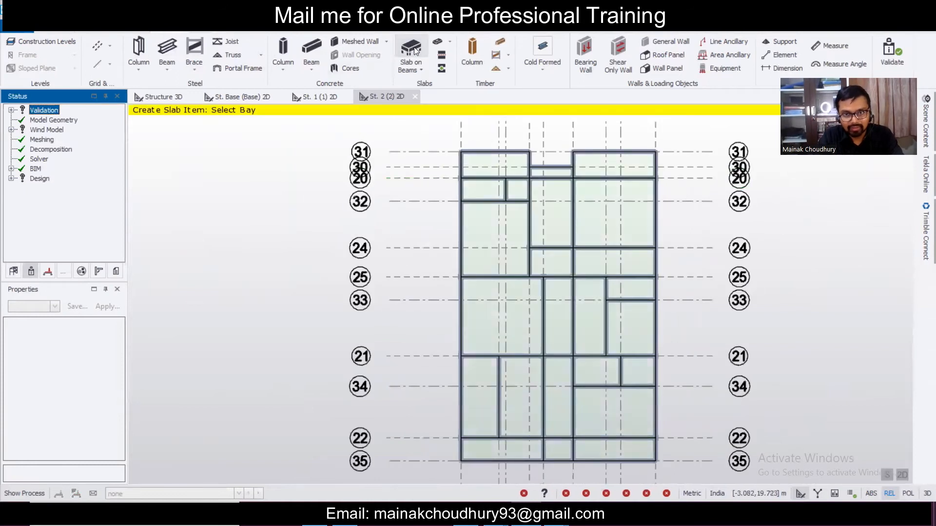
# - Add slabs to the top bays and the 32–24 bays, then undo the last four picks
pyautogui.click(502, 166)
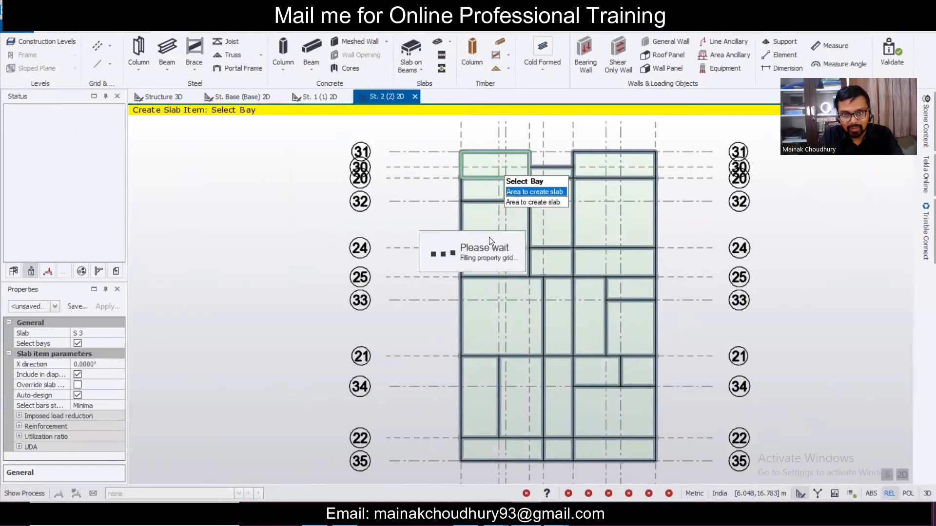
pyautogui.click(497, 191)
pyautogui.click(517, 191)
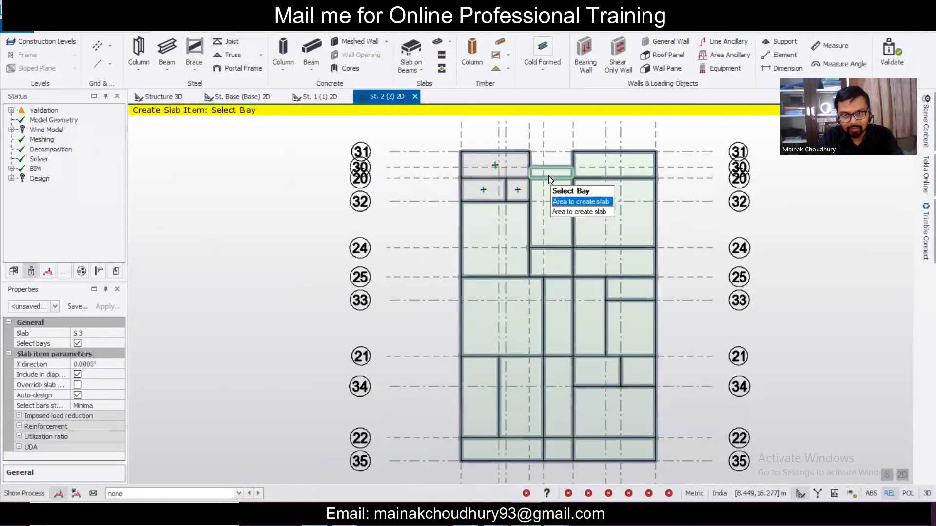
pyautogui.click(606, 171)
pyautogui.click(604, 212)
pyautogui.click(553, 212)
pyautogui.click(547, 258)
pyautogui.click(516, 236)
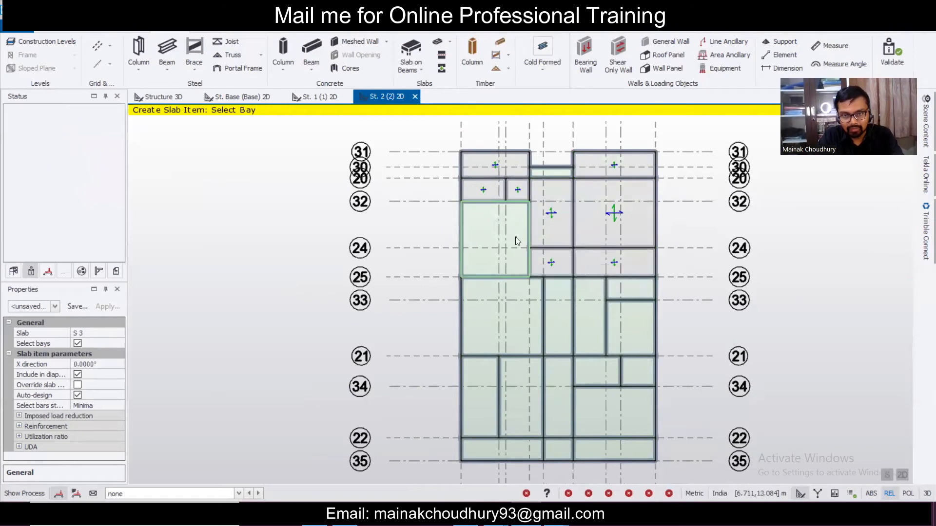
pyautogui.hotkey('ctrl', 'z')
pyautogui.hotkey('ctrl', 'z')
pyautogui.hotkey('ctrl', 'z')
pyautogui.hotkey('ctrl', 'z')
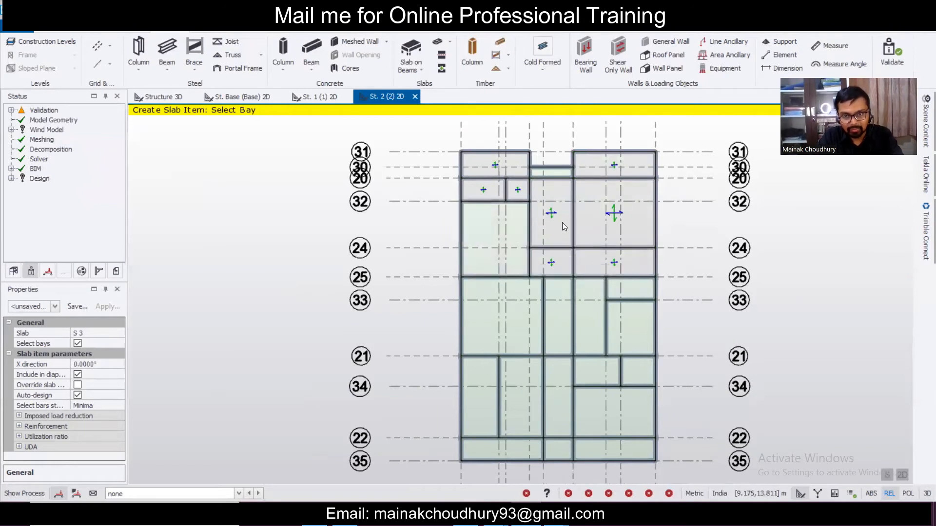
# - Add slabs to the 32–25 bay, the 24–25 bays and the left 25–21 bay
pyautogui.click(511, 243)
pyautogui.click(539, 256)
pyautogui.click(598, 259)
pyautogui.click(487, 307)
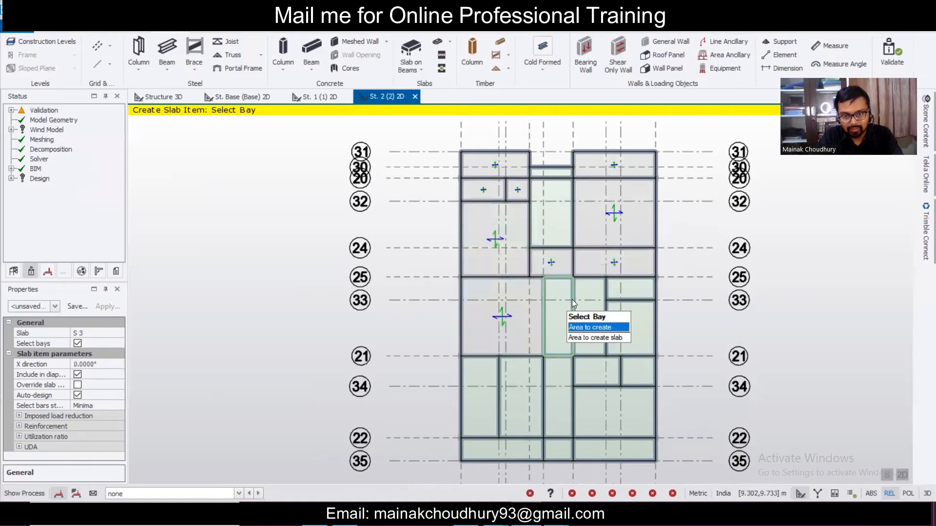
pyautogui.scroll(-2, 575, 274)
pyautogui.scroll(2, 514, 379)
# - Add slabs to the bays between grids 34–22 and 22–35
pyautogui.click(514, 374)
pyautogui.click(537, 364)
pyautogui.click(524, 405)
pyautogui.click(575, 401)
pyautogui.click(580, 356)
pyautogui.click(636, 389)
pyautogui.click(633, 397)
# - Add slabs to the right-hand 21–34, 25–33, 33–21 and 34–22 bays near grid 19
pyautogui.click(625, 340)
pyautogui.click(640, 327)
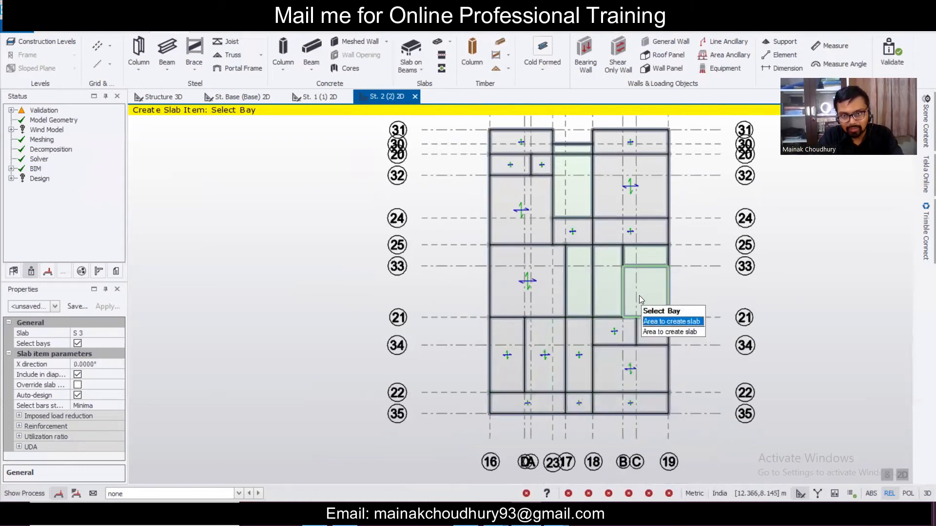
pyautogui.click(646, 262)
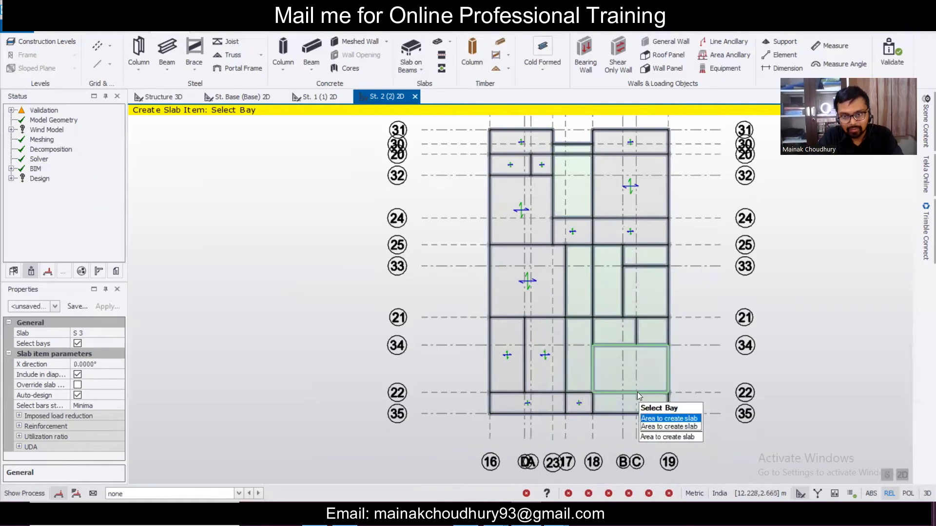
pyautogui.click(643, 370)
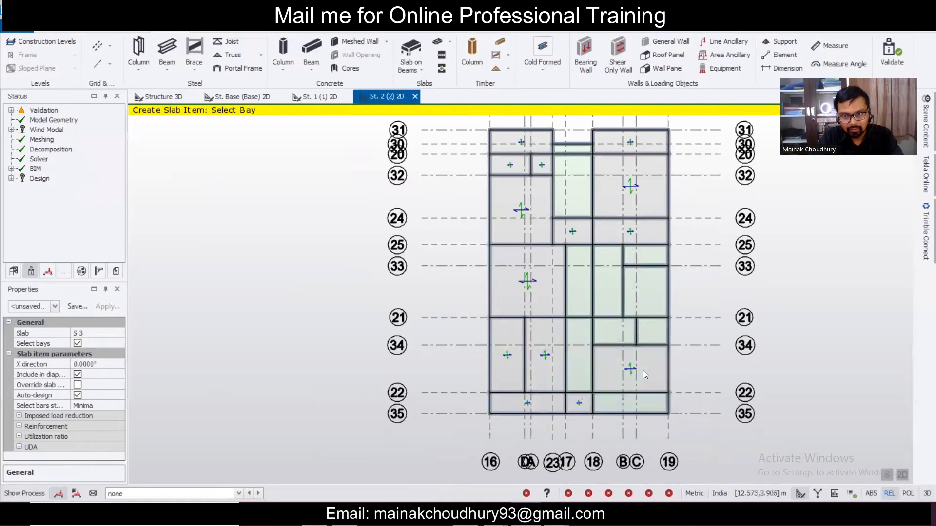
pyautogui.click(663, 337)
pyautogui.click(647, 307)
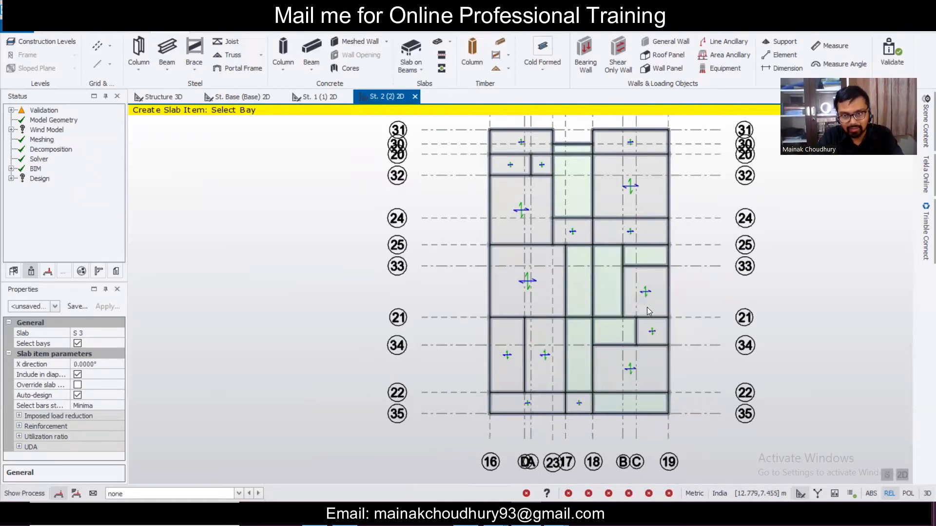
pyautogui.click(652, 258)
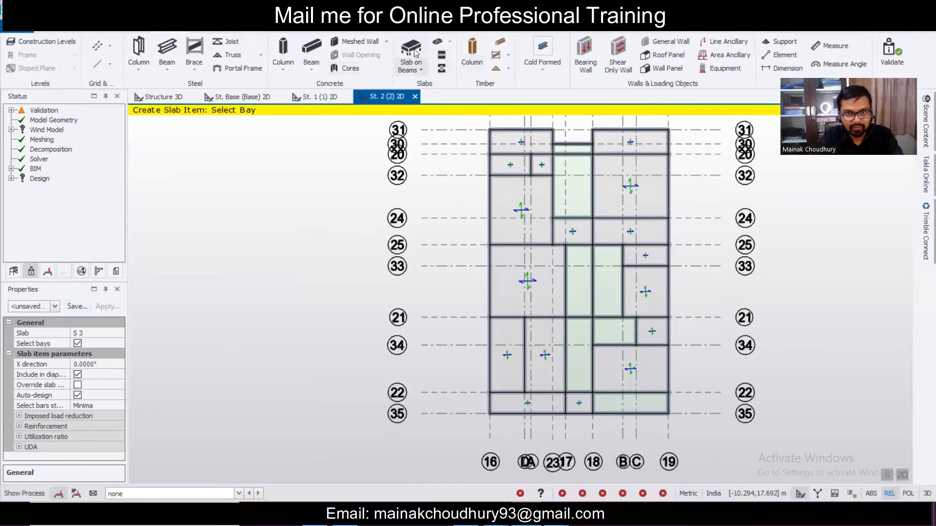
# - Check the slab property presets list, then start Measure Distance
pyautogui.click(56, 307)
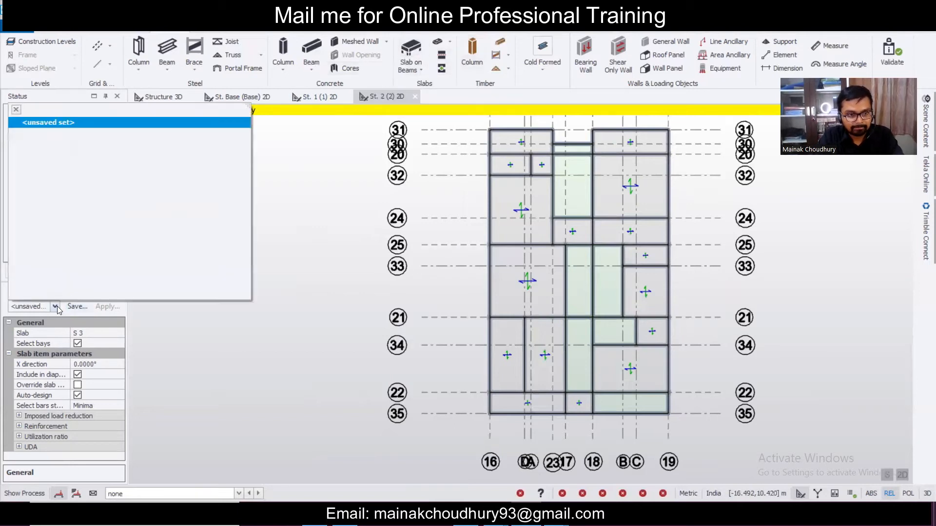
pyautogui.click(59, 301)
pyautogui.scroll(5, 598, 296)
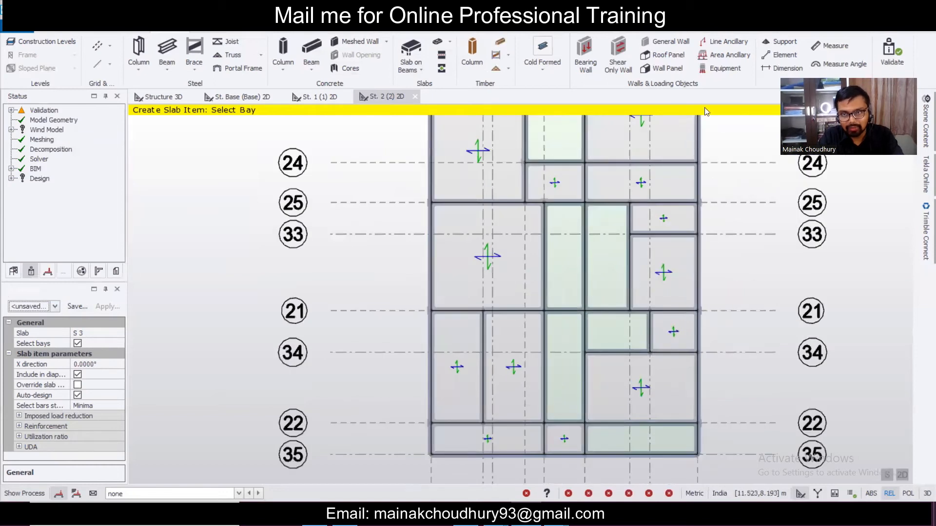
pyautogui.click(829, 45)
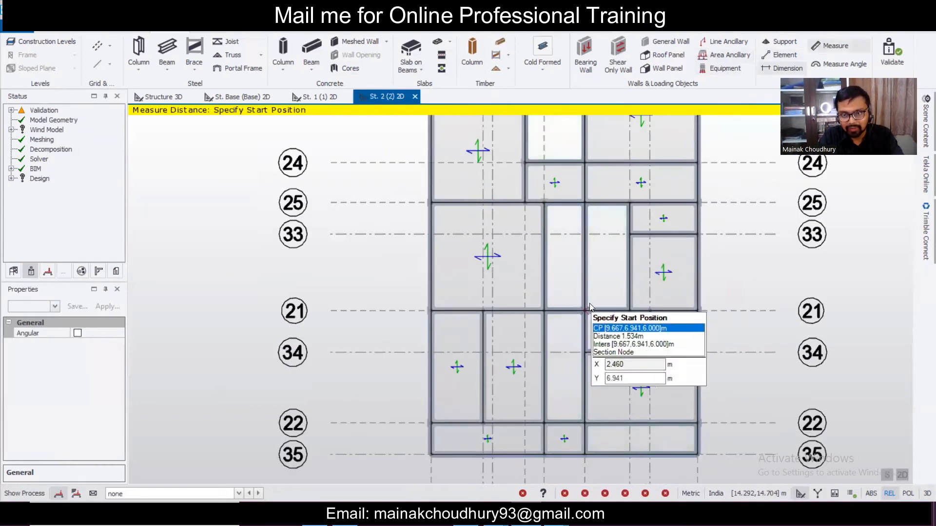
# - Measure across the narrow unslabbed middle bay from its grid 21 edge to the opposite edge
pyautogui.click(584, 309)
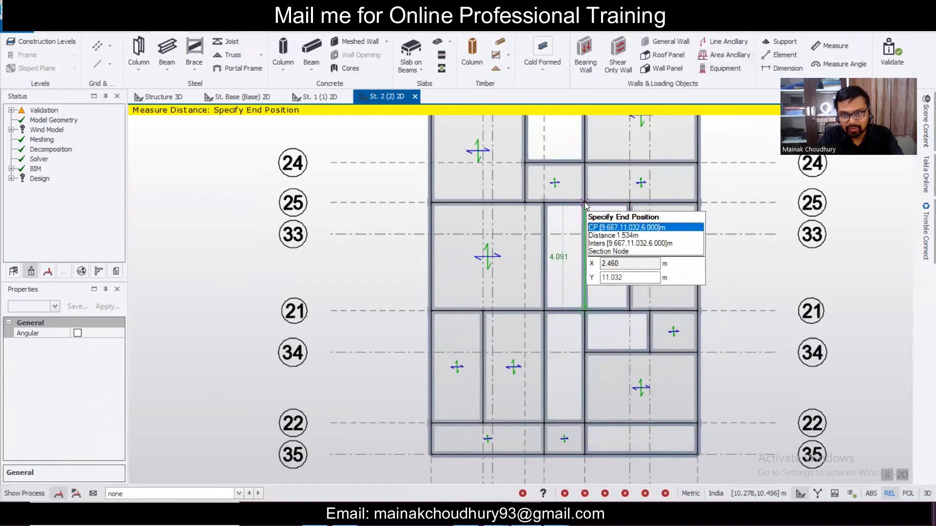
pyautogui.click(624, 316)
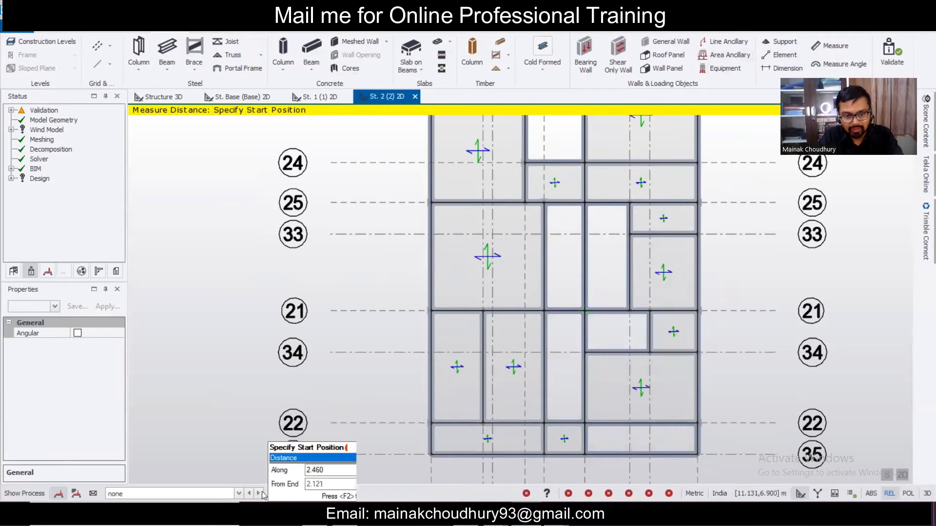
# - Launch Windows Calculator via Start search
pyautogui.press('super')
pyautogui.write('ca')
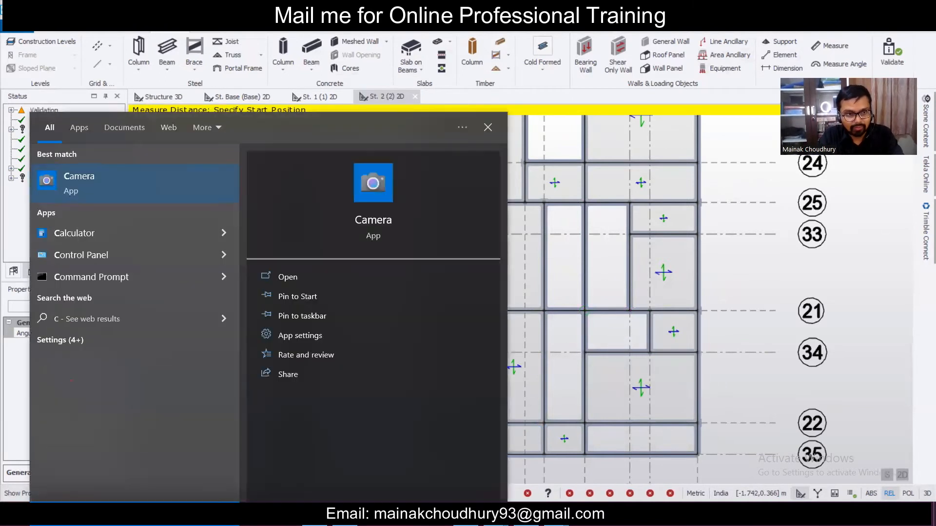
pyautogui.click(162, 185)
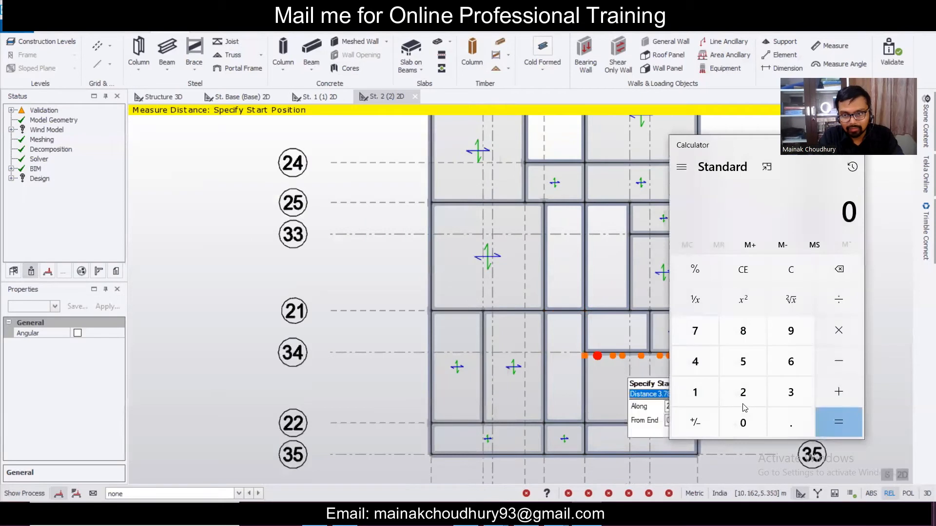
# - Compute 2.6 ÷ 1.7 = 1.529411764705882, then minimise the calculator
pyautogui.click(743, 402)
pyautogui.click(770, 413)
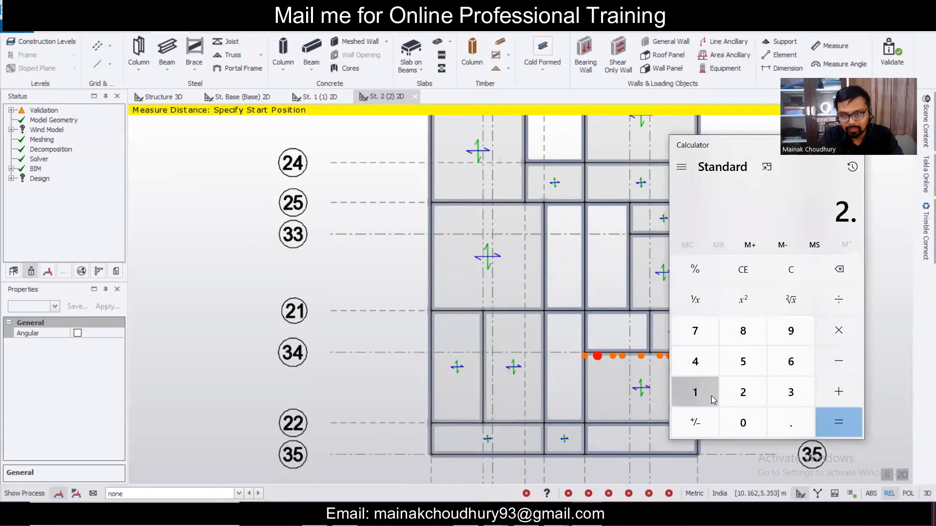
pyautogui.click(842, 277)
pyautogui.click(837, 308)
pyautogui.click(790, 423)
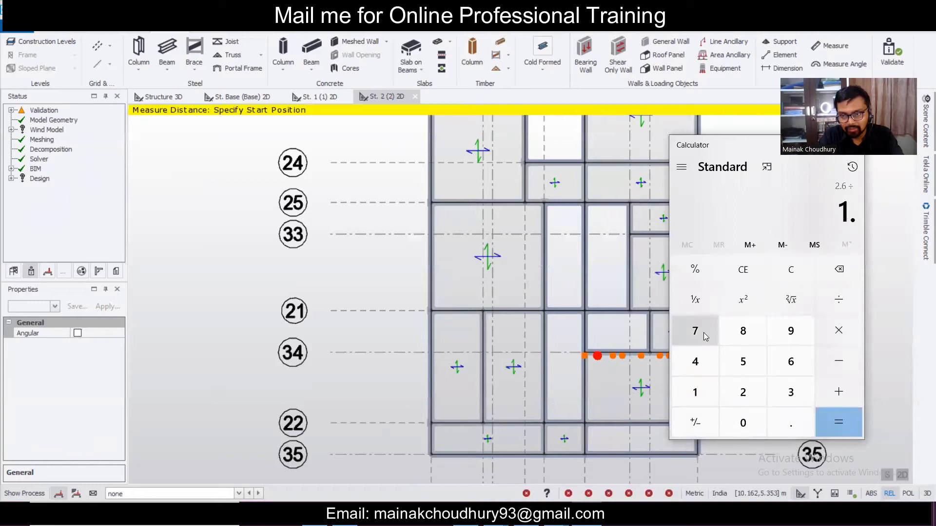
pyautogui.click(695, 331)
pyautogui.click(845, 434)
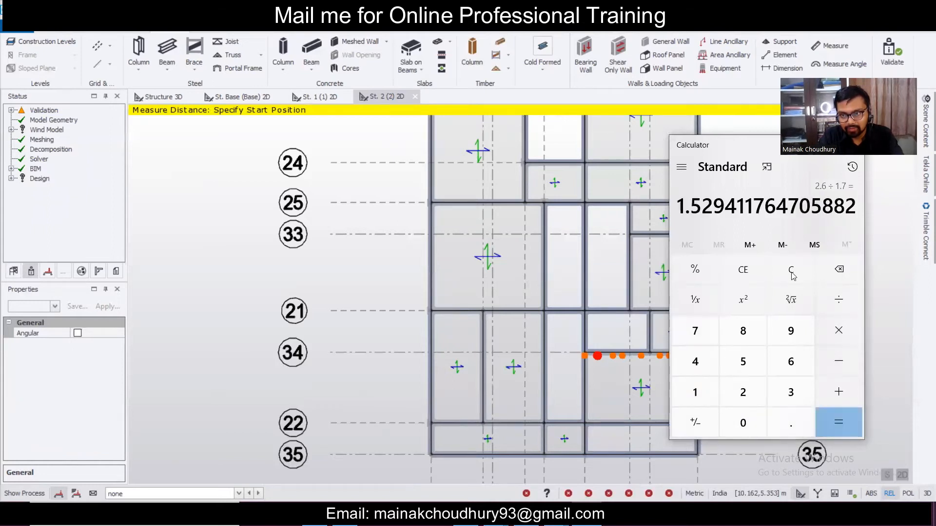
pyautogui.moveTo(727, 140); pyautogui.dragTo(647, 193)
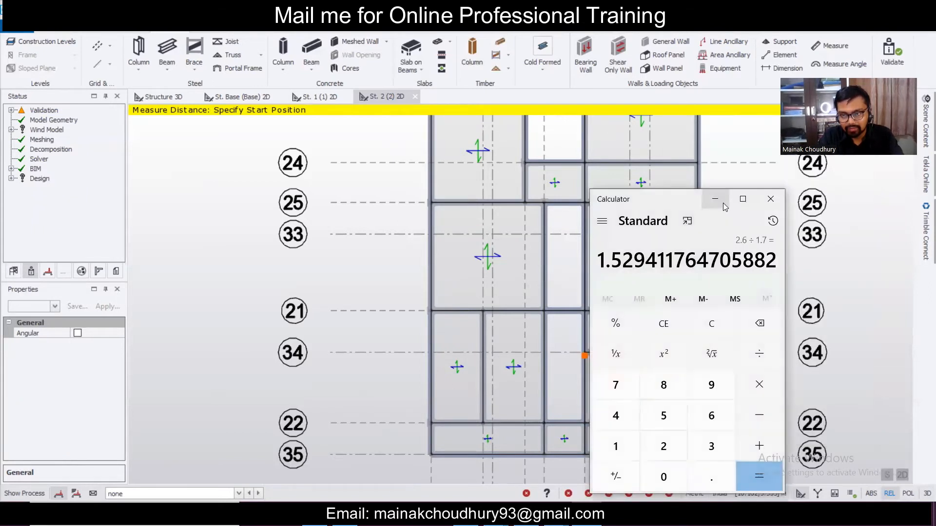
pyautogui.click(703, 204)
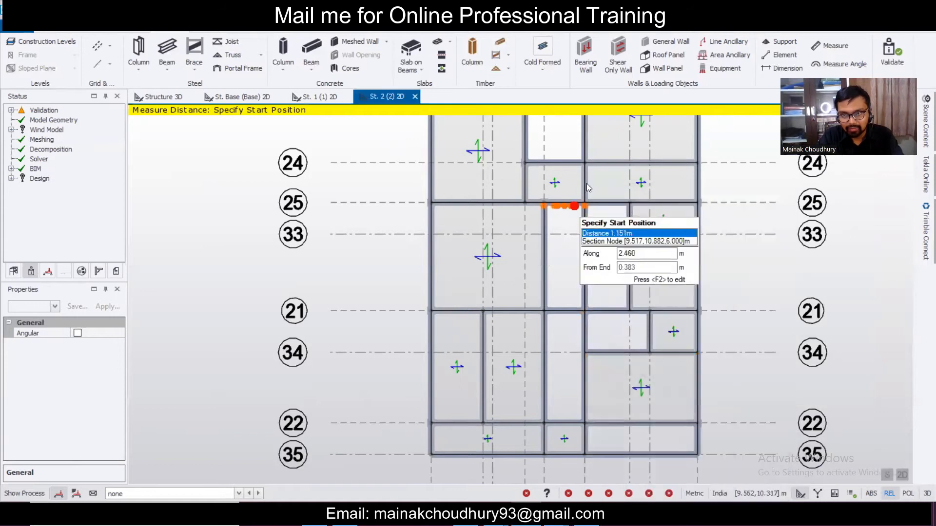
# - Measure bay spans between grid nodes around grids 21–35 (bottom bay 1.192 m), then exit measuring
pyautogui.click(543, 201)
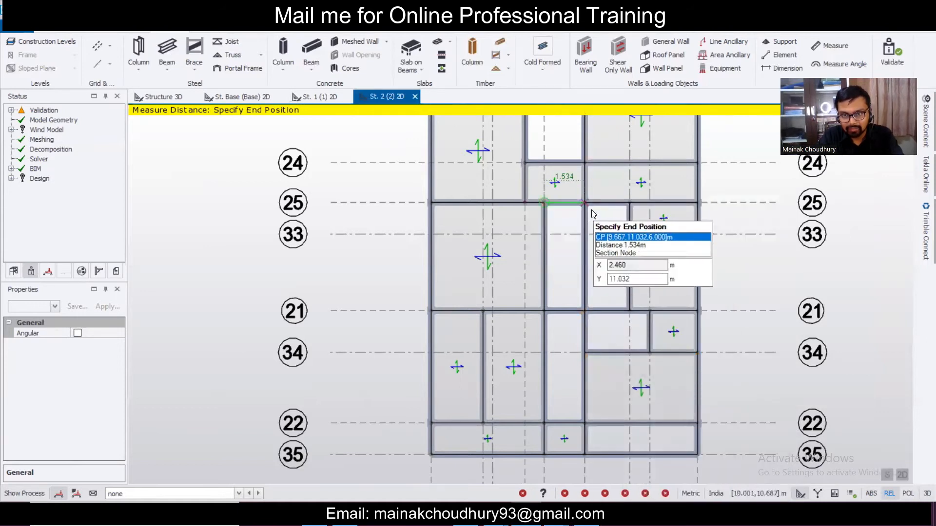
pyautogui.click(548, 308)
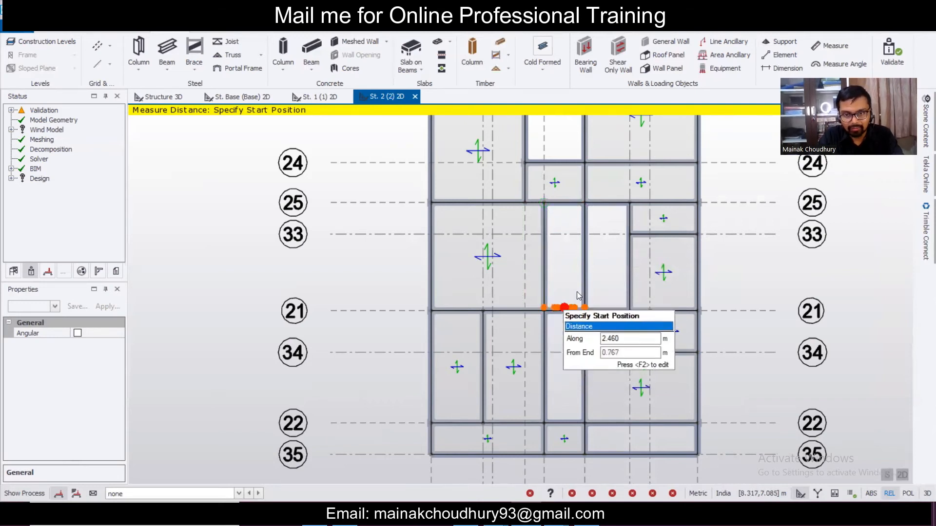
pyautogui.scroll(-2, 618, 251)
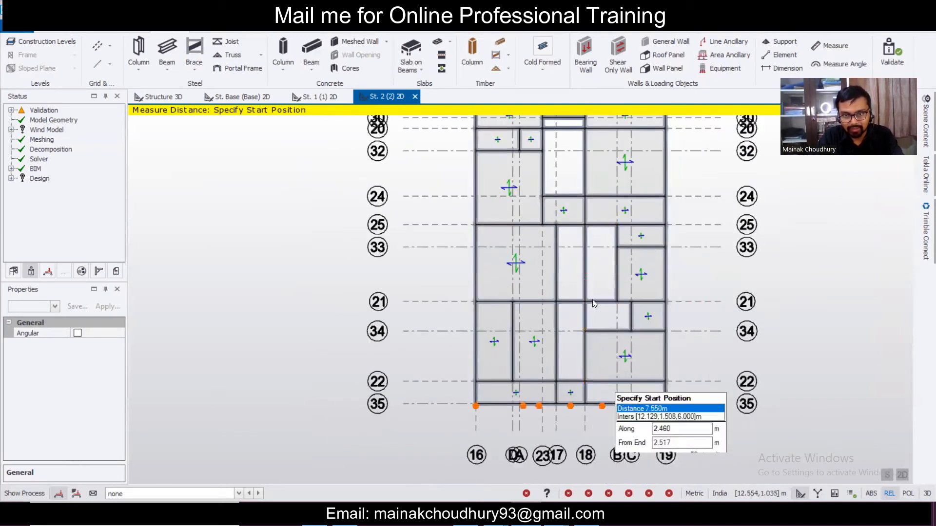
pyautogui.scroll(2, 647, 415)
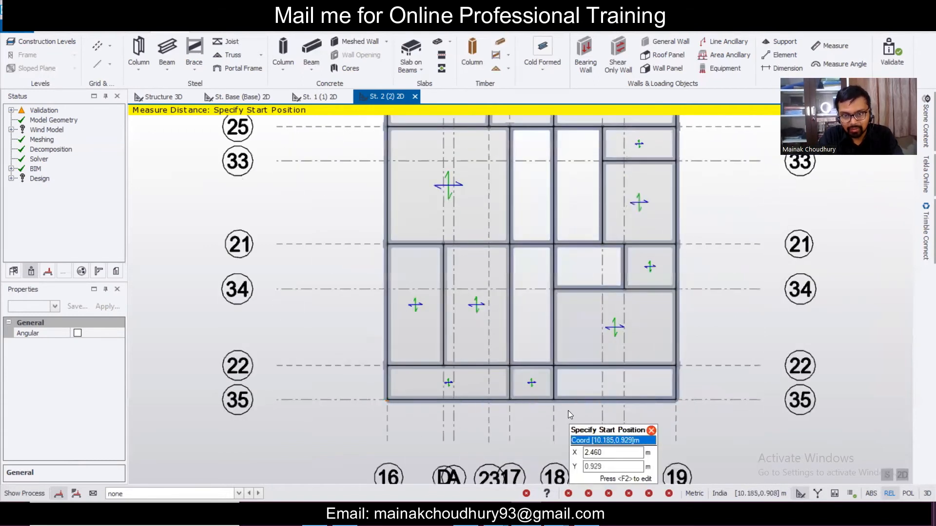
pyautogui.click(555, 396)
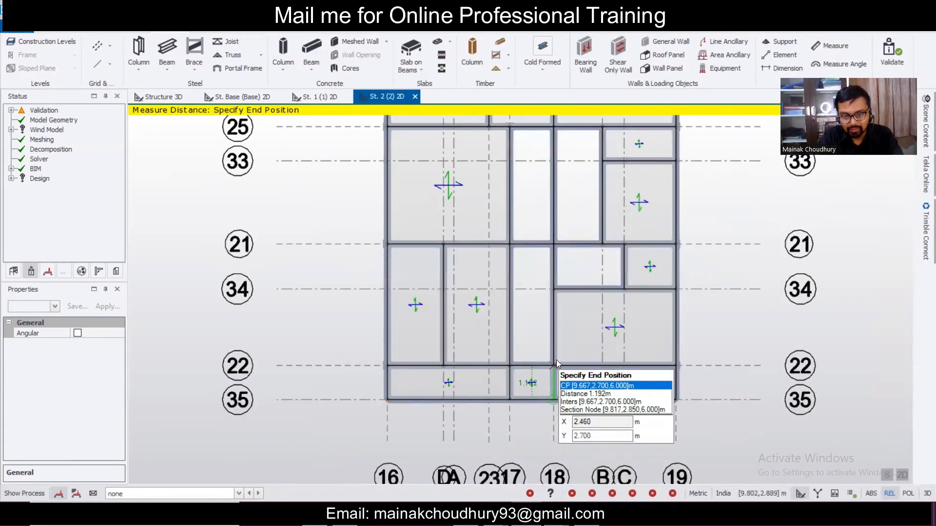
pyautogui.moveTo(557, 360); pyautogui.dragTo(534, 266, button='middle')
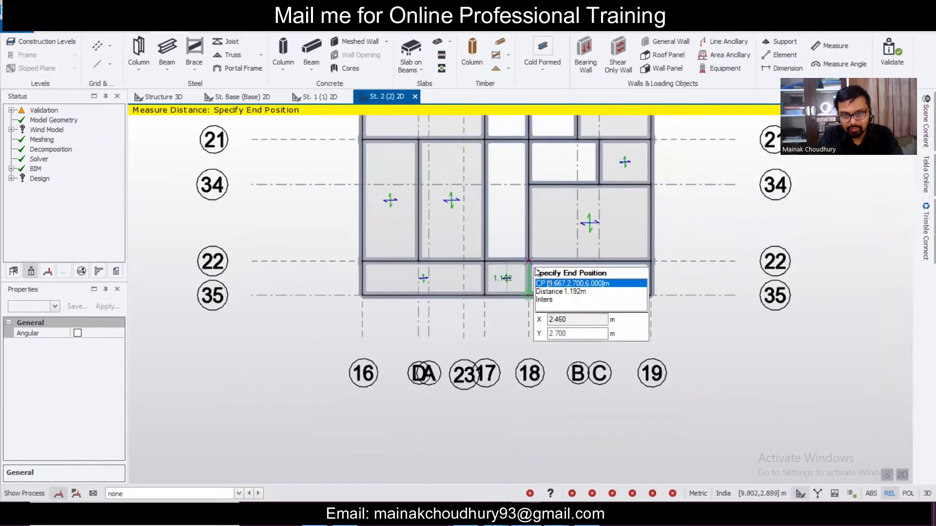
pyautogui.scroll(5, 533, 265)
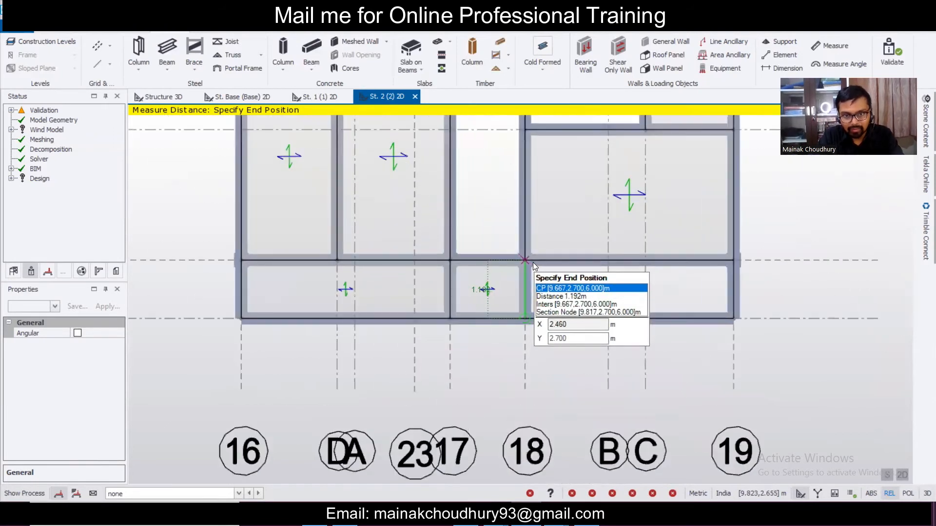
pyautogui.scroll(-5, 534, 263)
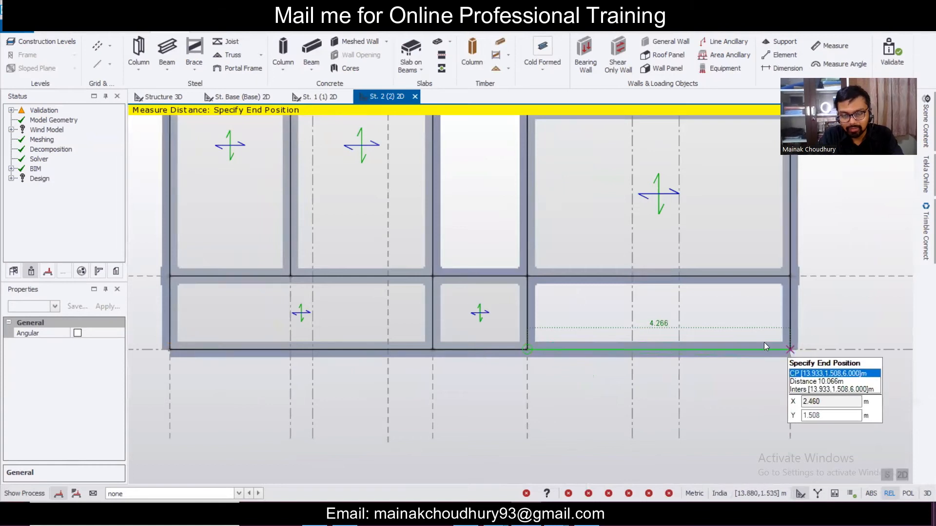
pyautogui.press('Escape')
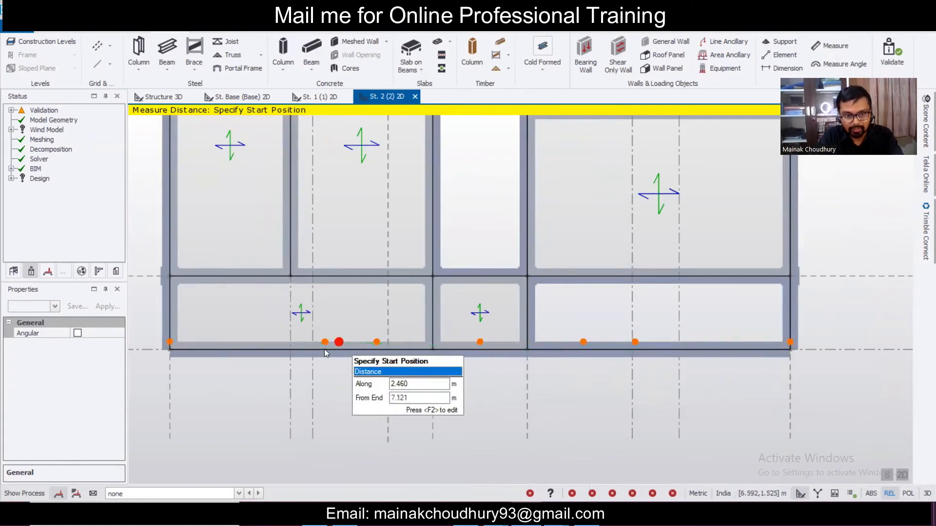
pyautogui.press('Escape')
# - Delete the slab in the bottom-left bay
pyautogui.click(358, 320)
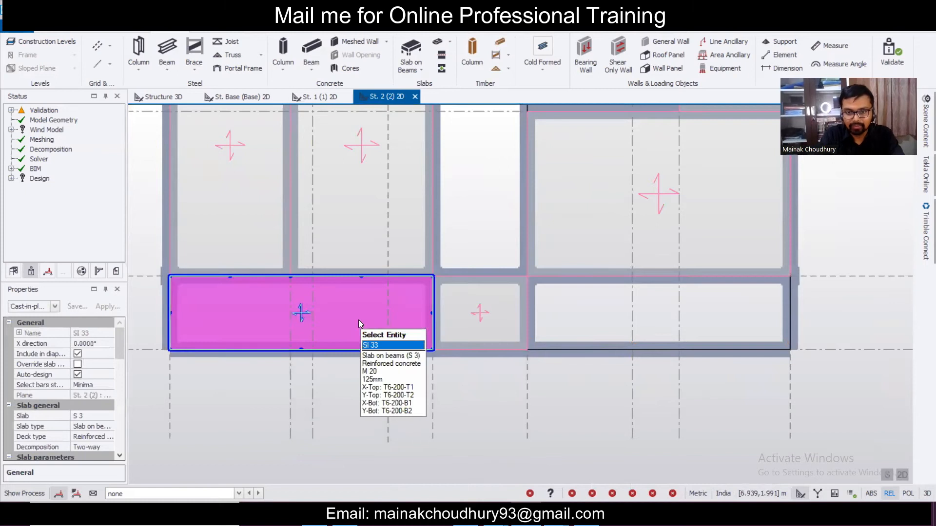
pyautogui.press('Delete')
pyautogui.scroll(-4, 443, 361)
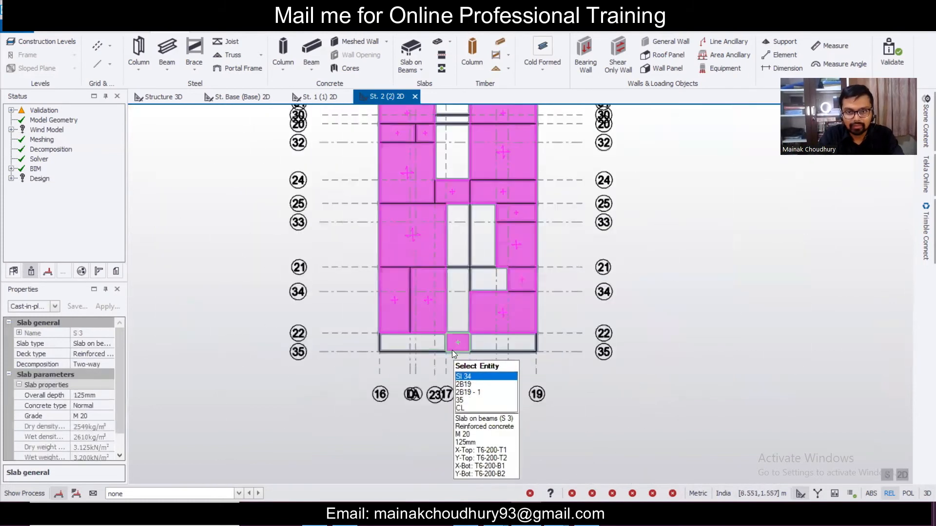
pyautogui.scroll(2, 478, 281)
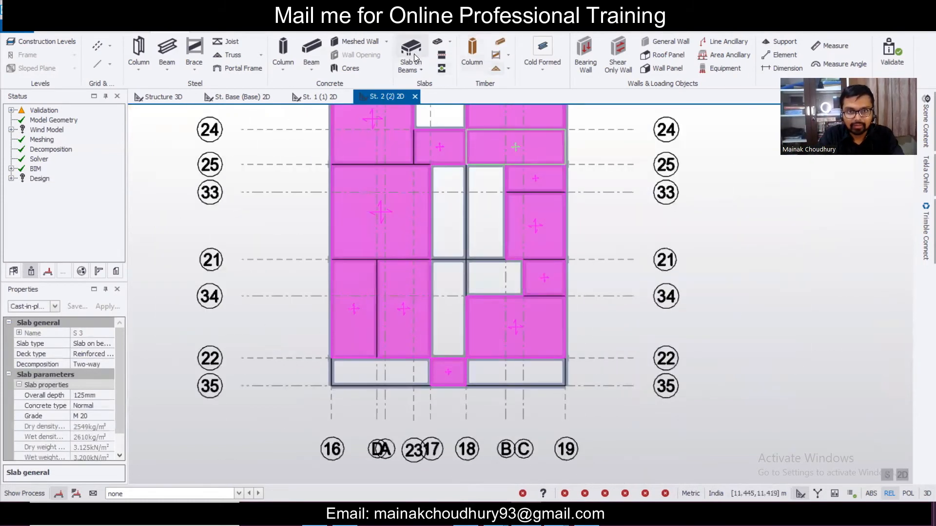
# - Use Slab on Beams to place slabs in the empty bay and the narrow bay
pyautogui.click(414, 54)
pyautogui.click(499, 291)
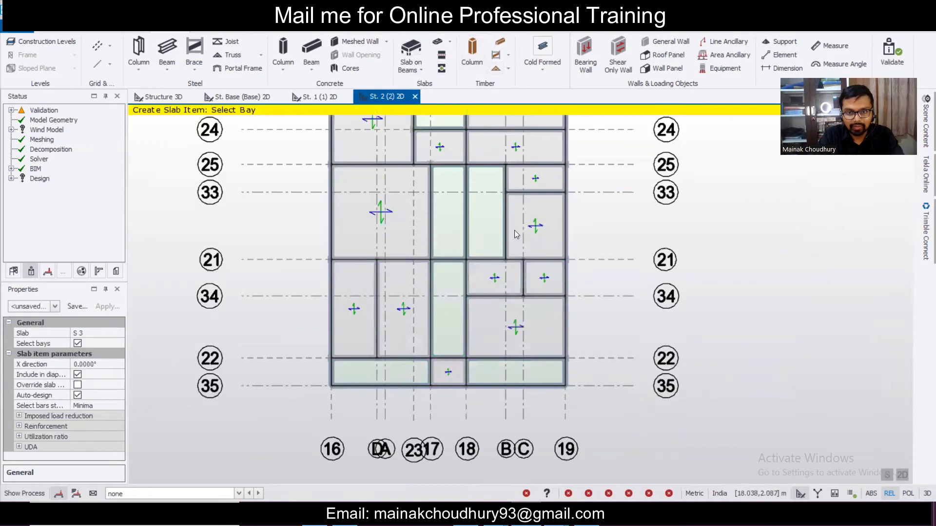
pyautogui.click(470, 212)
pyautogui.scroll(-2, 604, 327)
pyautogui.scroll(4, 499, 334)
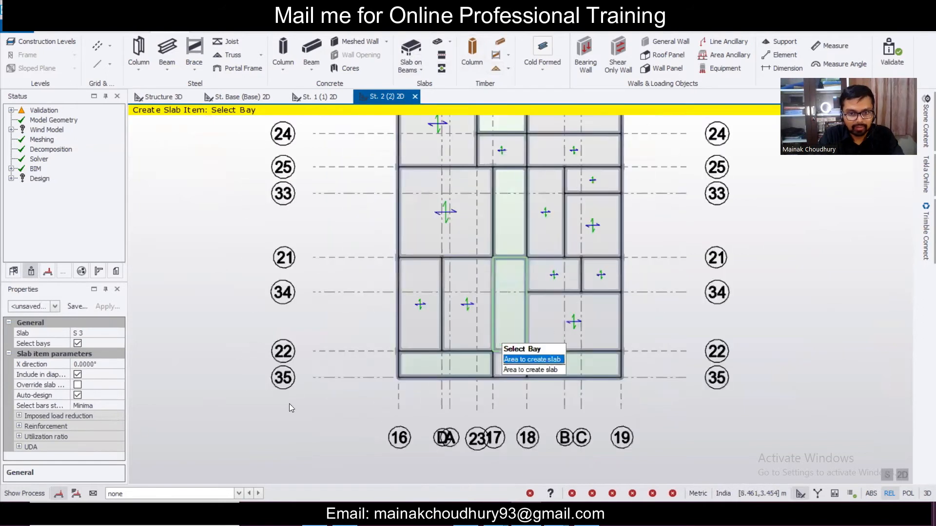
# - Set Slab to New Slab with One-way decomposition and fill the bottom-left and bottom-right bays
pyautogui.click(93, 333)
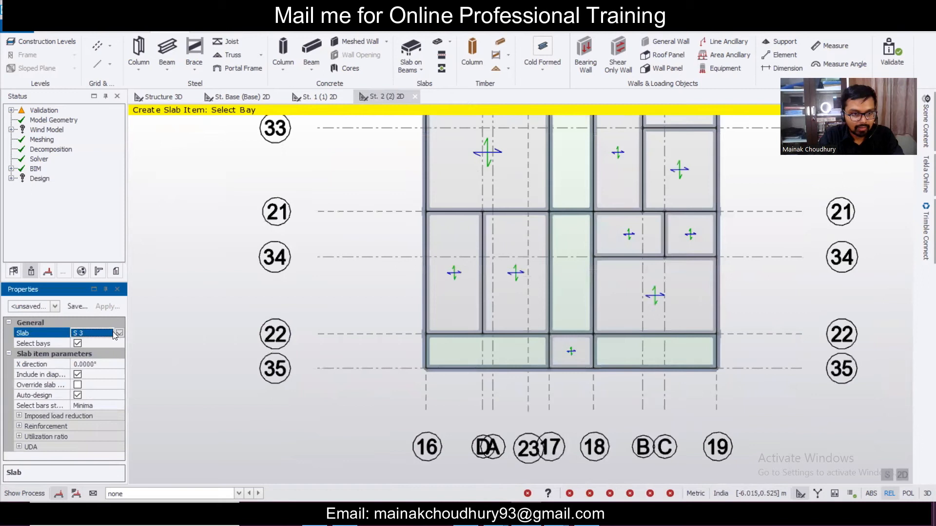
pyautogui.click(119, 334)
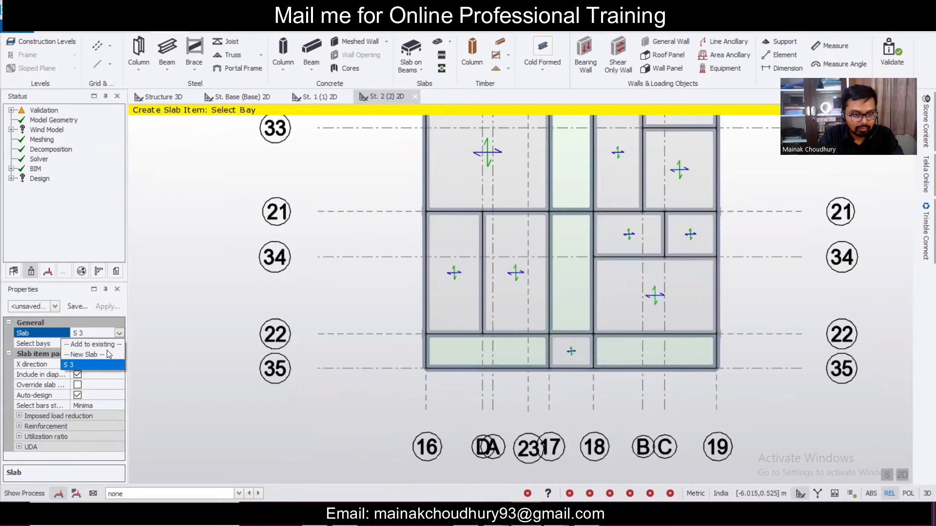
pyautogui.click(108, 355)
pyautogui.moveTo(115, 363); pyautogui.dragTo(119, 392)
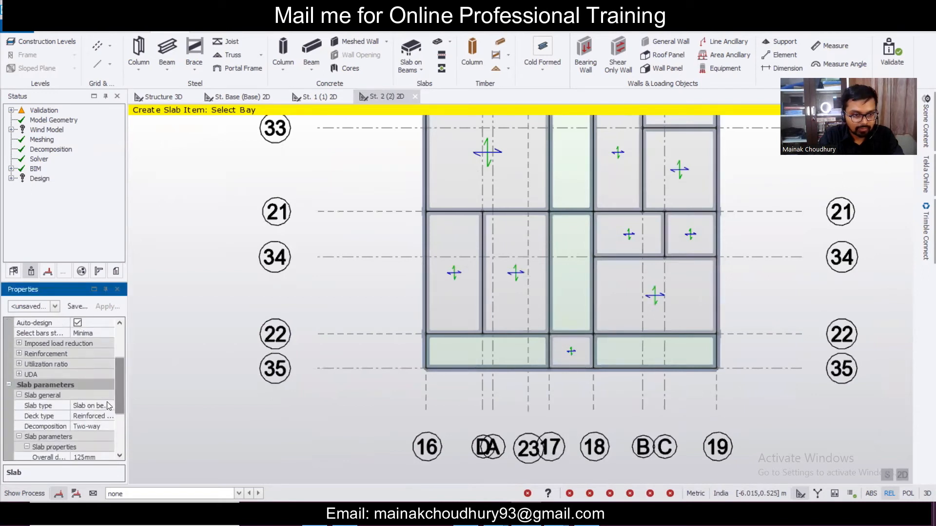
pyautogui.click(106, 426)
pyautogui.click(108, 427)
pyautogui.click(101, 440)
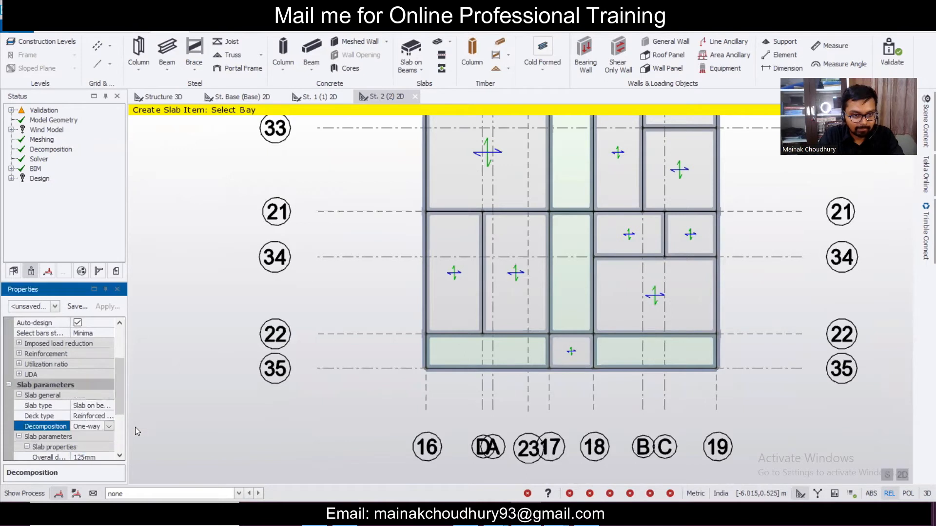
pyautogui.click(519, 353)
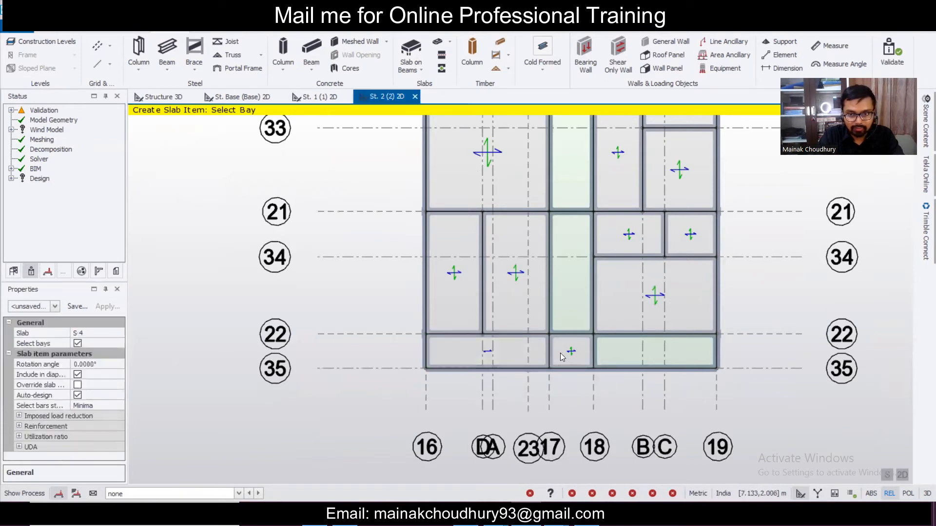
pyautogui.click(633, 354)
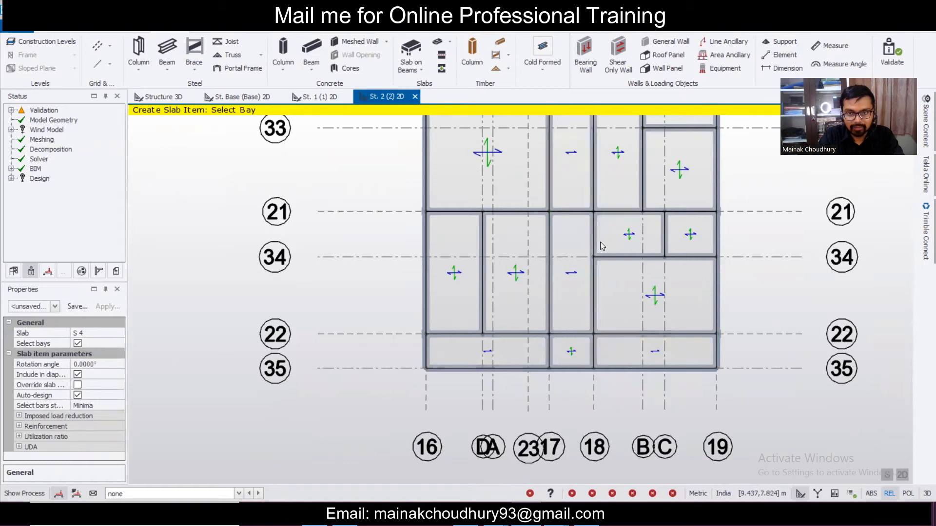
# - Select the narrow central strip slabs, including Sl 43, and set their rotation angle to 90°
pyautogui.scroll(-2, 619, 218)
pyautogui.scroll(-2, 619, 219)
pyautogui.scroll(2, 558, 274)
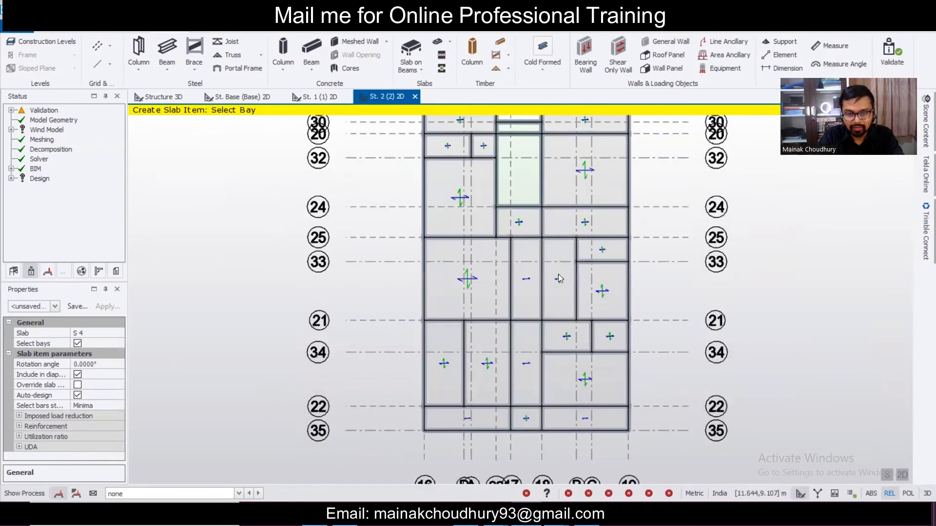
pyautogui.scroll(5, 515, 318)
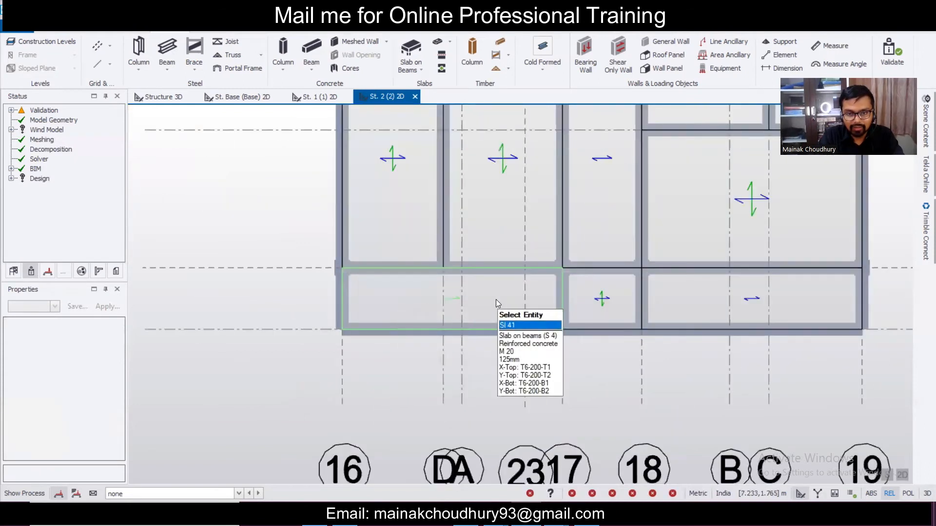
pyautogui.scroll(-3, 679, 313)
pyautogui.moveTo(688, 298); pyautogui.dragTo(617, 409, button='middle')
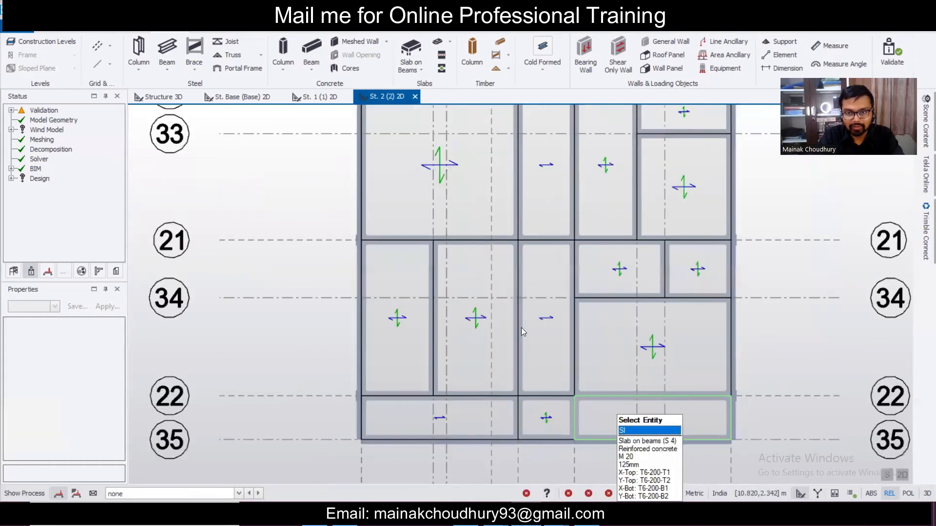
pyautogui.click(522, 326)
pyautogui.click(546, 215)
pyautogui.scroll(-3, 554, 298)
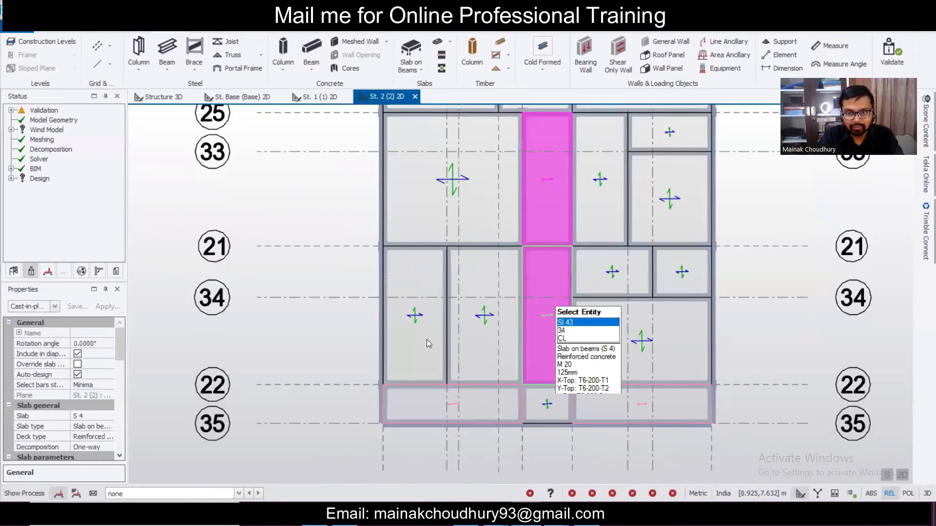
pyautogui.scroll(-1, 122, 350)
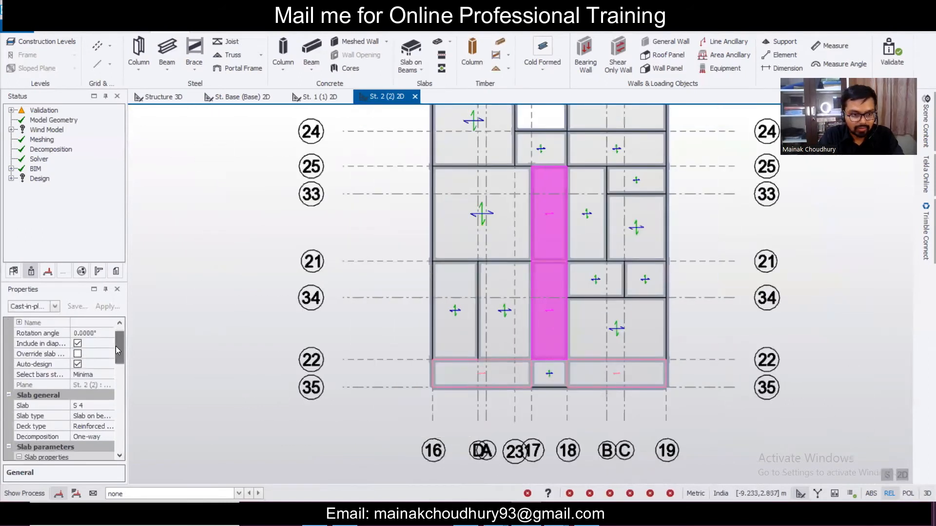
pyautogui.click(102, 332)
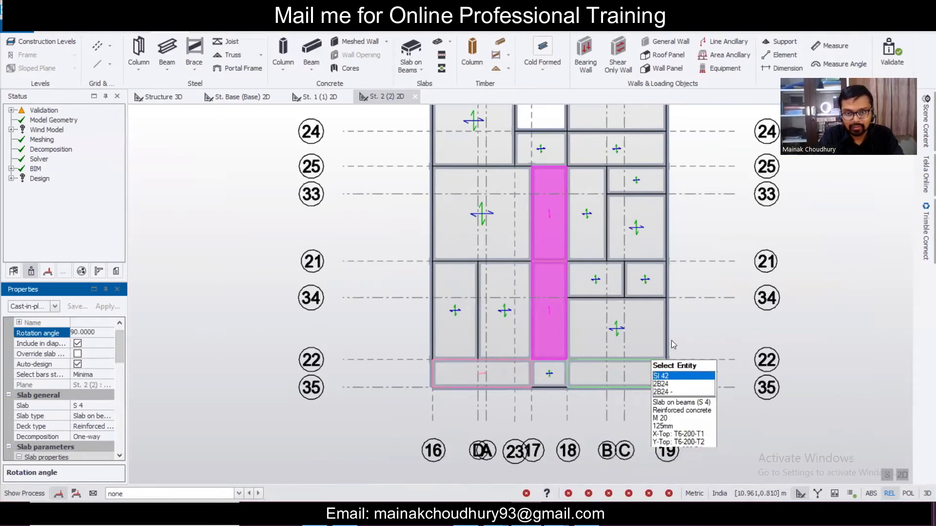
pyautogui.click(689, 337)
pyautogui.scroll(-2, 683, 329)
pyautogui.scroll(-3, 682, 316)
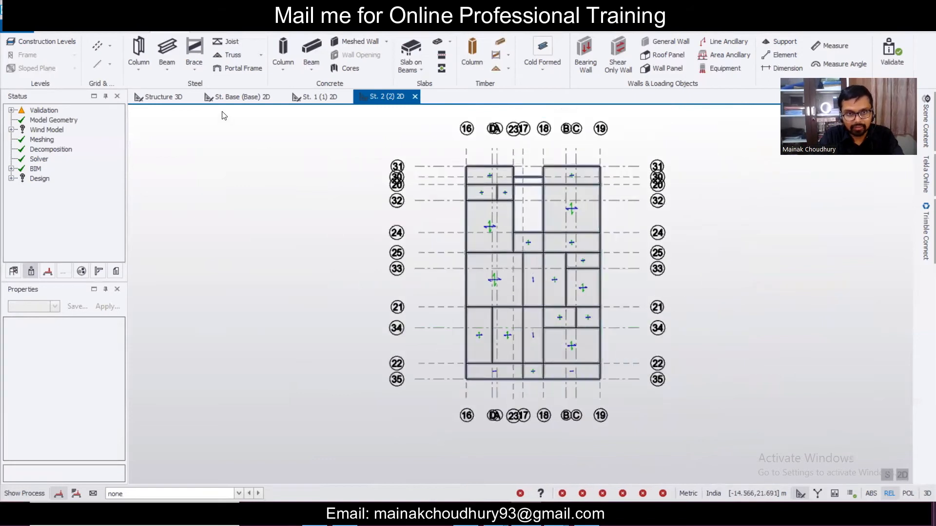
# - In 3D, box-select the pink level 1 concrete beams and change their section to 250x350
pyautogui.click(176, 101)
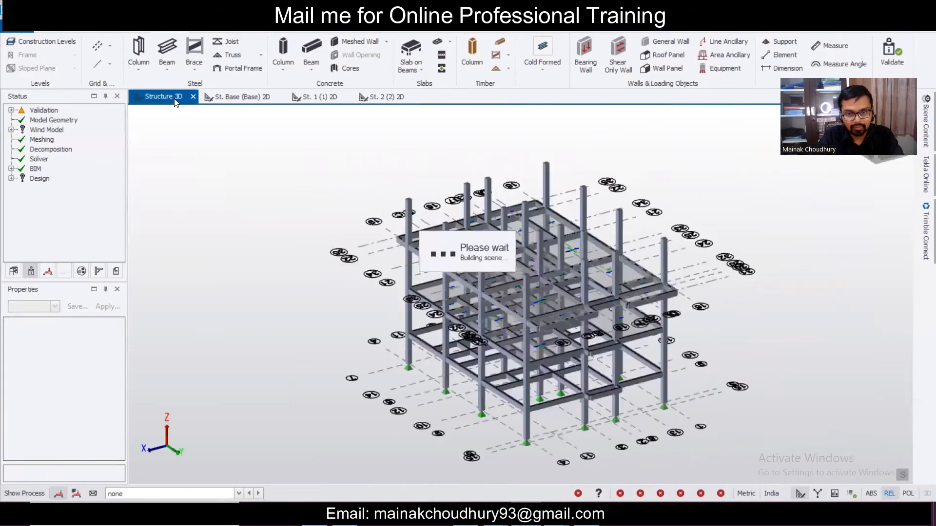
pyautogui.moveTo(597, 315); pyautogui.dragTo(617, 315, button='right')
pyautogui.scroll(3, 540, 315)
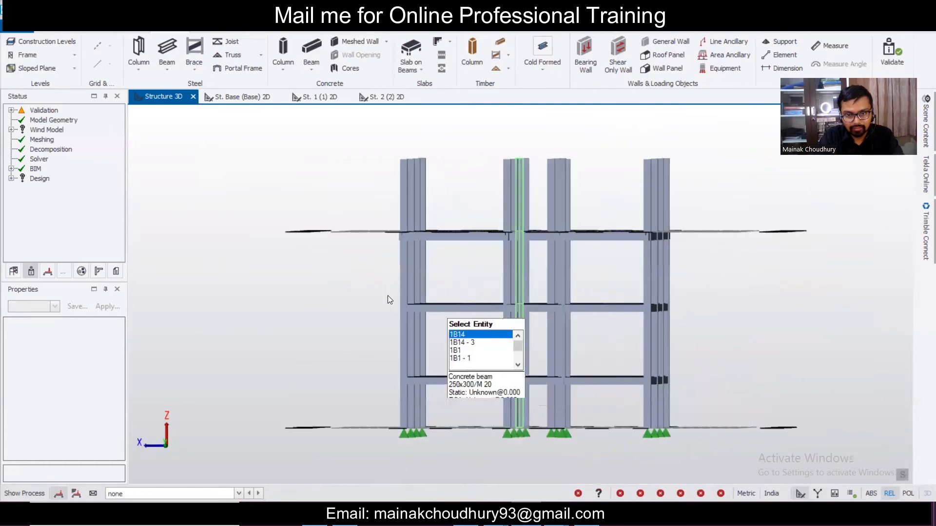
pyautogui.moveTo(367, 294); pyautogui.dragTo(786, 346)
pyautogui.moveTo(786, 339); pyautogui.dragTo(645, 358, button='right')
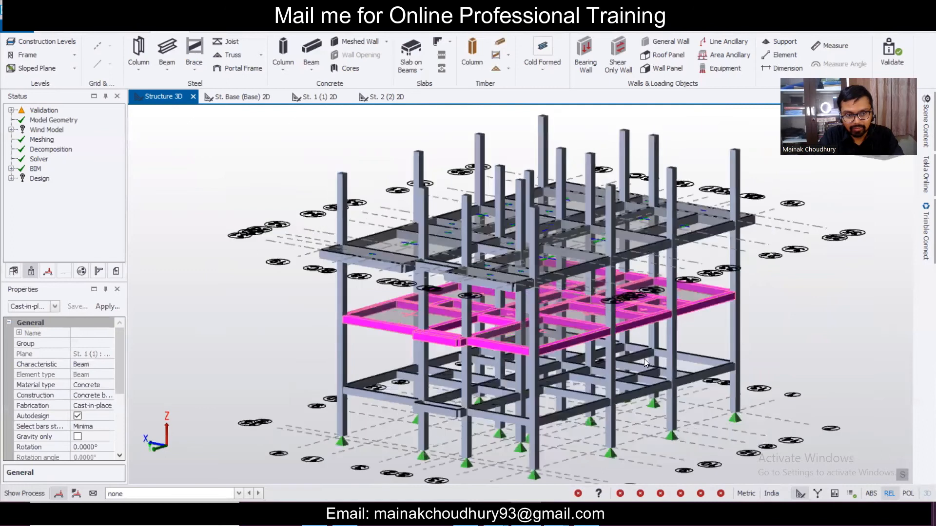
pyautogui.click(55, 306)
pyautogui.click(73, 153)
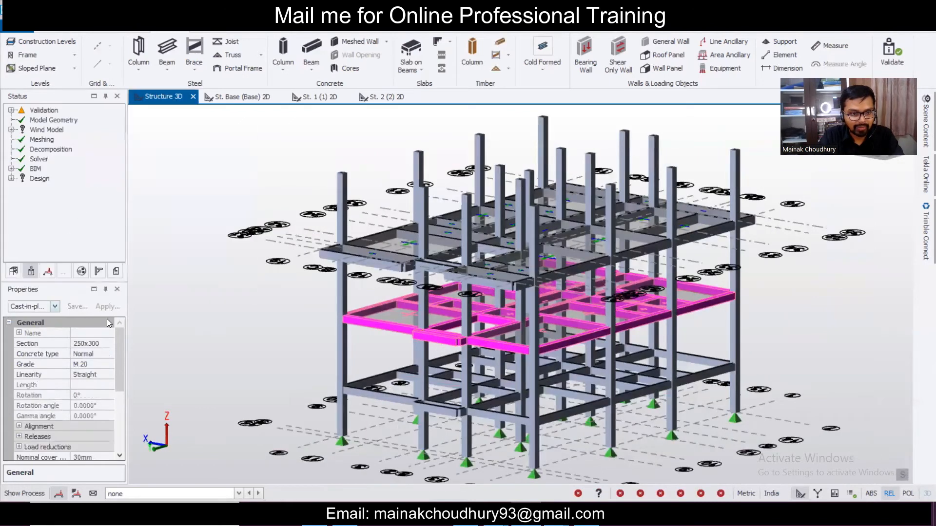
pyautogui.click(112, 343)
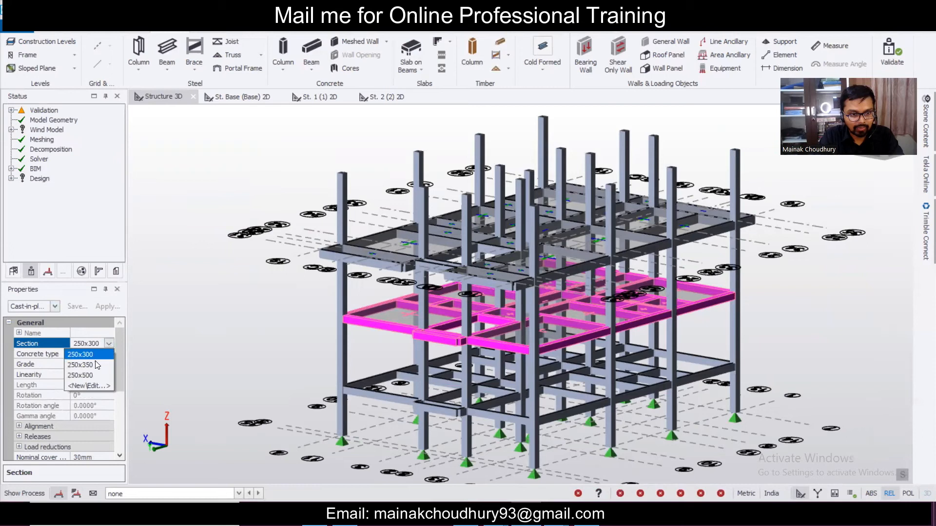
# - Orbit and zoom the 3D view to inspect the resized 250x350 beams
pyautogui.moveTo(258, 385); pyautogui.dragTo(580, 421, button='right')
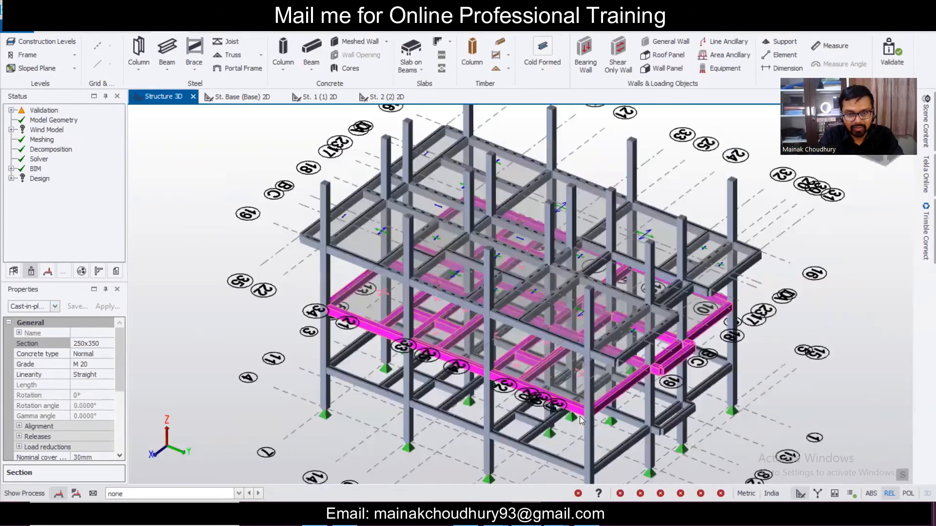
pyautogui.moveTo(407, 392); pyautogui.dragTo(736, 398, button='right')
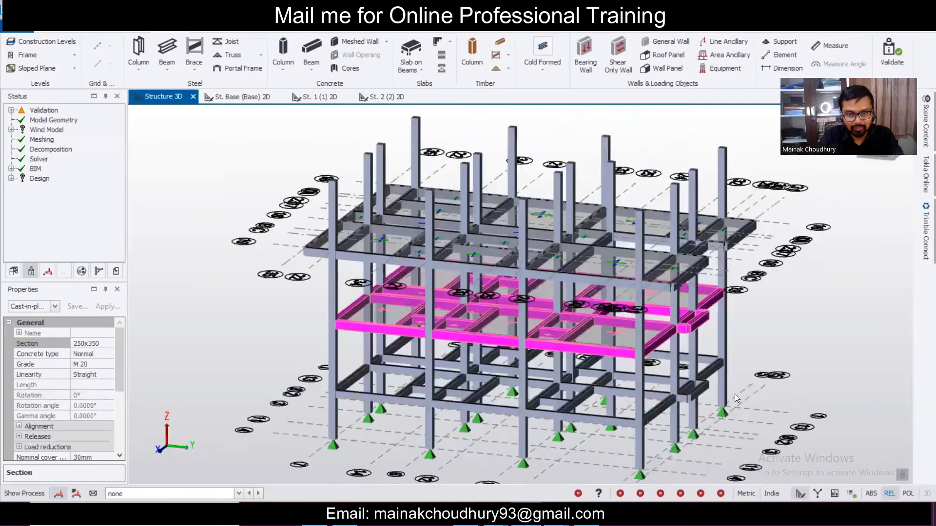
pyautogui.moveTo(334, 414); pyautogui.dragTo(574, 409, button='right')
pyautogui.moveTo(446, 400); pyautogui.dragTo(349, 374, button='right')
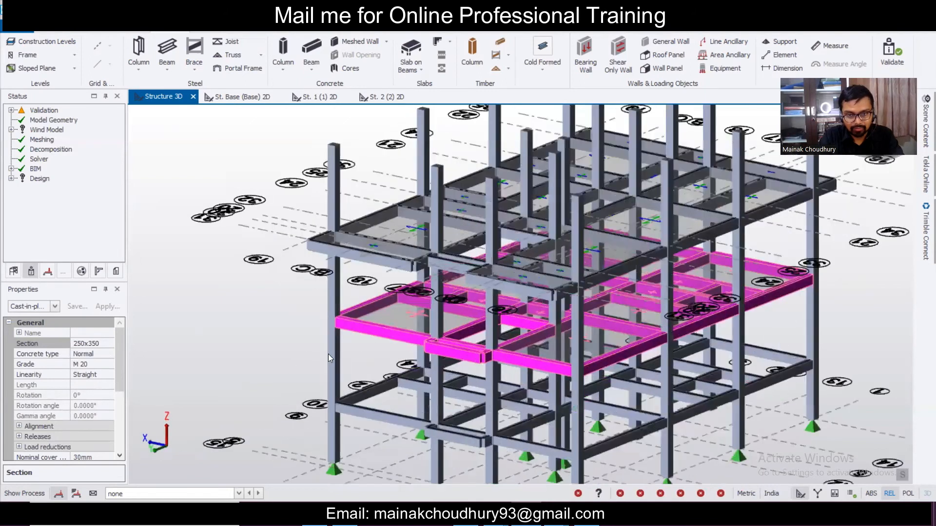
pyautogui.scroll(3, 328, 358)
pyautogui.scroll(-4, 352, 329)
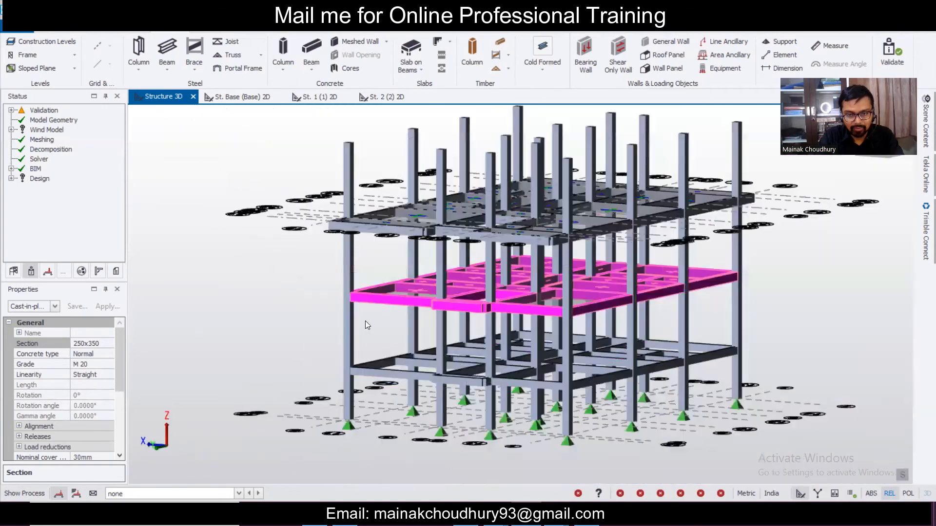
pyautogui.scroll(2, 367, 321)
pyautogui.scroll(-2, 384, 333)
pyautogui.moveTo(384, 332)
pyautogui.mouseDown(button='right')
pyautogui.moveTo(367, 366)
pyautogui.moveTo(395, 336)
pyautogui.mouseUp(button='right')
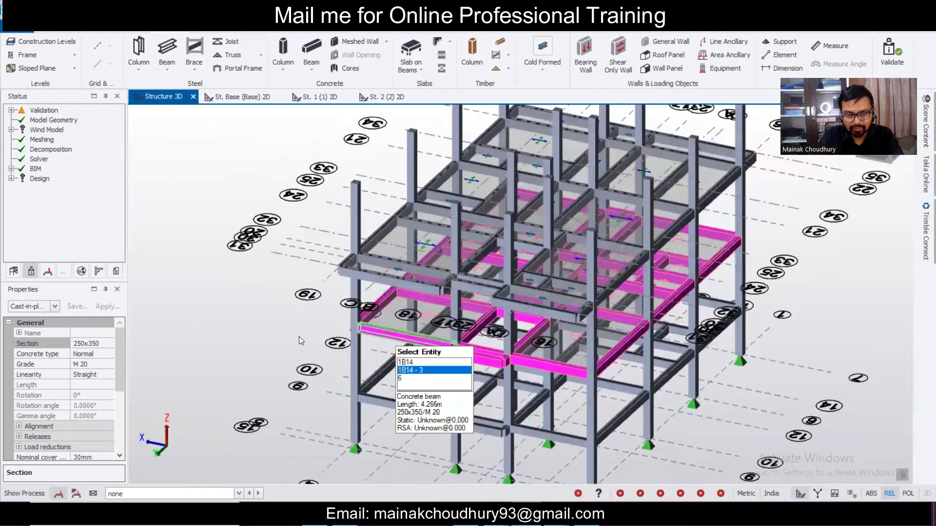
pyautogui.scroll(1, 295, 334)
pyautogui.scroll(-1, 278, 328)
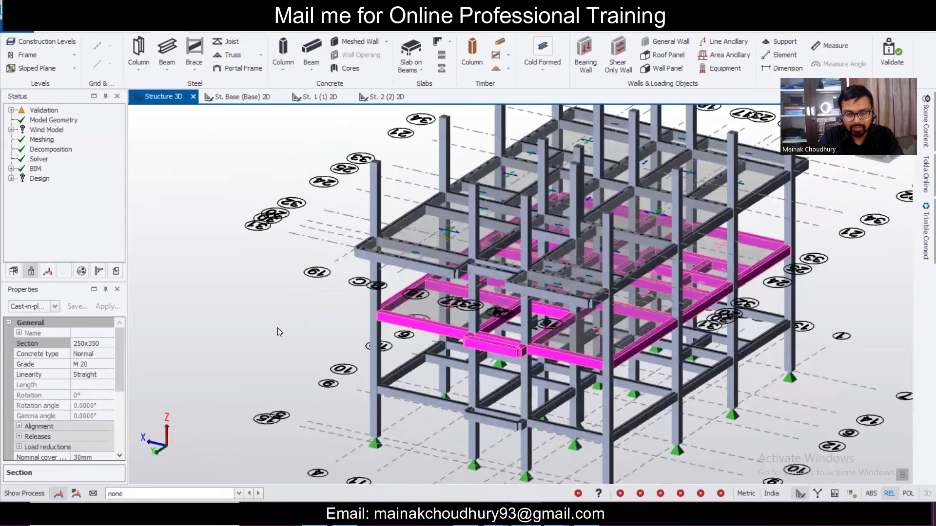
pyautogui.moveTo(278, 329); pyautogui.dragTo(273, 328, button='right')
pyautogui.scroll(1, 277, 290)
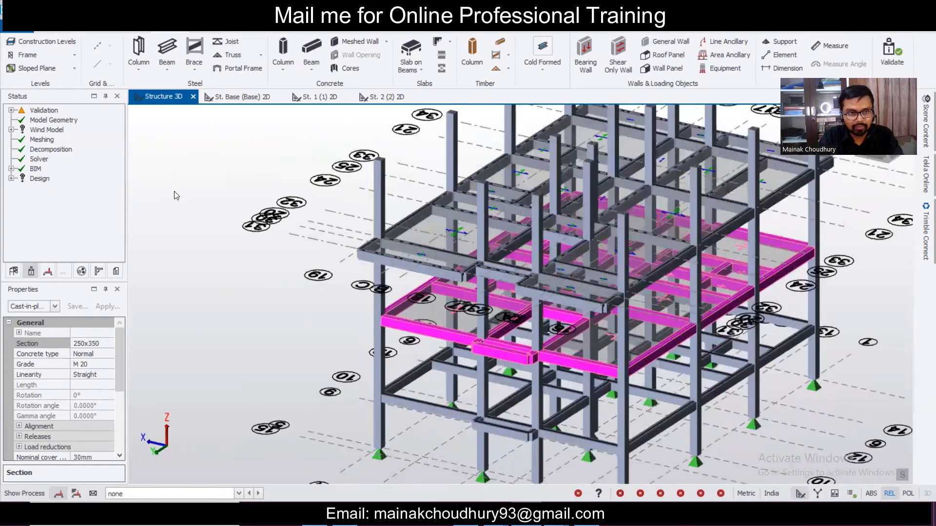
pyautogui.click(63, 42)
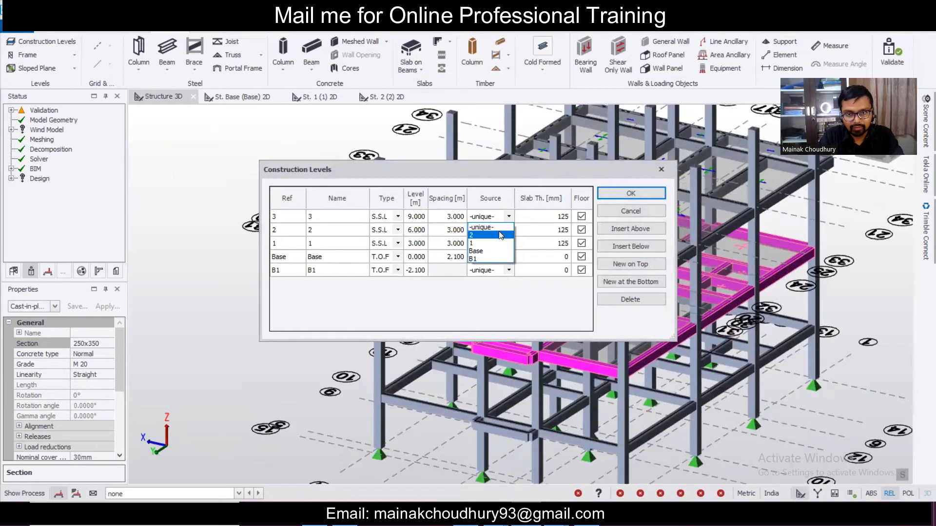
pyautogui.click(501, 236)
pyautogui.click(612, 195)
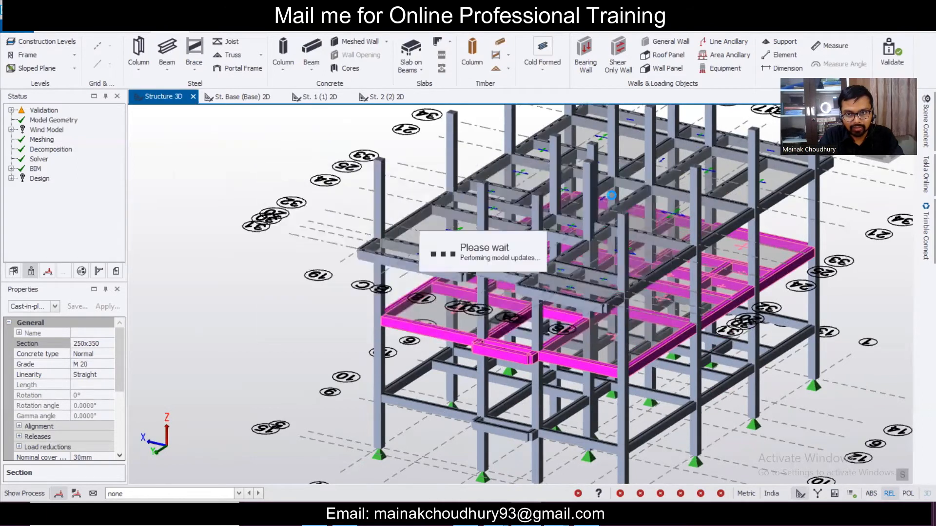
pyautogui.click(63, 47)
pyautogui.click(510, 218)
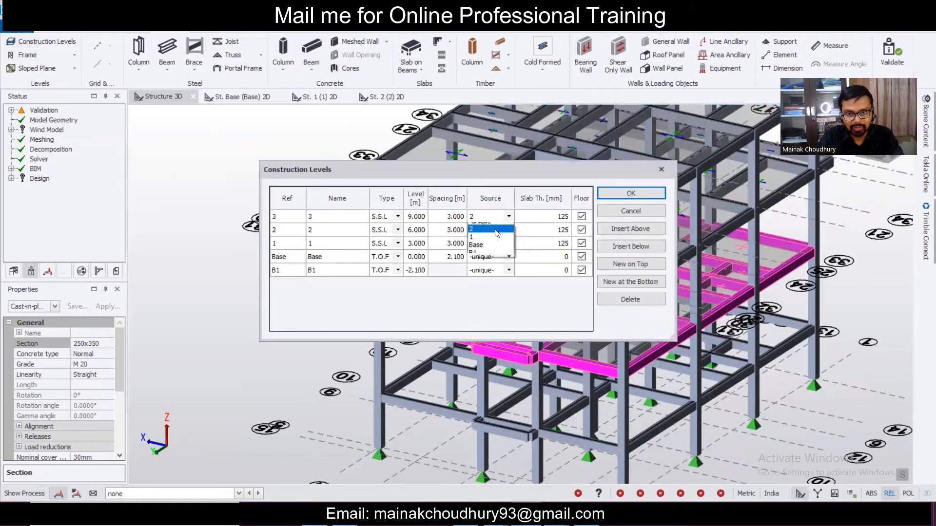
pyautogui.click(482, 226)
pyautogui.click(629, 194)
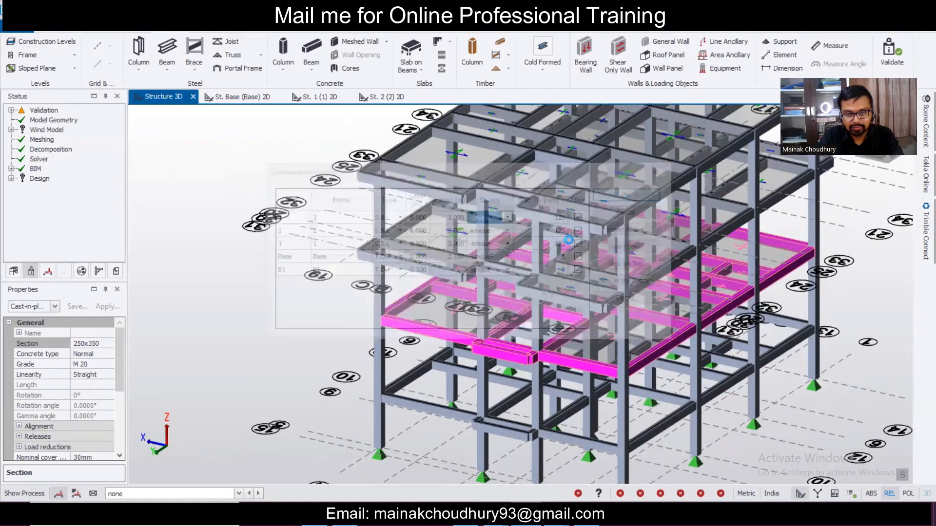
pyautogui.moveTo(629, 328)
pyautogui.moveTo(627, 324); pyautogui.dragTo(561, 271, button='right')
pyautogui.press('Escape')
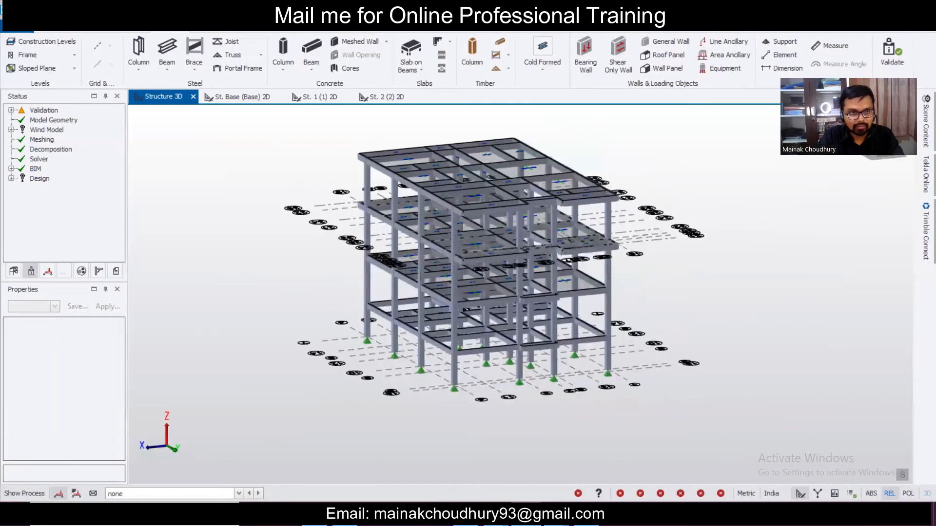
# - Run Validate on the model and orbit the 3D structure to review it
pyautogui.click(890, 49)
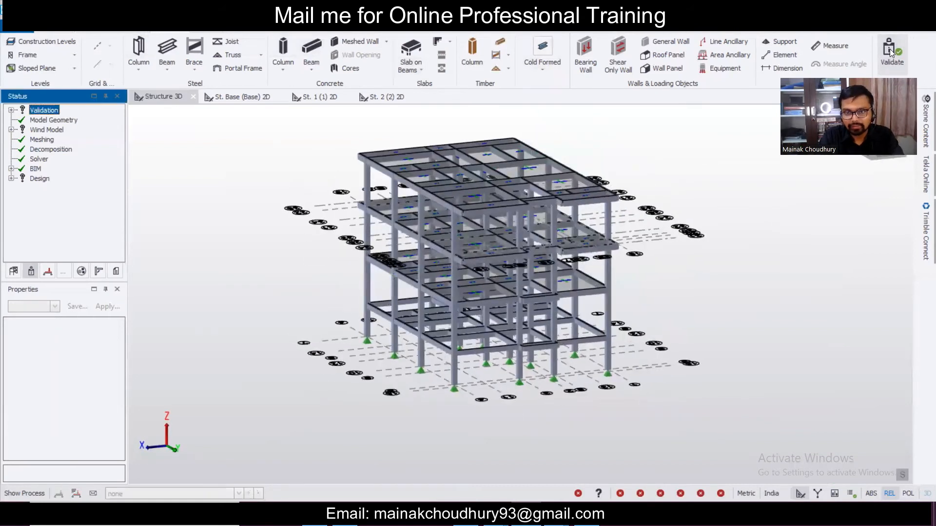
pyautogui.scroll(2, 662, 320)
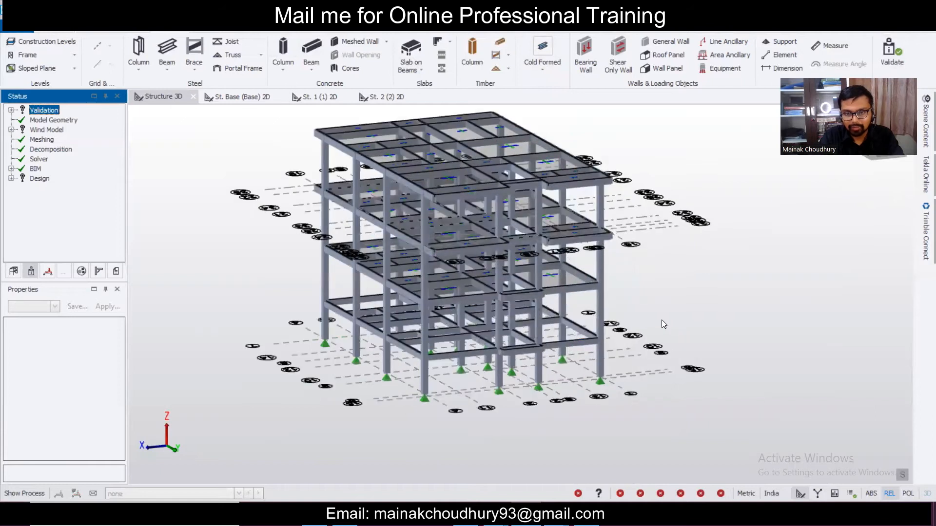
pyautogui.moveTo(566, 332)
pyautogui.mouseDown(button='right')
pyautogui.moveTo(491, 336)
pyautogui.moveTo(571, 332)
pyautogui.mouseUp(button='right')
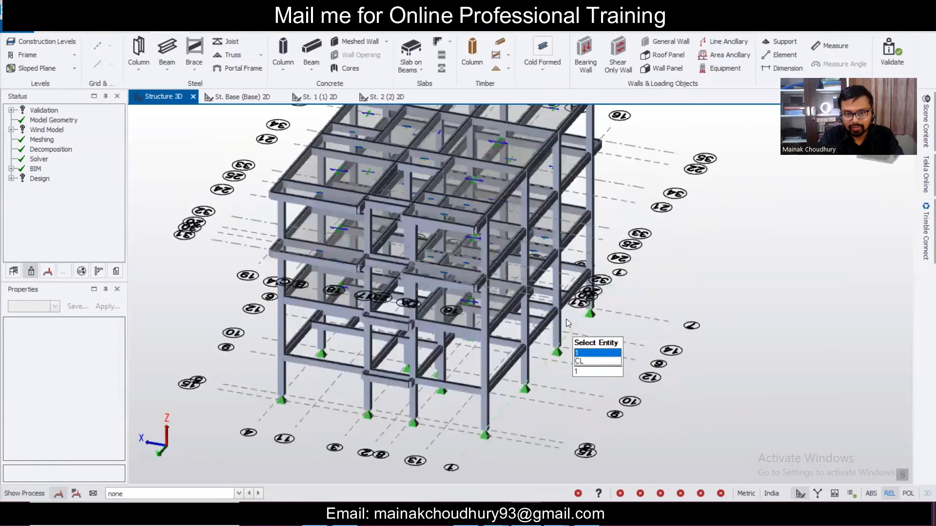
pyautogui.scroll(-3, 566, 319)
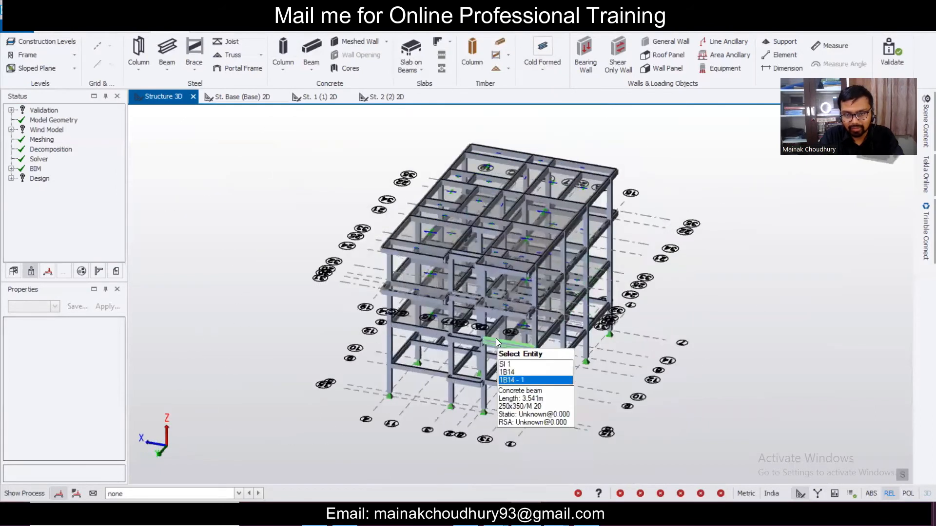
pyautogui.scroll(2, 559, 393)
pyautogui.scroll(1, 554, 383)
pyautogui.scroll(-3, 624, 348)
pyautogui.scroll(2, 616, 353)
pyautogui.moveTo(615, 354); pyautogui.dragTo(471, 400, button='right')
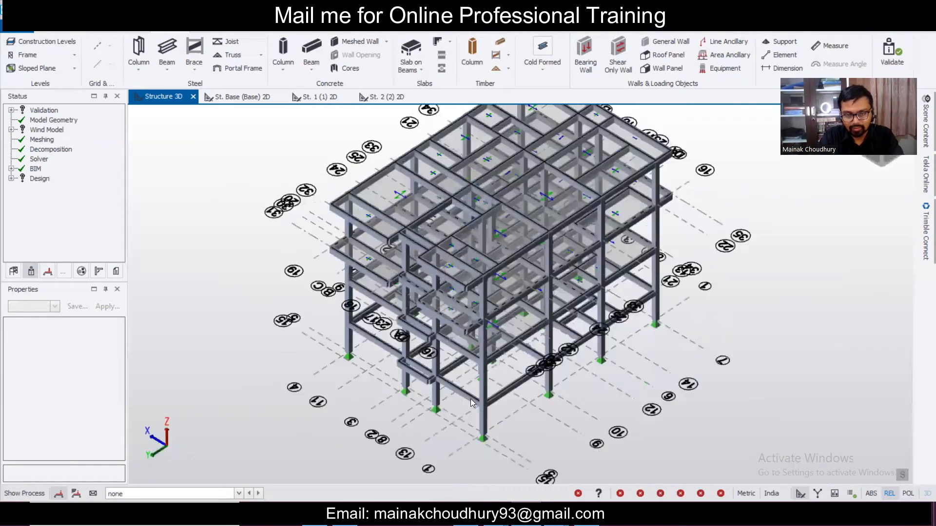
pyautogui.moveTo(616, 375); pyautogui.dragTo(571, 361, button='right')
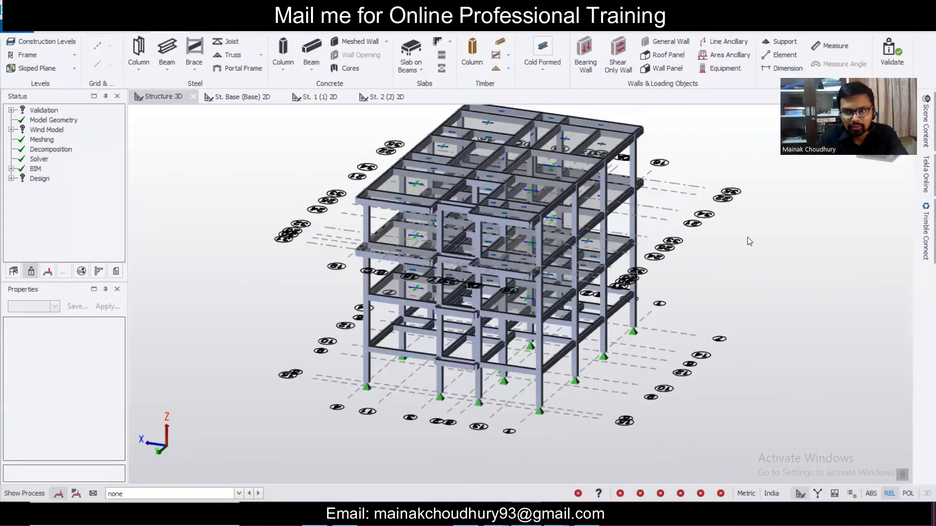
pyautogui.moveTo(702, 274); pyautogui.dragTo(703, 311, button='right')
# - Orbit the structure through side, corner and front views
pyautogui.scroll(-2, 703, 311)
pyautogui.scroll(2, 703, 311)
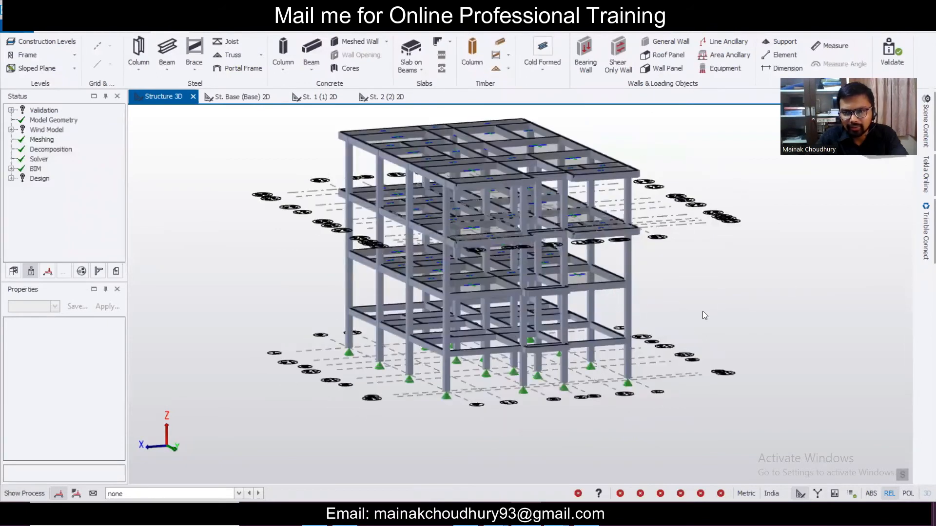
pyautogui.scroll(-1, 701, 312)
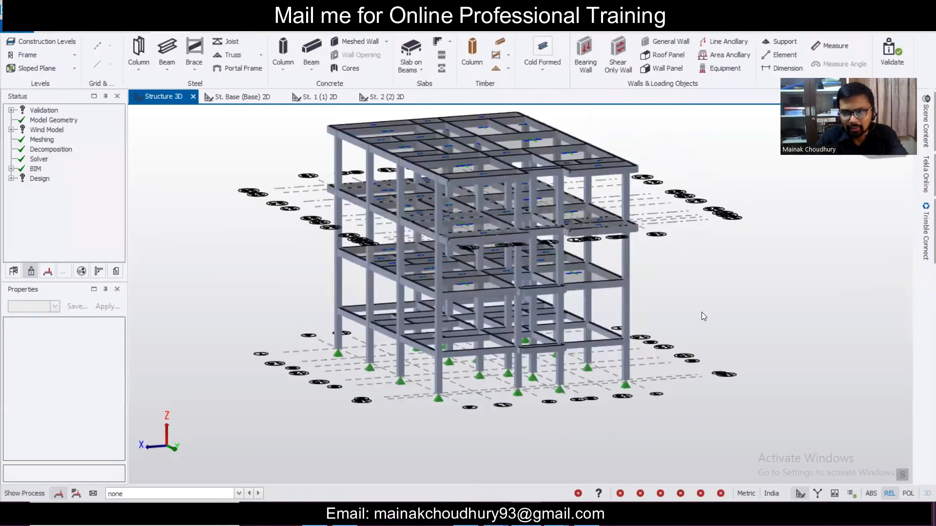
pyautogui.scroll(-2, 703, 316)
pyautogui.scroll(1, 703, 316)
pyautogui.scroll(2, 702, 312)
pyautogui.moveTo(702, 313); pyautogui.dragTo(455, 334, button='right')
pyautogui.moveTo(659, 313); pyautogui.dragTo(672, 308, button='right')
pyautogui.scroll(3, 671, 308)
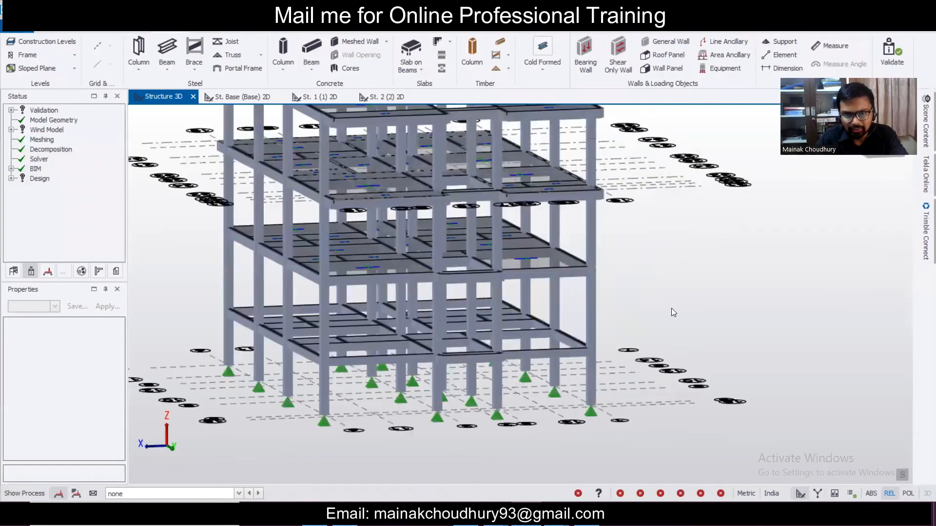
pyautogui.scroll(-3, 671, 310)
pyautogui.scroll(3, 672, 309)
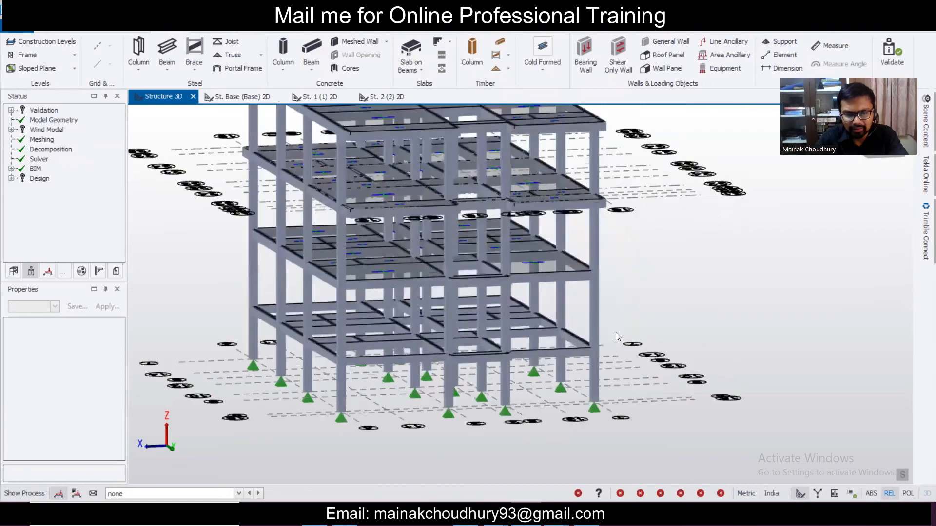
pyautogui.moveTo(516, 330); pyautogui.dragTo(523, 322, button='right')
pyautogui.scroll(-2, 601, 306)
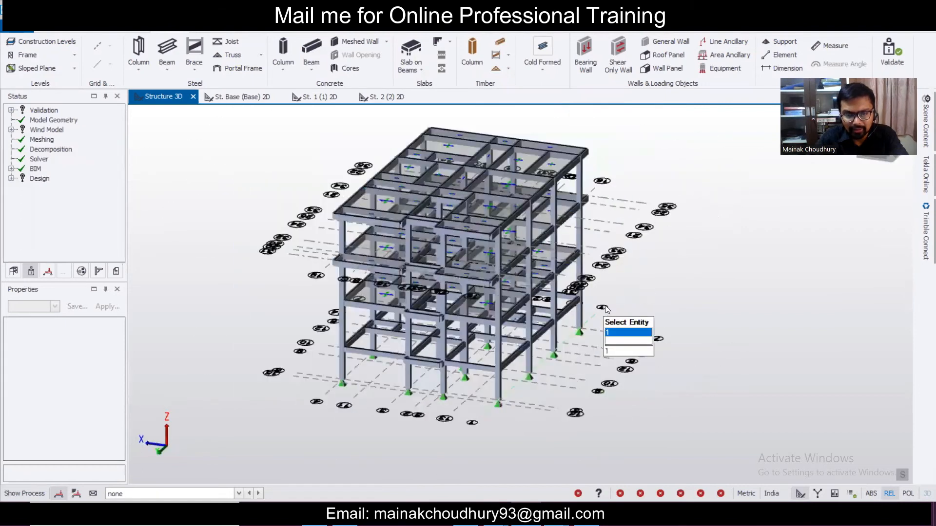
pyautogui.moveTo(602, 306); pyautogui.dragTo(441, 354, button='right')
# - Display the 2 Dead load case in the 3D view
pyautogui.click(210, 494)
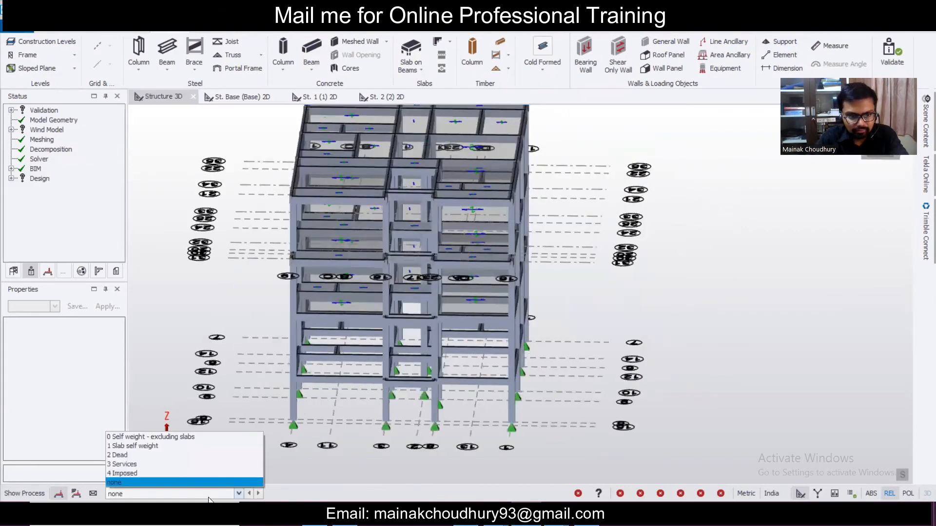
pyautogui.click(169, 455)
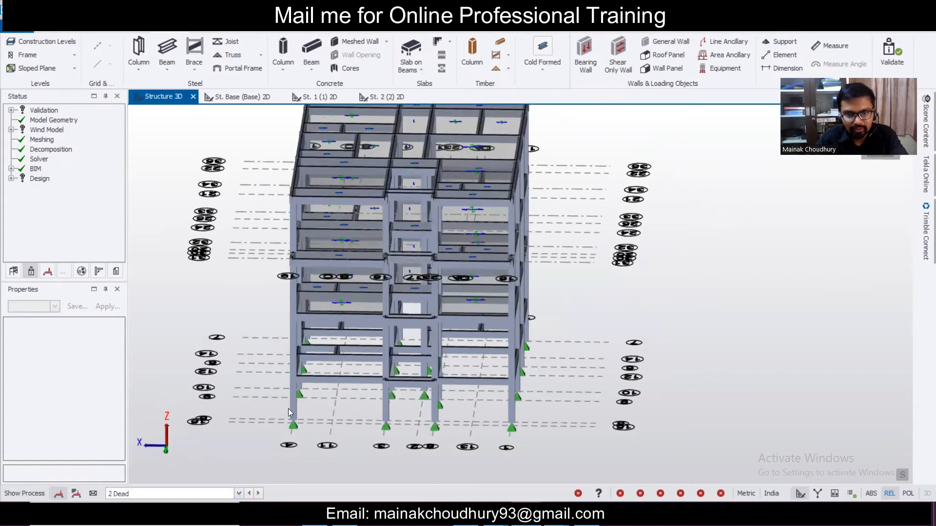
pyautogui.moveTo(631, 332); pyautogui.dragTo(684, 329, button='right')
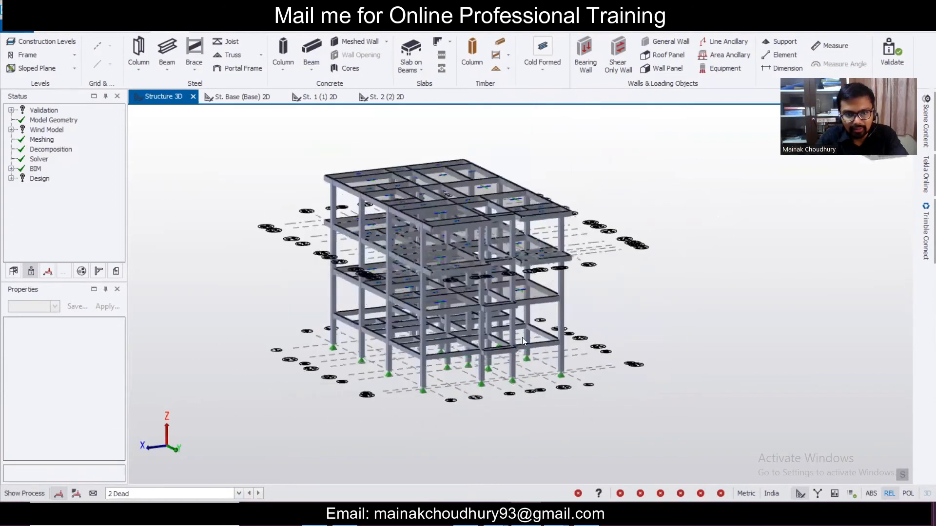
# - Open the St. Base (Base) 2D plan view
pyautogui.click(241, 97)
pyautogui.scroll(-2, 552, 214)
pyautogui.scroll(2, 552, 331)
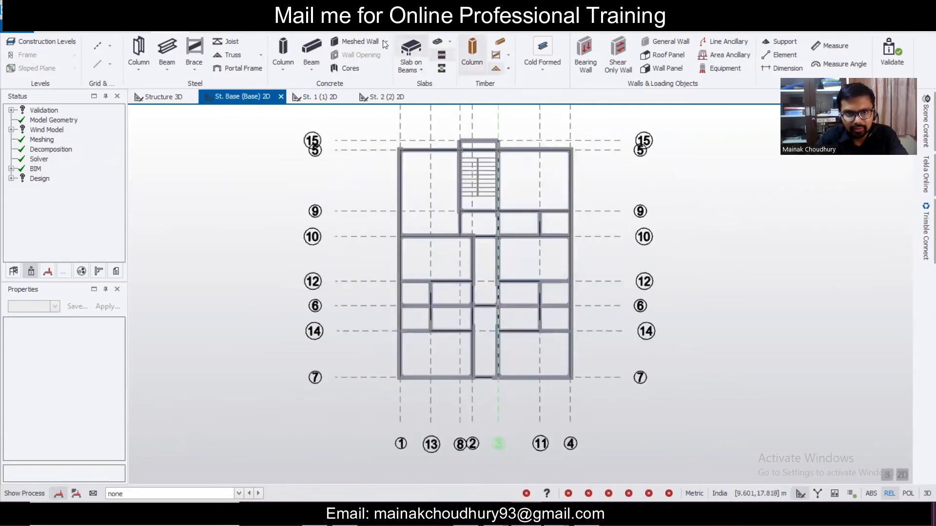
# - On the Load tab, choose load case 2 Dead and set up a 7 kN/m Full UDL
pyautogui.click(246, 31)
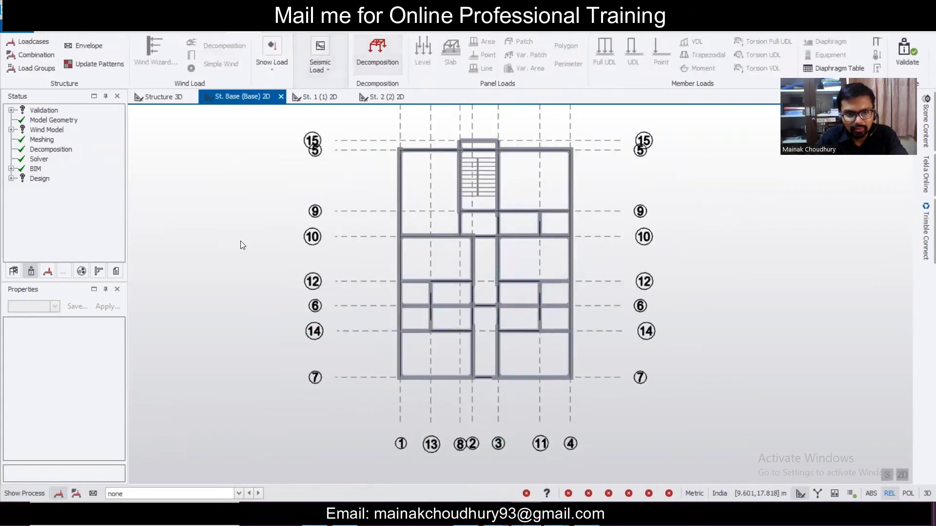
pyautogui.click(153, 494)
pyautogui.click(153, 455)
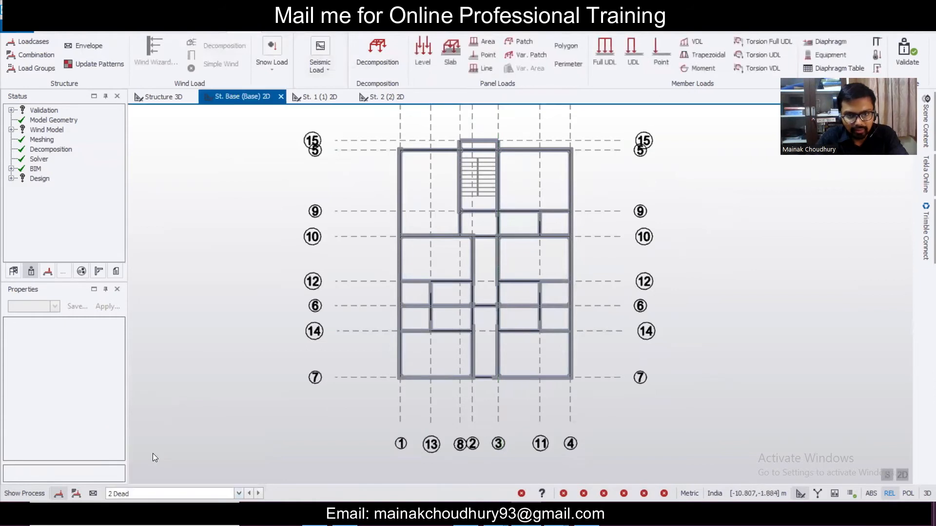
pyautogui.click(608, 57)
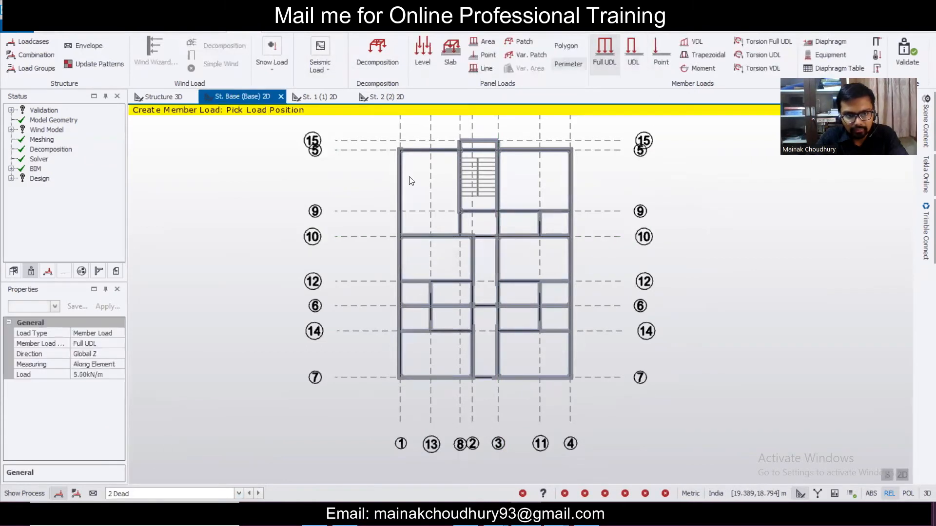
pyautogui.click(105, 375)
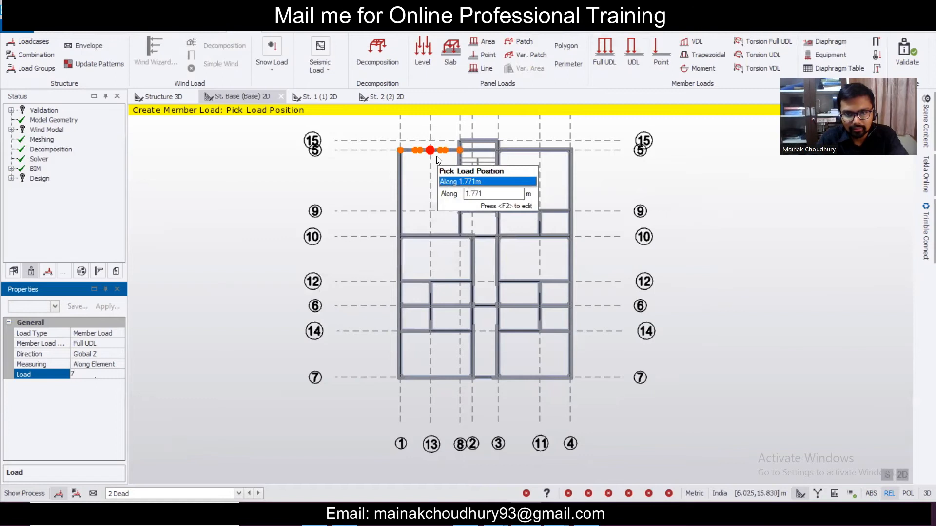
pyautogui.scroll(3, 469, 152)
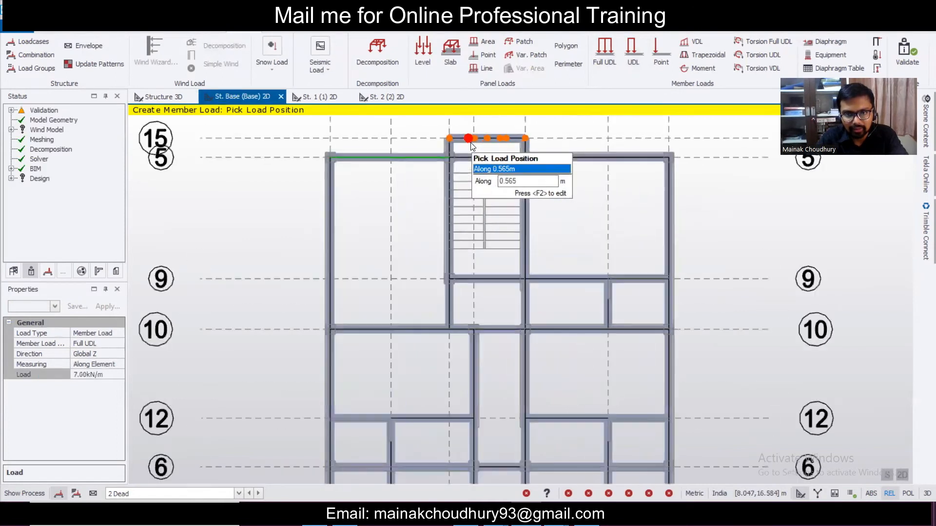
pyautogui.scroll(2, 451, 148)
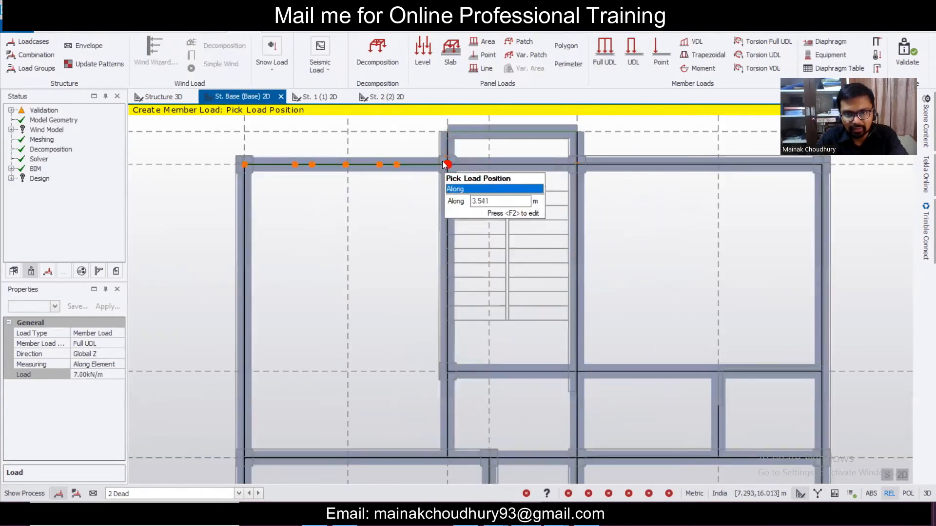
# - Apply the 7 kN/m full UDL to the top, left-edge and grid 7 base beams in plan
pyautogui.click(577, 157)
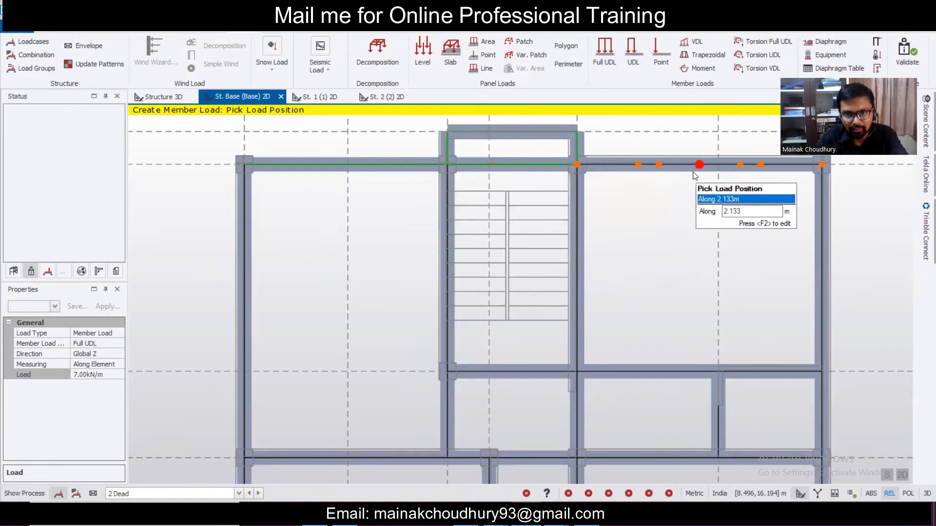
pyautogui.scroll(-4, 568, 201)
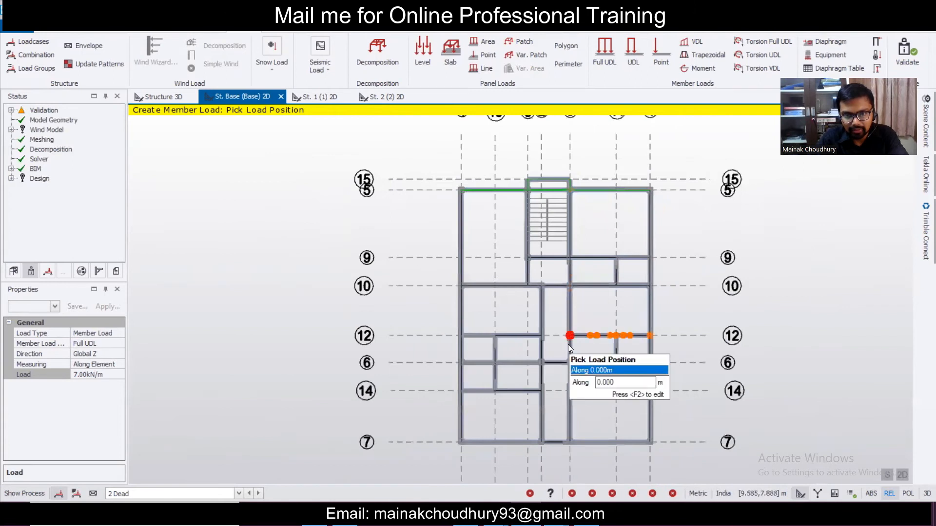
pyautogui.moveTo(519, 292); pyautogui.dragTo(519, 212, button='middle')
pyautogui.click(461, 178)
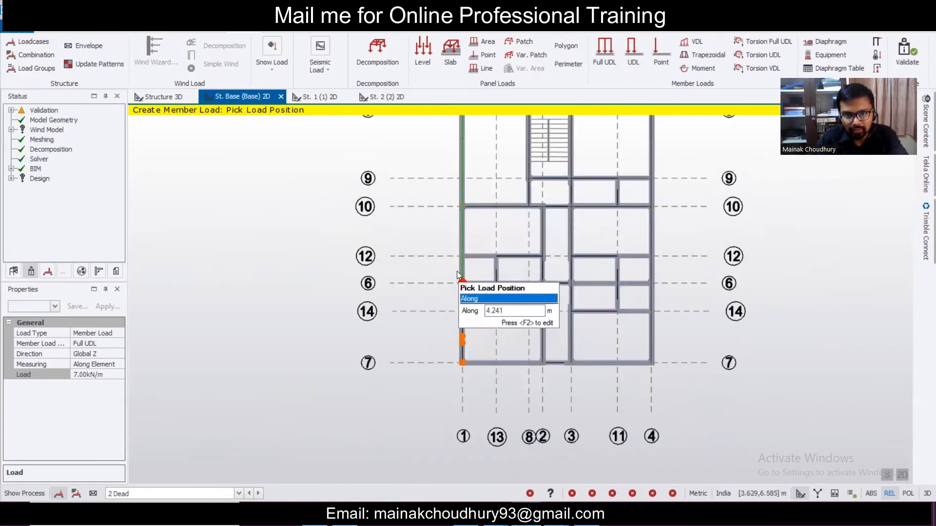
pyautogui.scroll(3, 455, 314)
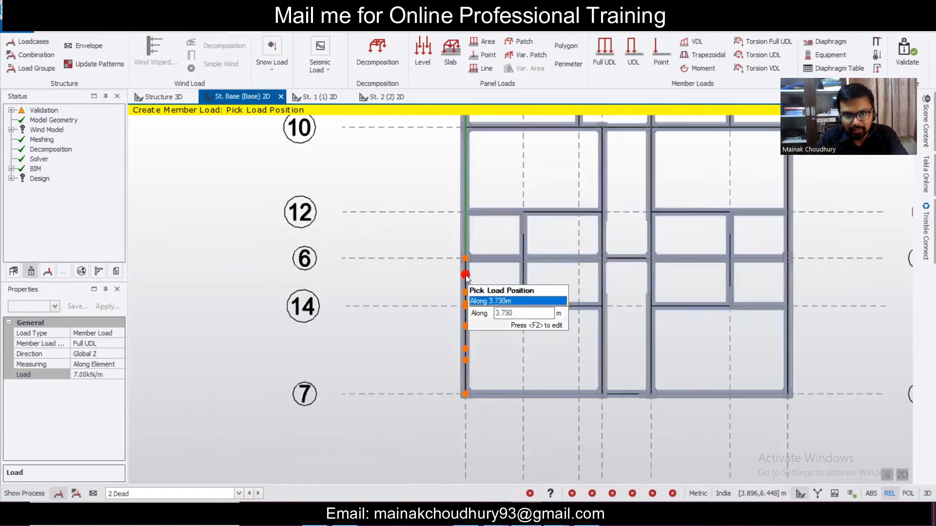
pyautogui.click(502, 385)
pyautogui.click(505, 384)
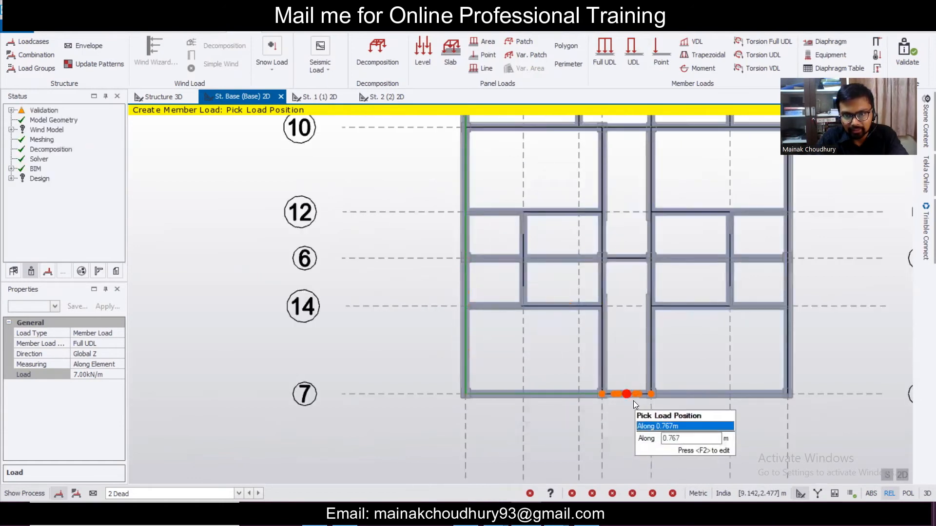
pyautogui.click(633, 401)
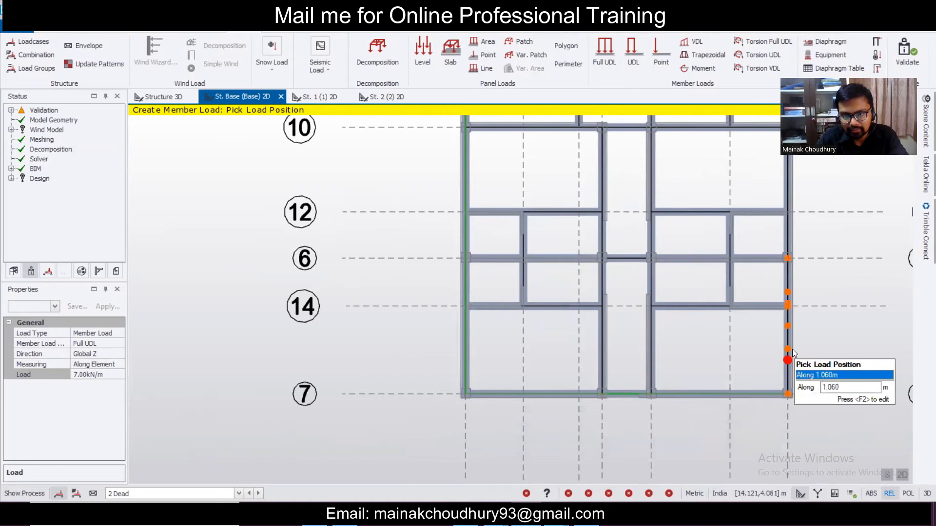
pyautogui.scroll(-3, 621, 392)
pyautogui.scroll(8, 621, 389)
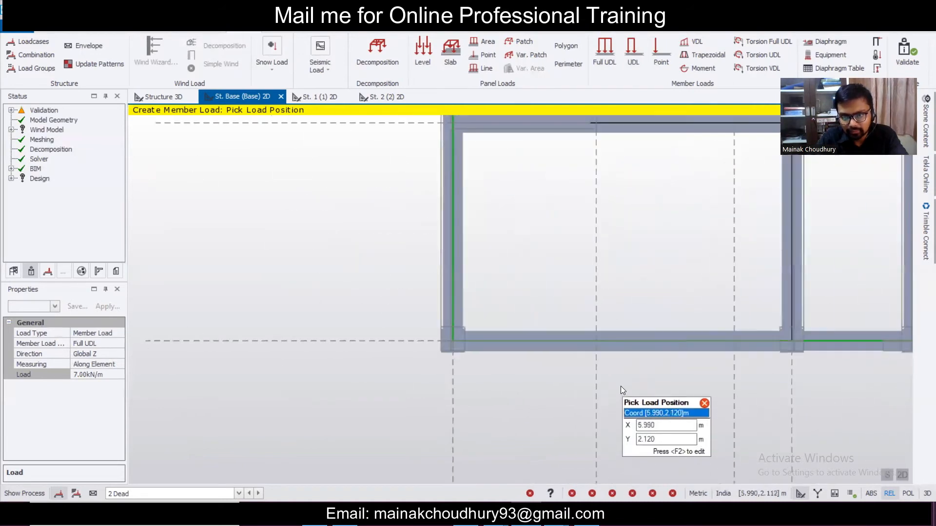
pyautogui.scroll(2, 612, 364)
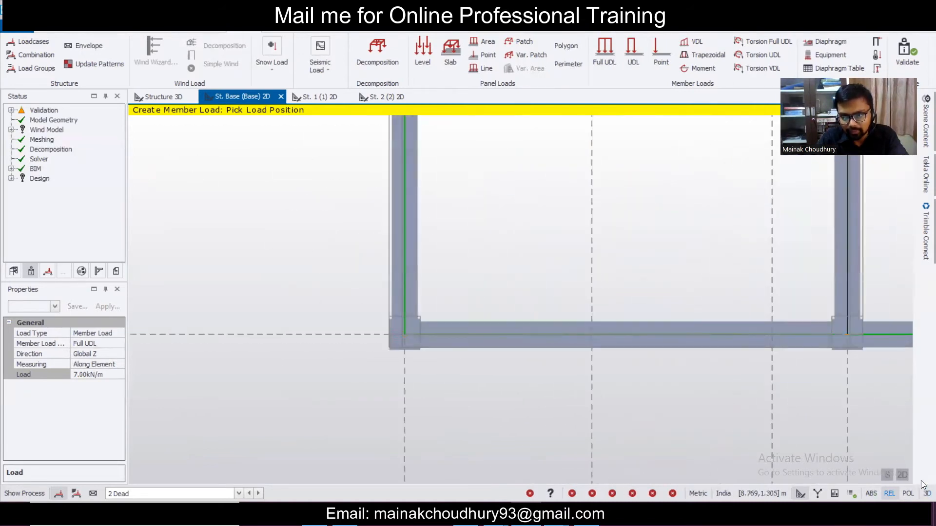
# - In 3D, load the upper-right, inner grid 12/6, lower-left and staircase-side base beams
pyautogui.click(909, 478)
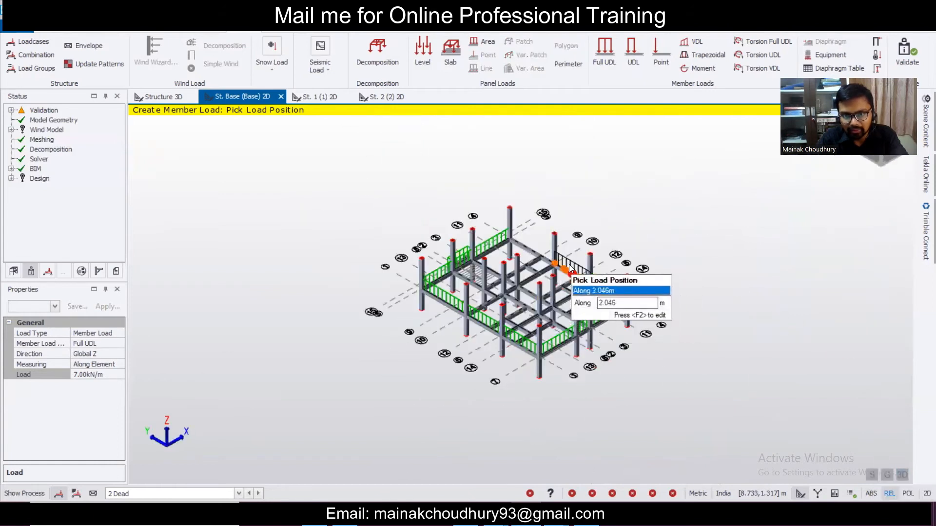
pyautogui.click(522, 246)
pyautogui.moveTo(669, 243); pyautogui.dragTo(581, 309, button='right')
pyautogui.scroll(5, 549, 246)
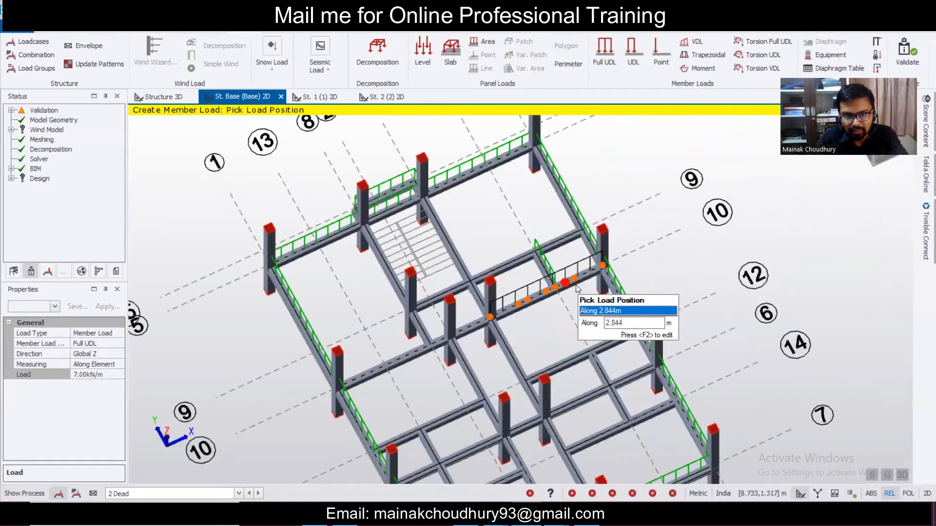
pyautogui.click(577, 289)
pyautogui.click(414, 344)
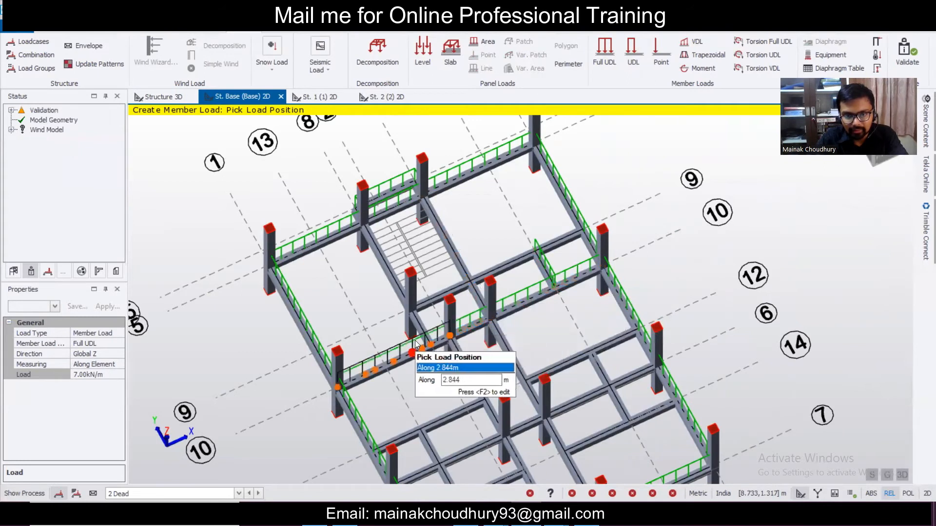
pyautogui.click(387, 265)
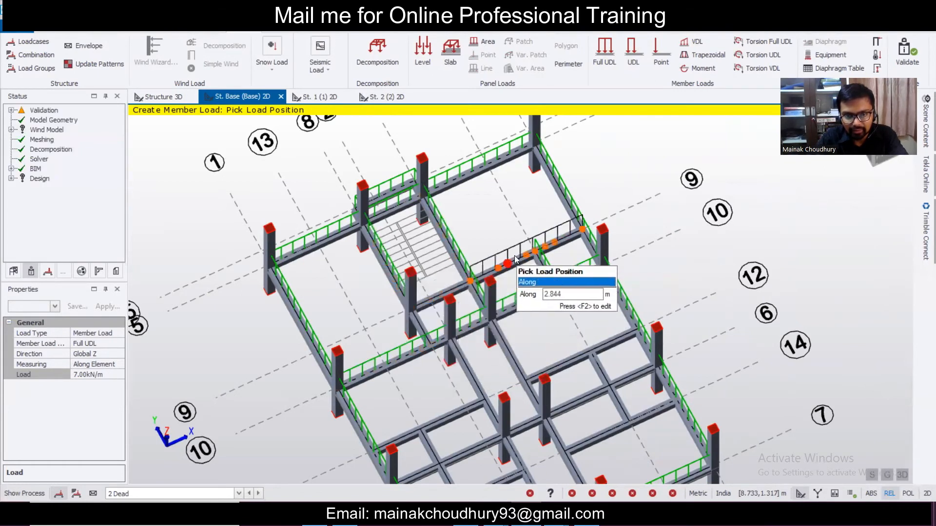
# - Load two more inner base beams near grids 12 and 10
pyautogui.scroll(-3, 514, 258)
pyautogui.moveTo(521, 338); pyautogui.dragTo(482, 232, button='middle')
pyautogui.scroll(2, 481, 298)
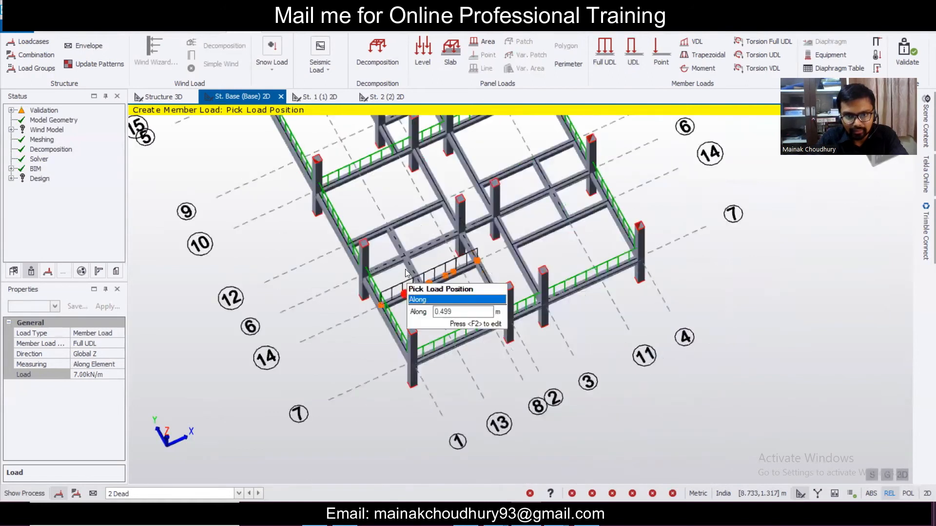
pyautogui.click(397, 237)
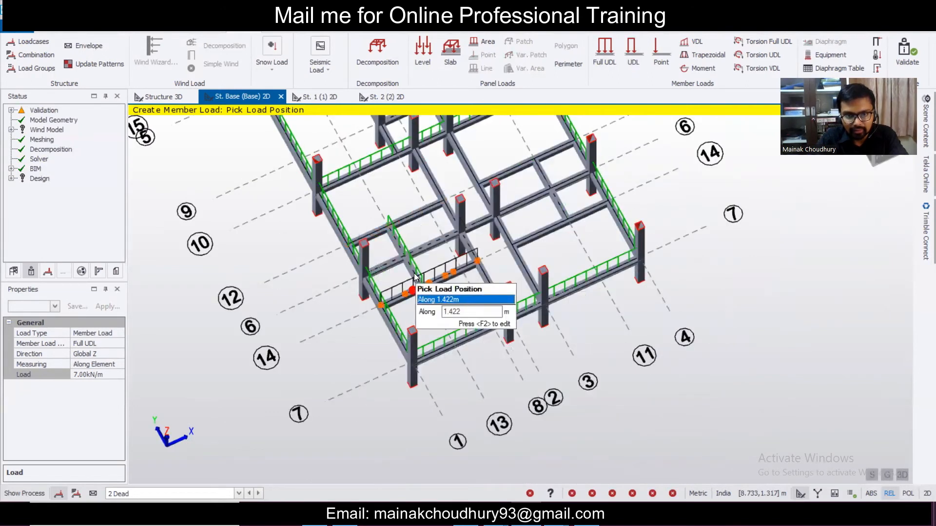
pyautogui.click(514, 211)
pyautogui.moveTo(449, 287); pyautogui.dragTo(481, 349, button='middle')
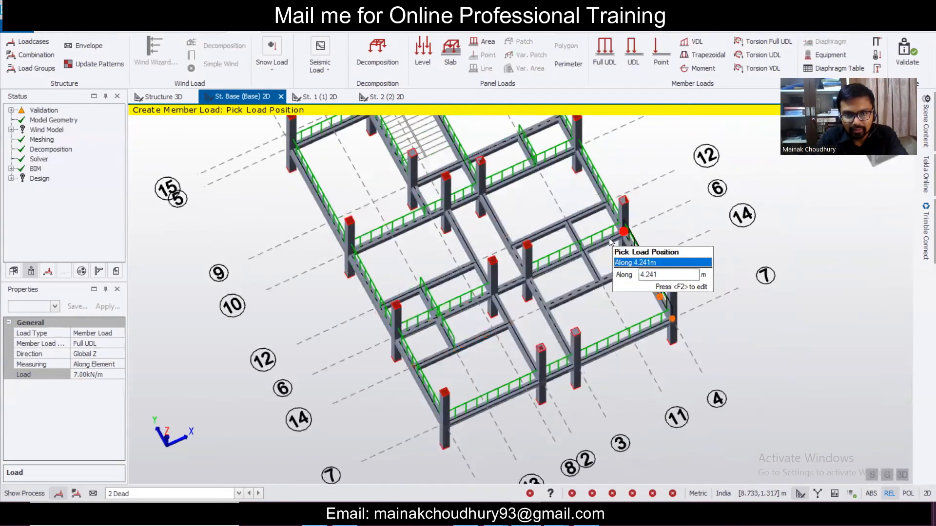
pyautogui.scroll(-3, 609, 239)
pyautogui.scroll(3, 598, 269)
pyautogui.scroll(-2, 598, 269)
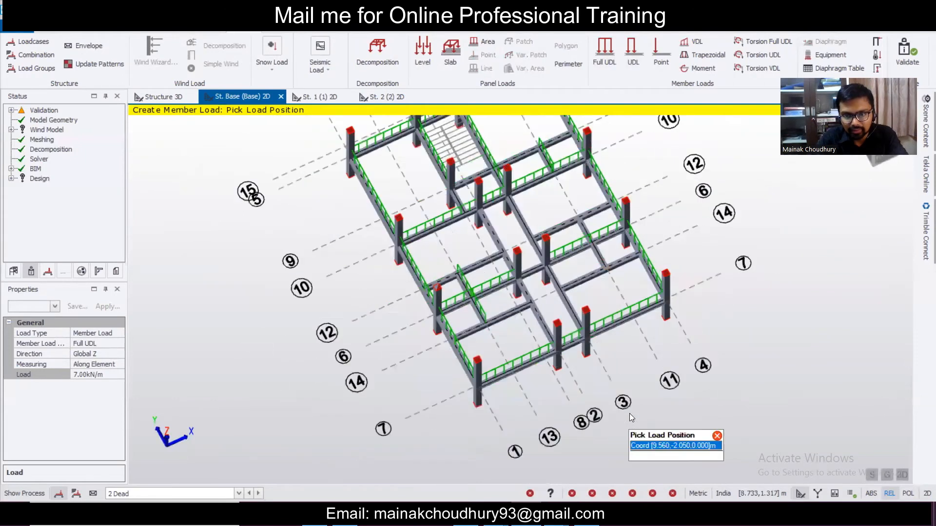
# - Bring the CL1 floor plan forward in AutoCAD and zoom out to review it
pyautogui.moveTo(496, 524)
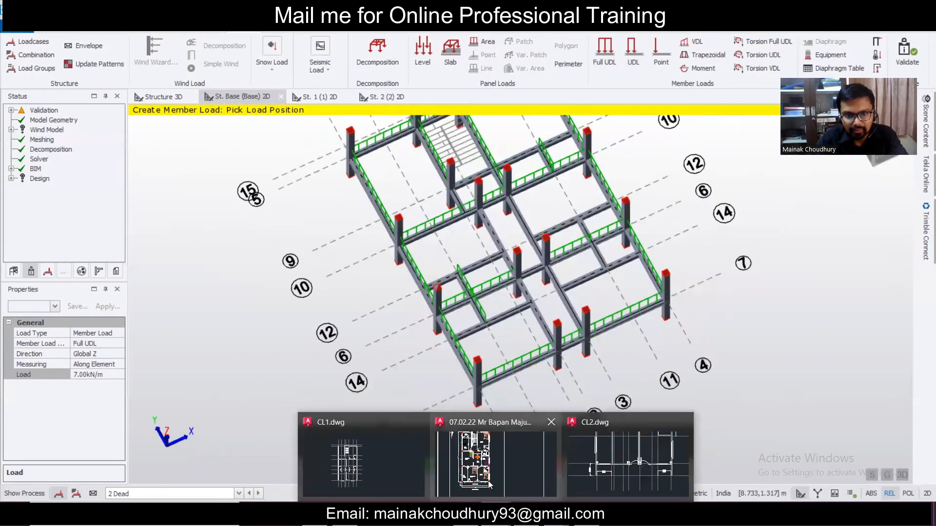
pyautogui.click(488, 481)
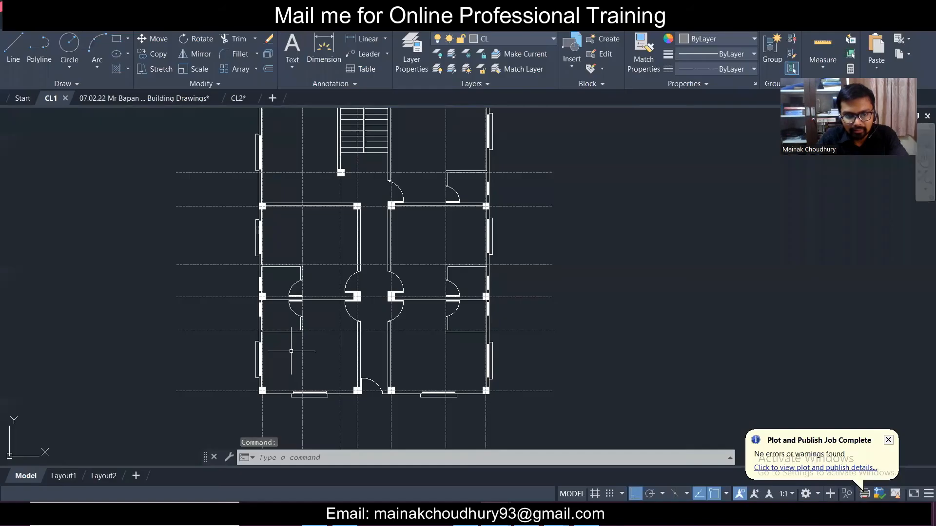
pyautogui.scroll(-2, 296, 346)
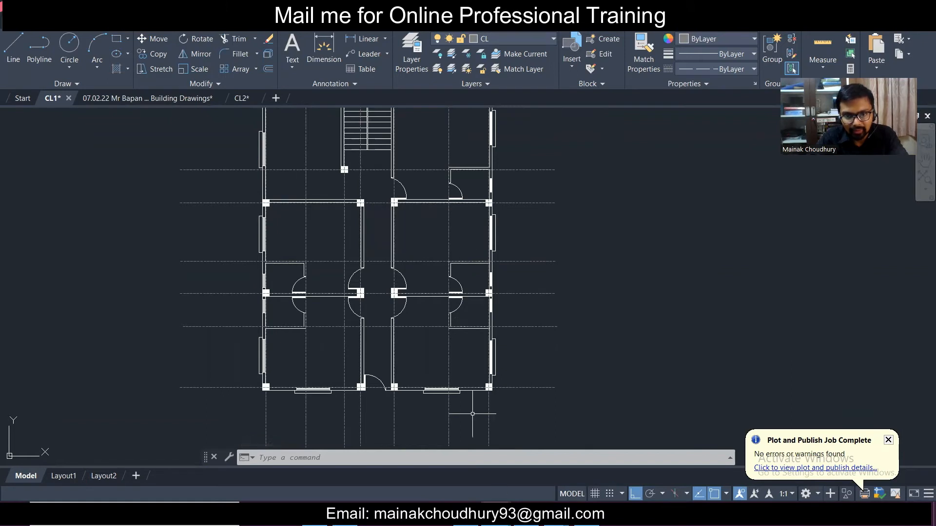
# - Return to the Tekla Structural Designer model window
pyautogui.click(526, 461)
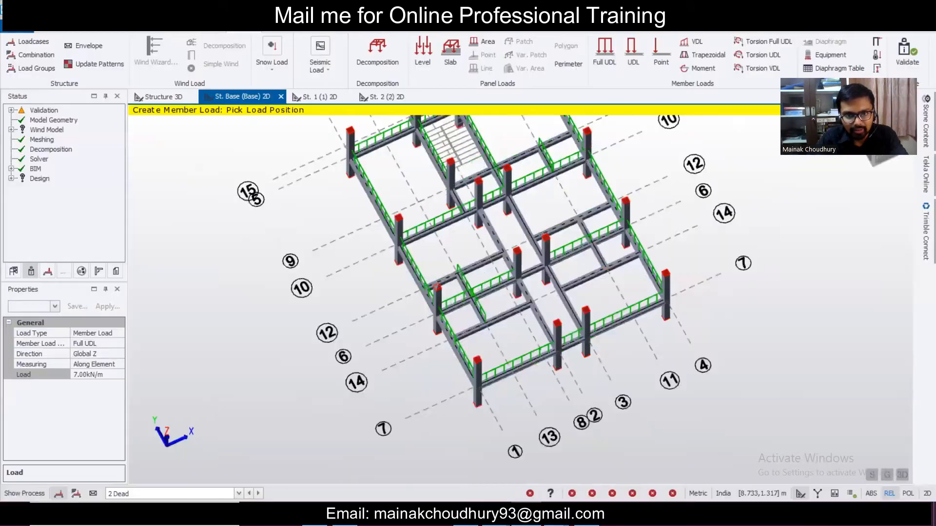
pyautogui.click(528, 515)
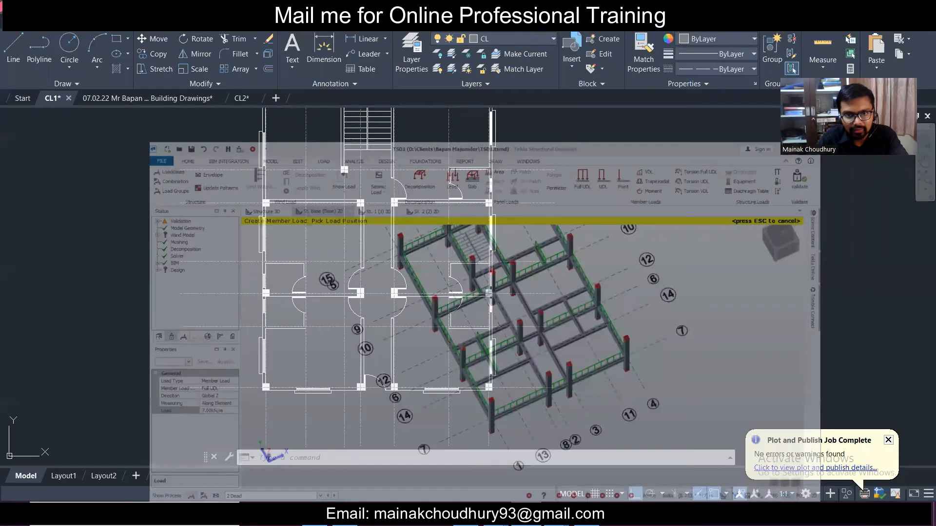
pyautogui.click(527, 515)
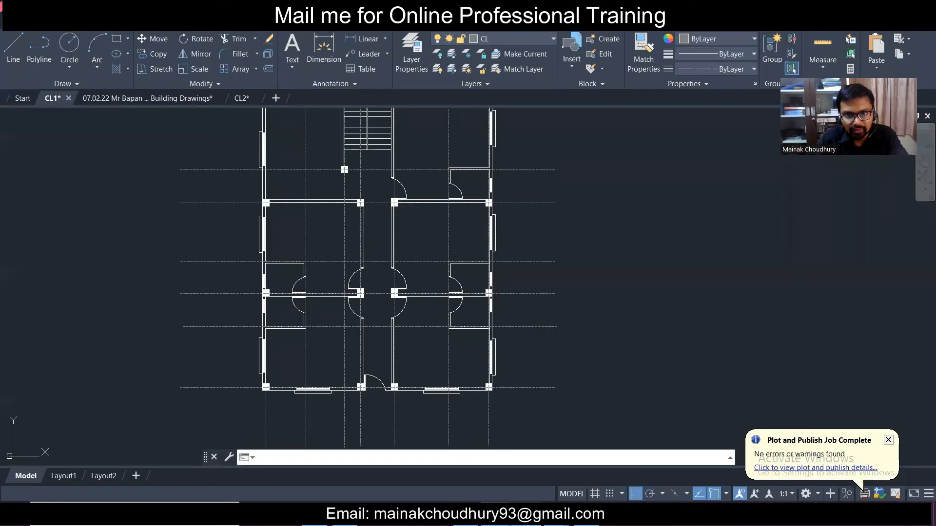
pyautogui.click(527, 515)
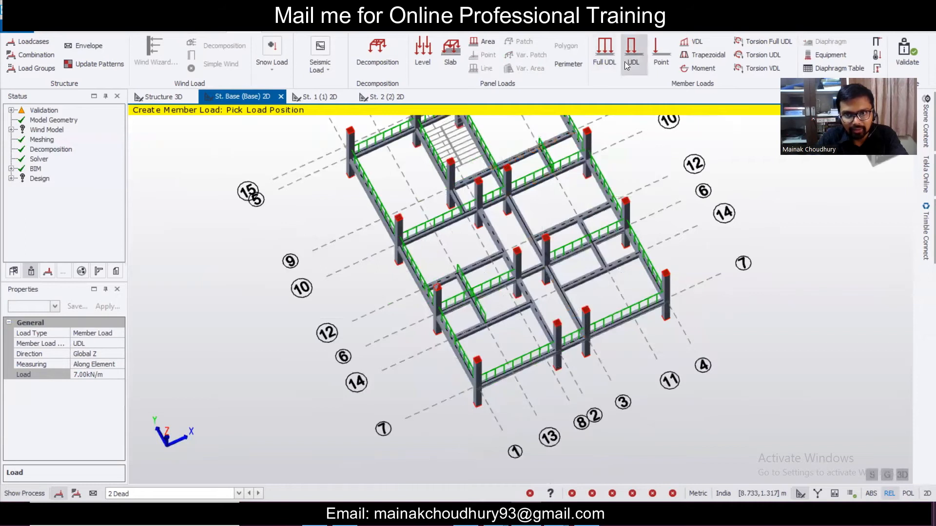
# - Pick a partial load start point, then compare the Tekla model against the AutoCAD plan
pyautogui.click(576, 133)
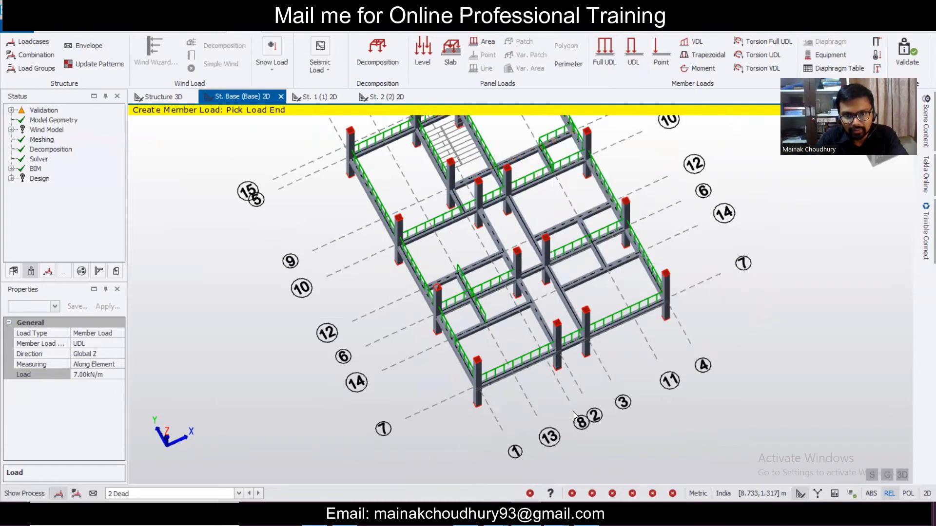
pyautogui.click(496, 514)
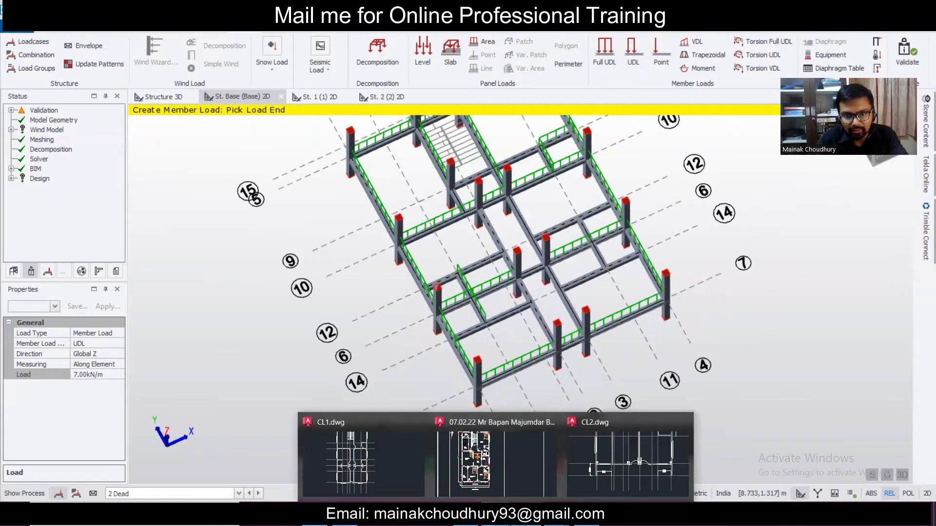
pyautogui.click(526, 514)
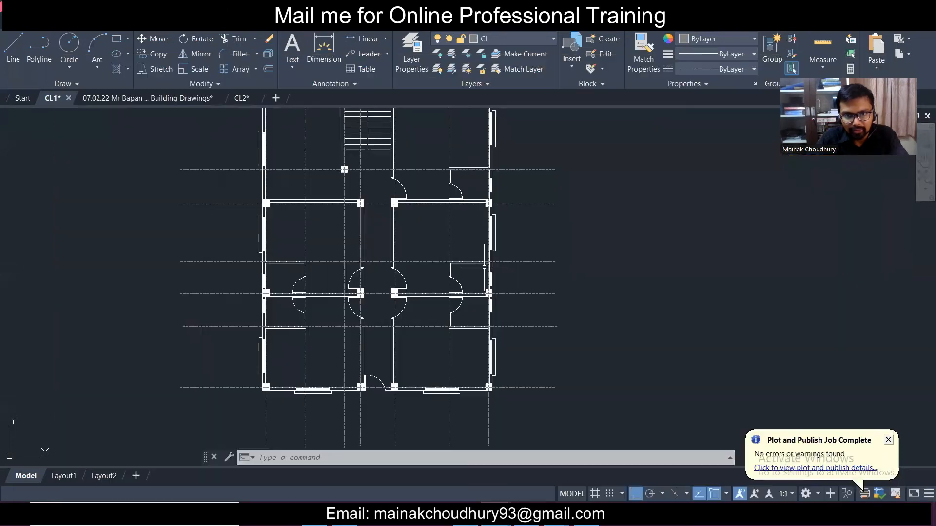
pyautogui.click(526, 514)
pyautogui.click(525, 514)
pyautogui.click(525, 515)
pyautogui.click(525, 514)
pyautogui.click(525, 514)
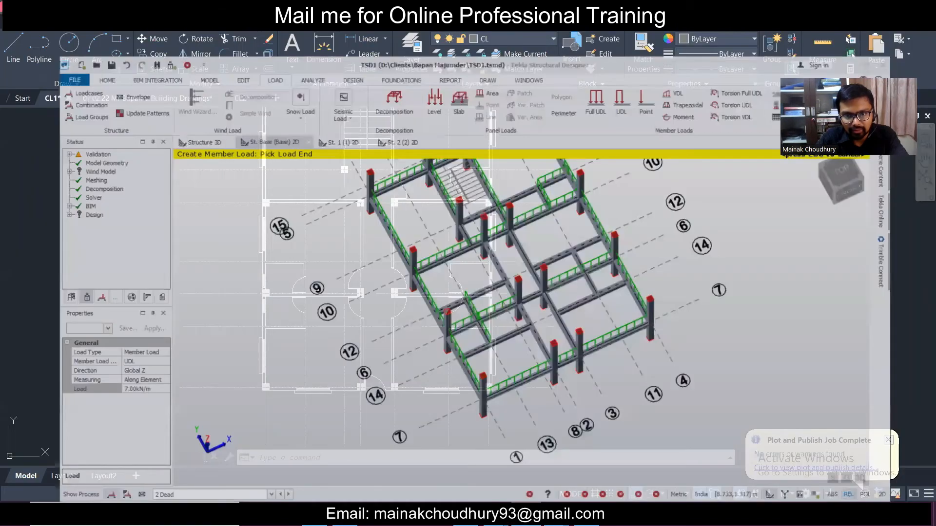
# - Switch between Full UDL and partial UDL, picking start points on base beams
pyautogui.click(604, 51)
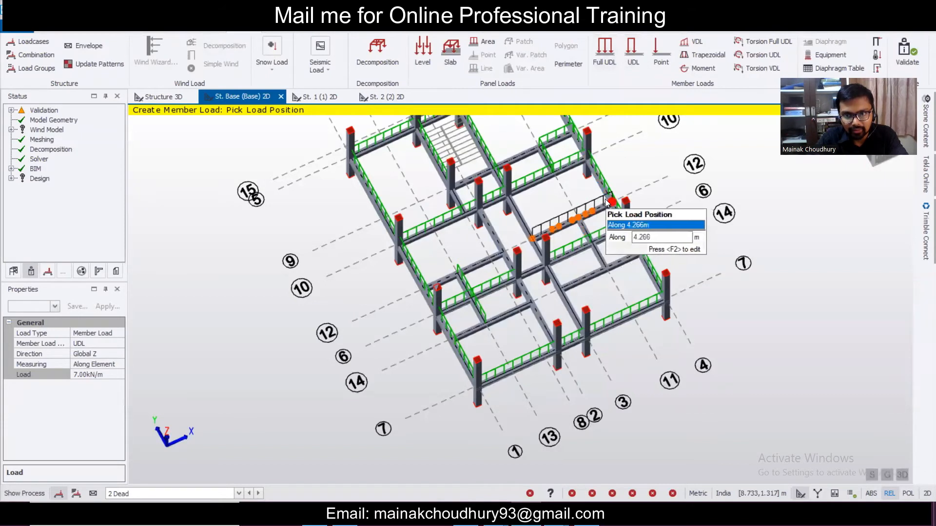
pyautogui.click(611, 202)
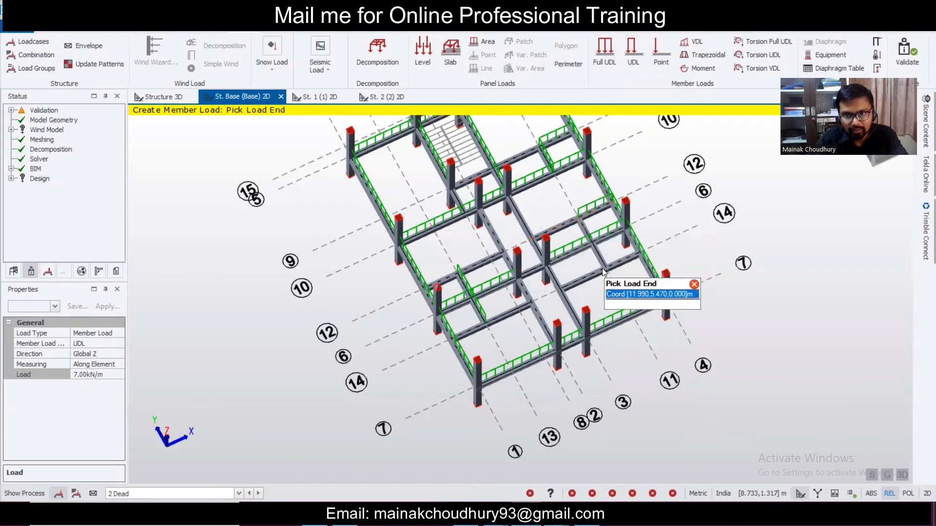
pyautogui.click(631, 56)
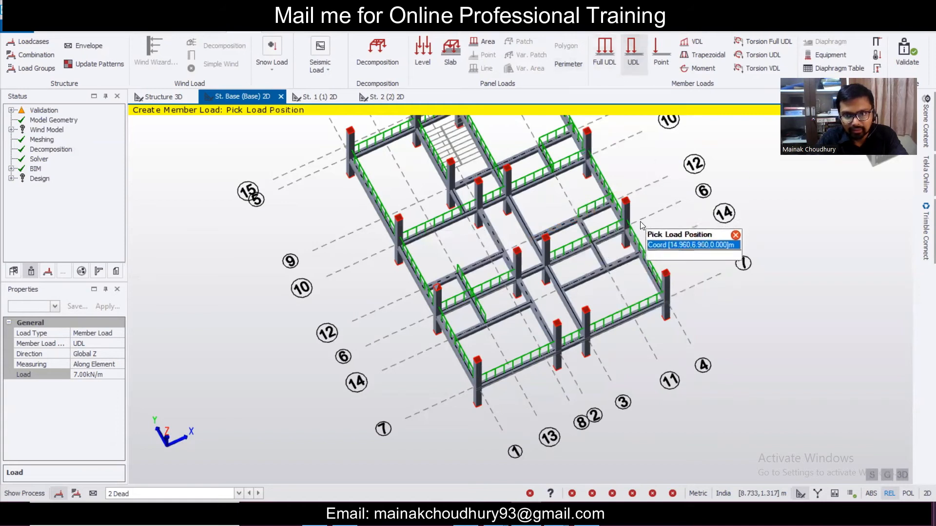
pyautogui.click(640, 255)
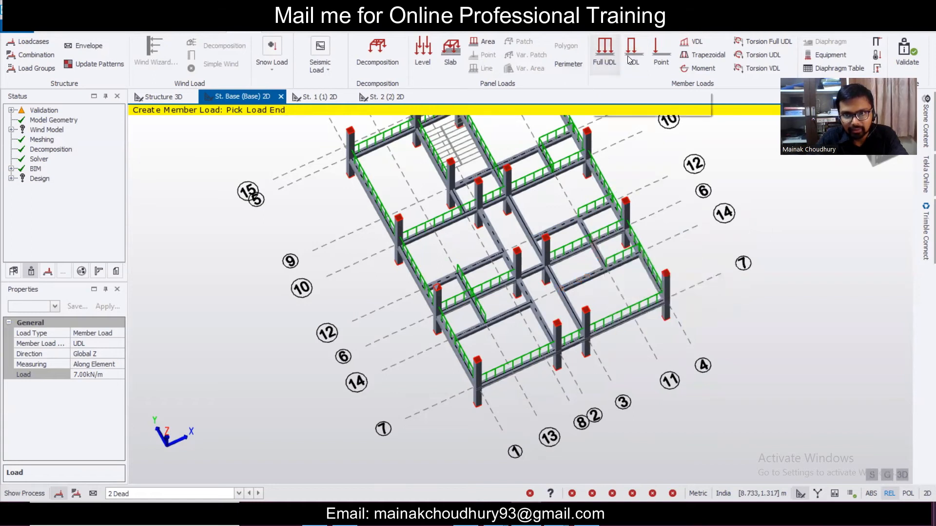
pyautogui.click(606, 62)
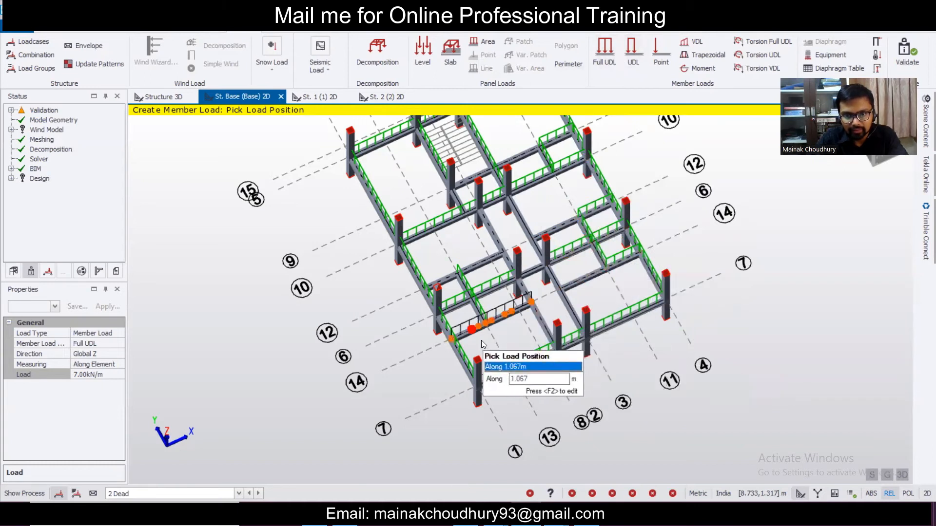
pyautogui.click(627, 66)
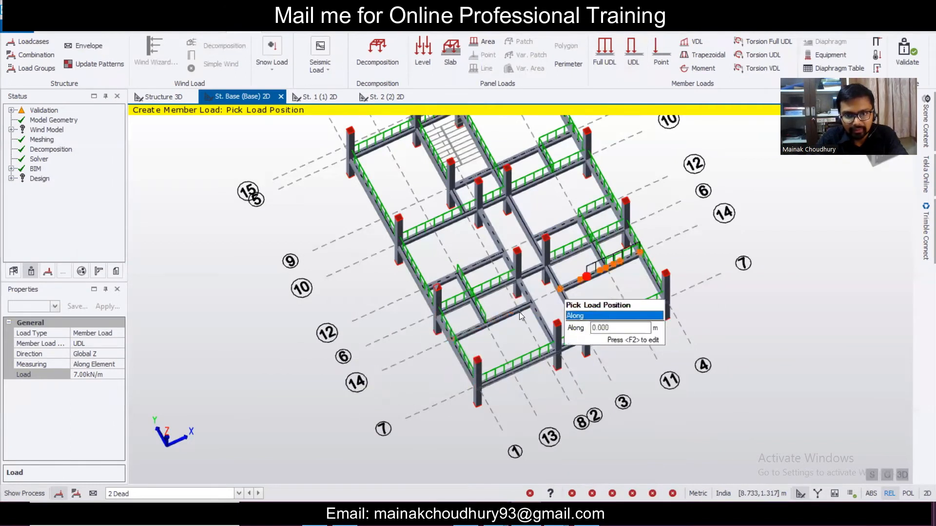
# - Place a 7 kN/m partial UDL from a beam end to the junction, then begin another
pyautogui.click(455, 344)
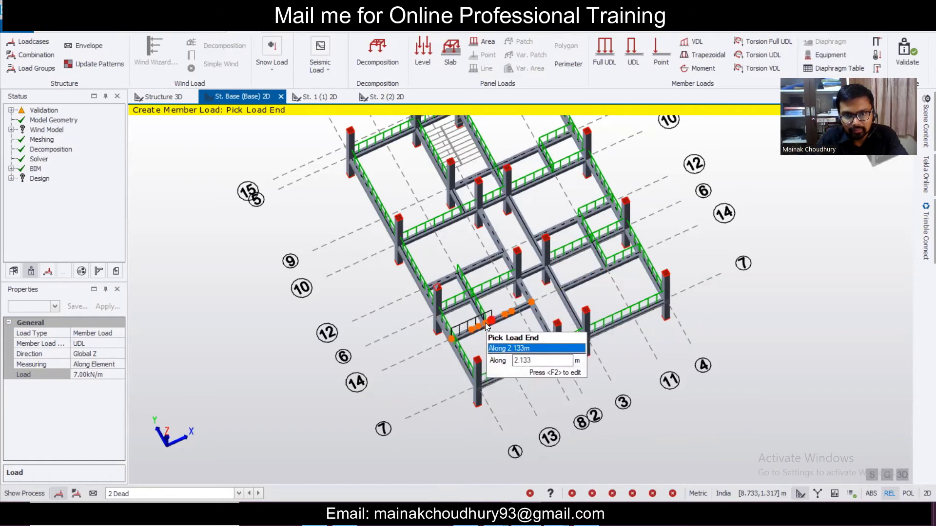
pyautogui.scroll(5, 486, 324)
pyautogui.click(486, 324)
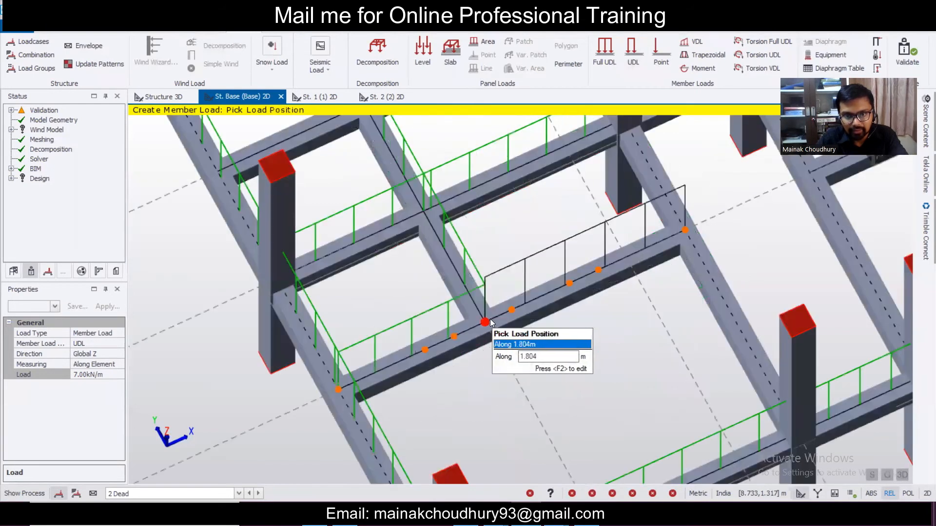
pyautogui.click(490, 320)
pyautogui.scroll(-4, 490, 319)
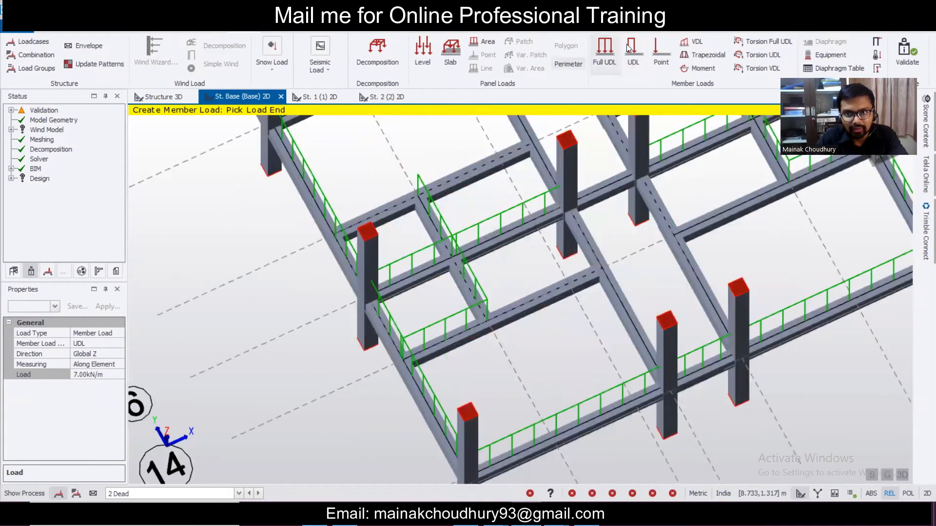
pyautogui.click(633, 53)
pyautogui.click(336, 236)
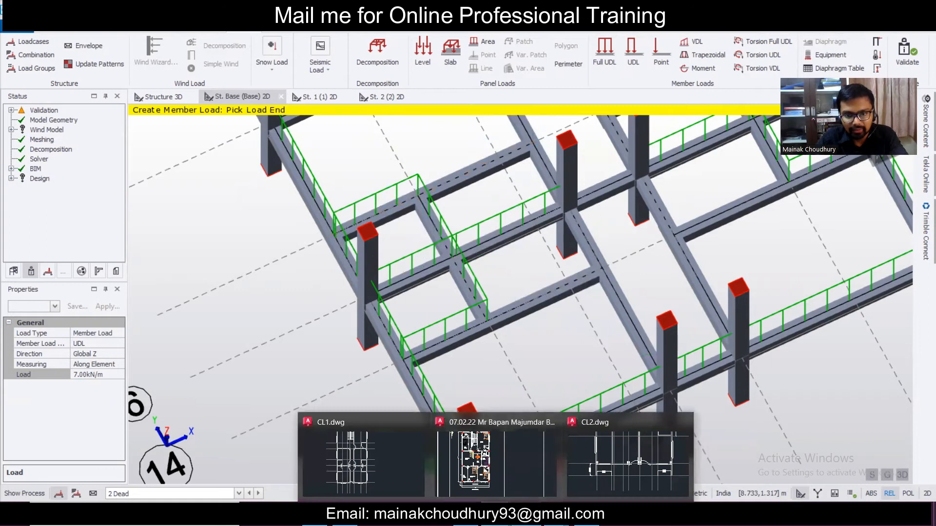
# - Minimize Tekla to check the AutoCAD plan, then restore the model window
pyautogui.click(586, 515)
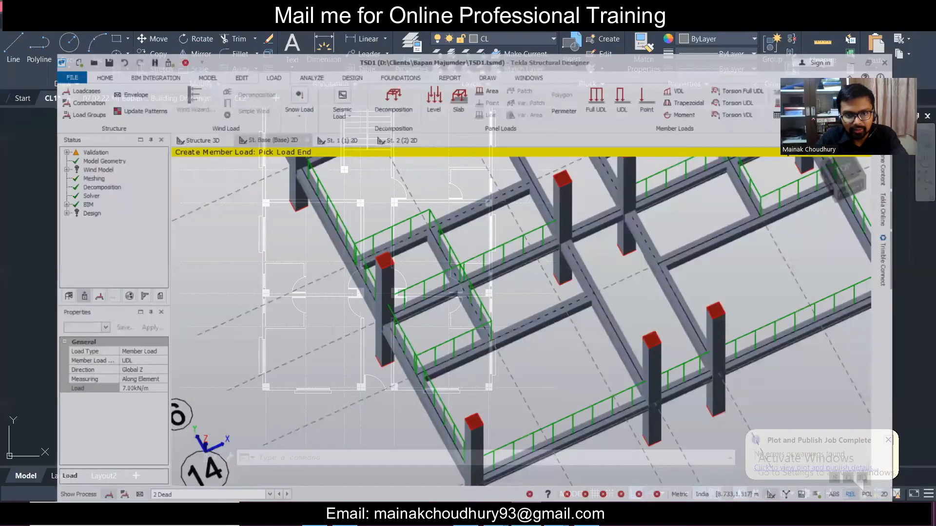
pyautogui.scroll(5, 438, 282)
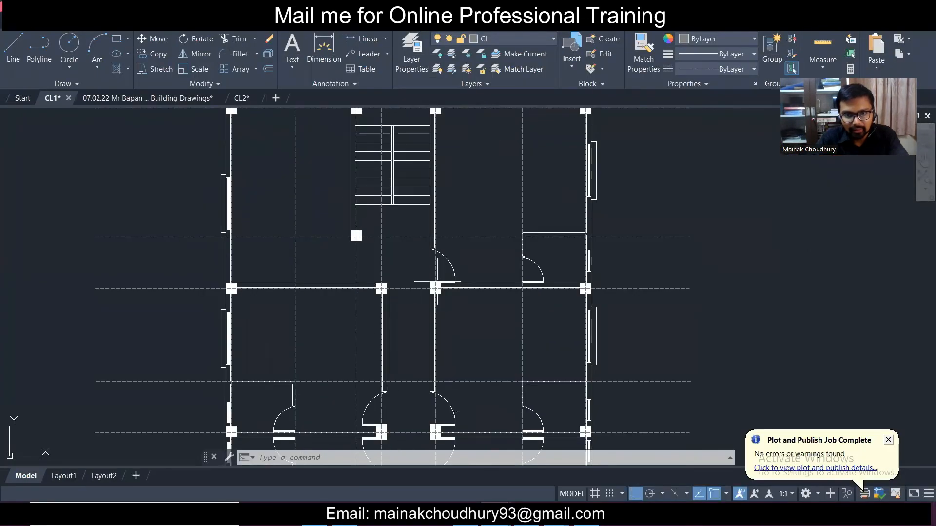
pyautogui.scroll(-5, 436, 281)
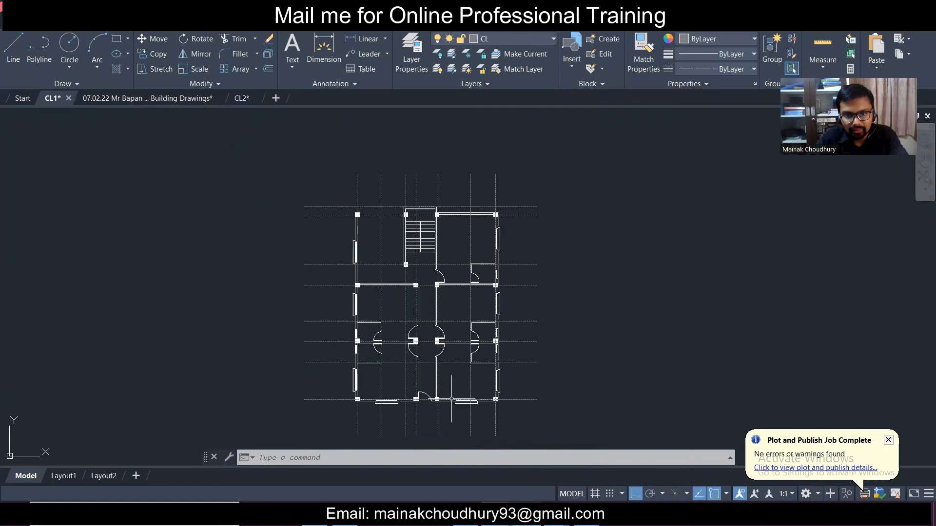
pyautogui.click(586, 515)
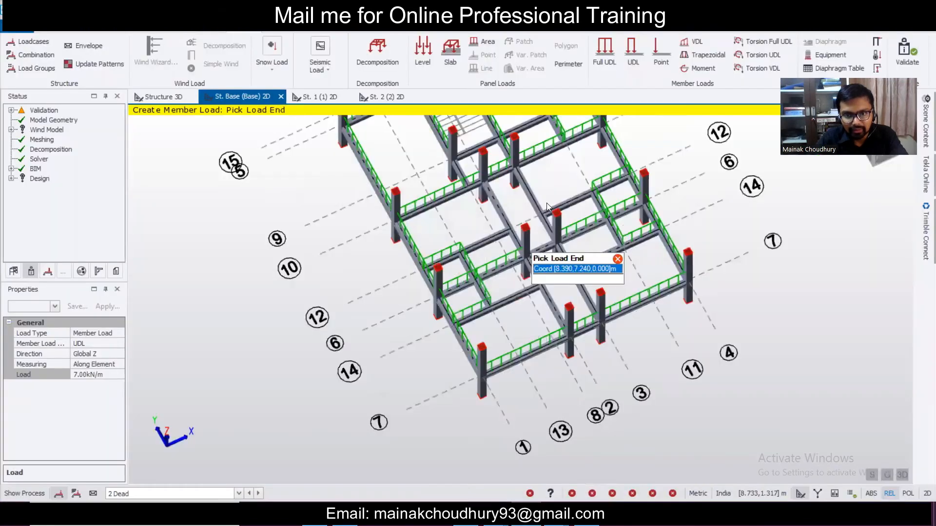
pyautogui.scroll(1, 572, 283)
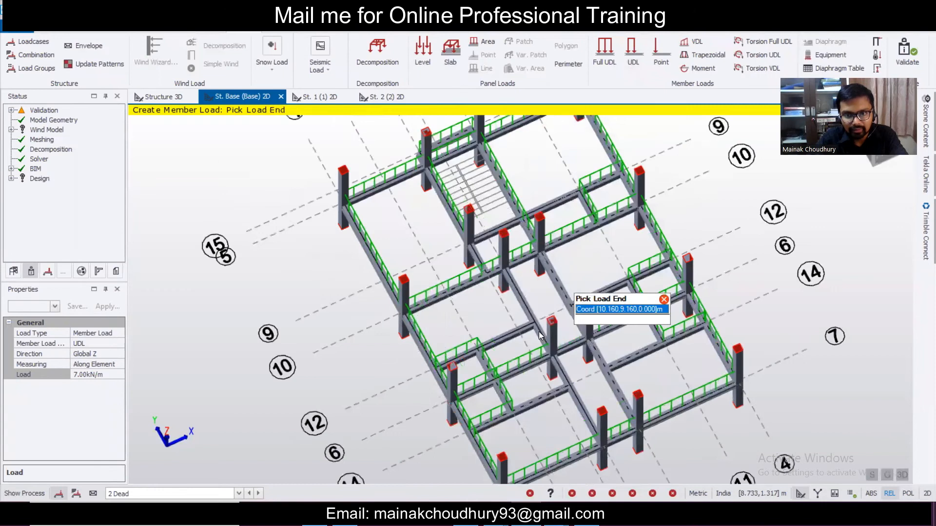
pyautogui.scroll(3, 542, 290)
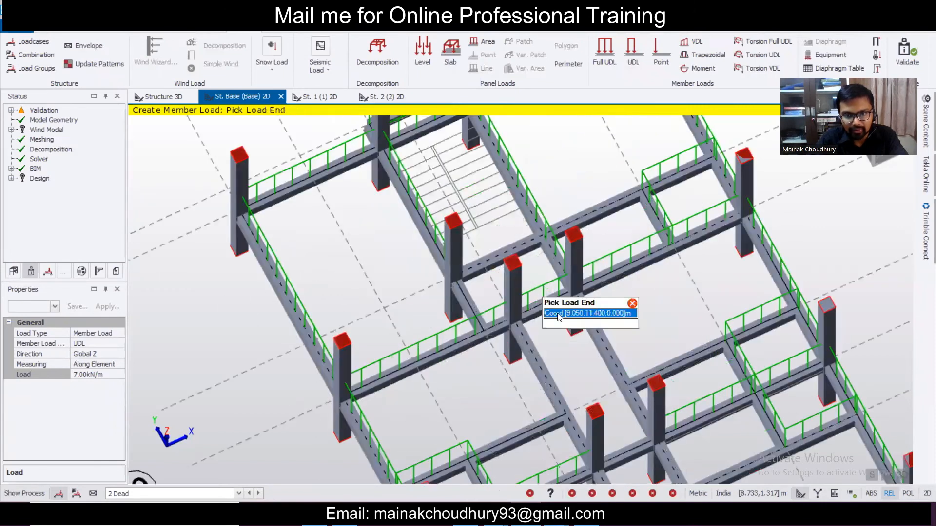
pyautogui.scroll(-2, 554, 268)
pyautogui.scroll(1, 562, 323)
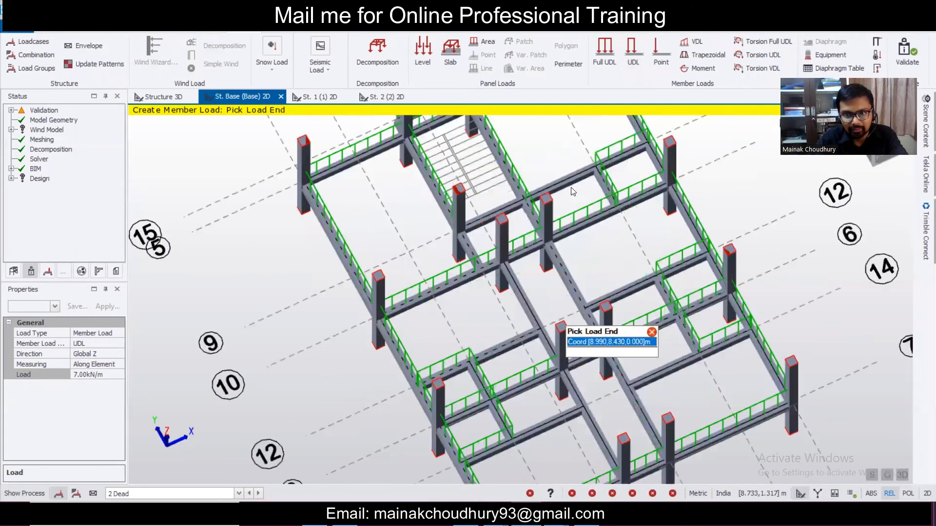
pyautogui.scroll(-1, 585, 169)
pyautogui.scroll(1, 579, 167)
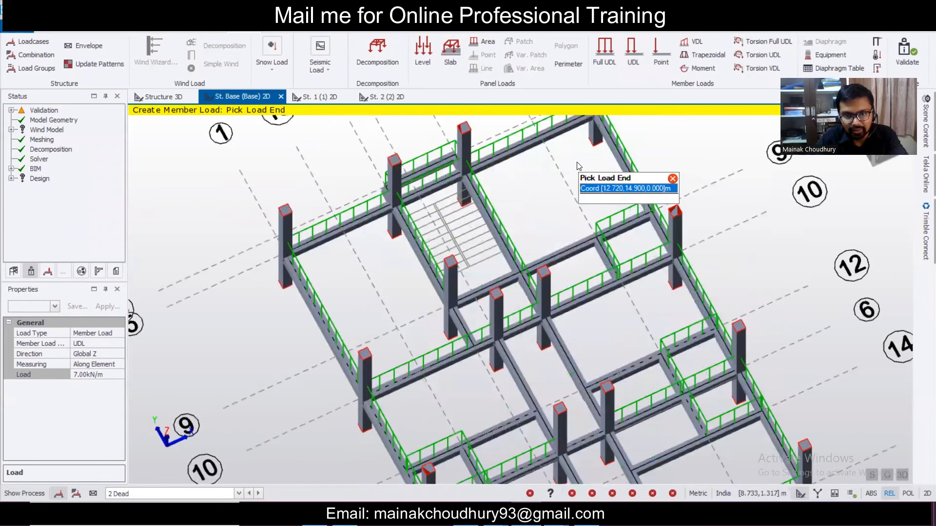
pyautogui.scroll(-2, 580, 168)
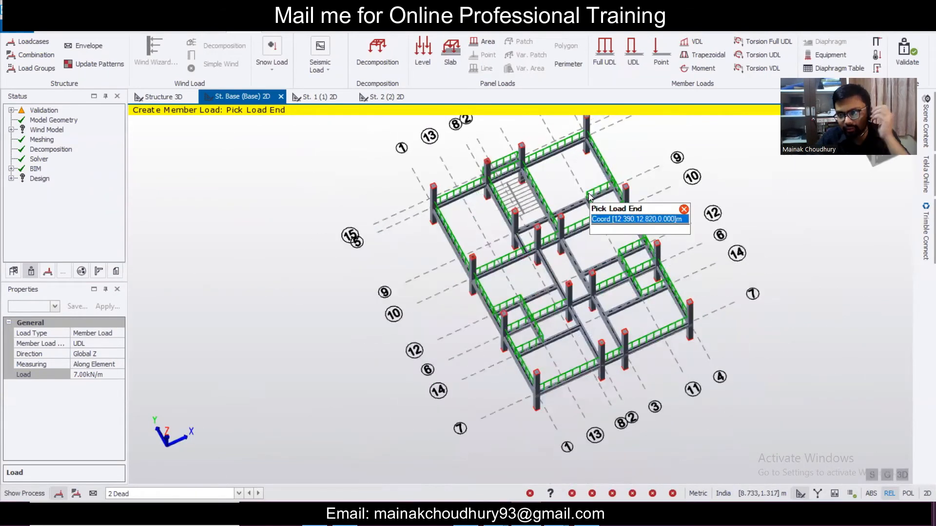
pyautogui.scroll(1, 659, 344)
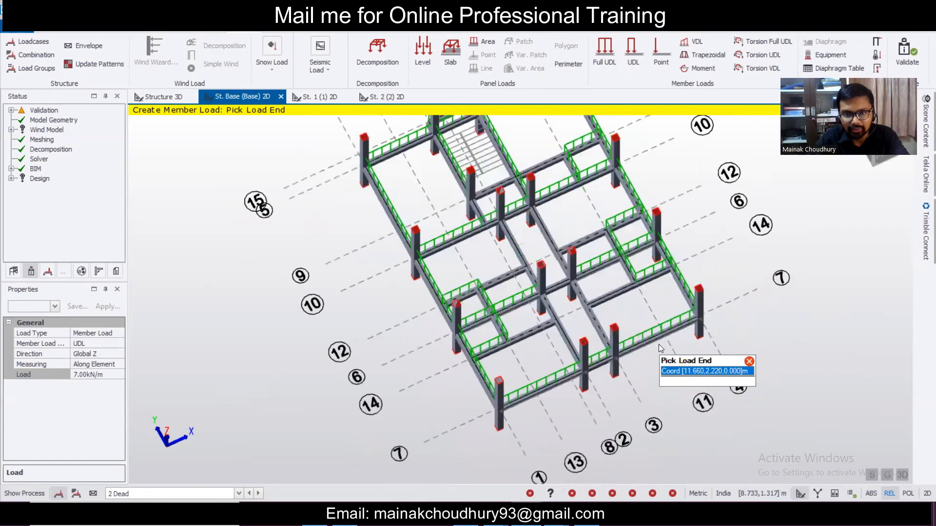
# - Apply 7 kN/m full-length UDLs to three more base beams and orbit to view the frame
pyautogui.click(607, 54)
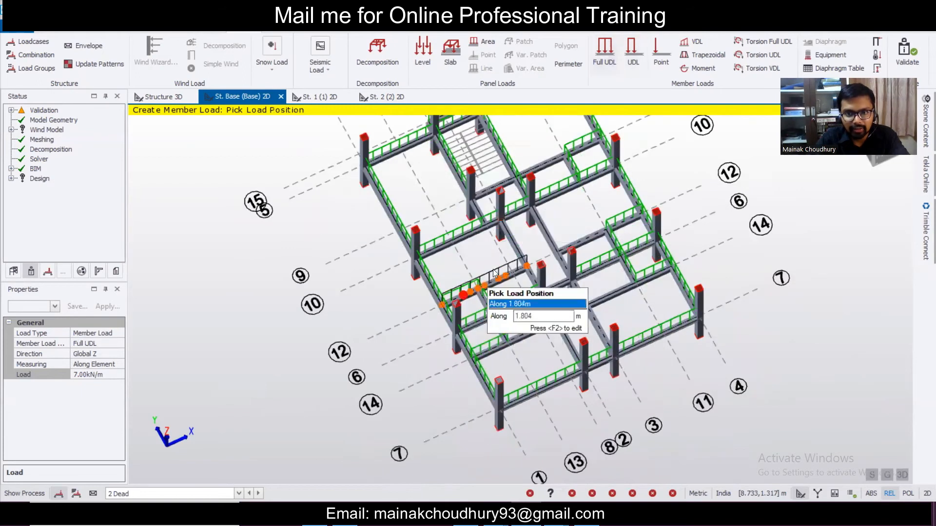
pyautogui.click(557, 343)
pyautogui.click(551, 242)
pyautogui.click(593, 319)
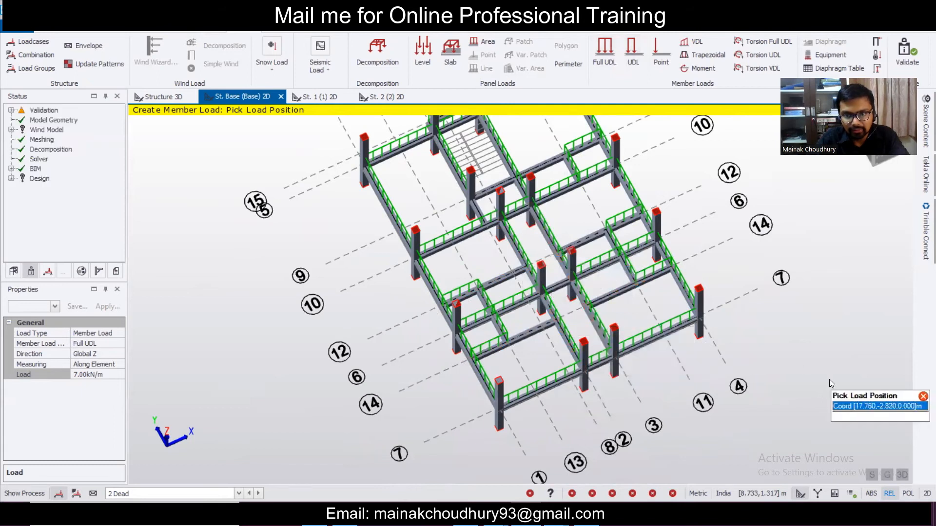
pyautogui.scroll(-2, 773, 340)
pyautogui.moveTo(786, 317); pyautogui.dragTo(502, 267, button='middle')
# - Orbit the 3D model to new angles and open the load-case list
pyautogui.moveTo(564, 273); pyautogui.dragTo(788, 256, button='middle')
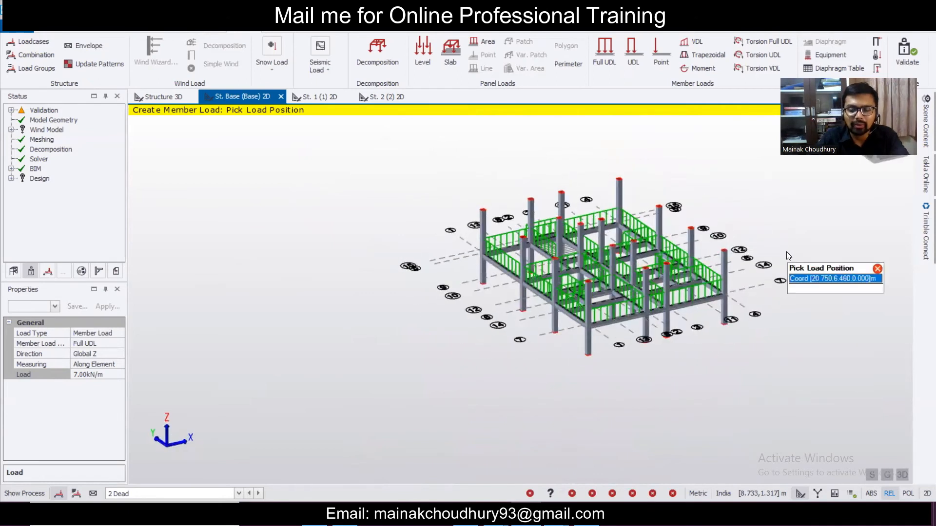
pyautogui.scroll(2, 655, 301)
pyautogui.moveTo(794, 306); pyautogui.dragTo(260, 409, button='middle')
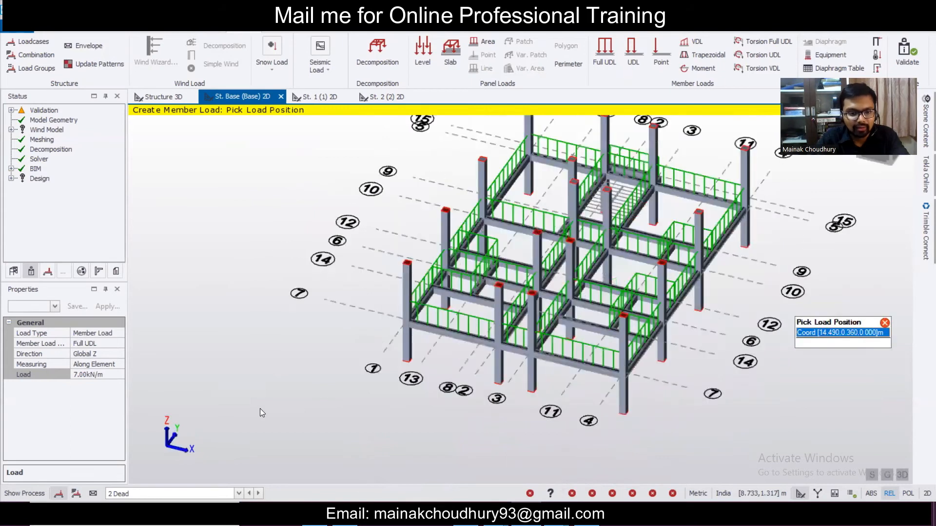
pyautogui.click(173, 500)
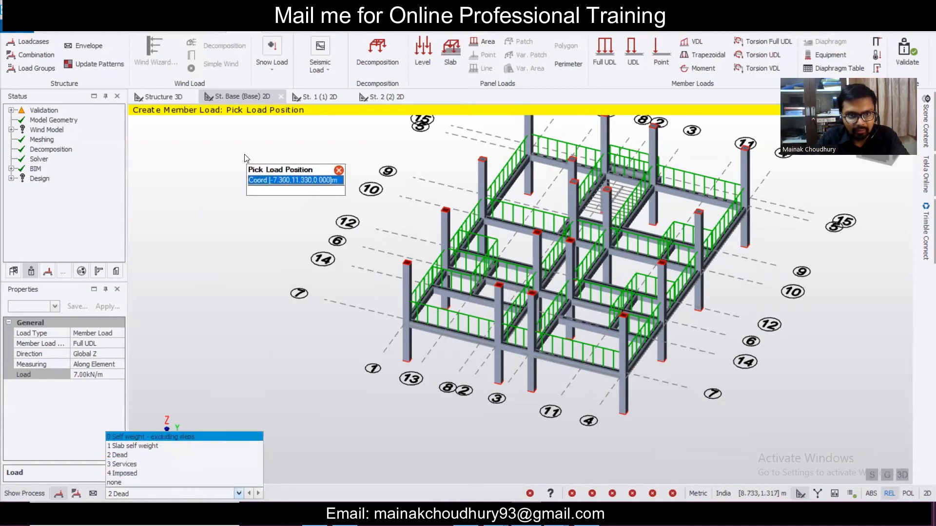
# - Open the St. 1 (1) 2D plan, fit the grid in view, and show Scene Content
pyautogui.click(314, 93)
pyautogui.scroll(-1, 668, 224)
pyautogui.moveTo(695, 178); pyautogui.dragTo(633, 271, button='middle')
pyautogui.click(926, 136)
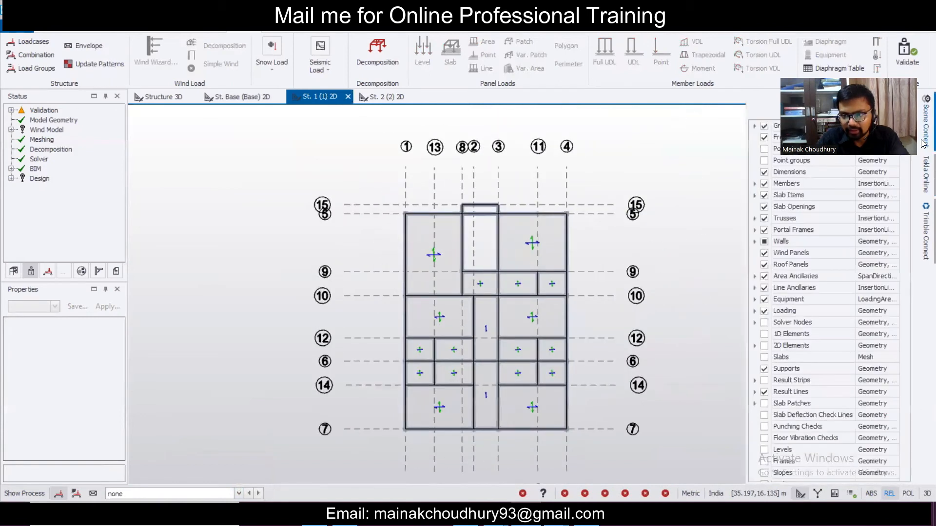
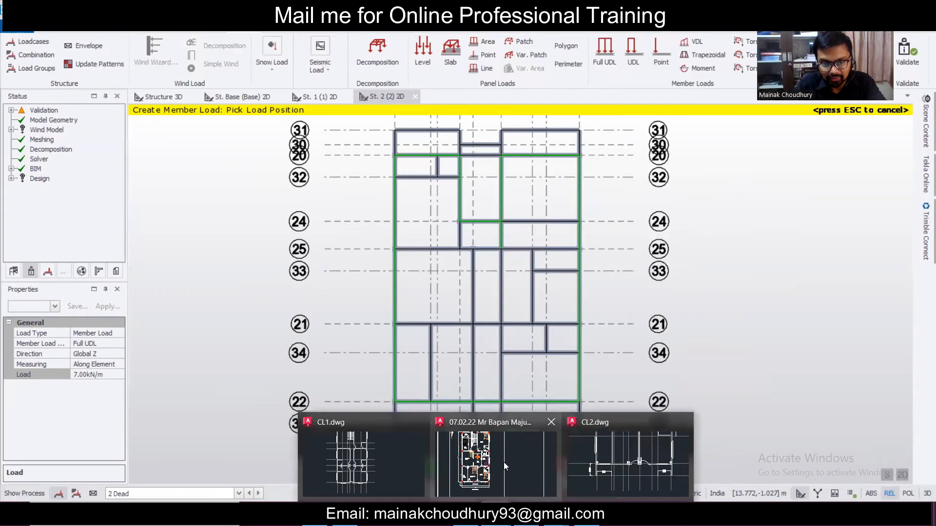
# - Pan around the CL2 architectural floor plan in AutoCAD, then return to Tekla
pyautogui.click(615, 479)
pyautogui.scroll(-4, 551, 395)
pyautogui.moveTo(600, 266); pyautogui.dragTo(563, 333, button='middle')
pyautogui.scroll(3, 575, 298)
pyautogui.moveTo(576, 292); pyautogui.dragTo(540, 323, button='middle')
pyautogui.scroll(2, 510, 298)
pyautogui.scroll(-4, 509, 297)
pyautogui.scroll(2, 508, 297)
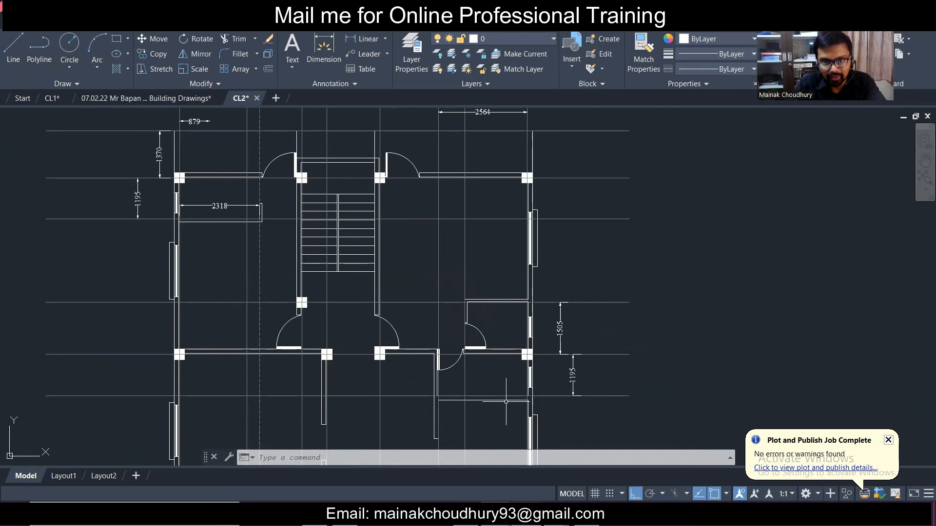
pyautogui.scroll(-2, 515, 357)
pyautogui.moveTo(516, 357); pyautogui.dragTo(522, 251, button='middle')
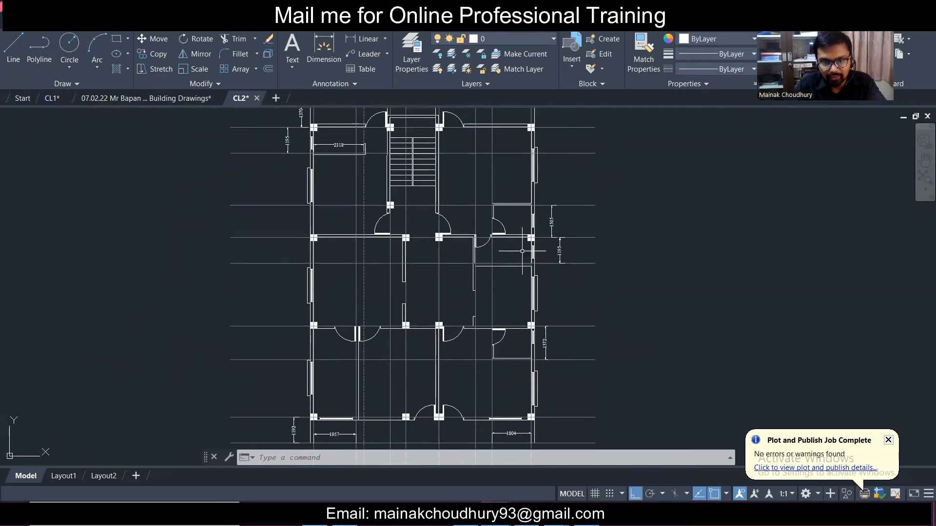
pyautogui.hotkey('alt', 'Tab')
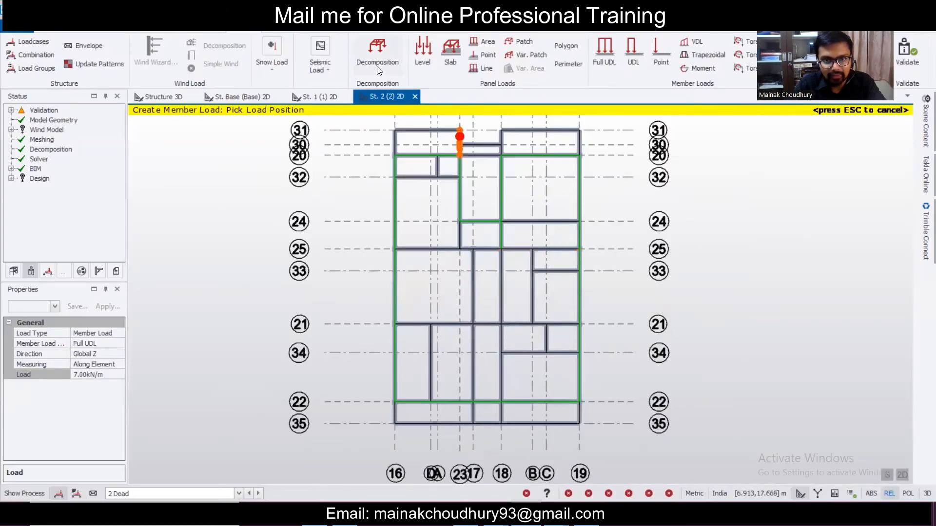
# - Place a concrete beam along the grid 25 line on the storey 2 plan
pyautogui.scroll(2, 577, 215)
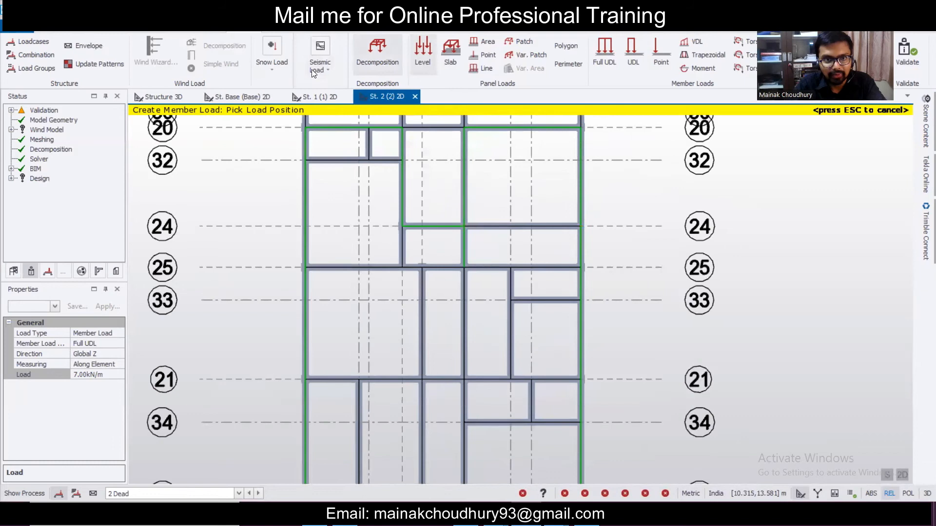
pyautogui.click(174, 30)
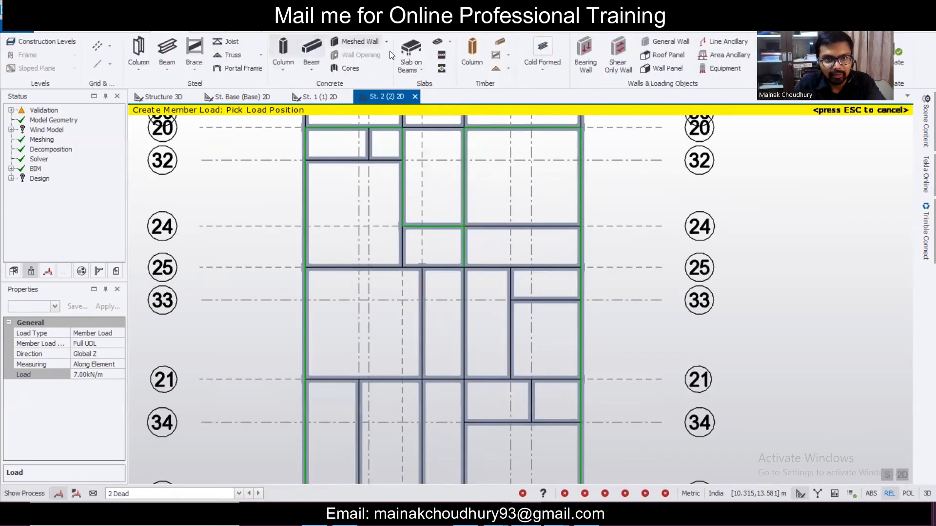
pyautogui.click(311, 48)
pyautogui.scroll(2, 531, 269)
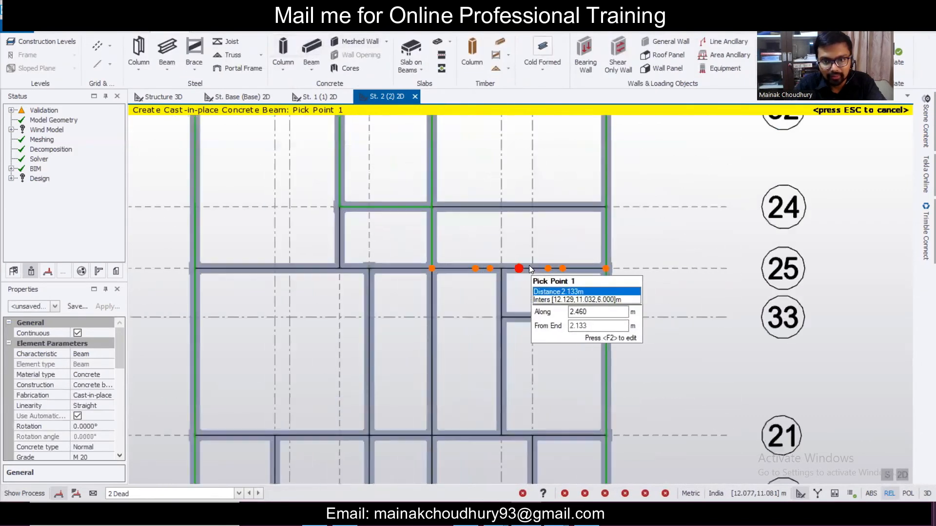
pyautogui.scroll(1, 530, 270)
pyautogui.scroll(2, 527, 269)
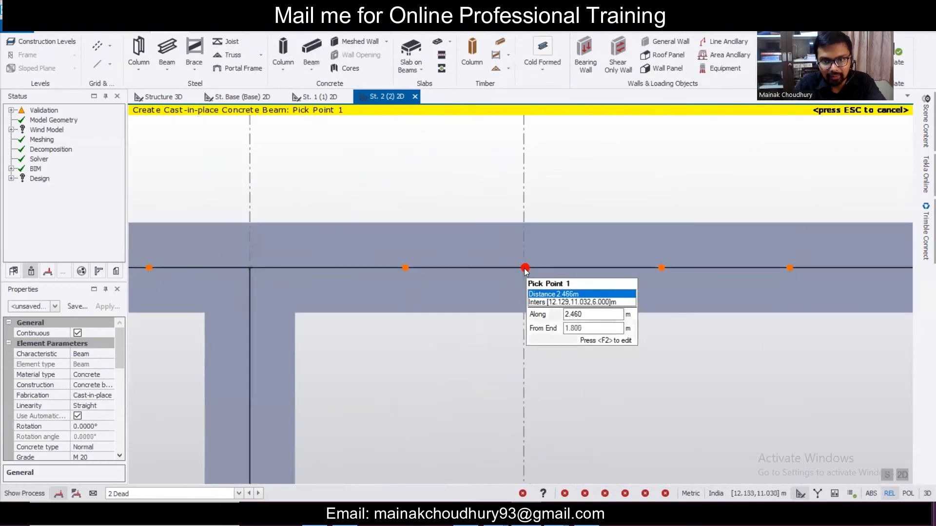
pyautogui.click(523, 269)
pyautogui.scroll(-4, 528, 170)
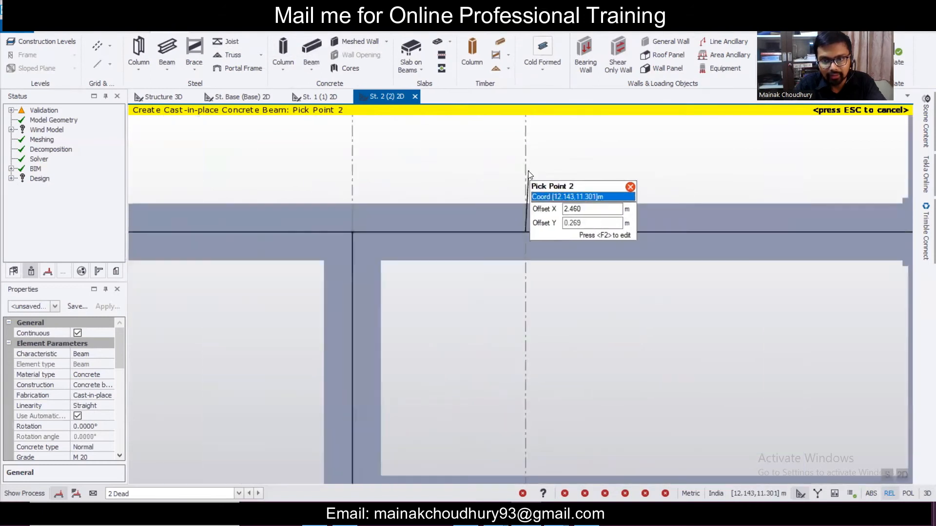
pyautogui.scroll(-1, 510, 284)
pyautogui.scroll(-1, 510, 283)
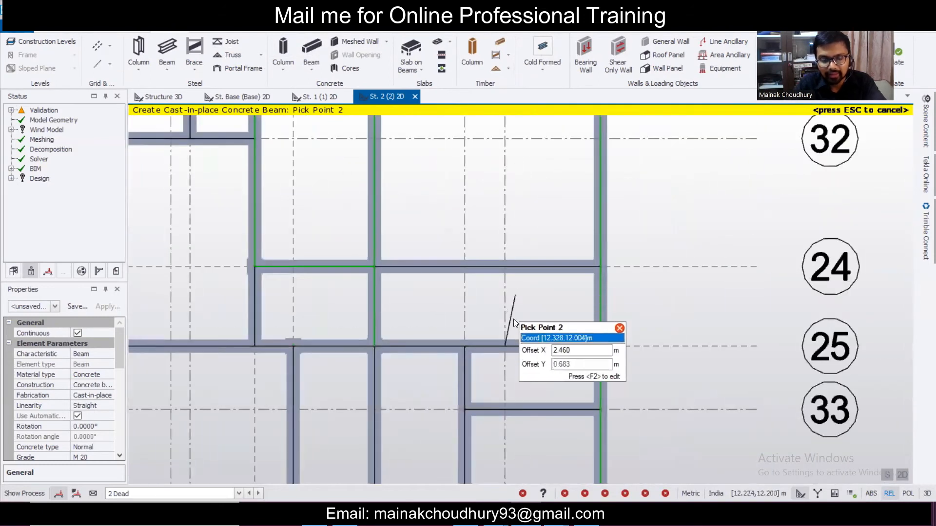
pyautogui.click(515, 347)
# - Delete the misplaced beam along grid 25
pyautogui.press('Escape')
pyautogui.click(519, 347)
pyautogui.scroll(-2, 522, 347)
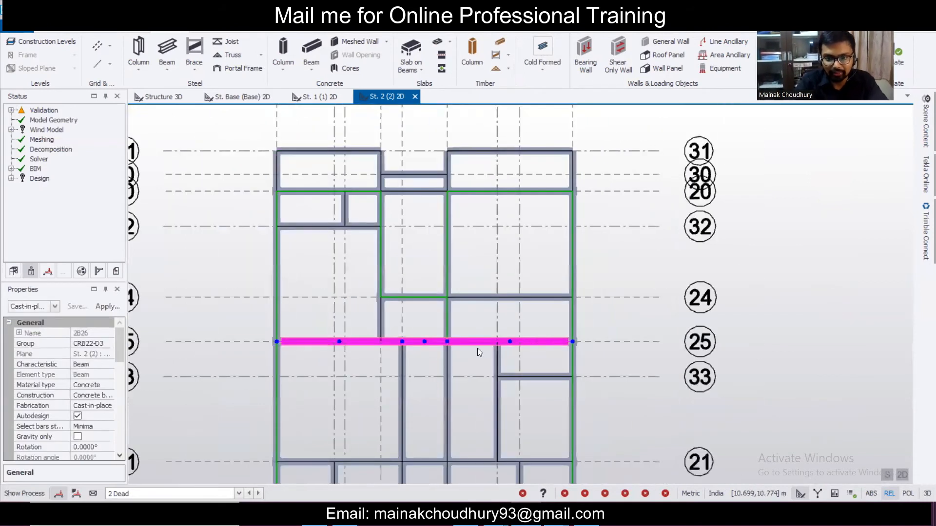
pyautogui.press('Delete')
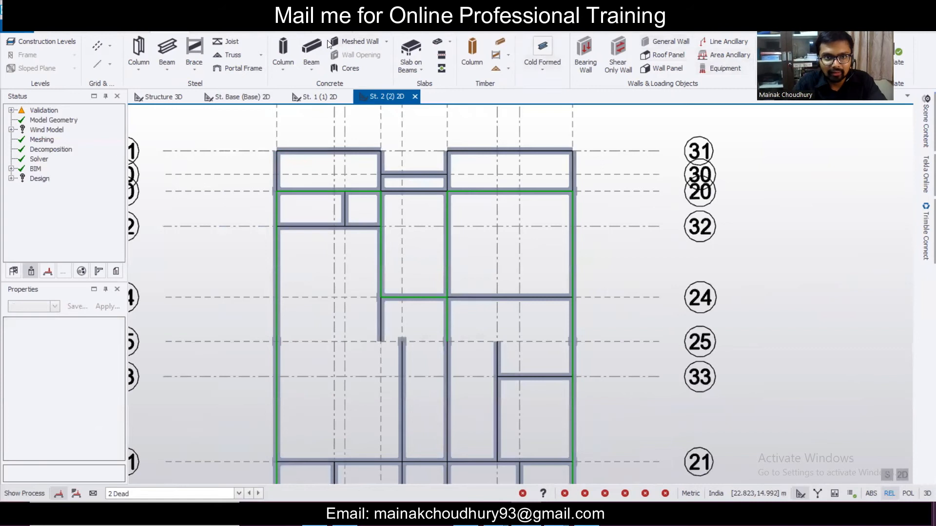
# - Redraw the concrete beam from grid 25 to the grid 24 beam and check validation
pyautogui.click(315, 47)
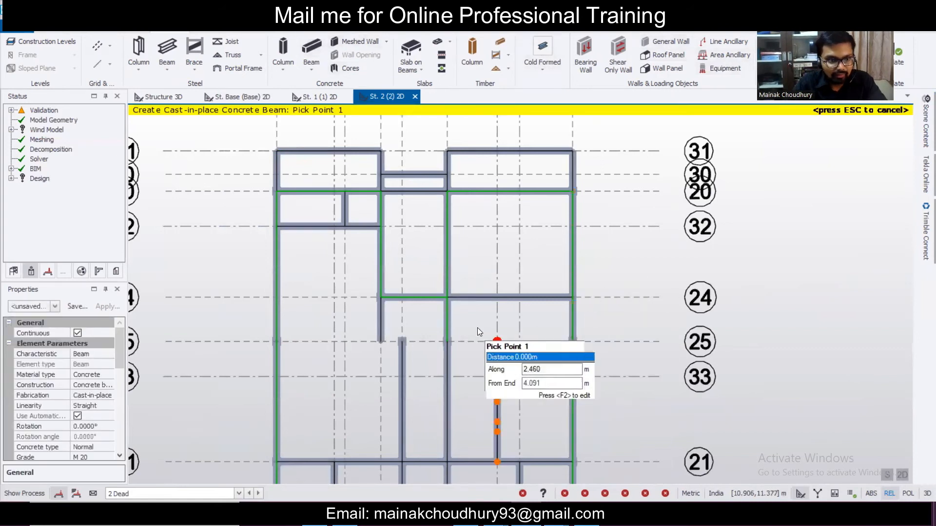
pyautogui.moveTo(124, 348); pyautogui.dragTo(117, 372)
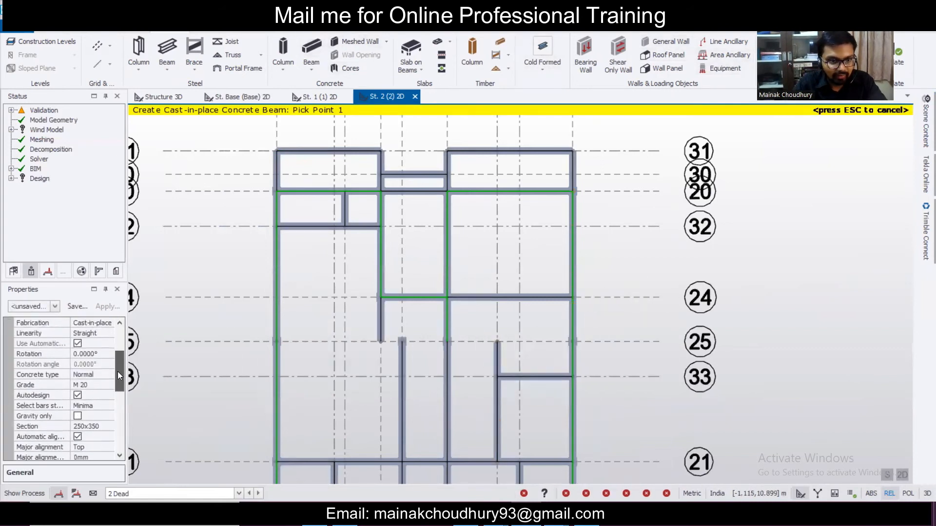
pyautogui.click(518, 343)
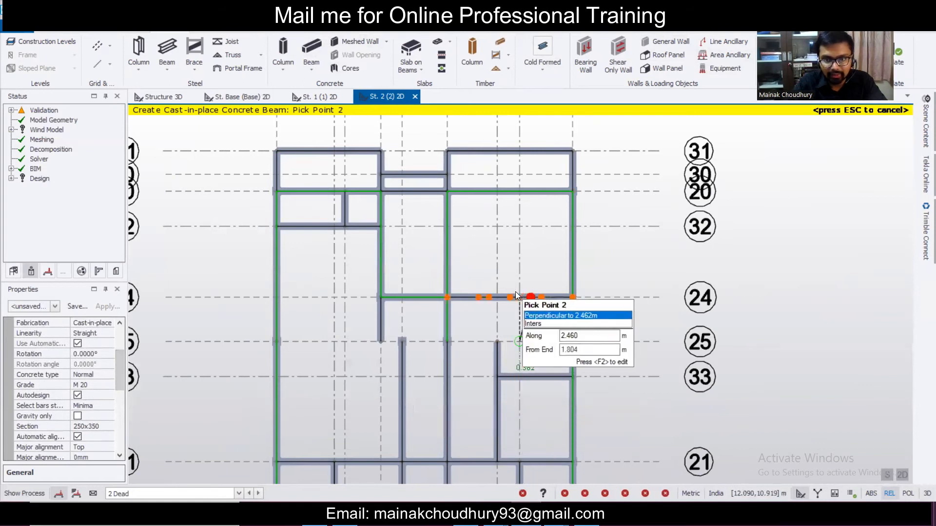
pyautogui.click(518, 297)
pyautogui.moveTo(226, 324); pyautogui.dragTo(650, 353)
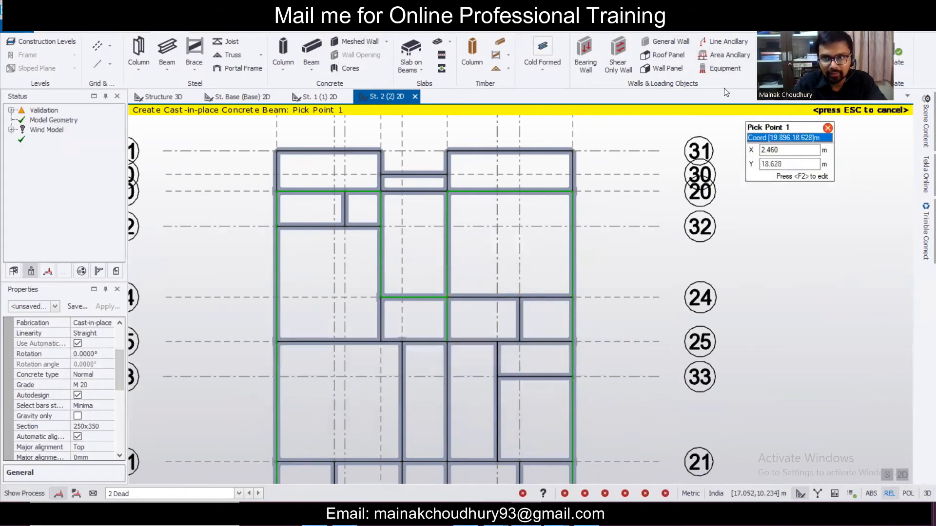
pyautogui.click(893, 57)
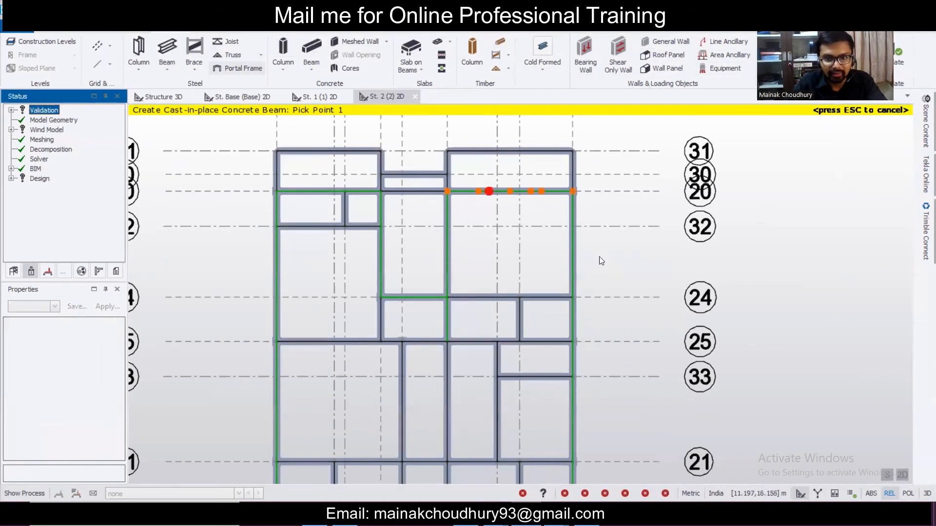
pyautogui.scroll(-2, 571, 295)
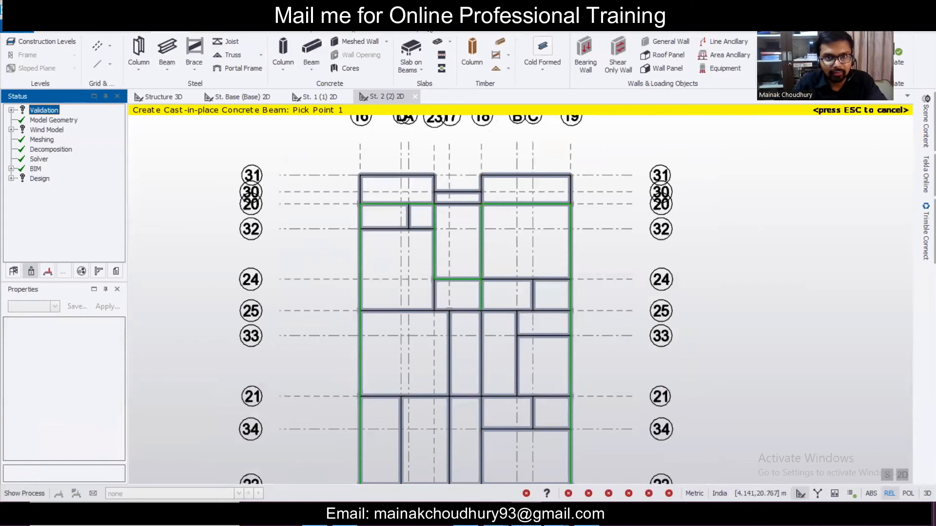
pyautogui.click(259, 25)
pyautogui.click(597, 49)
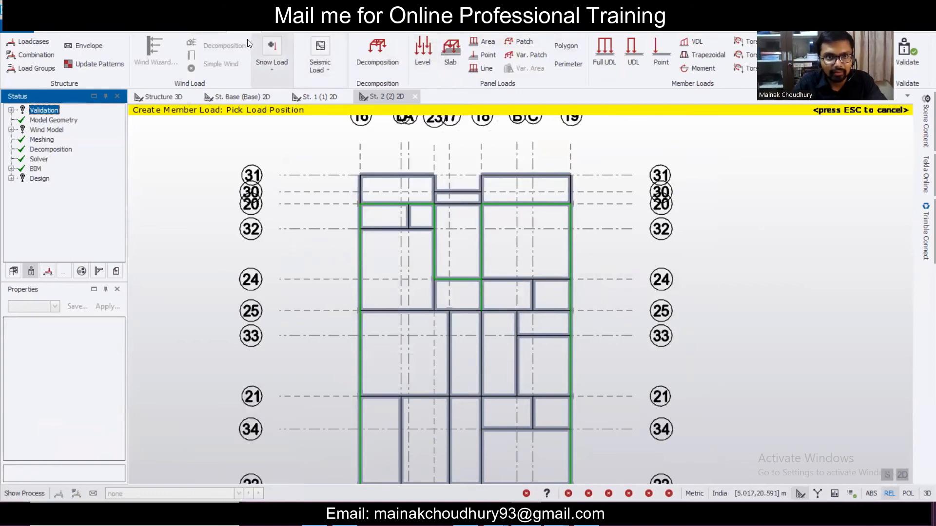
pyautogui.click(604, 60)
pyautogui.press('Escape')
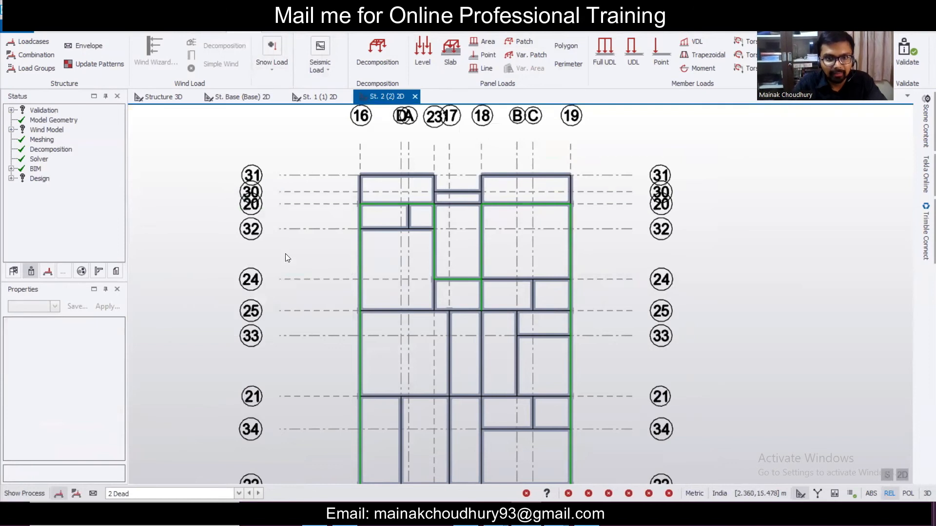
pyautogui.click(609, 56)
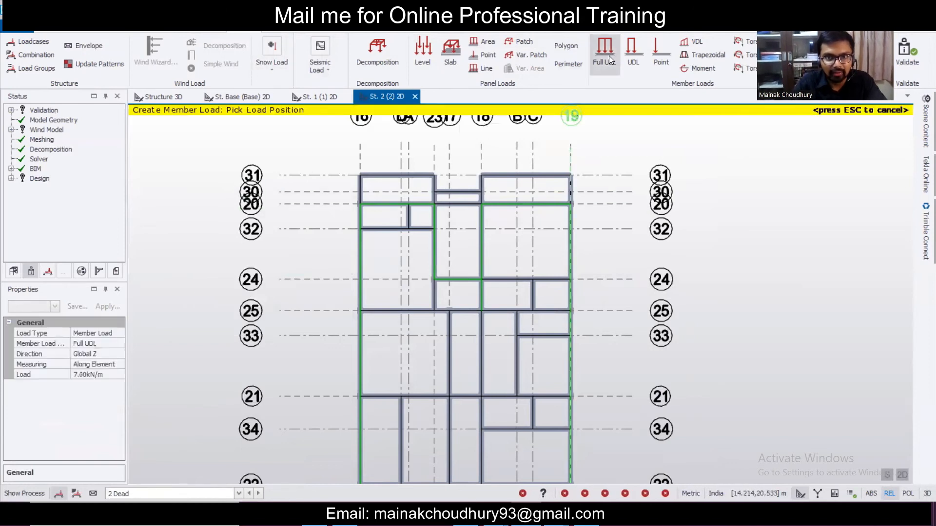
pyautogui.scroll(2, 575, 285)
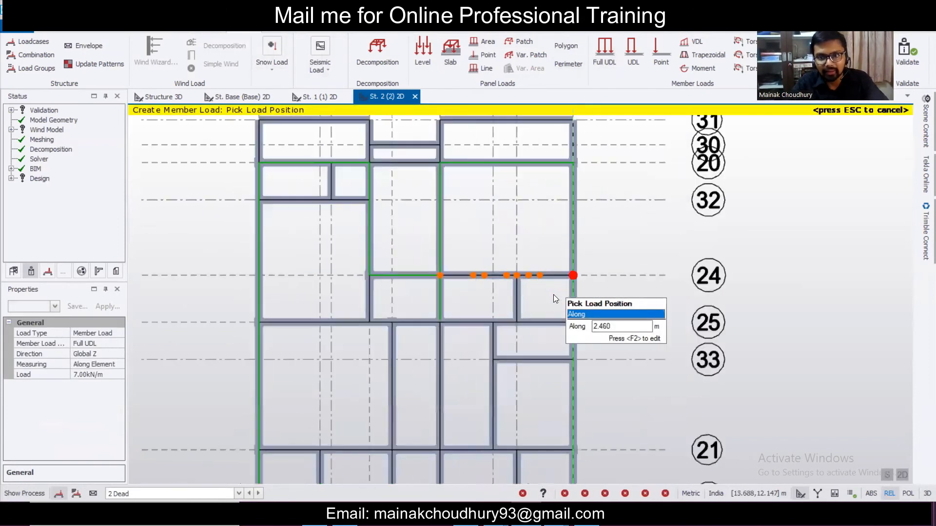
pyautogui.scroll(-2, 640, 276)
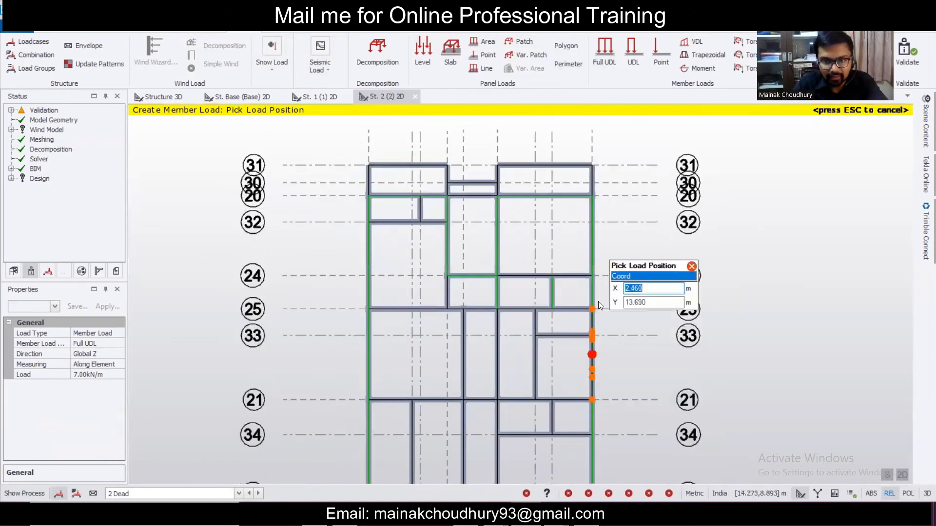
pyautogui.scroll(-1, 566, 361)
pyautogui.scroll(2, 560, 367)
pyautogui.scroll(-2, 615, 342)
pyautogui.scroll(2, 616, 334)
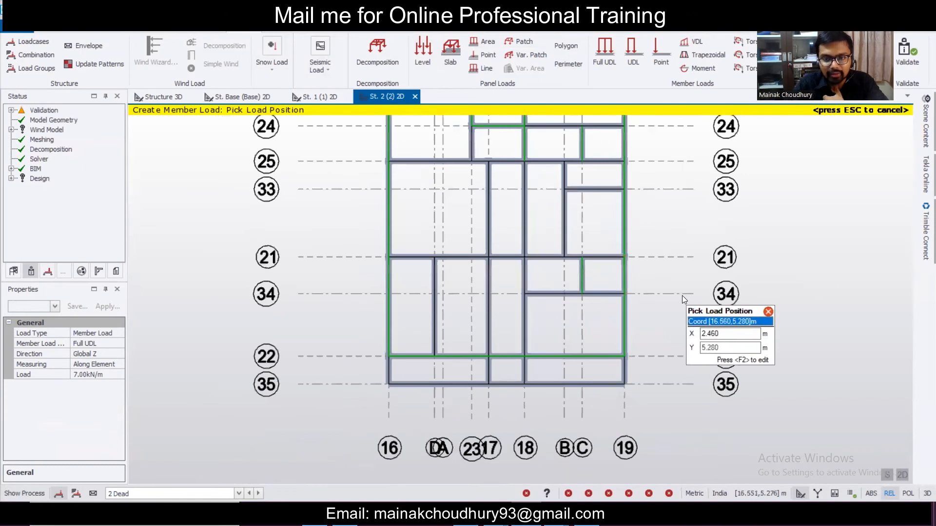
pyautogui.scroll(-2, 685, 287)
pyautogui.moveTo(702, 181); pyautogui.dragTo(656, 206, button='middle')
pyautogui.scroll(1, 534, 137)
pyautogui.scroll(3, 517, 146)
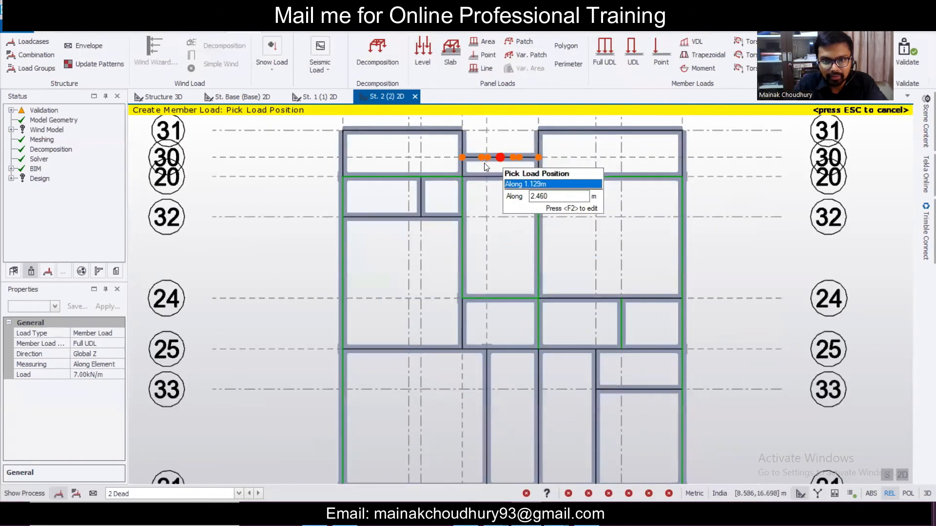
pyautogui.scroll(3, 484, 163)
pyautogui.scroll(-2, 433, 175)
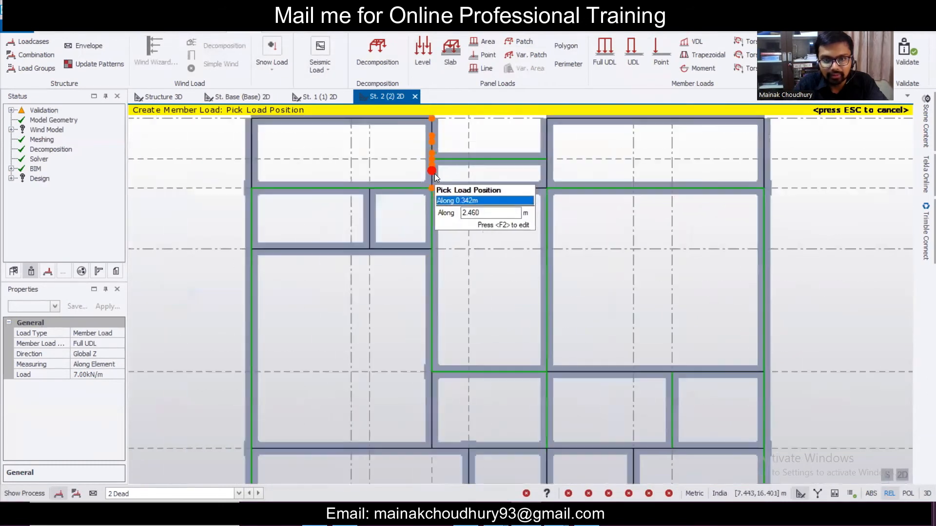
pyautogui.scroll(-2, 435, 174)
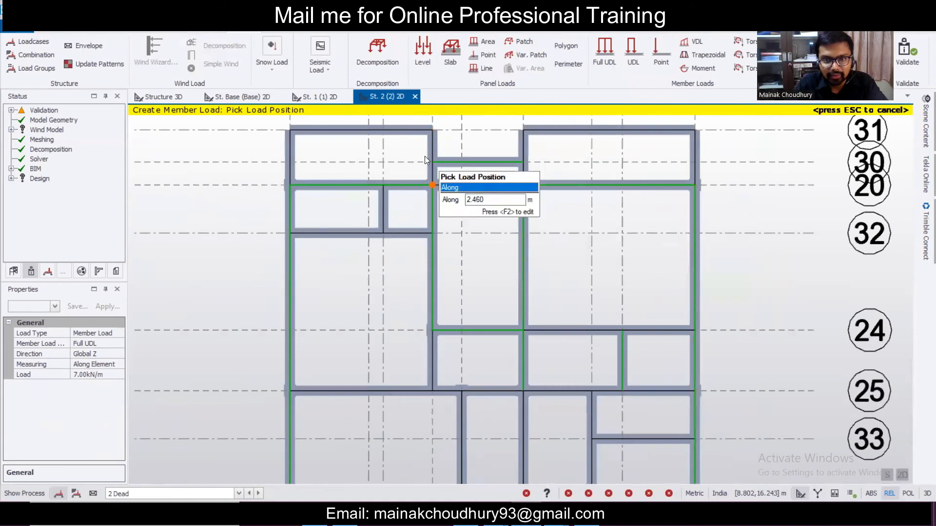
pyautogui.scroll(2, 426, 156)
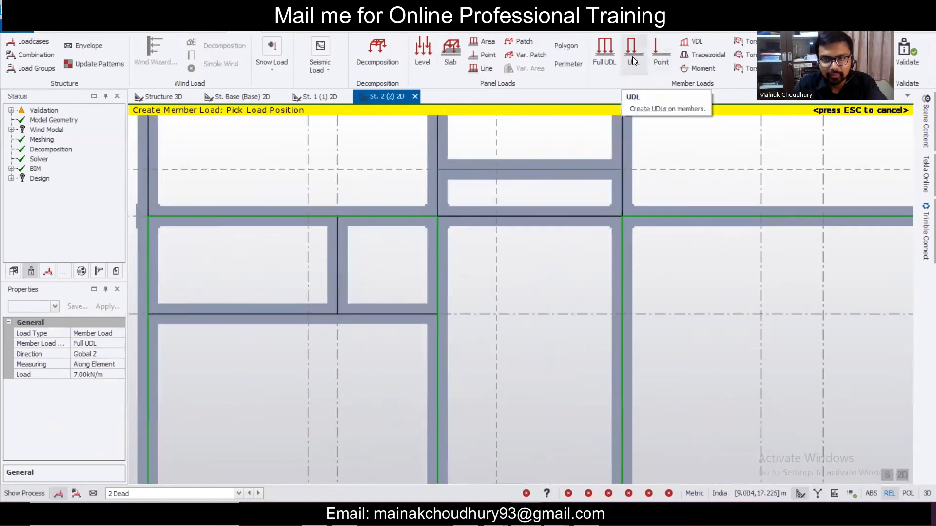
# - Place two partial 7.00 kN/m UDLs, each from a beam intersection to the beam's end node
pyautogui.click(632, 57)
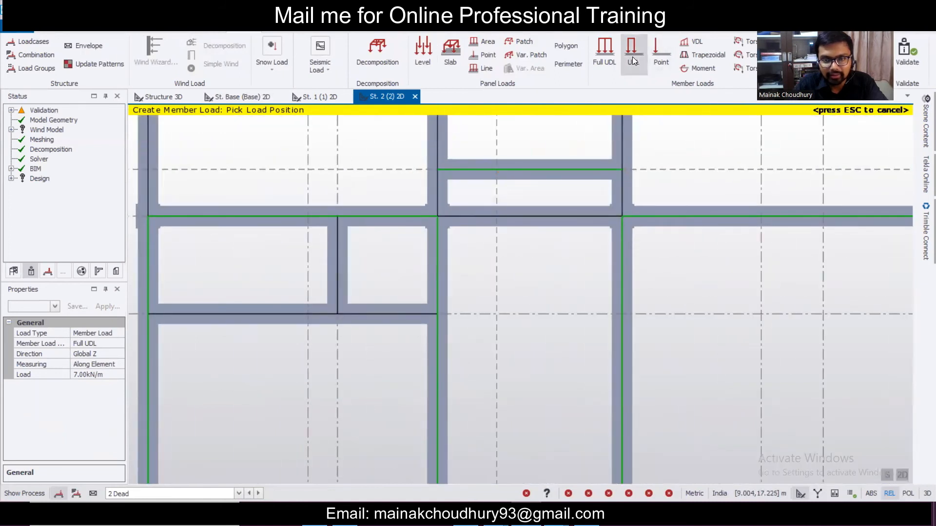
pyautogui.click(438, 216)
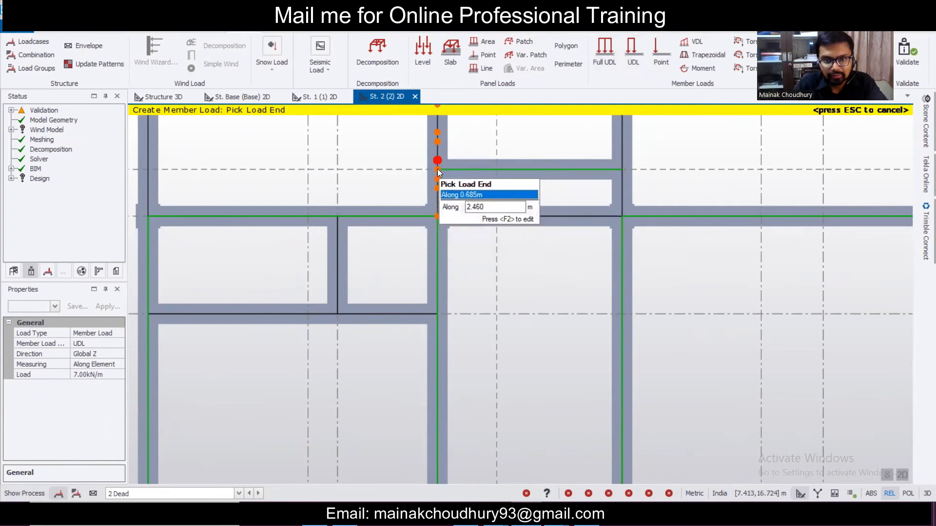
pyautogui.click(437, 168)
pyautogui.click(437, 169)
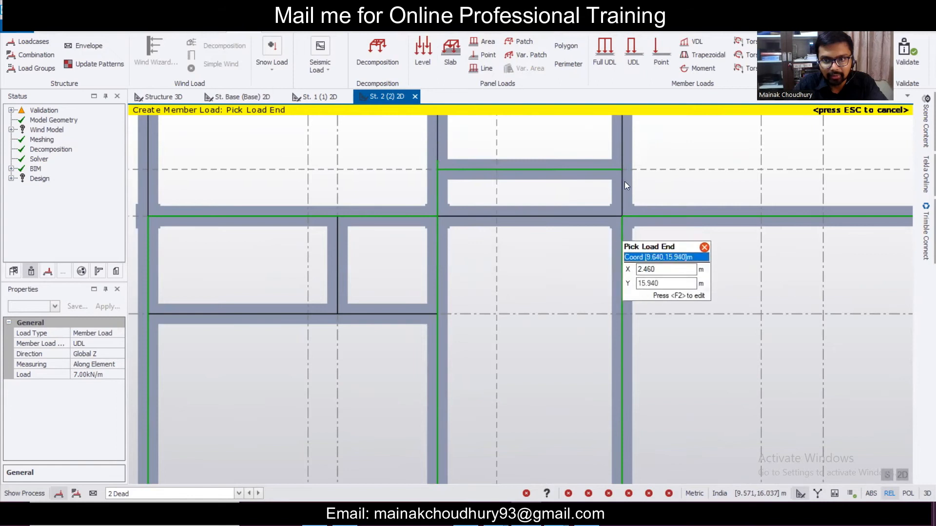
pyautogui.click(628, 48)
pyautogui.click(622, 216)
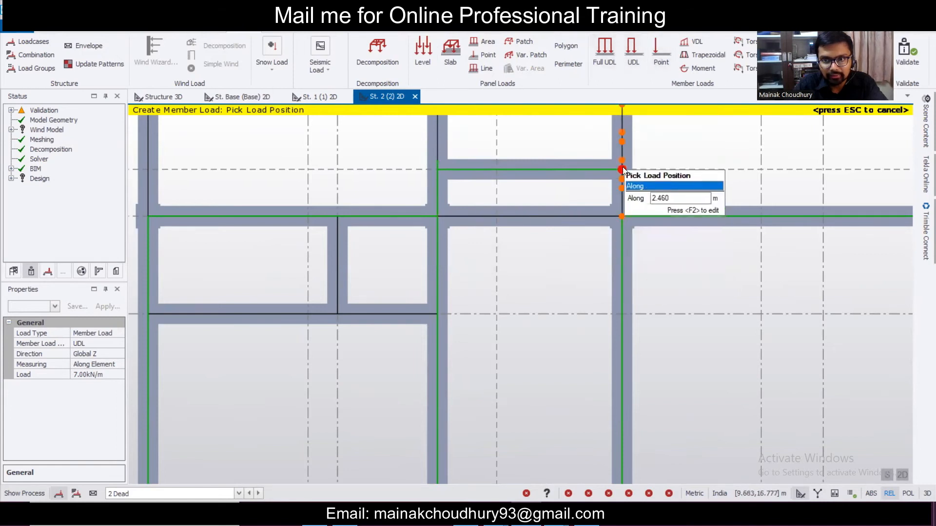
pyautogui.click(621, 169)
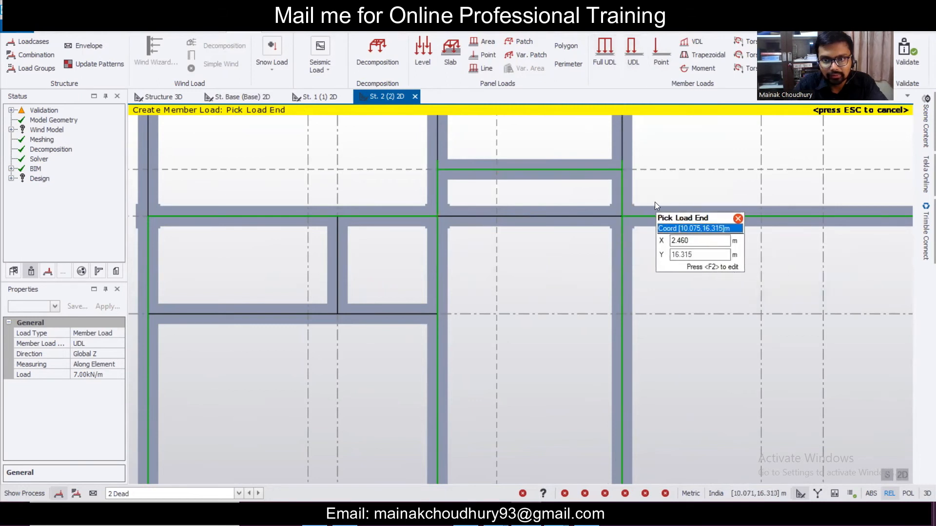
pyautogui.scroll(-3, 654, 202)
pyautogui.scroll(-2, 672, 221)
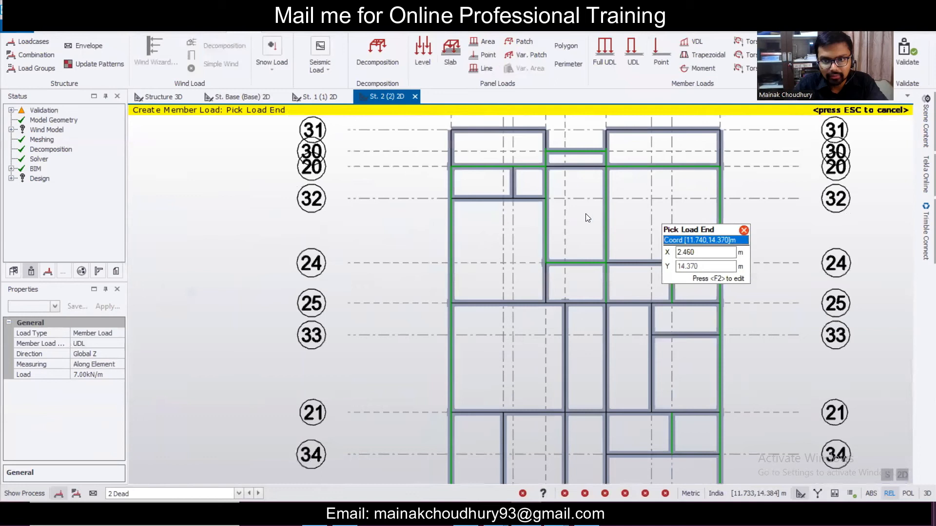
# - Return to partial UDL and pick the start point of another load at a beam end
pyautogui.click(604, 49)
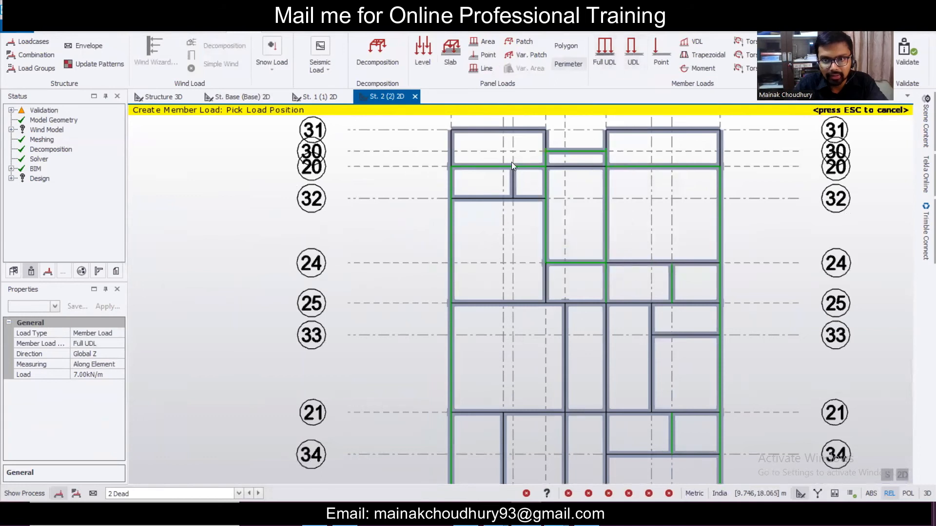
pyautogui.scroll(2, 502, 141)
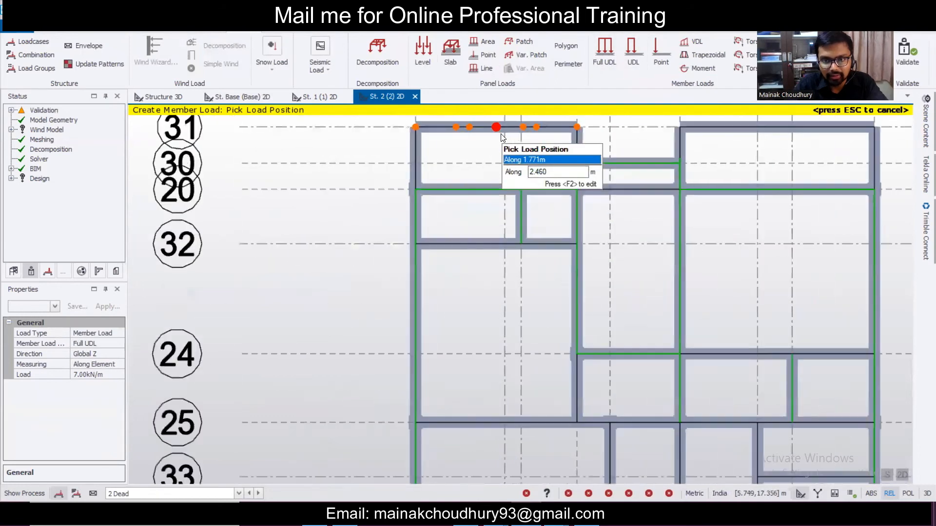
pyautogui.scroll(3, 643, 121)
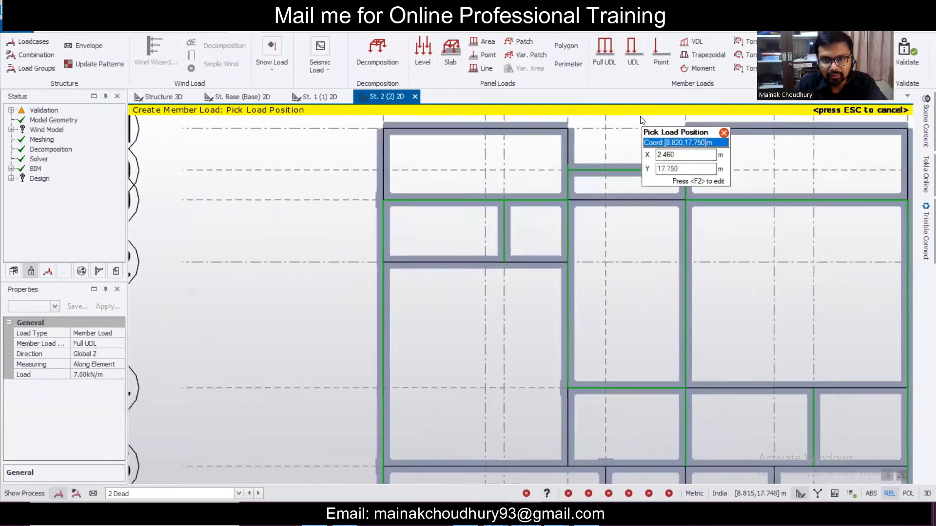
pyautogui.click(632, 55)
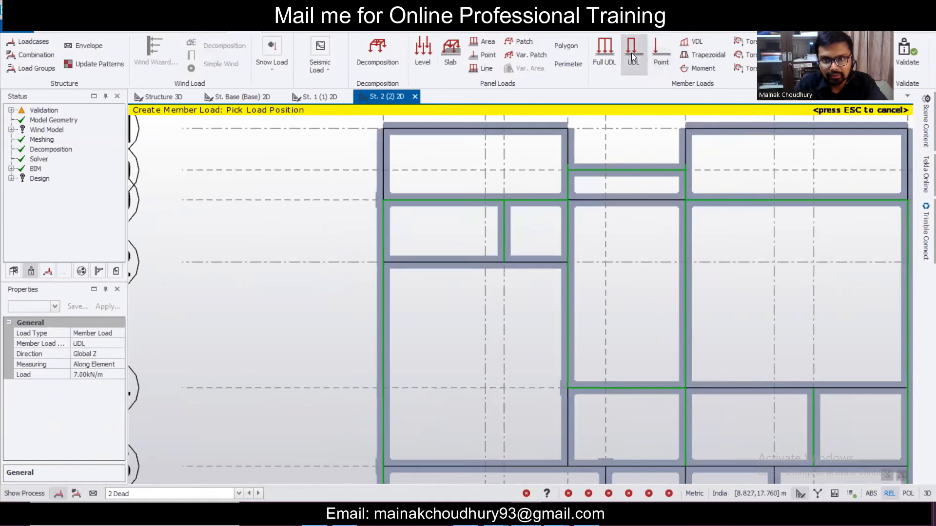
pyautogui.click(385, 262)
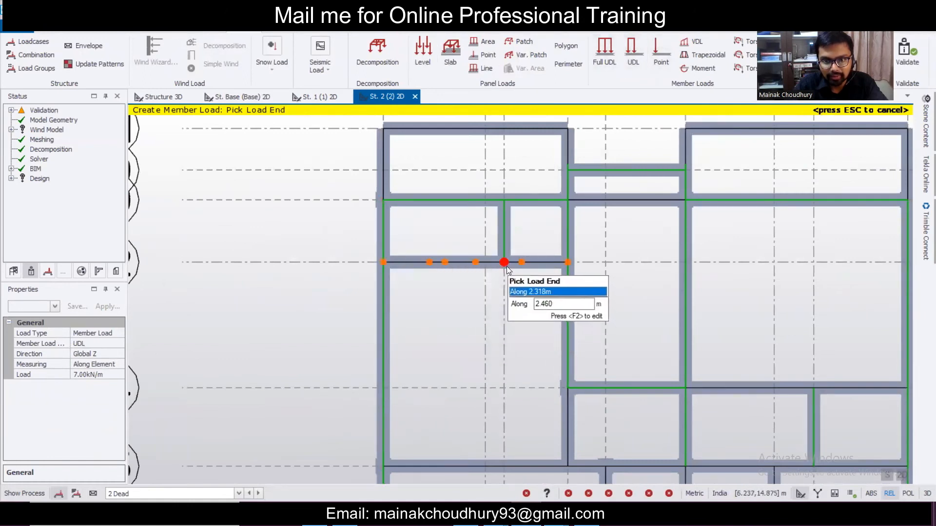
pyautogui.scroll(-3, 531, 198)
pyautogui.scroll(-2, 531, 199)
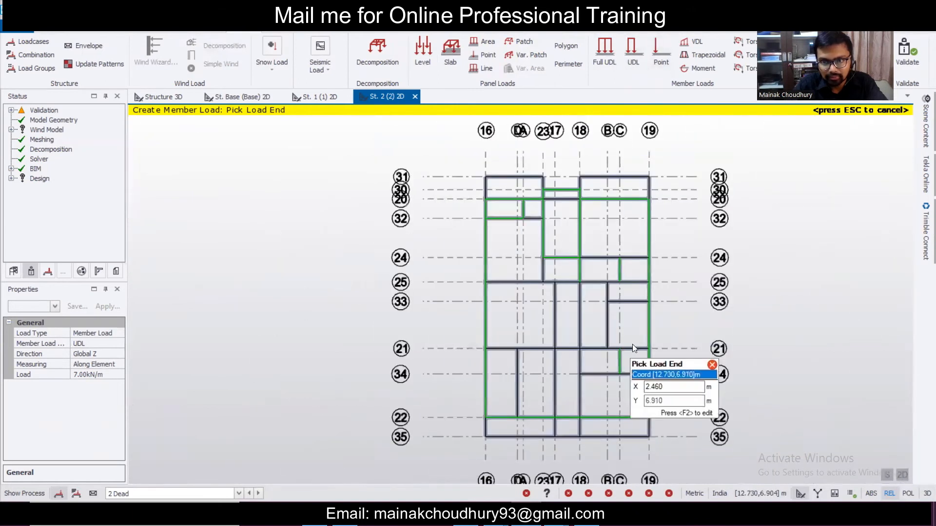
pyautogui.scroll(4, 641, 316)
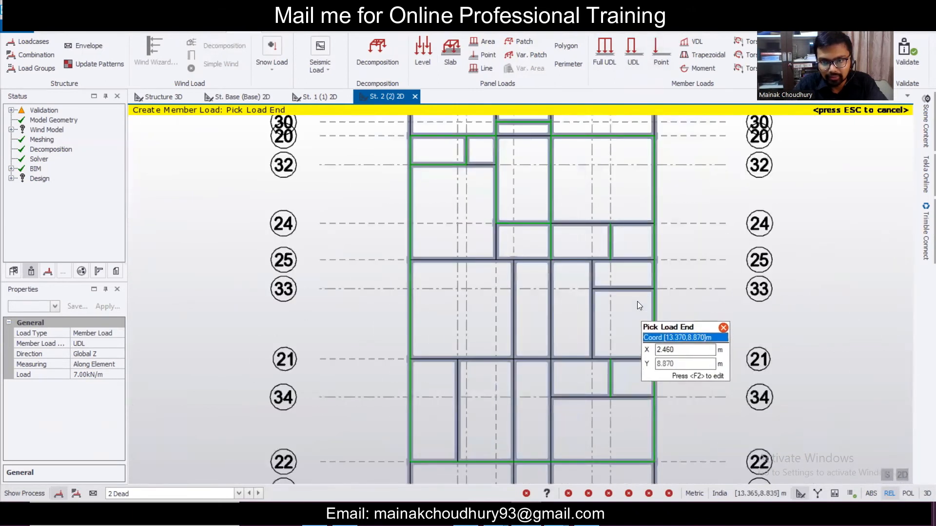
pyautogui.scroll(1, 635, 295)
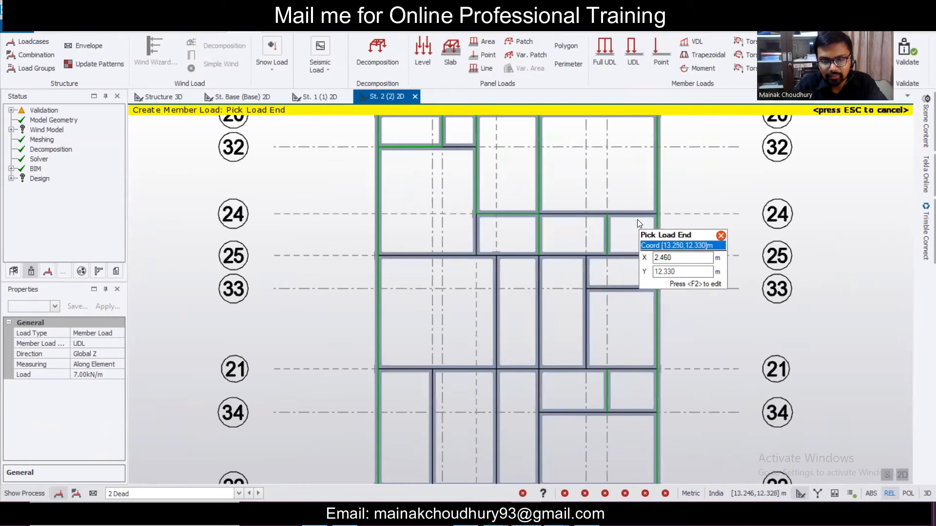
# - Bring the AutoCAD floor plan forward, zoom into it, and switch between it and Tekla
pyautogui.click(495, 514)
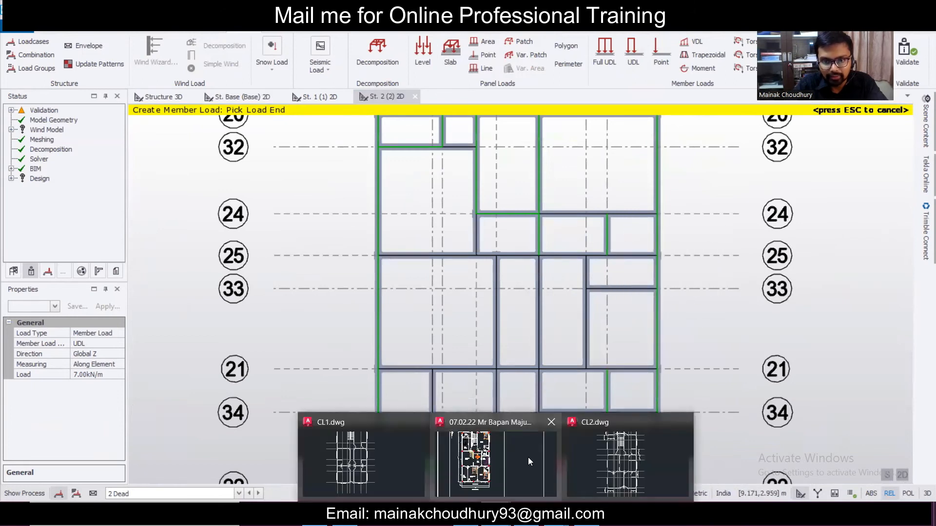
pyautogui.click(537, 484)
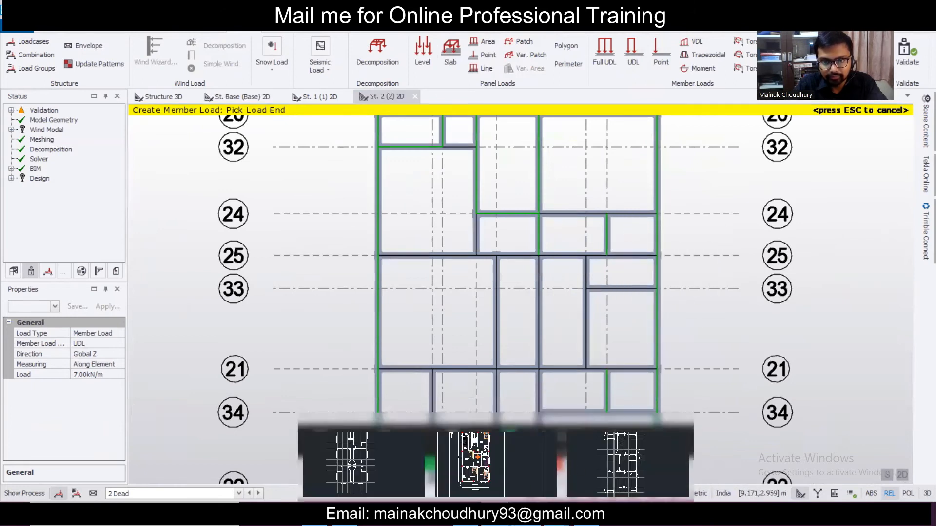
pyautogui.scroll(2, 508, 184)
pyautogui.scroll(-5, 438, 219)
pyautogui.scroll(2, 415, 236)
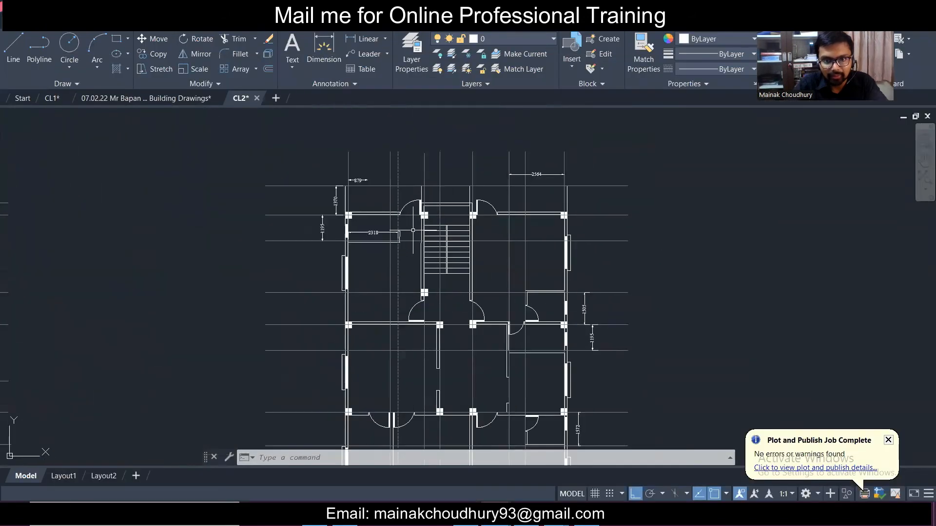
pyautogui.hotkey('alt', 'Tab')
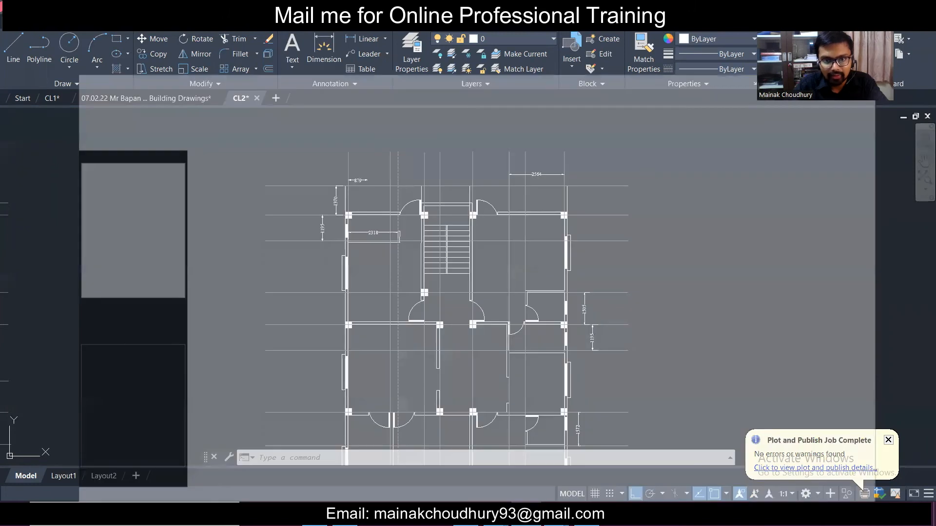
pyautogui.scroll(2, 603, 218)
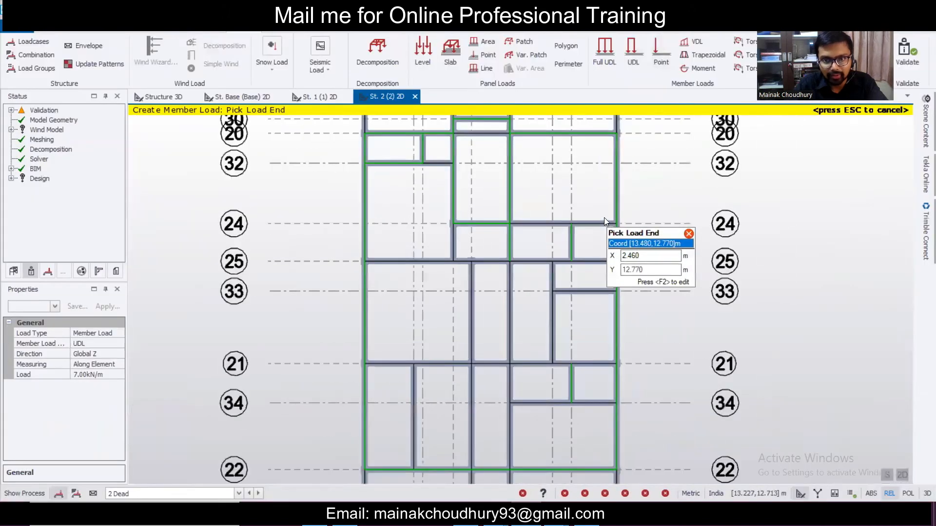
pyautogui.click(557, 517)
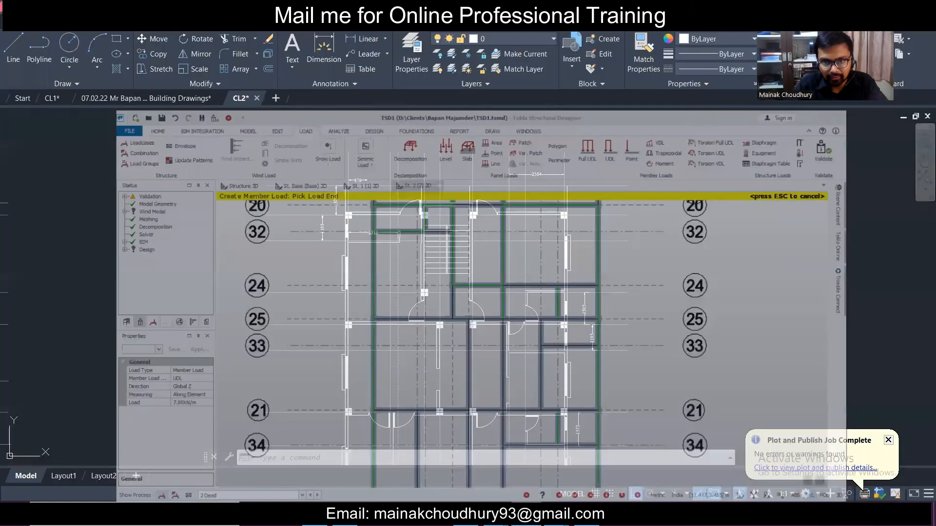
# - Place a partial 7.00 kN/m UDL on the grid 25 beam, cross-checking the AutoCAD plan
pyautogui.scroll(2, 595, 382)
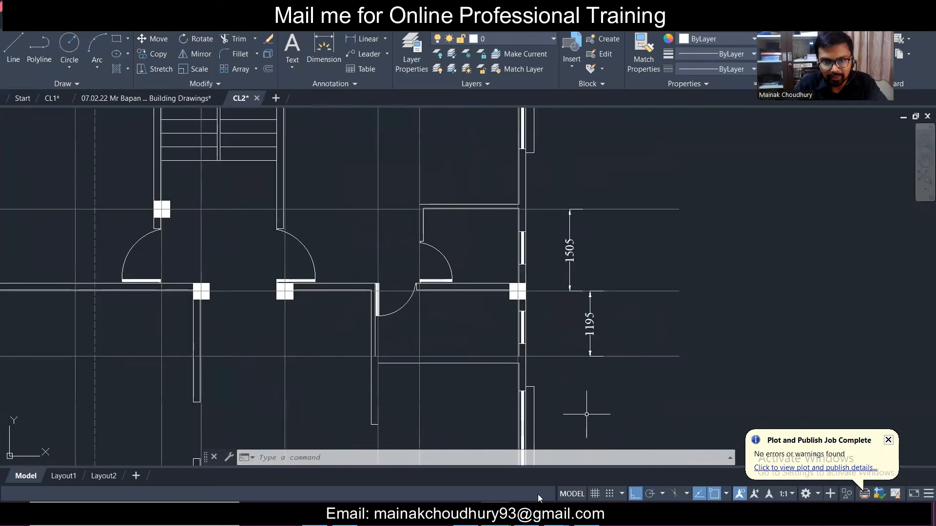
pyautogui.hotkey('alt', 'Tab')
pyautogui.hotkey('alt', 'Tab')
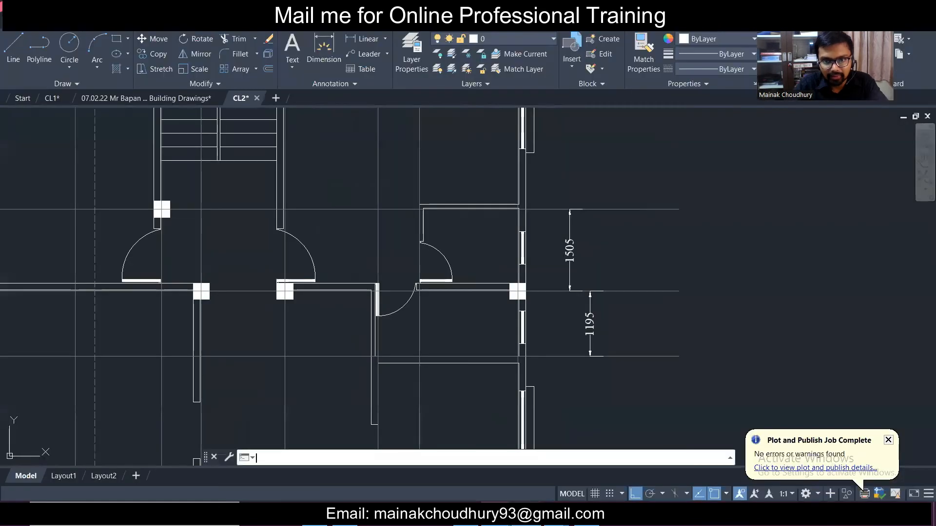
pyautogui.hotkey('alt', 'Tab')
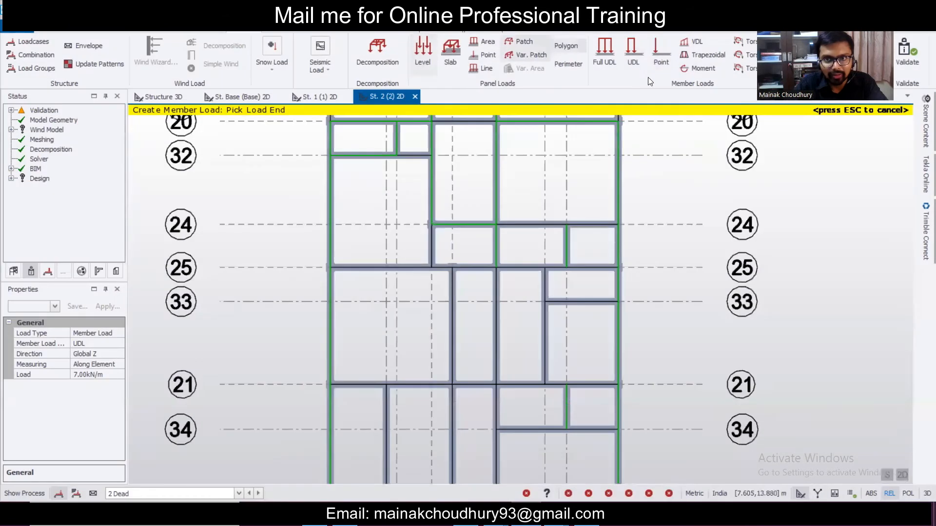
pyautogui.click(632, 58)
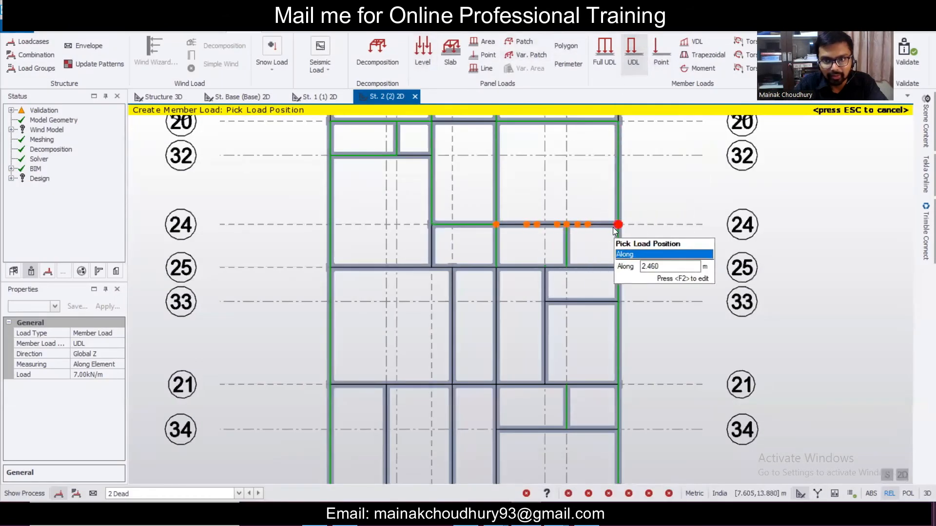
pyautogui.click(573, 226)
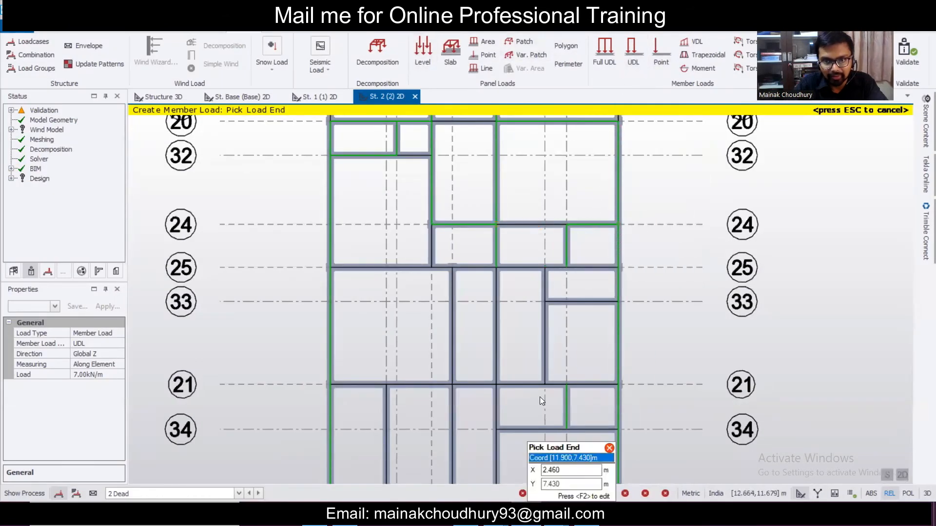
pyautogui.hotkey('alt', 'Tab')
pyautogui.hotkey('alt', 'Tab')
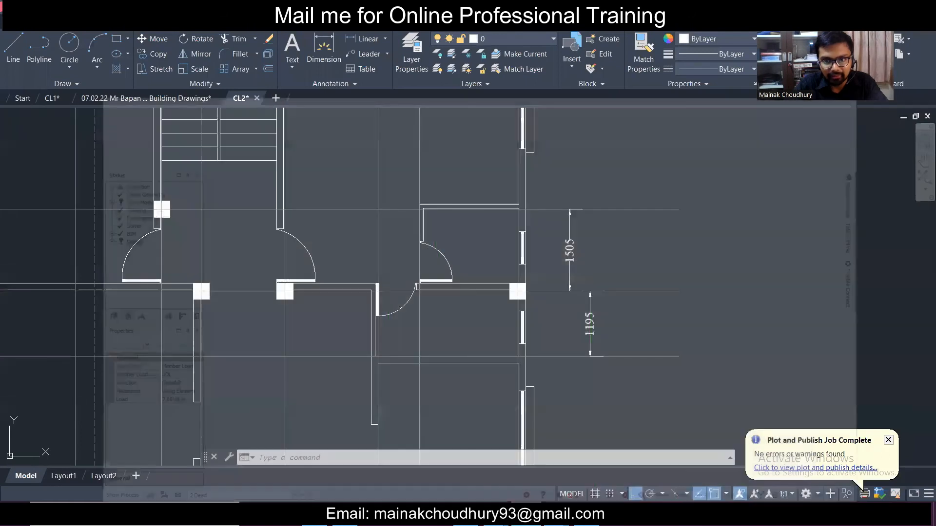
pyautogui.hotkey('alt', 'Tab')
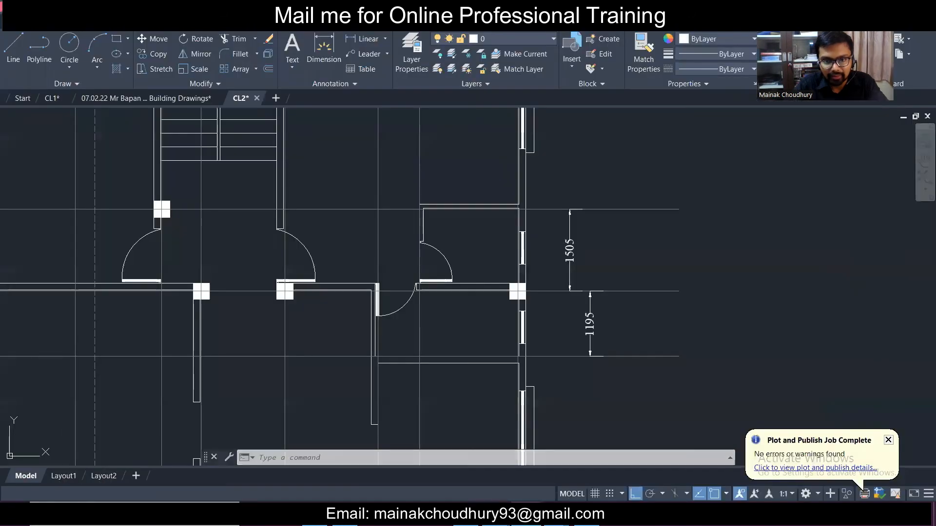
pyautogui.hotkey('alt', 'Tab')
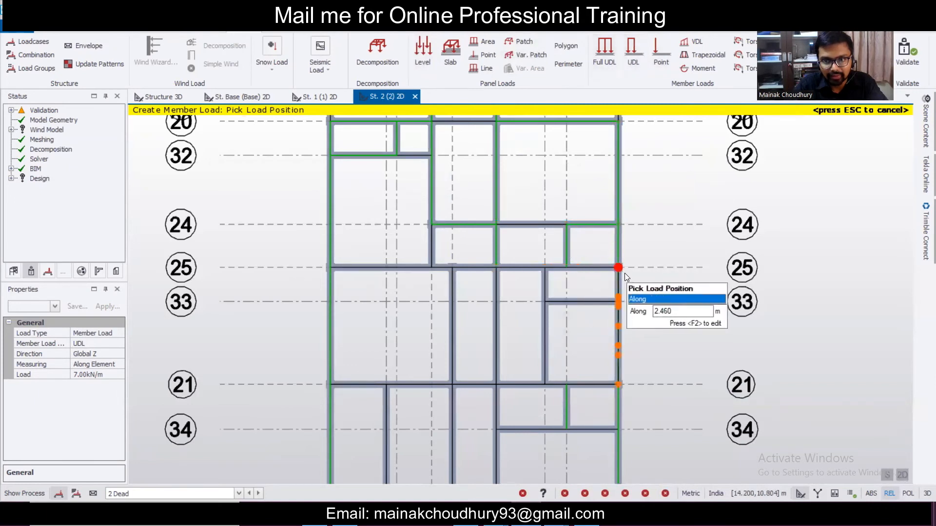
pyautogui.click(612, 267)
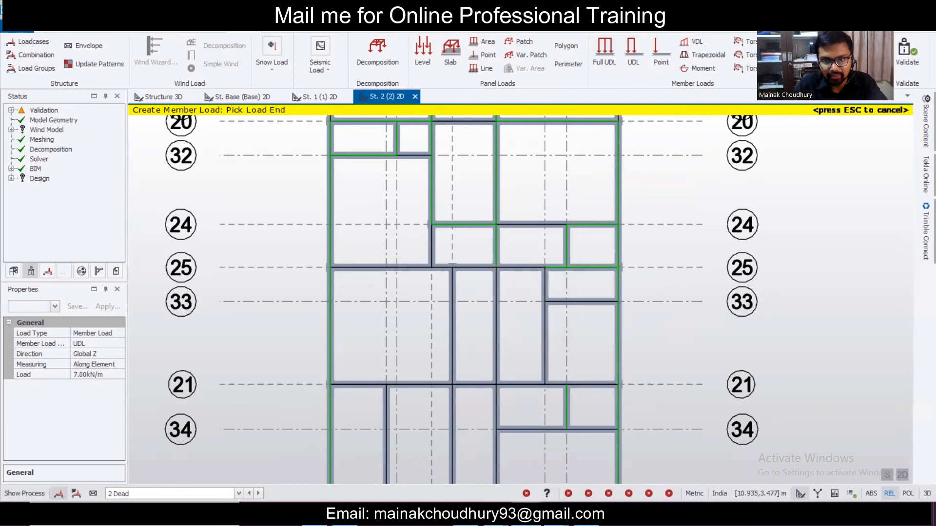
pyautogui.click(526, 515)
pyautogui.click(526, 515)
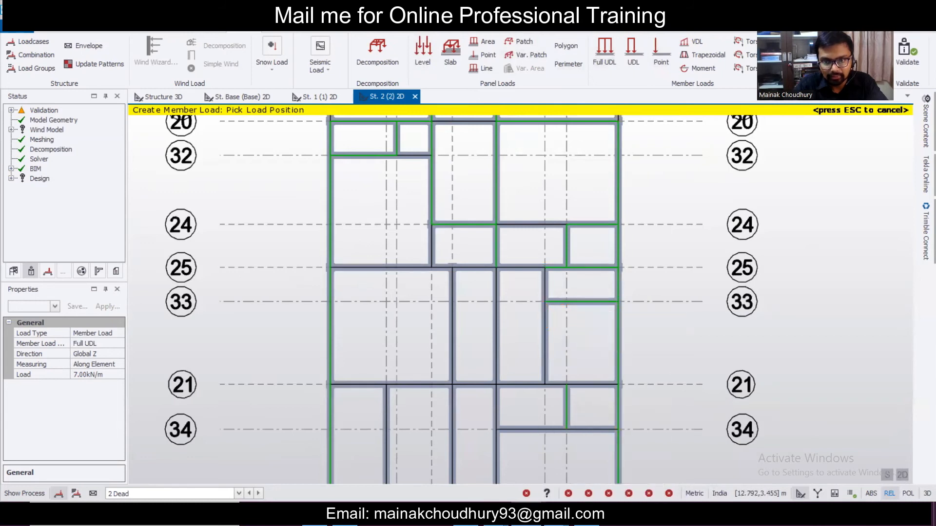
pyautogui.click(526, 514)
pyautogui.scroll(-6, 434, 230)
pyautogui.scroll(4, 414, 271)
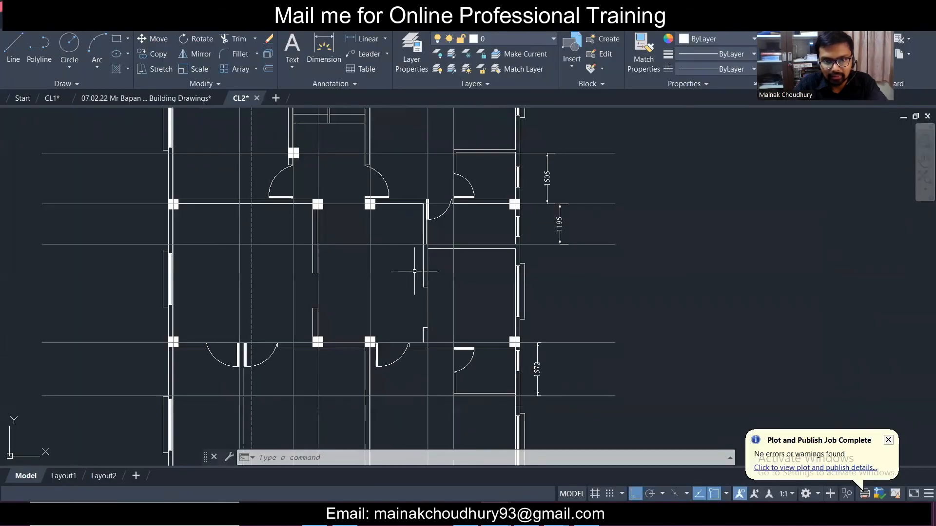
pyautogui.scroll(2, 429, 262)
pyautogui.click(525, 514)
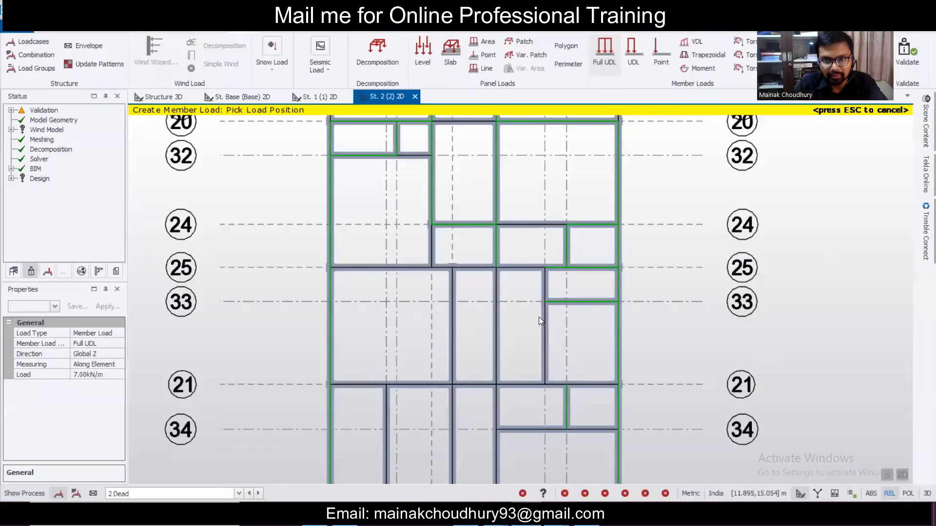
pyautogui.click(541, 320)
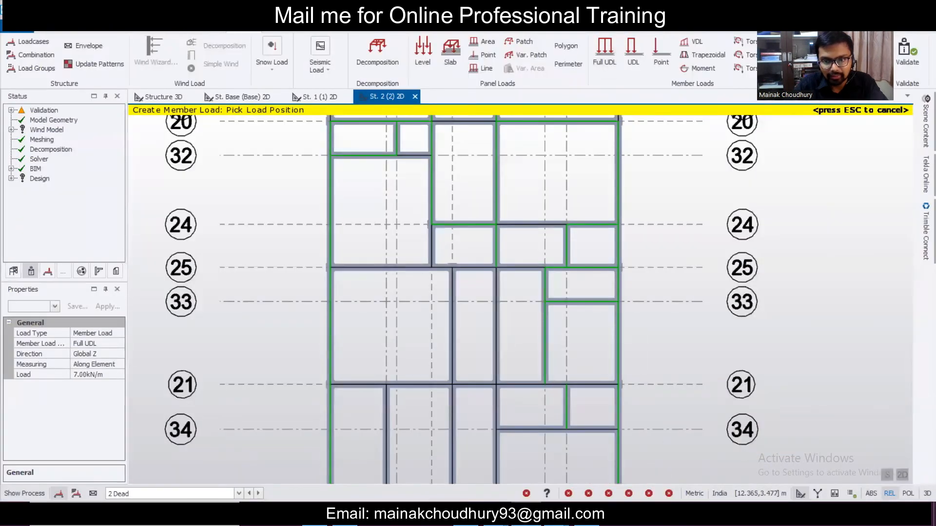
pyautogui.click(526, 514)
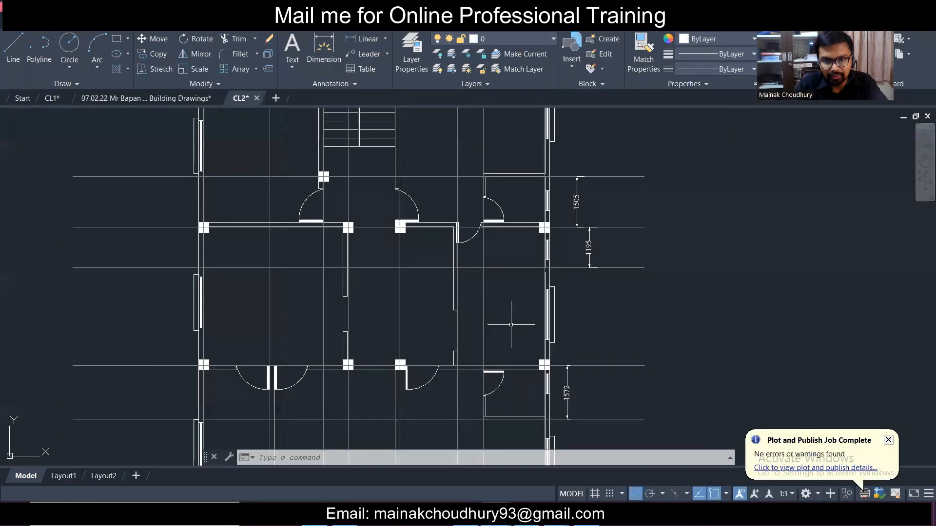
pyautogui.click(526, 515)
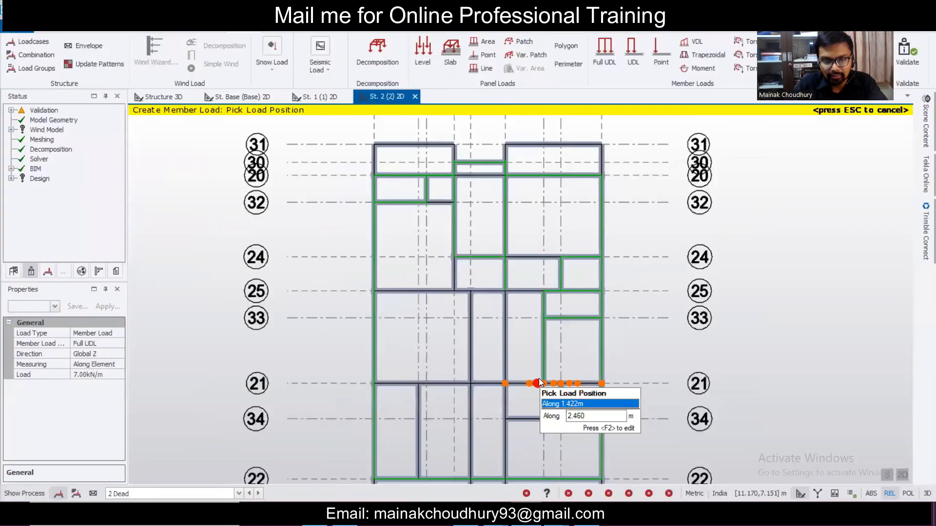
pyautogui.hotkey('alt', 'Tab')
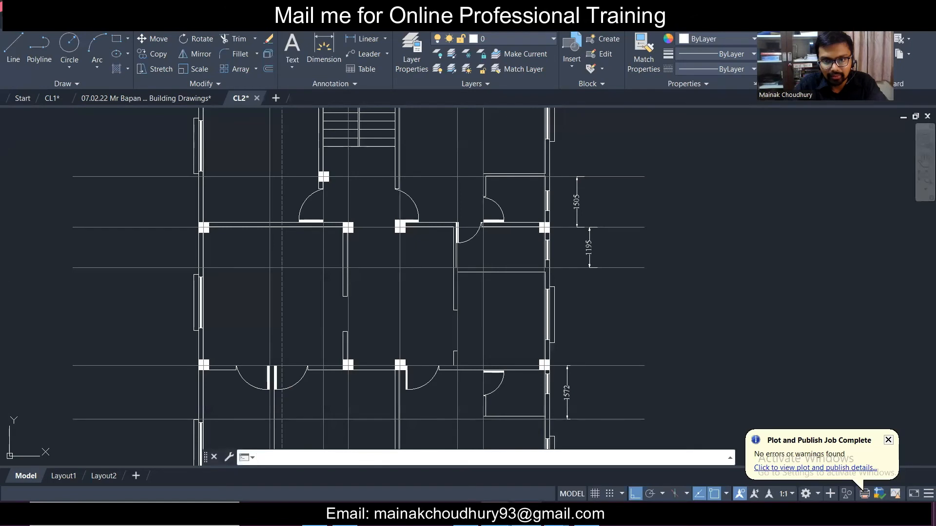
pyautogui.scroll(-3, 512, 302)
pyautogui.scroll(3, 543, 317)
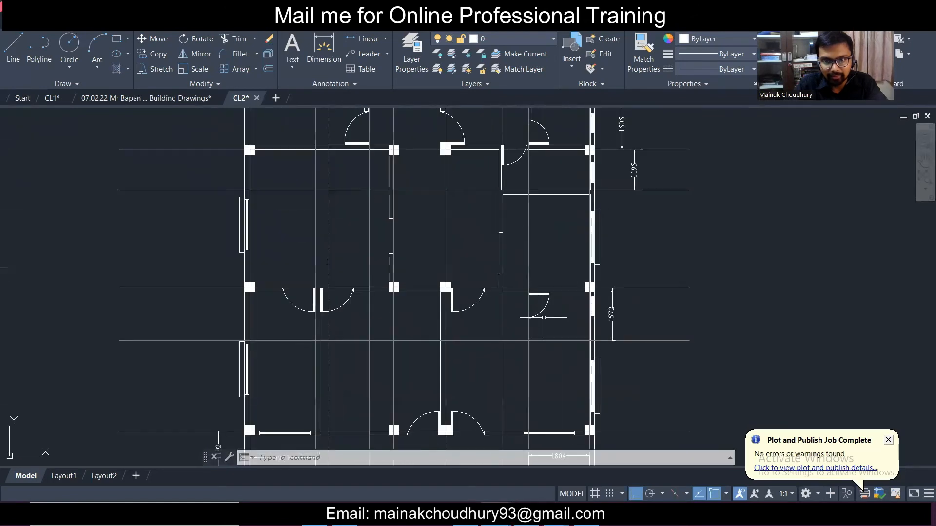
pyautogui.moveTo(543, 317); pyautogui.dragTo(527, 262, button='middle')
pyautogui.hotkey('alt', 'Tab')
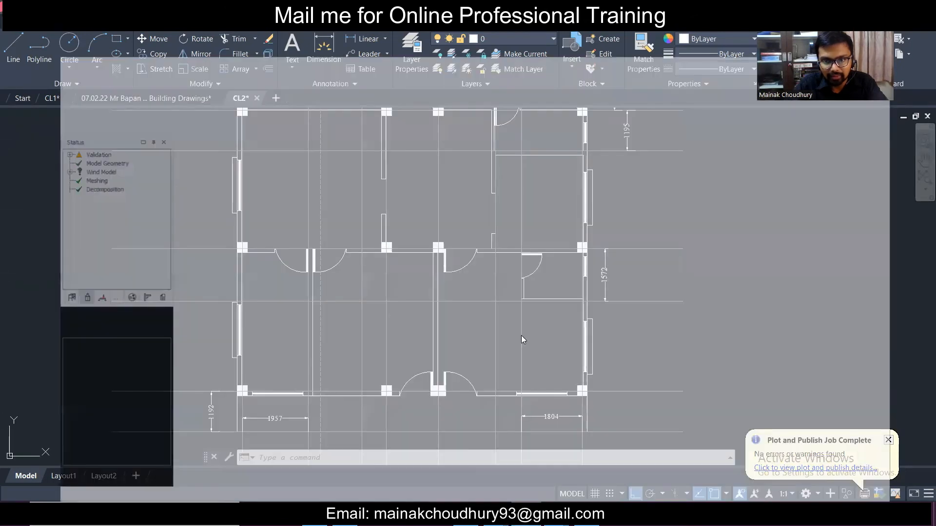
pyautogui.scroll(-2, 557, 315)
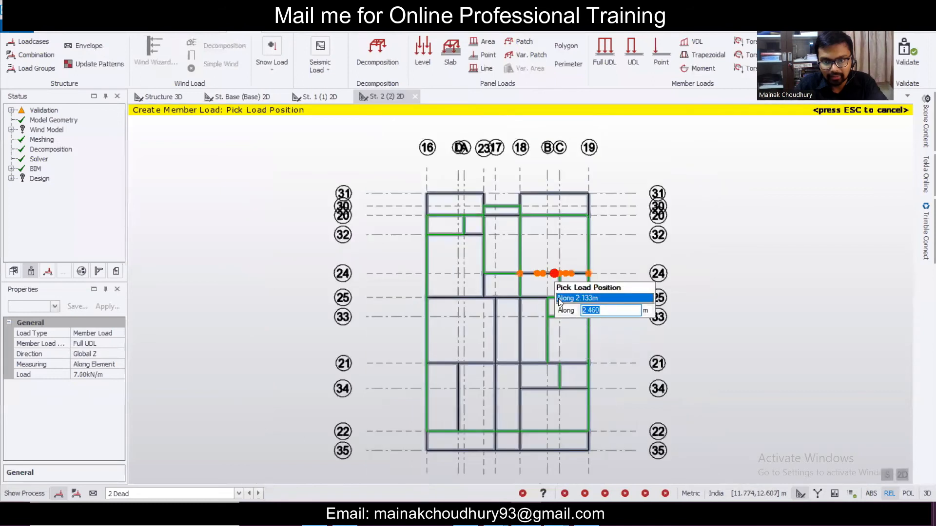
pyautogui.scroll(5, 578, 394)
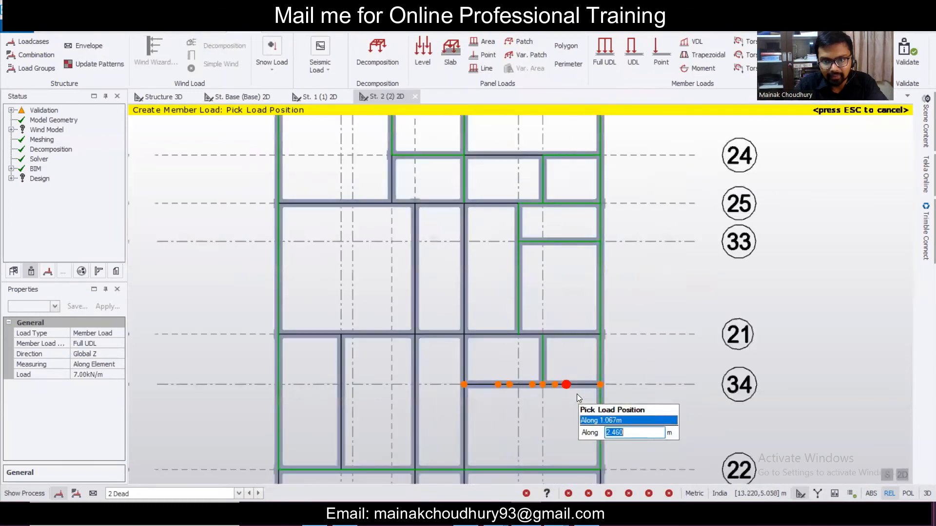
pyautogui.click(633, 54)
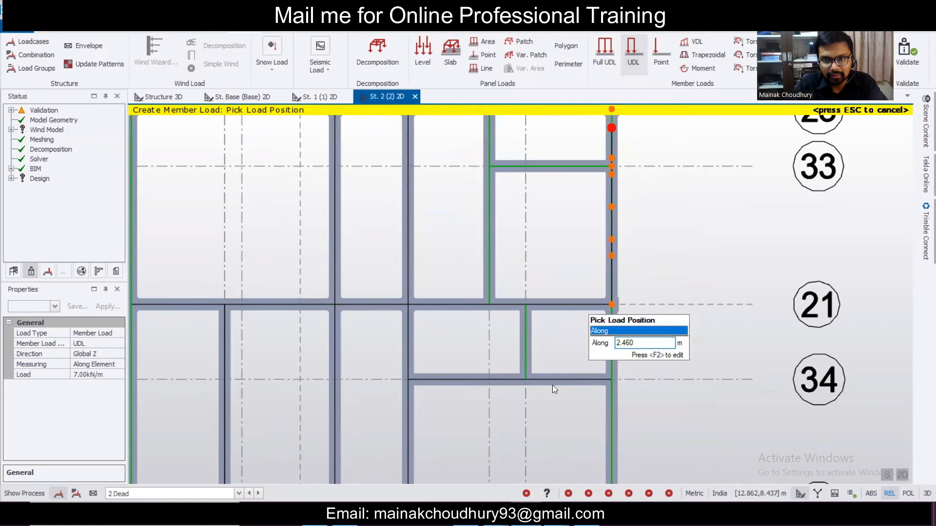
pyautogui.click(608, 382)
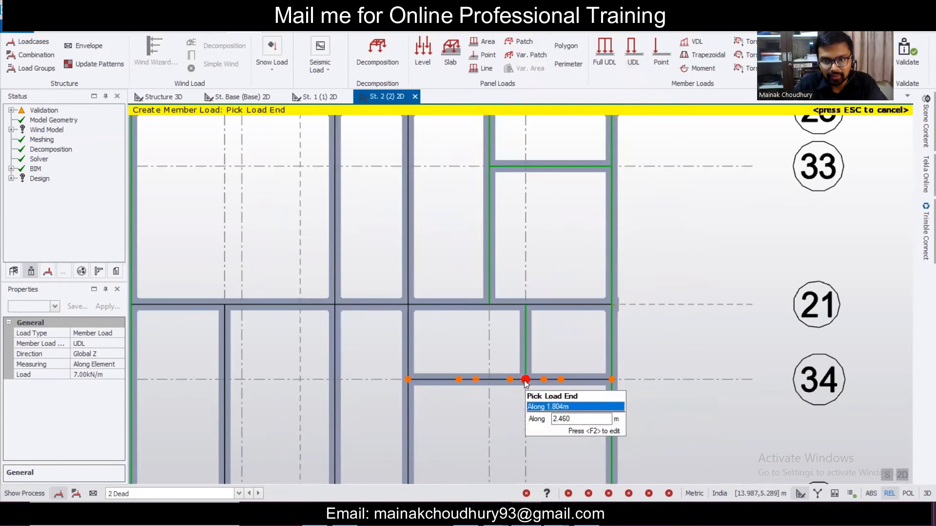
pyautogui.scroll(-5, 610, 252)
pyautogui.scroll(4, 473, 304)
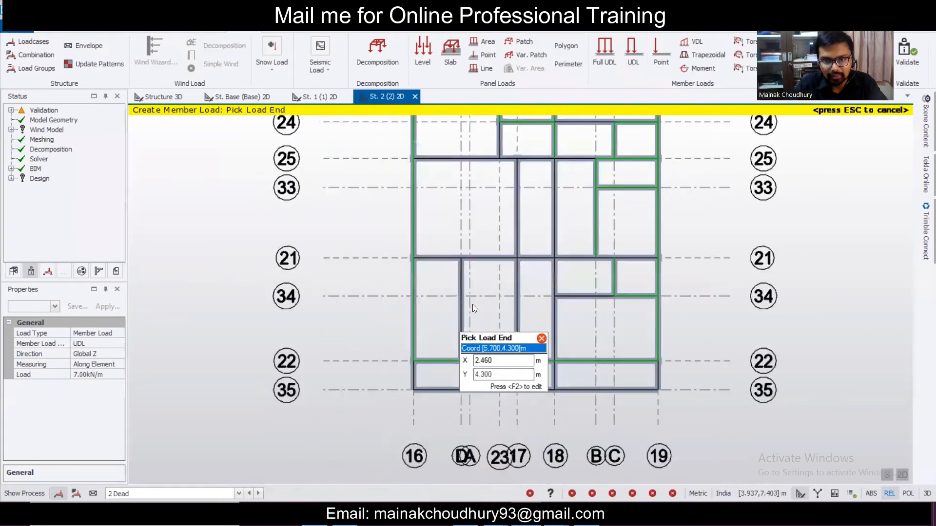
pyautogui.click(607, 68)
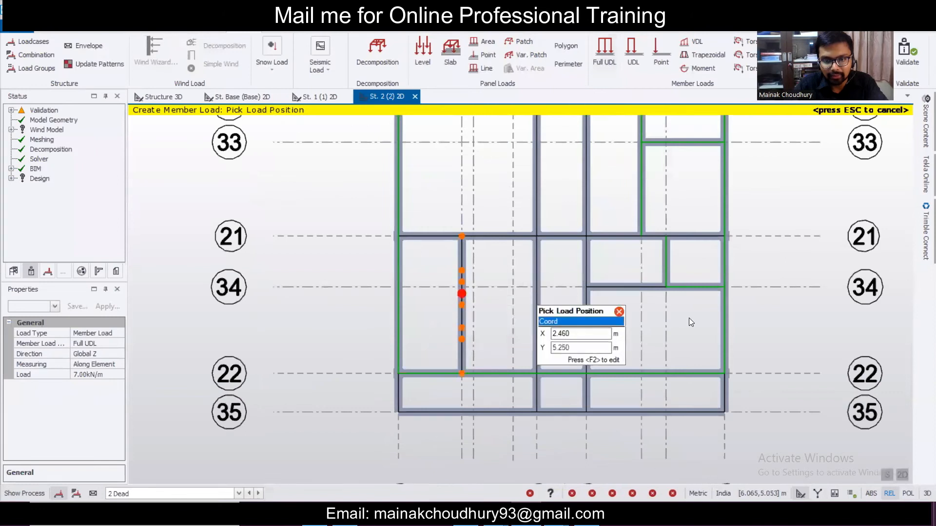
# - Apply a full-length 7.00 kN/m UDL to another St. 2 beam, comparing with the AutoCAD plan
pyautogui.scroll(-1, 677, 318)
pyautogui.scroll(-2, 677, 317)
pyautogui.scroll(1, 707, 273)
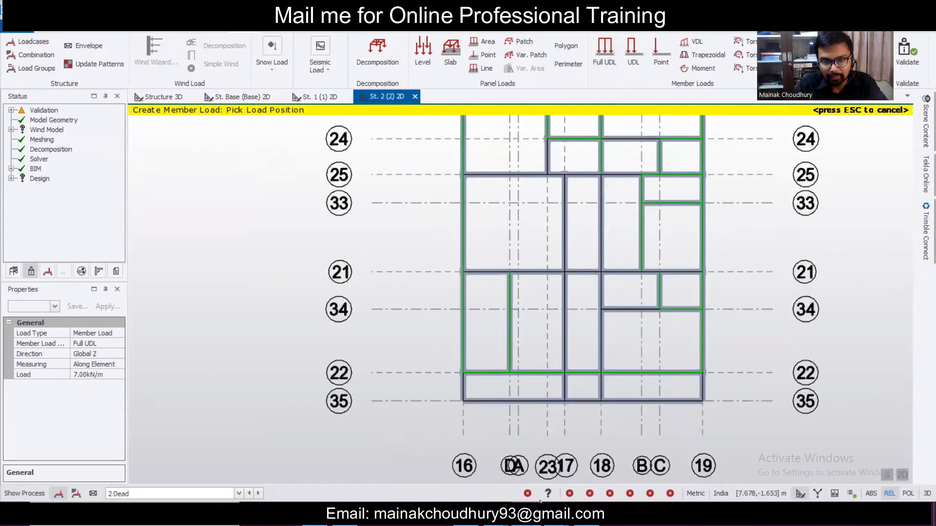
pyautogui.click(526, 514)
pyautogui.click(526, 515)
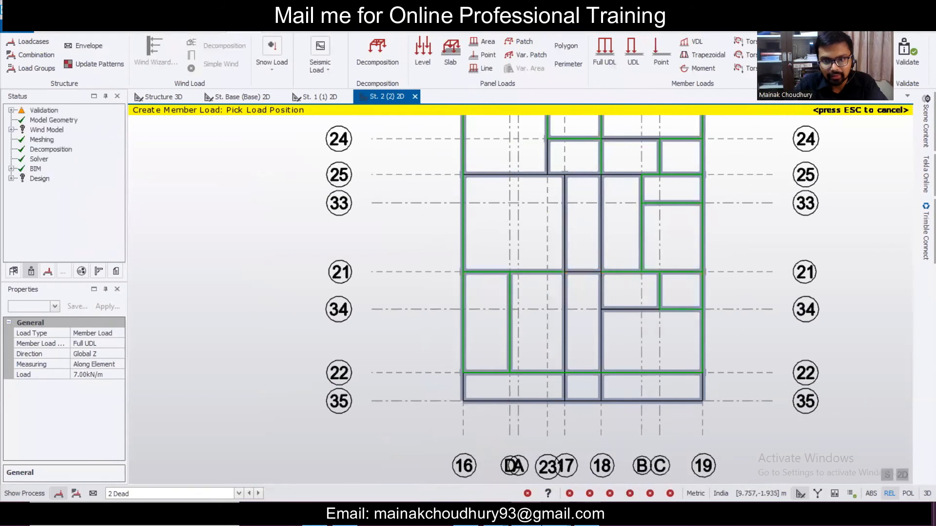
pyautogui.click(526, 514)
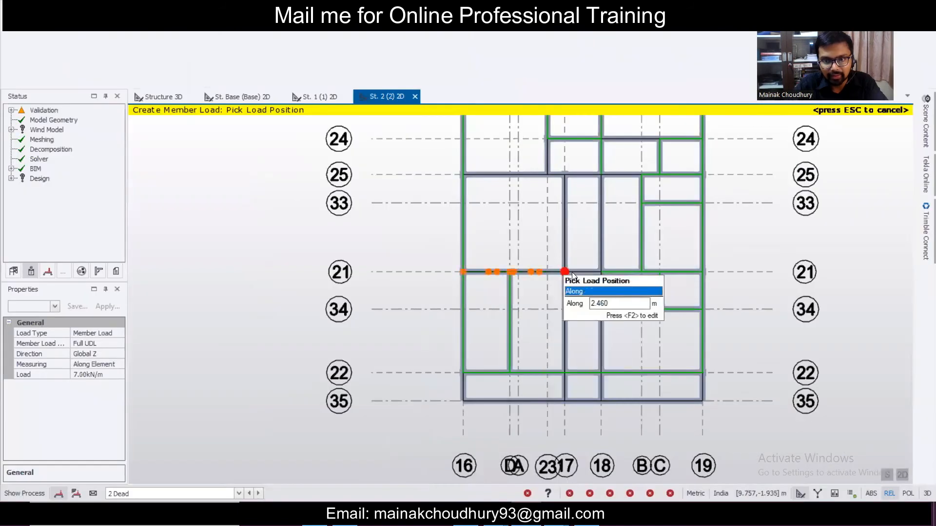
pyautogui.scroll(-3, 603, 292)
pyautogui.scroll(3, 642, 379)
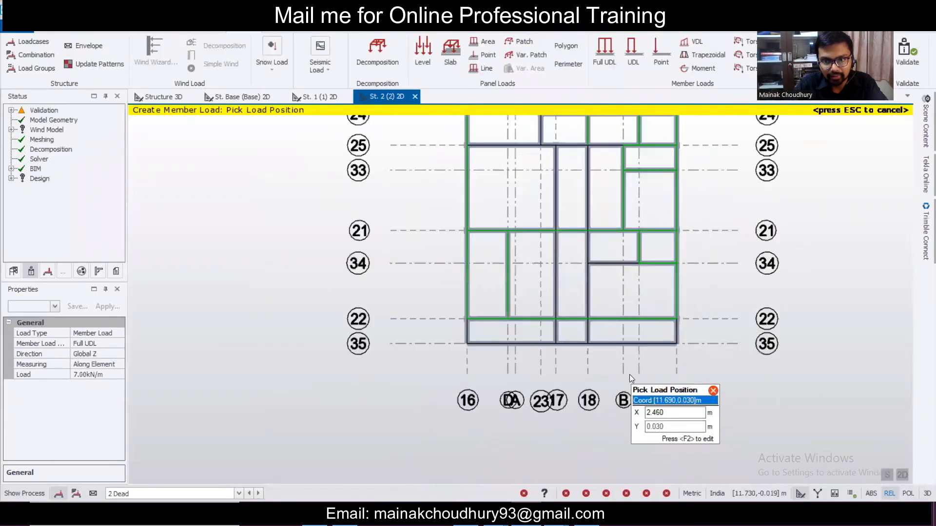
pyautogui.click(527, 513)
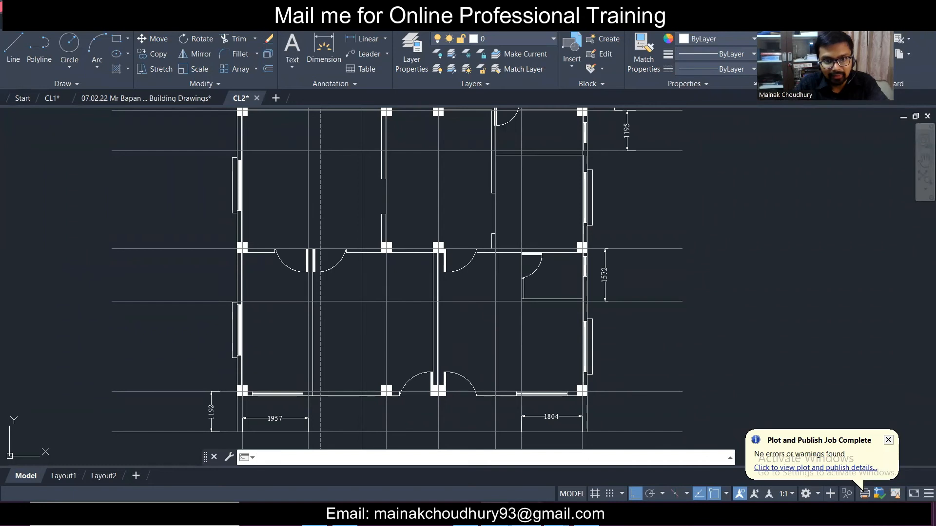
pyautogui.click(527, 514)
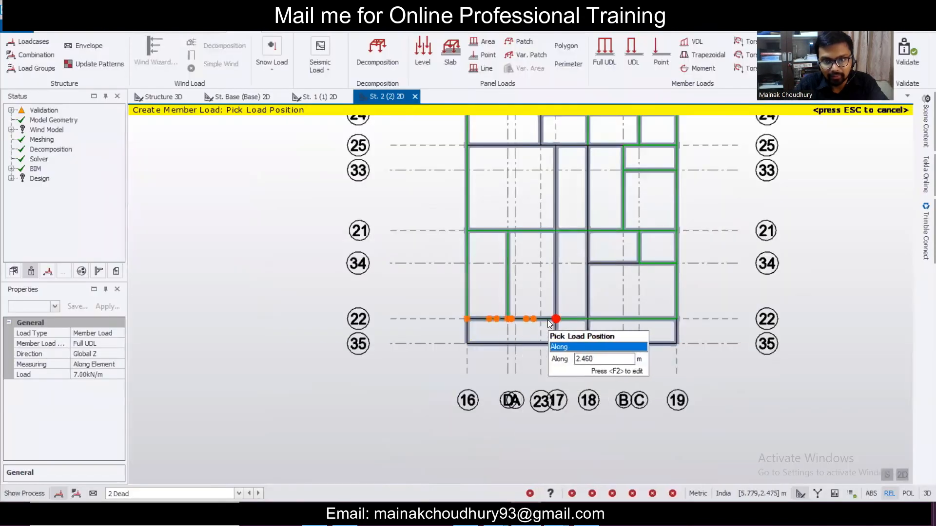
pyautogui.click(526, 514)
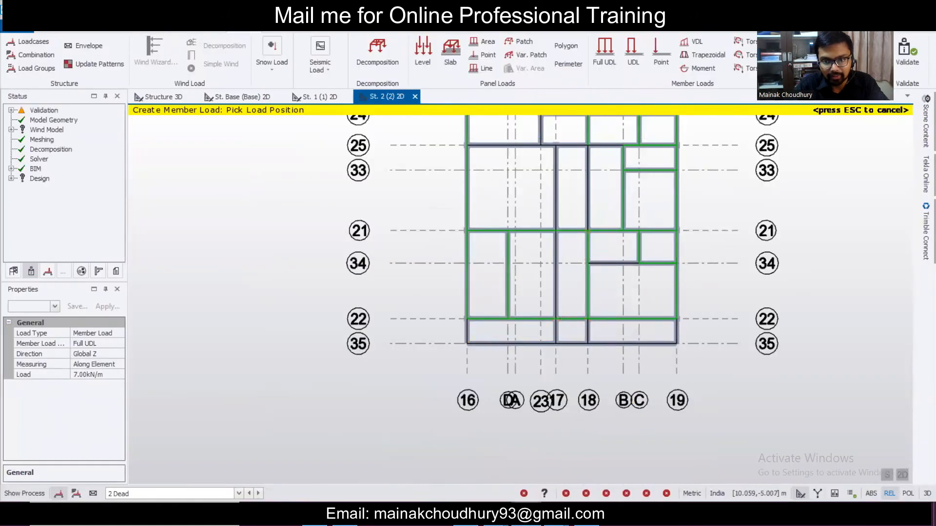
pyautogui.click(527, 514)
pyautogui.click(526, 514)
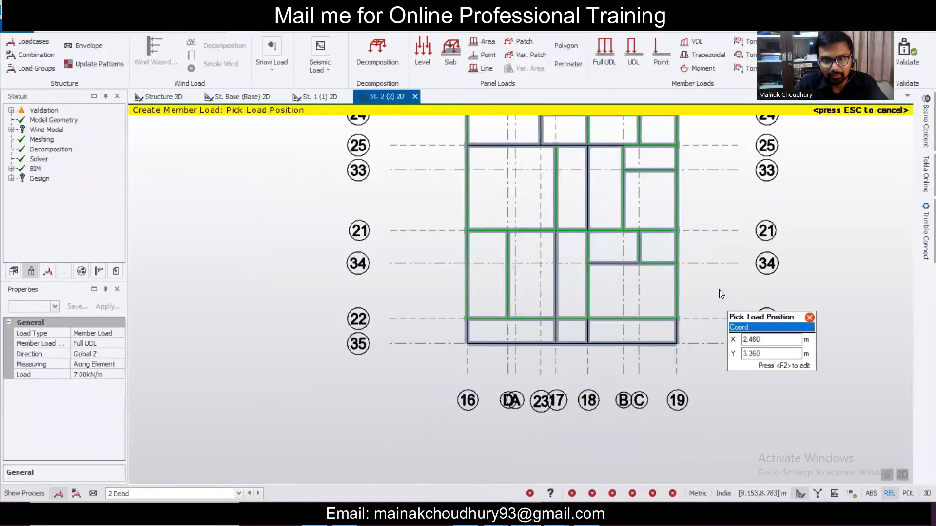
pyautogui.scroll(-4, 715, 280)
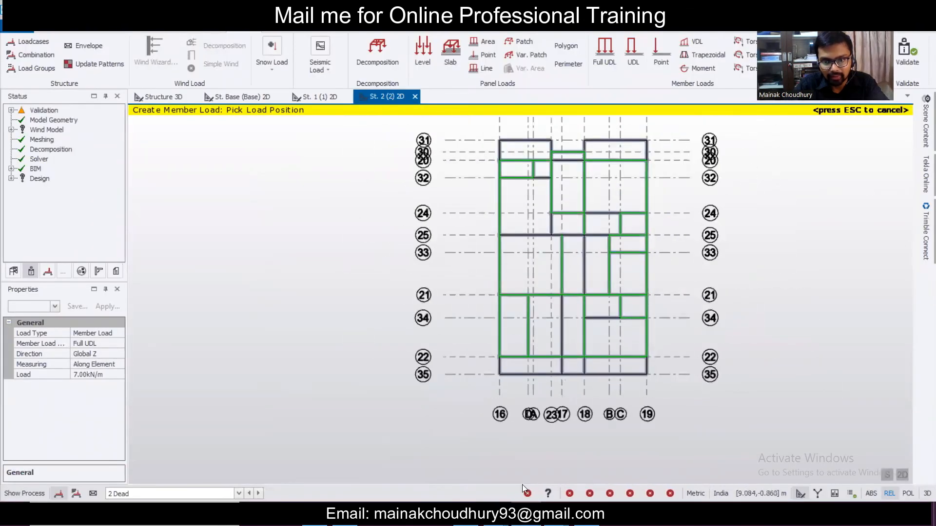
# - Compare the storey 2 model with the AutoCAD floor plan, panning to the staircase area
pyautogui.hotkey('alt', 'Tab')
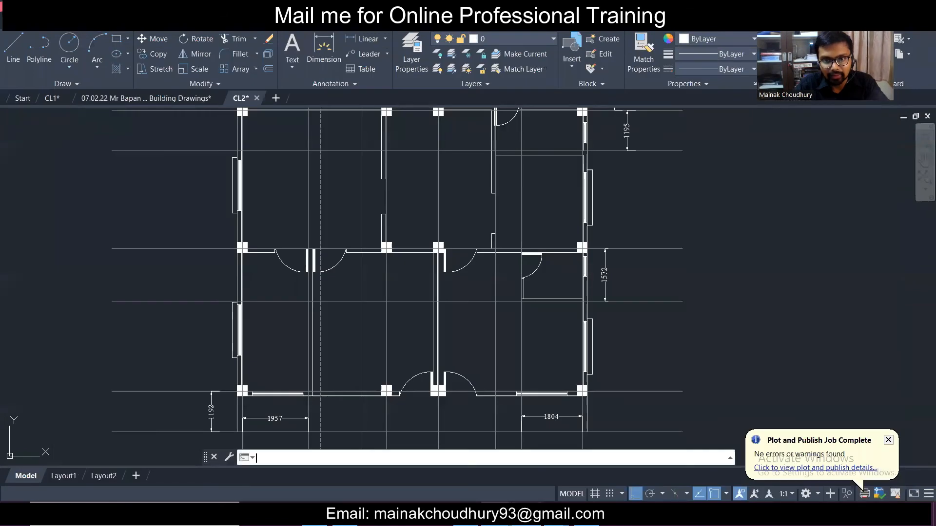
pyautogui.hotkey('alt', 'Tab')
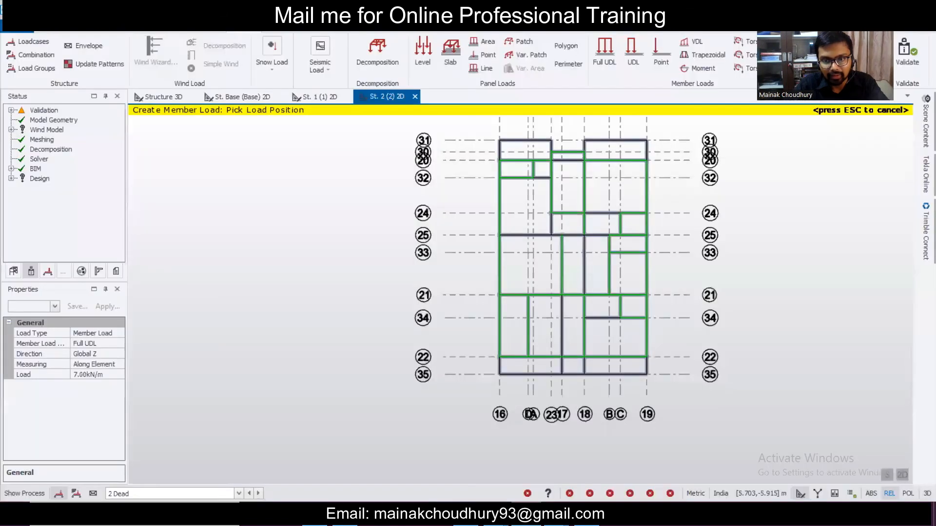
pyautogui.hotkey('alt', 'Tab')
pyautogui.scroll(-5, 524, 248)
pyautogui.moveTo(514, 207); pyautogui.dragTo(510, 318, button='middle')
pyautogui.scroll(5, 507, 315)
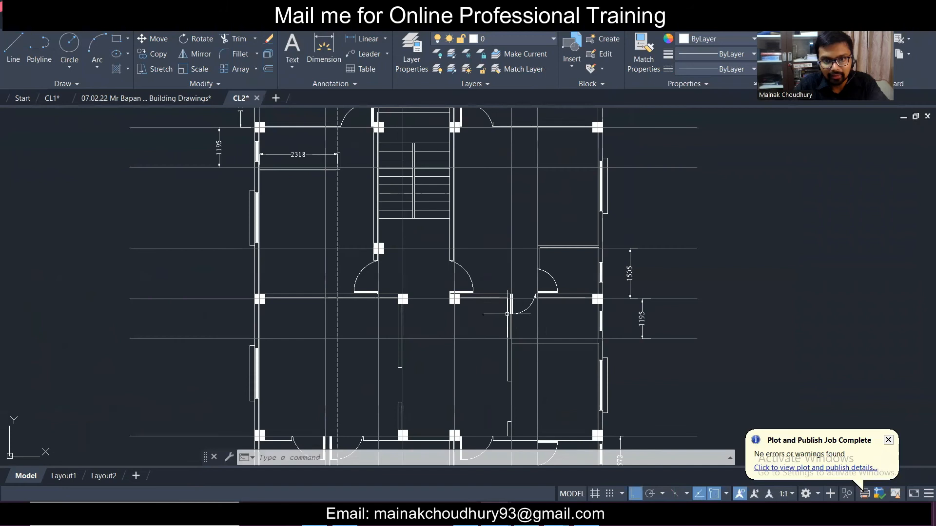
pyautogui.hotkey('alt', 'Tab')
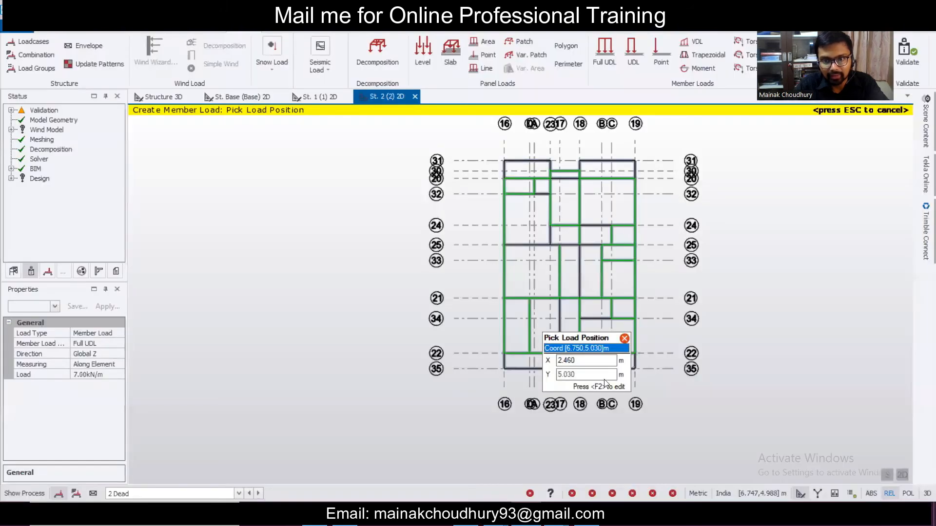
pyautogui.scroll(3, 530, 222)
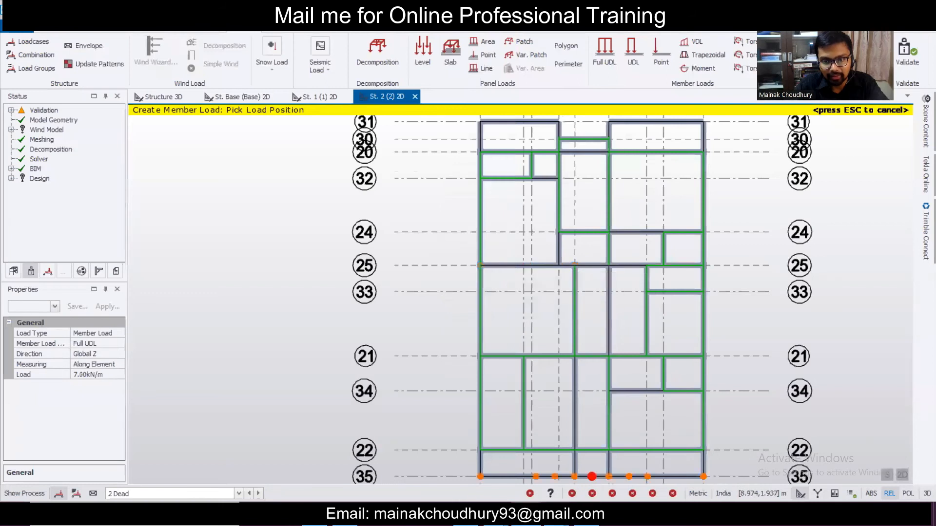
pyautogui.hotkey('alt', 'Tab')
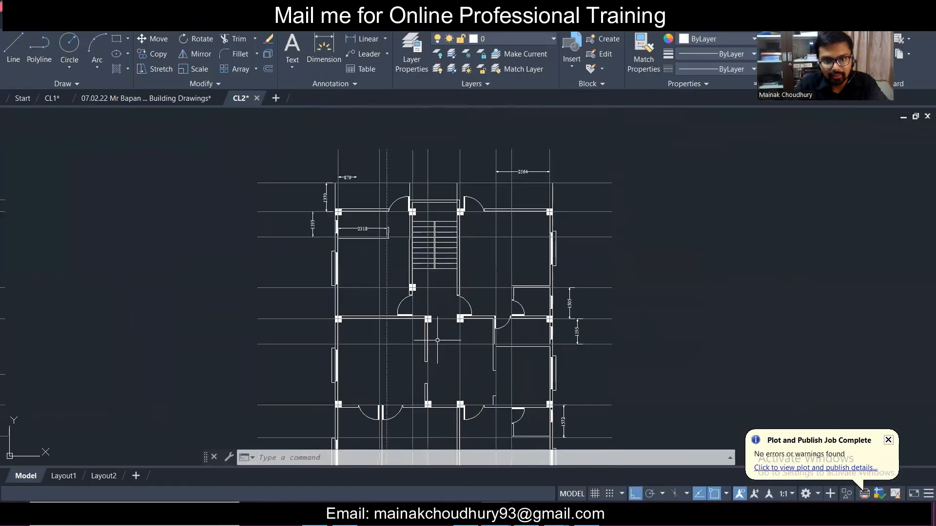
pyautogui.scroll(2, 418, 333)
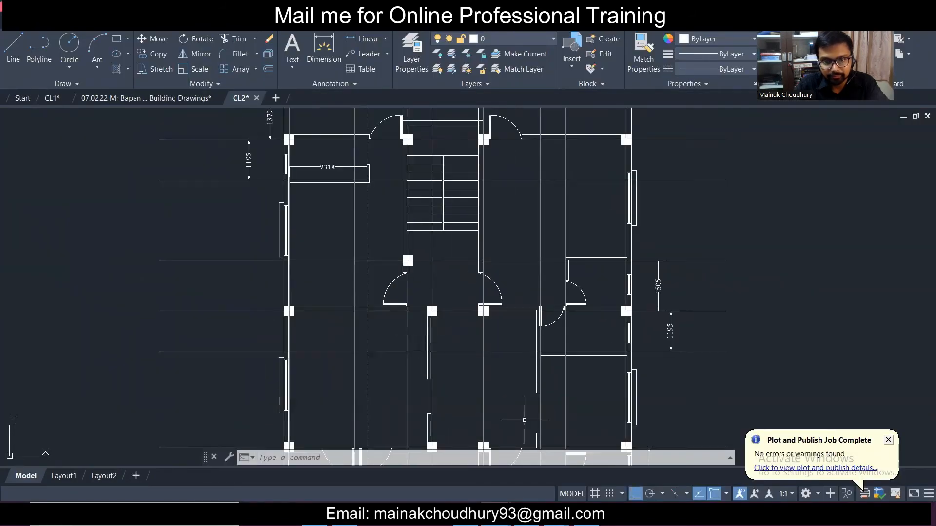
pyautogui.hotkey('alt', 'Tab')
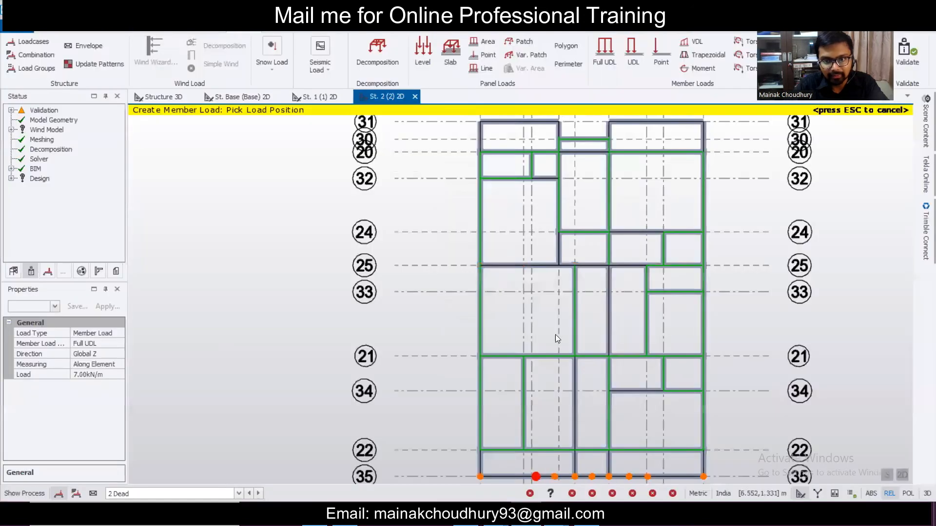
pyautogui.hotkey('alt', 'Tab')
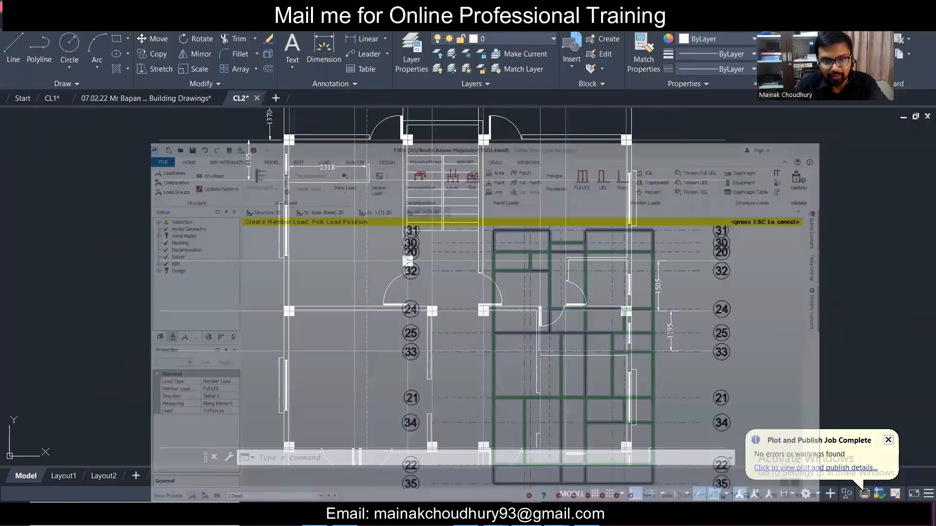
pyautogui.hotkey('alt', 'Tab')
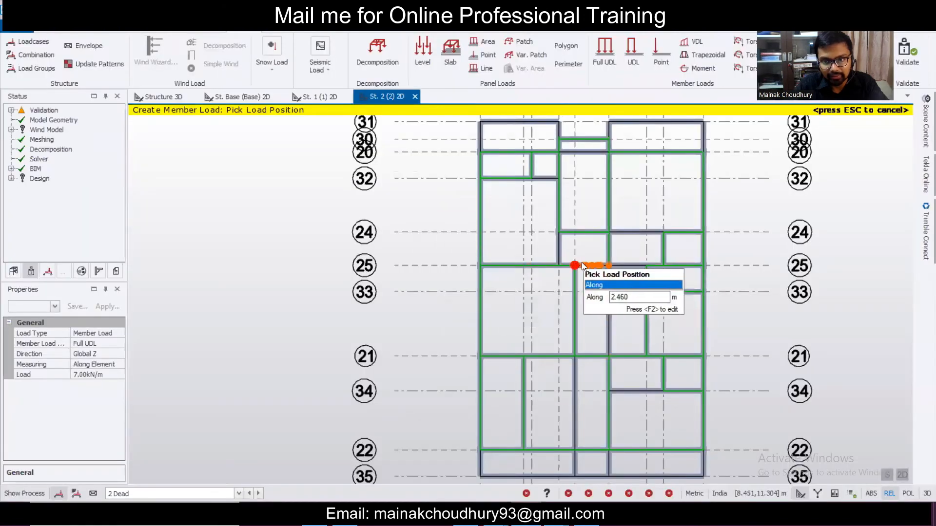
pyautogui.scroll(2, 630, 270)
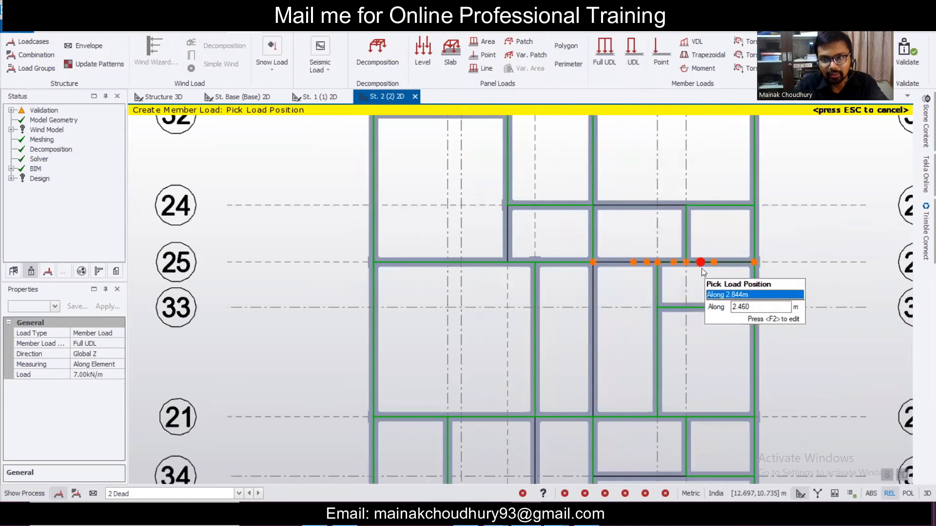
# - Switch the member load type from Full UDL to partial UDL
pyautogui.click(631, 51)
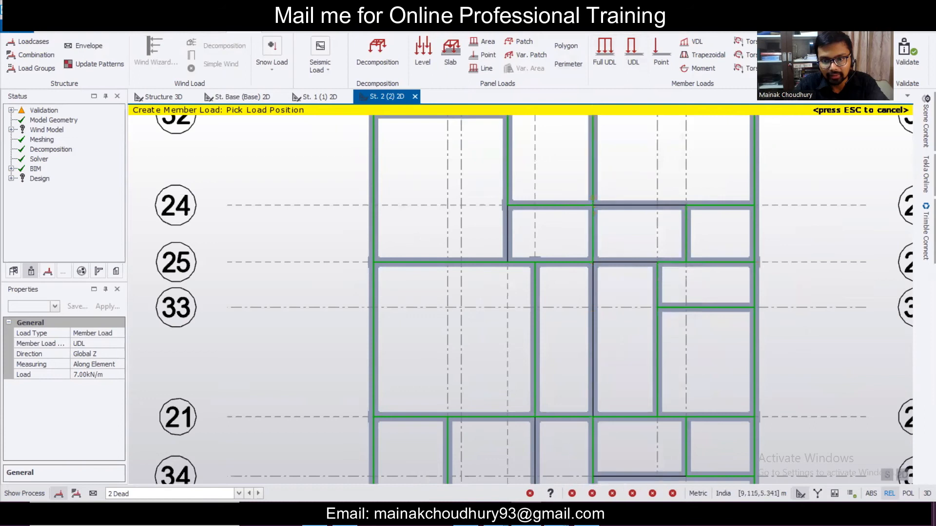
pyautogui.click(548, 514)
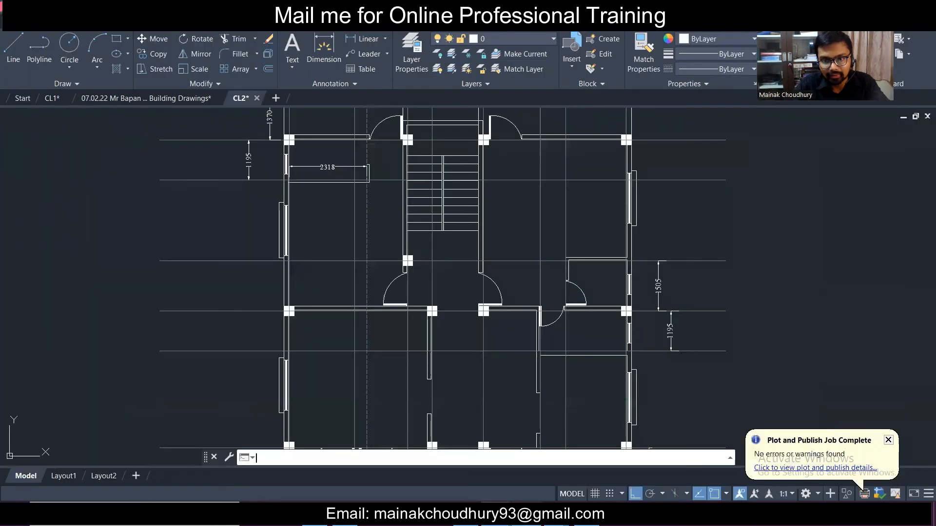
pyautogui.click(548, 514)
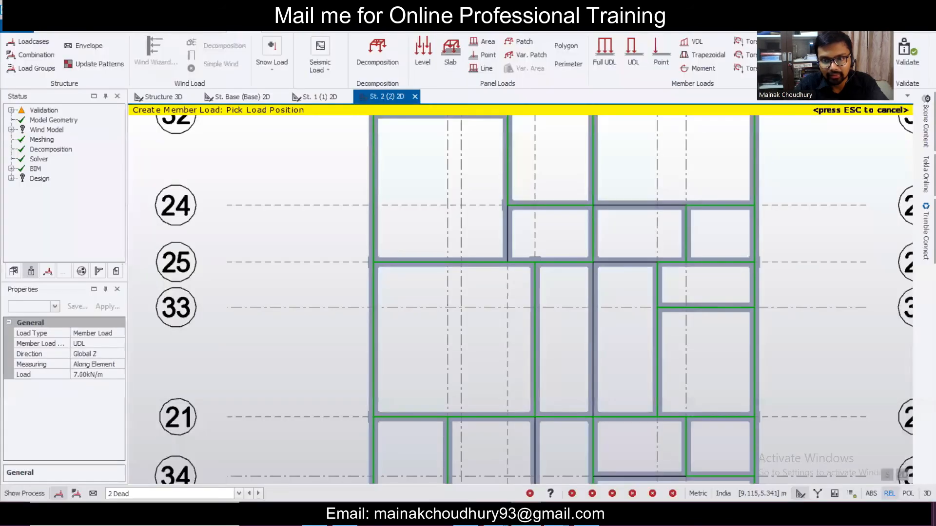
# - Switch to 3D and inspect the partial member load ML 93 on beam 2B33
pyautogui.click(549, 515)
pyautogui.click(549, 515)
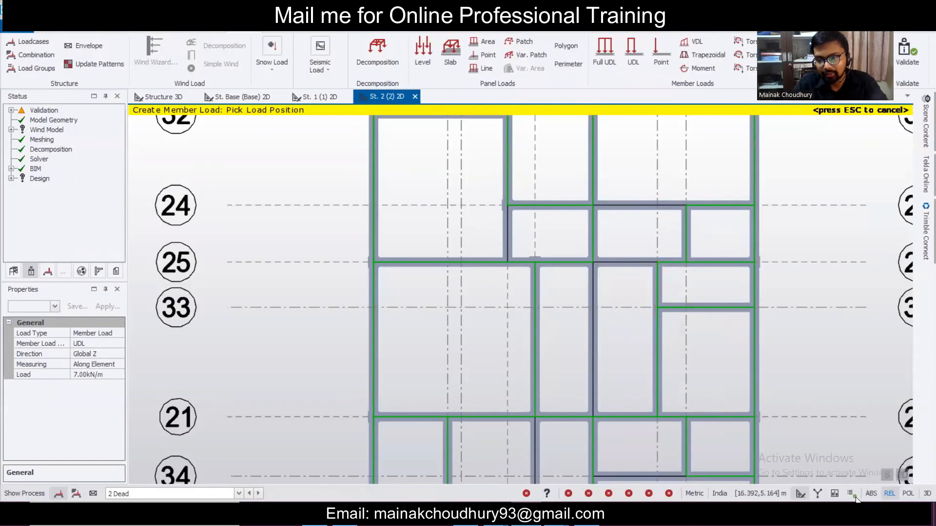
pyautogui.click(903, 475)
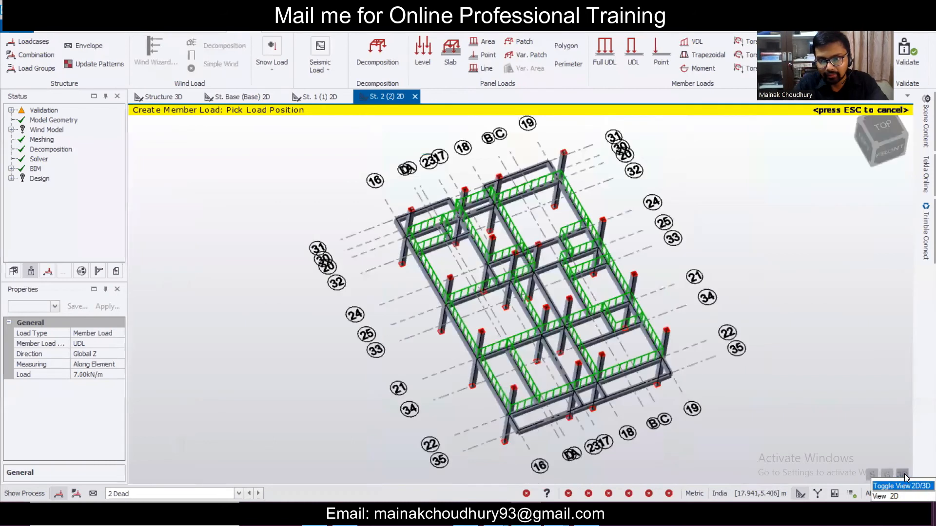
pyautogui.scroll(3, 612, 246)
pyautogui.scroll(3, 515, 278)
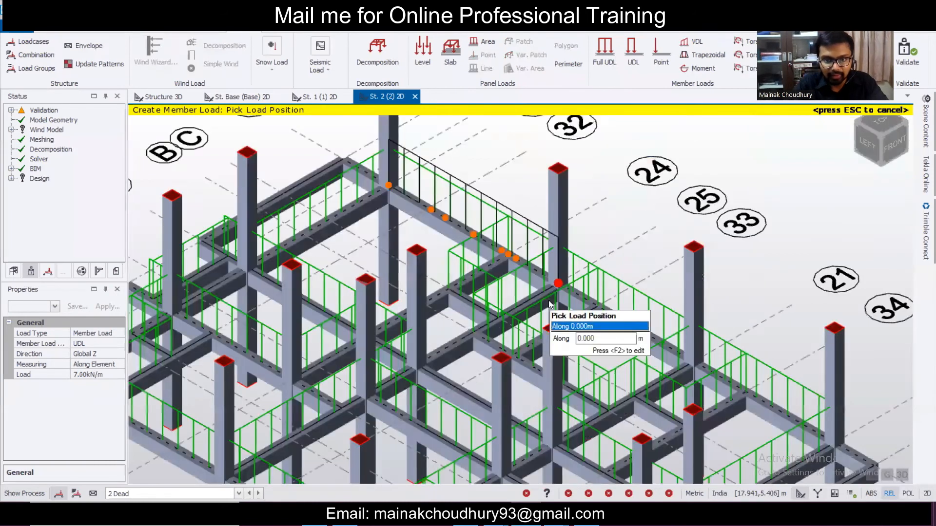
pyautogui.press('Escape')
pyautogui.scroll(2, 517, 279)
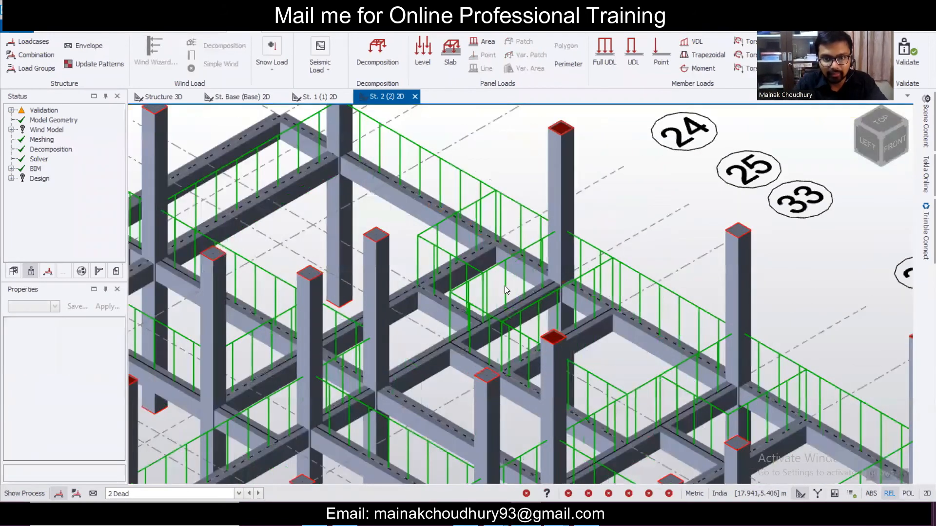
pyautogui.click(509, 283)
pyautogui.scroll(-2, 514, 279)
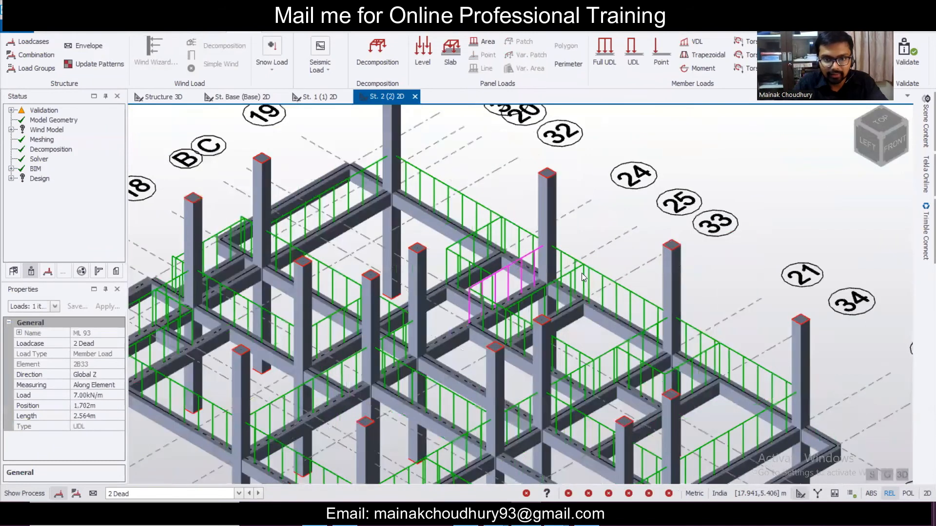
pyautogui.moveTo(581, 273); pyautogui.dragTo(582, 272, button='right')
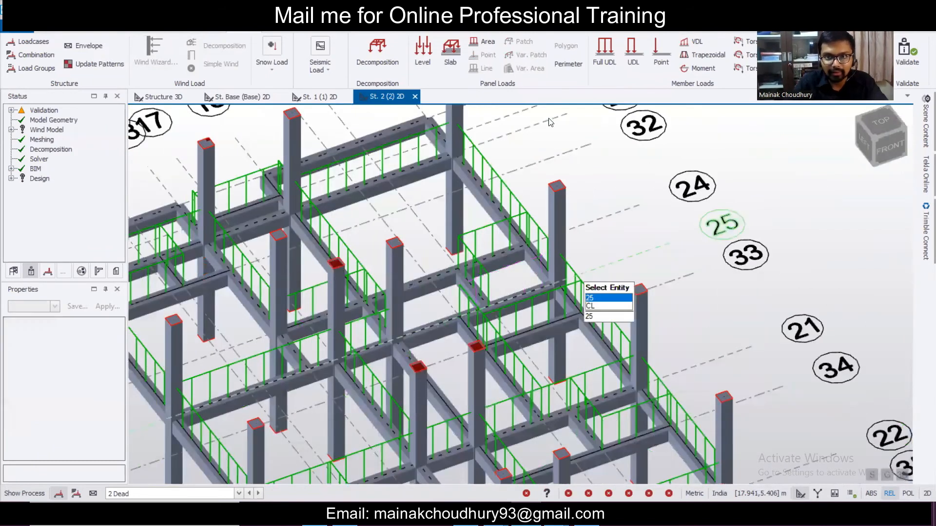
# - Return to the 2D storey 2 plan and cancel the Full UDL command
pyautogui.click(605, 51)
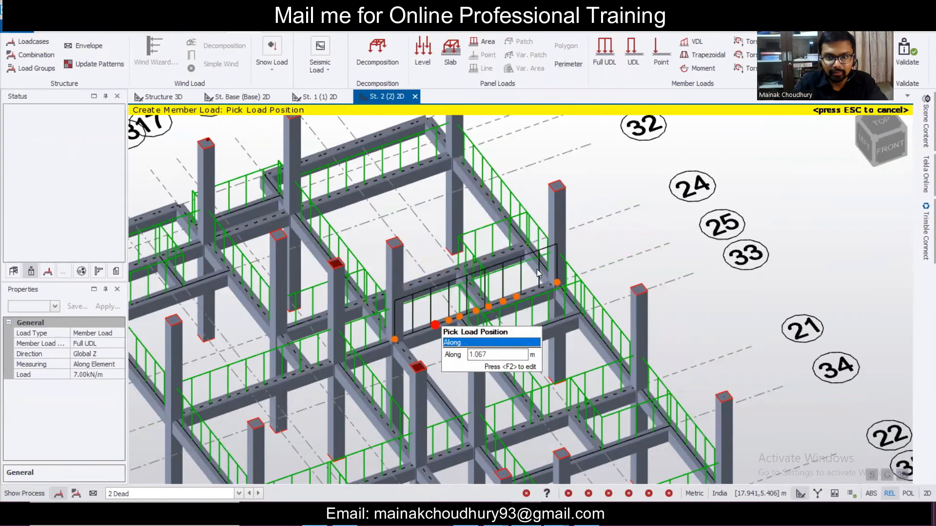
pyautogui.scroll(-1, 621, 225)
pyautogui.scroll(-1, 572, 228)
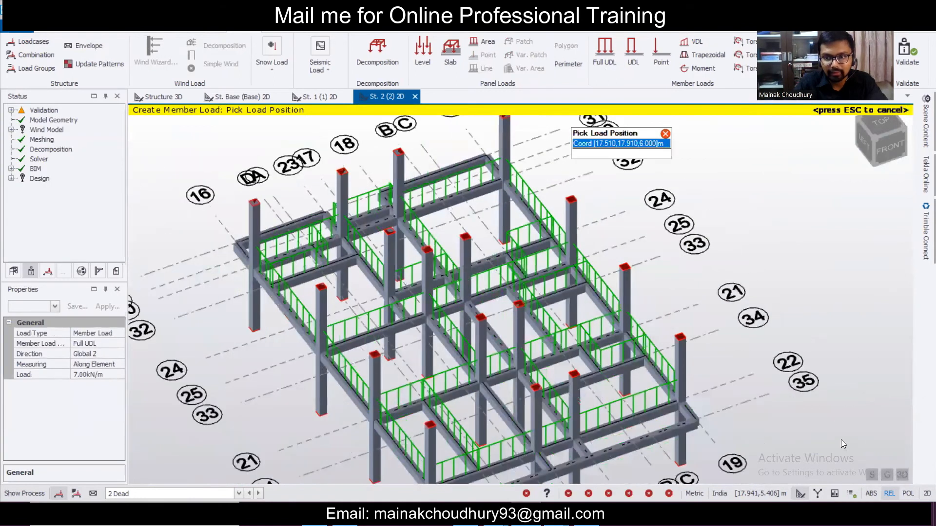
pyautogui.click(902, 476)
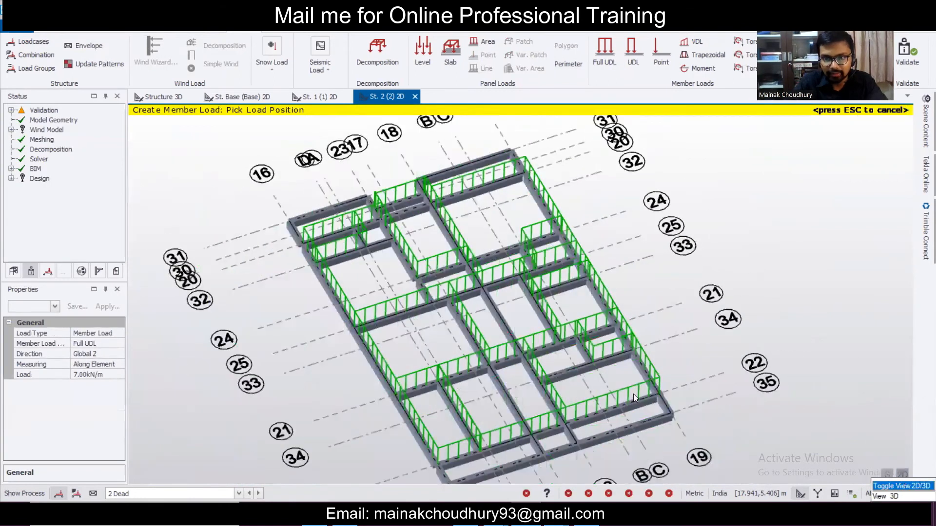
pyautogui.scroll(3, 619, 392)
pyautogui.press('Escape')
pyautogui.scroll(-2, 630, 377)
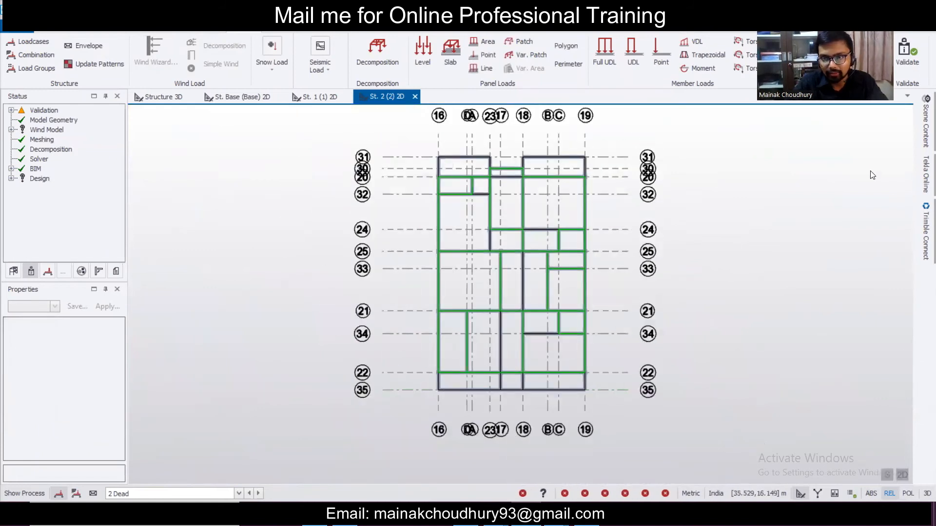
# - Show slab items and apply a 2 kN/m² level load to the storey 2 slabs
pyautogui.click(922, 125)
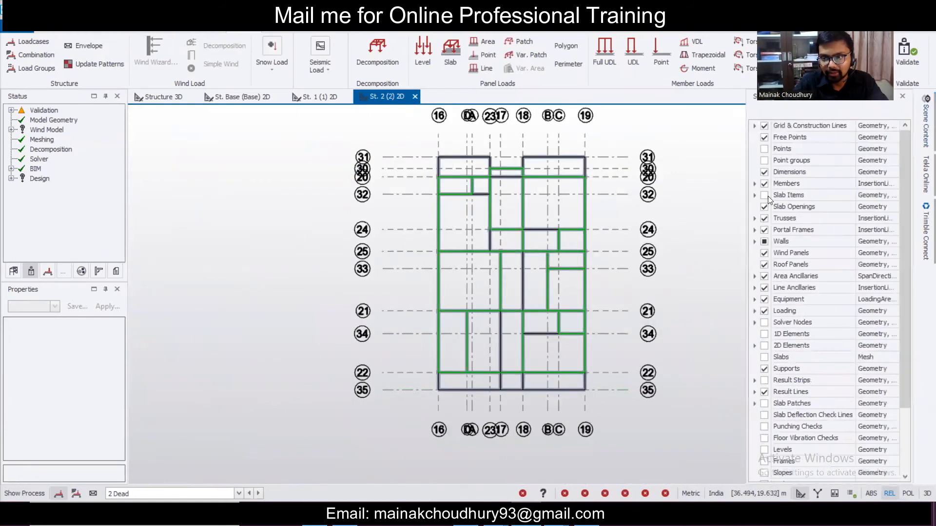
pyautogui.click(765, 195)
pyautogui.moveTo(560, 101)
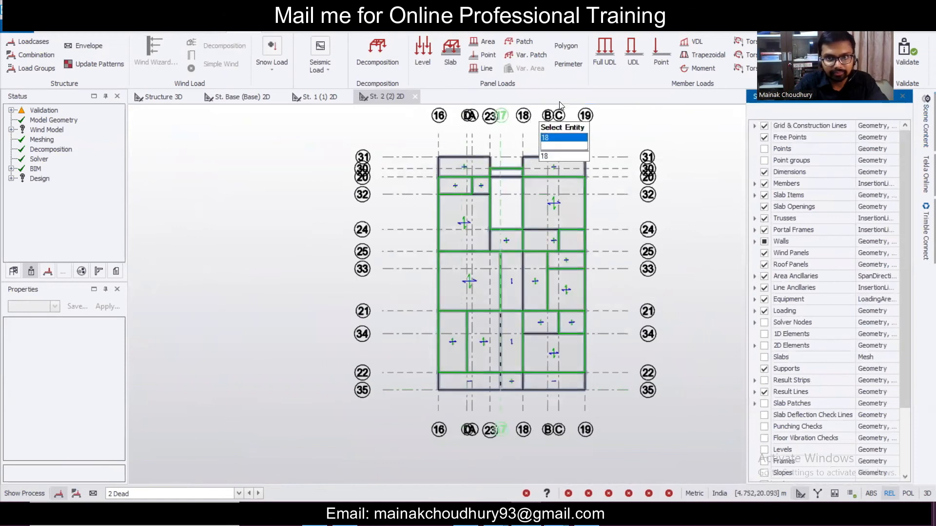
pyautogui.click(425, 54)
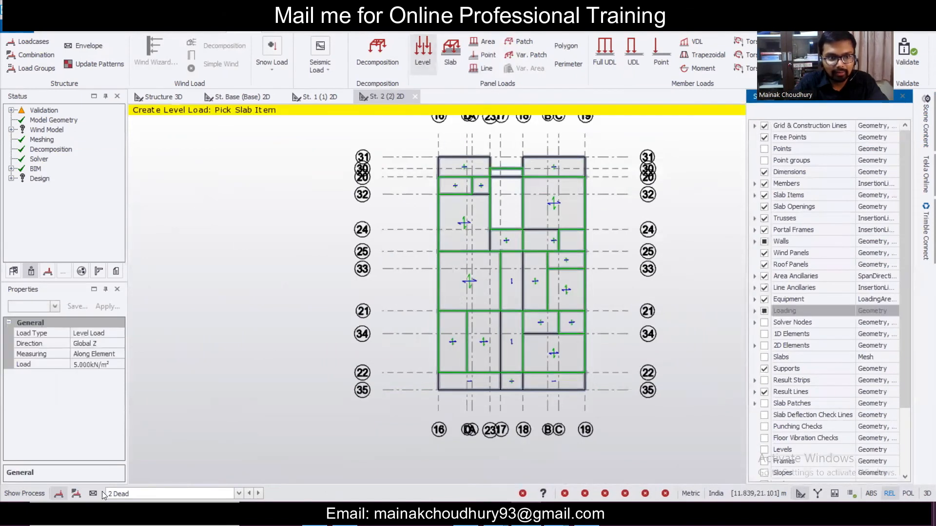
pyautogui.click(92, 365)
pyautogui.write('2')
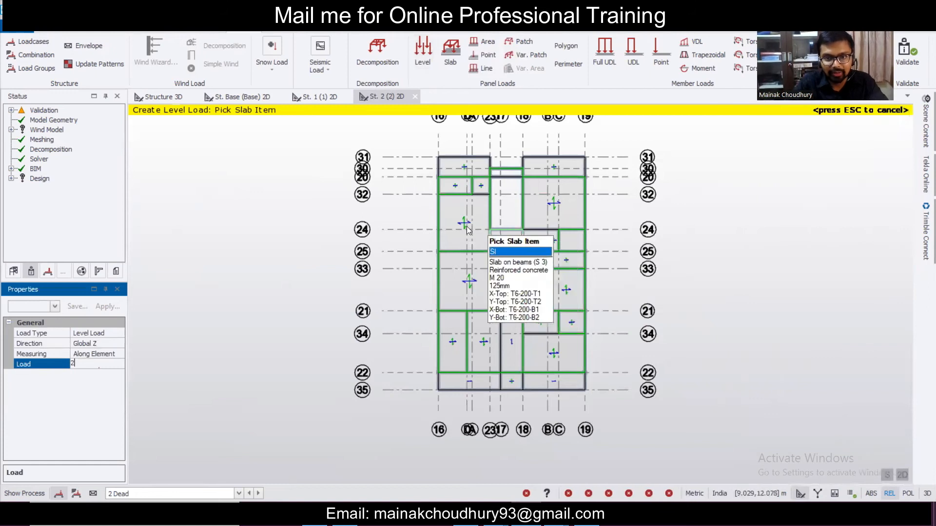
pyautogui.click(466, 228)
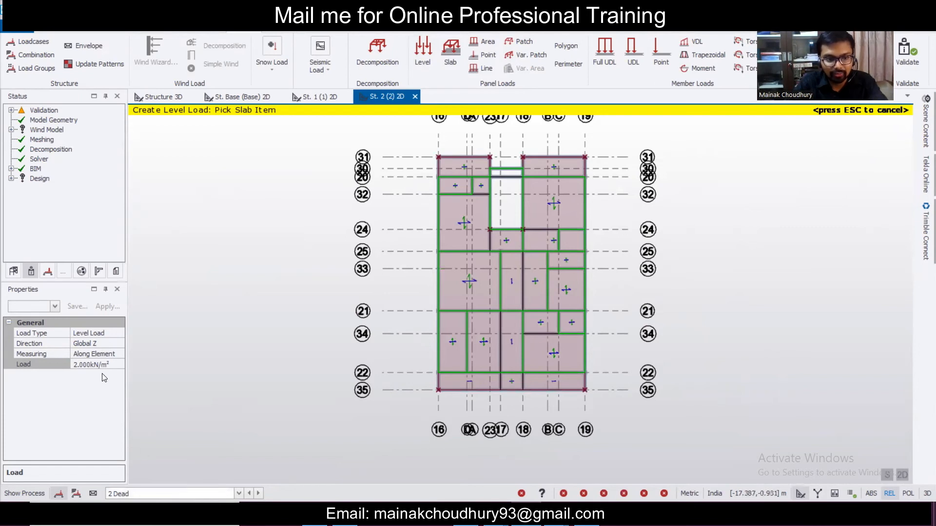
pyautogui.rightClick(904, 476)
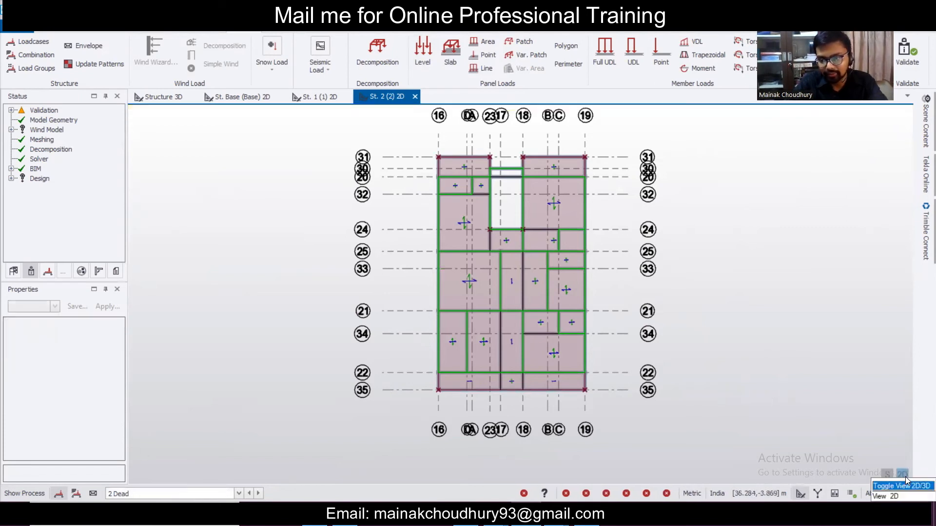
# - In 3D, change level load FL 3 to 1 kN/m², then return to the 2D plan
pyautogui.click(904, 476)
pyautogui.scroll(4, 551, 366)
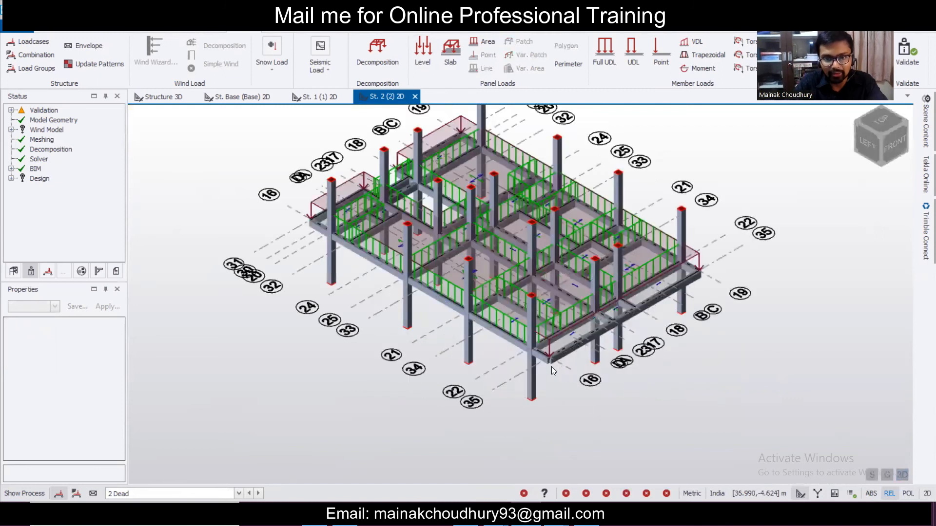
pyautogui.click(485, 258)
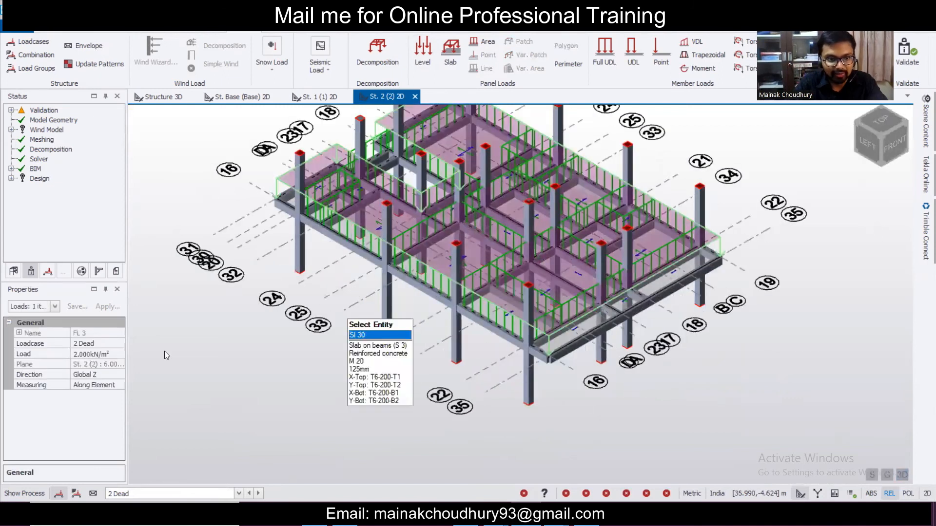
pyautogui.click(88, 355)
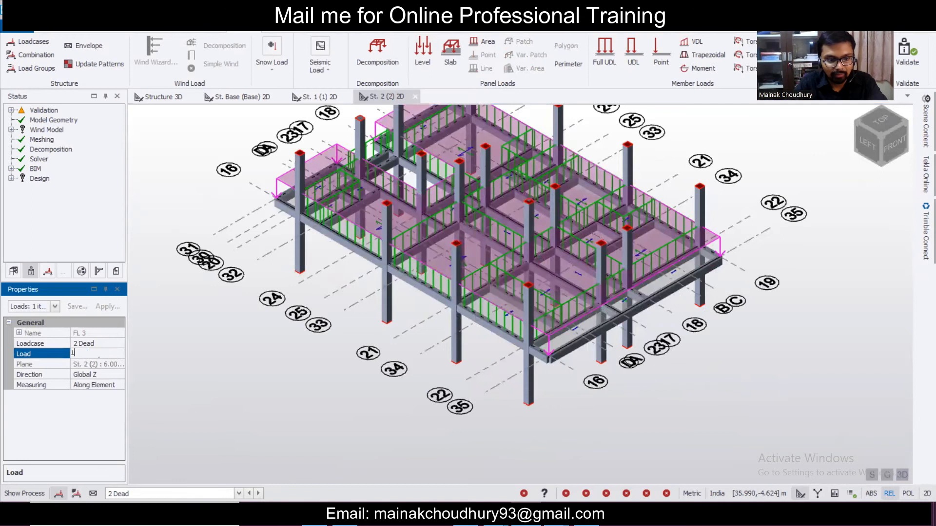
pyautogui.write('1')
pyautogui.press('Return')
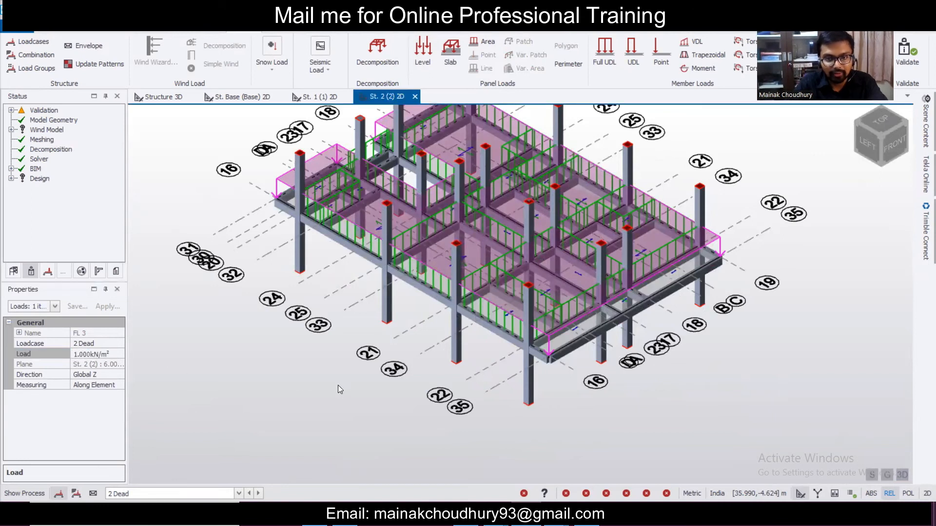
pyautogui.scroll(-2, 338, 384)
pyautogui.click(905, 474)
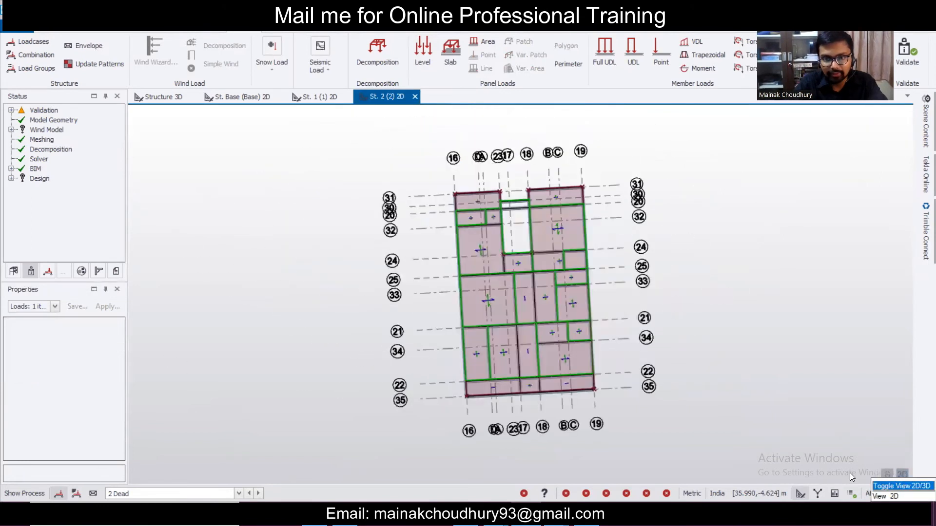
# - Under 4 Imposed, apply a 2 kN/m² level load to the St. 2 slab floor
pyautogui.click(155, 494)
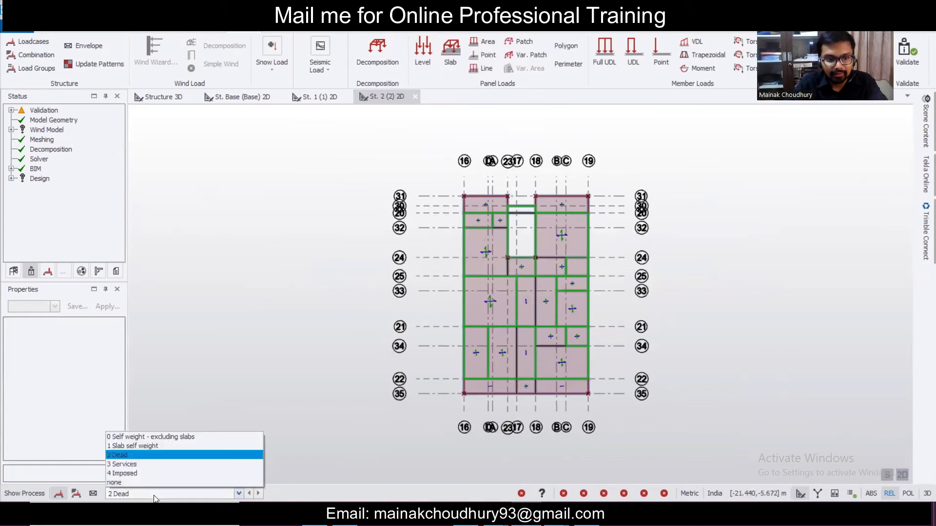
pyautogui.click(157, 474)
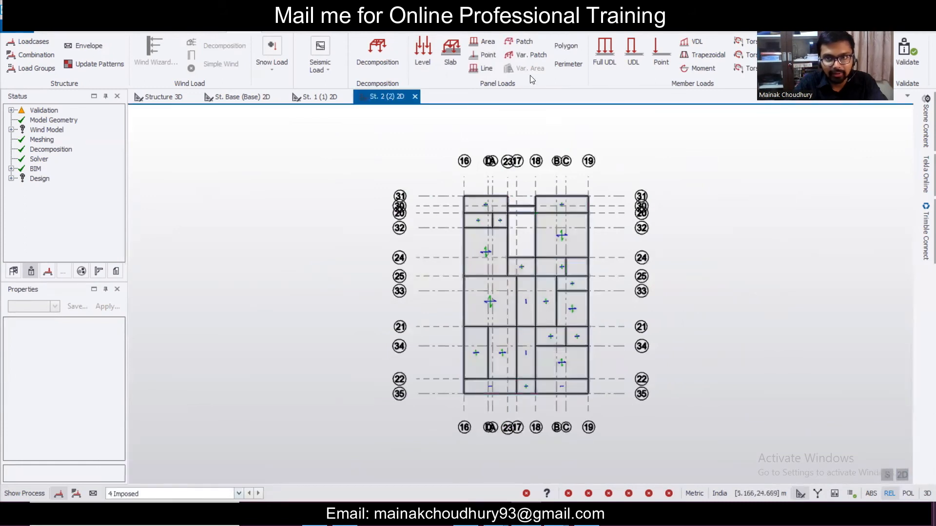
pyautogui.click(604, 54)
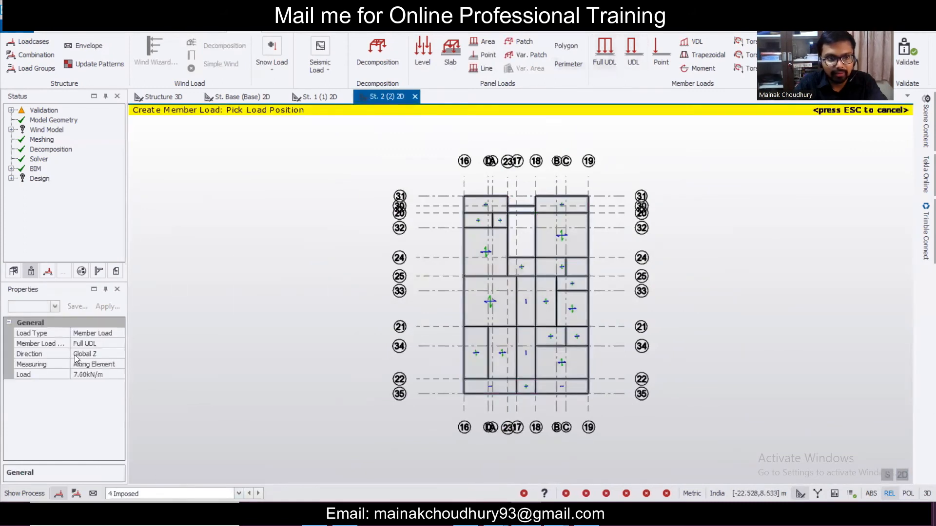
pyautogui.click(98, 374)
pyautogui.write('2')
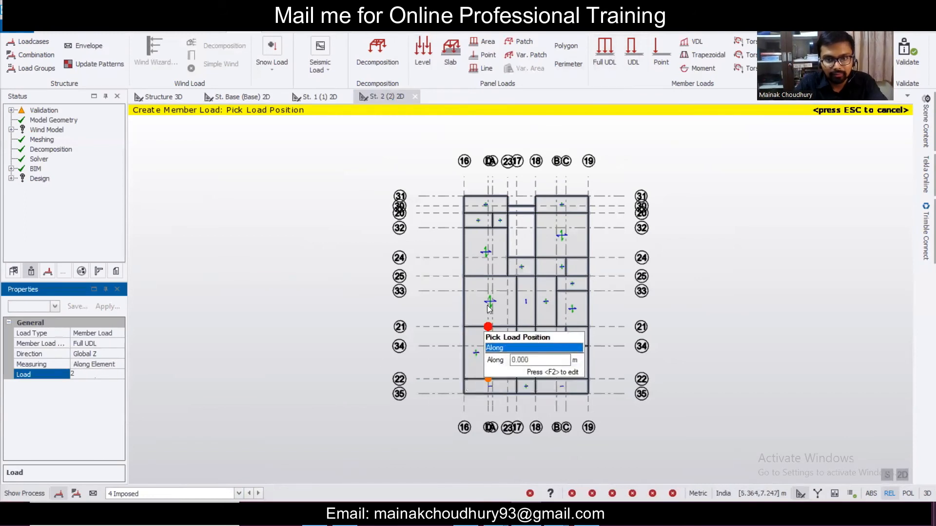
pyautogui.click(423, 55)
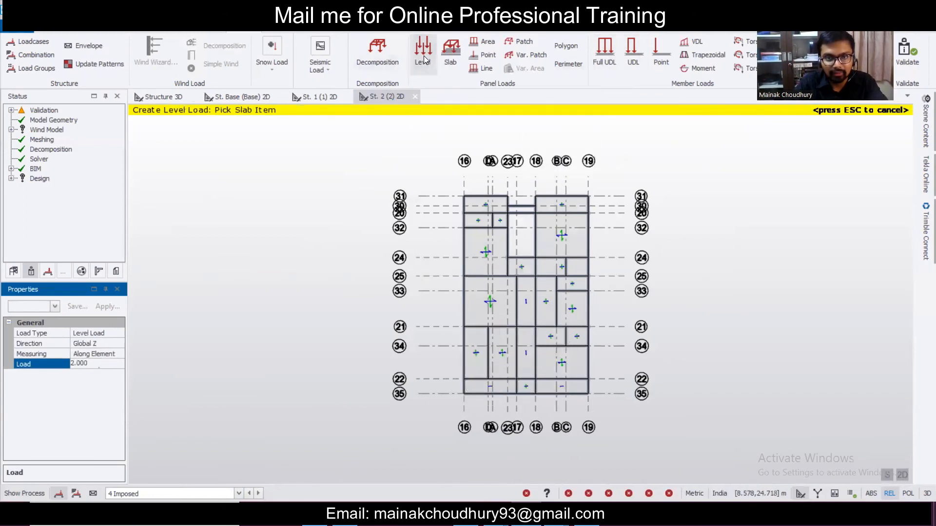
pyautogui.click(482, 239)
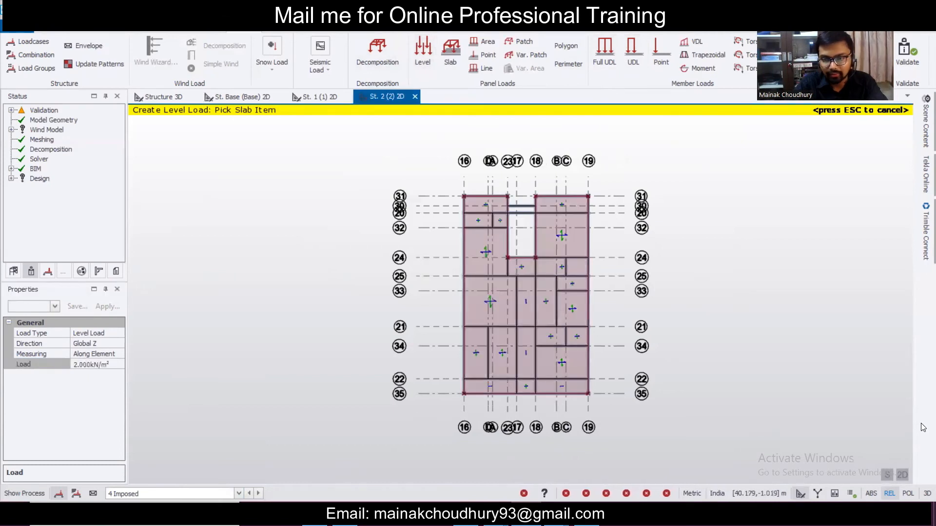
# - Switch between 3D and 2D views to check the loaded St. 2 floor
pyautogui.click(902, 476)
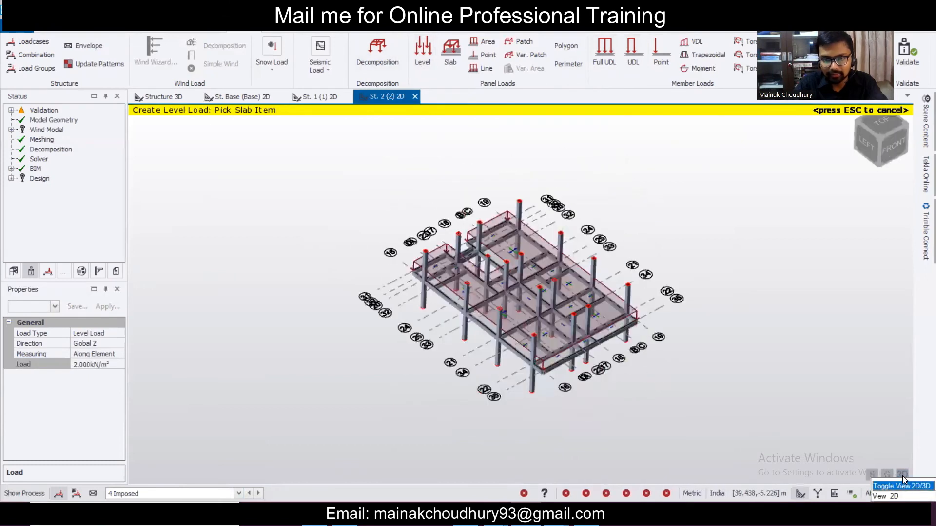
pyautogui.click(902, 475)
pyautogui.click(902, 476)
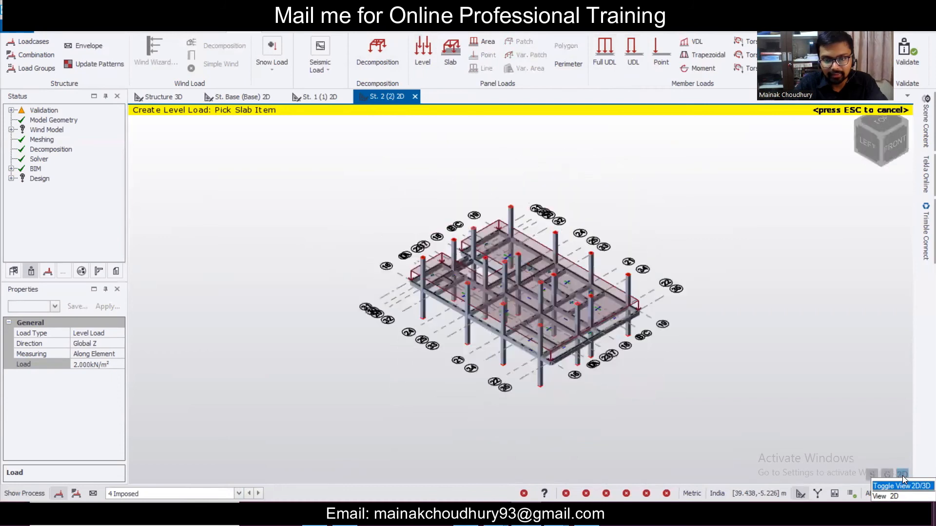
pyautogui.click(902, 476)
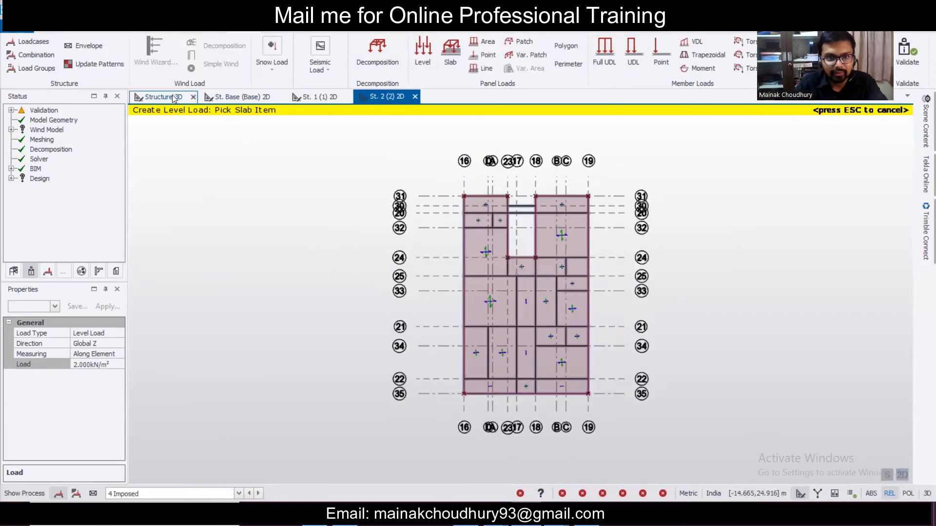
# - Validate the model from the orbited full 3D structure view
pyautogui.click(161, 97)
pyautogui.moveTo(730, 359); pyautogui.dragTo(861, 338, button='middle')
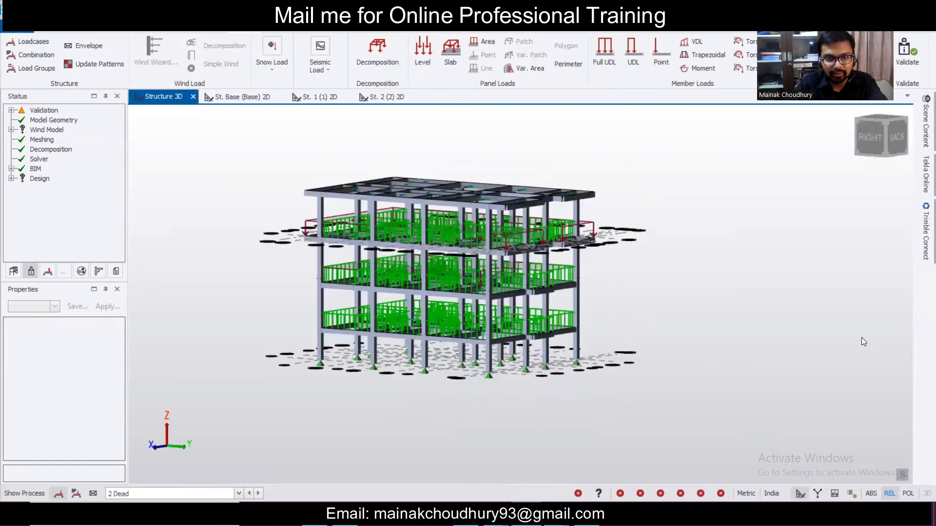
pyautogui.moveTo(782, 381); pyautogui.dragTo(829, 244, button='middle')
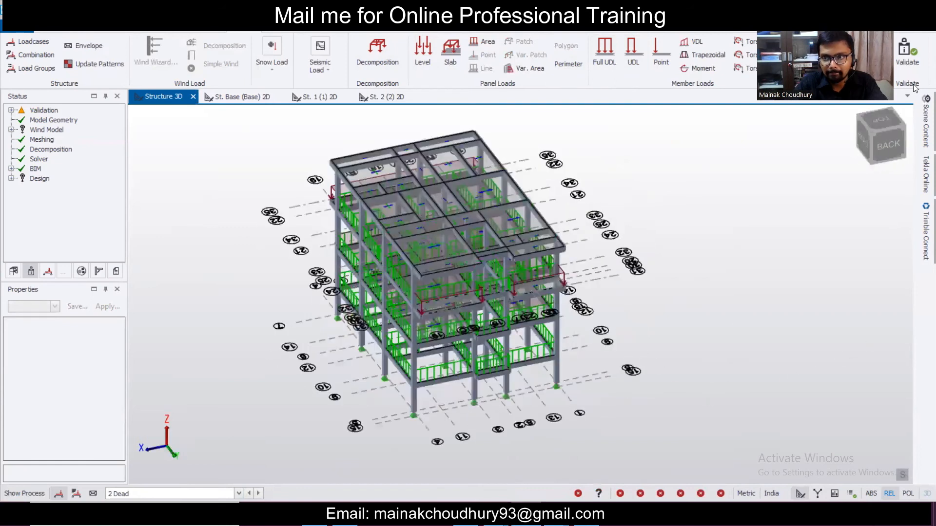
pyautogui.click(918, 60)
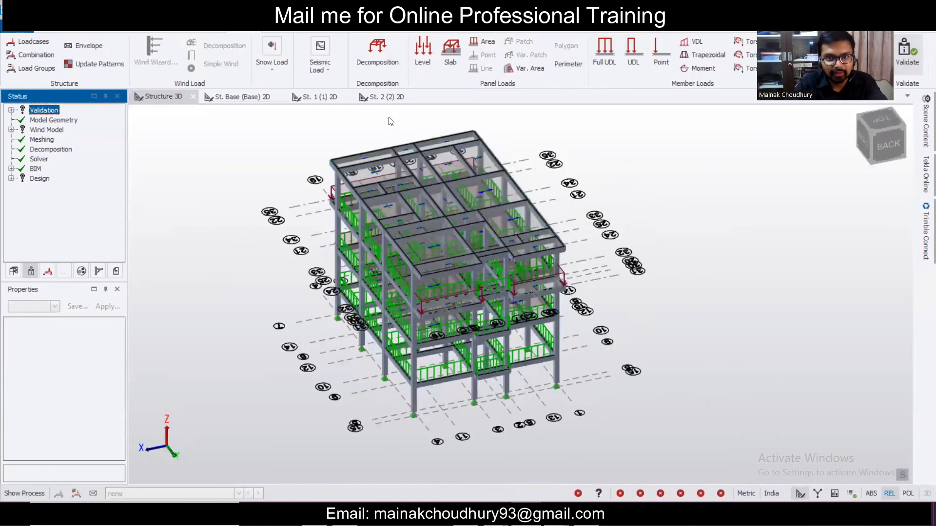
# - Open the St. 3 (3) floor plan with 2 Dead as the active load case
pyautogui.click(13, 271)
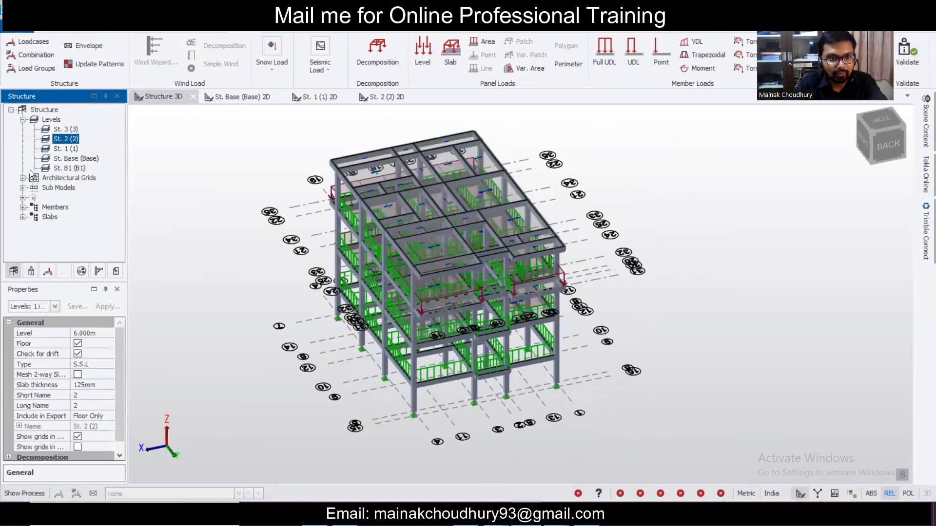
pyautogui.doubleClick(64, 130)
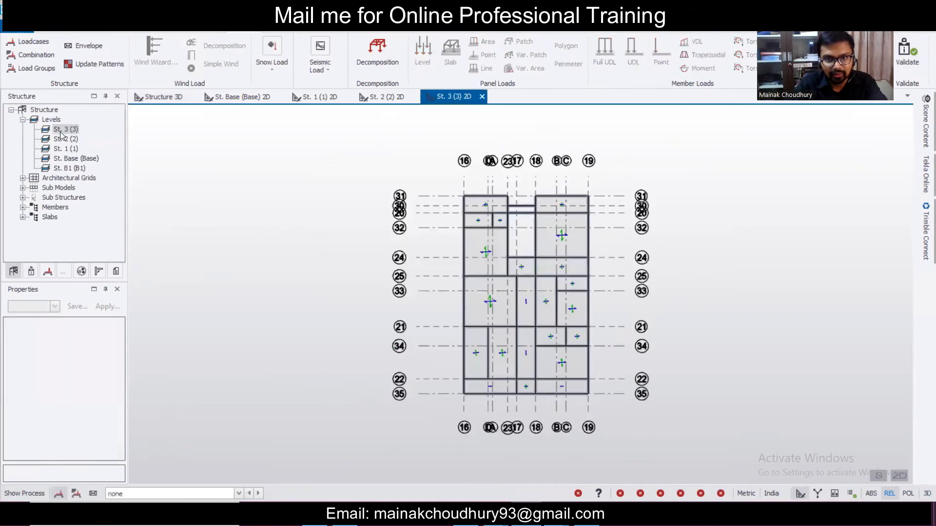
pyautogui.click(169, 493)
pyautogui.click(162, 455)
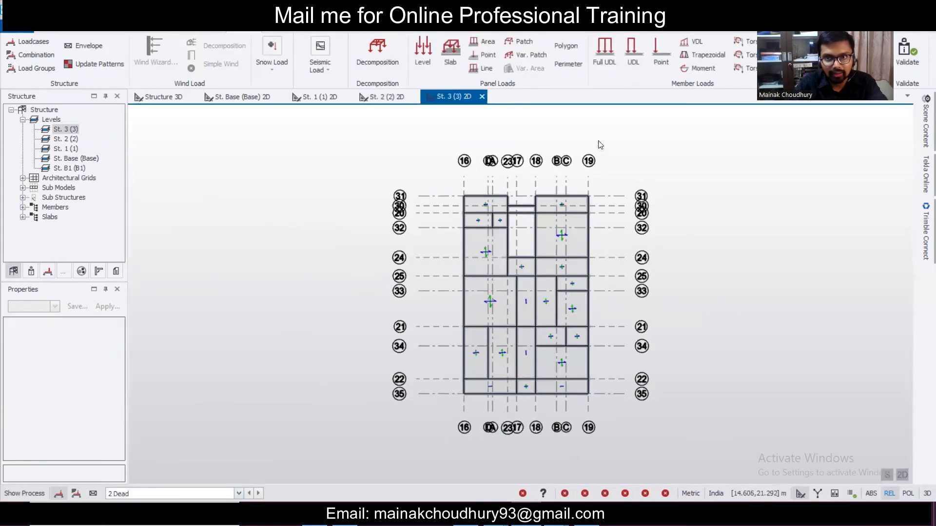
pyautogui.click(604, 48)
# - Set the full UDL dead load to 3.00 kN/m and apply it to the grid 35 beam
pyautogui.click(110, 373)
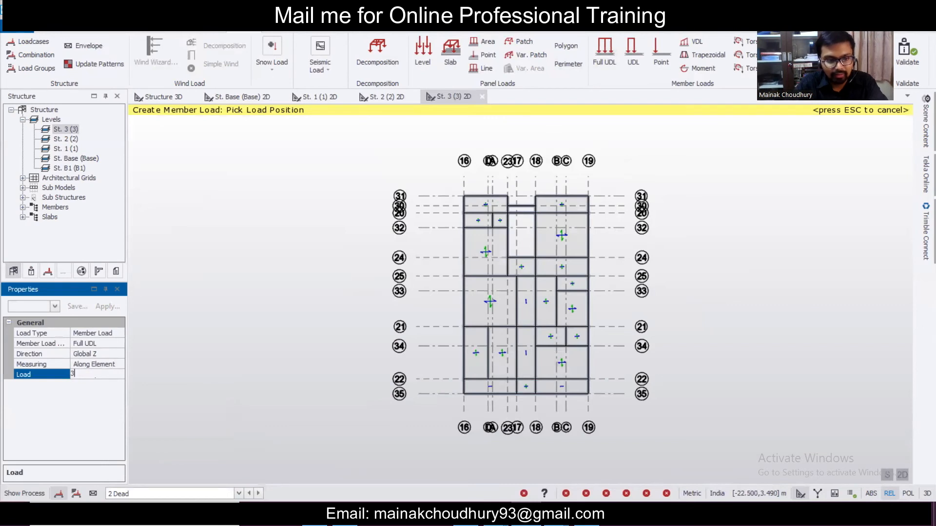
pyautogui.scroll(1, 492, 415)
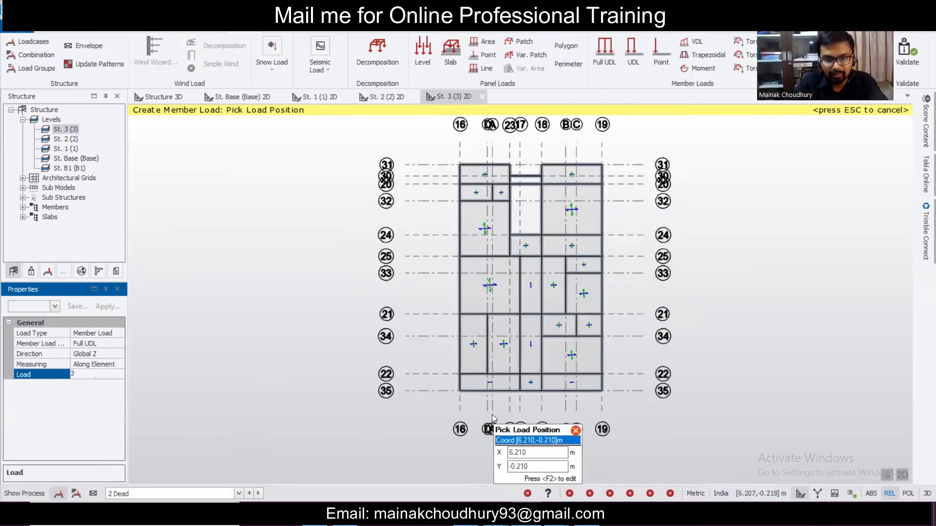
pyautogui.scroll(2, 493, 415)
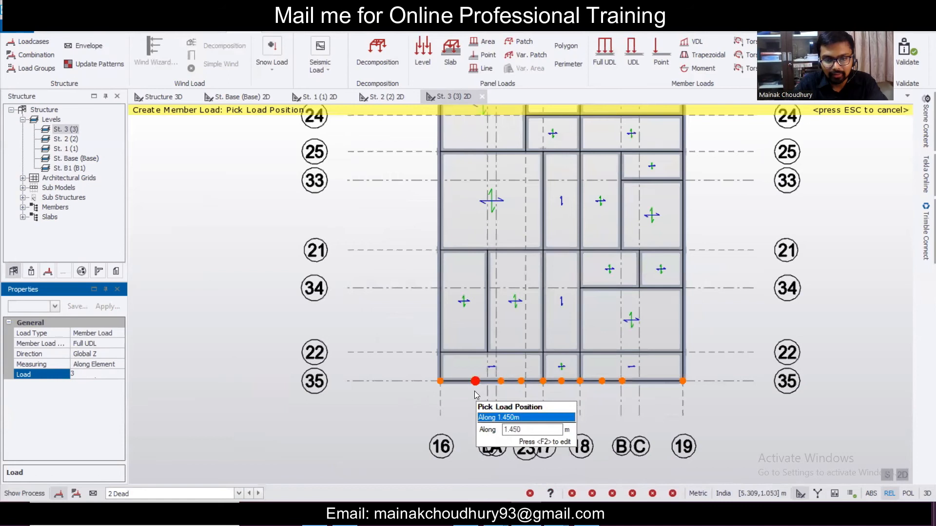
pyautogui.click(475, 391)
# - Apply the 3.00 kN/m full UDL to the top-right and right-hand edge beams
pyautogui.moveTo(540, 352); pyautogui.dragTo(539, 363, button='middle')
pyautogui.moveTo(497, 304); pyautogui.dragTo(480, 183, button='middle')
pyautogui.scroll(3, 411, 308)
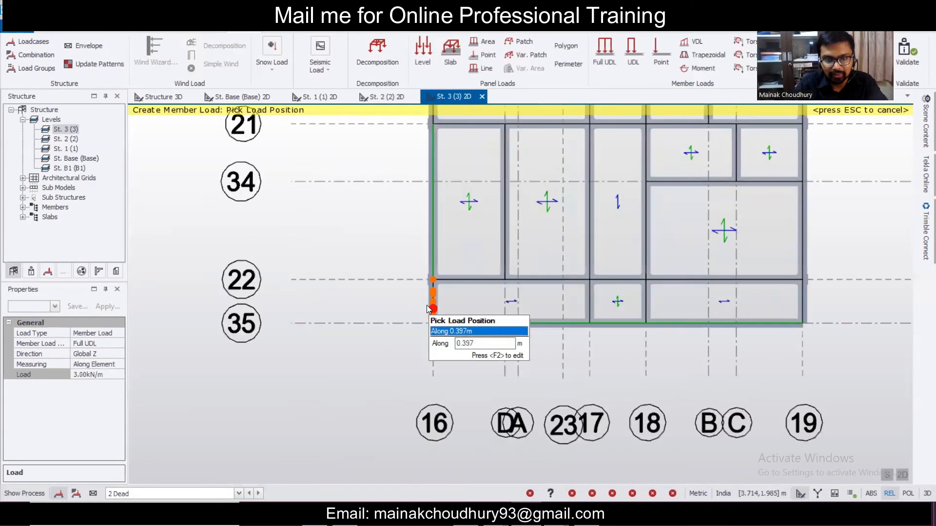
pyautogui.scroll(-3, 432, 308)
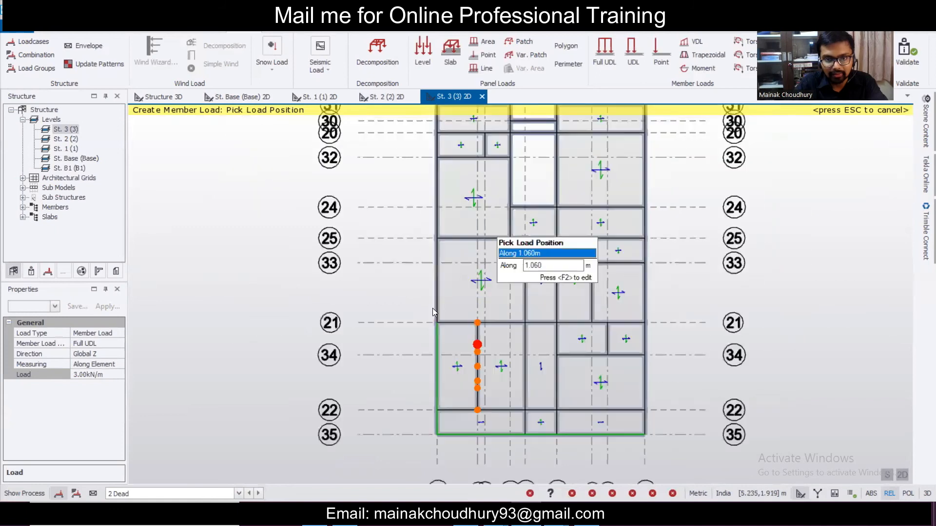
pyautogui.moveTo(441, 289); pyautogui.dragTo(423, 330, button='middle')
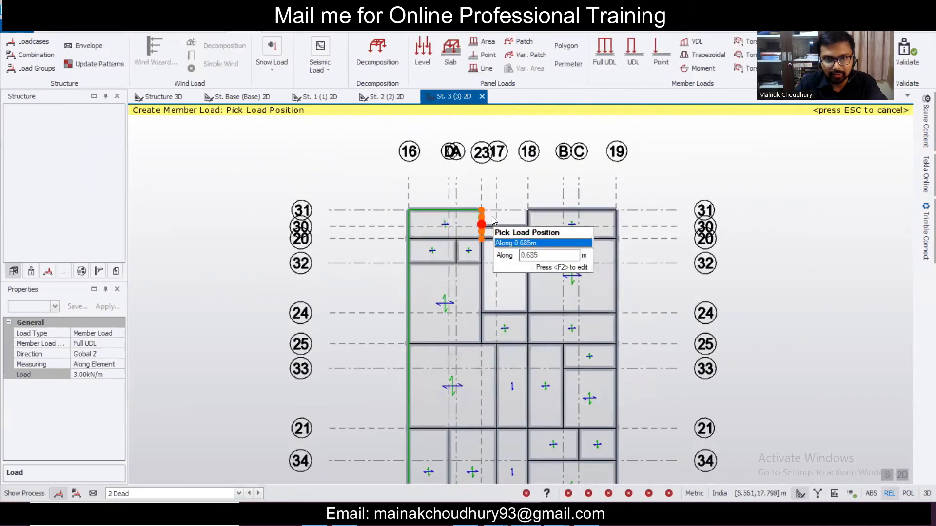
pyautogui.scroll(2, 493, 216)
pyautogui.scroll(2, 476, 216)
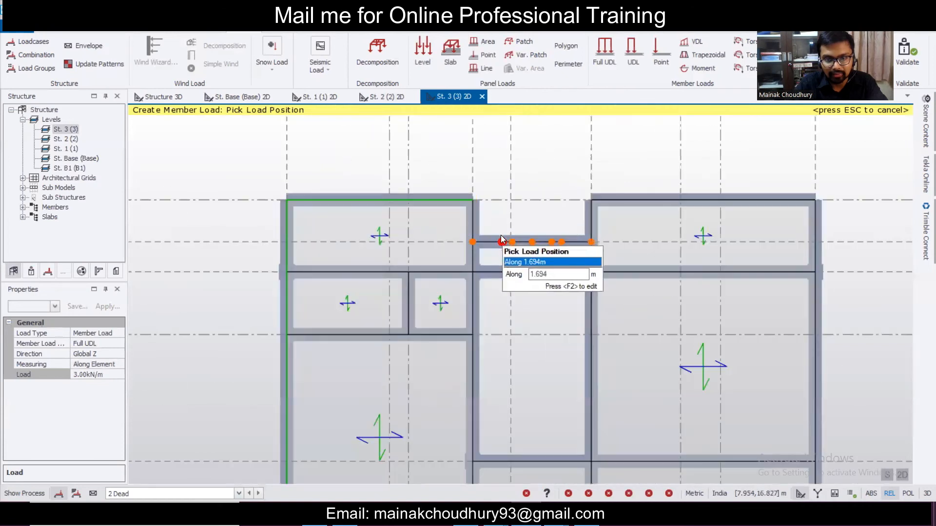
pyautogui.click(637, 191)
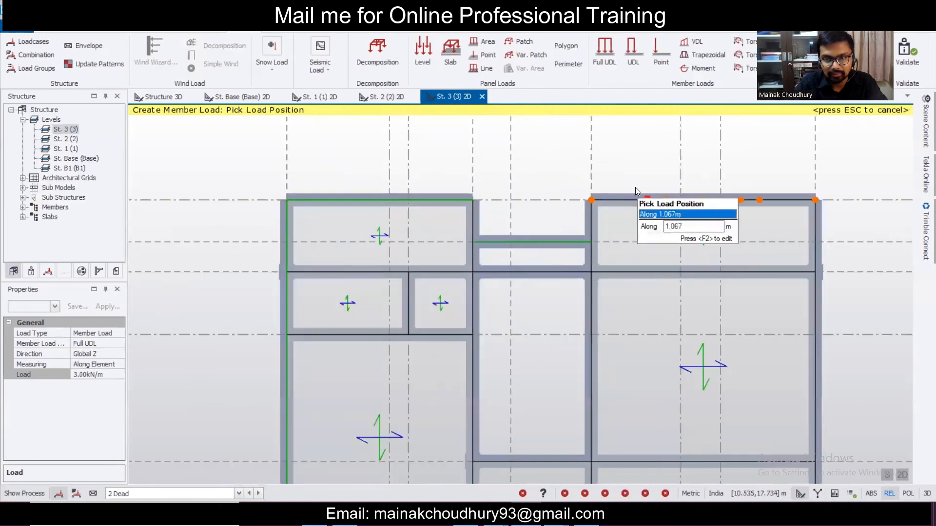
pyautogui.click(813, 271)
# - Try a partial-length beam UDL, picking start points on the vertical beam
pyautogui.scroll(-4, 706, 234)
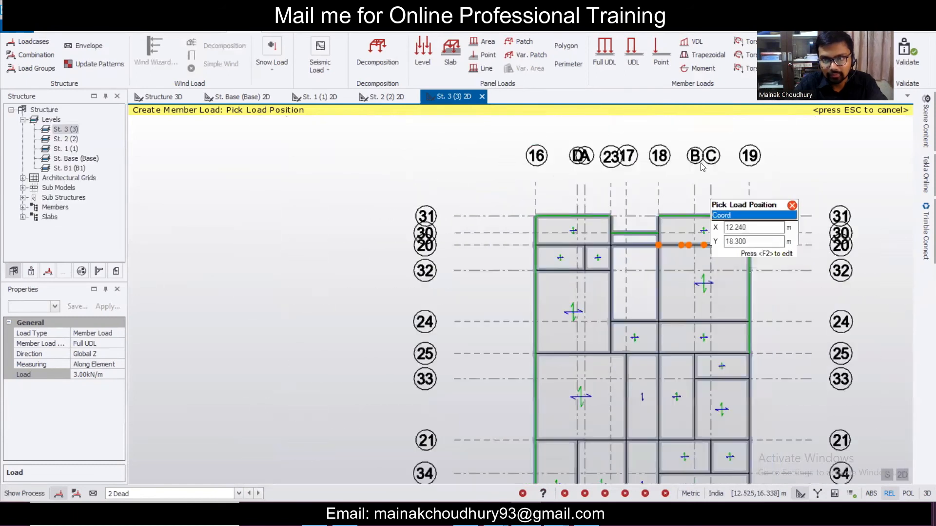
pyautogui.scroll(2, 694, 154)
pyautogui.click(636, 51)
pyautogui.scroll(2, 510, 332)
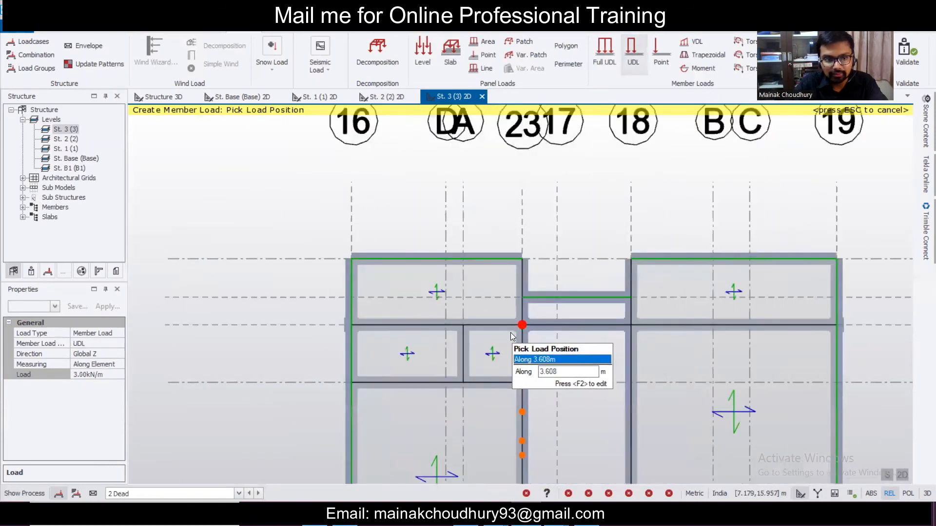
pyautogui.click(523, 248)
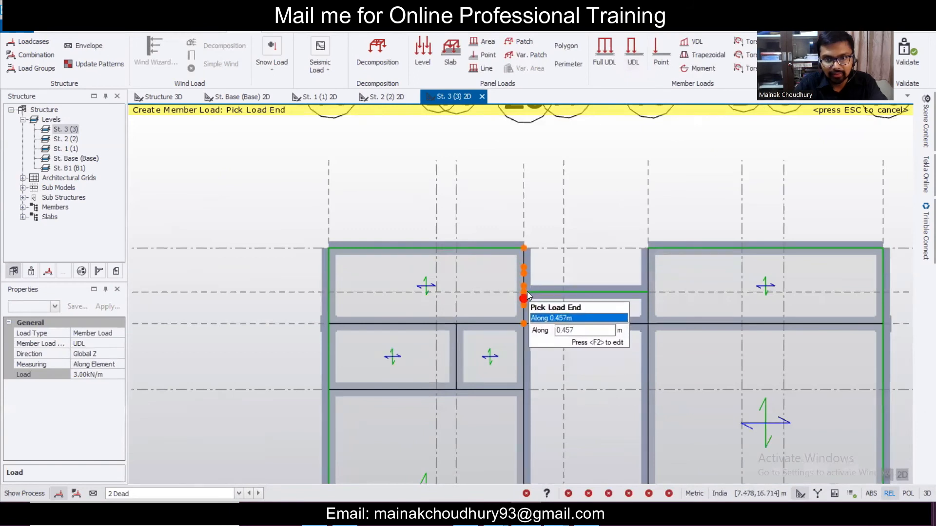
pyautogui.scroll(1, 526, 291)
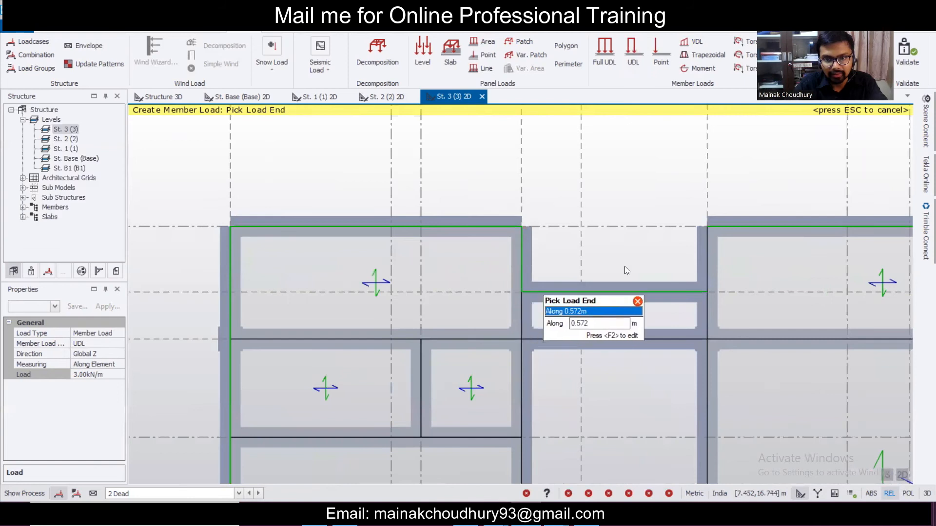
pyautogui.click(635, 56)
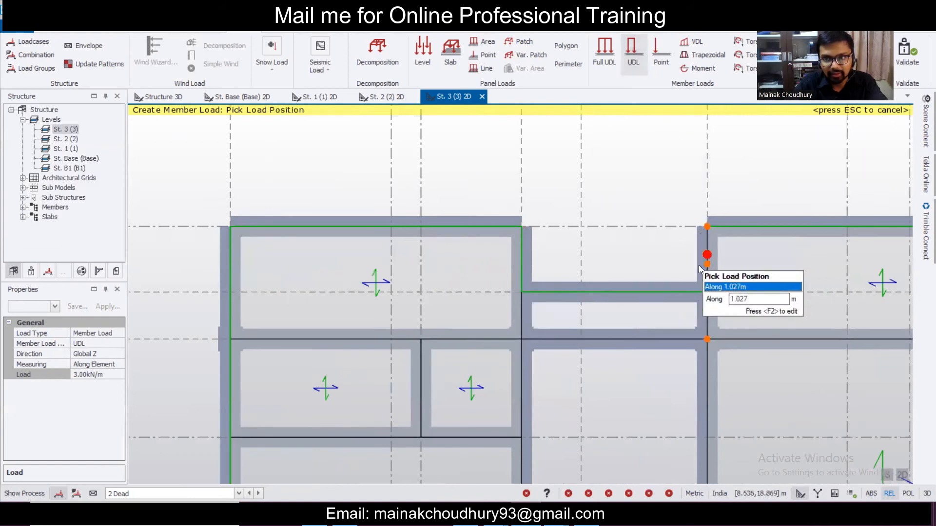
pyautogui.click(707, 239)
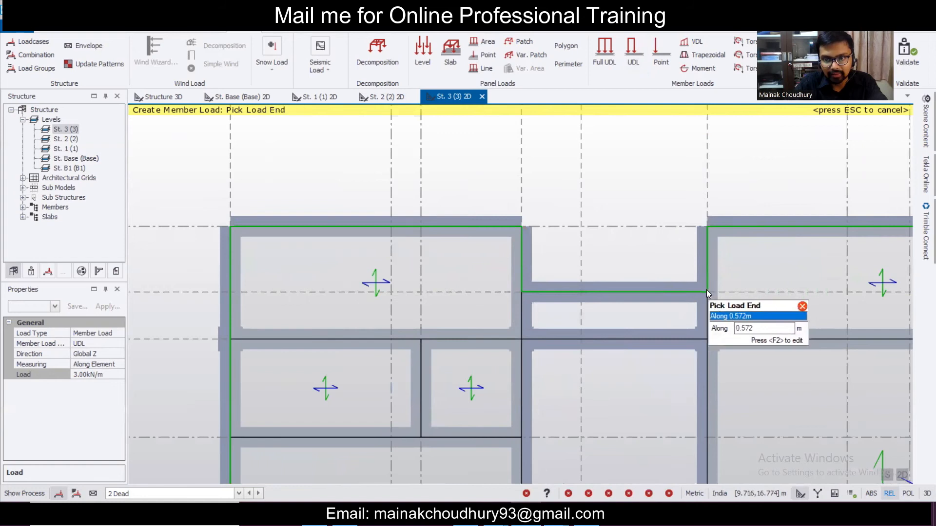
pyautogui.scroll(-4, 706, 291)
pyautogui.moveTo(834, 353); pyautogui.dragTo(722, 212, button='middle')
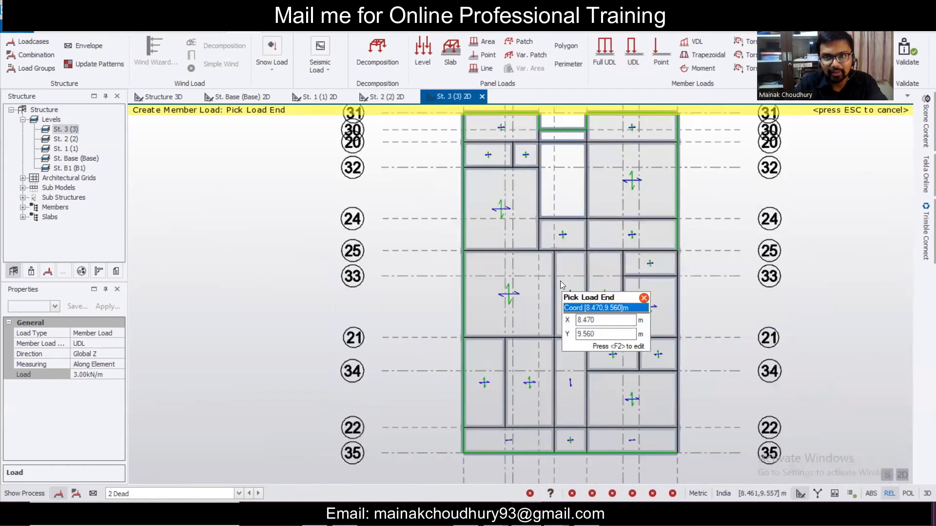
# - Switch back to the full-length UDL and view the St. 3 floor in 3D
pyautogui.click(612, 51)
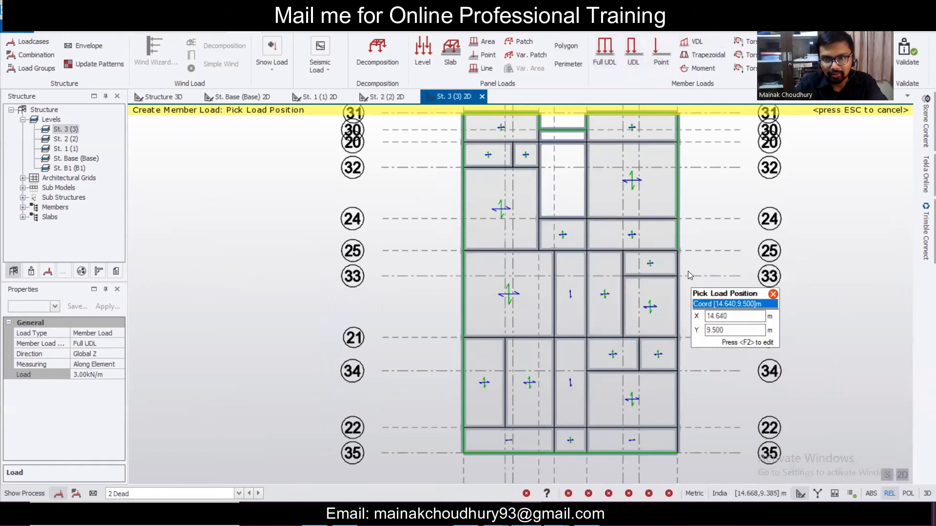
pyautogui.scroll(-1, 687, 270)
pyautogui.scroll(1, 686, 317)
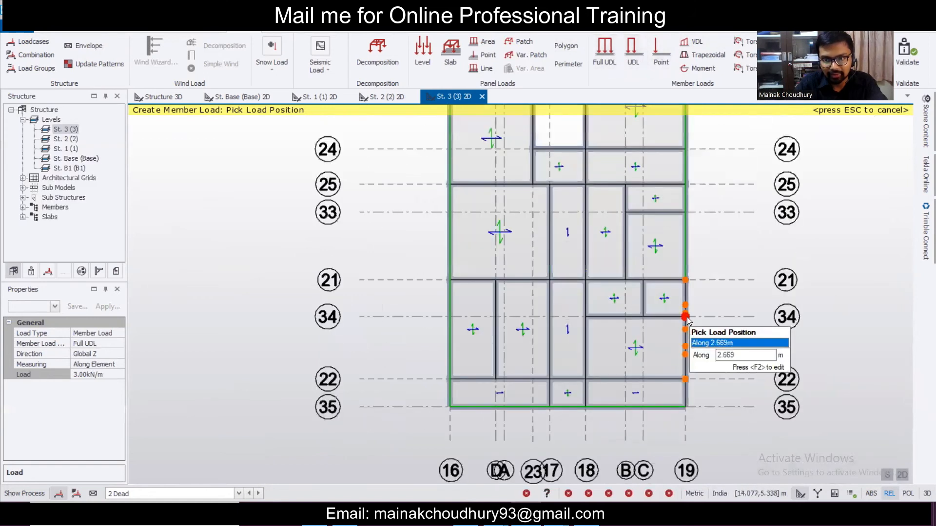
pyautogui.scroll(1, 700, 394)
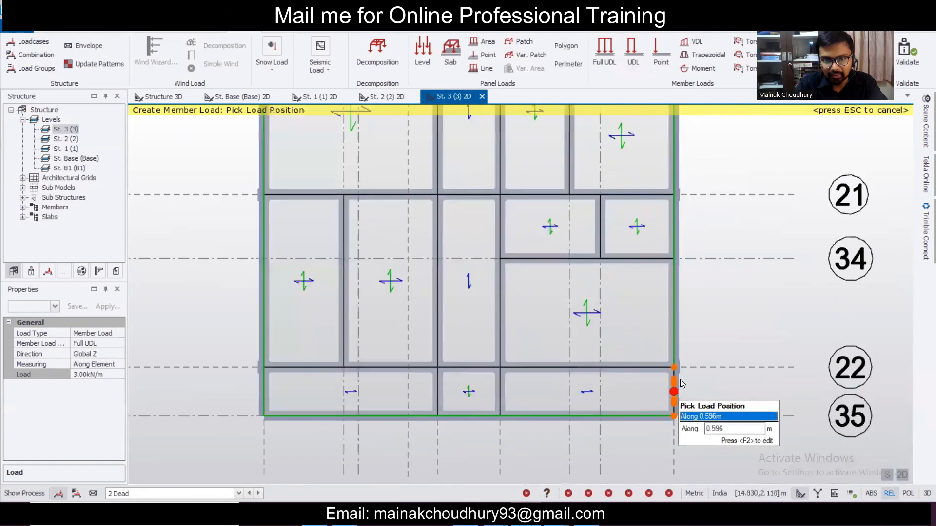
pyautogui.scroll(-4, 718, 277)
pyautogui.scroll(-3, 637, 250)
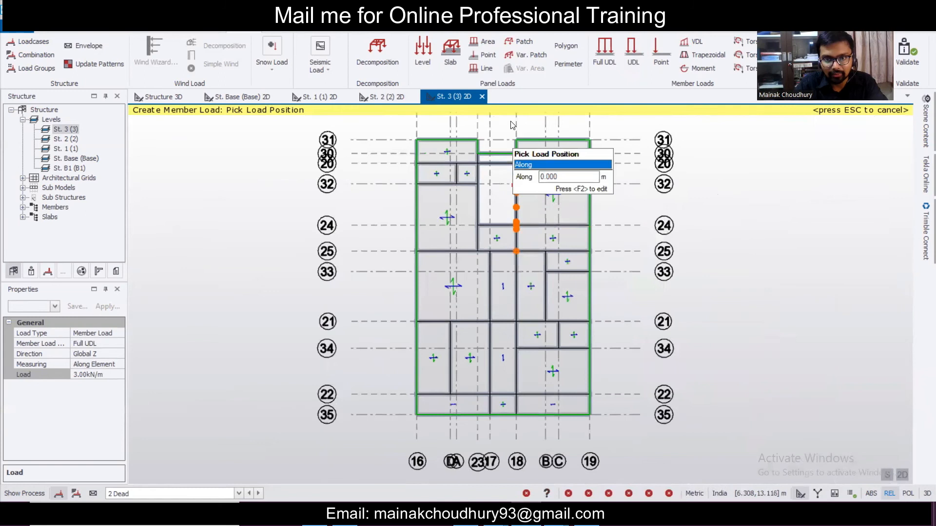
pyautogui.scroll(4, 514, 151)
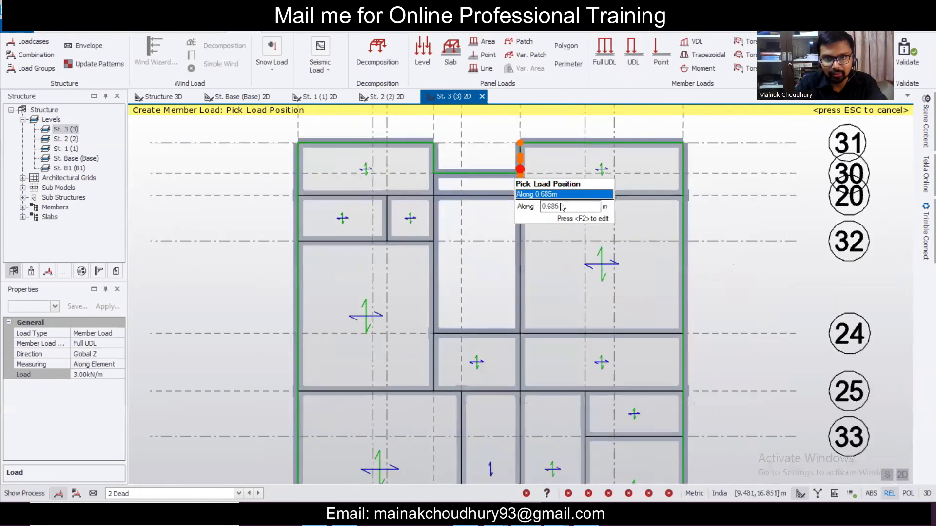
pyautogui.scroll(2, 513, 168)
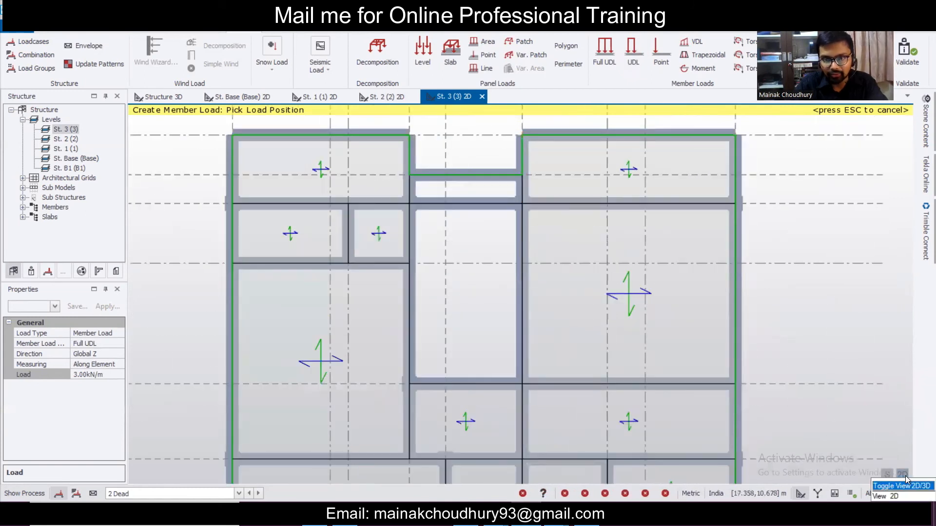
pyautogui.click(905, 478)
# - Place a full UDL on the short beam and set its load to 7.00 kN/m
pyautogui.scroll(5, 427, 300)
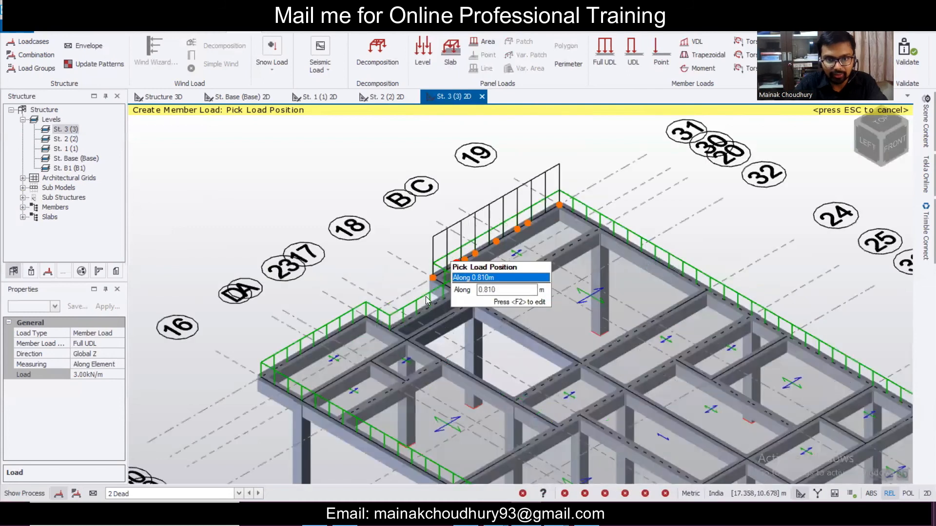
pyautogui.click(421, 298)
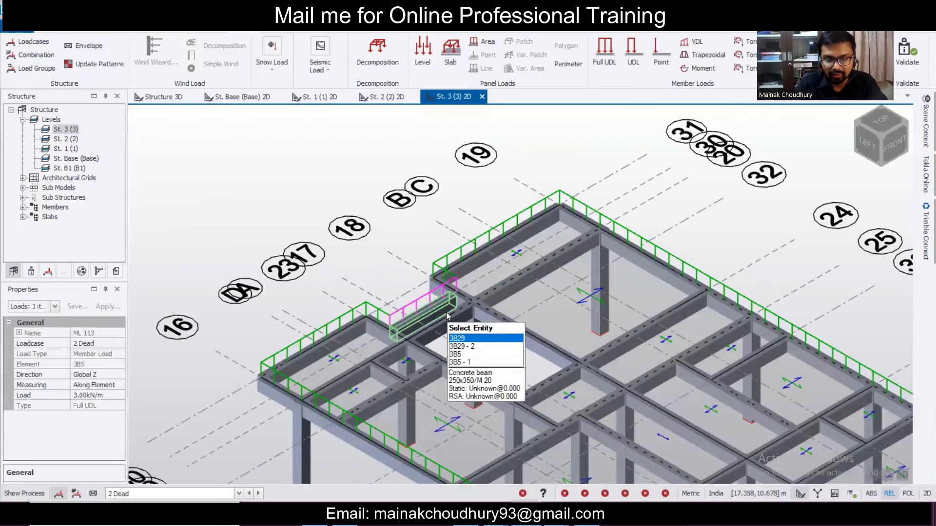
pyautogui.click(103, 397)
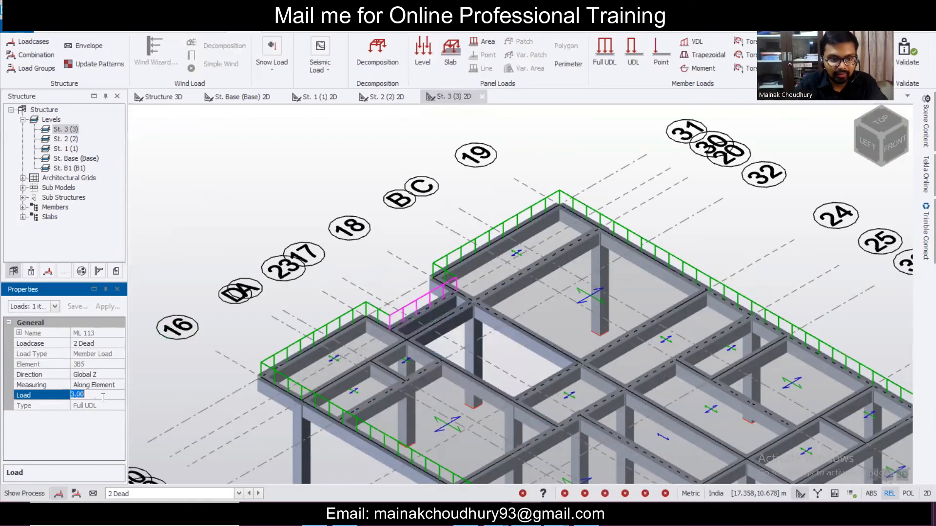
pyautogui.write('7')
pyautogui.press('Return')
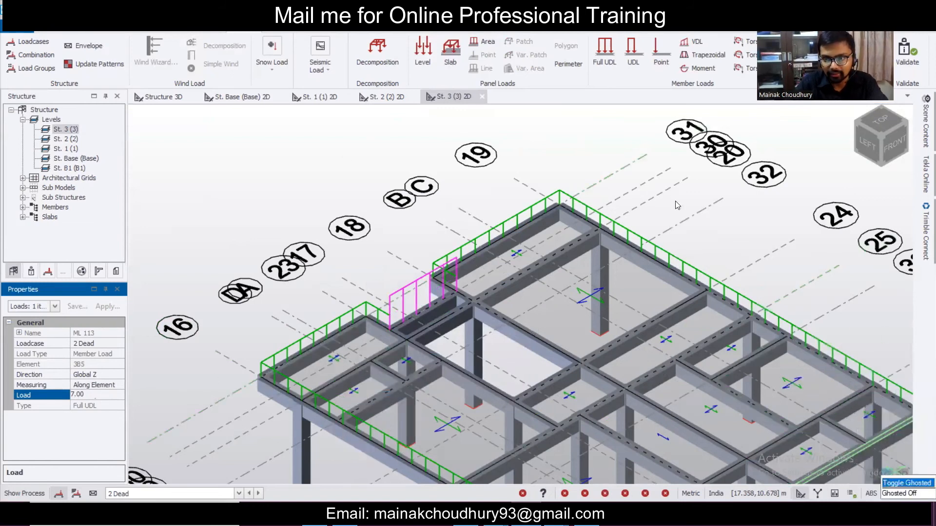
# - Place another 7.00 kN/m full-length UDL on the next beam by the opening
pyautogui.click(607, 57)
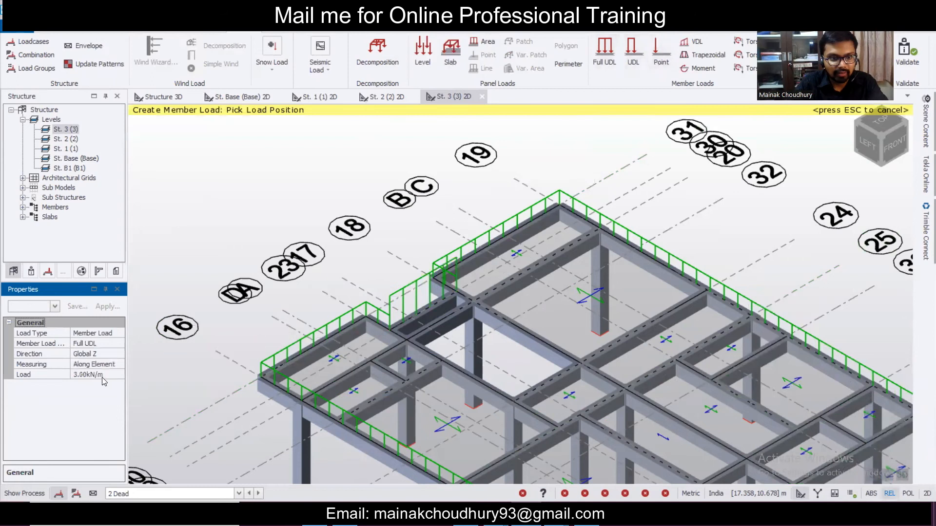
pyautogui.click(103, 375)
pyautogui.write('7')
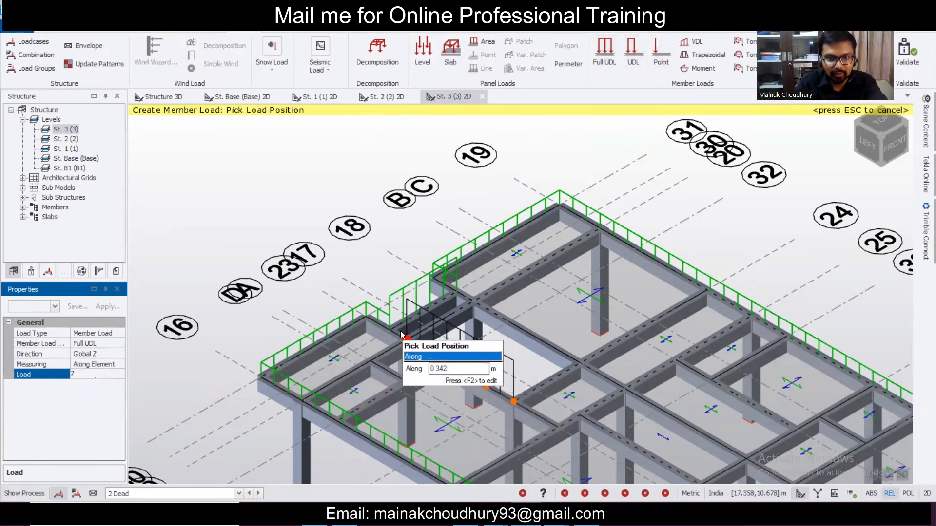
pyautogui.scroll(1, 399, 341)
pyautogui.scroll(2, 399, 341)
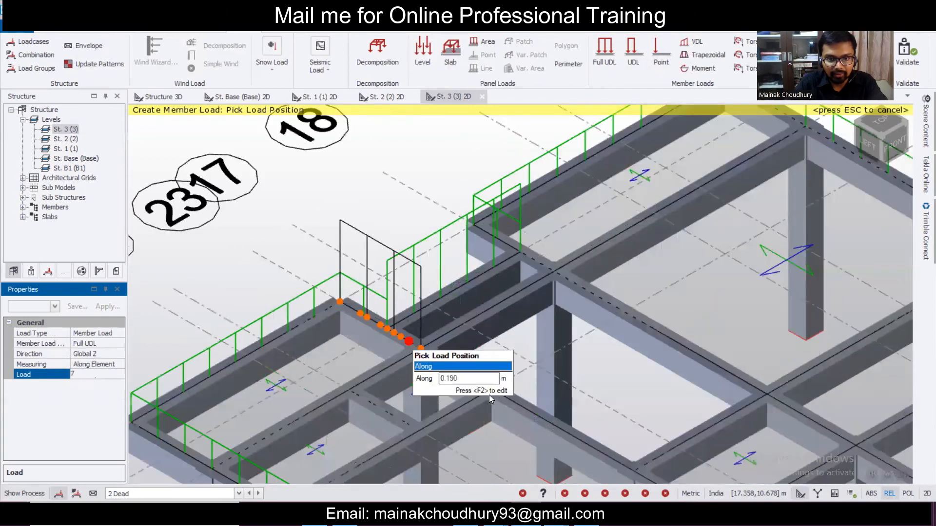
pyautogui.click(483, 394)
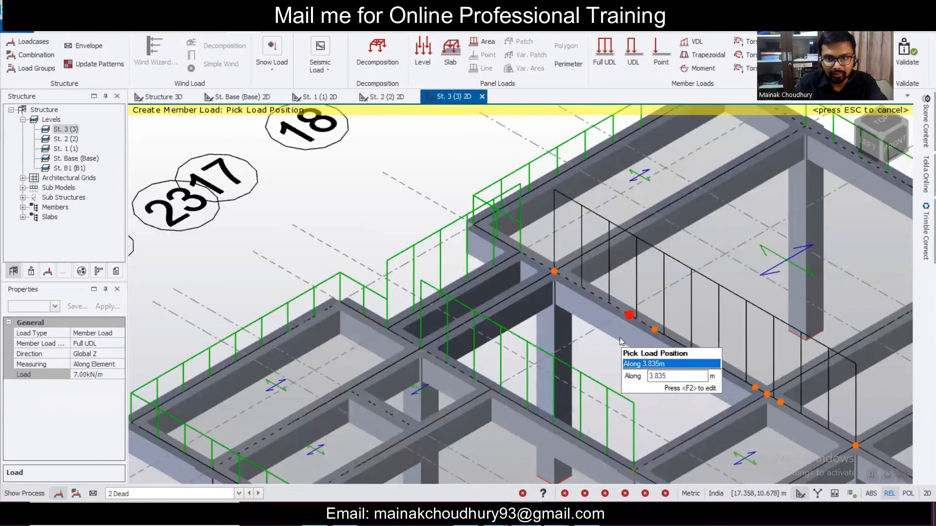
# - Switch to partial-length uniform member loads back in the 2D floor plan
pyautogui.scroll(-2, 597, 314)
pyautogui.scroll(-1, 650, 355)
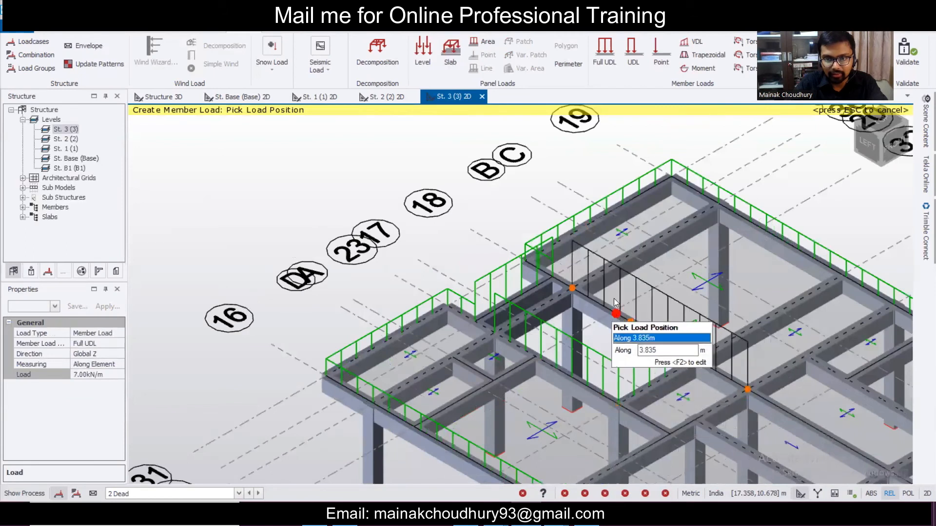
pyautogui.click(632, 54)
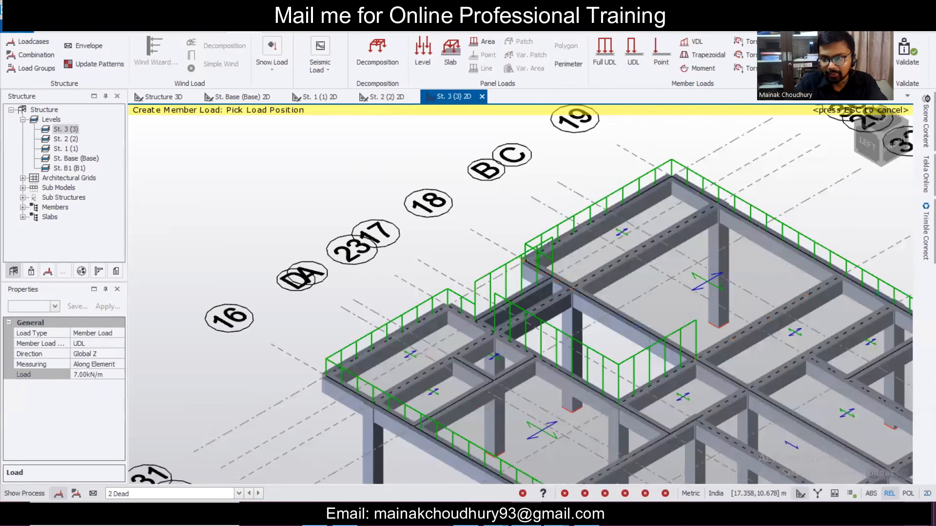
pyautogui.click(924, 494)
# - Pick start points for a partial 7.00 kN/m UDL on the beam, restarting placement several times
pyautogui.scroll(5, 525, 244)
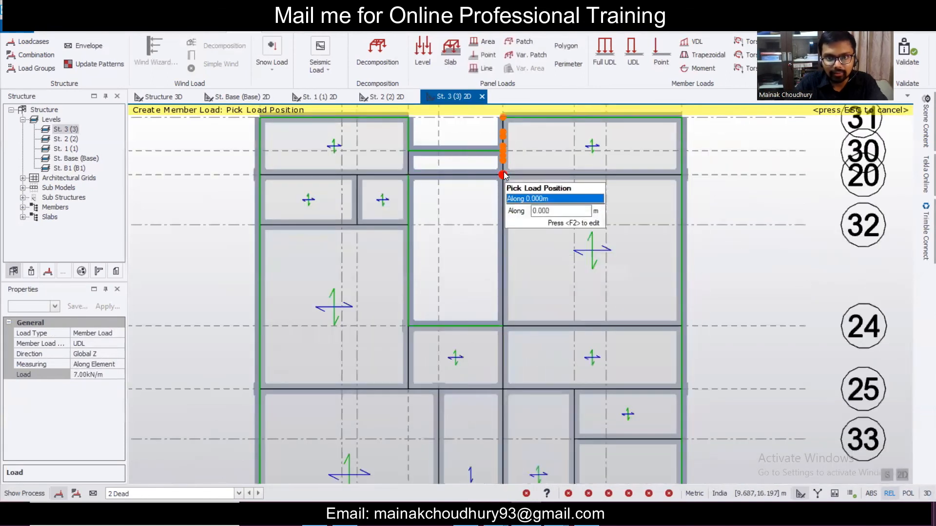
pyautogui.click(503, 175)
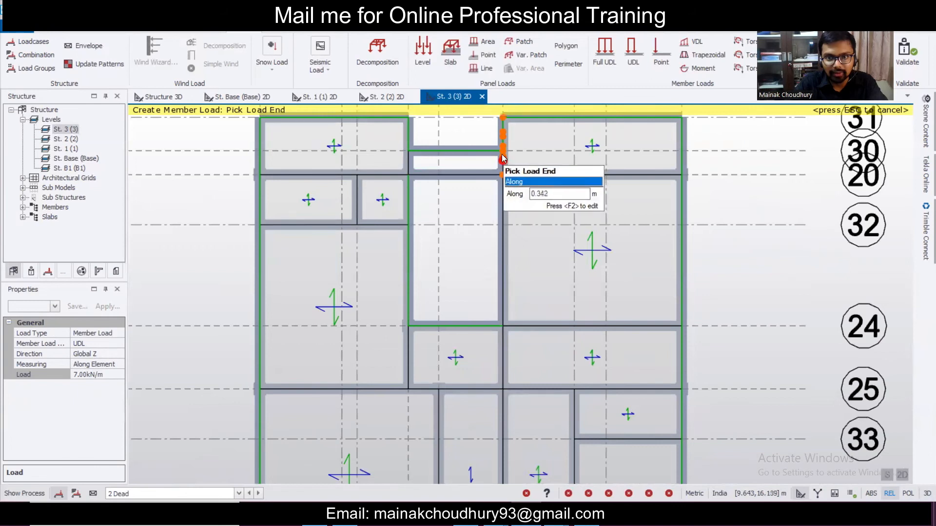
pyautogui.scroll(1, 504, 150)
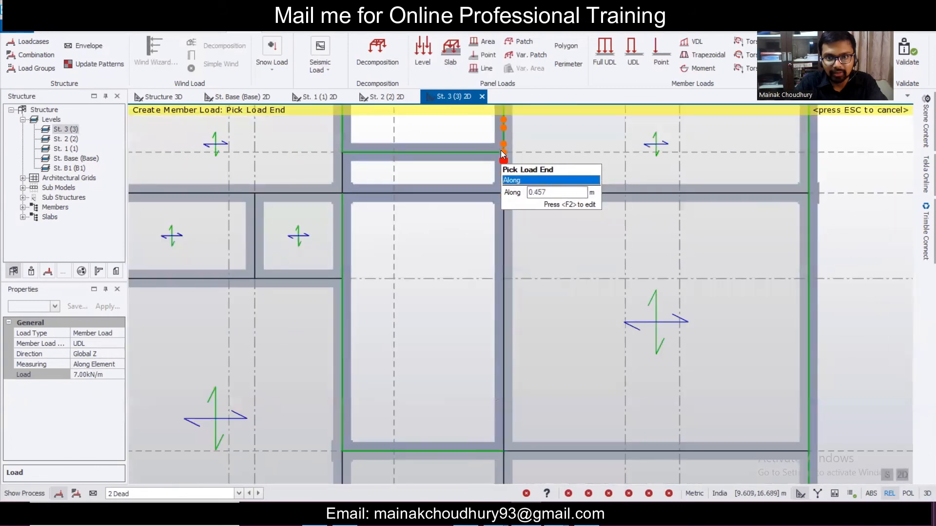
pyautogui.scroll(2, 501, 150)
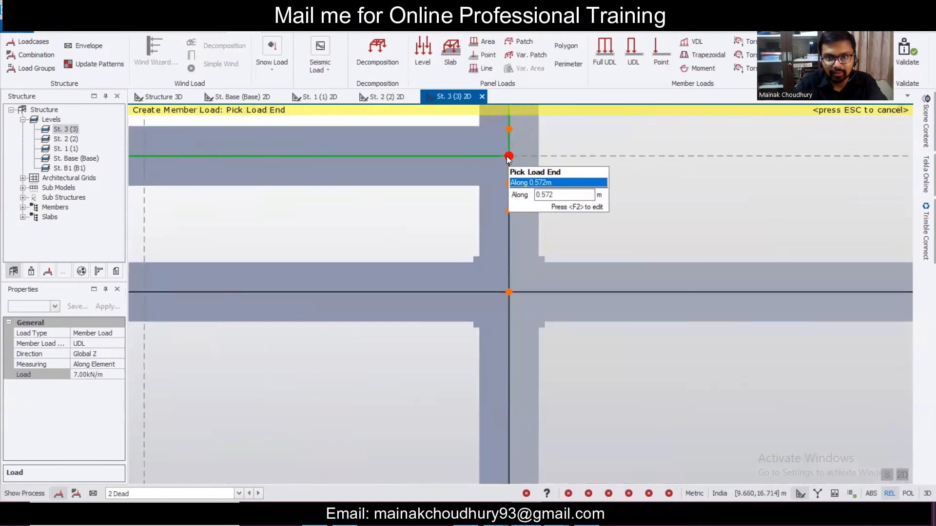
pyautogui.scroll(-2, 507, 160)
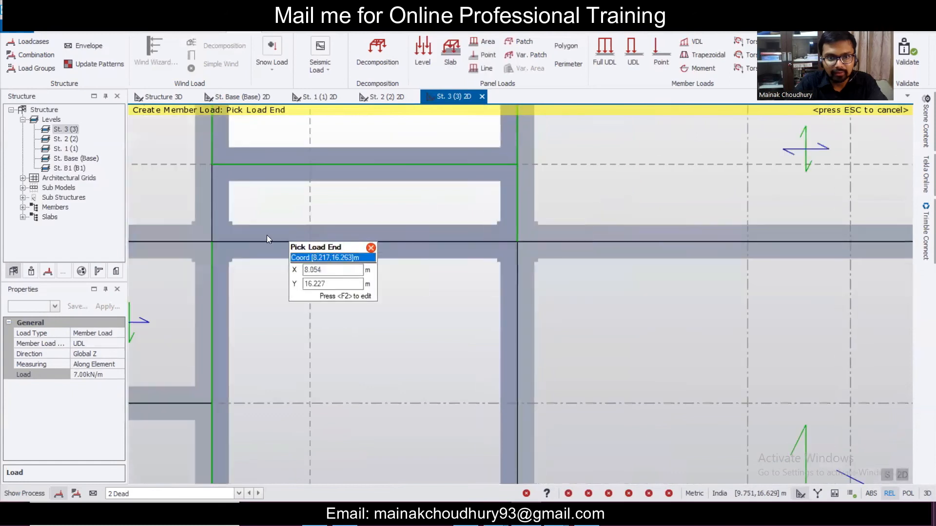
pyautogui.click(631, 54)
pyautogui.click(213, 243)
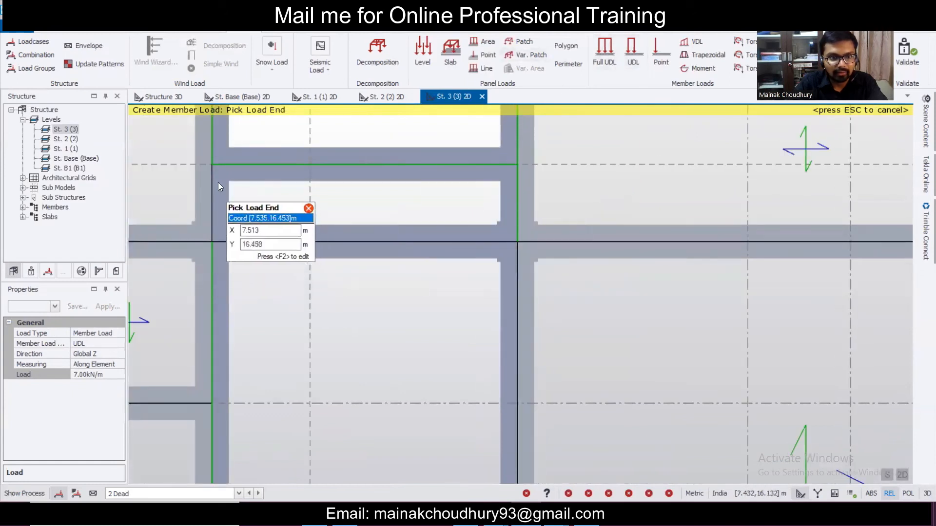
pyautogui.click(641, 57)
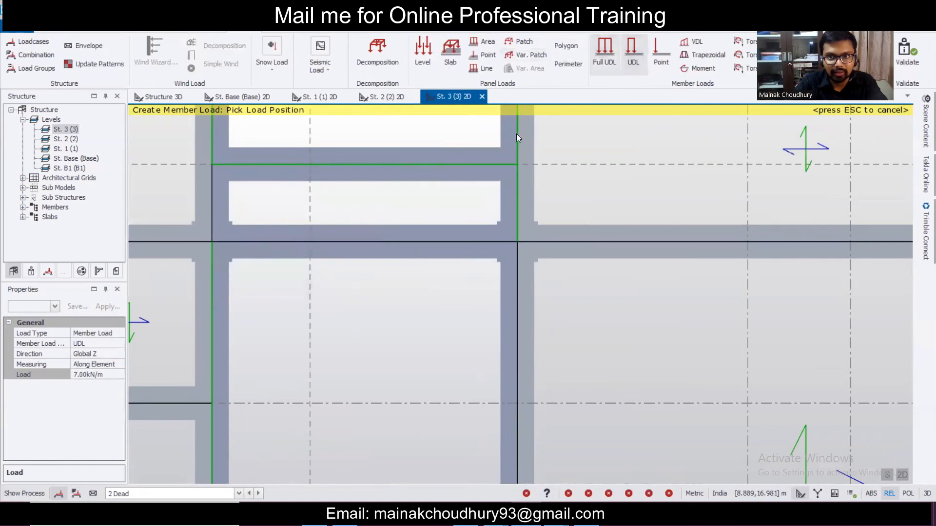
pyautogui.click(211, 239)
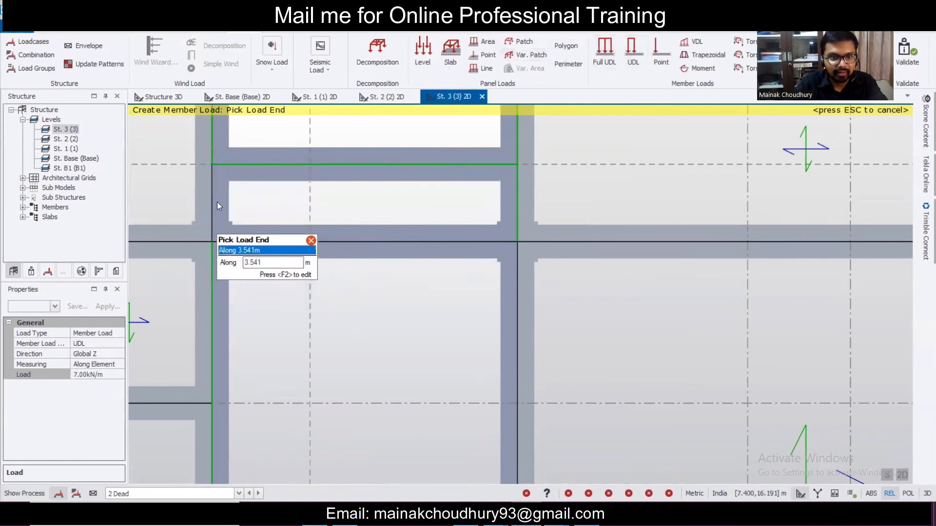
pyautogui.click(630, 63)
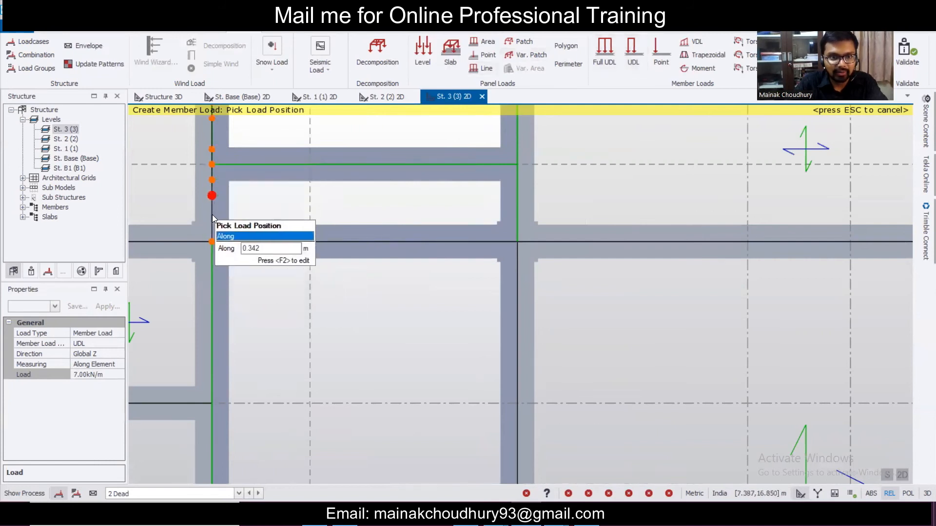
pyautogui.click(211, 240)
pyautogui.scroll(-2, 215, 175)
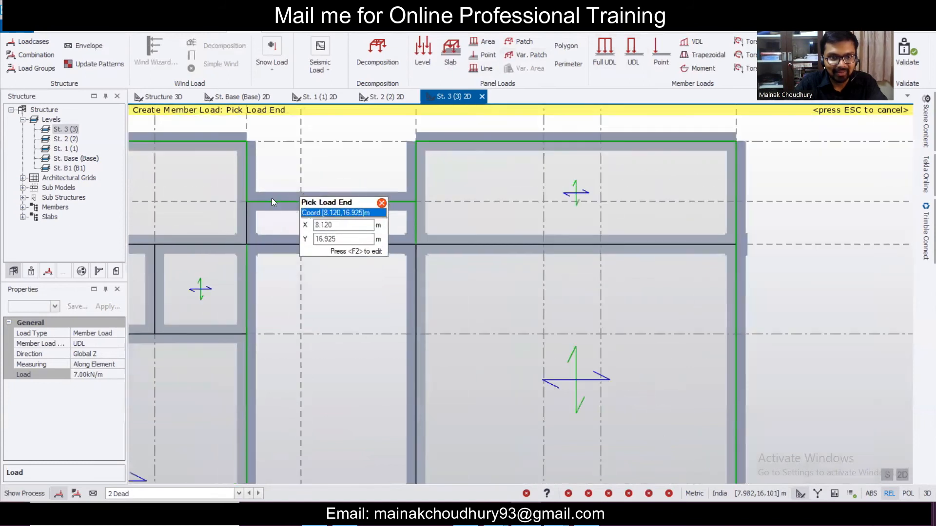
pyautogui.click(632, 57)
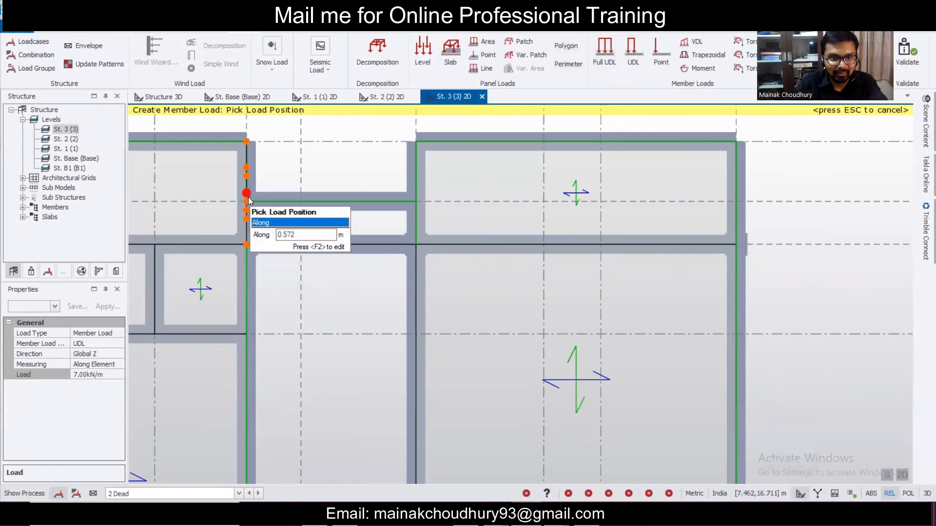
# - Place a partial 7.00 kN/m UDL from the beam junction to its end point
pyautogui.scroll(1, 248, 202)
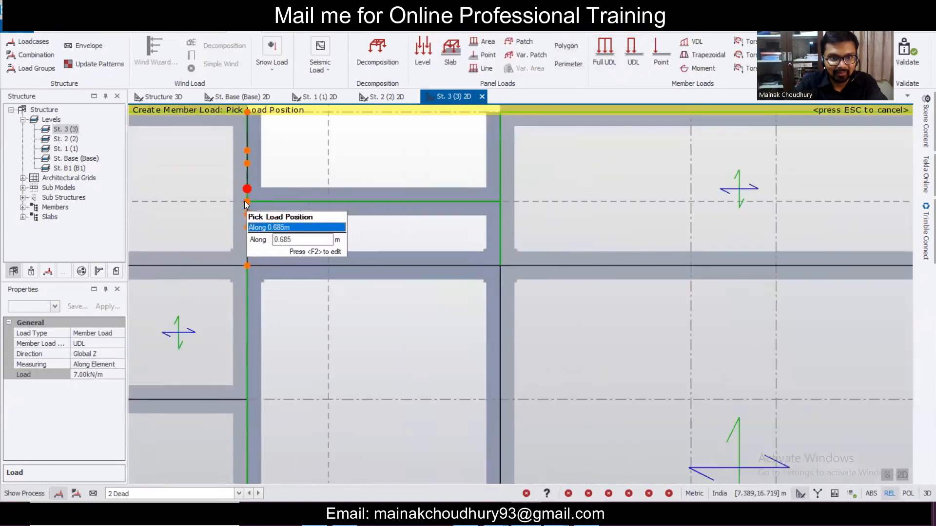
pyautogui.scroll(2, 246, 203)
pyautogui.click(247, 202)
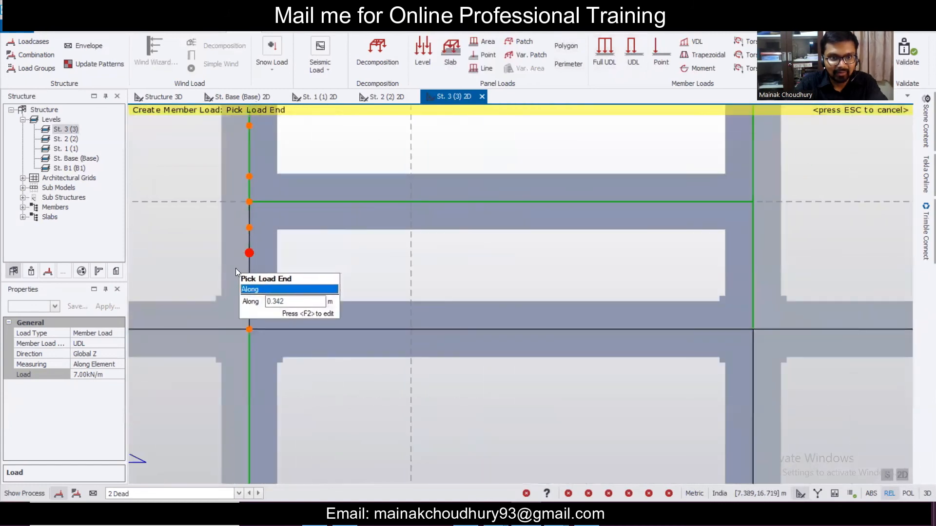
pyautogui.click(248, 330)
pyautogui.scroll(-5, 328, 245)
pyautogui.moveTo(506, 355); pyautogui.dragTo(516, 258, button='middle')
# - Start another partial 7.00 kN/m load beside the opening and view it in 3D
pyautogui.click(630, 55)
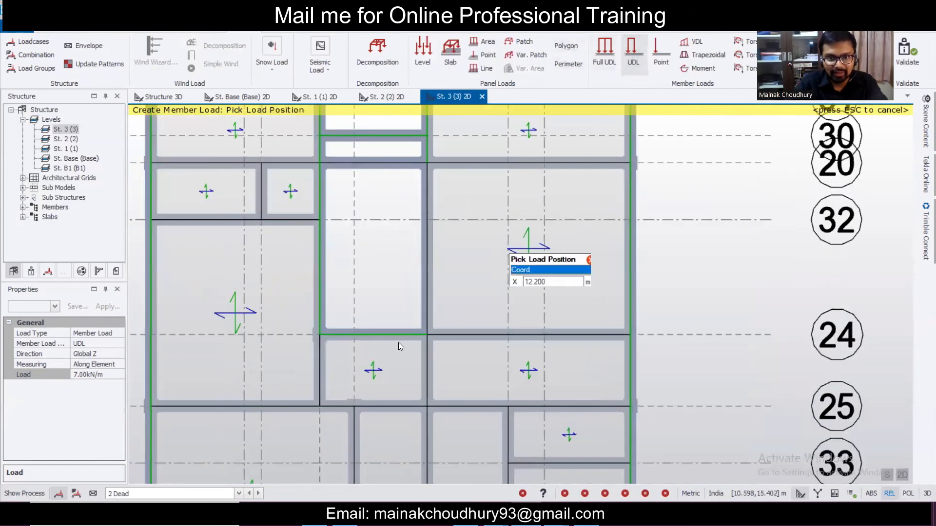
pyautogui.click(436, 166)
pyautogui.scroll(2, 428, 334)
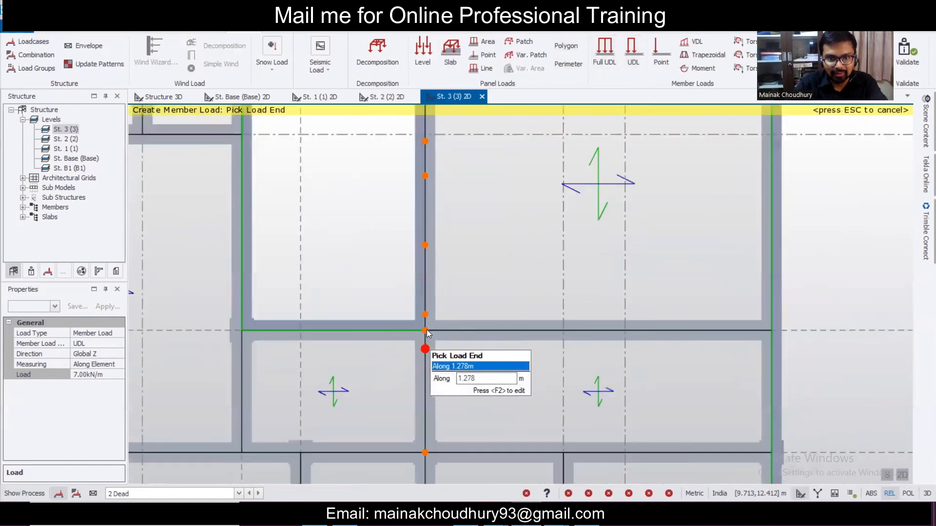
pyautogui.scroll(-3, 488, 288)
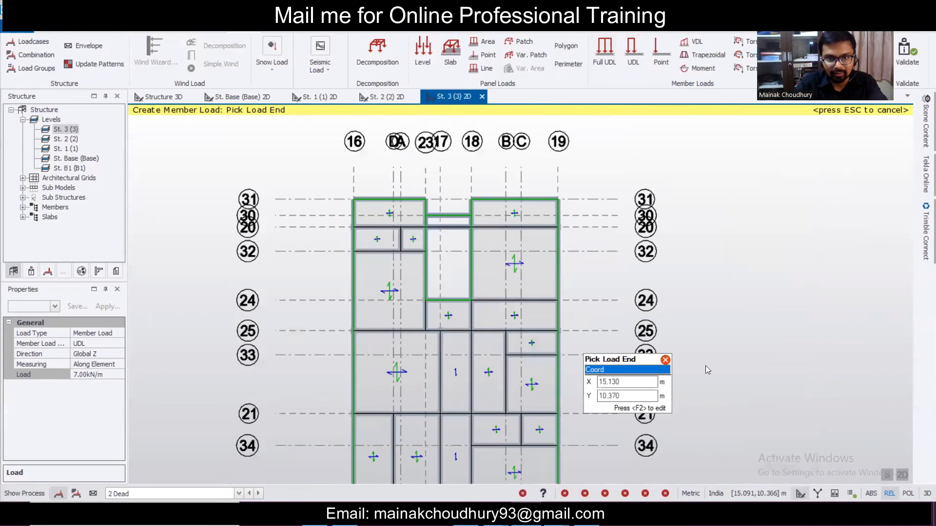
pyautogui.click(902, 475)
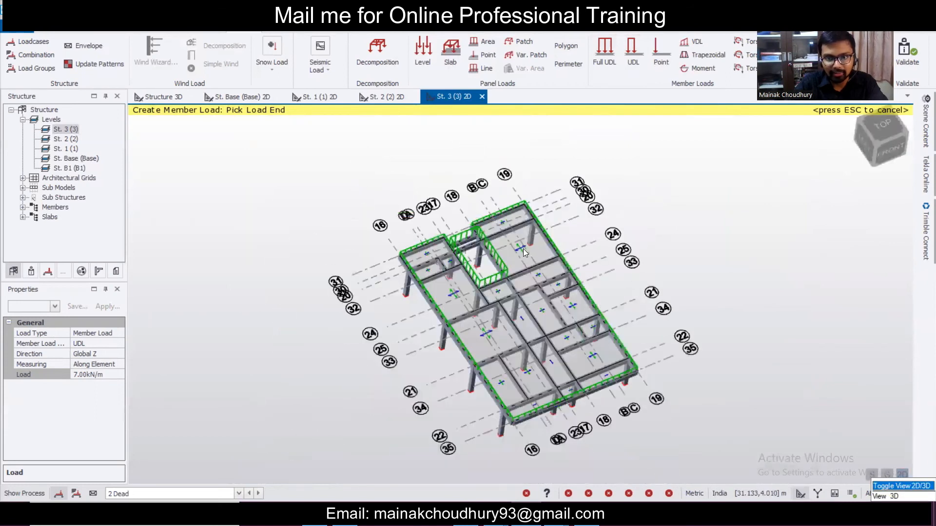
# - Orbit and zoom the St. 3 floor to inspect its dead loads
pyautogui.scroll(5, 517, 266)
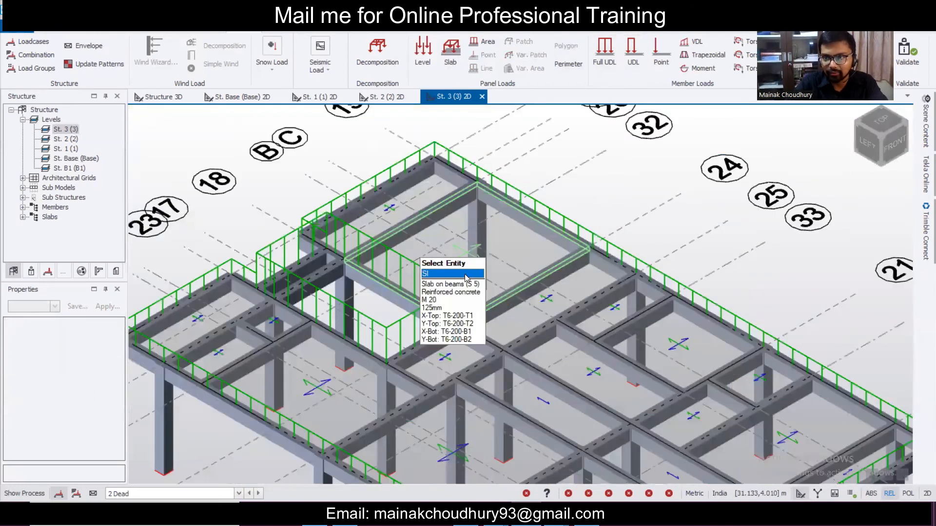
pyautogui.scroll(-4, 376, 243)
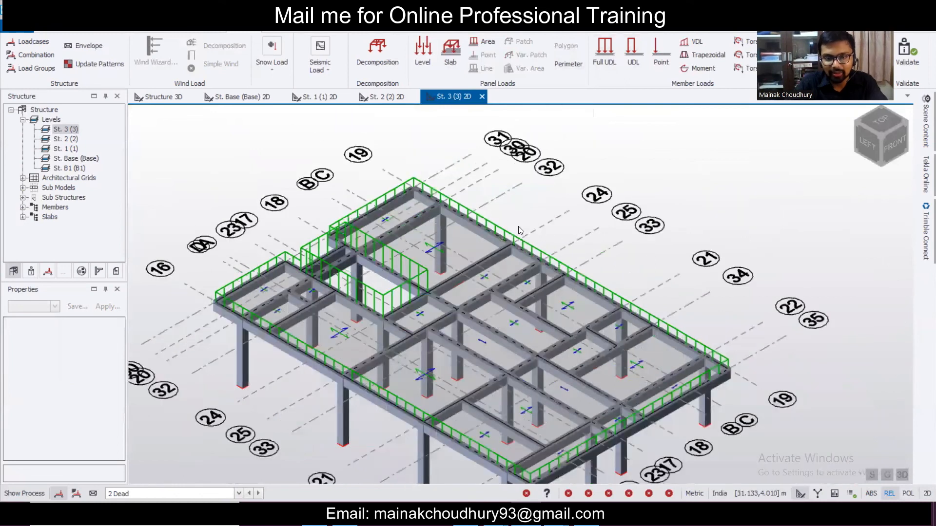
pyautogui.moveTo(700, 256); pyautogui.dragTo(481, 229, button='right')
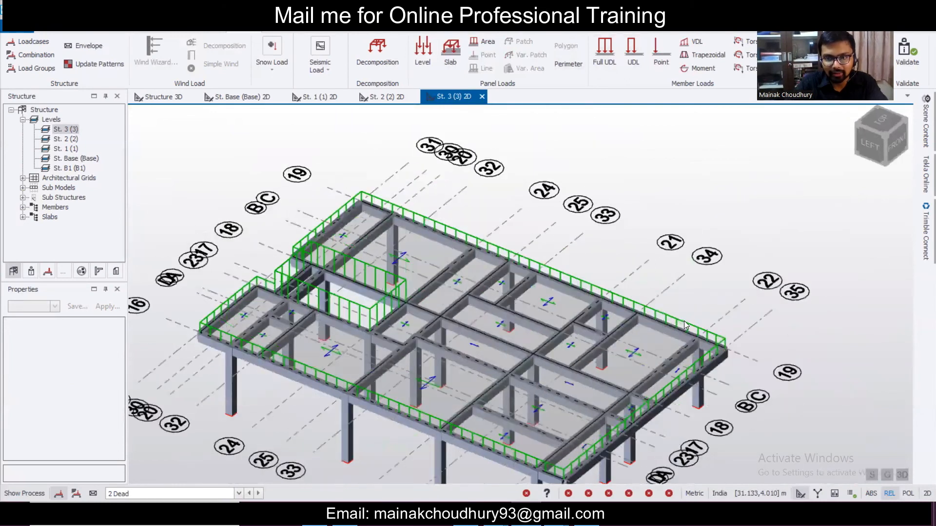
pyautogui.scroll(5, 685, 319)
pyautogui.scroll(-2, 686, 317)
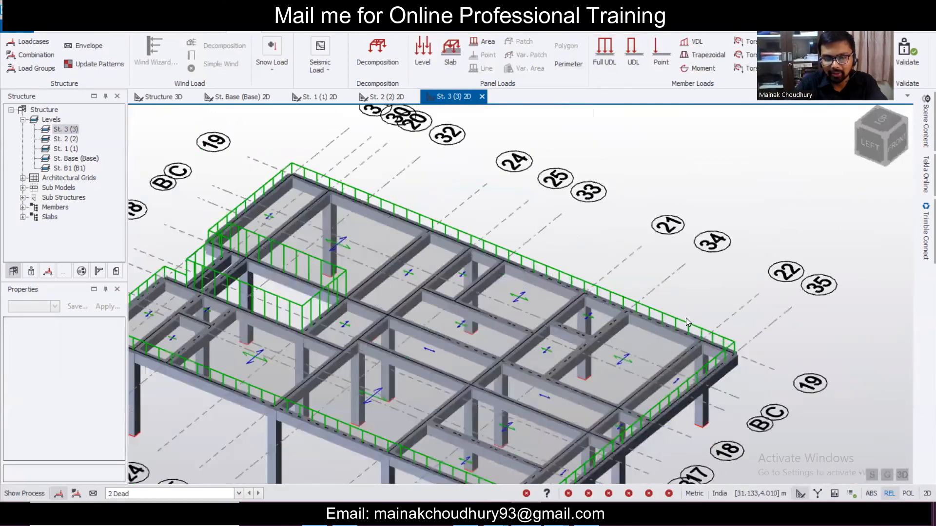
pyautogui.scroll(-3, 689, 319)
pyautogui.moveTo(546, 345); pyautogui.dragTo(513, 336, button='right')
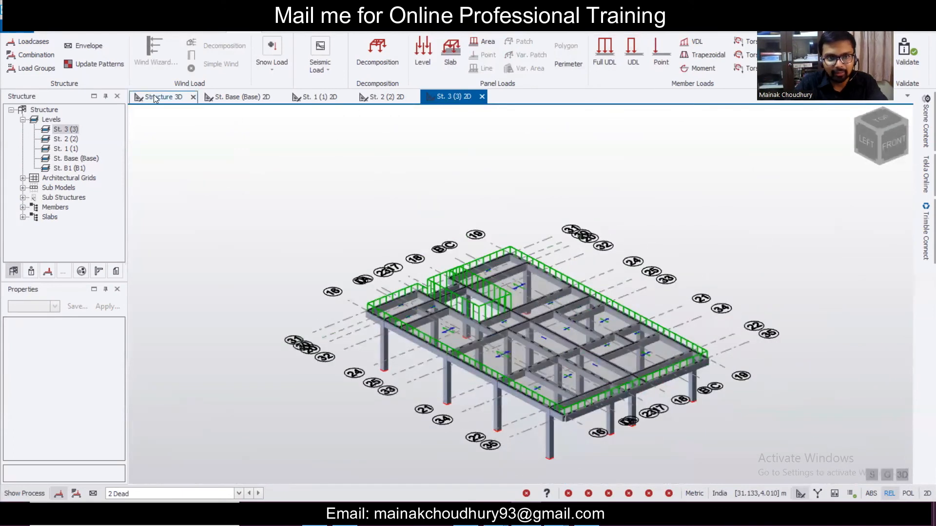
# - Show the full 3D building and orbit it around to view the back
pyautogui.click(153, 96)
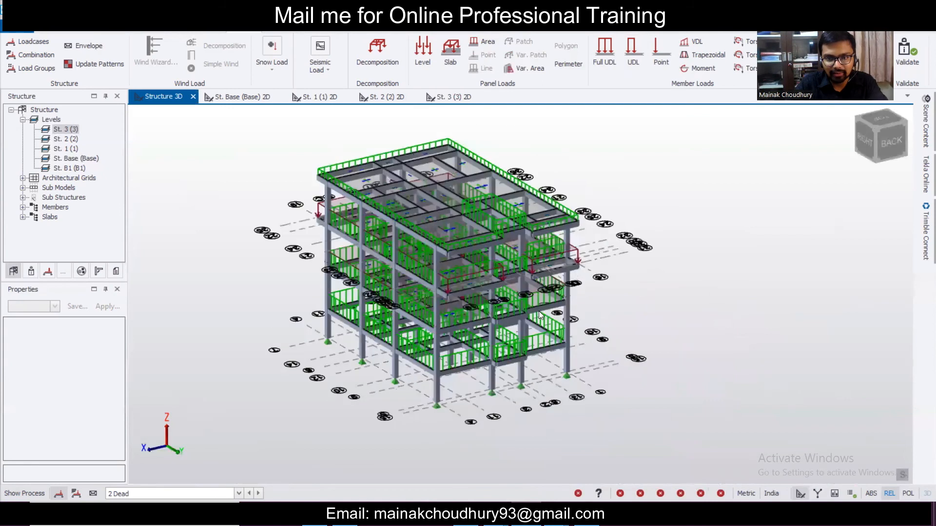
pyautogui.scroll(2, 539, 311)
pyautogui.scroll(3, 420, 297)
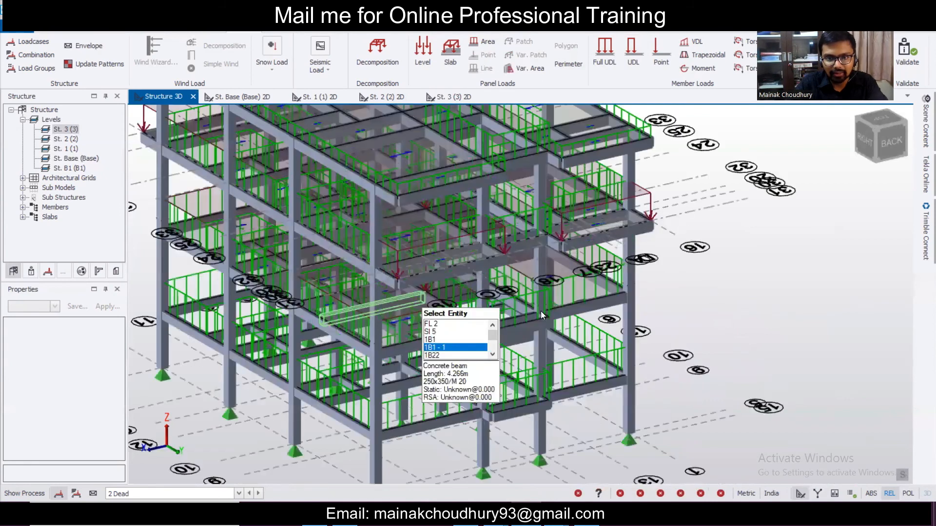
pyautogui.scroll(2, 545, 310)
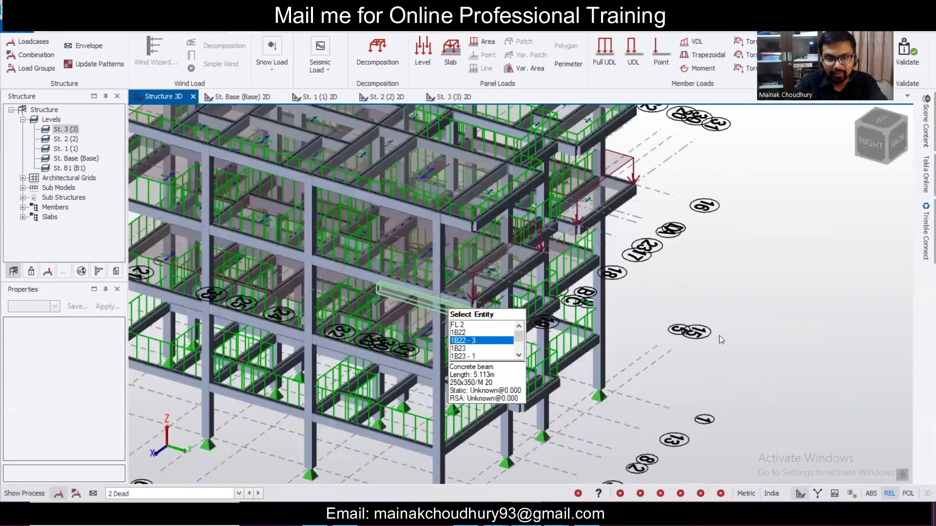
pyautogui.scroll(-5, 444, 320)
pyautogui.moveTo(583, 337); pyautogui.dragTo(613, 335, button='middle')
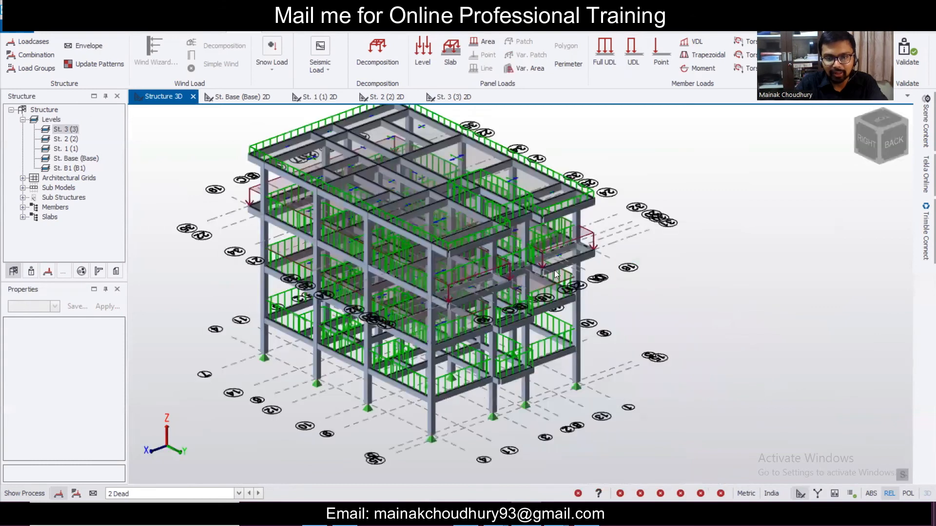
pyautogui.scroll(3, 556, 275)
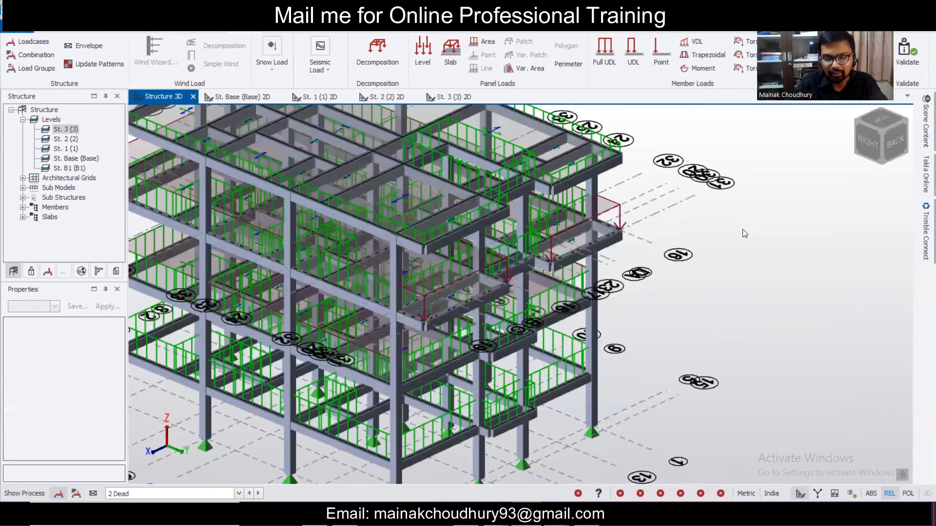
pyautogui.scroll(-3, 741, 231)
pyautogui.moveTo(741, 231); pyautogui.dragTo(690, 233, button='middle')
pyautogui.scroll(3, 694, 230)
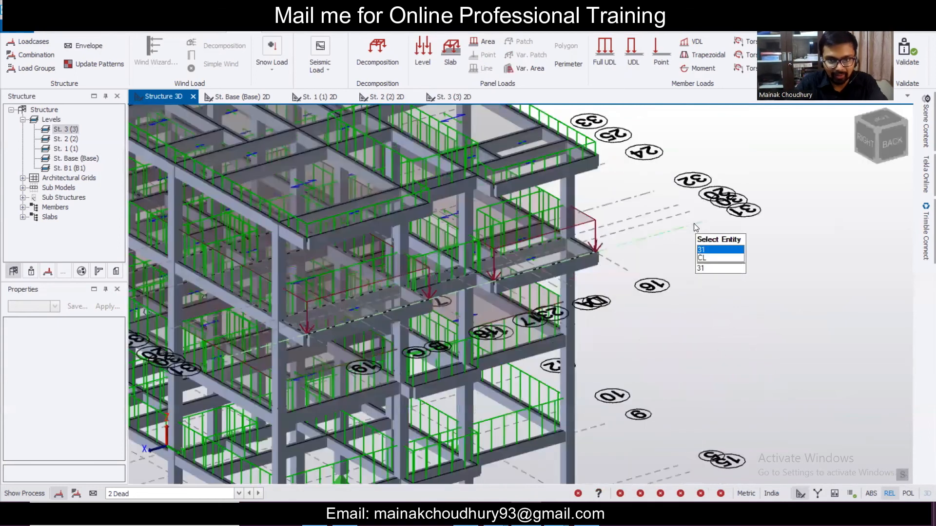
pyautogui.scroll(-2, 615, 283)
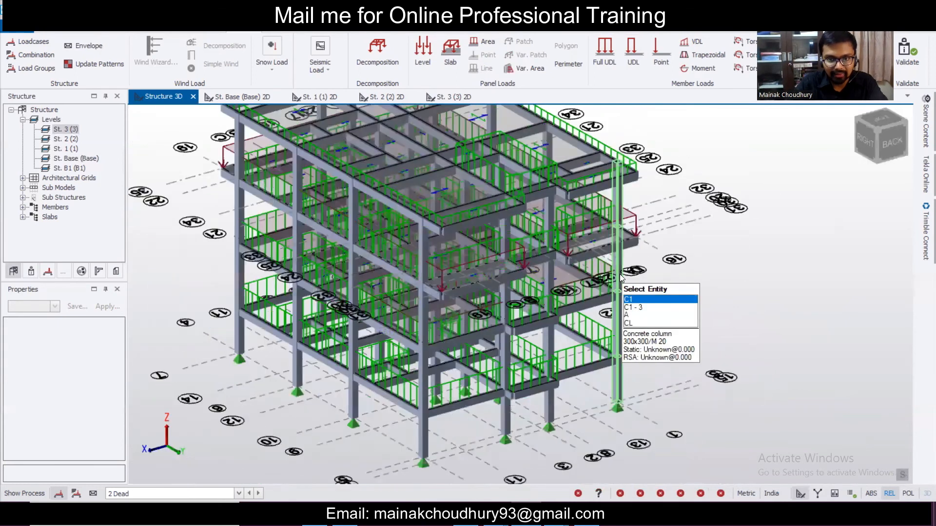
pyautogui.scroll(1, 685, 296)
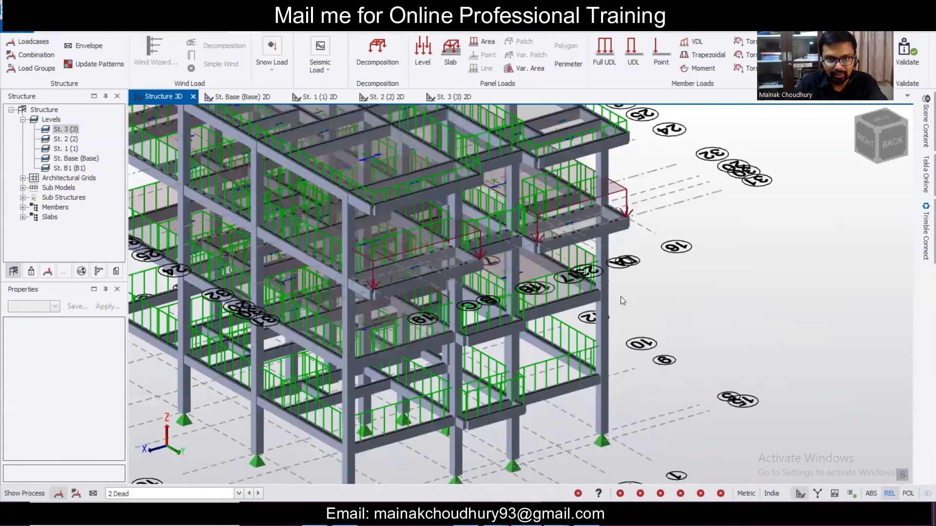
pyautogui.scroll(-1, 680, 295)
pyautogui.scroll(-2, 687, 295)
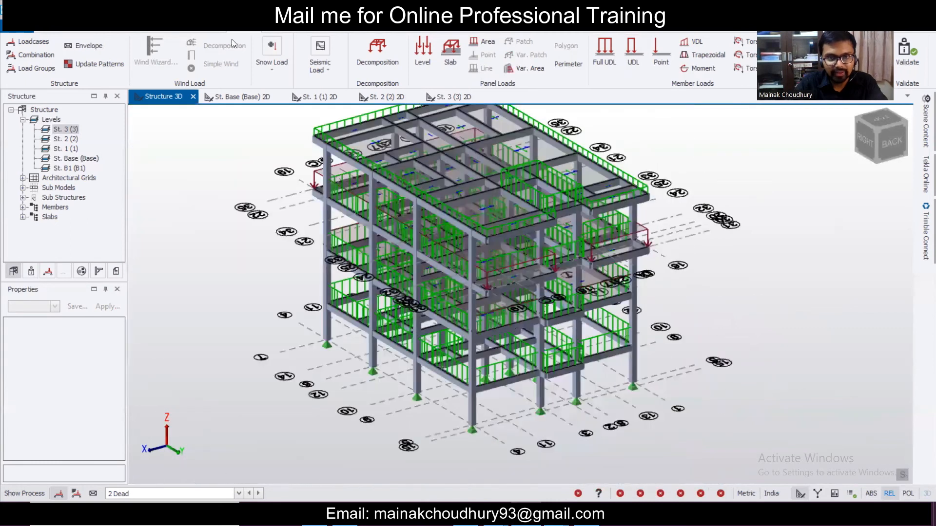
# - Launch the Seismic Wizard from the Seismic Load options
pyautogui.click(414, 58)
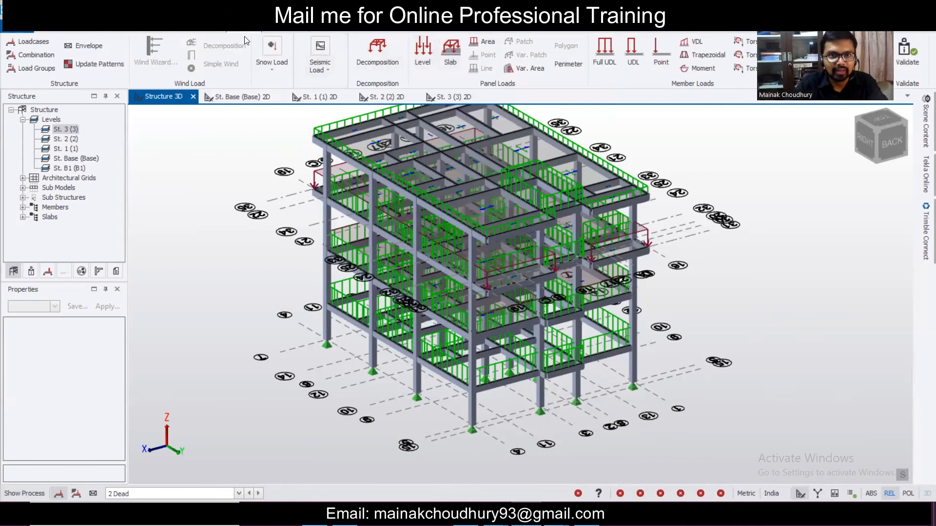
pyautogui.click(335, 73)
pyautogui.click(315, 111)
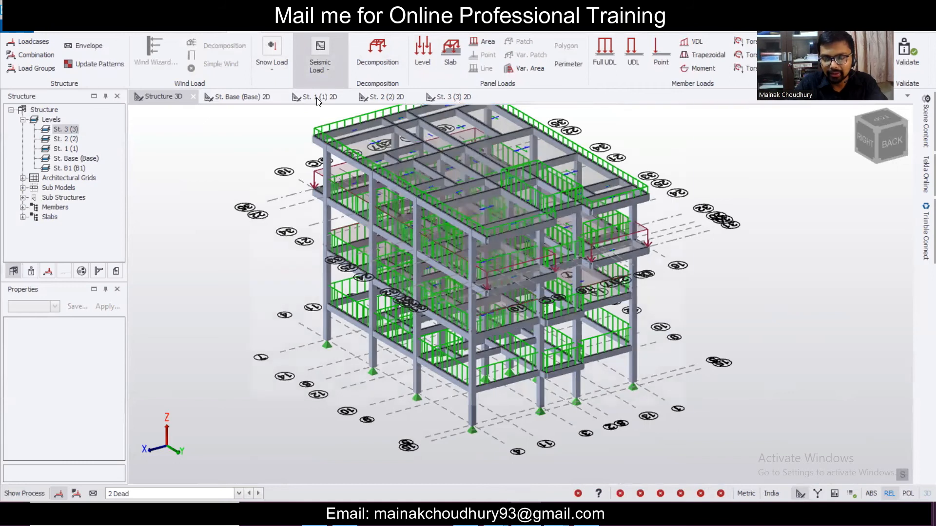
# - Ignore seismic at and below St. Base and set the importance factor to 1.0
pyautogui.click(590, 396)
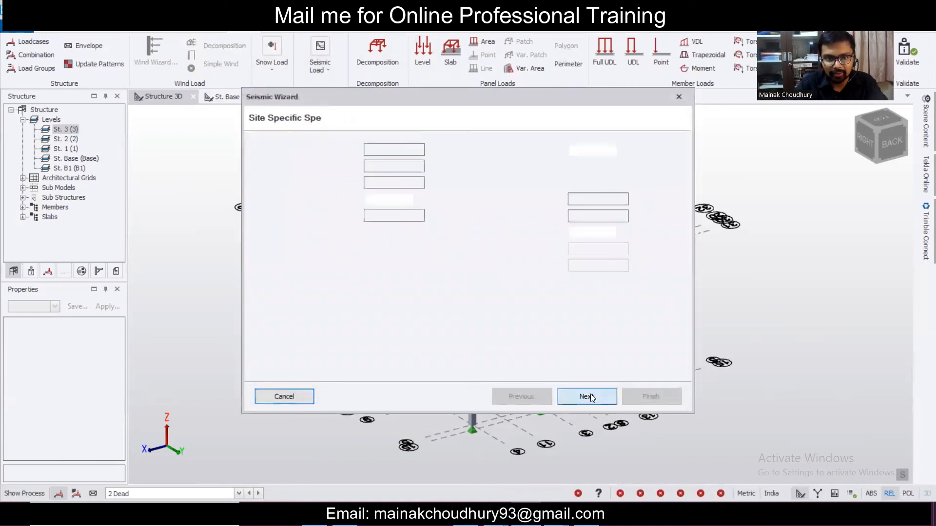
pyautogui.click(419, 200)
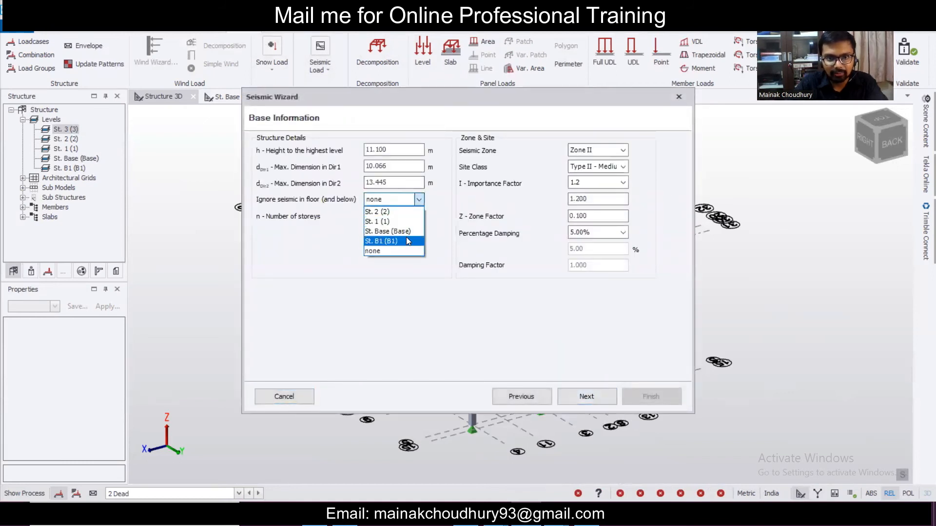
pyautogui.click(408, 231)
pyautogui.click(613, 187)
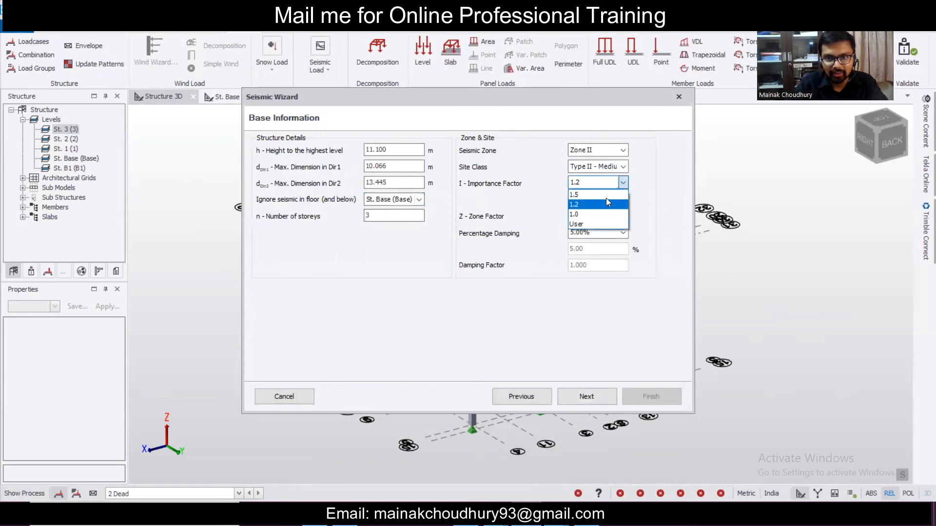
pyautogui.click(603, 217)
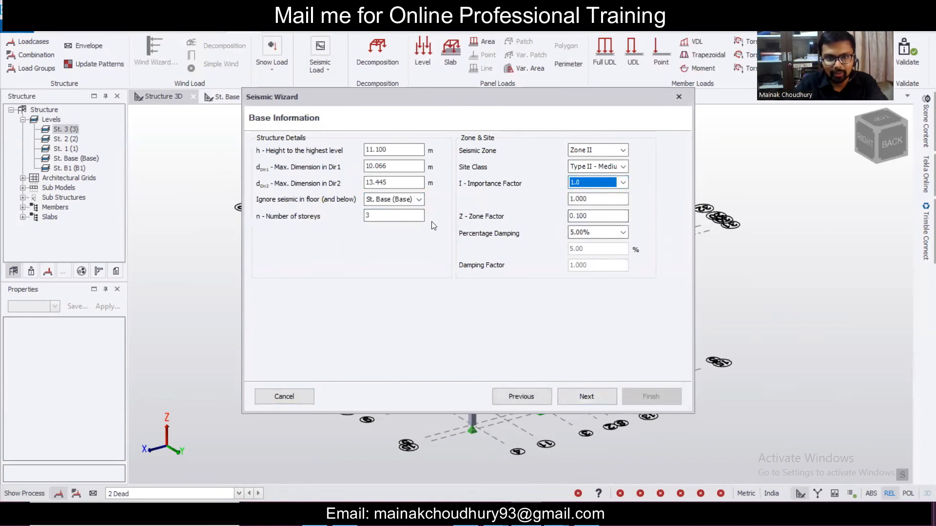
pyautogui.click(603, 400)
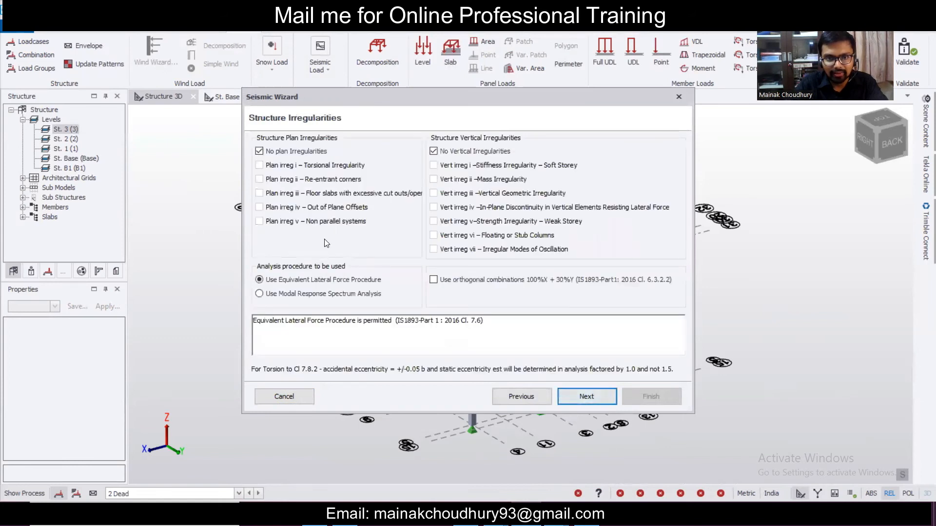
# - Choose modal response spectrum analysis and RC MRF Building in both directions
pyautogui.click(332, 294)
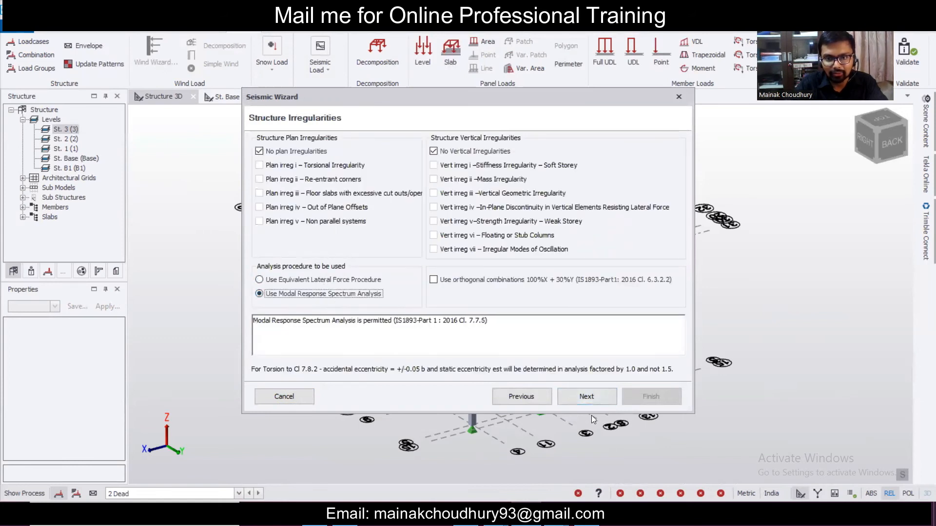
pyautogui.click(590, 402)
pyautogui.click(420, 213)
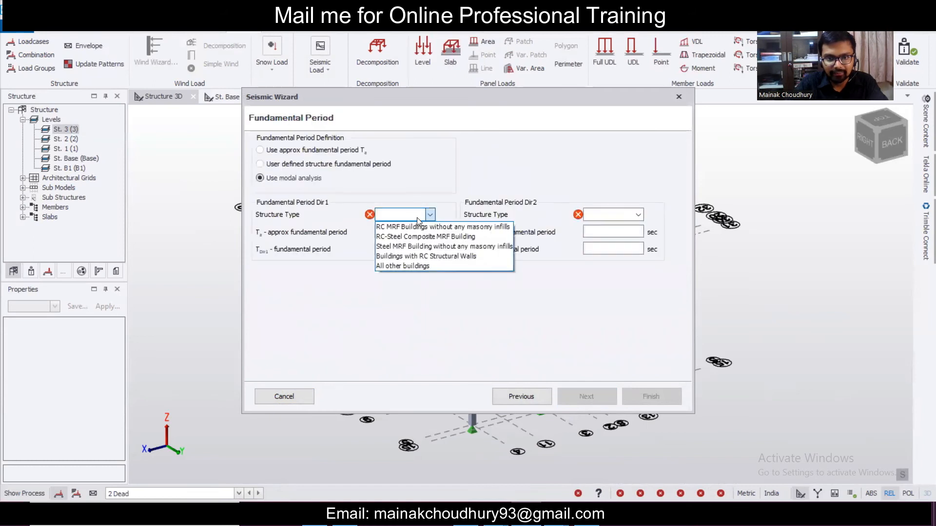
pyautogui.click(420, 225)
pyautogui.click(615, 218)
pyautogui.click(616, 226)
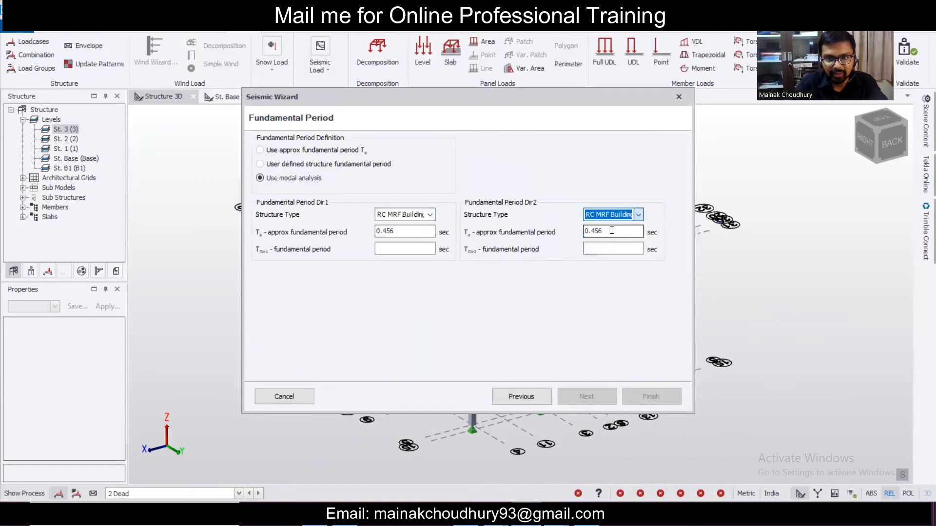
# - Set both directions to Moment Frame Systems with RC building with SMRF
pyautogui.click(601, 397)
pyautogui.click(421, 156)
pyautogui.click(371, 162)
pyautogui.click(536, 152)
pyautogui.click(553, 162)
pyautogui.click(407, 167)
pyautogui.click(412, 189)
pyautogui.click(536, 167)
pyautogui.click(535, 190)
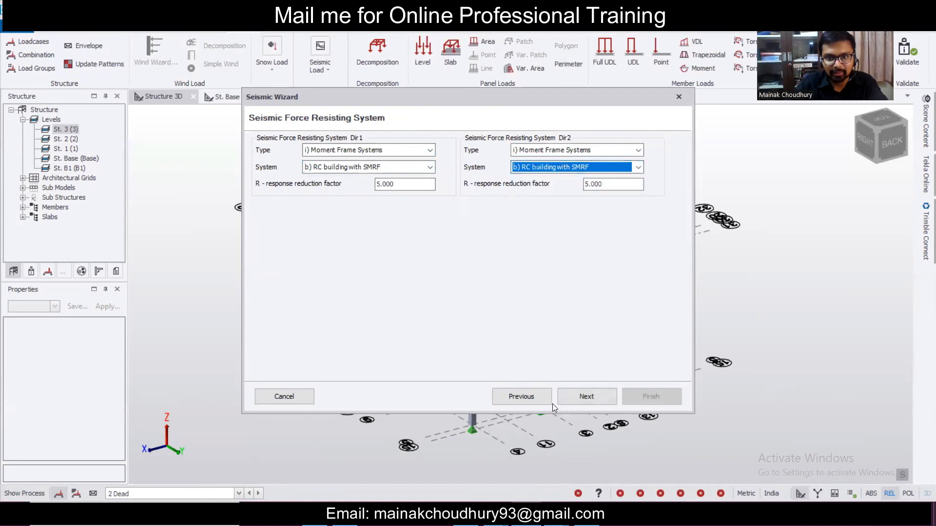
# - Include all load cases in the effective seismic weight and finish the wizard
pyautogui.click(587, 396)
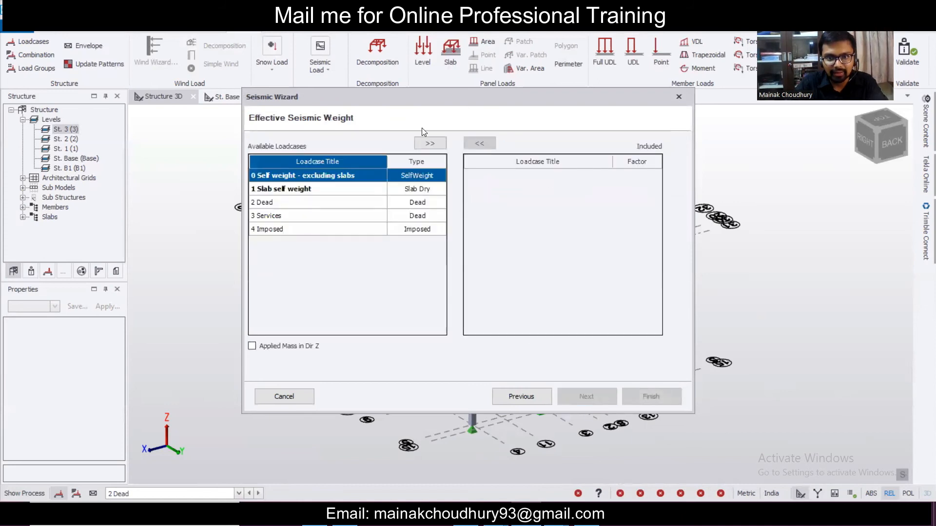
pyautogui.click(426, 139)
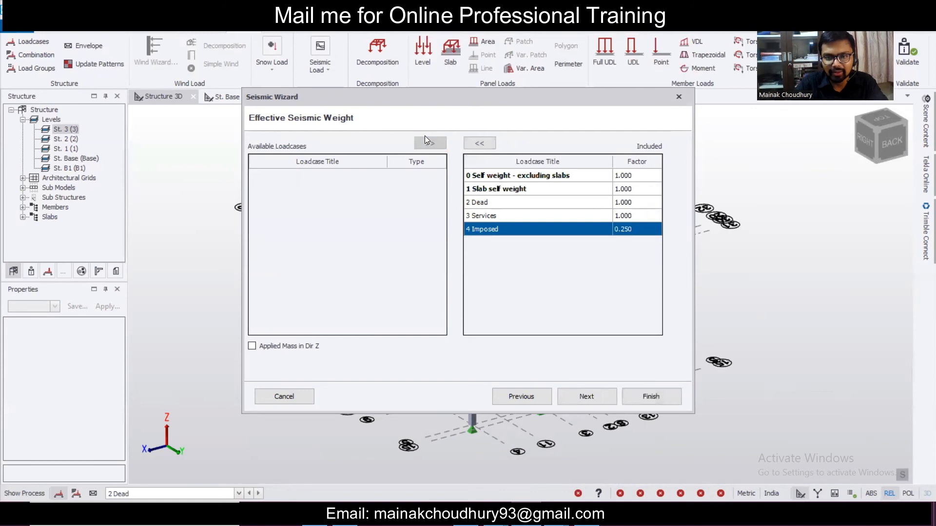
pyautogui.click(580, 393)
pyautogui.click(651, 404)
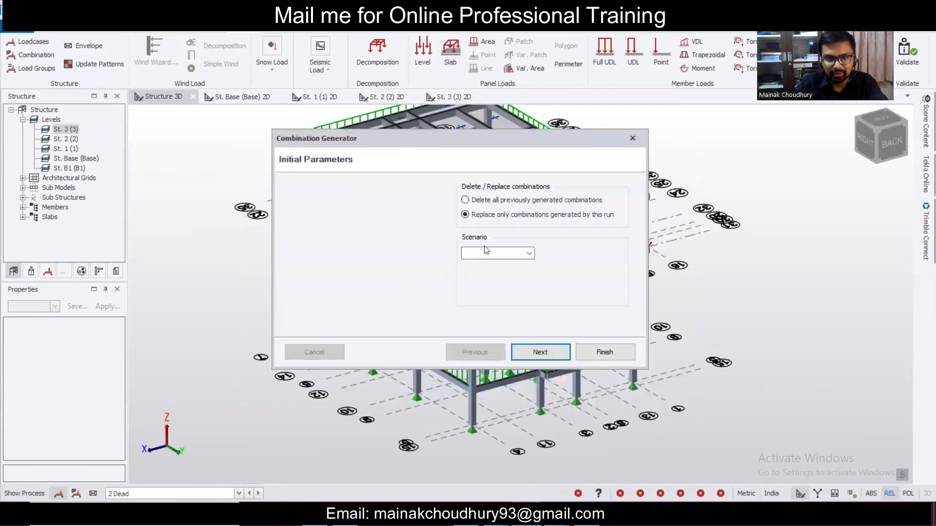
# - Pick a combination scenario and step through the generator wizard to Finish
pyautogui.click(528, 254)
pyautogui.click(488, 265)
pyautogui.click(549, 355)
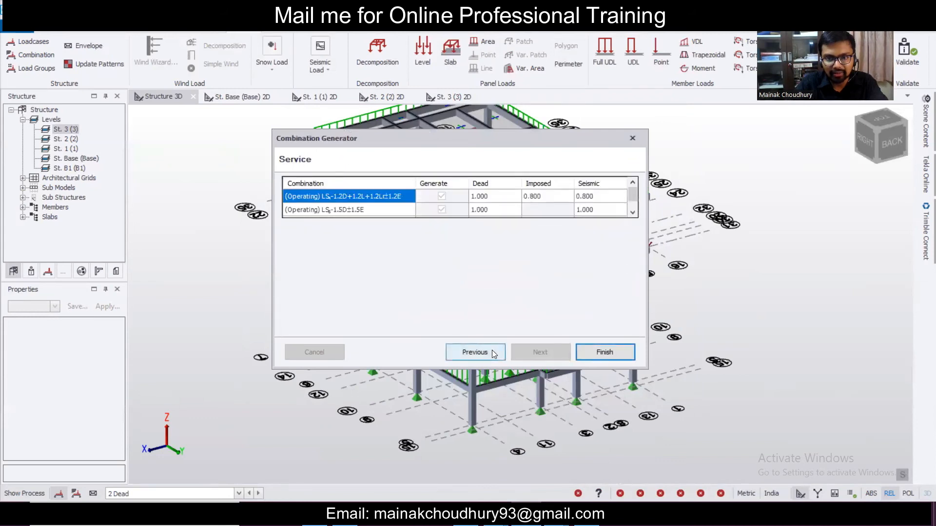
pyautogui.click(475, 352)
pyautogui.click(555, 349)
pyautogui.click(491, 350)
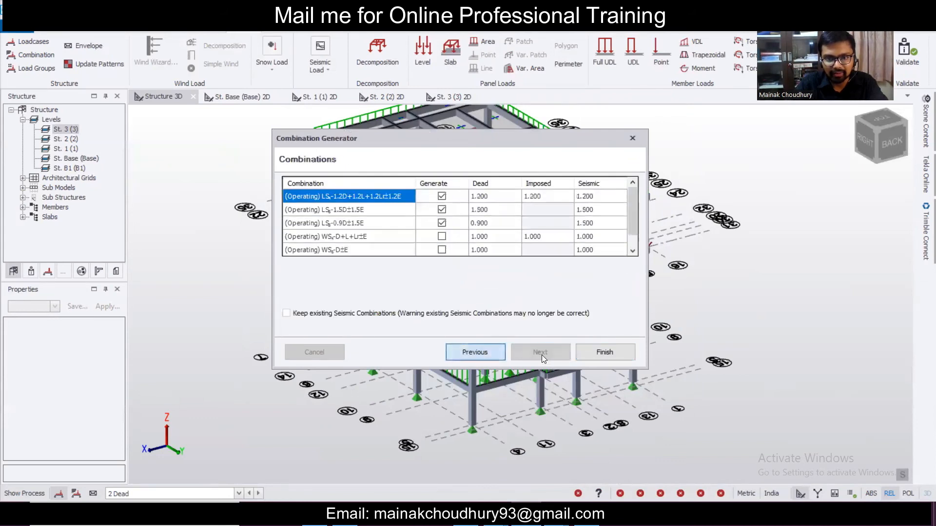
pyautogui.click(545, 356)
pyautogui.click(592, 354)
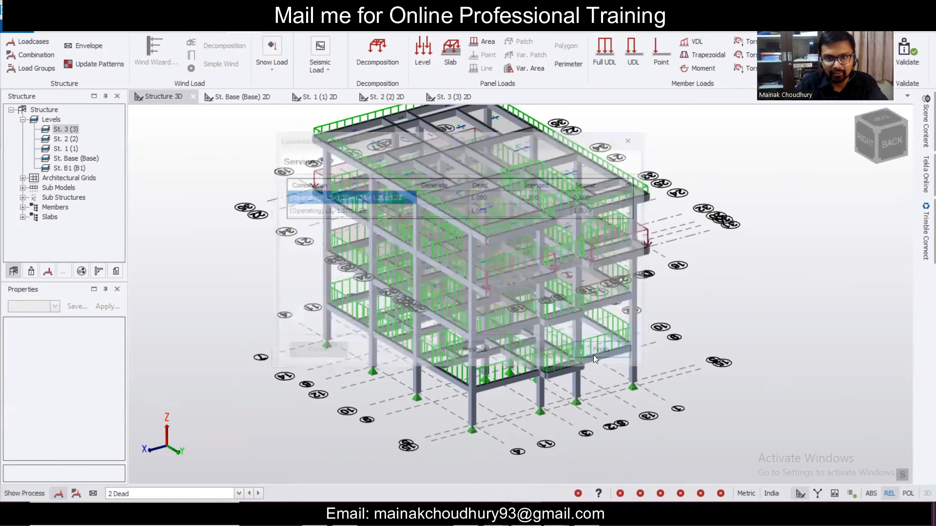
# - Regenerate the combinations for eight entries, including LS-1.5D+1.5L+1.5Lr, then close Loading
pyautogui.click(50, 55)
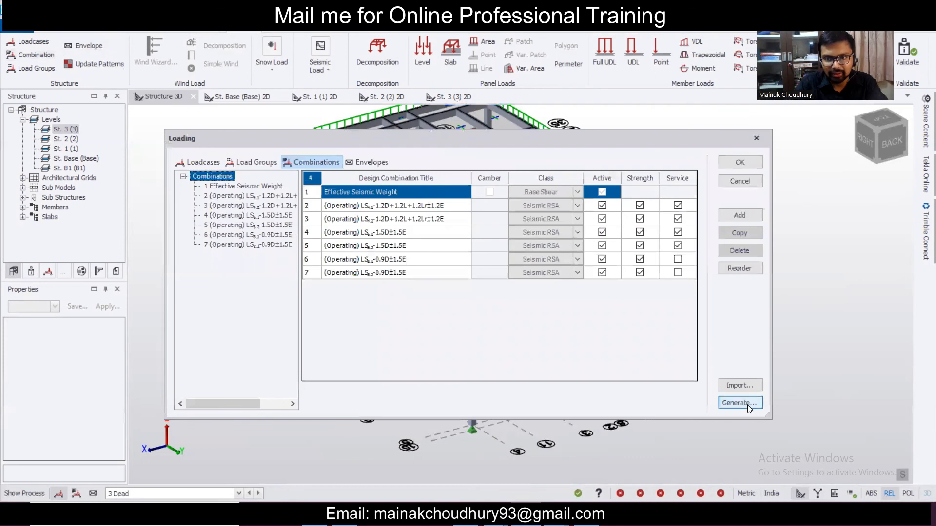
pyautogui.click(749, 405)
pyautogui.click(560, 352)
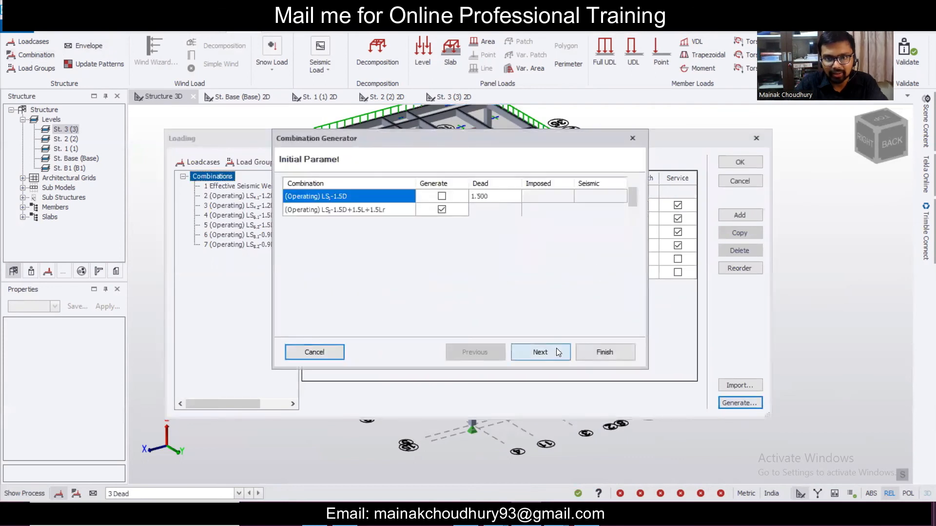
pyautogui.click(542, 346)
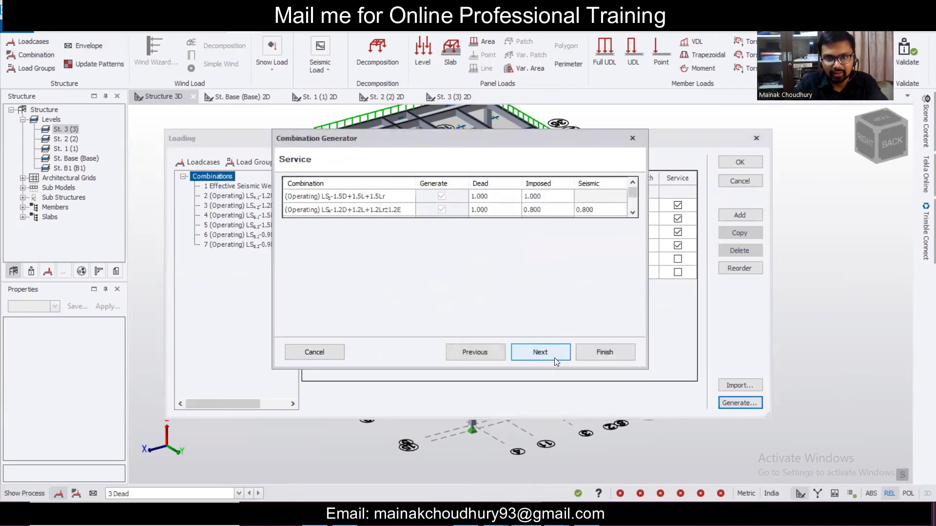
pyautogui.click(556, 355)
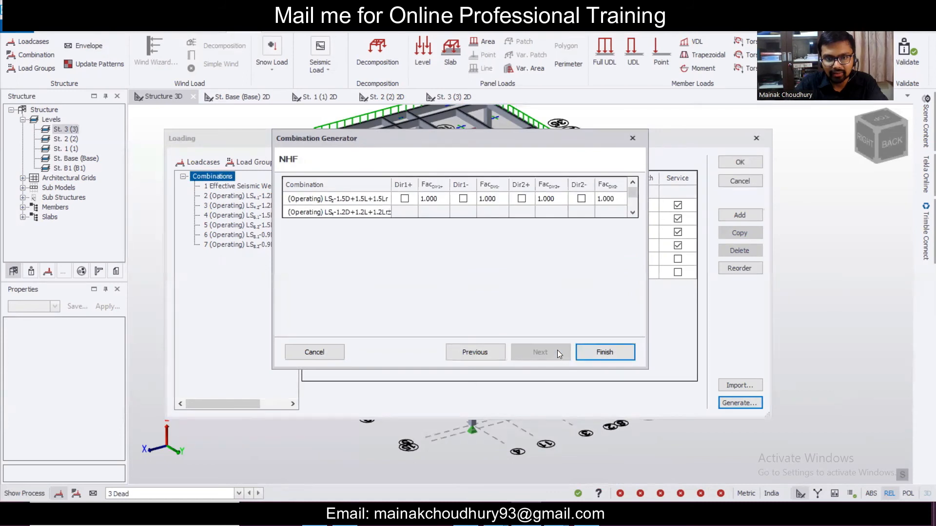
pyautogui.click(605, 352)
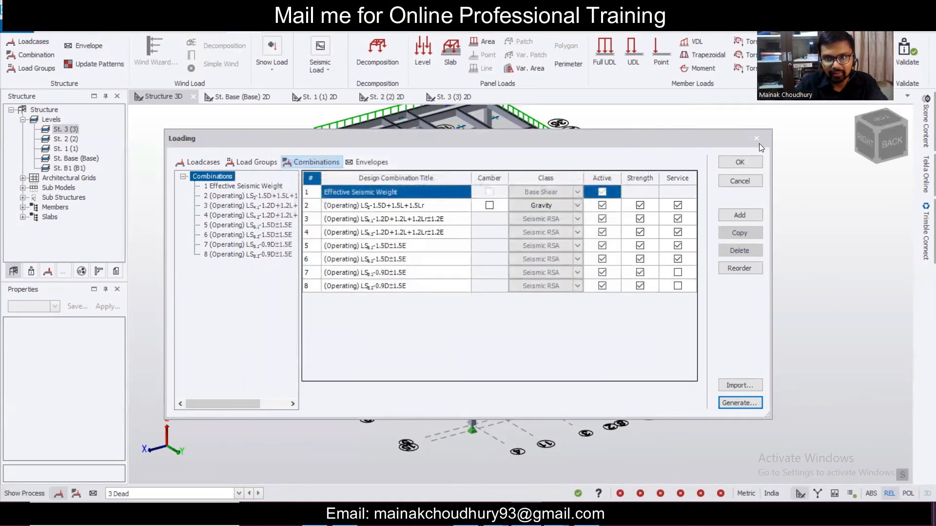
pyautogui.click(757, 139)
# - Window-select the 17 supports along the base of the frame
pyautogui.moveTo(553, 281); pyautogui.dragTo(526, 281, button='right')
pyautogui.scroll(3, 480, 295)
pyautogui.moveTo(742, 381); pyautogui.dragTo(345, 287)
pyautogui.moveTo(347, 289); pyautogui.dragTo(490, 368, button='right')
pyautogui.moveTo(475, 382); pyautogui.dragTo(609, 395, button='middle')
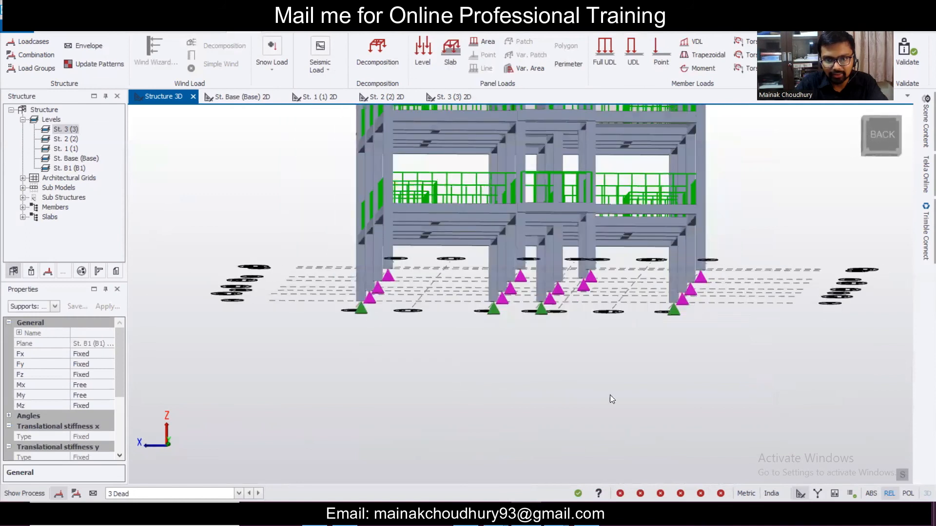
pyautogui.moveTo(727, 403); pyautogui.dragTo(320, 297)
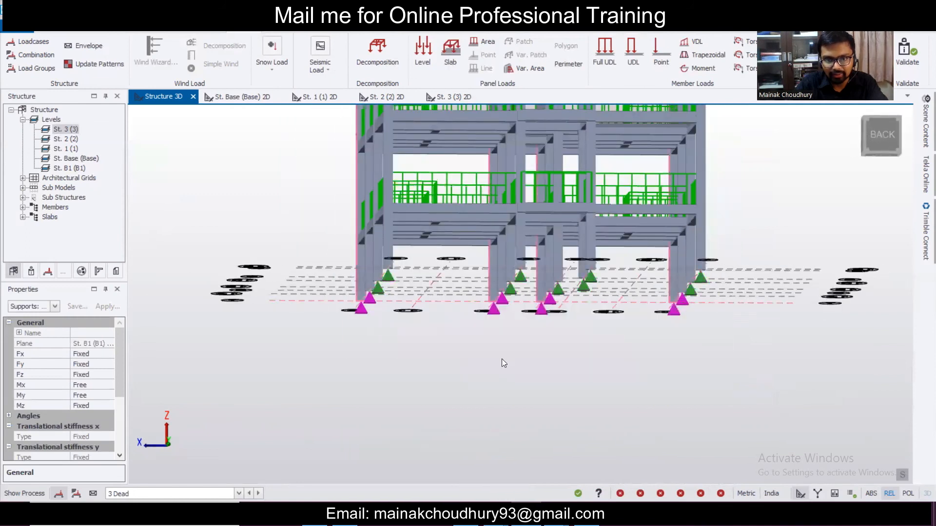
pyautogui.moveTo(818, 407); pyautogui.dragTo(280, 239)
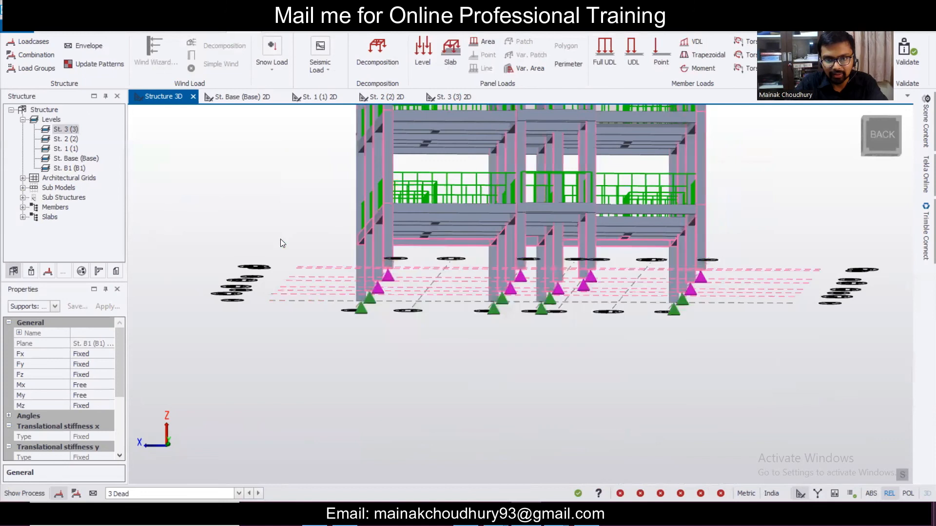
pyautogui.moveTo(531, 383); pyautogui.dragTo(586, 380, button='middle')
pyautogui.moveTo(633, 393); pyautogui.dragTo(292, 268)
pyautogui.moveTo(711, 376); pyautogui.dragTo(794, 418)
pyautogui.moveTo(669, 396); pyautogui.dragTo(156, 326, button='middle')
# - Set the Mx and My restraints of the 17 selected supports to Fixed
pyautogui.click(55, 306)
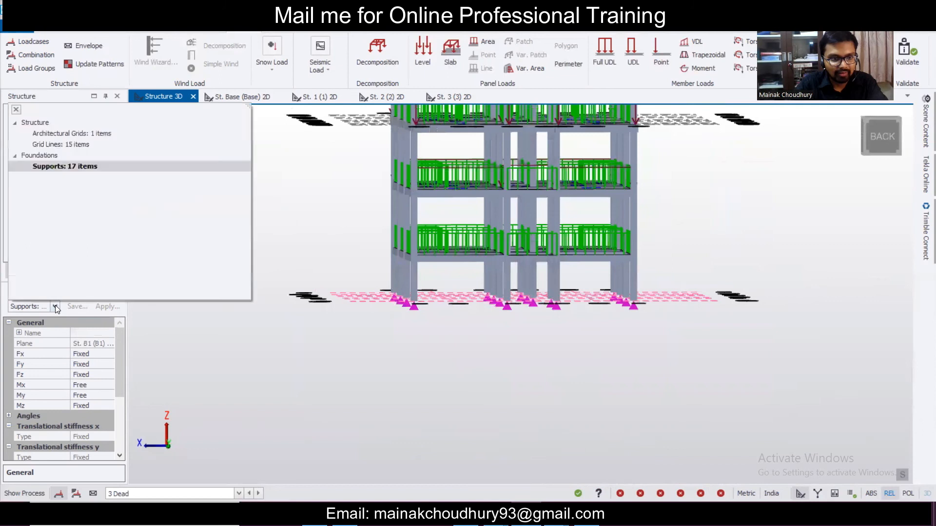
pyautogui.click(89, 168)
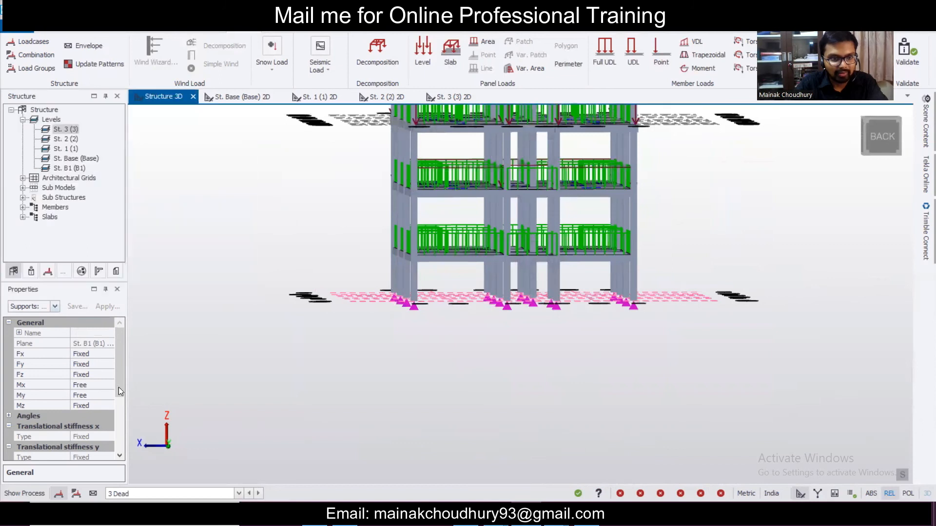
pyautogui.click(107, 386)
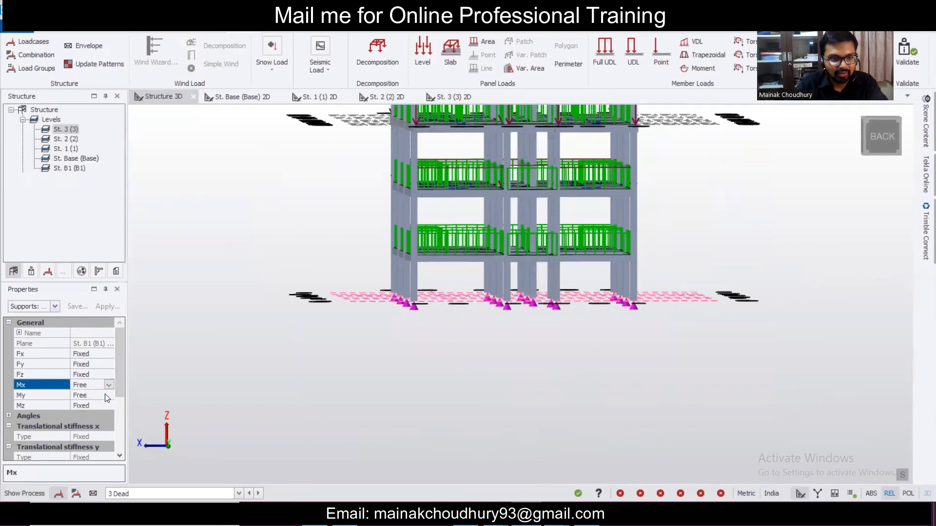
pyautogui.click(108, 396)
pyautogui.click(108, 396)
pyautogui.click(101, 404)
pyautogui.click(106, 408)
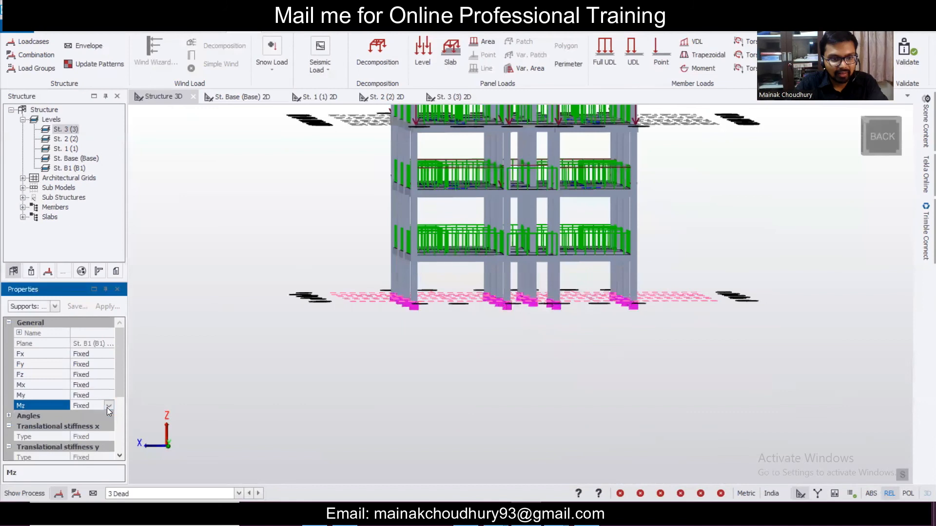
pyautogui.moveTo(440, 375); pyautogui.dragTo(516, 411, button='middle')
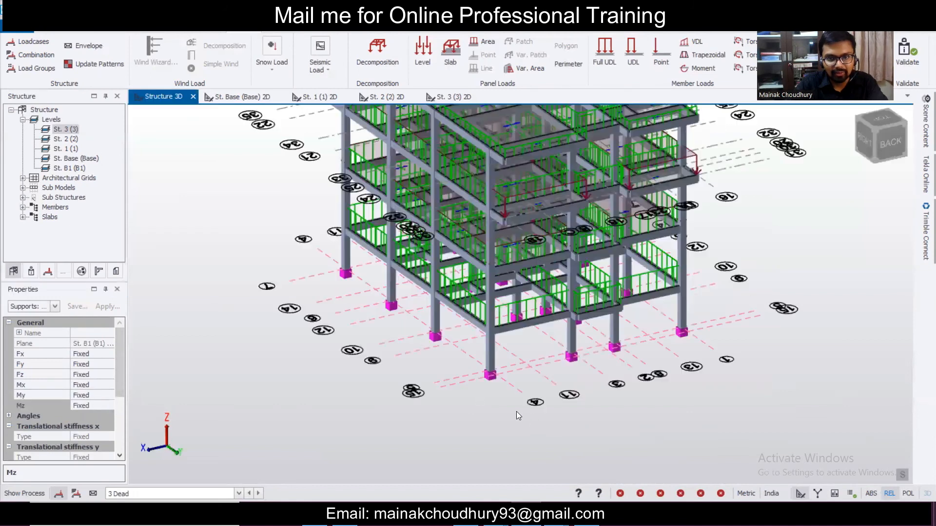
# - Dismiss the 'No valid design combinations have been specified!' error from the static design attempt
pyautogui.scroll(-5, 569, 412)
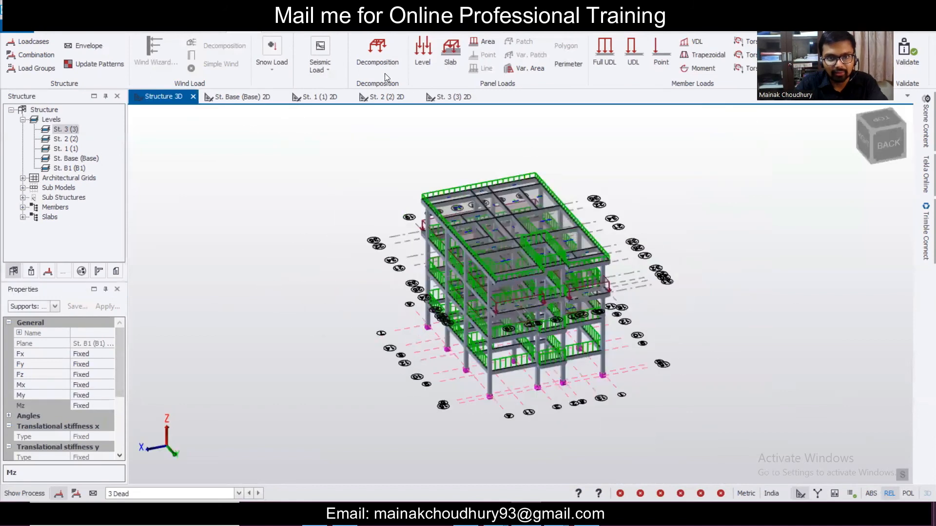
pyautogui.scroll(-1, 390, 68)
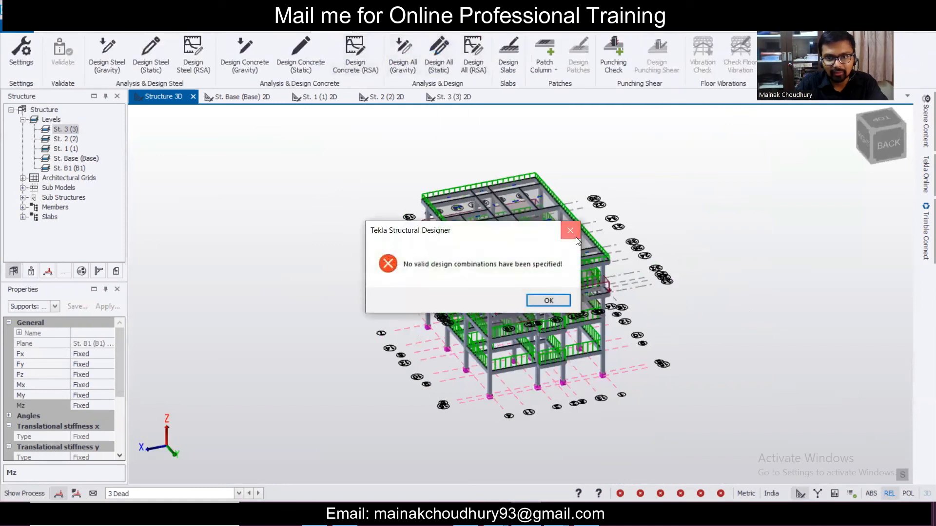
pyautogui.click(576, 237)
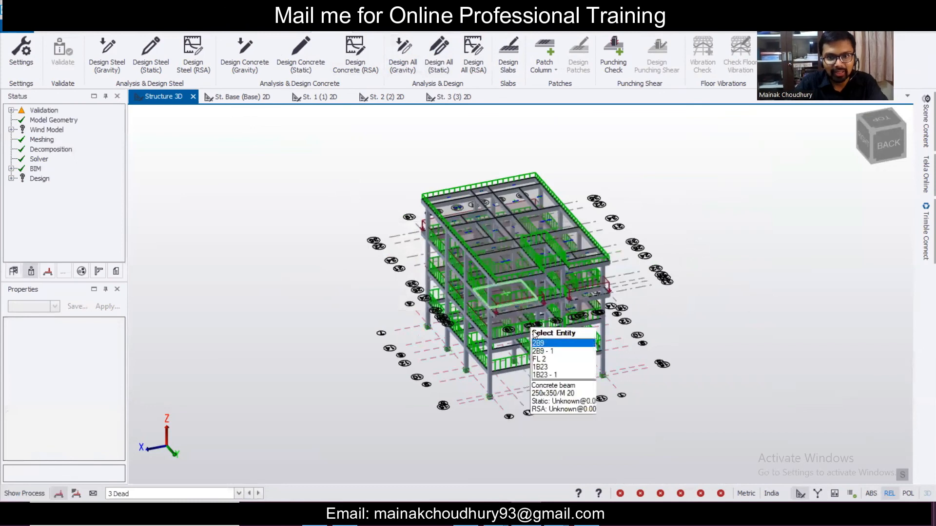
pyautogui.scroll(1, 134, 52)
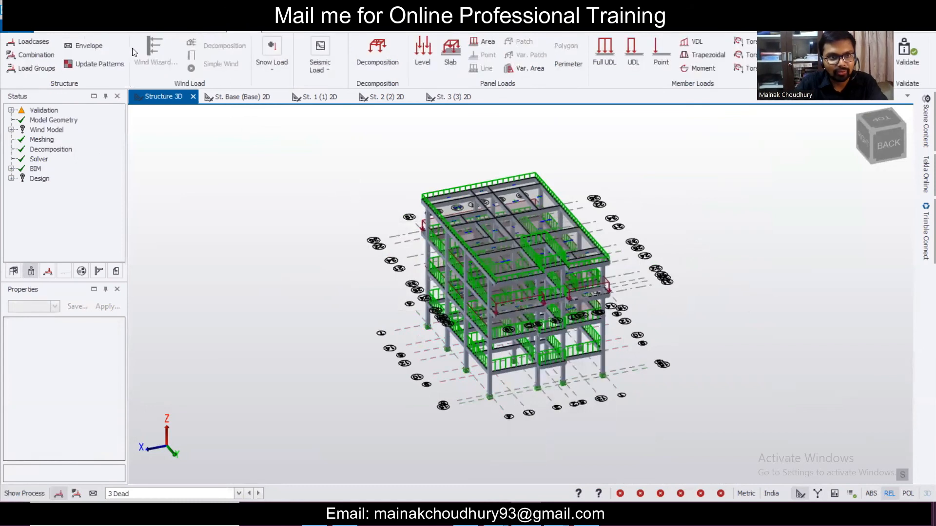
# - Rerun the combination generator to include LS-1.5D+1.5L+1.5Lr, then accept with OK
pyautogui.click(35, 55)
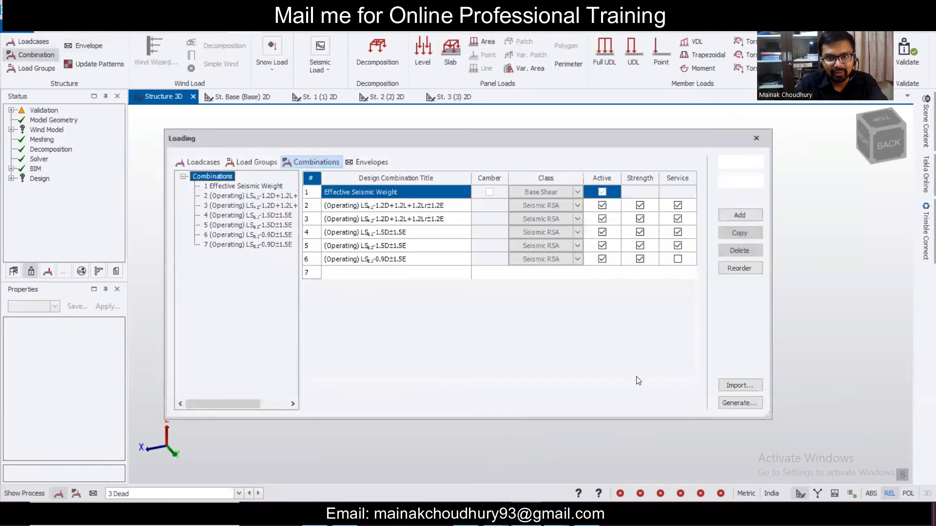
pyautogui.click(739, 404)
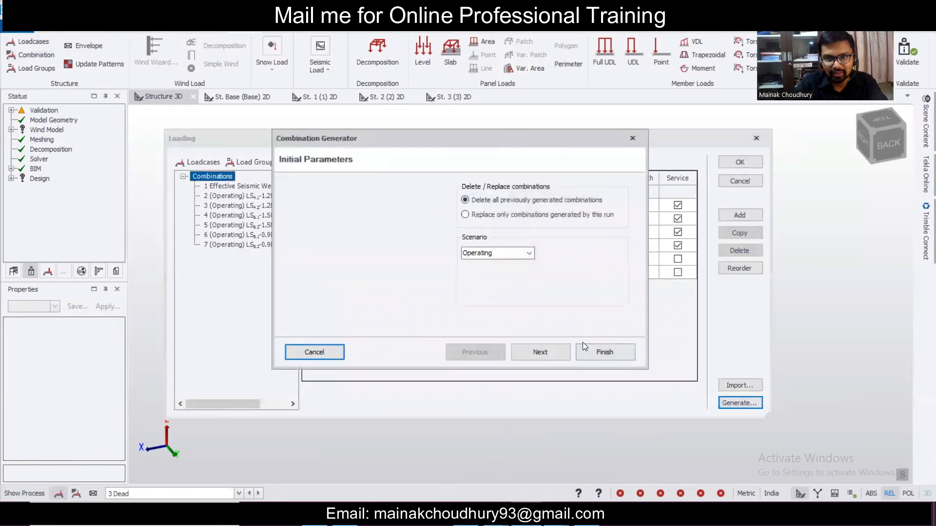
pyautogui.click(540, 349)
pyautogui.click(542, 350)
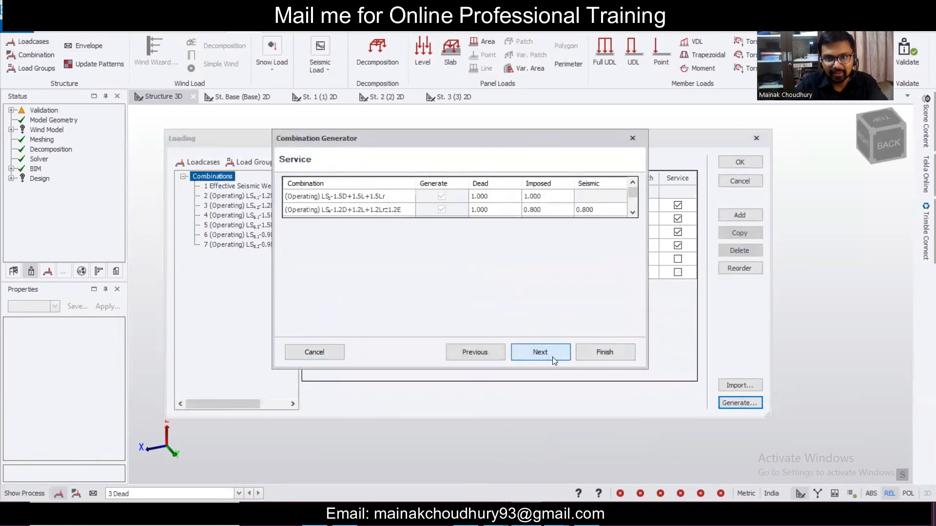
pyautogui.click(556, 356)
pyautogui.click(605, 352)
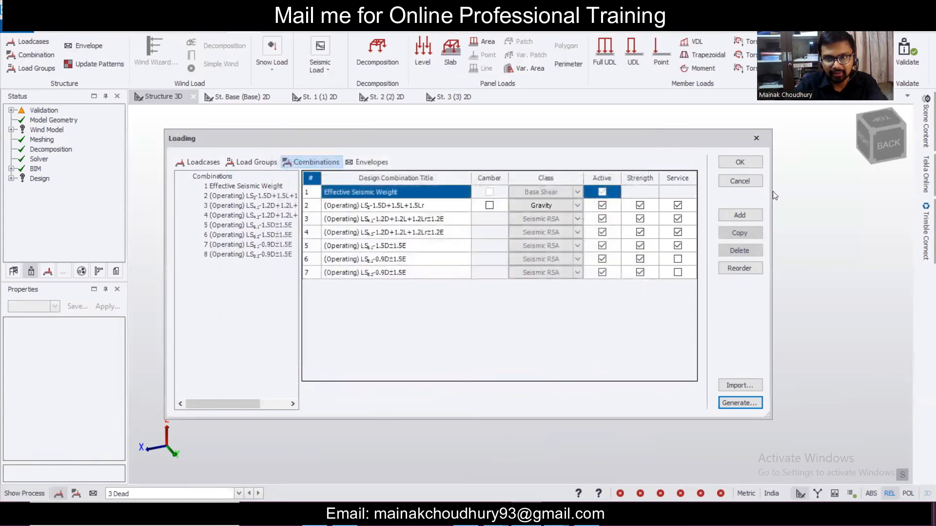
pyautogui.click(725, 167)
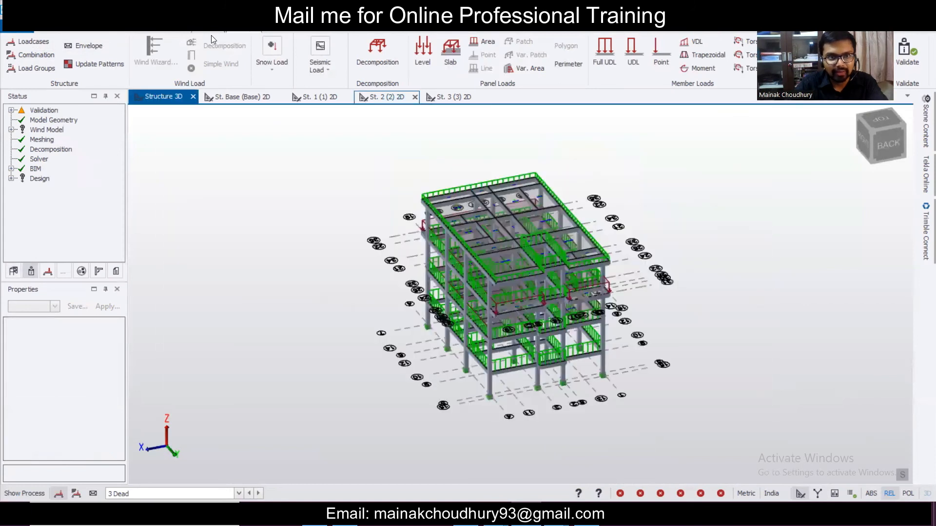
# - Run Design All (Static) from the Analysis & Design ribbon
pyautogui.click(329, 28)
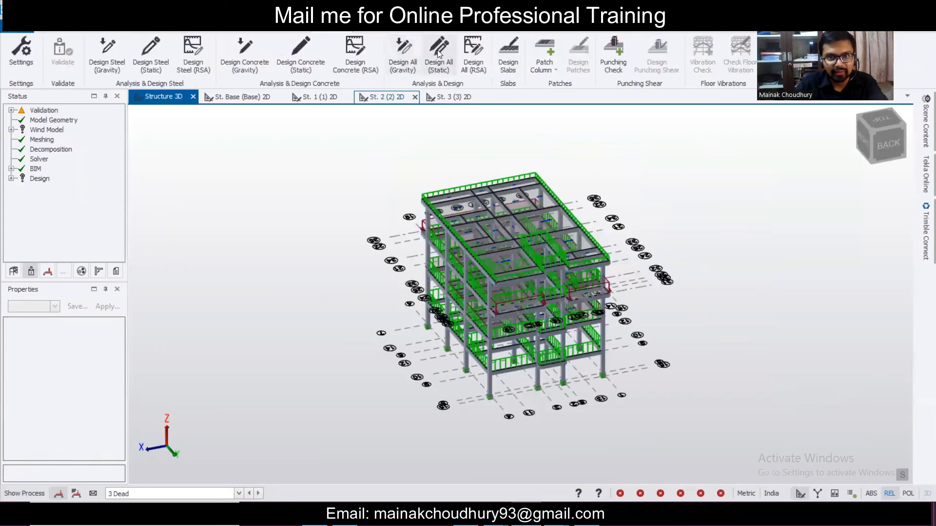
pyautogui.click(437, 50)
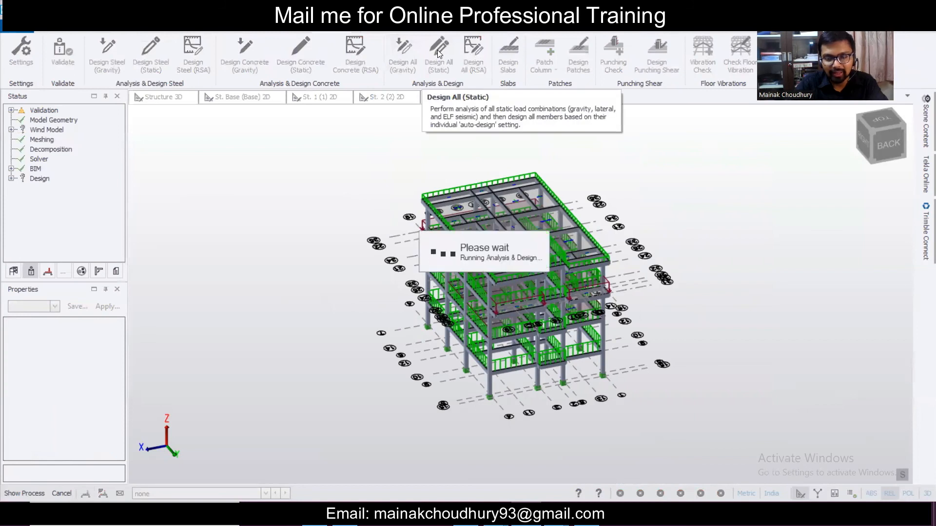
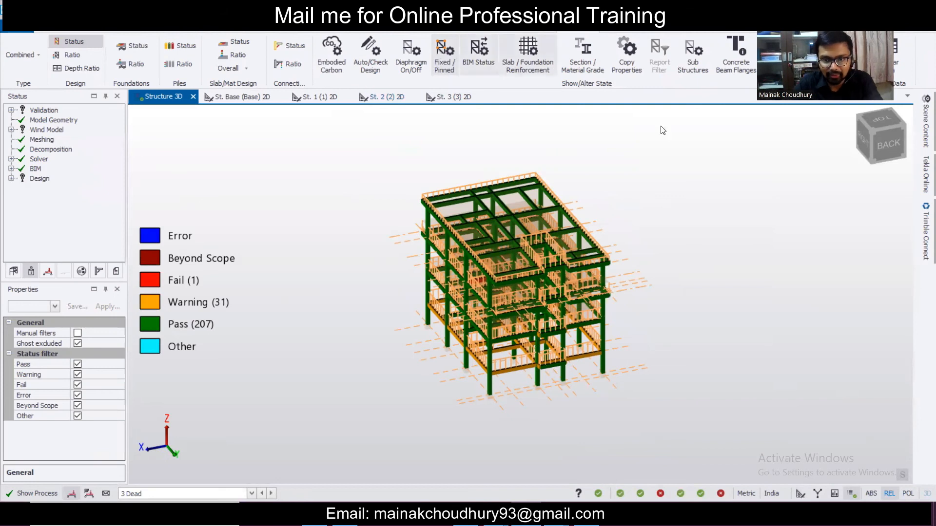
# - Run a static Check Member on second-floor beam 2B33
pyautogui.scroll(4, 465, 396)
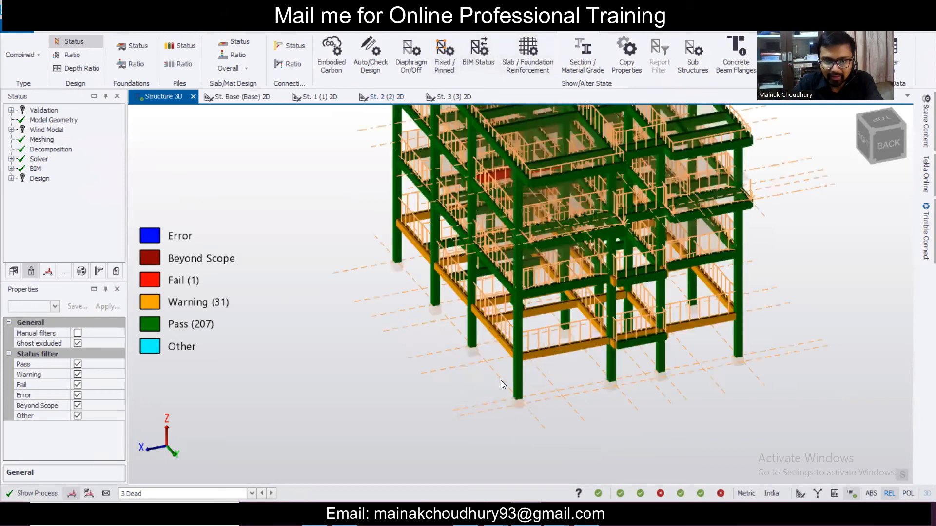
pyautogui.scroll(3, 502, 379)
pyautogui.scroll(-5, 566, 375)
pyautogui.moveTo(566, 375); pyautogui.dragTo(587, 387, button='right')
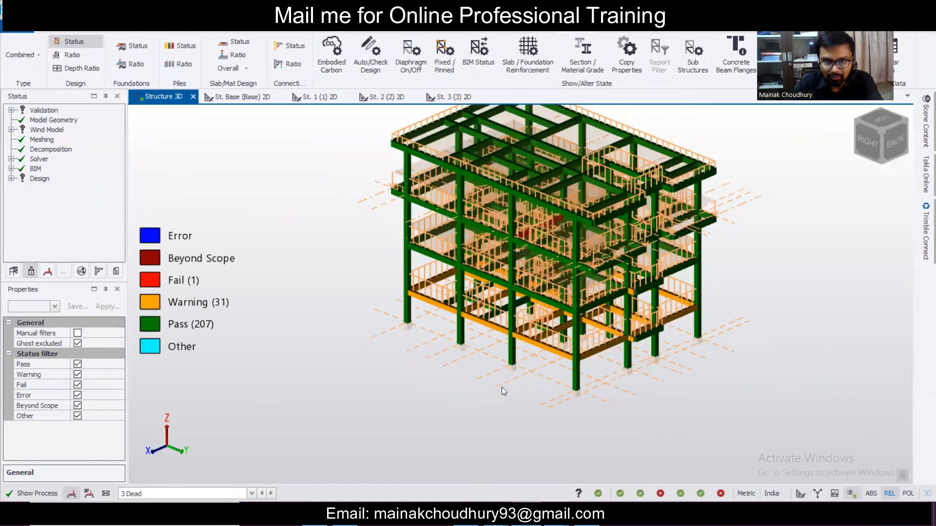
pyautogui.scroll(5, 598, 380)
pyautogui.moveTo(602, 285)
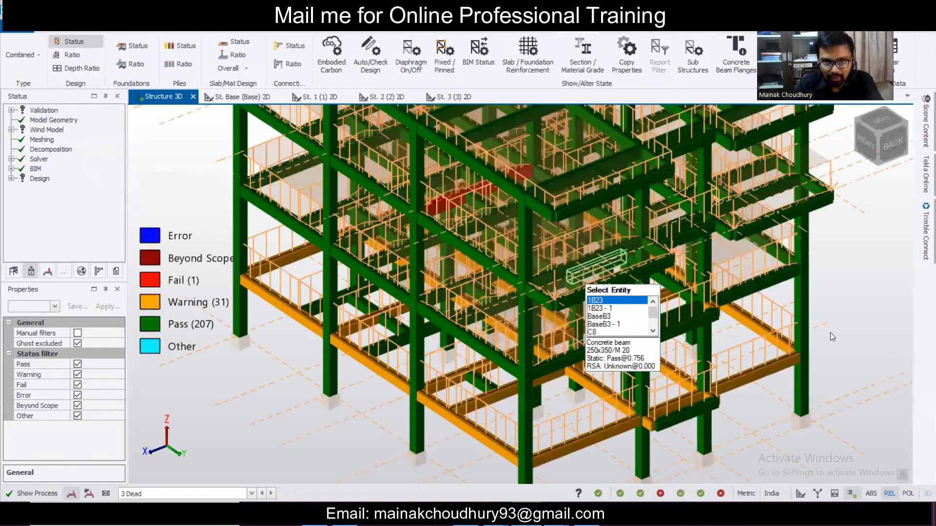
pyautogui.moveTo(729, 318); pyautogui.dragTo(610, 293, button='right')
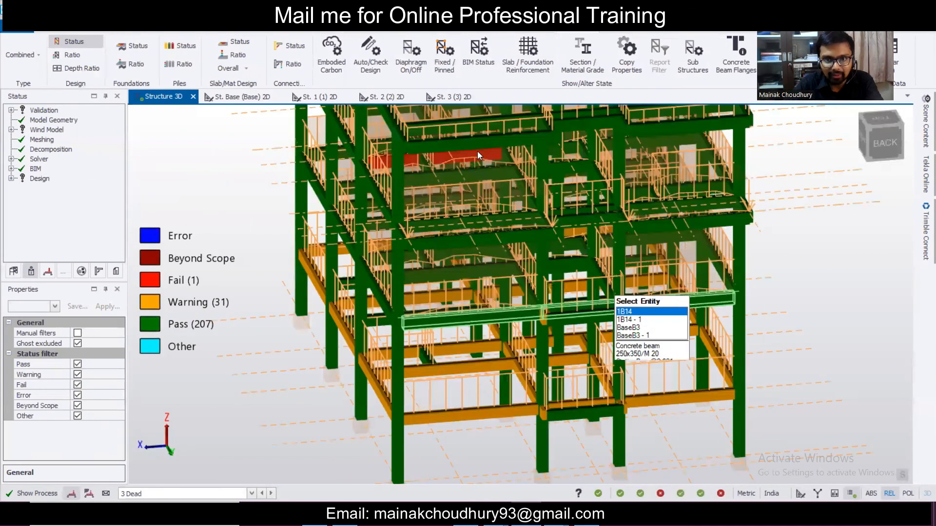
pyautogui.scroll(3, 469, 147)
pyautogui.moveTo(469, 146)
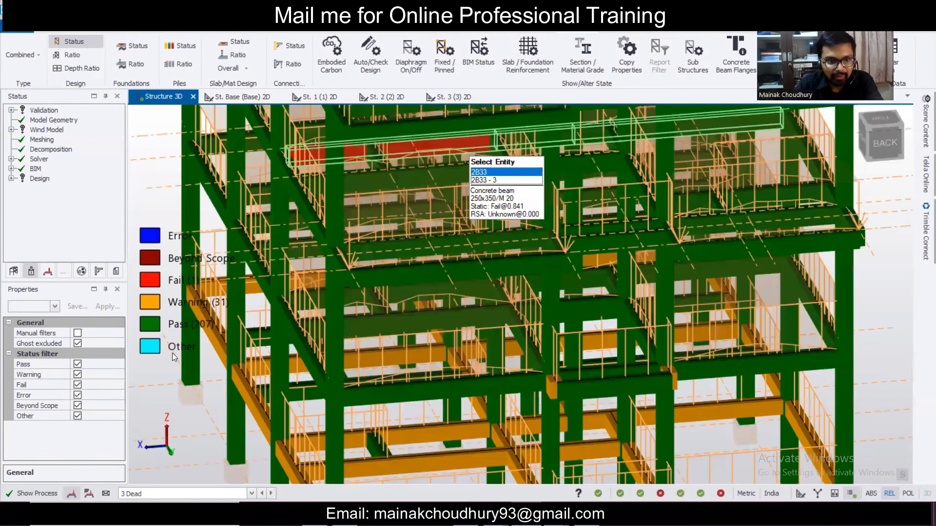
pyautogui.rightClick(420, 142)
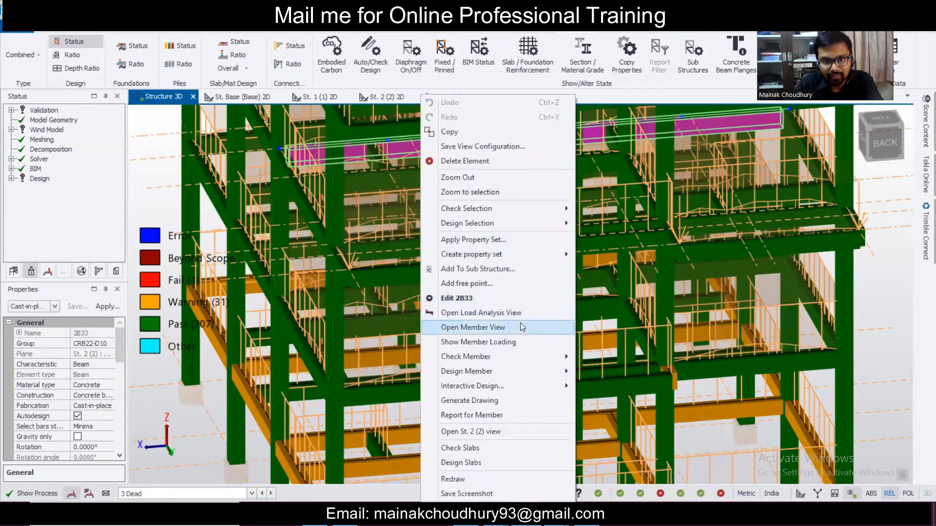
pyautogui.moveTo(537, 356)
pyautogui.click(605, 360)
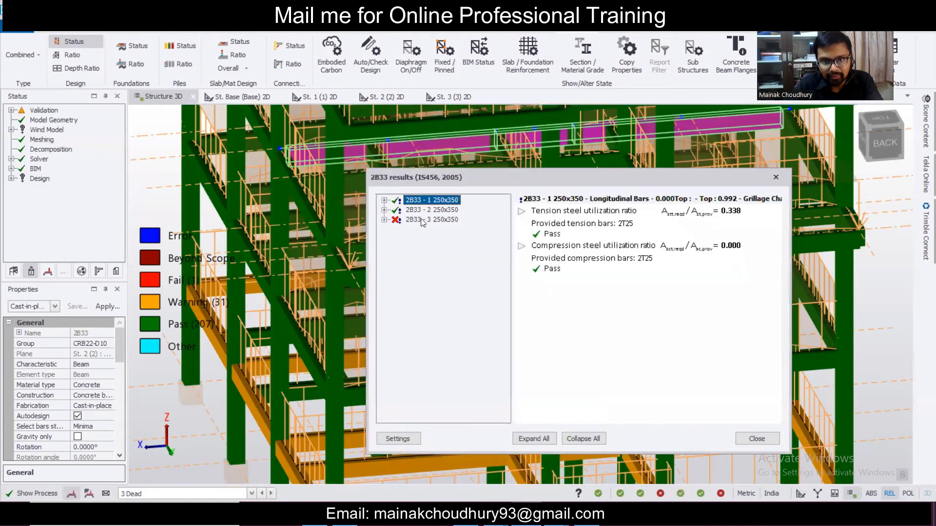
# - Expand the span 2B33-3 results, confirm the torsion failure, and close the check results
pyautogui.doubleClick(420, 220)
pyautogui.click(774, 176)
pyautogui.scroll(-3, 692, 244)
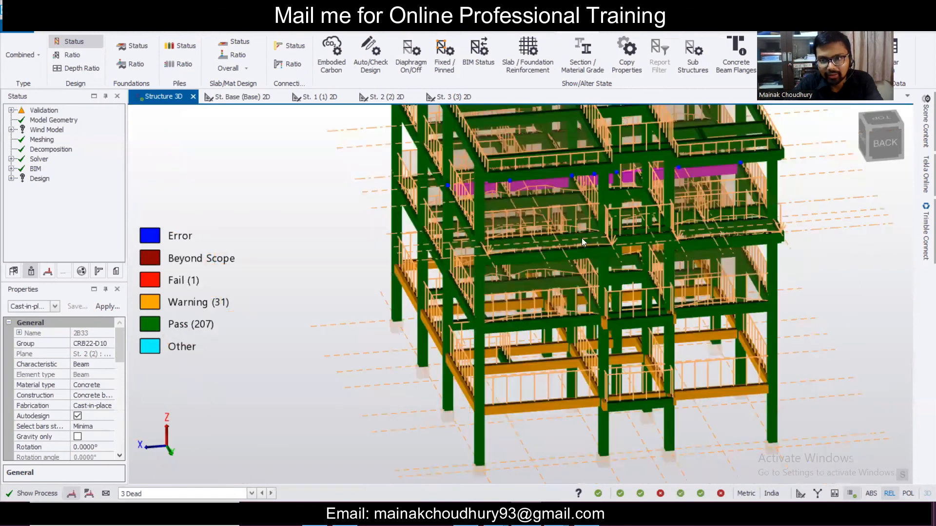
pyautogui.keyDown('shift'); pyautogui.moveTo(590, 238); pyautogui.dragTo(671, 198, button='middle'); pyautogui.keyUp('shift')
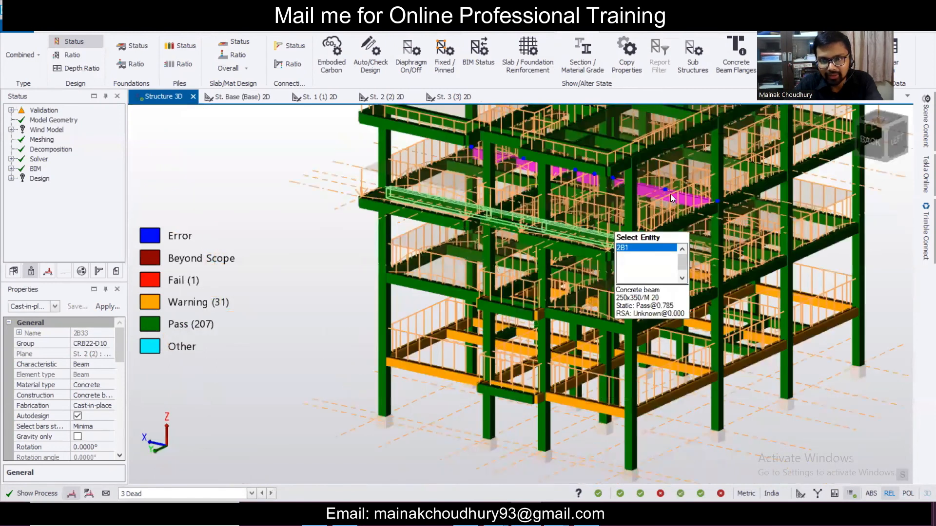
pyautogui.moveTo(671, 194)
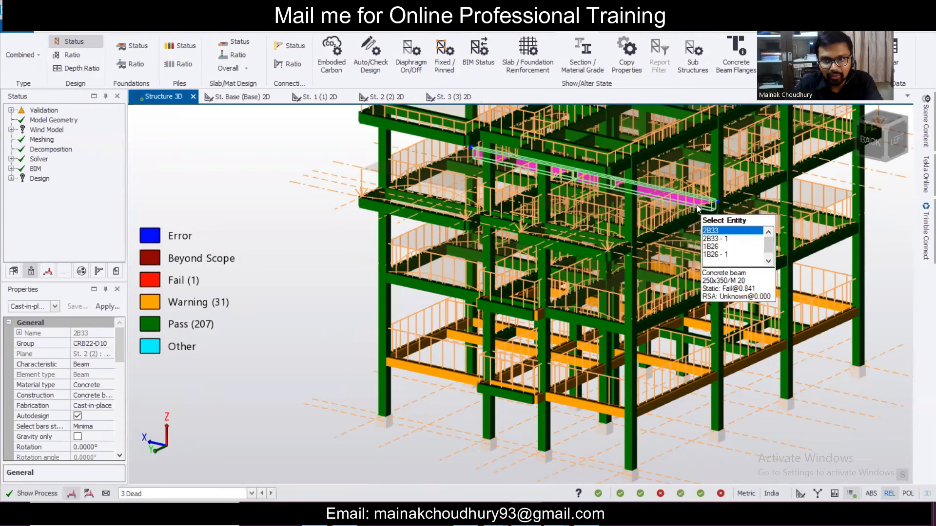
# - Give span 3 of beam 2B33 a new section with breadth 300, making it 300x350
pyautogui.doubleClick(685, 196)
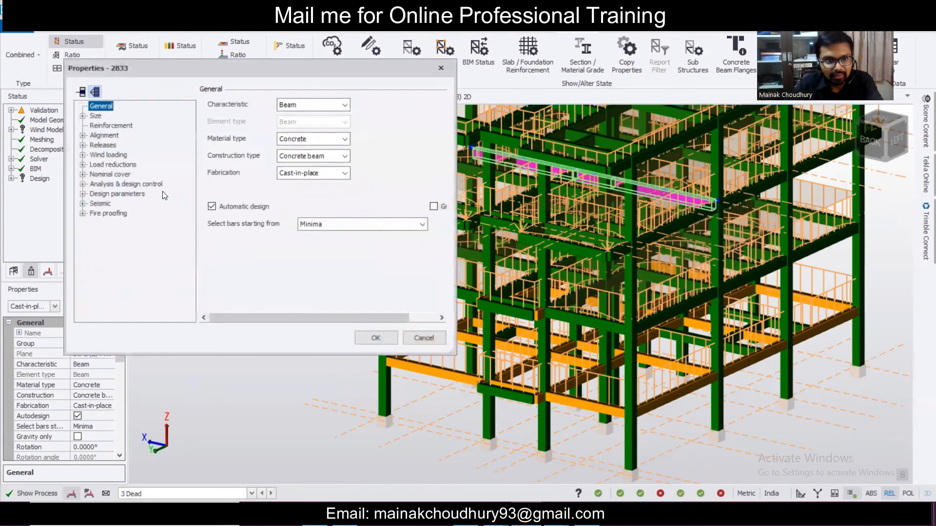
pyautogui.click(82, 116)
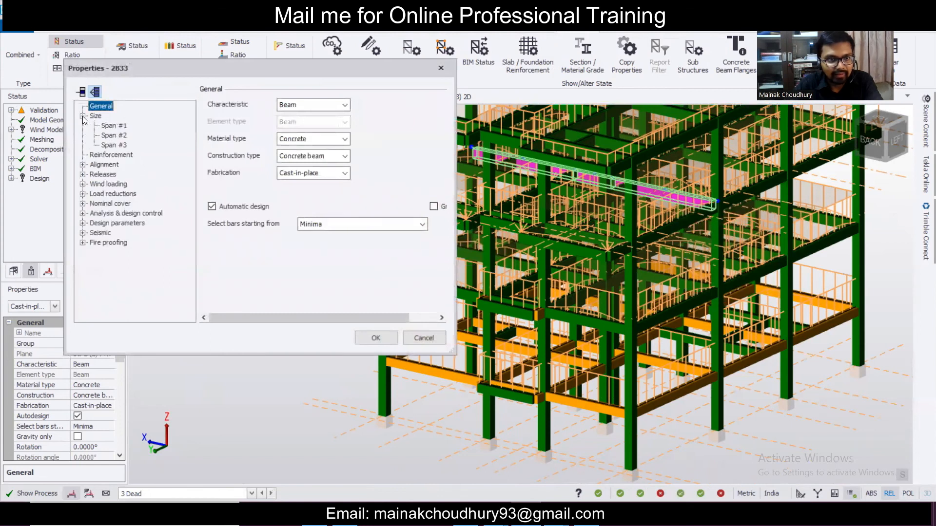
pyautogui.click(107, 145)
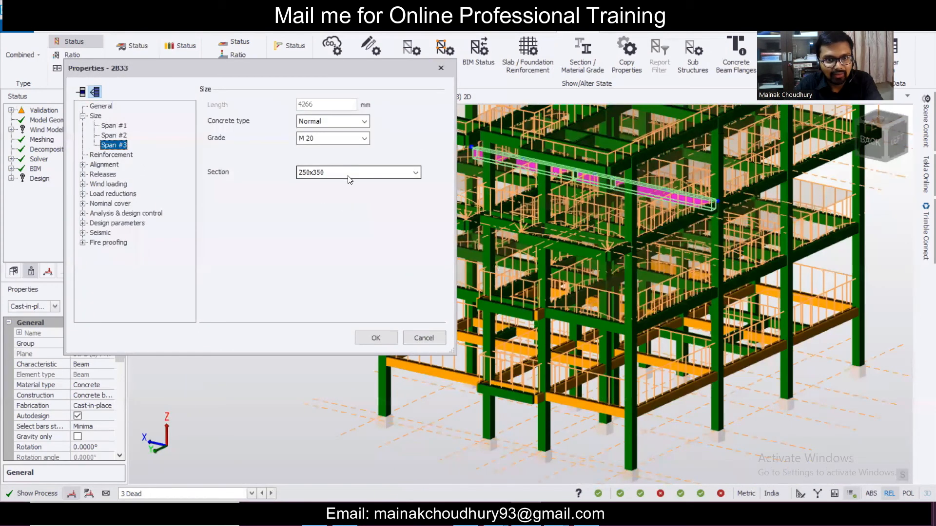
pyautogui.click(349, 176)
pyautogui.click(354, 203)
pyautogui.doubleClick(435, 176)
pyautogui.write('300')
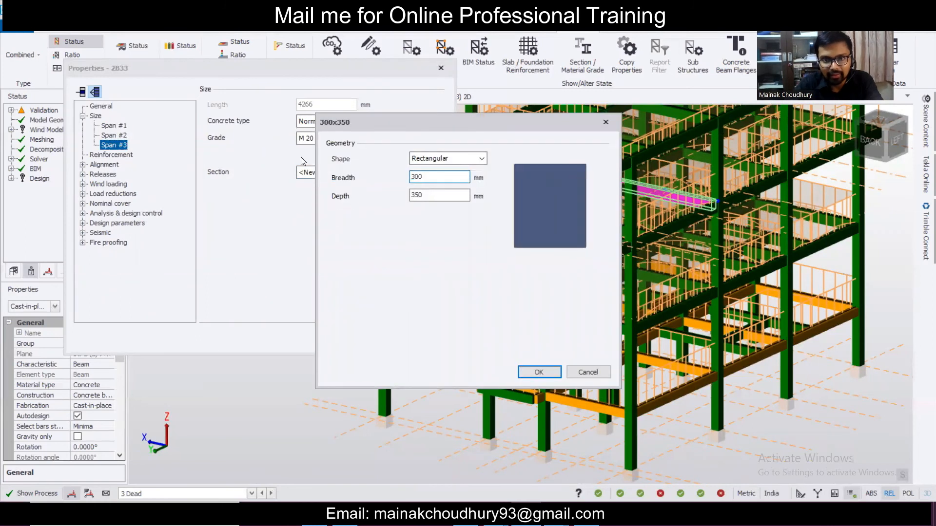
pyautogui.click(554, 376)
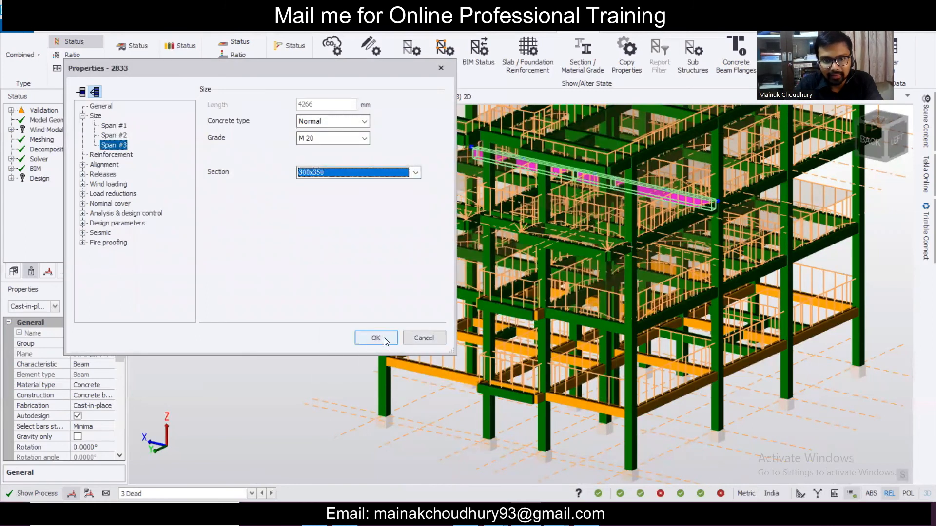
pyautogui.click(372, 336)
# - Redesign beam 2B33 statically and review span 3, which still fails in torsion
pyautogui.moveTo(698, 203)
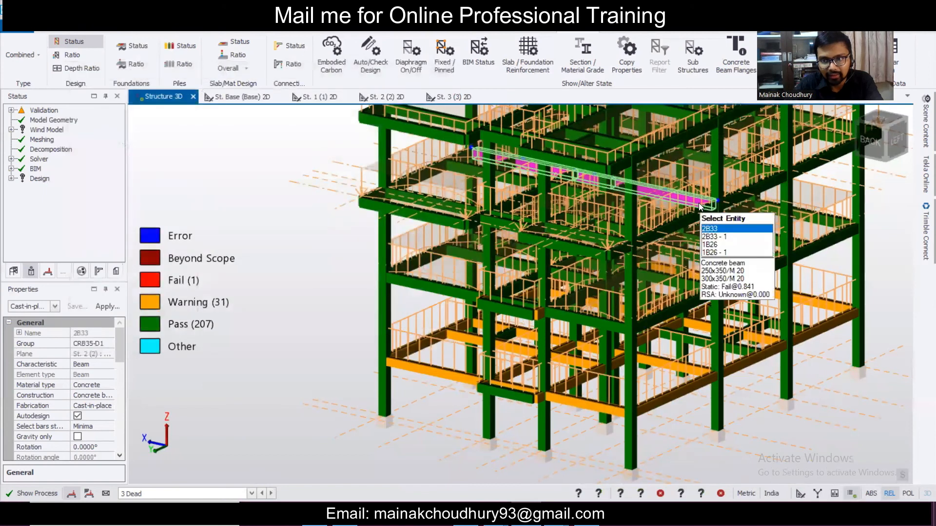
pyautogui.rightClick(698, 200)
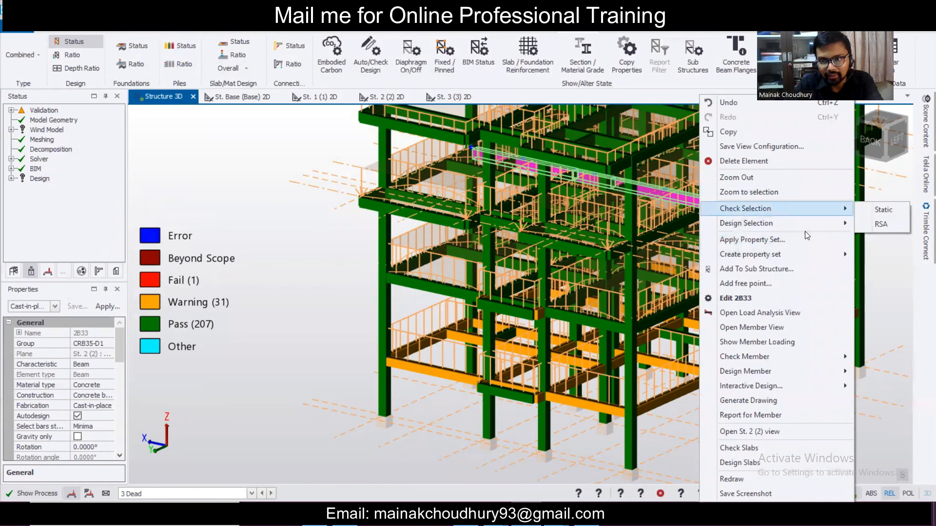
pyautogui.moveTo(818, 224)
pyautogui.click(877, 225)
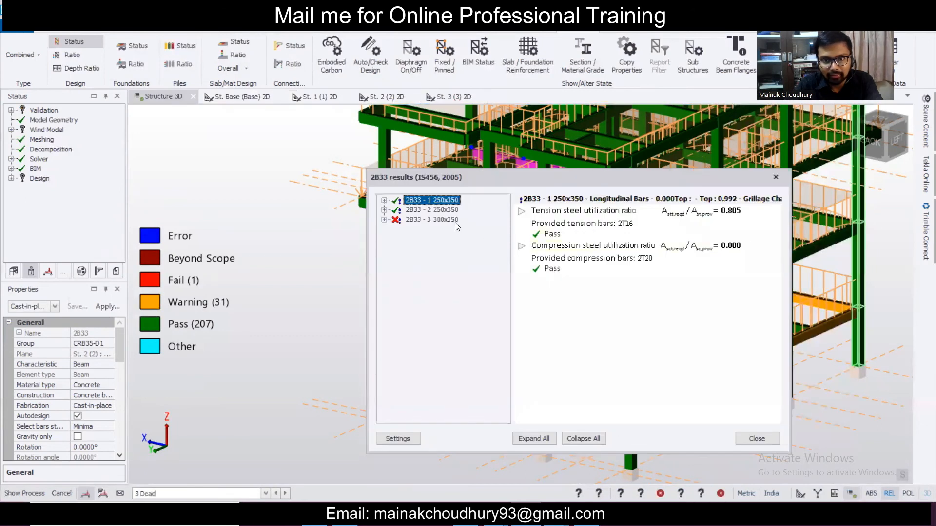
pyautogui.click(455, 221)
pyautogui.click(778, 179)
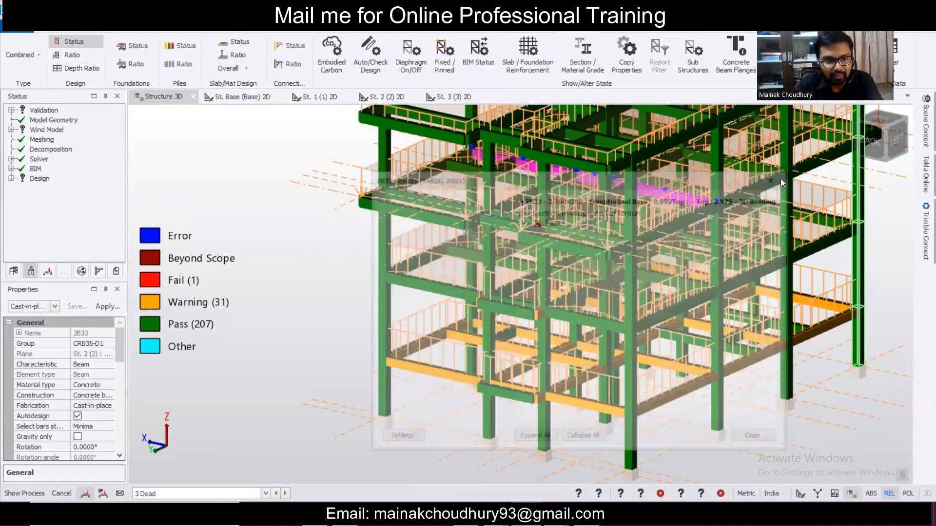
pyautogui.scroll(-4, 119, 383)
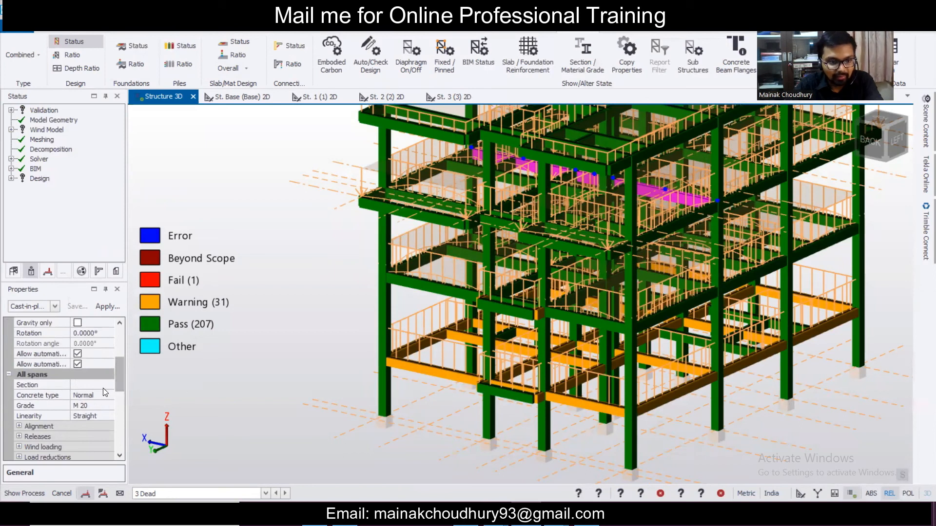
# - Start defining a new beam section from the section property, then abandon it
pyautogui.click(107, 385)
pyautogui.click(107, 385)
pyautogui.click(94, 436)
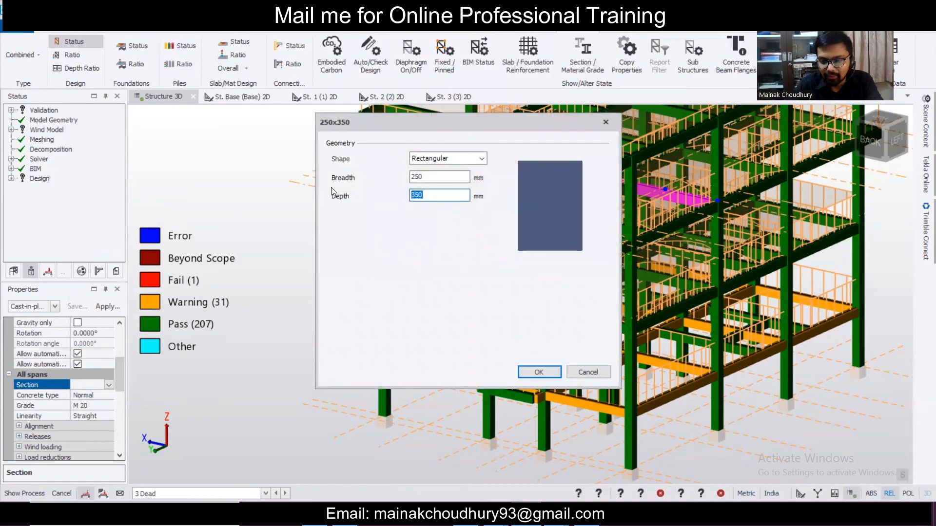
pyautogui.doubleClick(429, 176)
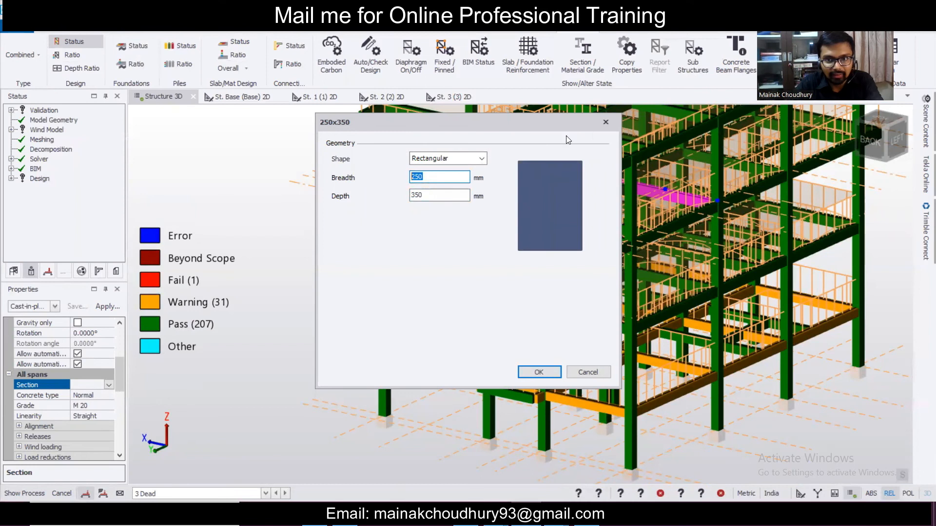
pyautogui.click(605, 122)
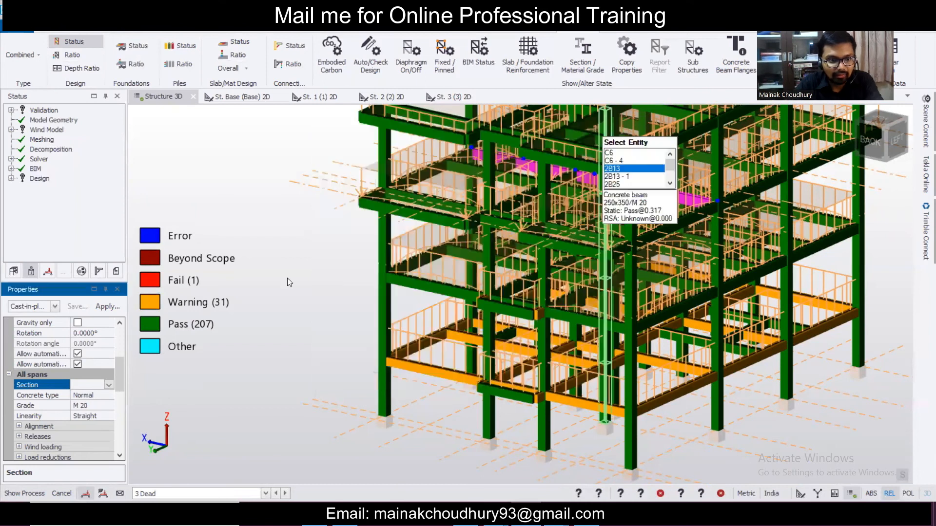
# - Deepen span 3 of beam 2B33 to a new 300x400 section
pyautogui.doubleClick(689, 203)
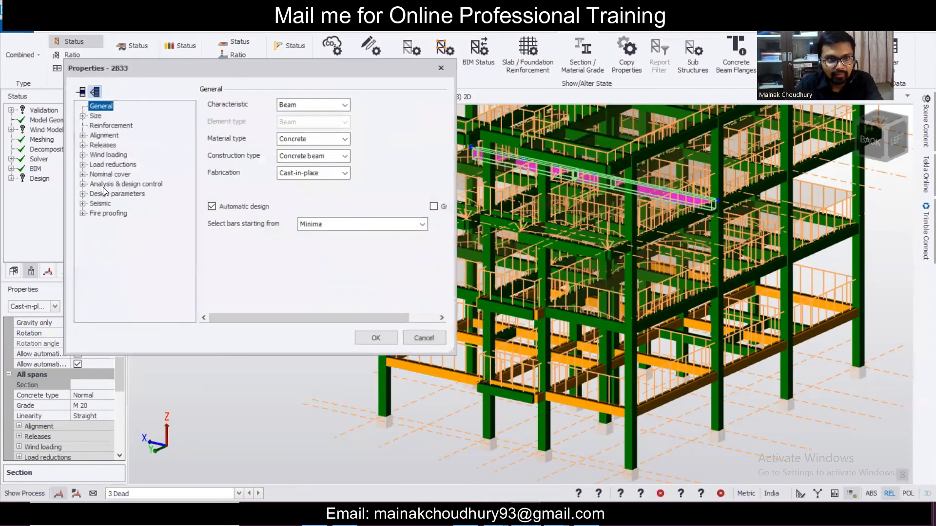
pyautogui.click(83, 116)
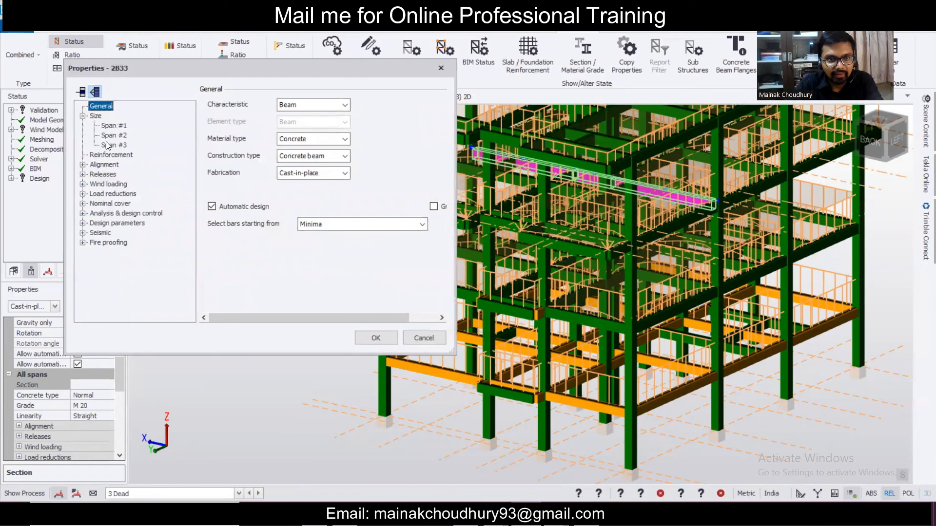
pyautogui.click(113, 145)
pyautogui.click(329, 173)
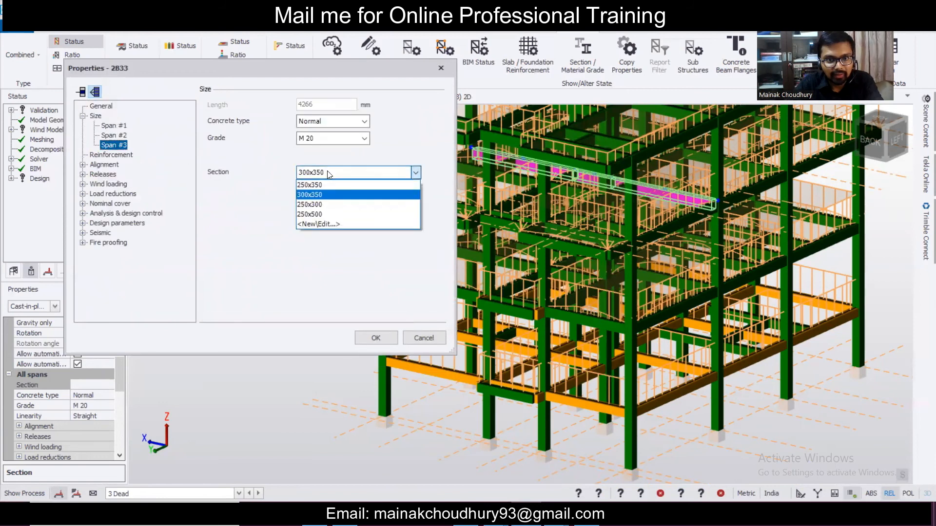
pyautogui.click(337, 227)
pyautogui.doubleClick(422, 197)
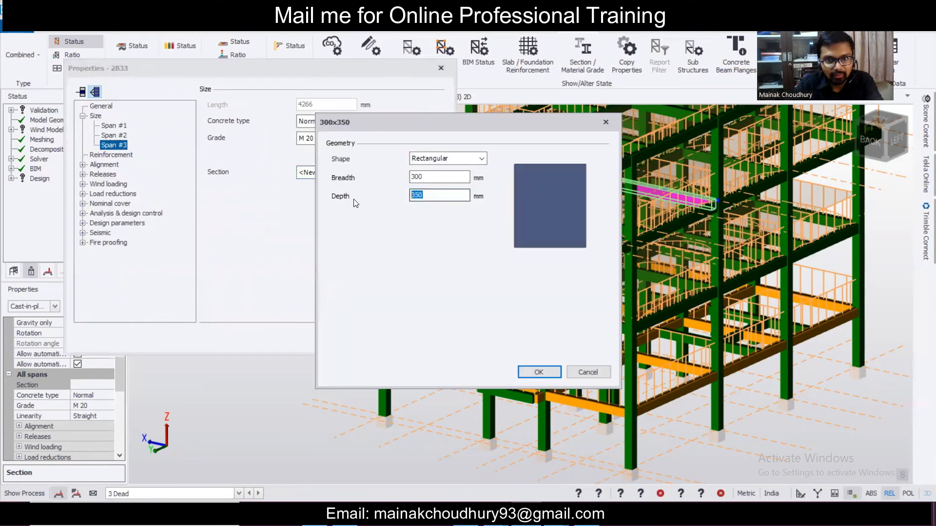
pyautogui.write('400')
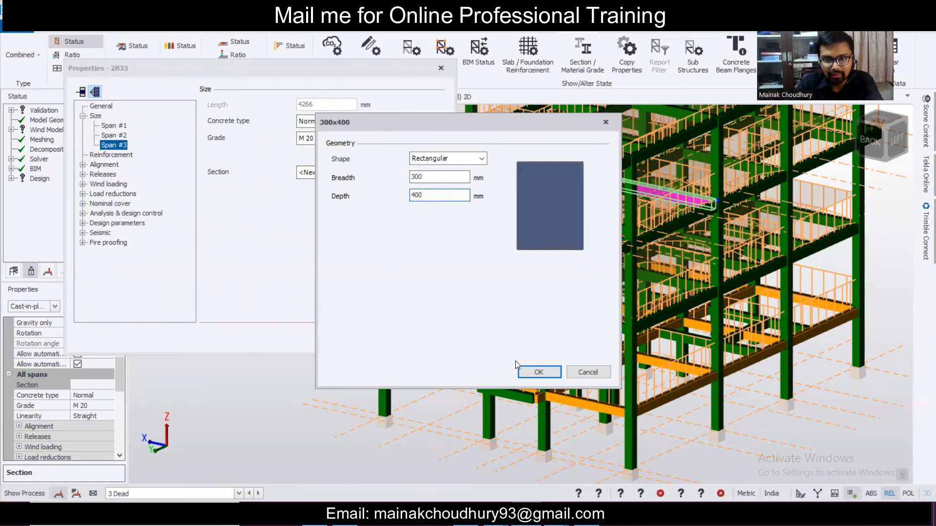
pyautogui.click(534, 372)
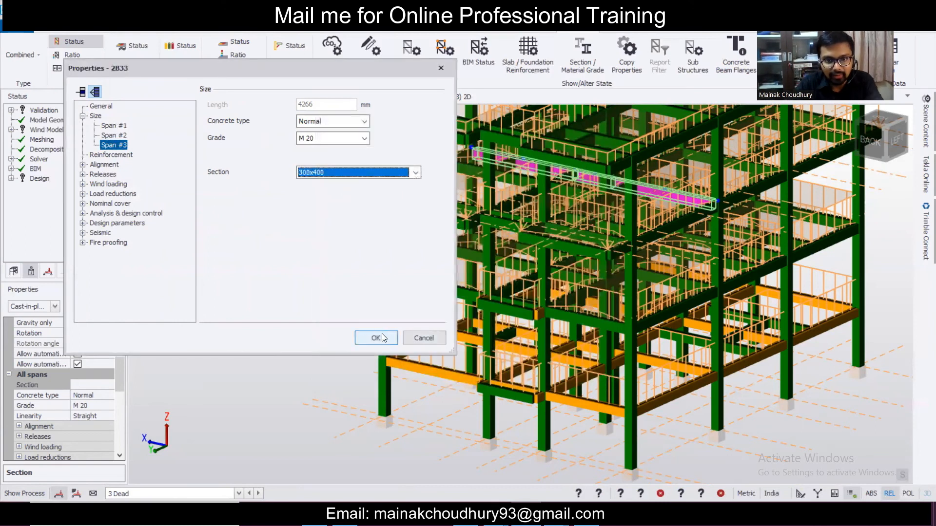
pyautogui.click(382, 337)
pyautogui.moveTo(693, 221)
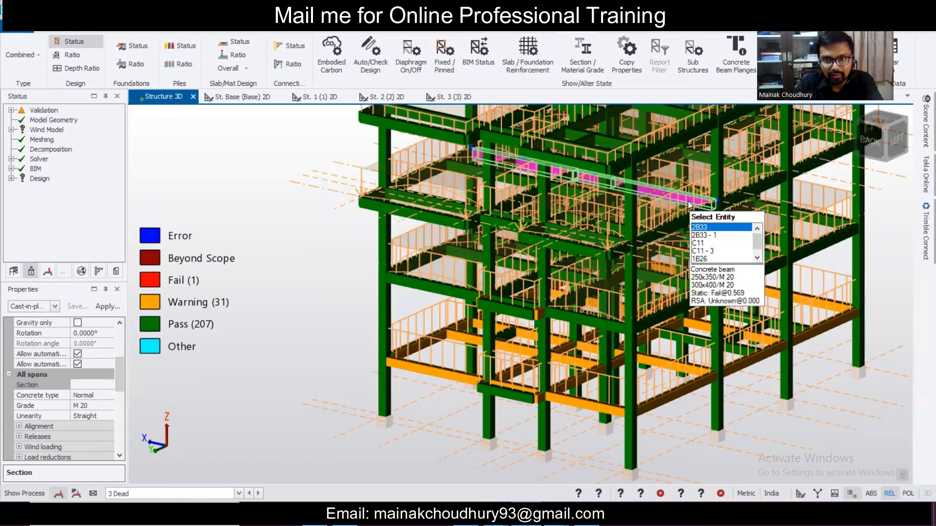
pyautogui.scroll(2, 689, 202)
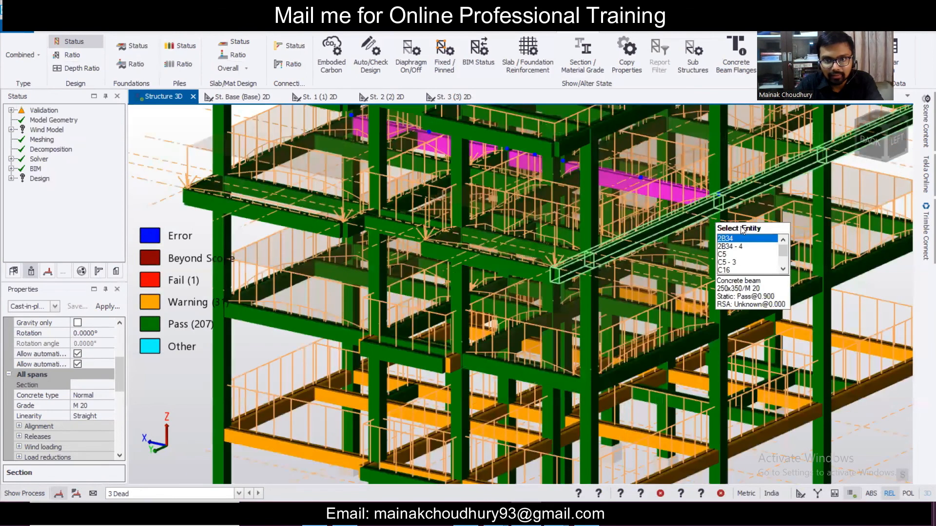
pyautogui.moveTo(736, 210); pyautogui.dragTo(710, 185, button='right')
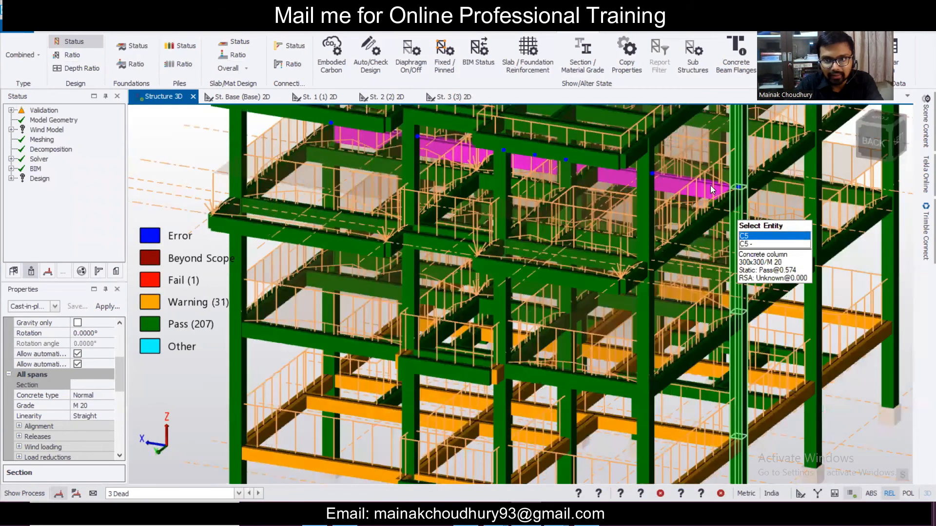
# - Design beam 2B33 and view the results for its 300x400 third span
pyautogui.rightClick(710, 185)
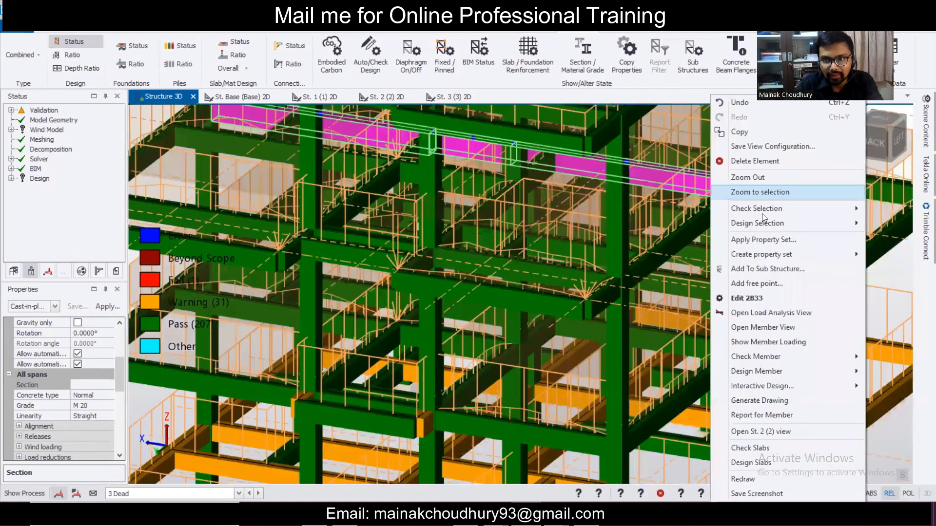
pyautogui.click(885, 224)
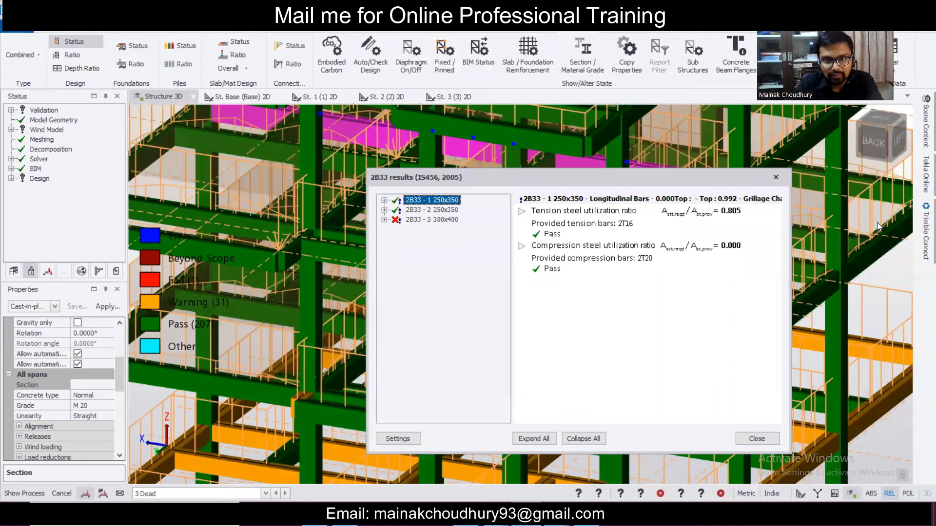
pyautogui.click(453, 222)
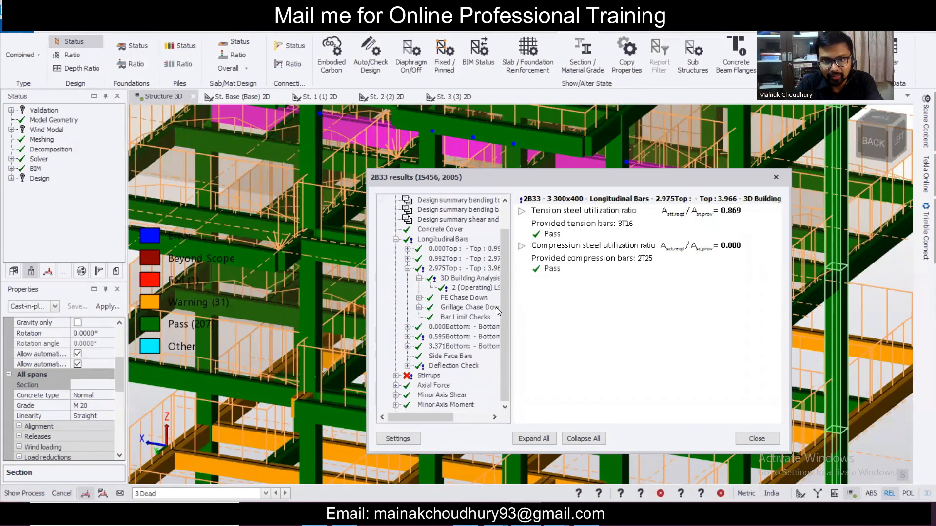
pyautogui.scroll(1, 496, 304)
pyautogui.scroll(-1, 496, 305)
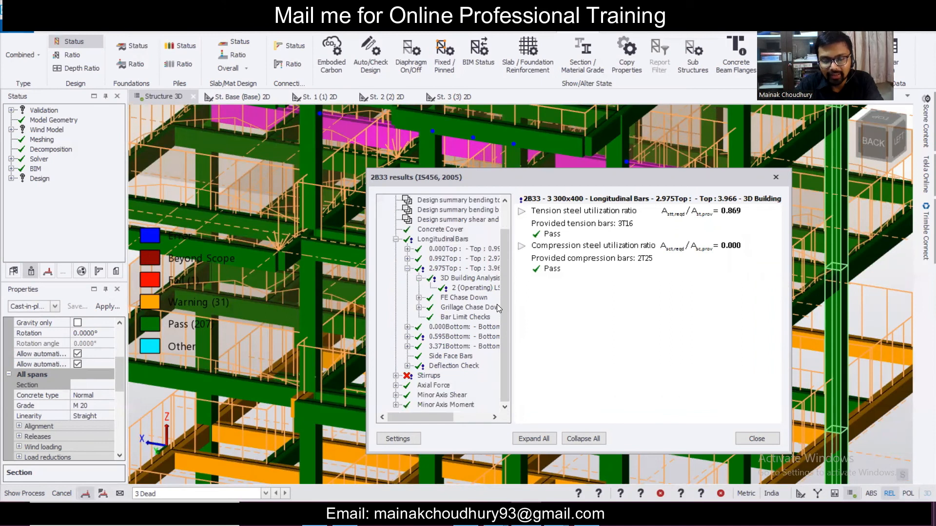
# - Trace the 1.010 failure to Stirrups > Grillage Chase Down, then close the results
pyautogui.click(395, 376)
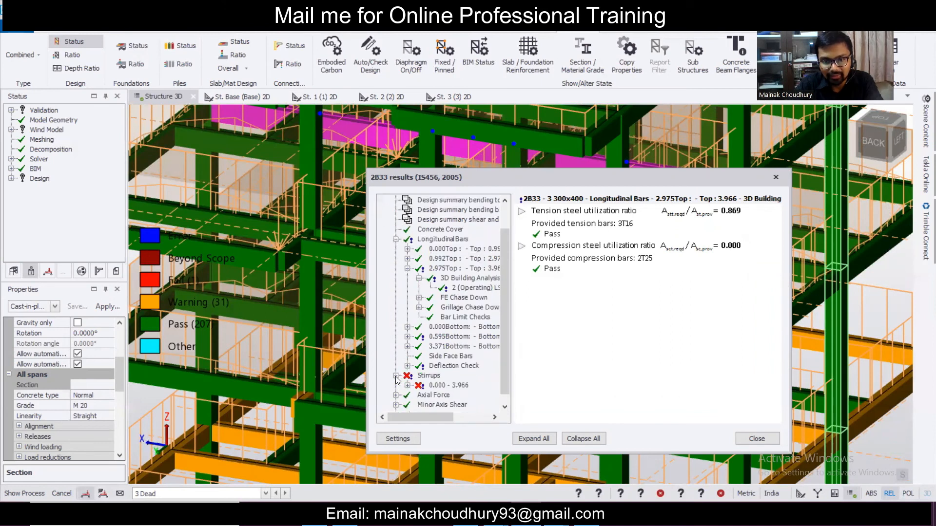
pyautogui.click(408, 386)
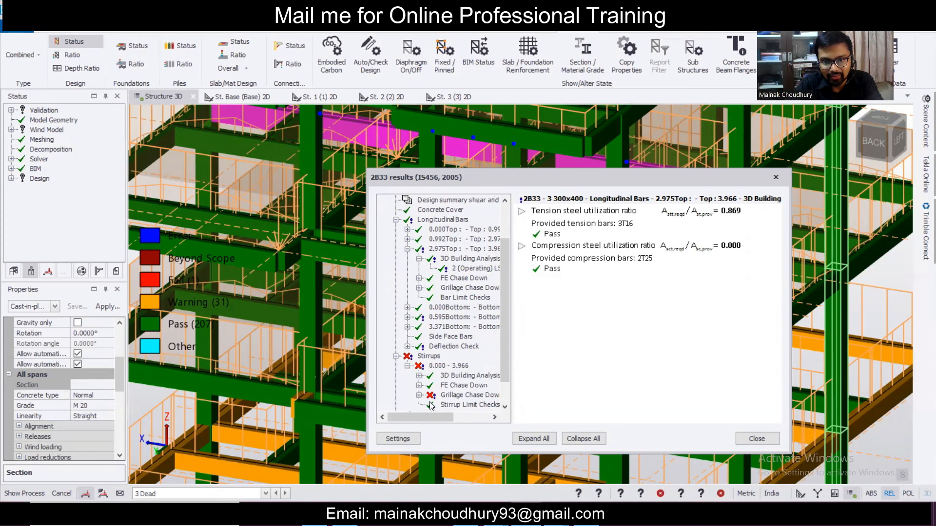
pyautogui.click(419, 395)
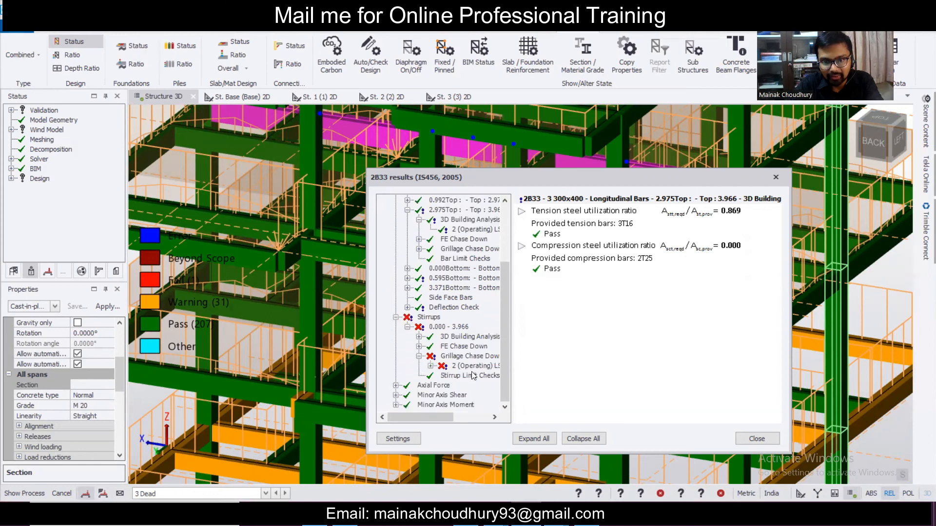
pyautogui.doubleClick(473, 365)
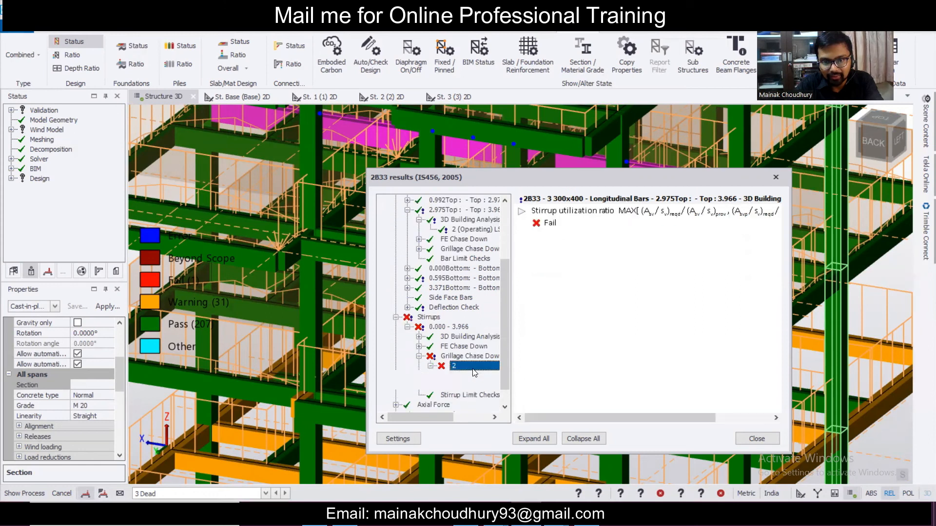
pyautogui.click(776, 178)
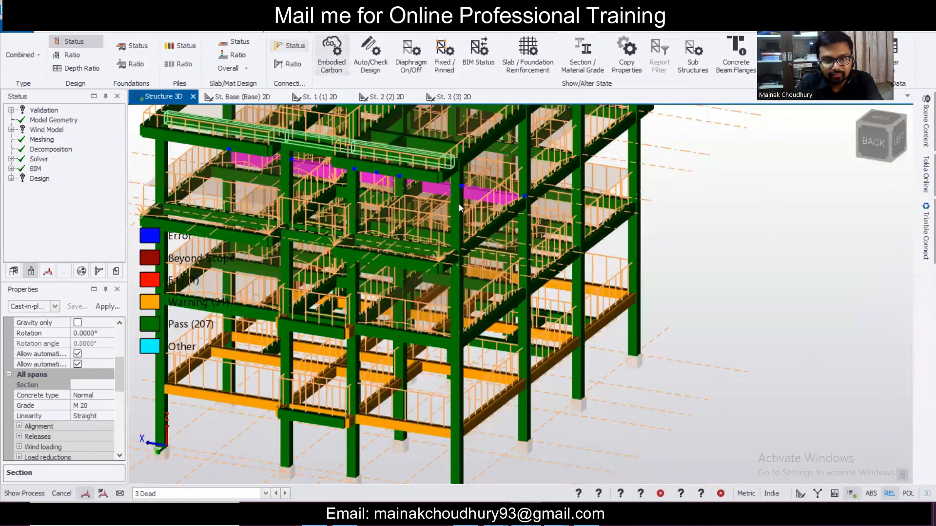
pyautogui.scroll(2, 480, 195)
pyautogui.scroll(1, 555, 232)
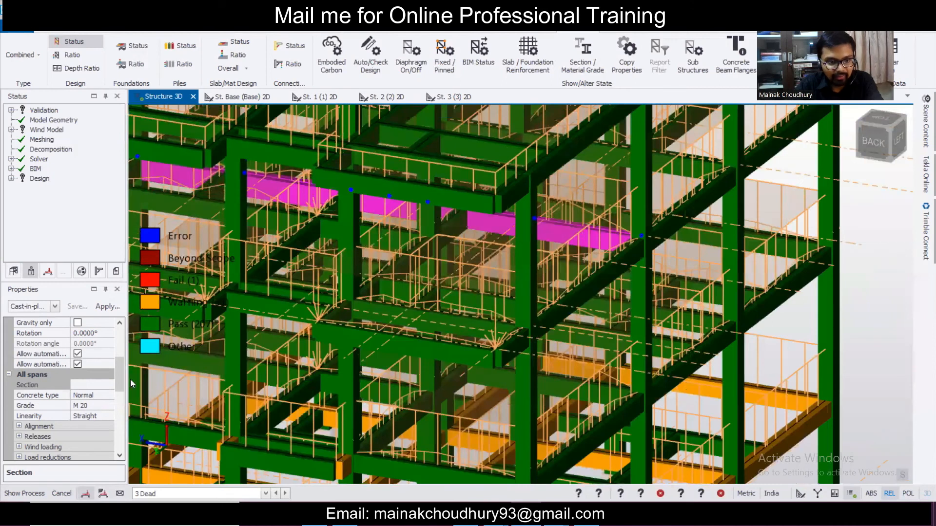
# - Open and close beam 2B33's properties, then open Design Settings from the Design ribbon
pyautogui.doubleClick(573, 236)
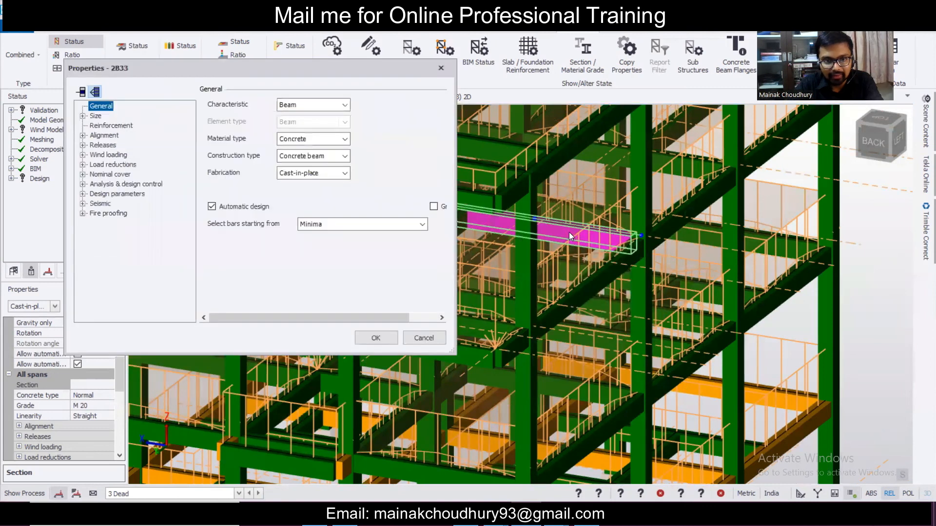
pyautogui.click(440, 72)
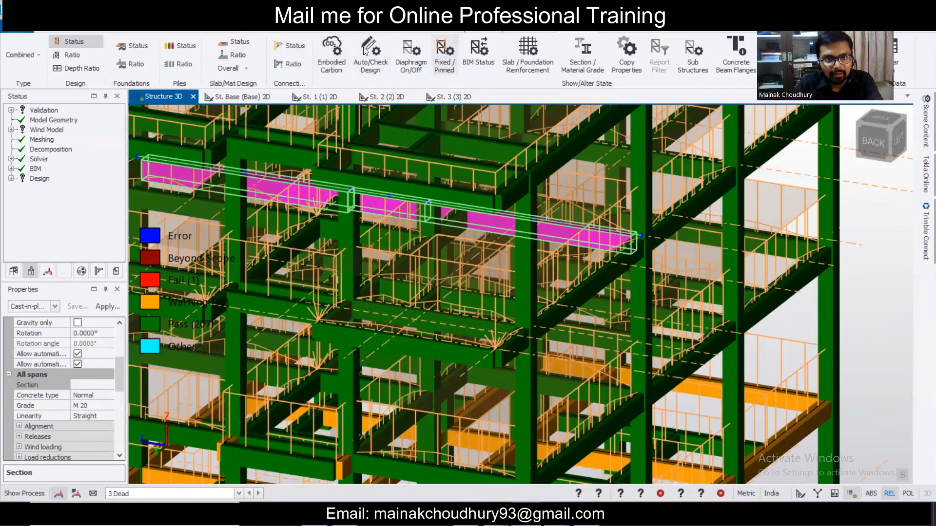
pyautogui.click(337, 32)
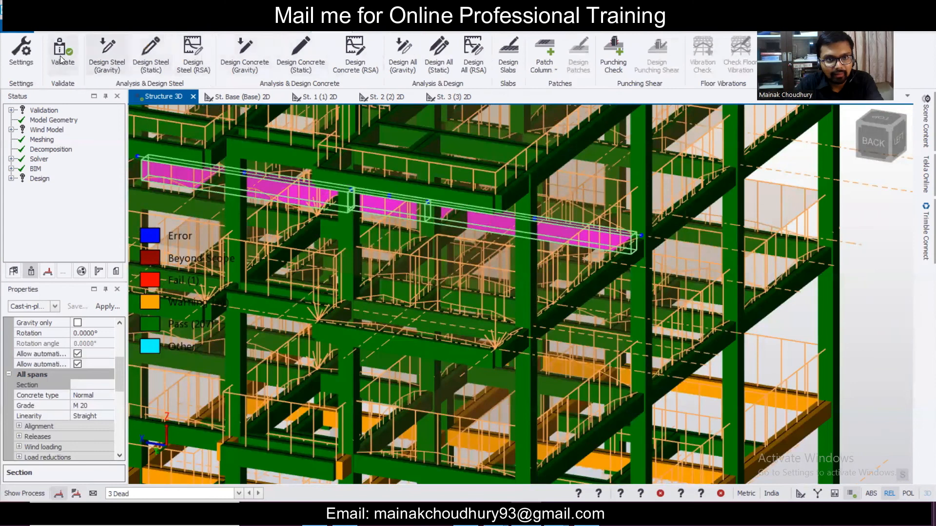
pyautogui.click(22, 51)
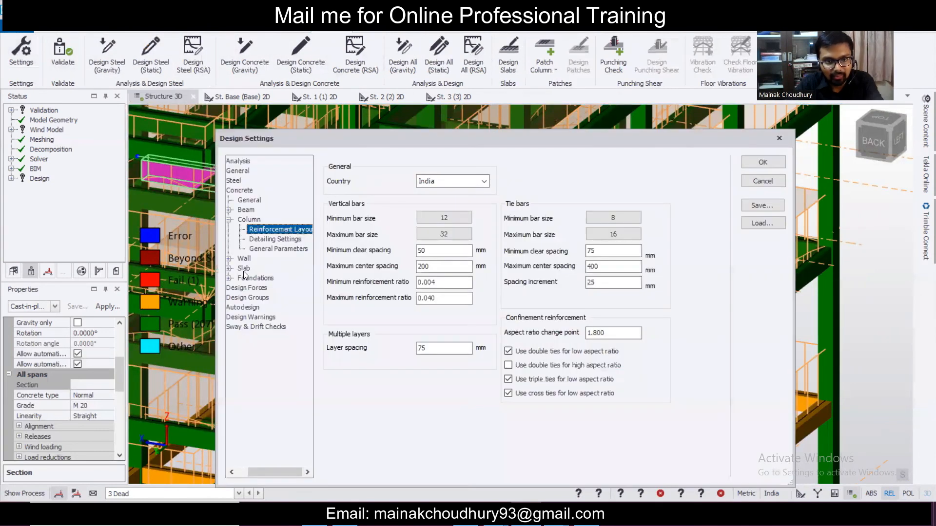
# - Browse beam reinforcement and detailing settings: stirrup, curtailment, cut length and longitudinal bar options
pyautogui.click(229, 209)
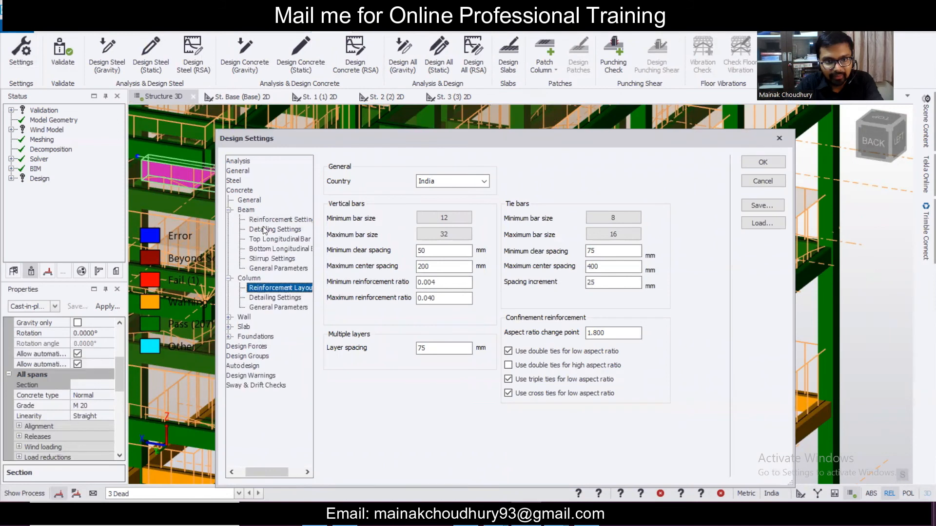
pyautogui.click(276, 219)
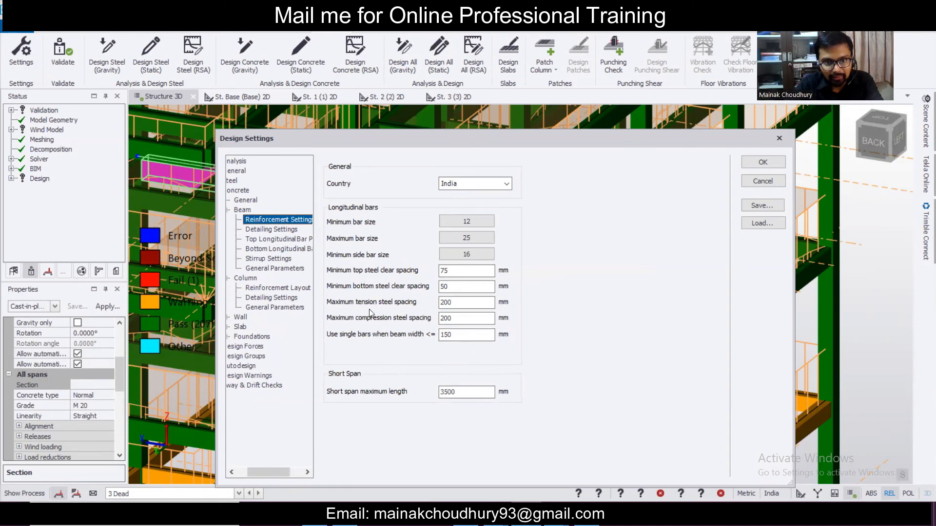
pyautogui.click(283, 231)
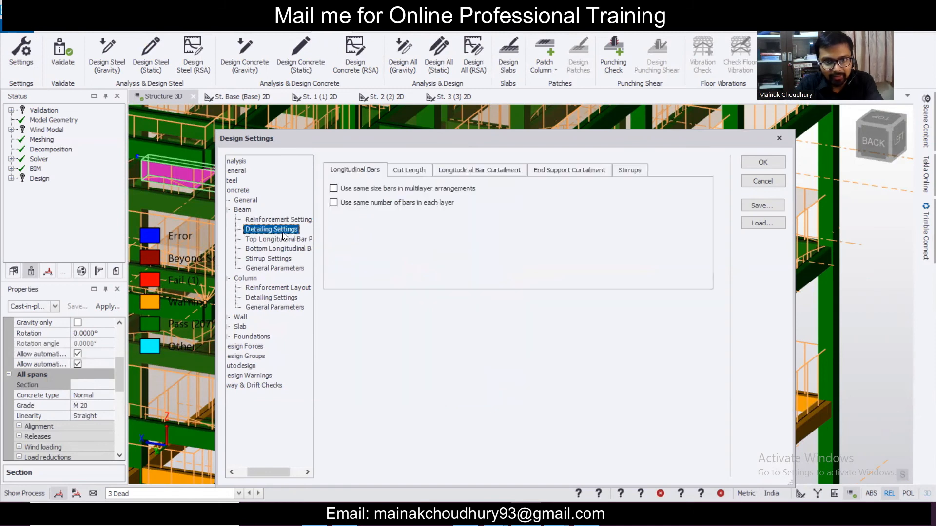
pyautogui.click(634, 174)
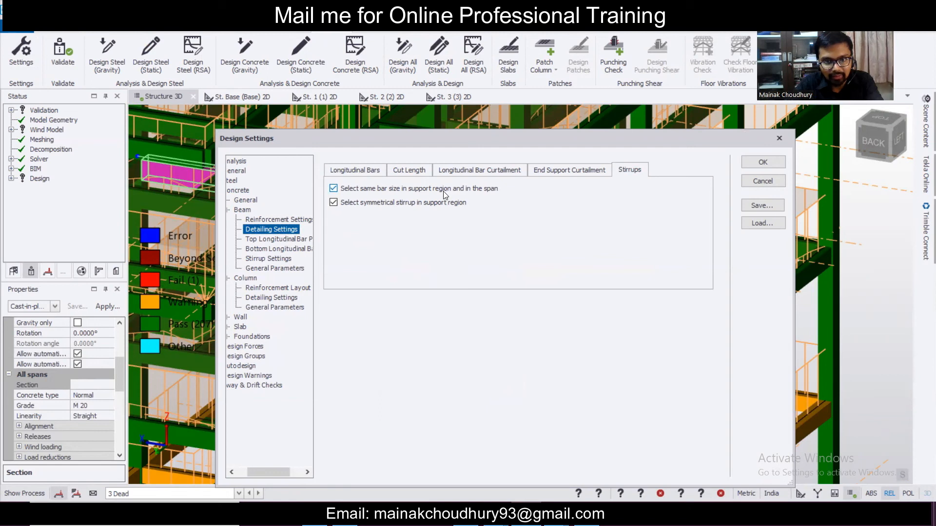
pyautogui.click(580, 177)
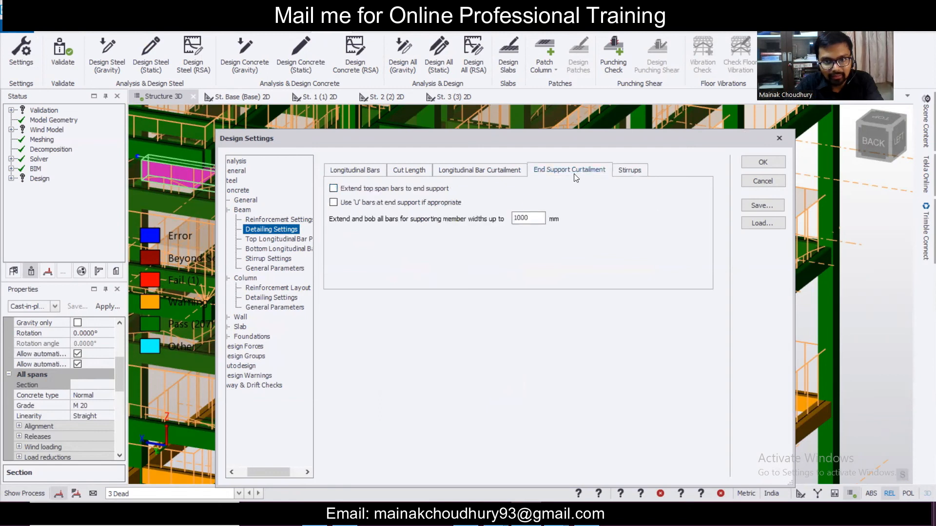
pyautogui.click(510, 169)
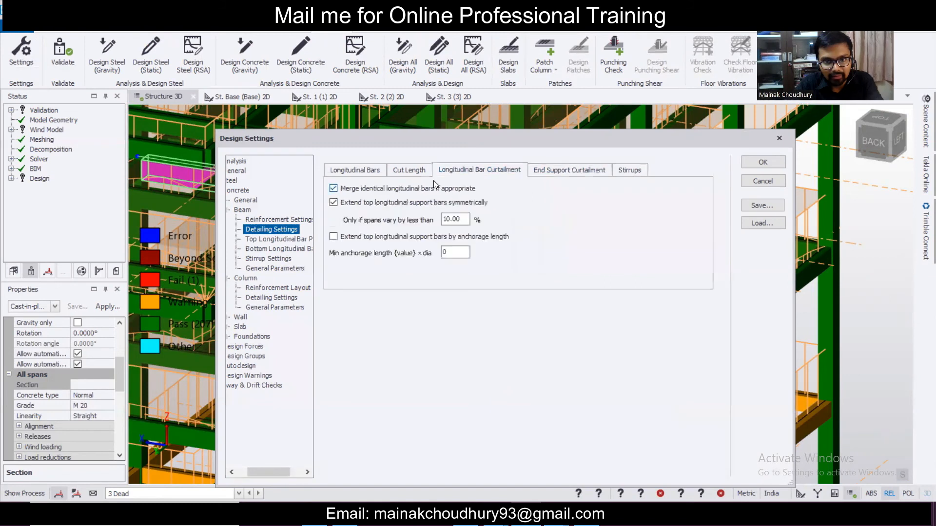
pyautogui.click(405, 172)
pyautogui.click(373, 171)
pyautogui.click(414, 175)
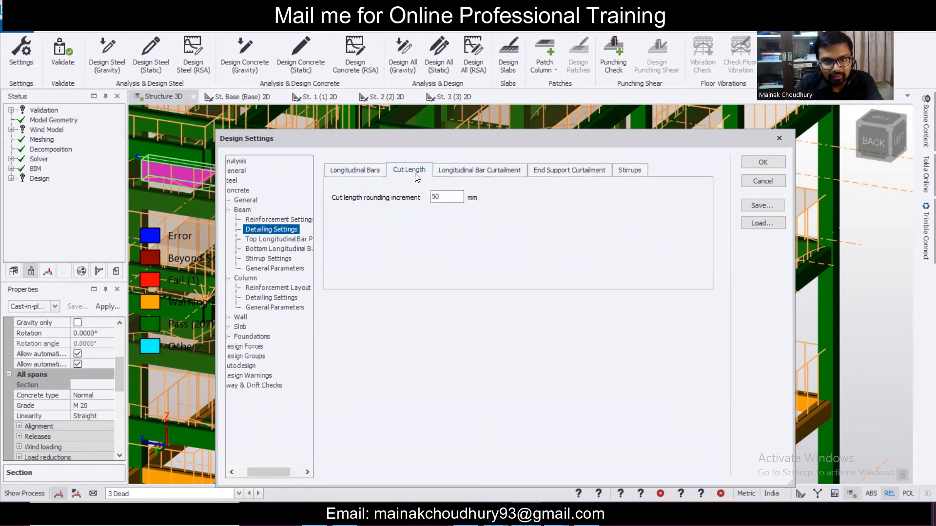
# - Check top and bottom bar patterns, then show stirrup settings (bars 8–16, spacing 100–300 mm)
pyautogui.click(283, 240)
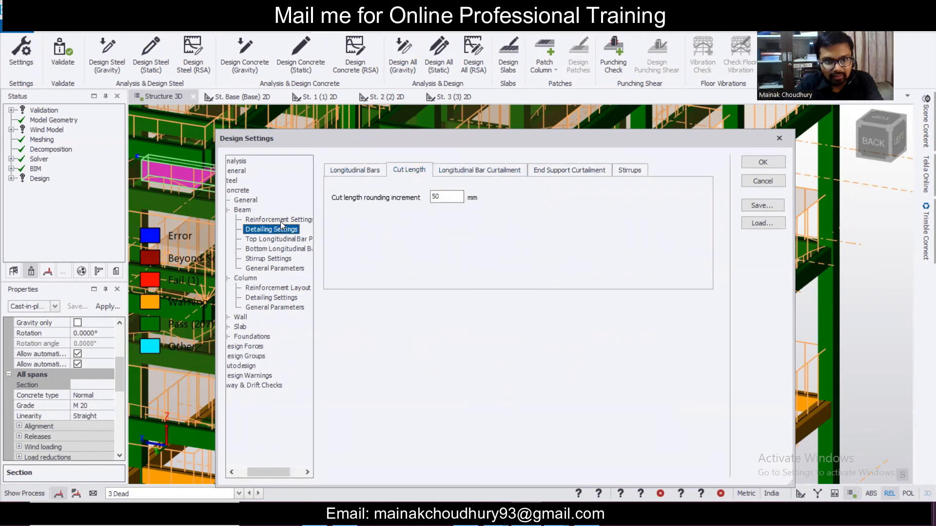
pyautogui.click(271, 249)
pyautogui.click(266, 259)
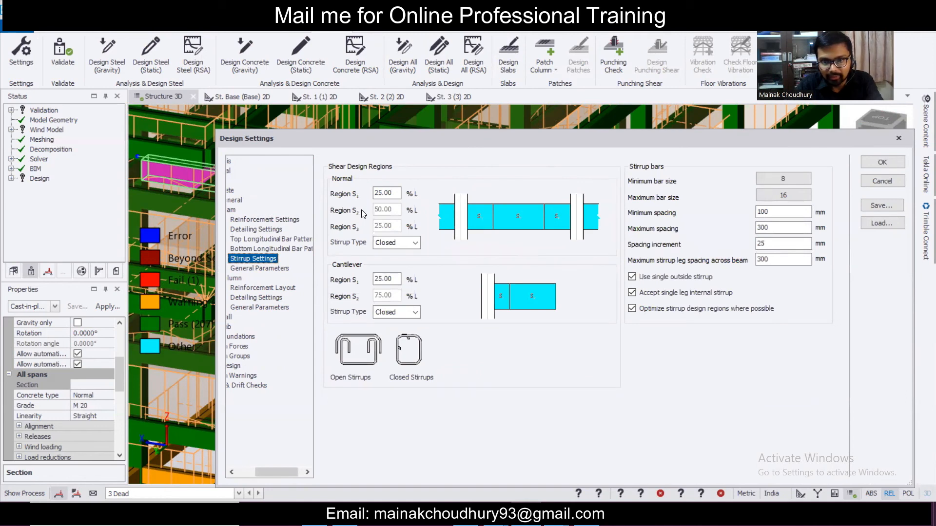
# - Keep cantilever stirrups Closed, set maximum stirrup spacing to 150 mm, and apply
pyautogui.click(405, 312)
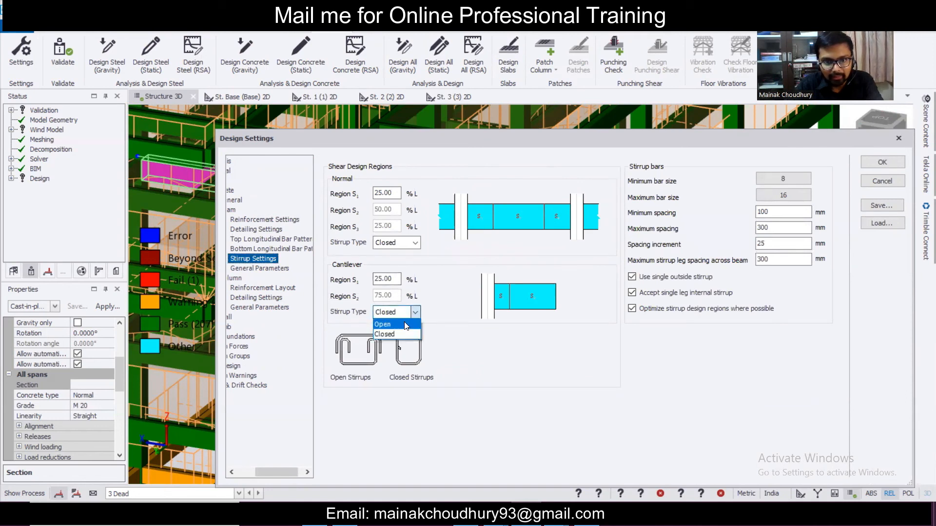
pyautogui.click(405, 324)
pyautogui.click(405, 314)
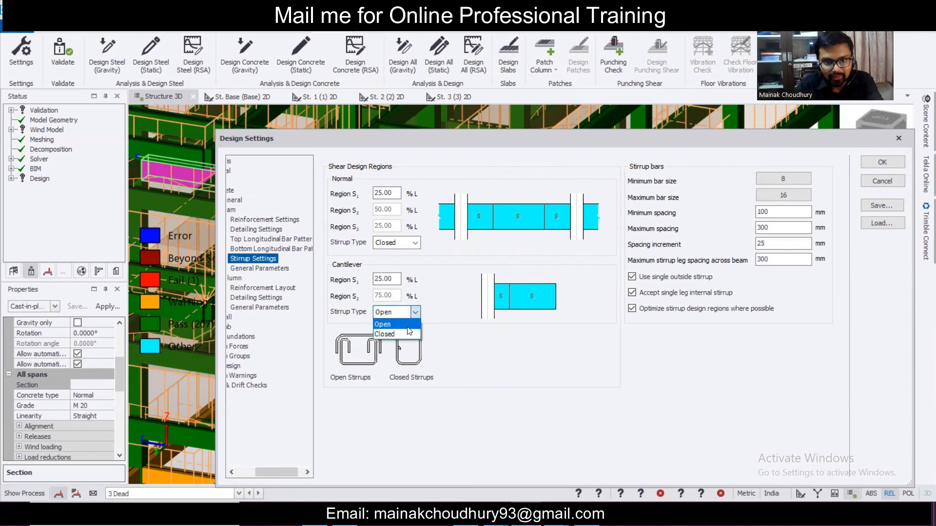
pyautogui.click(406, 333)
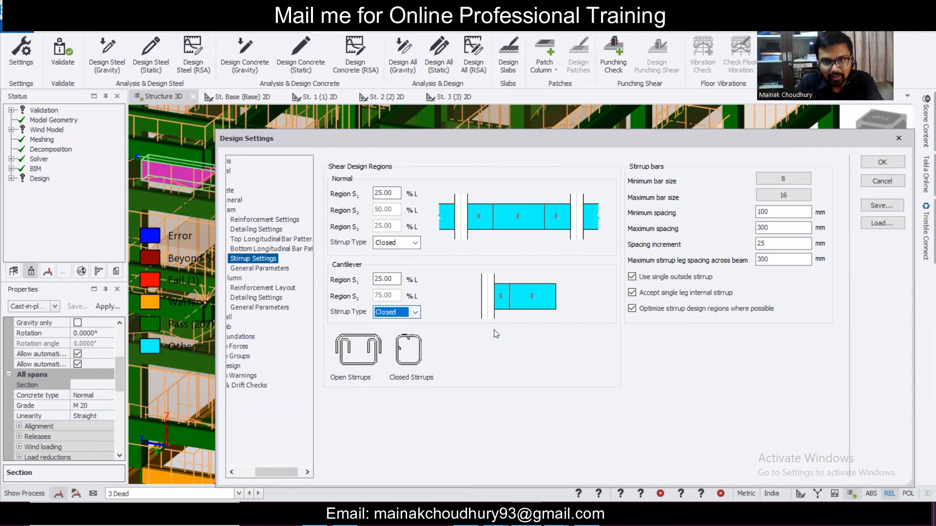
pyautogui.click(784, 210)
pyautogui.press('Tab')
pyautogui.write('150')
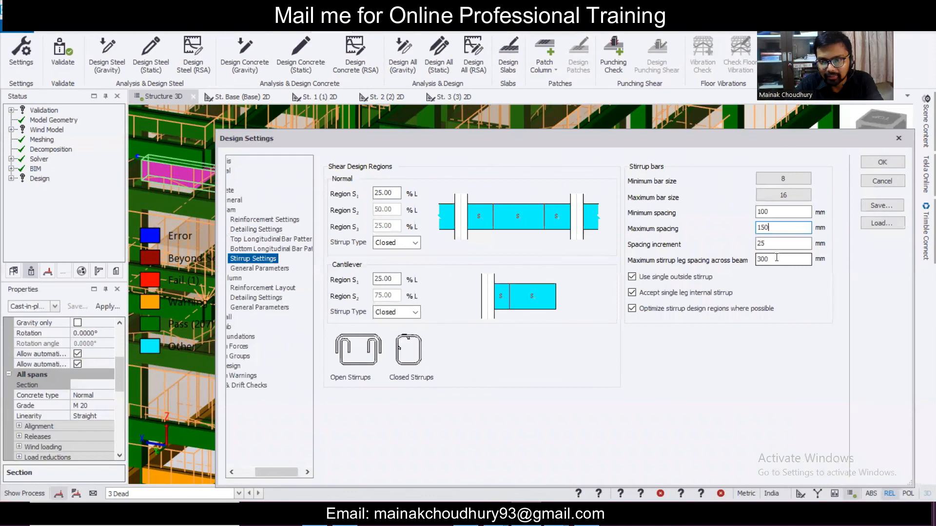
pyautogui.click(882, 161)
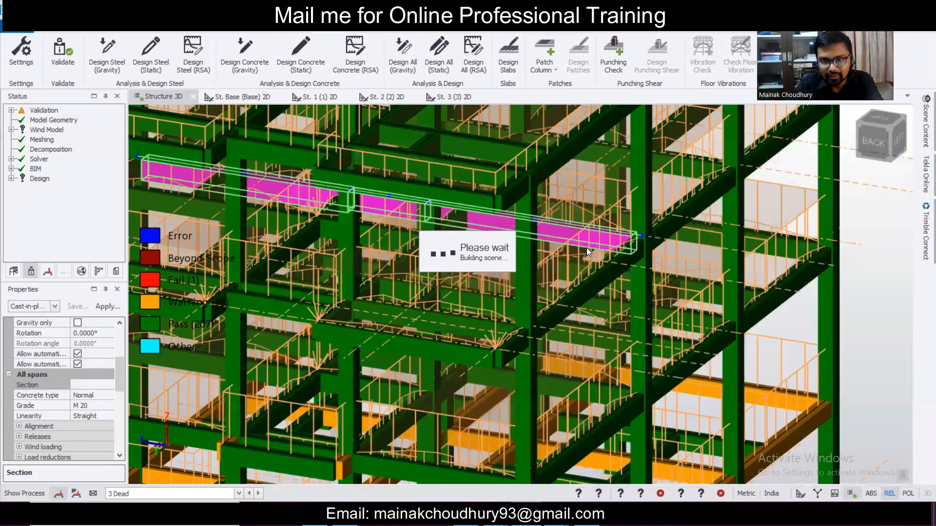
# - Redesign beam 2B33 statically and review span 2B33 - 3, where stirrups still fail at 1.010
pyautogui.rightClick(566, 229)
pyautogui.moveTo(714, 223)
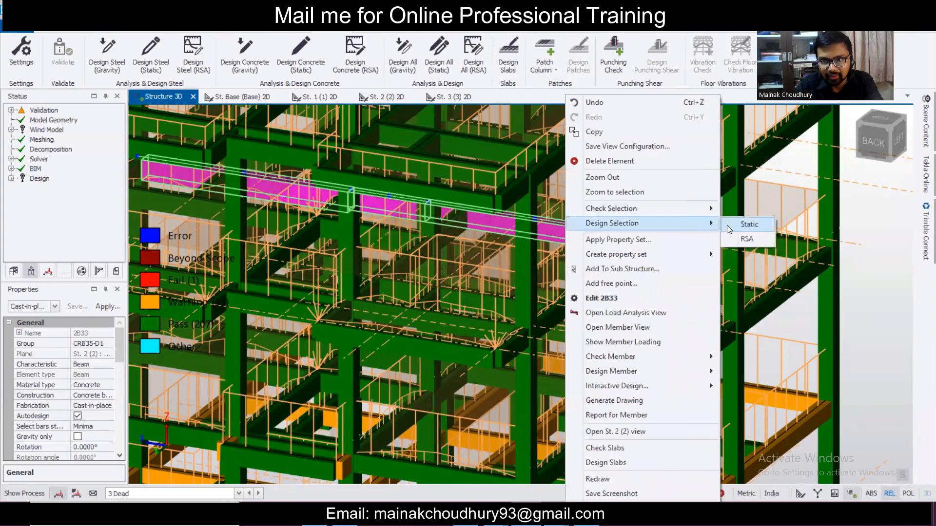
pyautogui.click(749, 225)
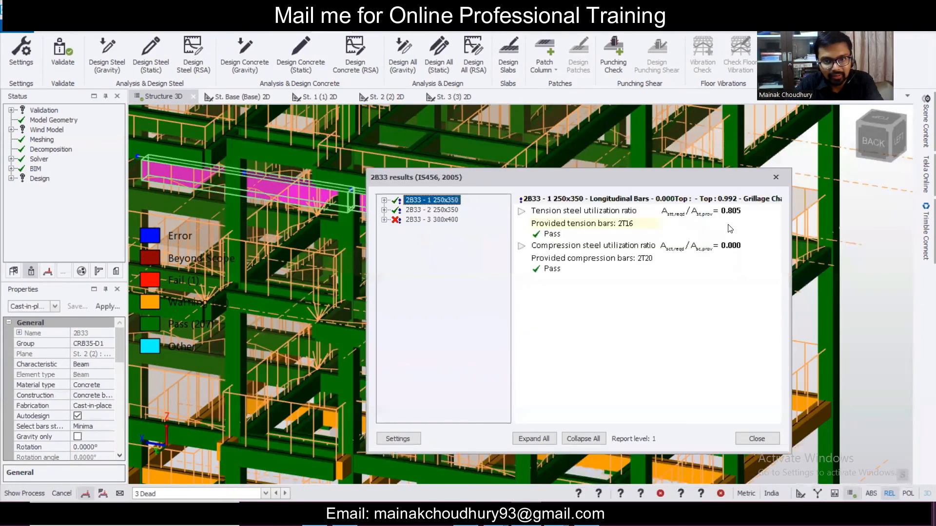
pyautogui.click(418, 220)
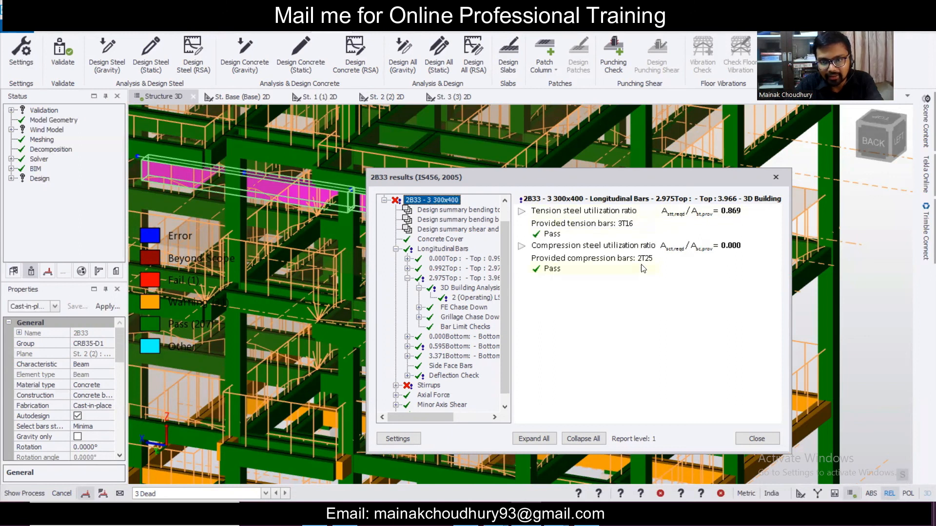
pyautogui.click(775, 178)
pyautogui.moveTo(588, 238)
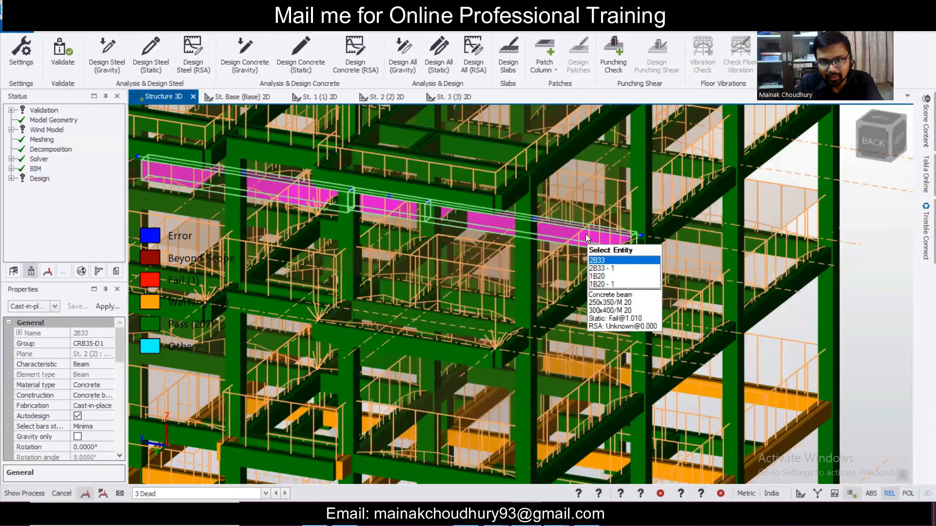
# - Deselect the beam, view the whole model, and bring up the Foundations ribbon
pyautogui.scroll(-2, 587, 238)
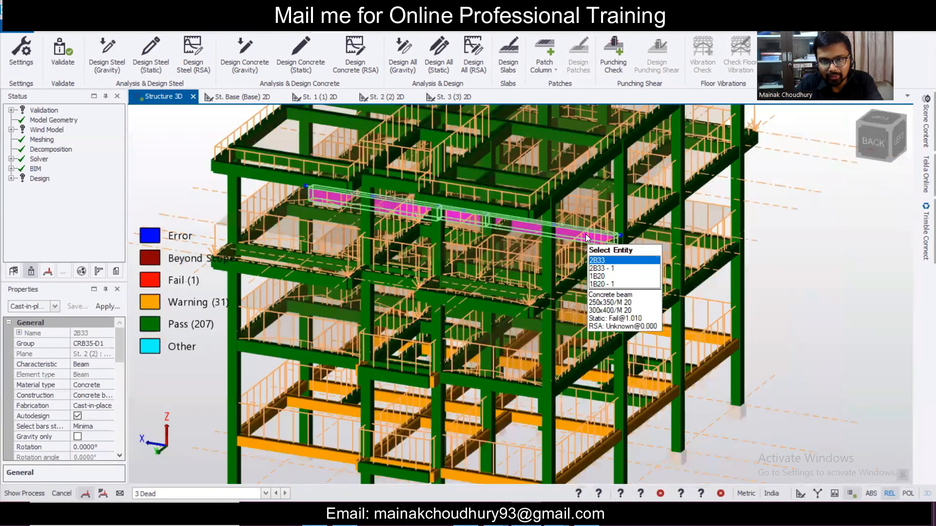
pyautogui.scroll(-5, 502, 275)
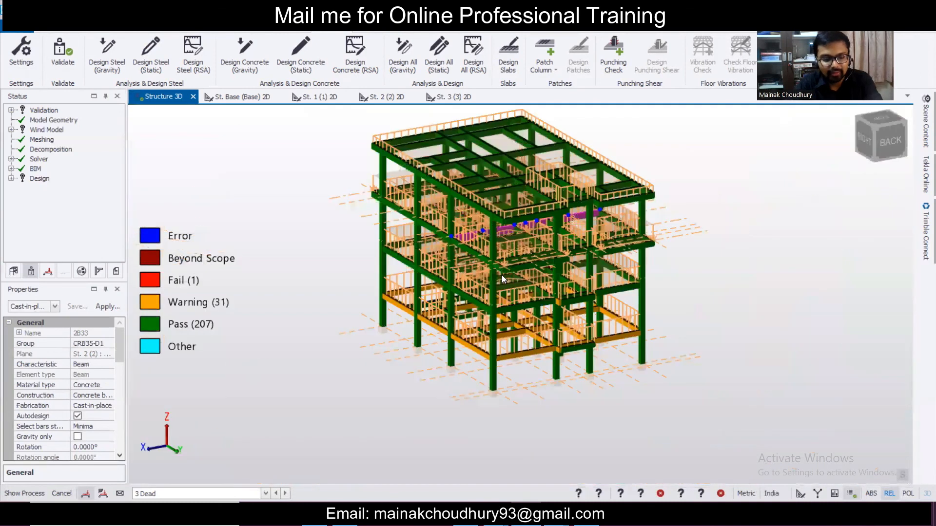
pyautogui.press('Escape')
pyautogui.moveTo(856, 294); pyautogui.dragTo(770, 309, button='right')
pyautogui.scroll(2, 771, 309)
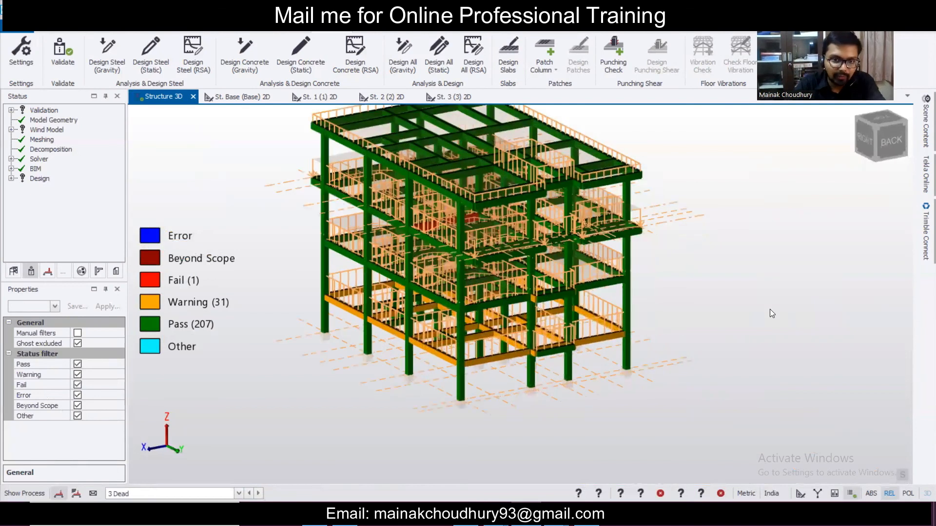
pyautogui.scroll(-2, 770, 309)
pyautogui.scroll(3, 771, 309)
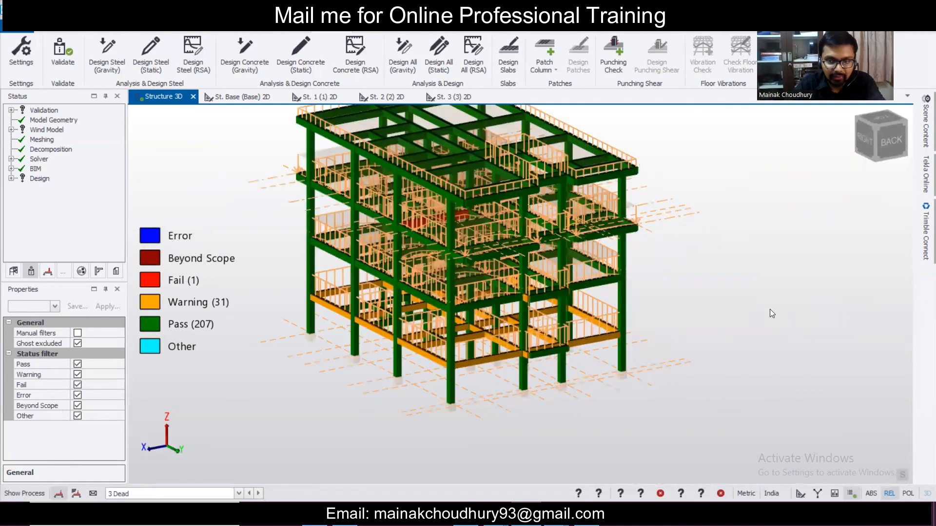
pyautogui.scroll(-2, 770, 309)
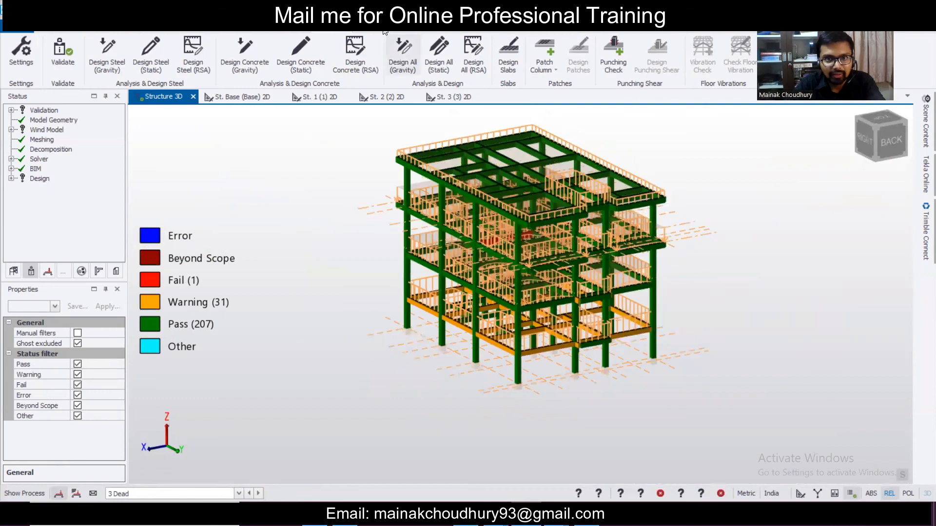
pyautogui.click(388, 26)
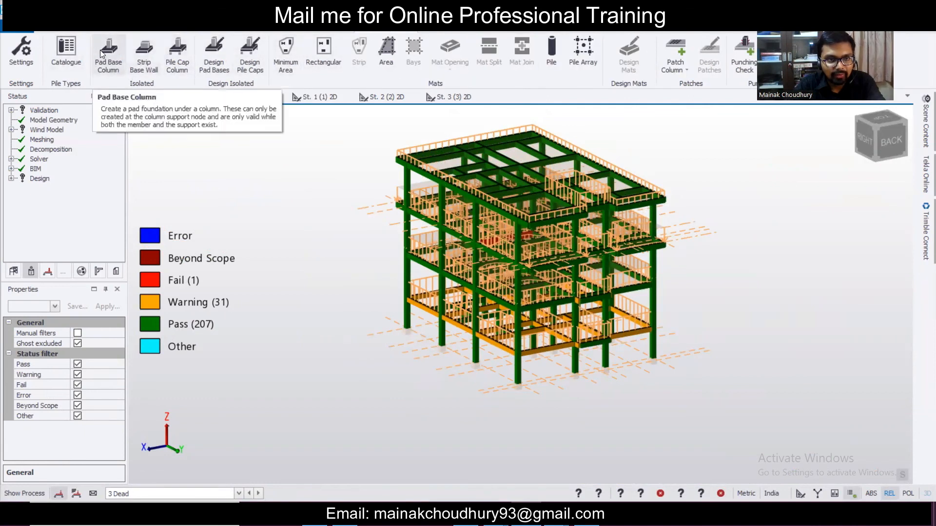
# - Navigate Design Settings to Foundations > Isolated Foundations > Reinforcement Layout
pyautogui.click(23, 51)
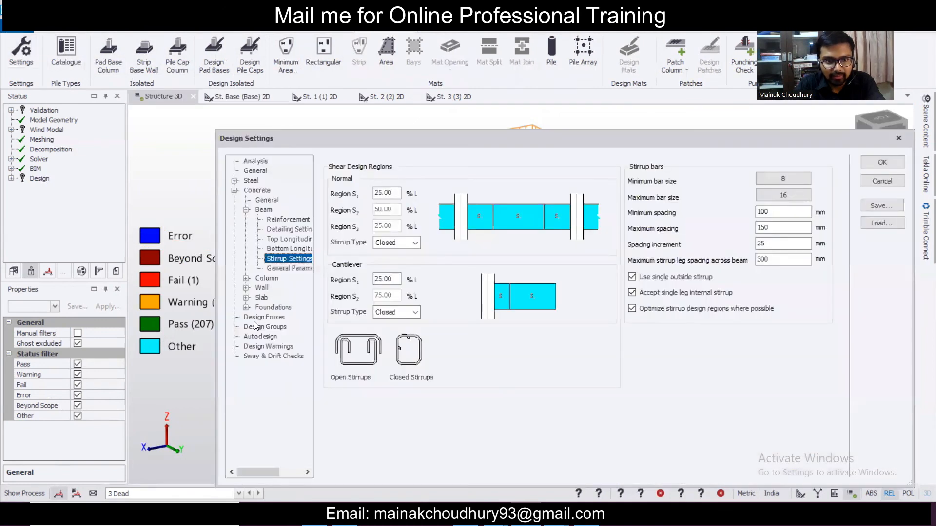
pyautogui.click(899, 141)
pyautogui.click(21, 50)
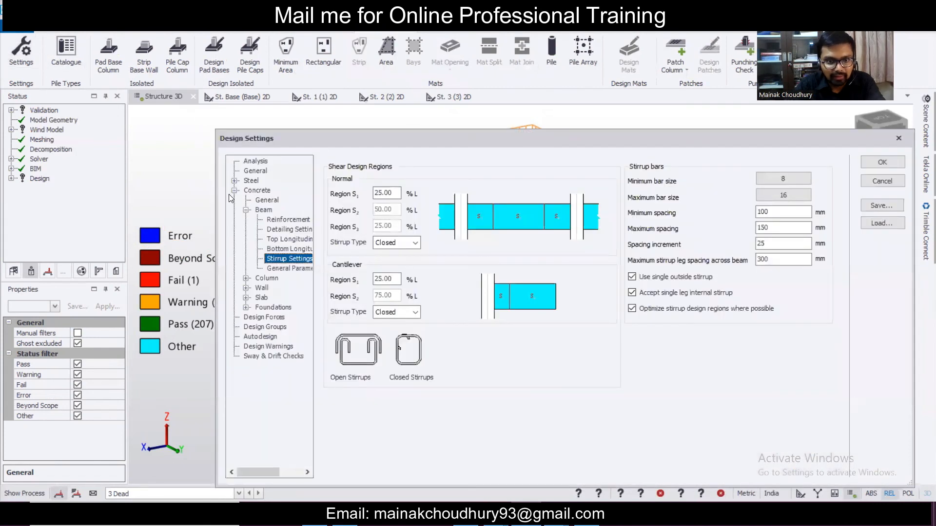
pyautogui.click(246, 308)
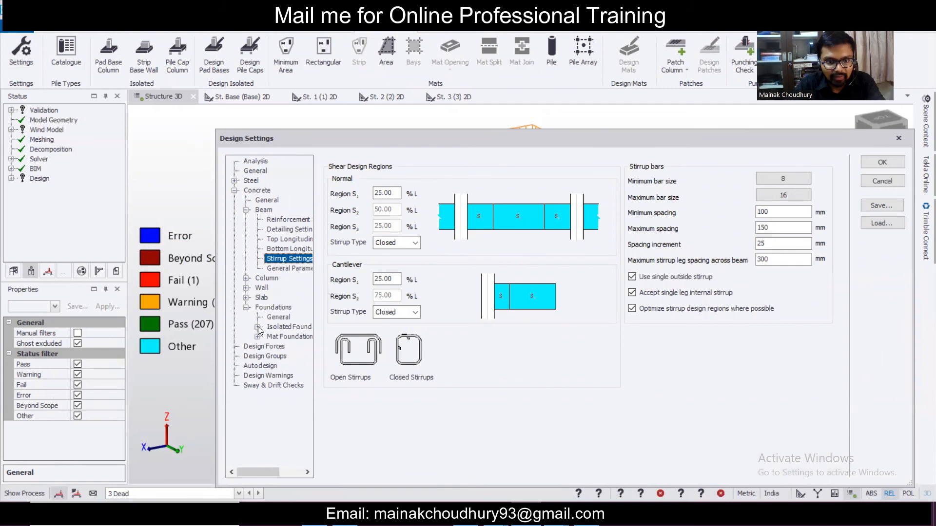
pyautogui.click(257, 327)
pyautogui.click(281, 339)
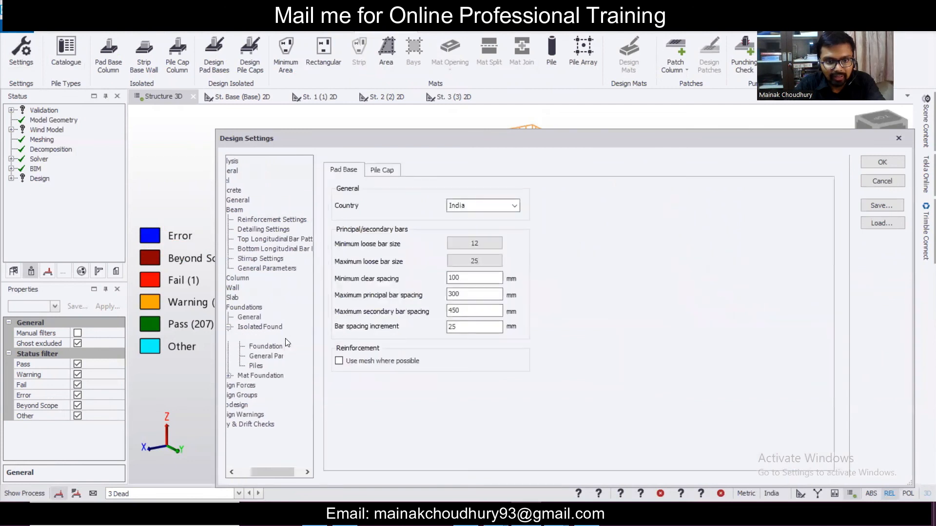
# - Set pad base loose bar sizes to Fe 500, minimum 10 and maximum 12
pyautogui.click(481, 246)
pyautogui.click(528, 325)
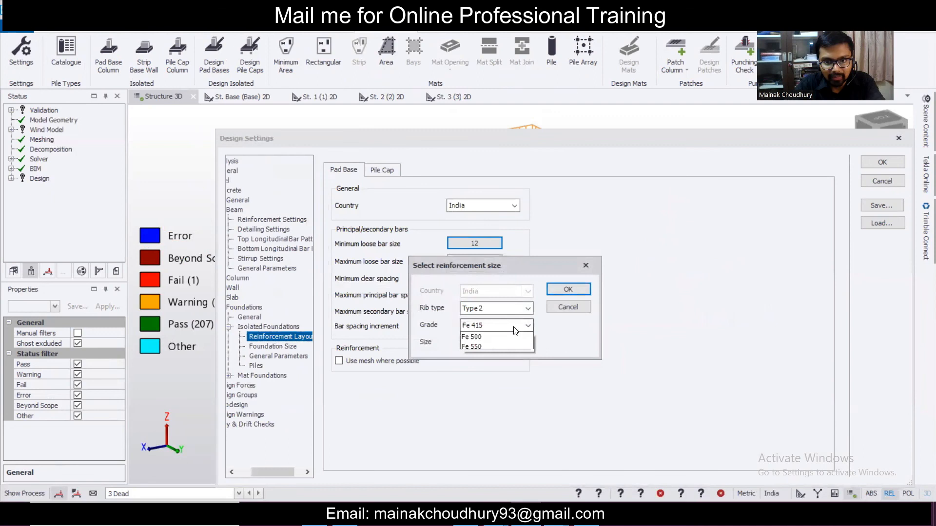
pyautogui.click(506, 349)
pyautogui.click(515, 342)
pyautogui.click(500, 377)
pyautogui.click(554, 292)
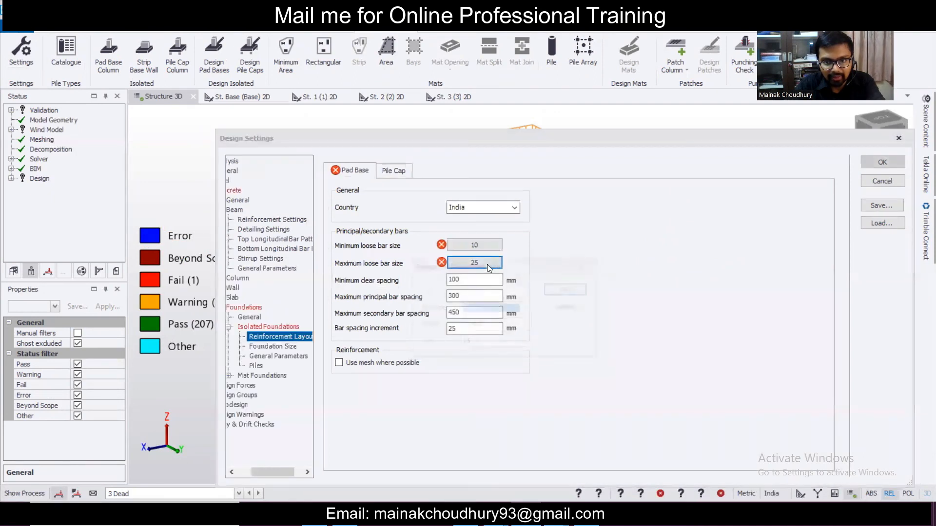
pyautogui.click(487, 264)
pyautogui.click(501, 326)
pyautogui.click(502, 349)
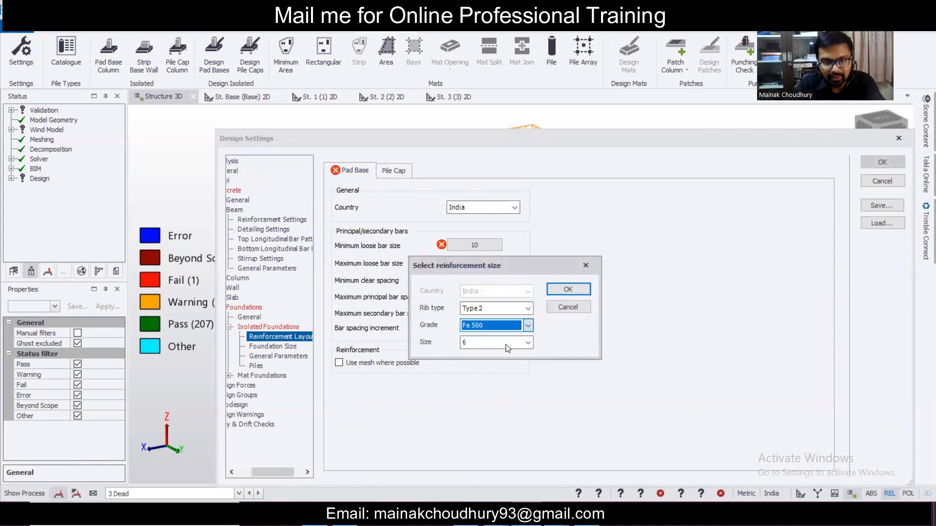
pyautogui.click(512, 343)
pyautogui.click(482, 379)
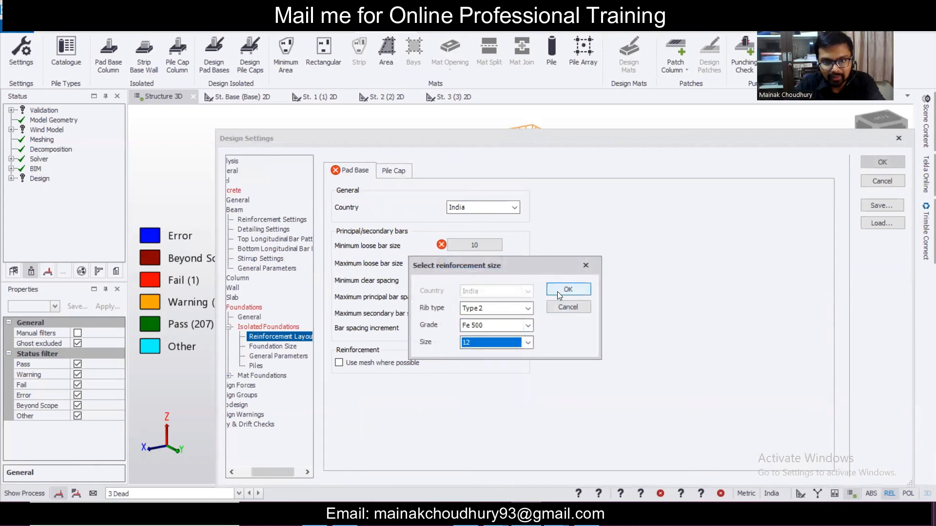
pyautogui.click(560, 290)
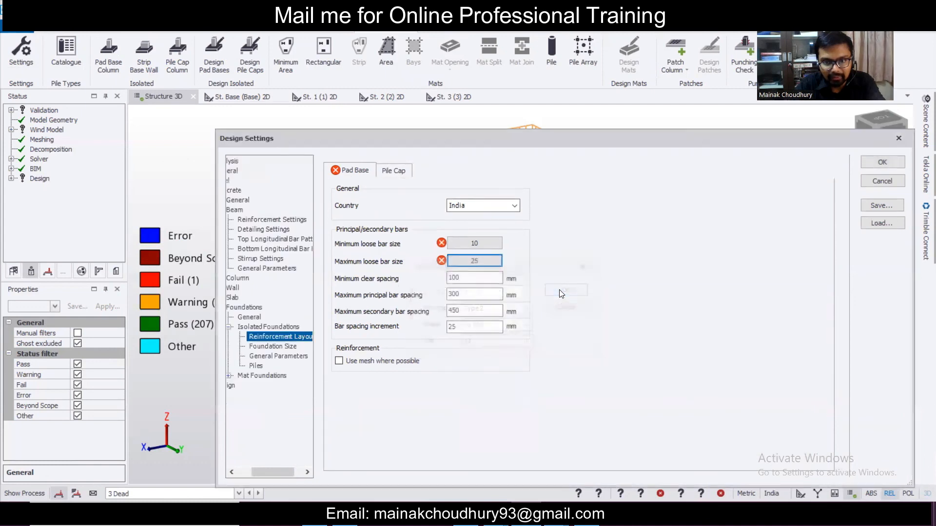
# - Set maximum principal and secondary bar spacing to 200 mm and apply the settings
pyautogui.doubleClick(471, 296)
pyautogui.write('200')
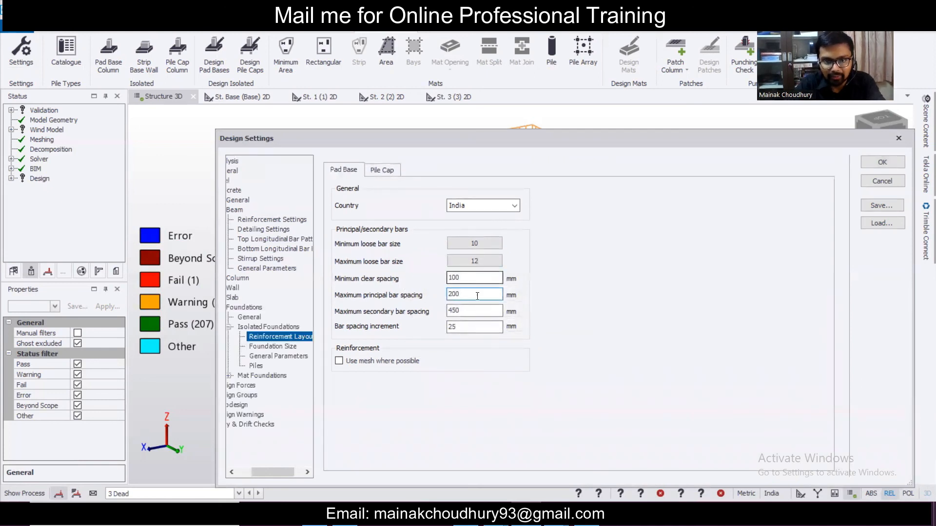
pyautogui.press('Tab')
pyautogui.write('200')
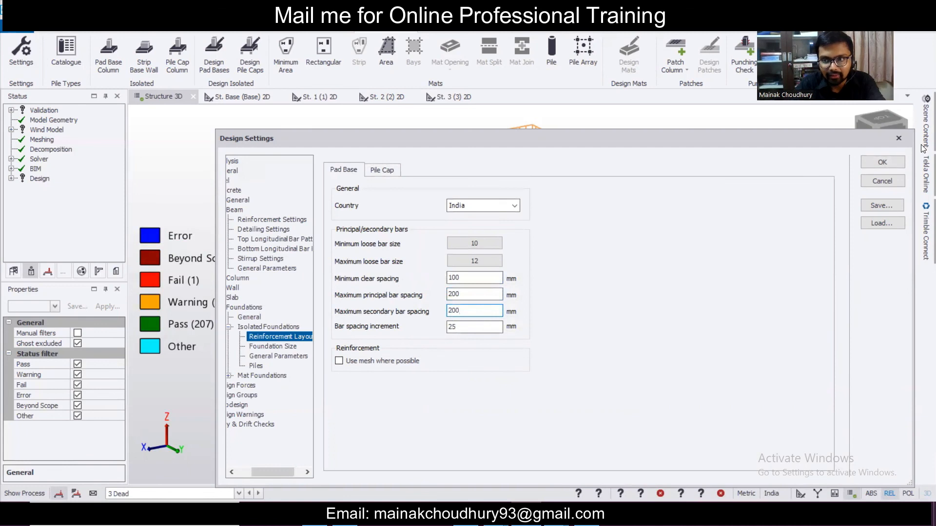
pyautogui.click(877, 157)
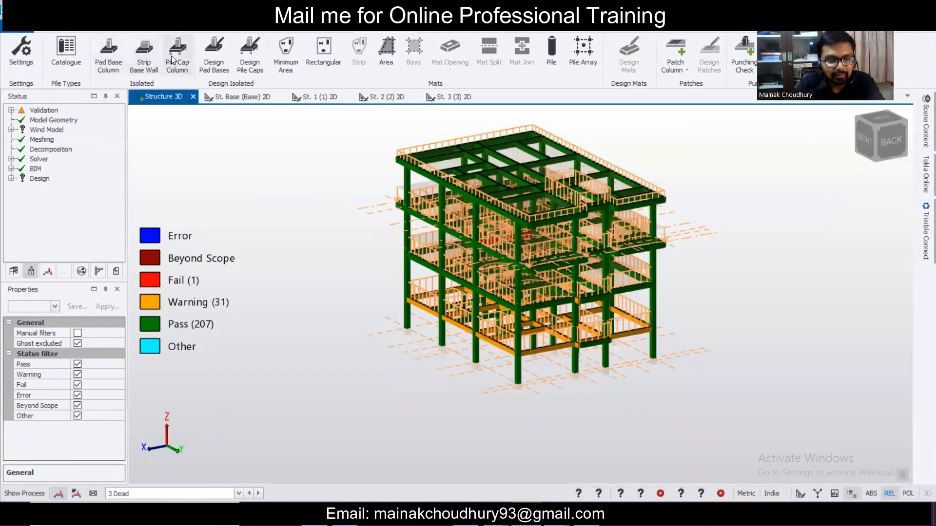
# - Start the Pad Base Column tool and enter 110 as the allowable bearing capacity
pyautogui.click(108, 53)
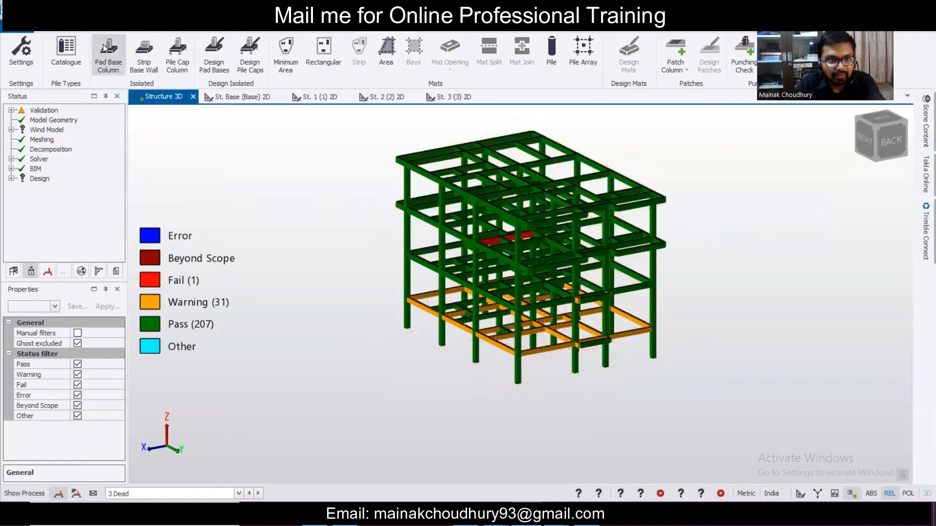
pyautogui.moveTo(117, 341); pyautogui.dragTo(119, 426)
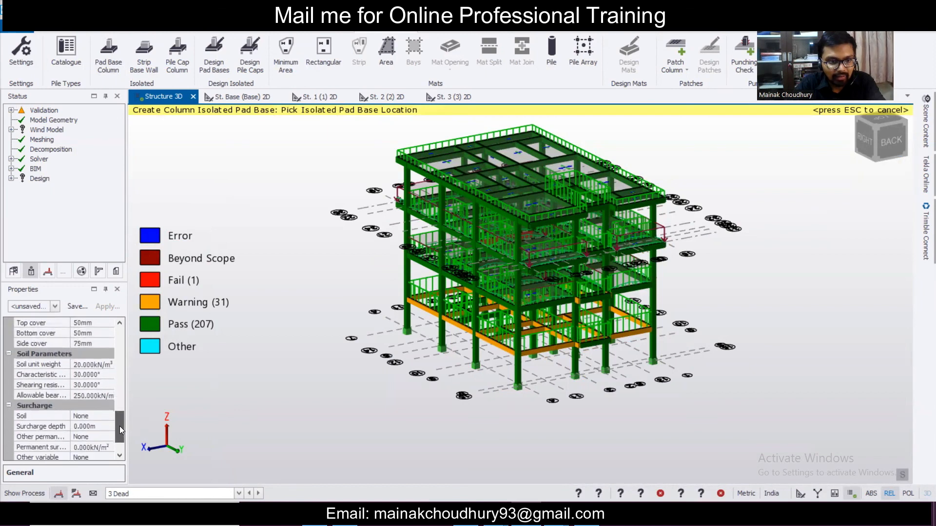
pyautogui.click(110, 396)
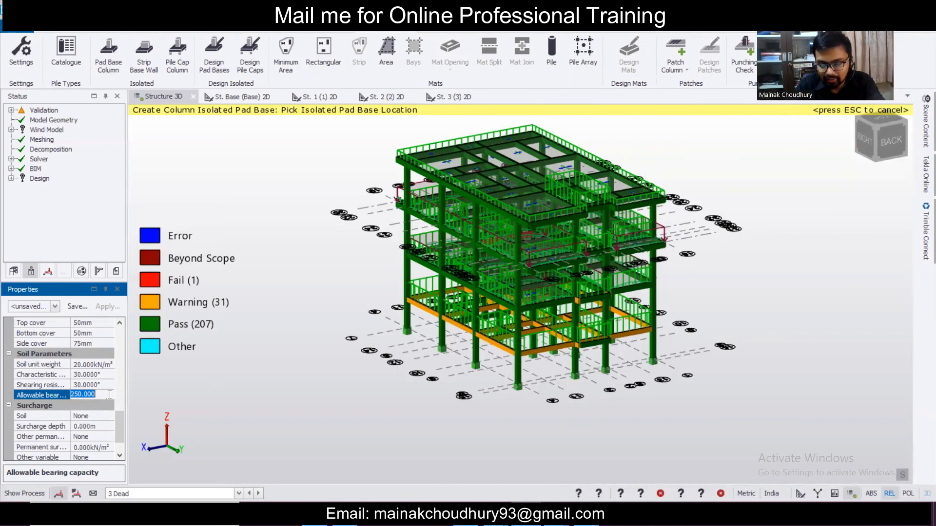
pyautogui.write('1')
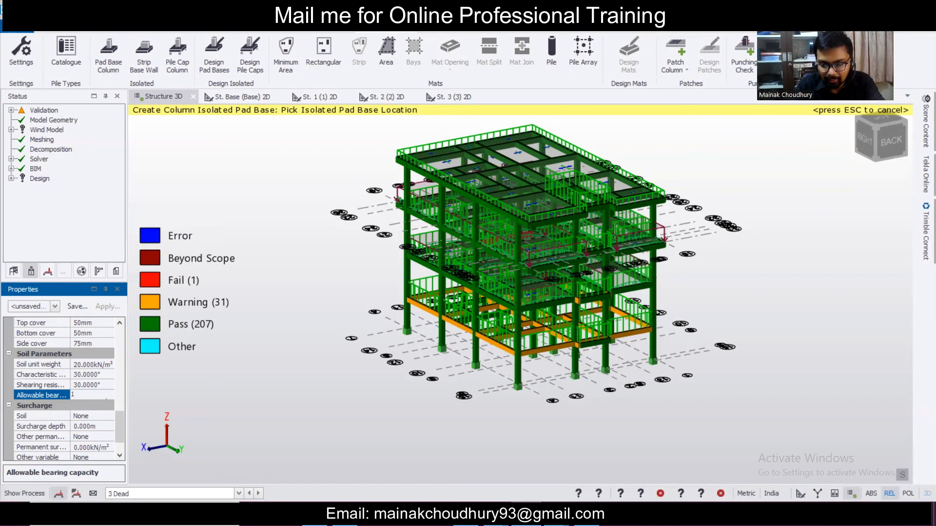
pyautogui.write('10')
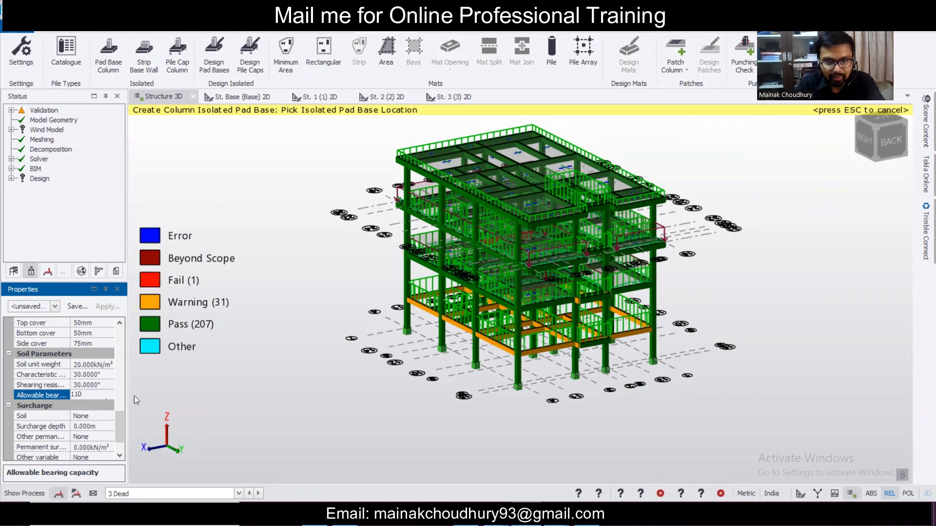
# - Apply the 110 kN/m² bearing capacity and window-select all columns to place pad bases beneath them
pyautogui.click(371, 352)
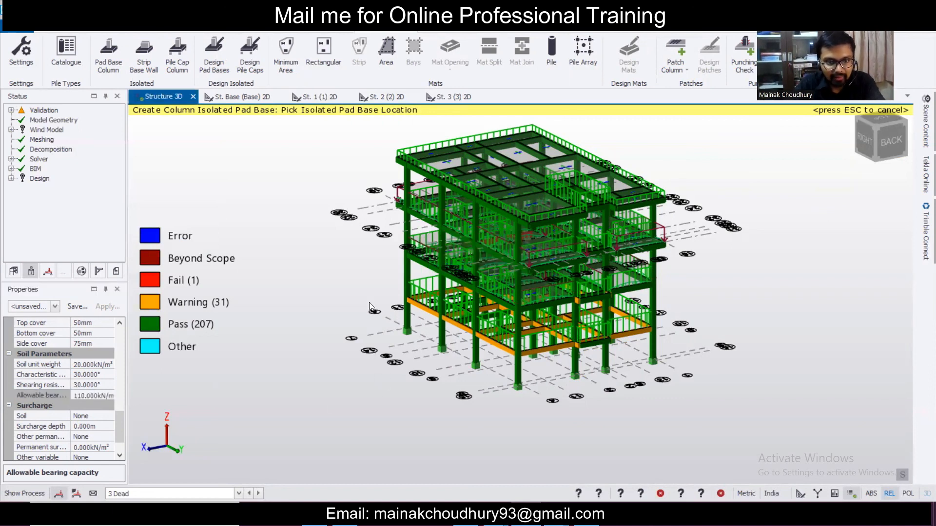
pyautogui.scroll(-5, 316, 151)
pyautogui.moveTo(311, 135); pyautogui.dragTo(530, 310)
pyautogui.scroll(6, 350, 245)
pyautogui.scroll(-4, 358, 307)
pyautogui.moveTo(350, 260); pyautogui.dragTo(363, 309, button='middle')
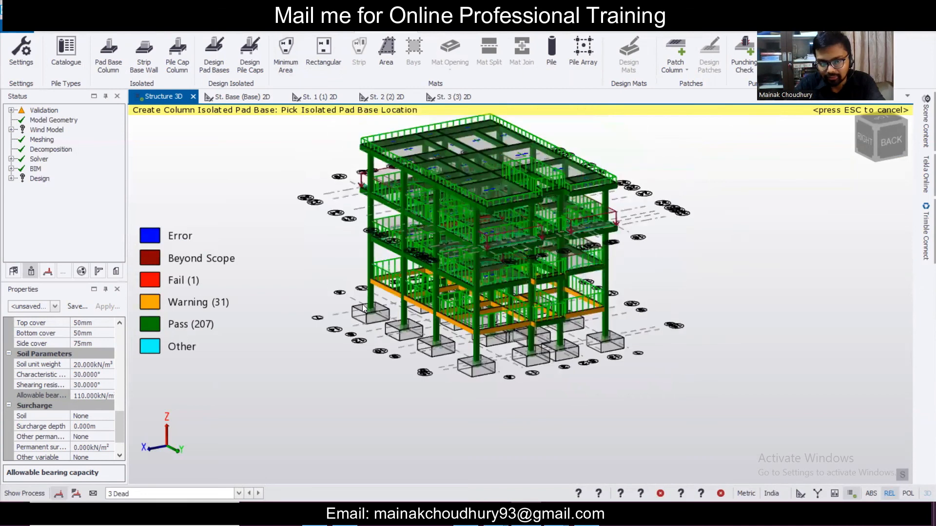
pyautogui.scroll(-1, 364, 304)
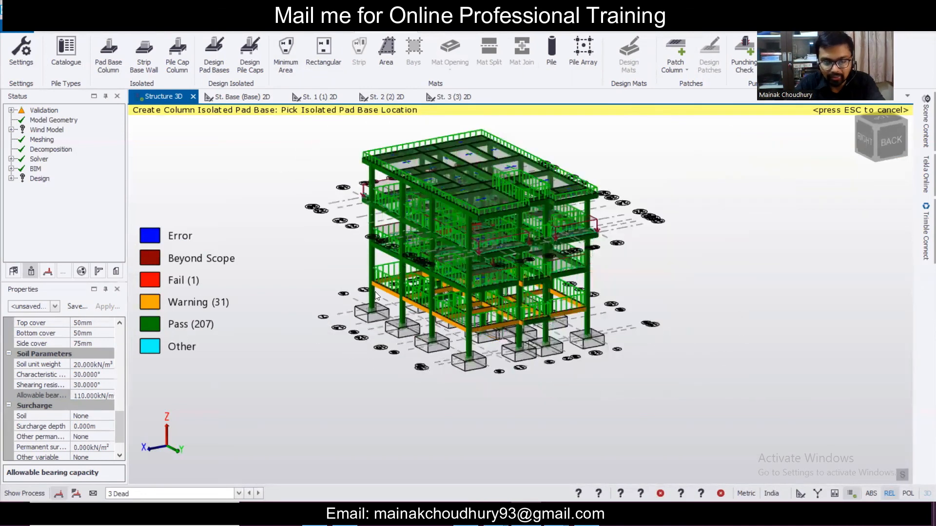
pyautogui.scroll(5, 376, 292)
pyautogui.scroll(-2, 375, 291)
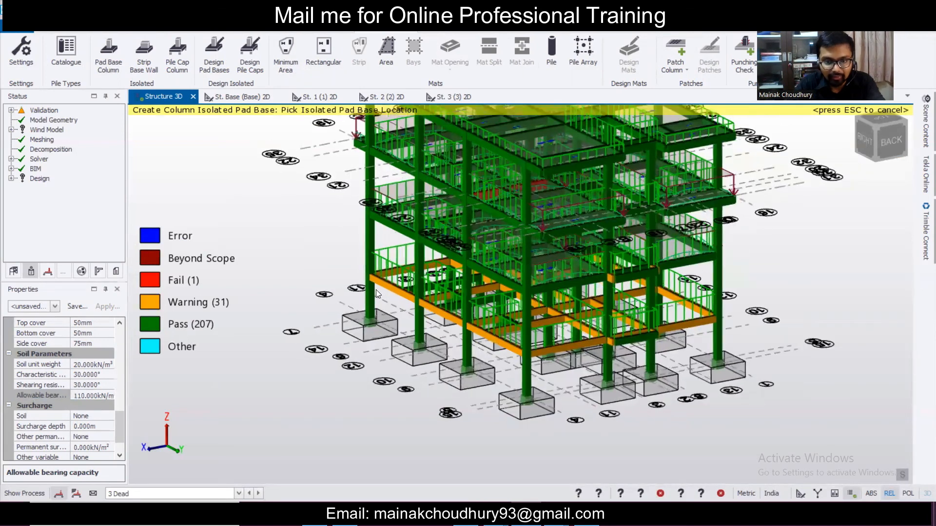
pyautogui.scroll(-2, 375, 289)
pyautogui.moveTo(792, 328); pyautogui.dragTo(768, 337, button='right')
pyautogui.scroll(2, 670, 383)
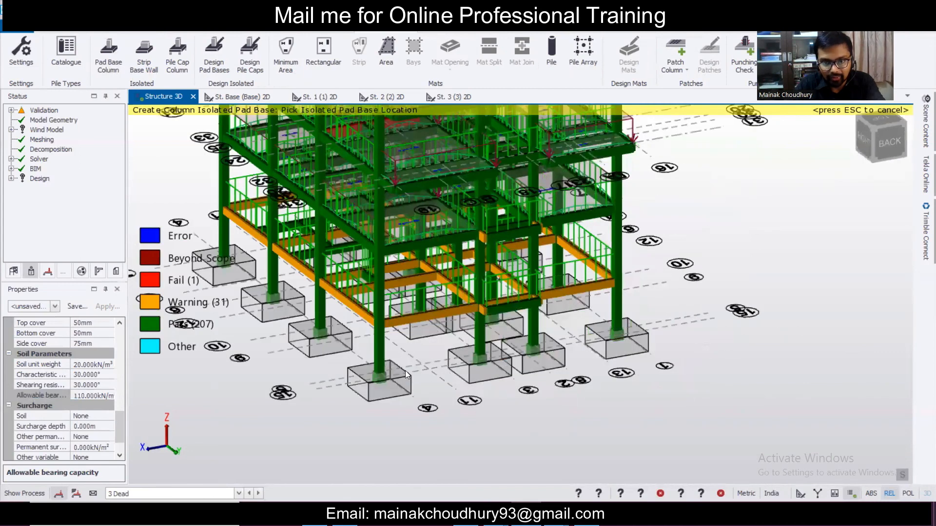
pyautogui.moveTo(406, 375); pyautogui.dragTo(514, 373, button='right')
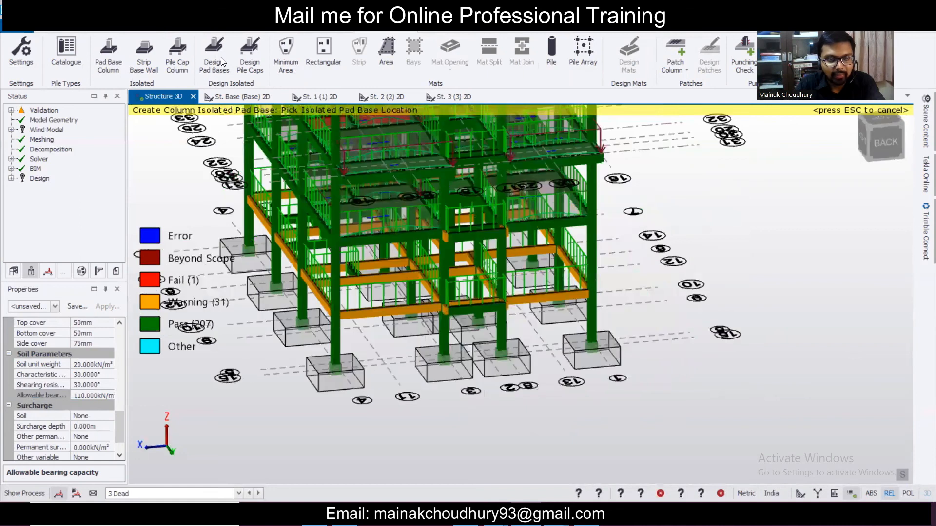
# - Run the pad base design and orbit around the status-coloured pad bases to check them
pyautogui.click(220, 56)
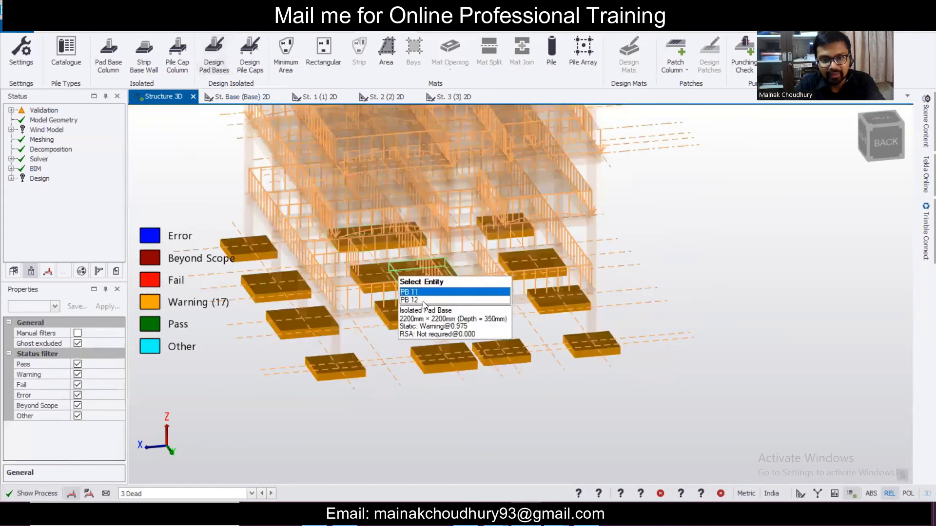
pyautogui.scroll(2, 487, 298)
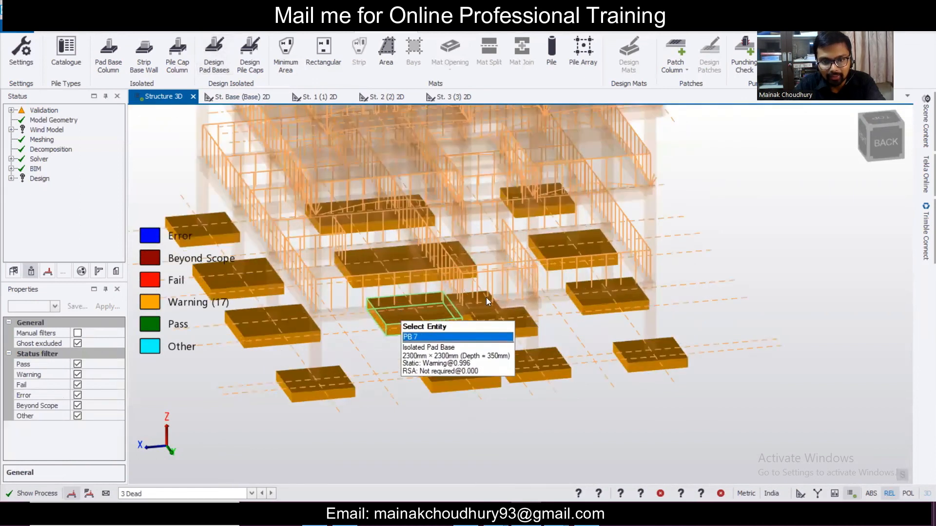
pyautogui.scroll(1, 441, 317)
pyautogui.moveTo(441, 320); pyautogui.dragTo(410, 304, button='right')
pyautogui.moveTo(581, 286); pyautogui.dragTo(472, 305, button='right')
pyautogui.moveTo(352, 282); pyautogui.dragTo(516, 287, button='right')
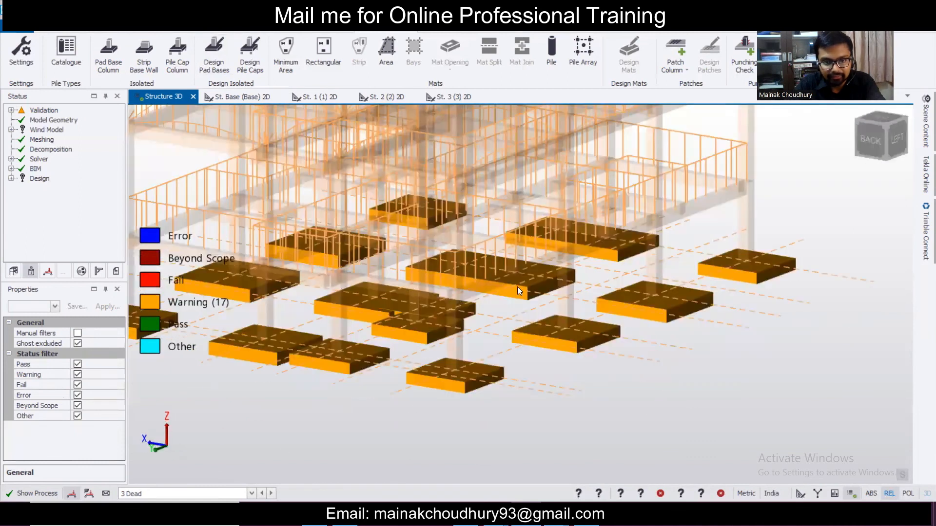
pyautogui.moveTo(603, 278); pyautogui.dragTo(601, 292, button='right')
pyautogui.moveTo(385, 272)
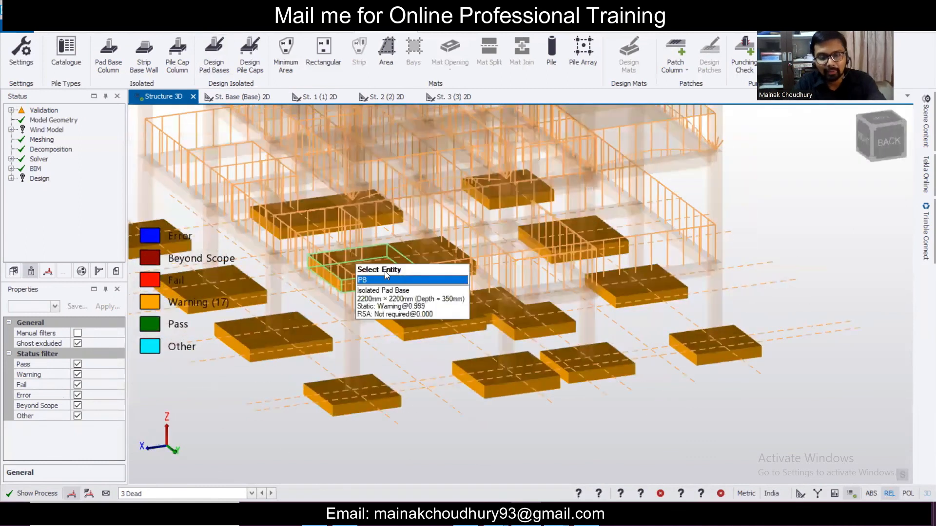
# - Leave the design status view and look over the designed pads from the building's rear
pyautogui.press('Escape')
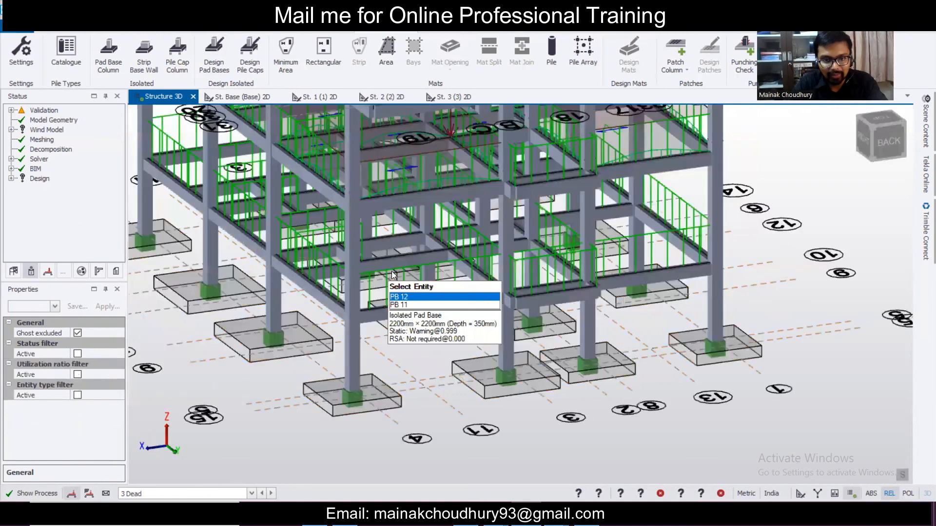
pyautogui.scroll(-3, 446, 285)
pyautogui.moveTo(631, 357); pyautogui.dragTo(429, 370, button='right')
pyautogui.scroll(2, 429, 369)
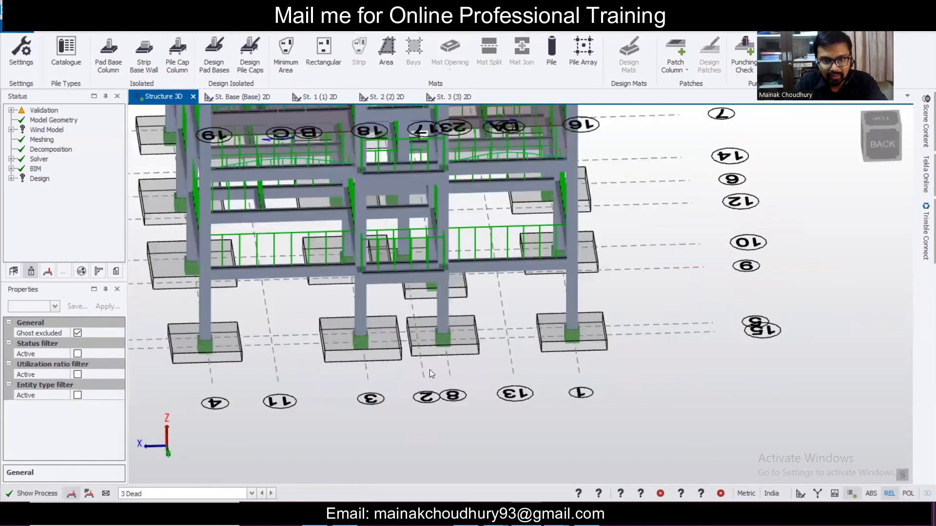
pyautogui.moveTo(646, 371); pyautogui.dragTo(736, 356, button='right')
pyautogui.scroll(-3, 713, 321)
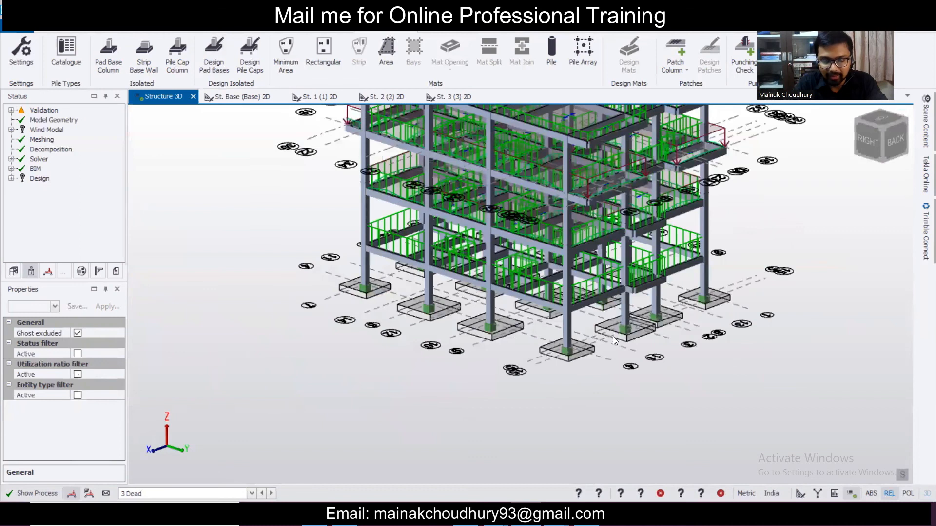
pyautogui.scroll(3, 624, 326)
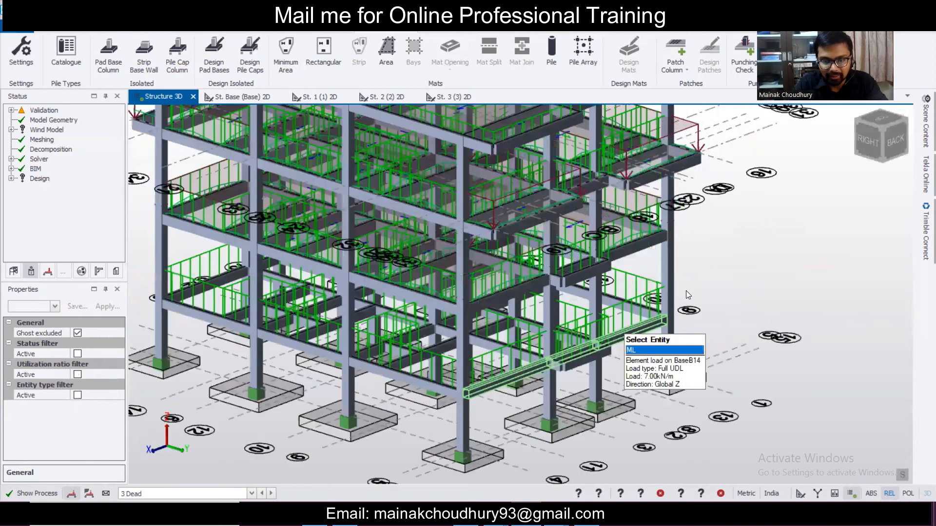
pyautogui.scroll(-5, 689, 291)
pyautogui.scroll(4, 531, 316)
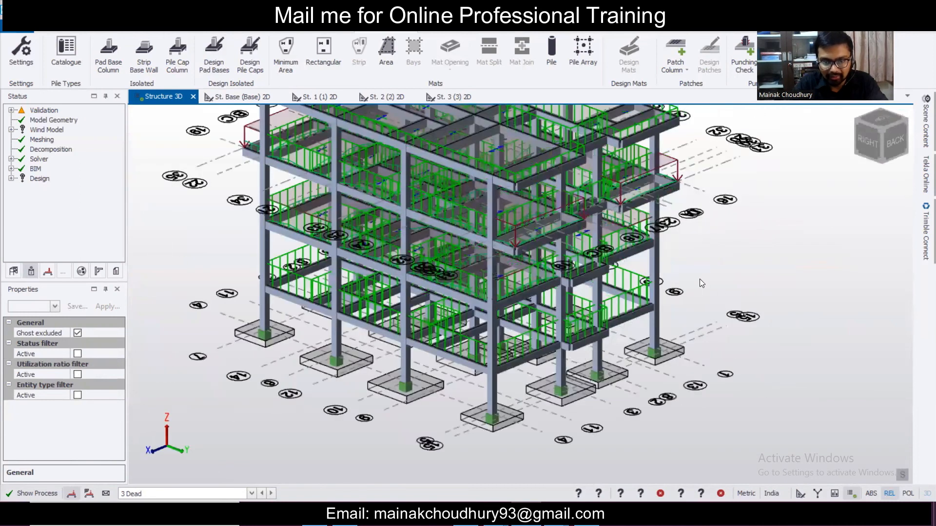
pyautogui.moveTo(699, 280); pyautogui.dragTo(708, 275, button='middle')
pyautogui.scroll(2, 551, 372)
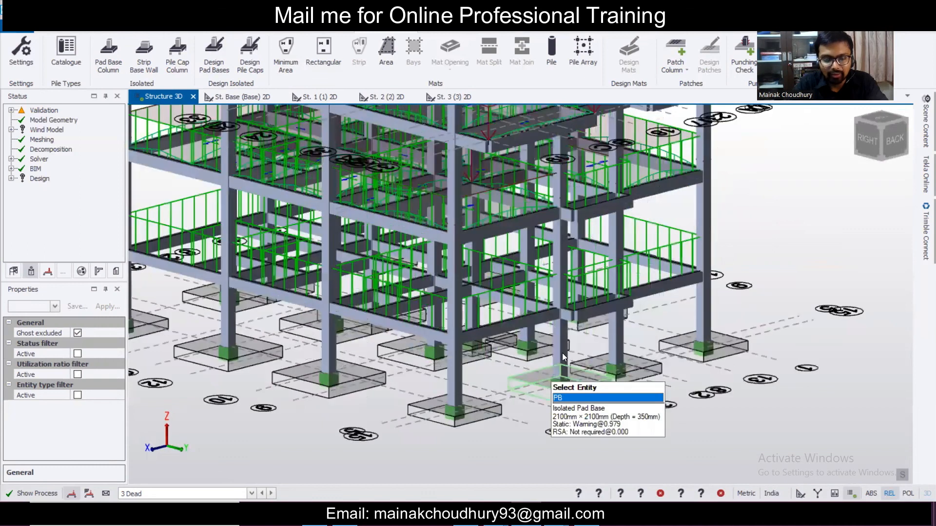
pyautogui.scroll(-5, 683, 327)
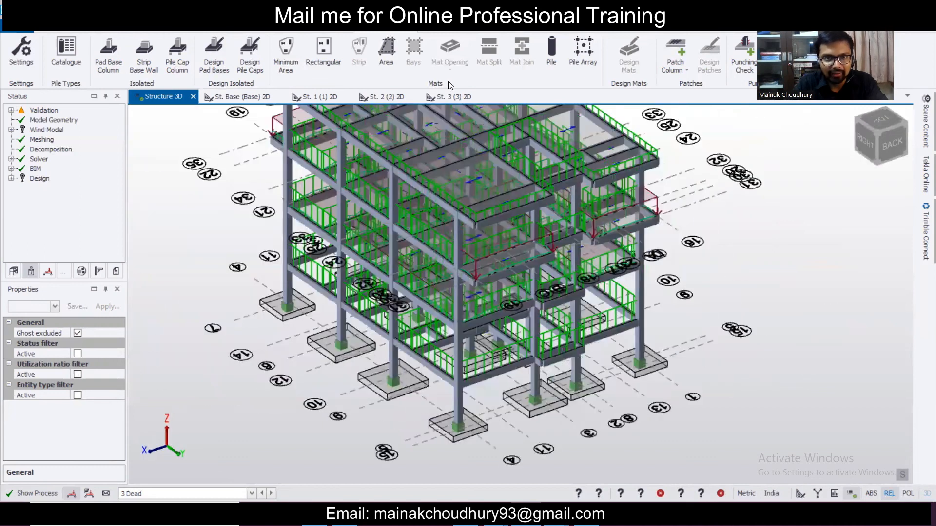
# - From the Drawings tab's Structure tree, open the St. B1 (B1) plan and zoom over the pad bases
pyautogui.click(478, 31)
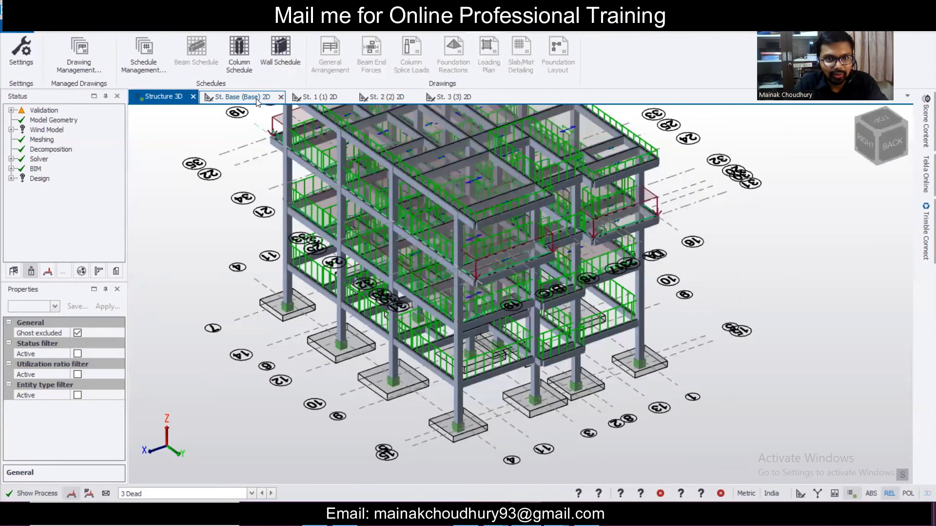
pyautogui.click(14, 273)
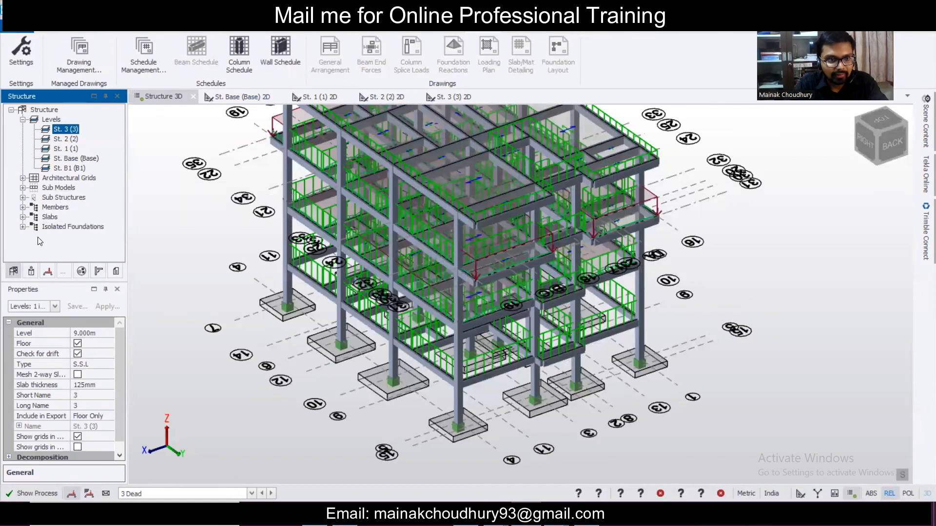
pyautogui.doubleClick(64, 167)
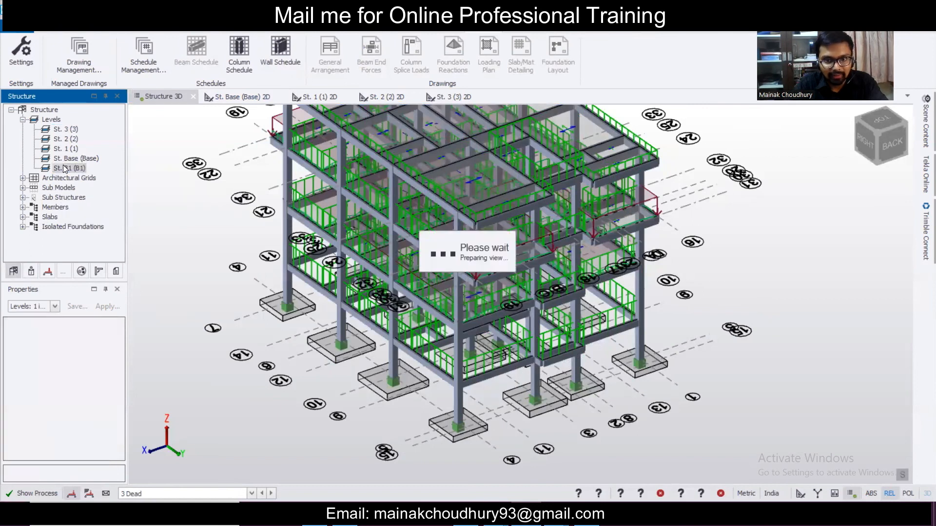
pyautogui.scroll(5, 545, 280)
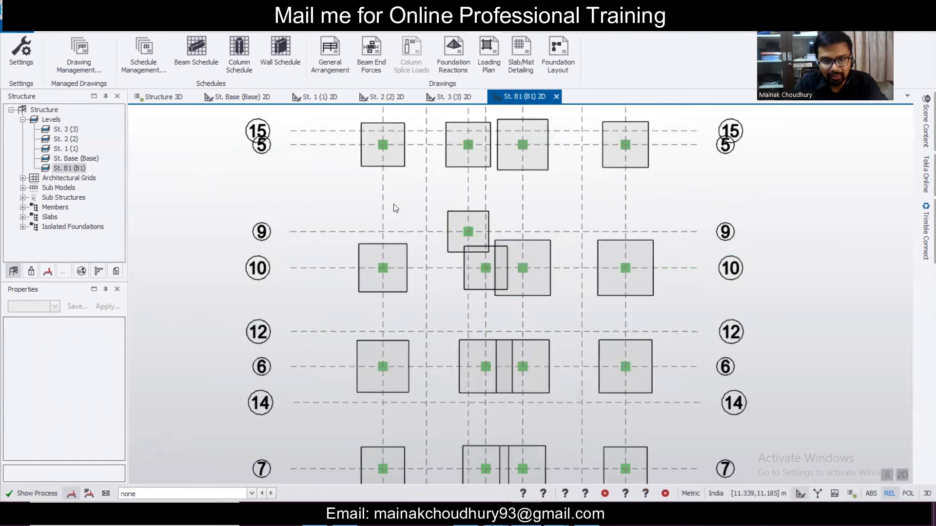
pyautogui.scroll(-3, 536, 300)
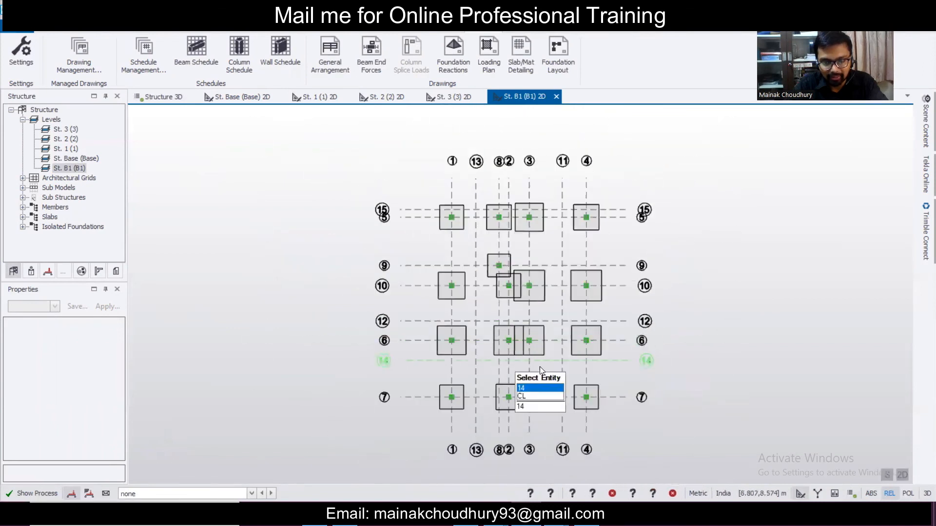
pyautogui.scroll(2, 546, 332)
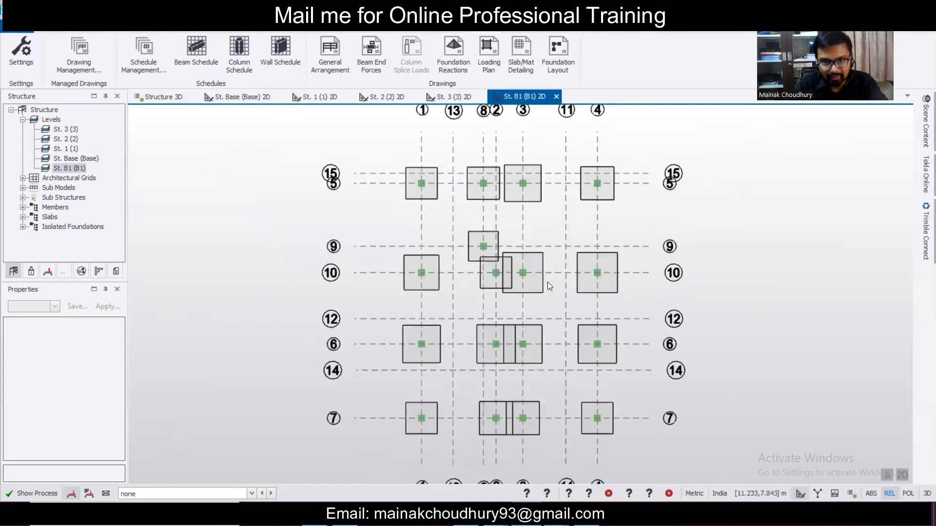
pyautogui.scroll(-1, 512, 222)
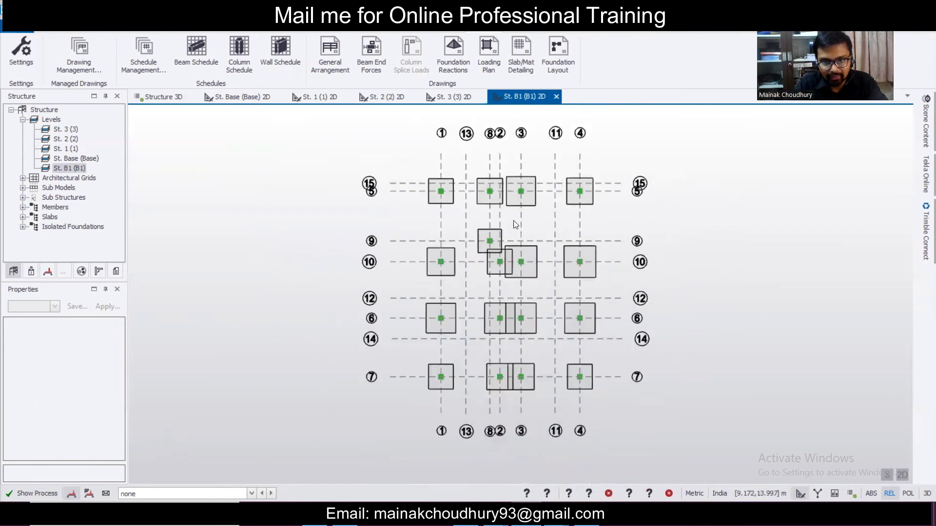
pyautogui.scroll(-1, 512, 240)
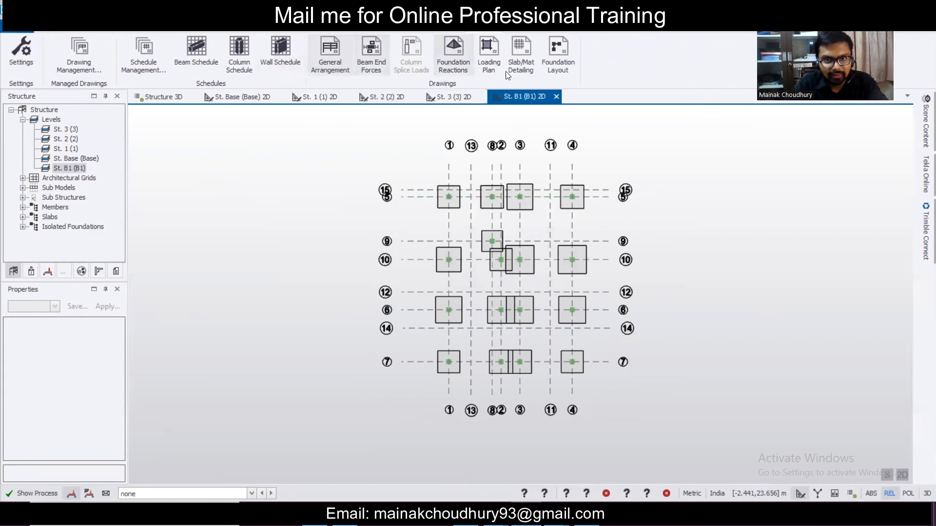
# - Export the St. B1 foundation layout to DXF in the client's folder on drive D, naming it manually
pyautogui.click(563, 62)
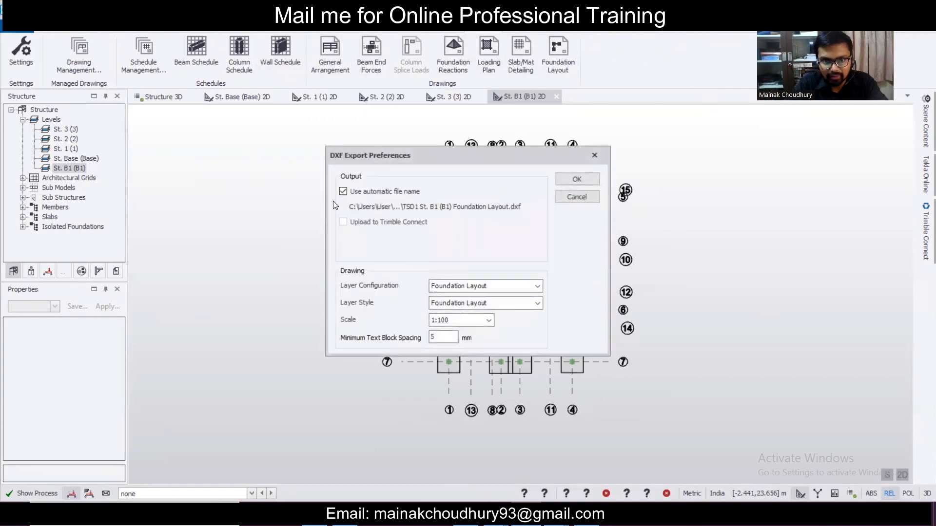
pyautogui.click(343, 192)
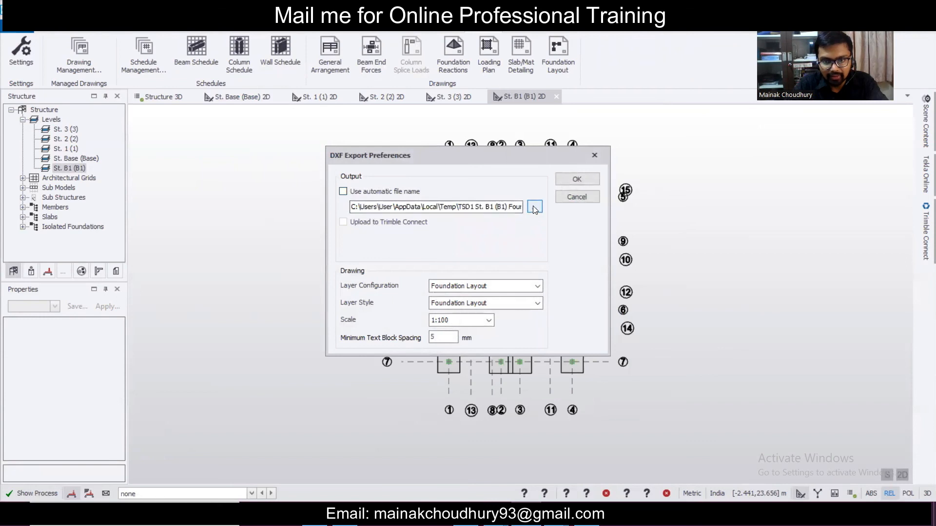
pyautogui.click(534, 207)
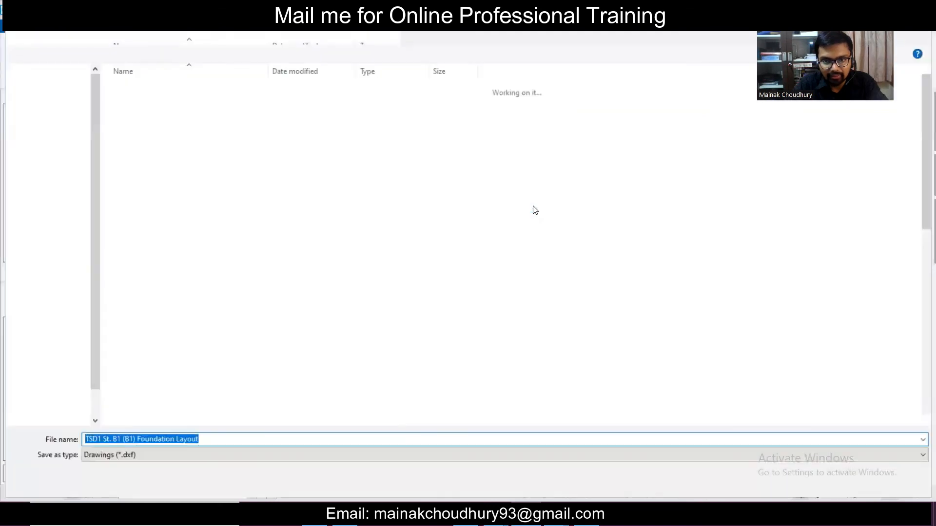
pyautogui.click(641, 418)
pyautogui.click(63, 124)
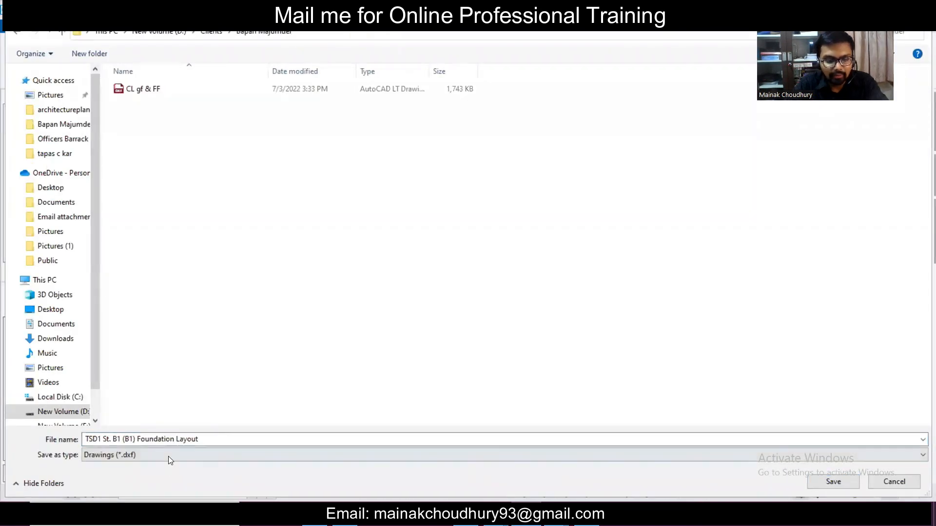
pyautogui.click(820, 482)
pyautogui.click(577, 179)
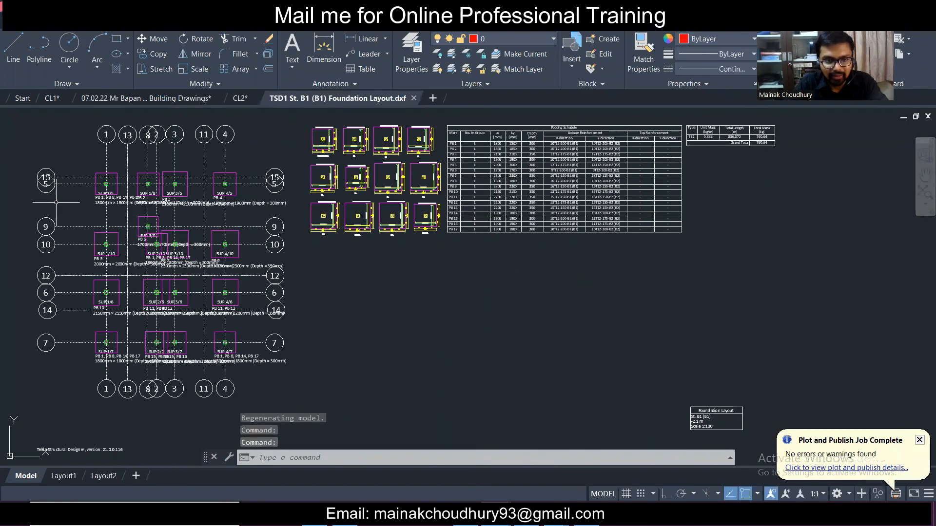
# - Zoom around the DXF to review the pad plan and Footing Schedule (PB 1–PB 17, 760.64 kg total)
pyautogui.scroll(4, 97, 189)
pyautogui.scroll(-2, 96, 188)
pyautogui.scroll(4, 593, 171)
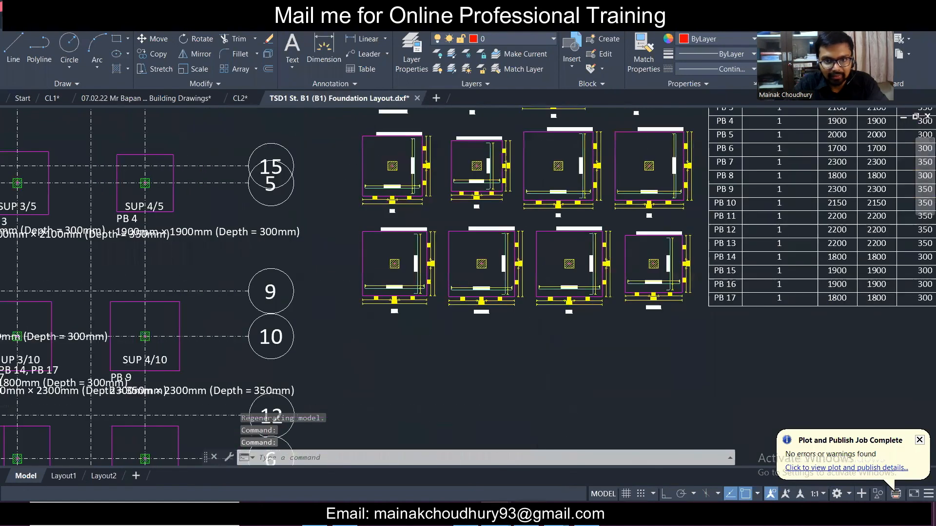
pyautogui.scroll(-3, 465, 146)
pyautogui.scroll(5, 419, 260)
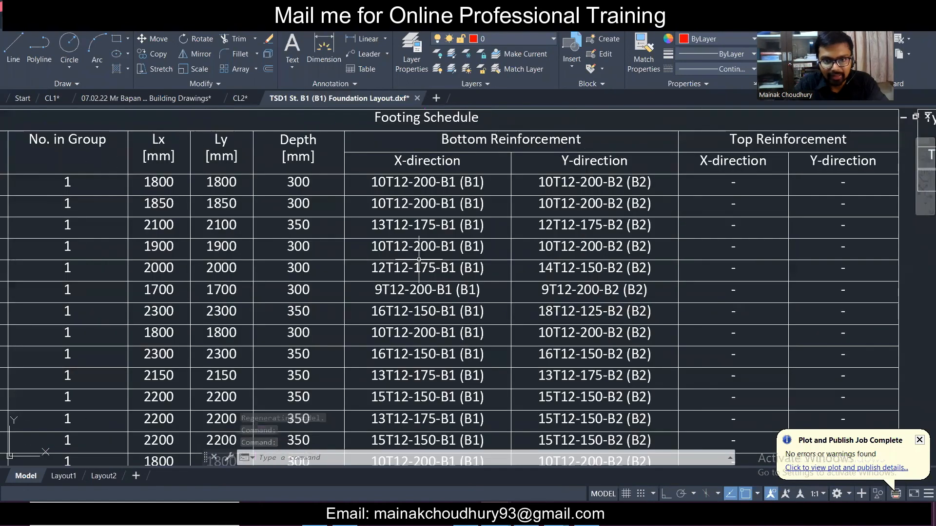
pyautogui.scroll(-4, 419, 260)
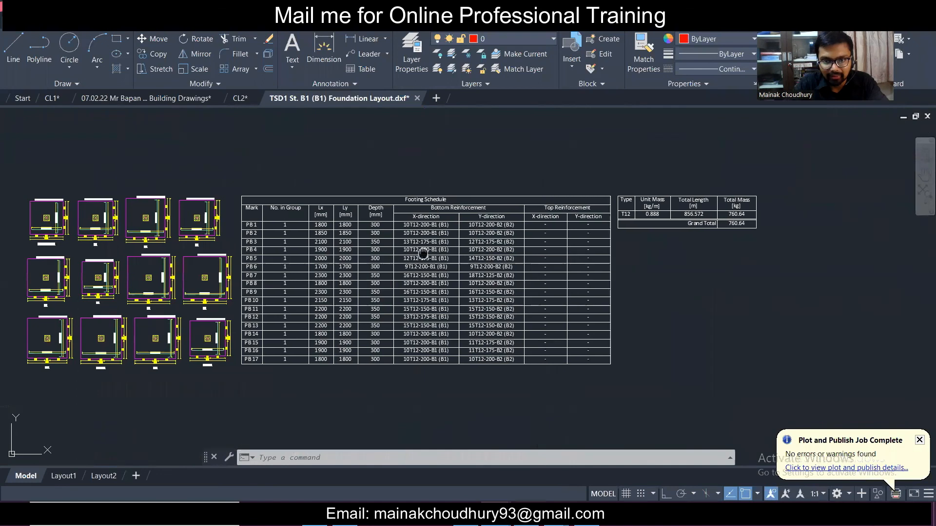
pyautogui.scroll(2, 467, 234)
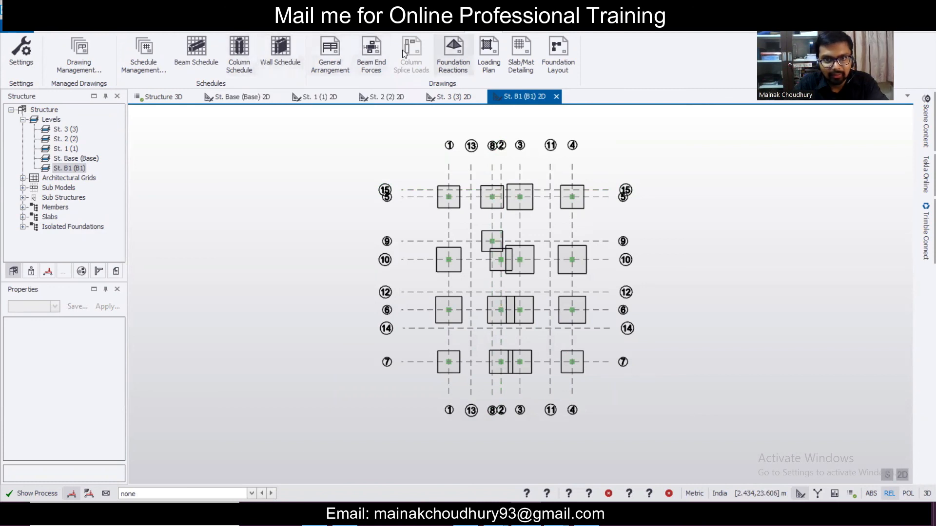
# - Start the general arrangement DXF export with manual naming and paste in the client's project folder path
pyautogui.click(327, 54)
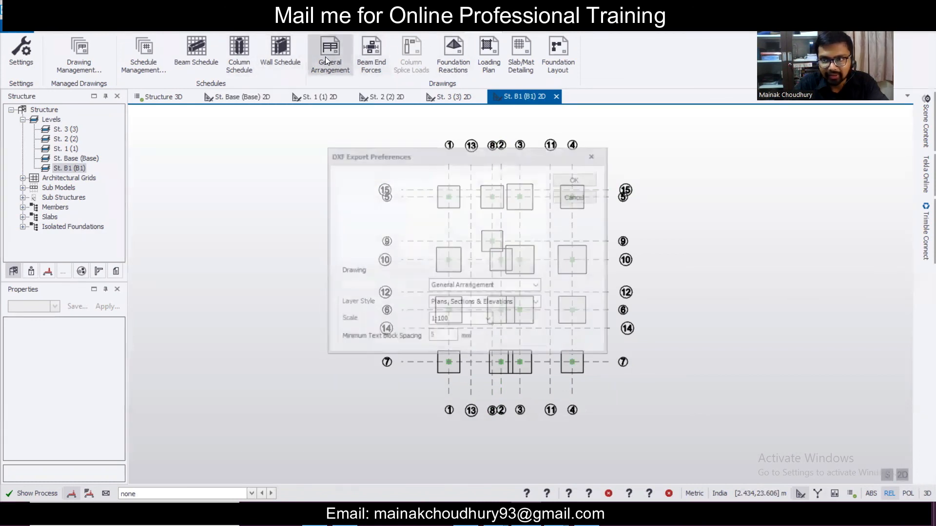
pyautogui.click(344, 192)
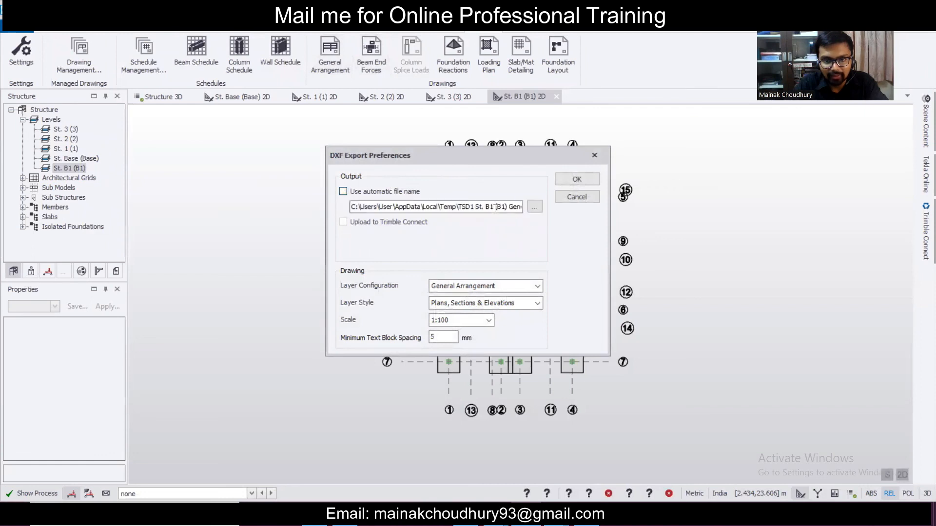
pyautogui.click(533, 206)
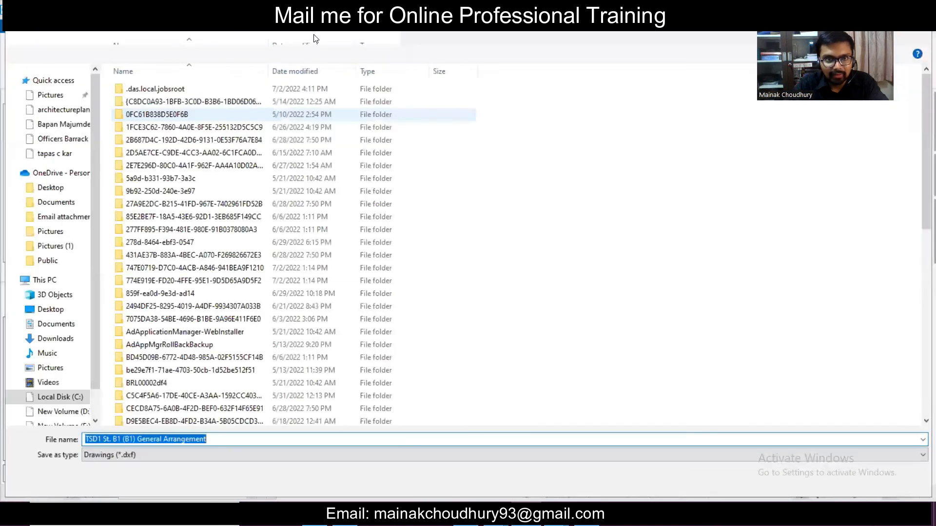
pyautogui.click(316, 38)
pyautogui.click(351, 32)
pyautogui.click(358, 32)
pyautogui.press('Return')
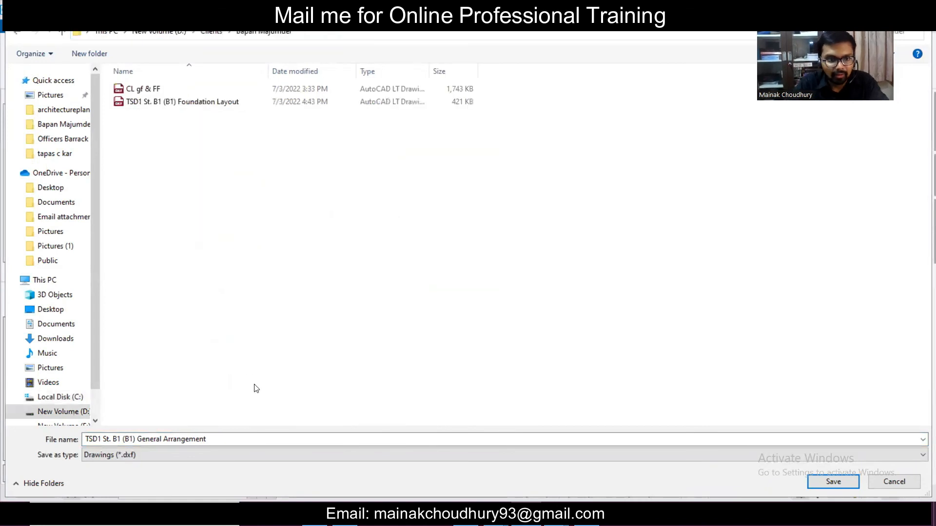
# - Name the file 'Column Layout', save it, and confirm the export
pyautogui.tripleClick(163, 442)
pyautogui.write('C')
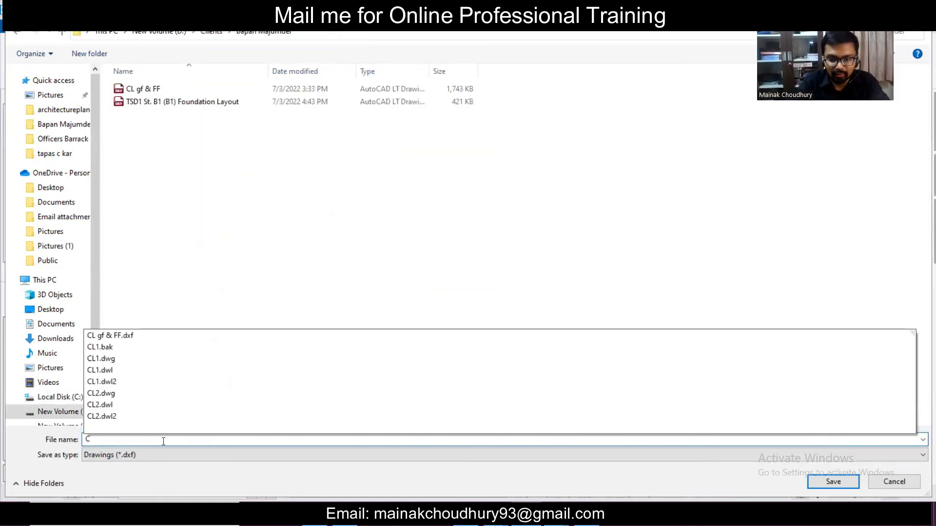
pyautogui.write('olumn Layout')
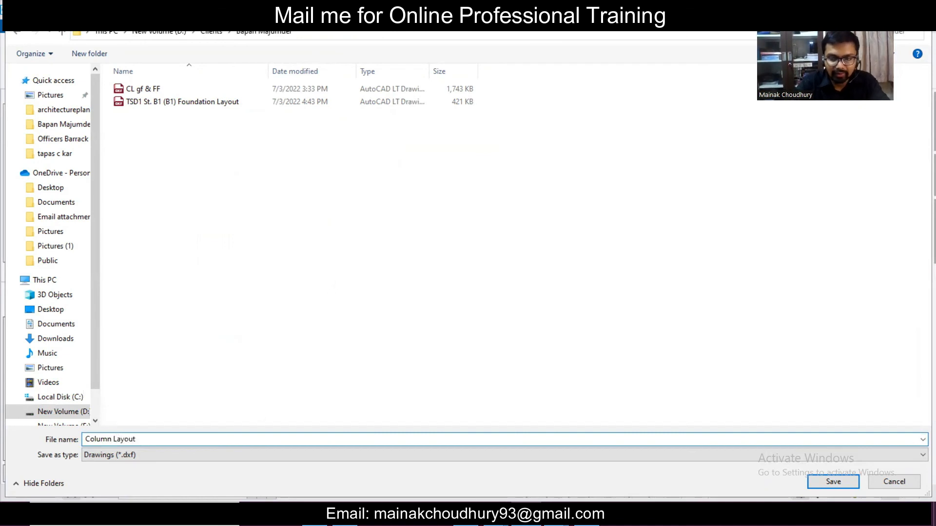
pyautogui.click(841, 481)
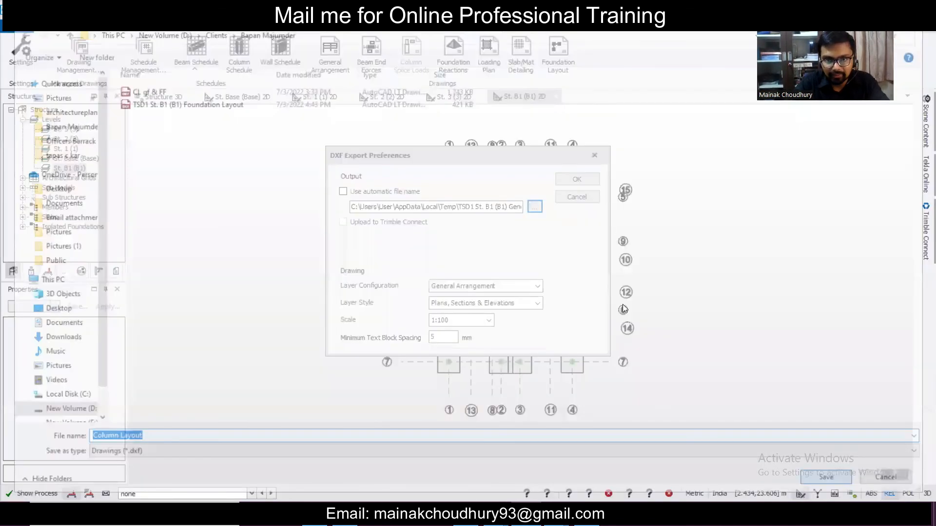
pyautogui.click(572, 176)
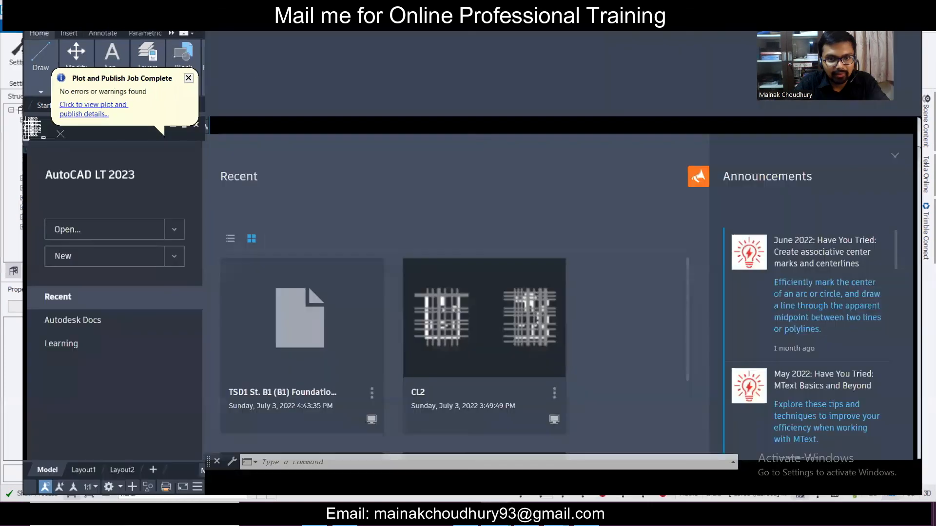
# - Zoom into Column Layout.dxf to check the 300x300 column marks, then minimise AutoCAD
pyautogui.scroll(3, 497, 272)
pyautogui.scroll(4, 470, 273)
pyautogui.scroll(2, 470, 273)
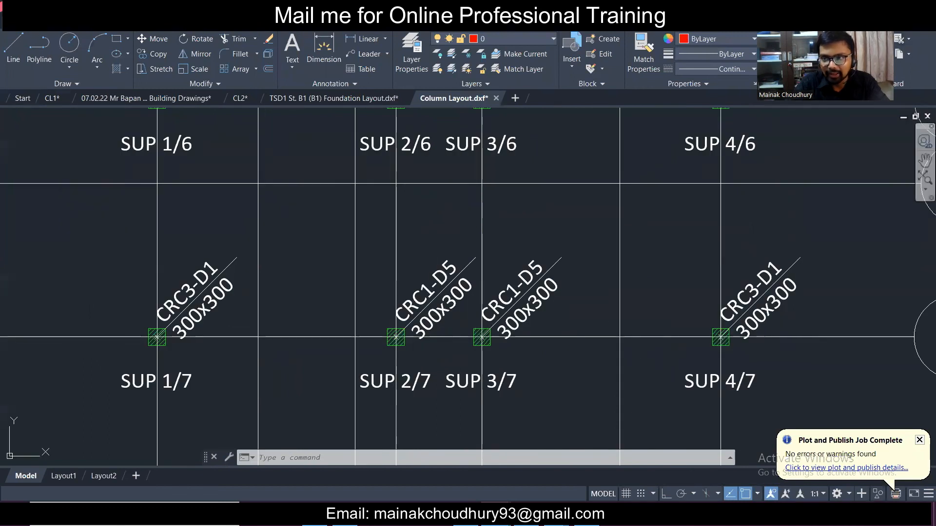
pyautogui.click(899, 6)
# - Create a column schedule including column groups CRC1-D1 and CRC1-D3
pyautogui.click(237, 56)
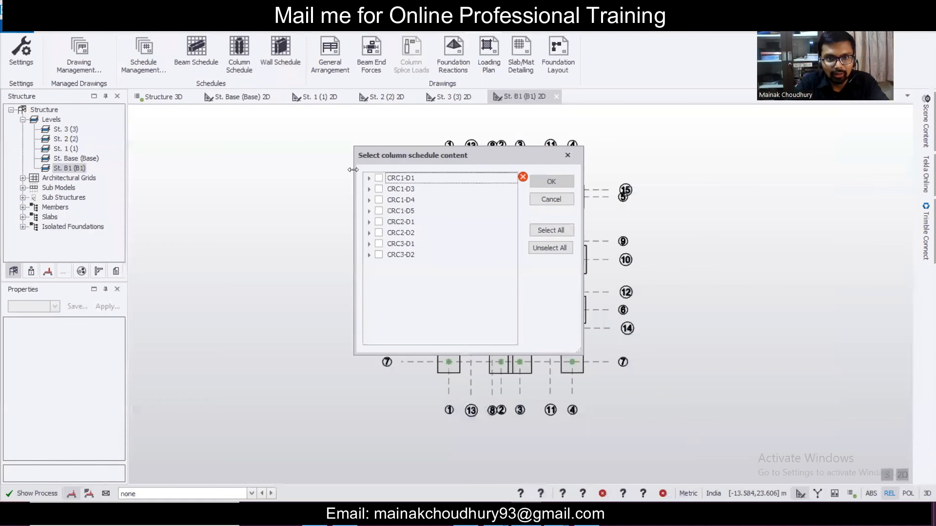
pyautogui.click(378, 179)
pyautogui.click(378, 189)
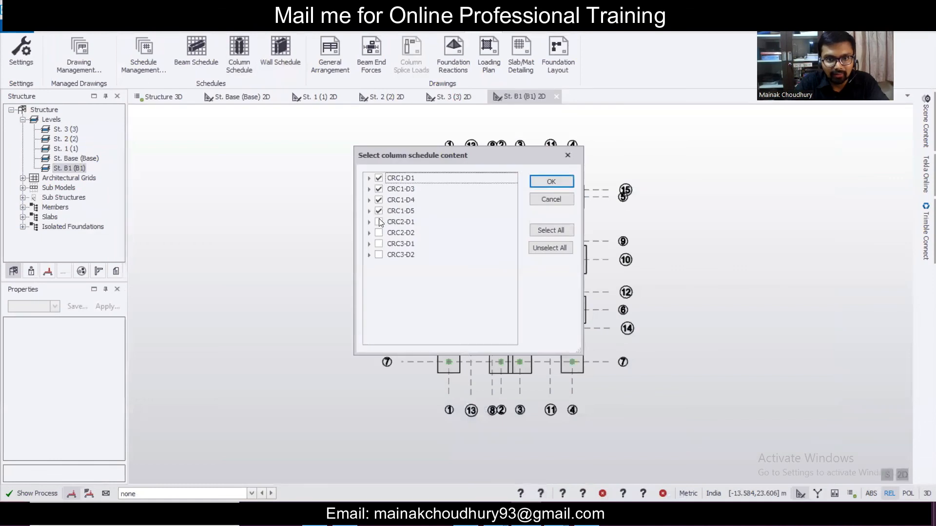
pyautogui.click(531, 181)
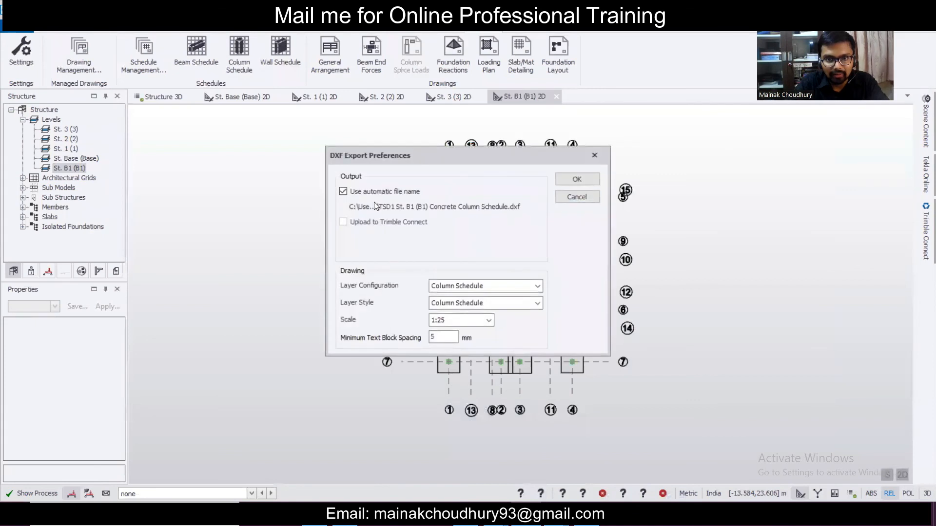
# - Save the column schedule as a DXF in the client folder, naming it manually
pyautogui.click(343, 192)
pyautogui.click(531, 211)
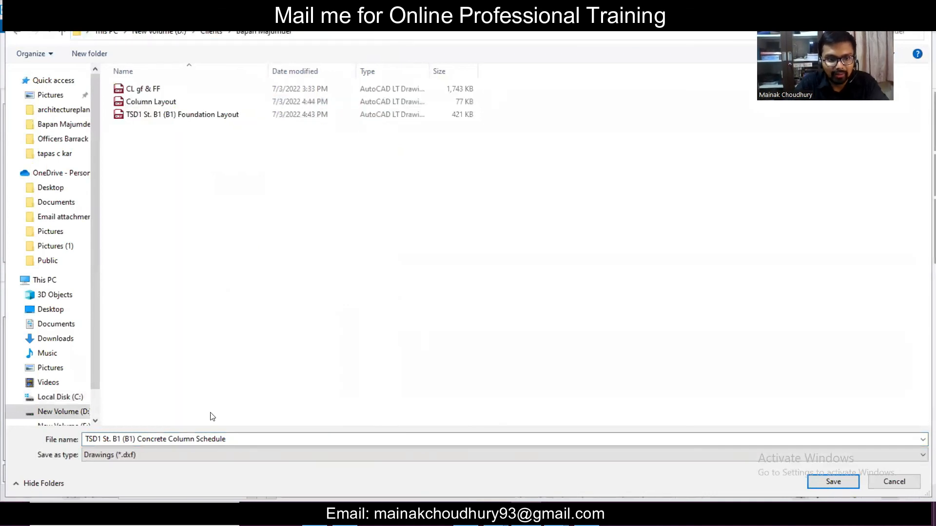
pyautogui.click(846, 486)
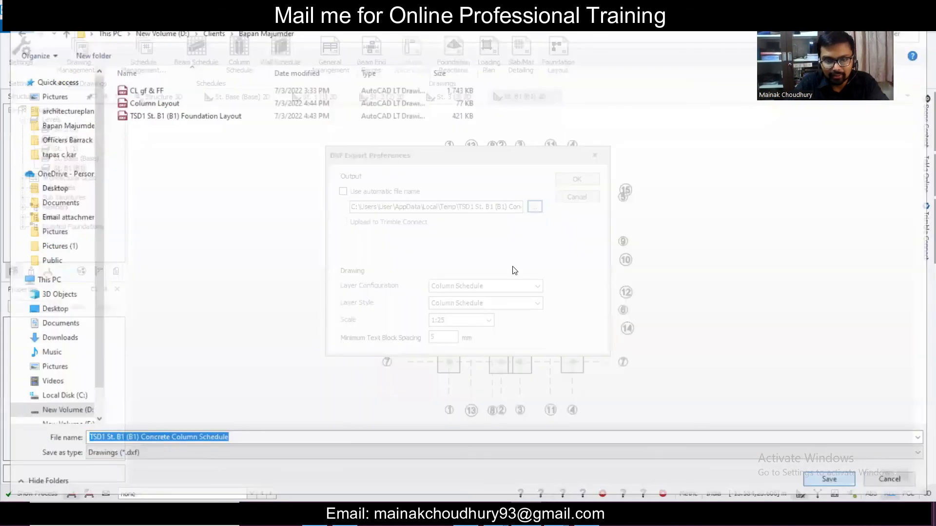
pyautogui.click(561, 182)
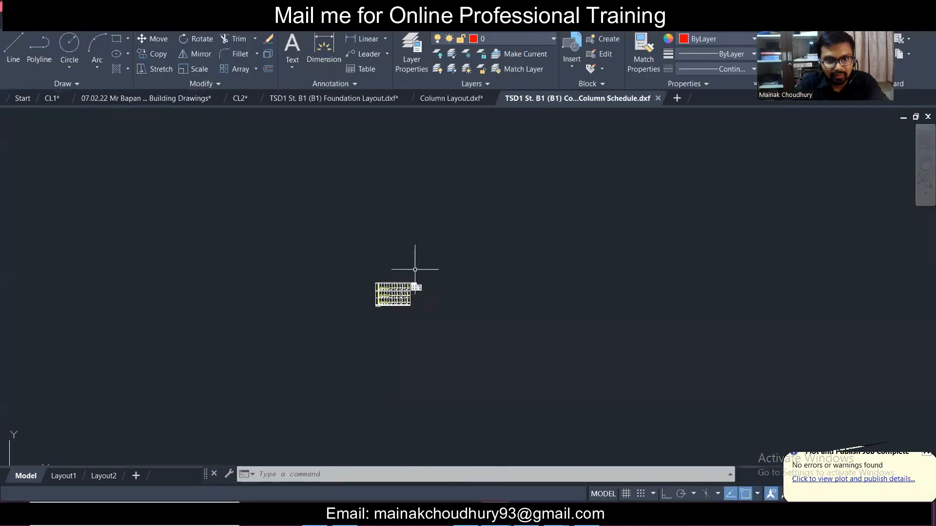
# - Pan and zoom through the 300x300 column sections and T16/T20 bar tables per storey, then minimise AutoCAD
pyautogui.scroll(5, 430, 218)
pyautogui.scroll(-4, 341, 263)
pyautogui.scroll(4, 324, 277)
pyautogui.scroll(2, 409, 375)
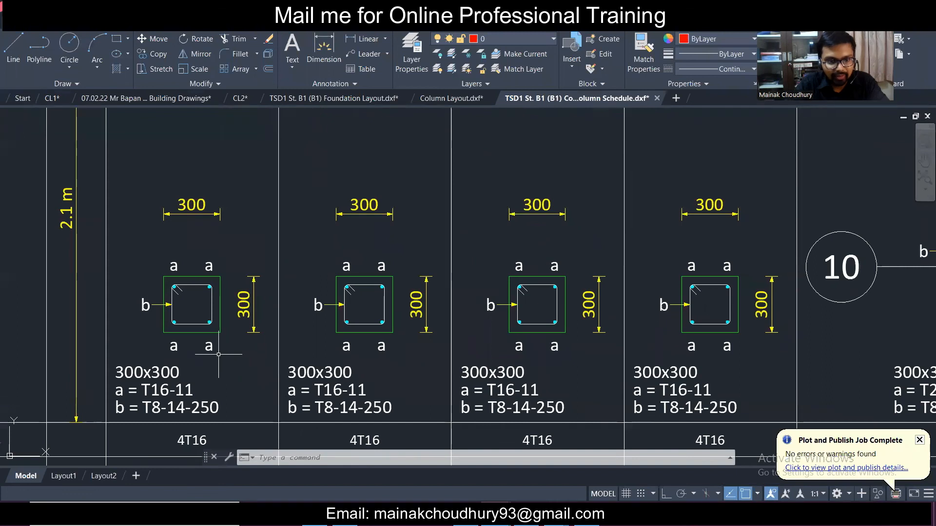
pyautogui.scroll(-2, 217, 359)
pyautogui.moveTo(532, 366); pyautogui.dragTo(289, 307, button='middle')
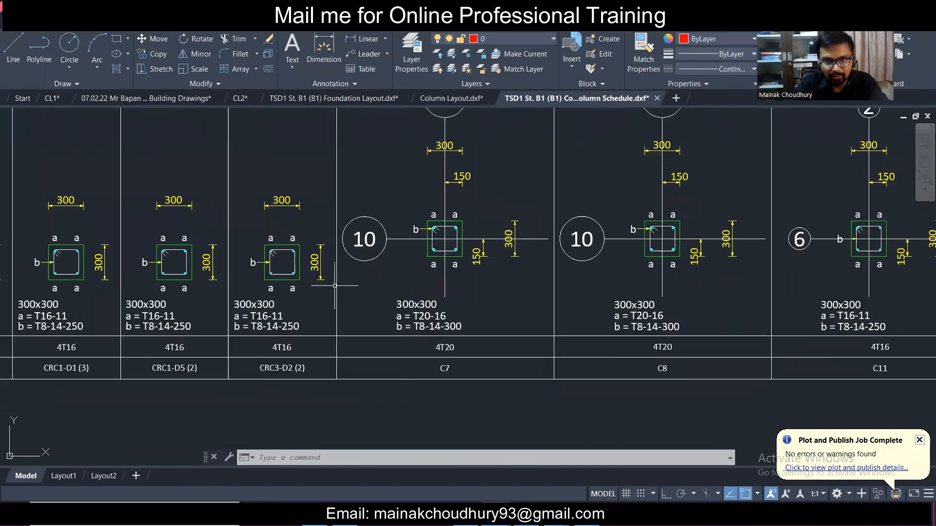
pyautogui.scroll(4, 559, 282)
pyautogui.scroll(-4, 559, 282)
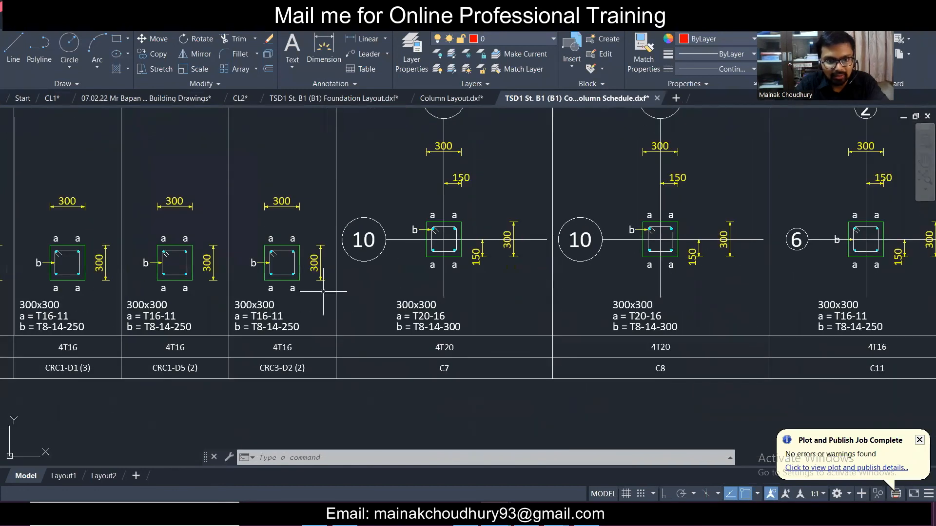
pyautogui.moveTo(617, 269); pyautogui.dragTo(464, 286, button='middle')
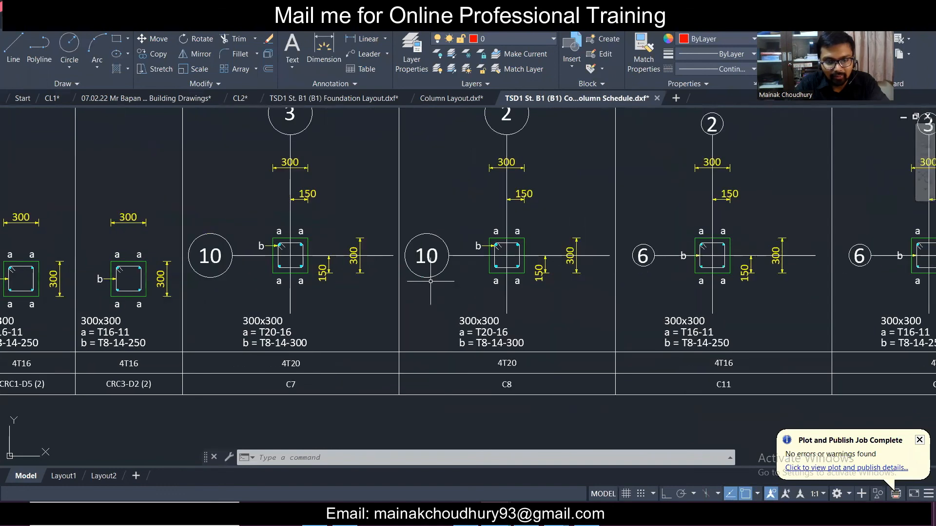
pyautogui.scroll(2, 439, 284)
pyautogui.scroll(-4, 431, 281)
pyautogui.scroll(4, 684, 293)
pyautogui.scroll(-4, 682, 294)
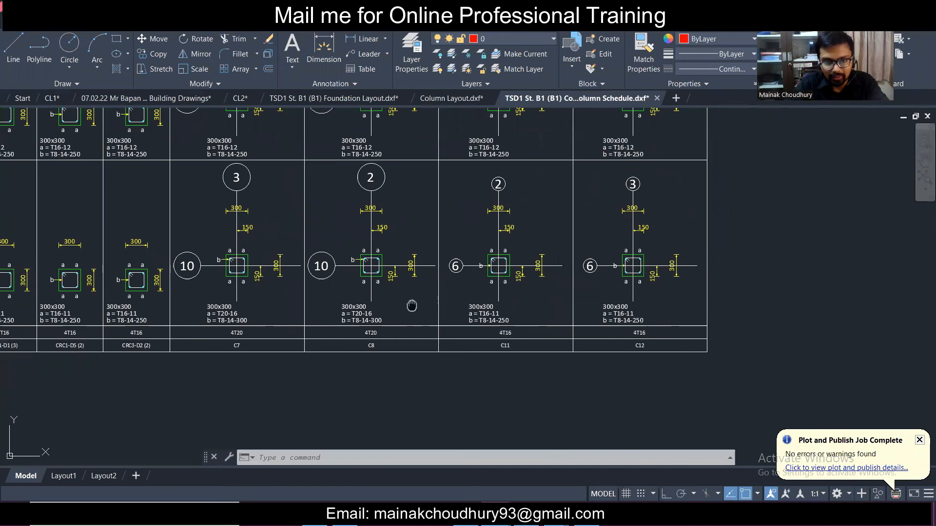
pyautogui.moveTo(413, 306); pyautogui.dragTo(694, 347, button='middle')
pyautogui.scroll(-2, 690, 349)
pyautogui.moveTo(703, 303); pyautogui.dragTo(551, 297, button='middle')
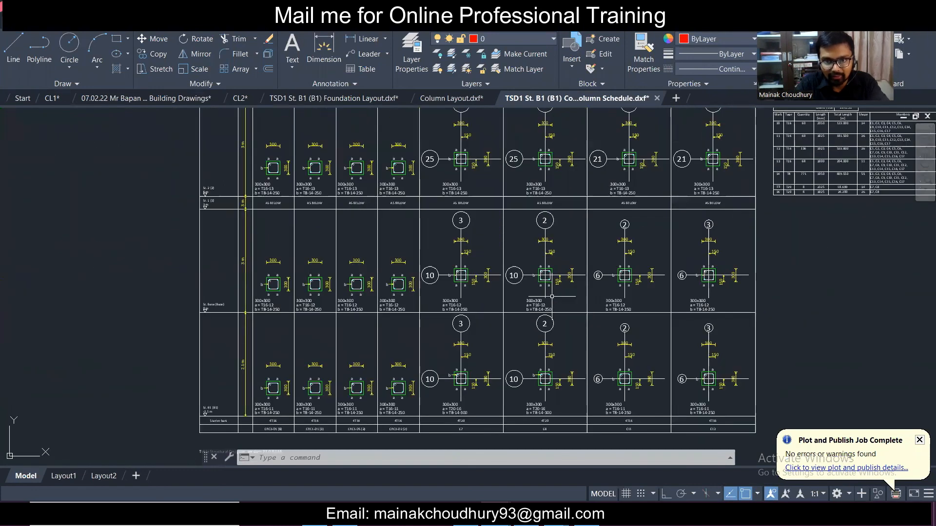
pyautogui.moveTo(557, 173); pyautogui.dragTo(520, 265, button='middle')
pyautogui.scroll(6, 504, 262)
pyautogui.scroll(-6, 504, 261)
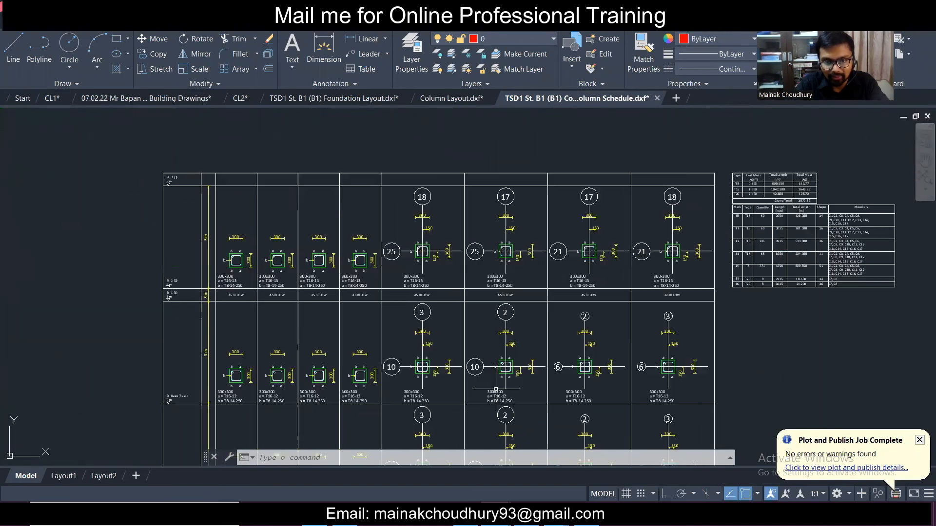
pyautogui.moveTo(497, 389); pyautogui.dragTo(496, 287, button='middle')
pyautogui.scroll(2, 496, 286)
pyautogui.scroll(2, 506, 257)
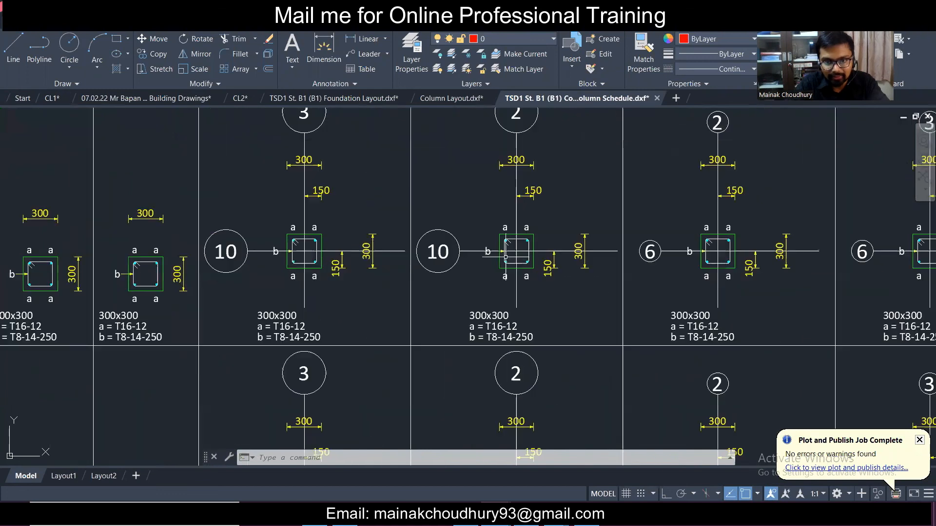
pyautogui.scroll(-4, 505, 257)
pyautogui.scroll(2, 486, 382)
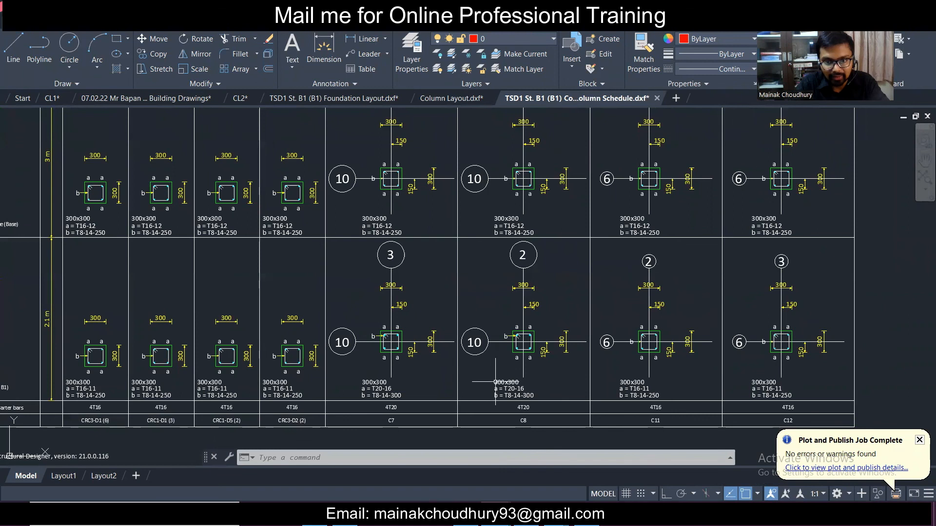
pyautogui.scroll(-2, 441, 338)
pyautogui.moveTo(472, 308); pyautogui.dragTo(473, 328, button='middle')
pyautogui.scroll(2, 348, 400)
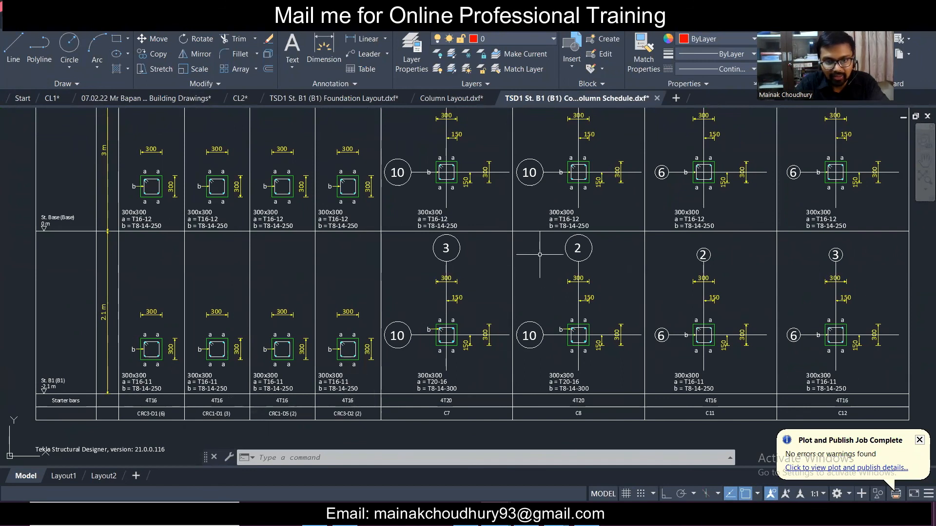
pyautogui.scroll(-2, 538, 348)
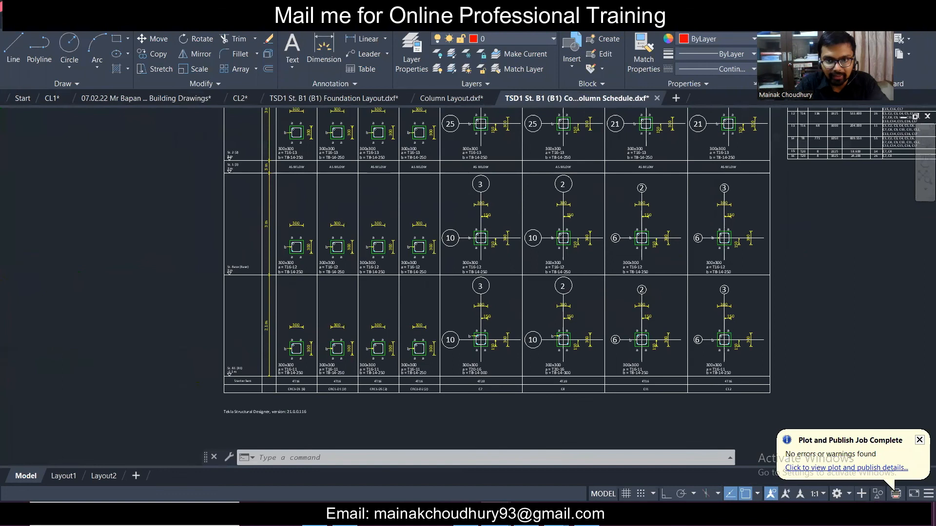
pyautogui.scroll(1, 565, 312)
pyautogui.moveTo(520, 189)
pyautogui.mouseDown(button='middle')
pyautogui.moveTo(527, 289)
pyautogui.moveTo(528, 256)
pyautogui.mouseUp(button='middle')
pyautogui.scroll(2, 531, 198)
pyautogui.scroll(-2, 531, 197)
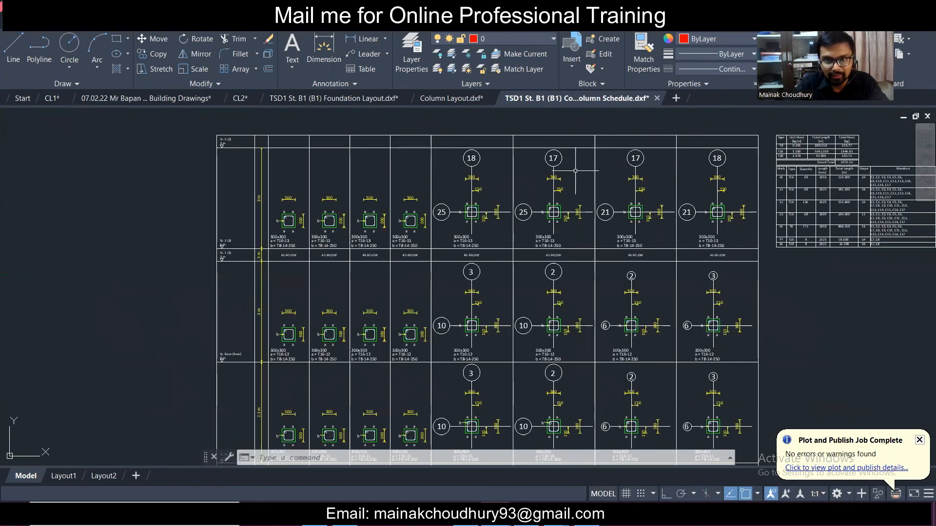
pyautogui.scroll(1, 496, 202)
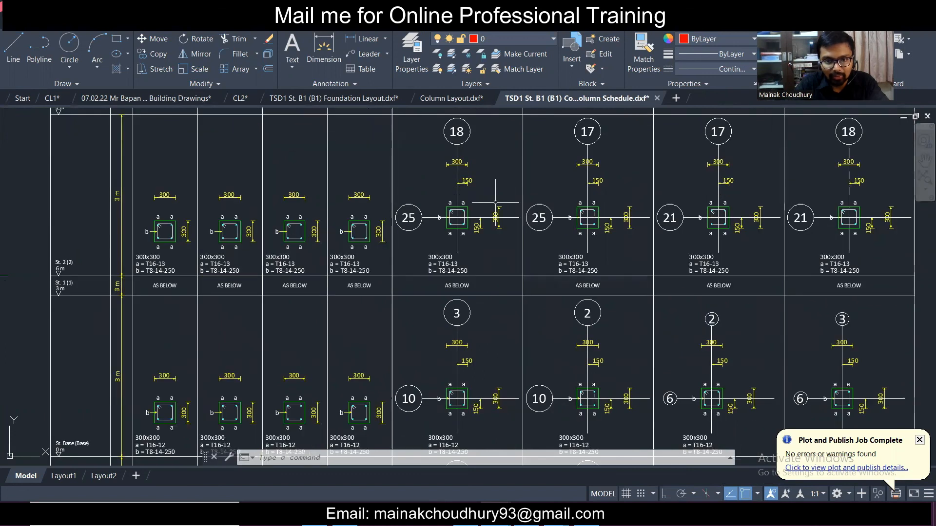
pyautogui.scroll(-1, 496, 201)
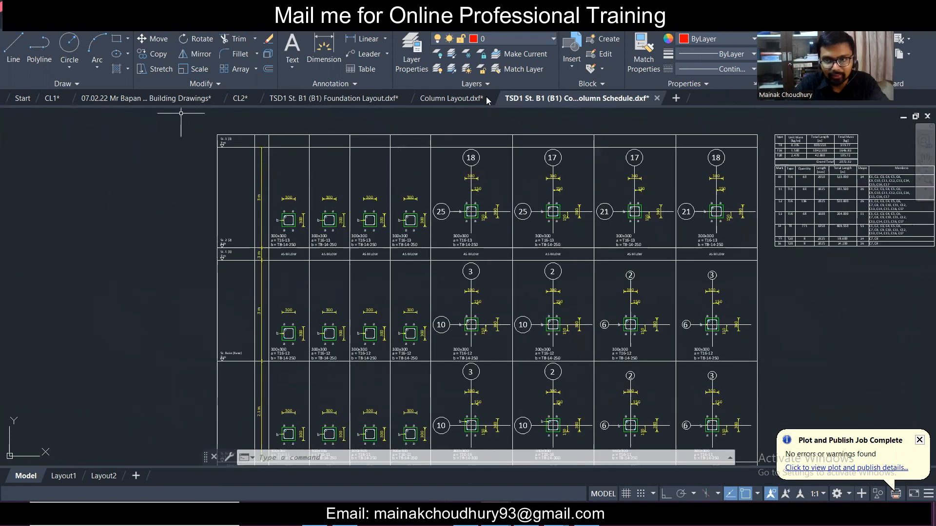
pyautogui.click(866, 7)
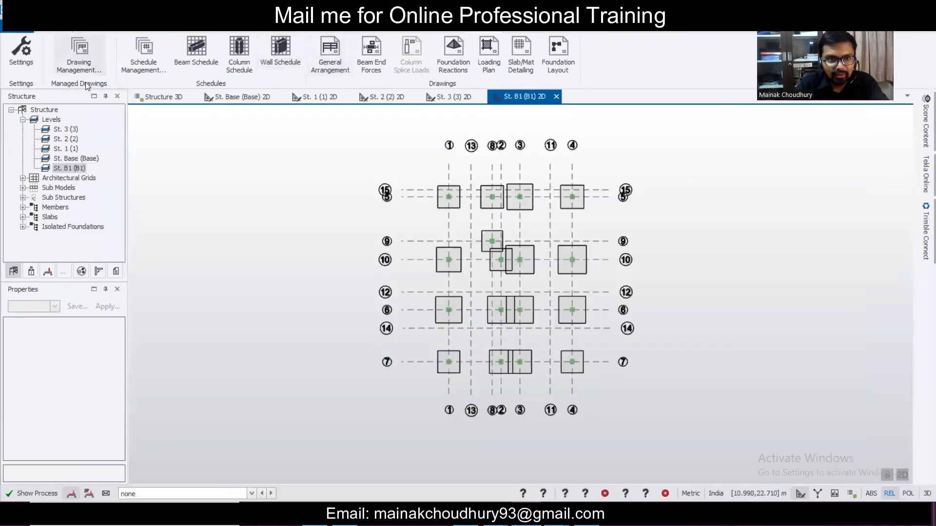
# - Switch to the Structure 3D tab to view the whole frame standing on its pad bases
pyautogui.click(158, 100)
pyautogui.scroll(-3, 472, 287)
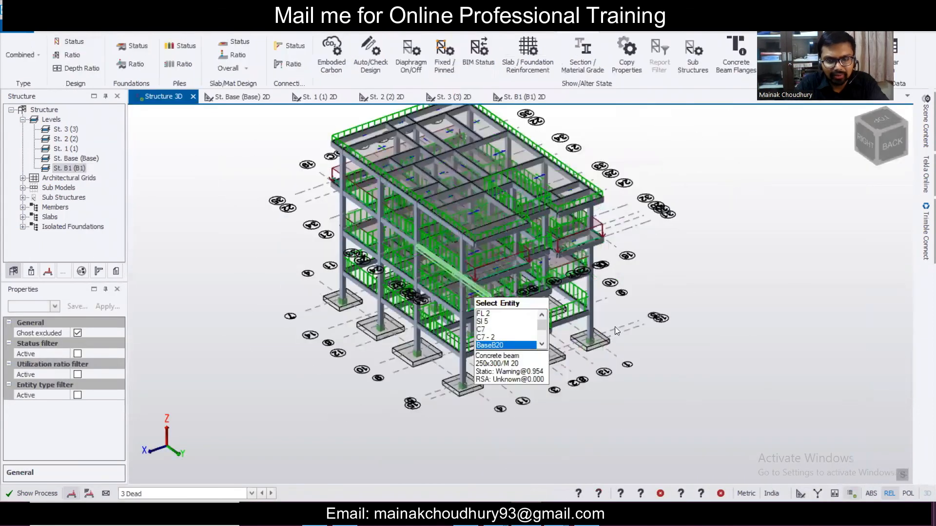